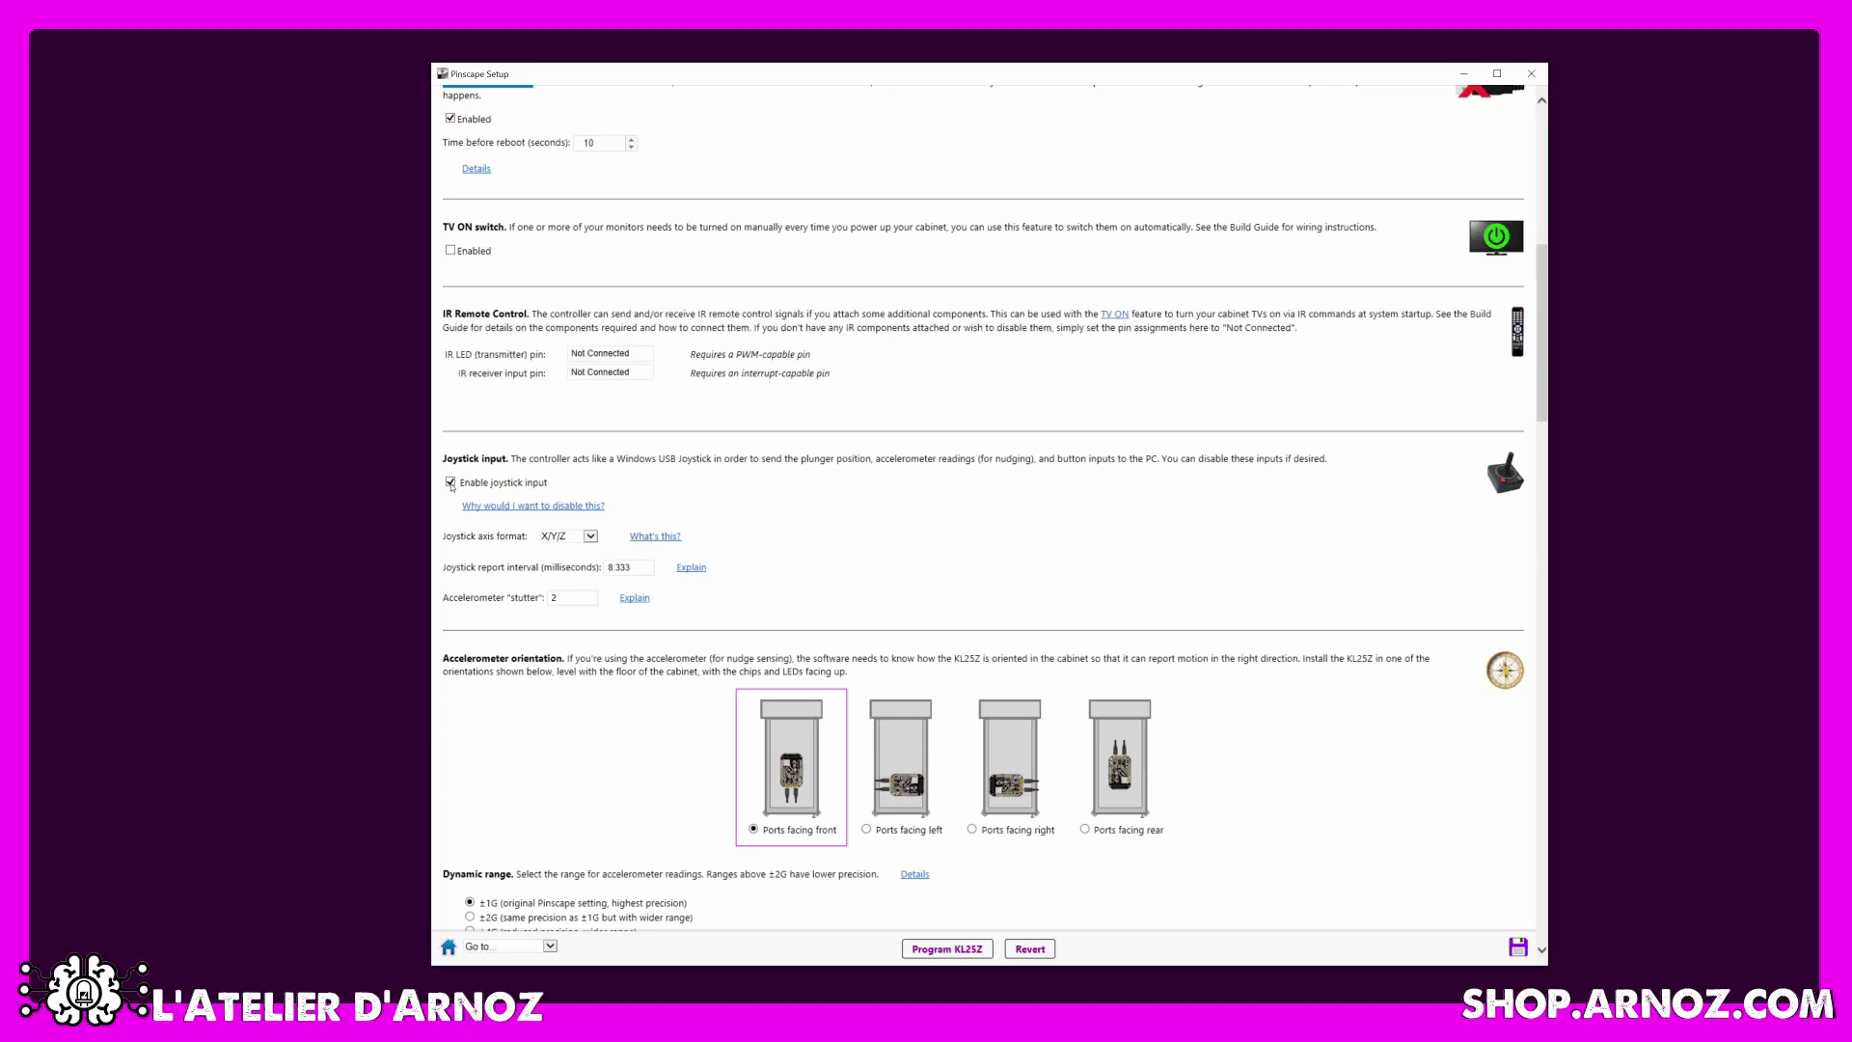
Check the X/Y/Z joystick axis format and read the explanations of the accelerometer stutter and the joystick report interval.
click(590, 536)
click(577, 549)
click(639, 600)
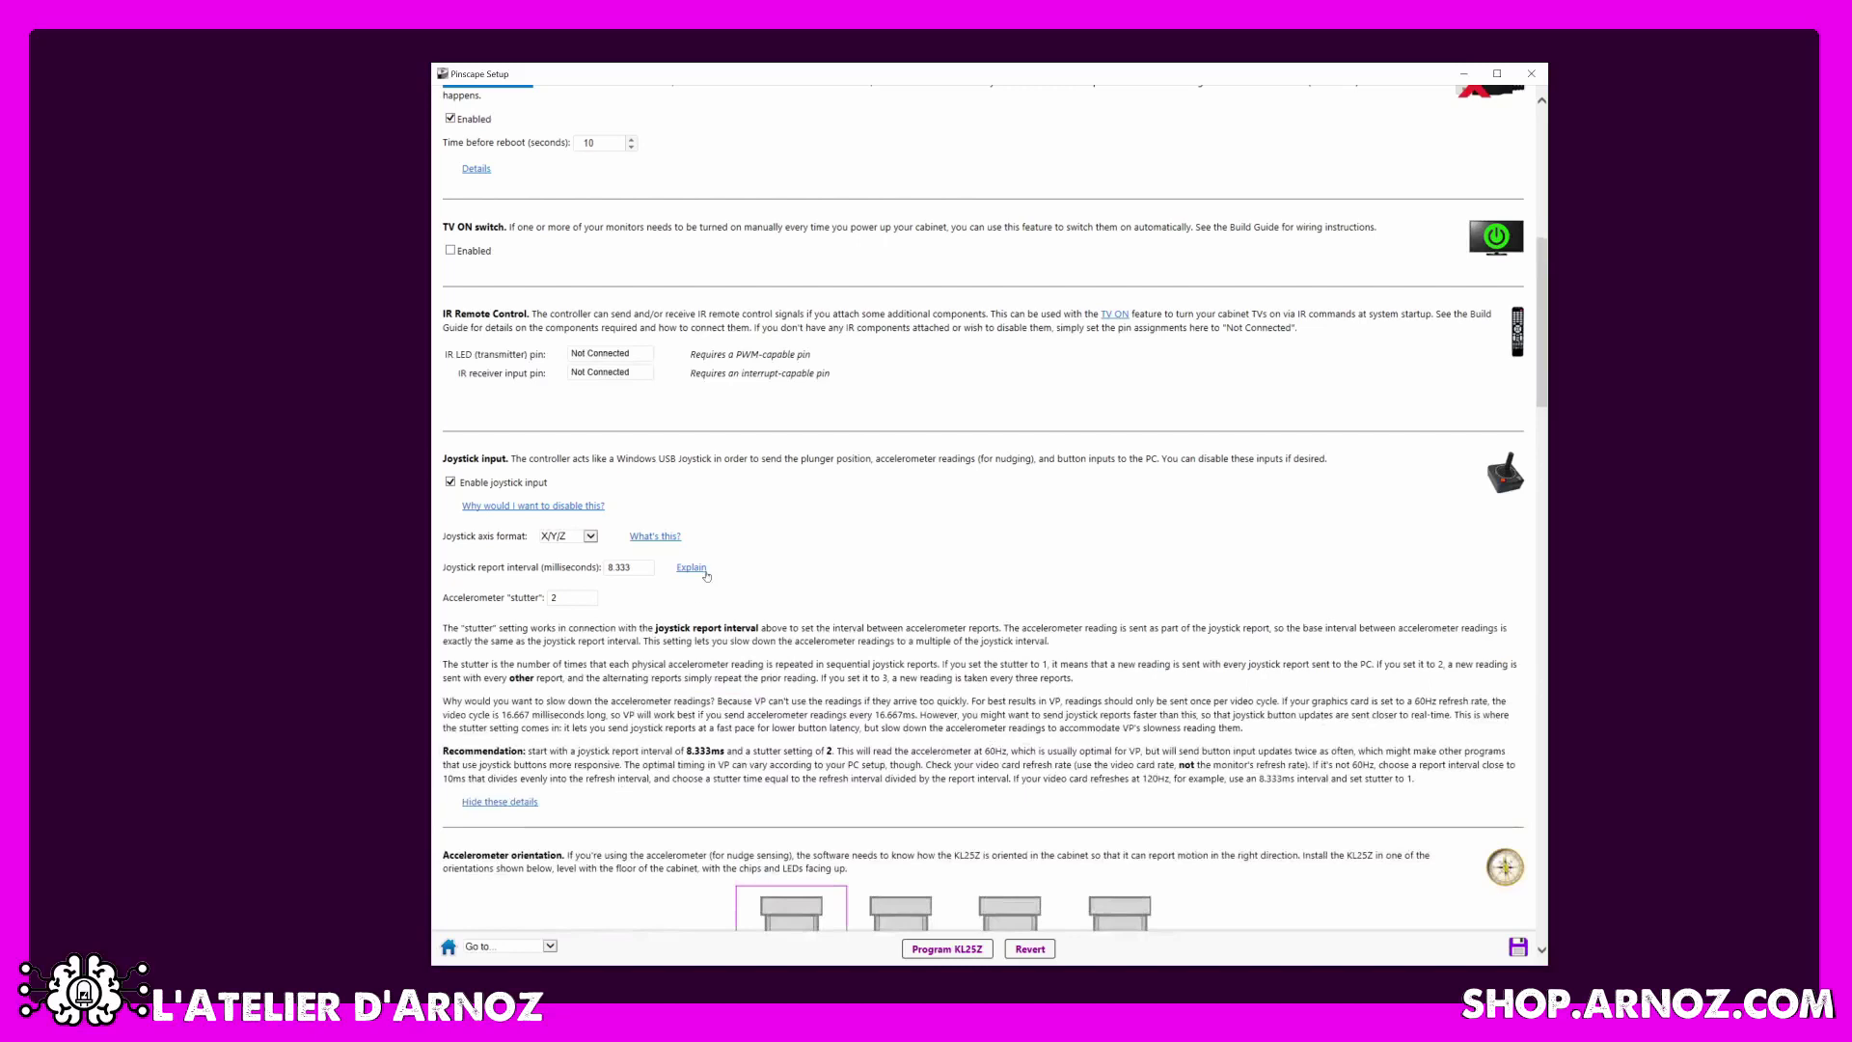
click(691, 568)
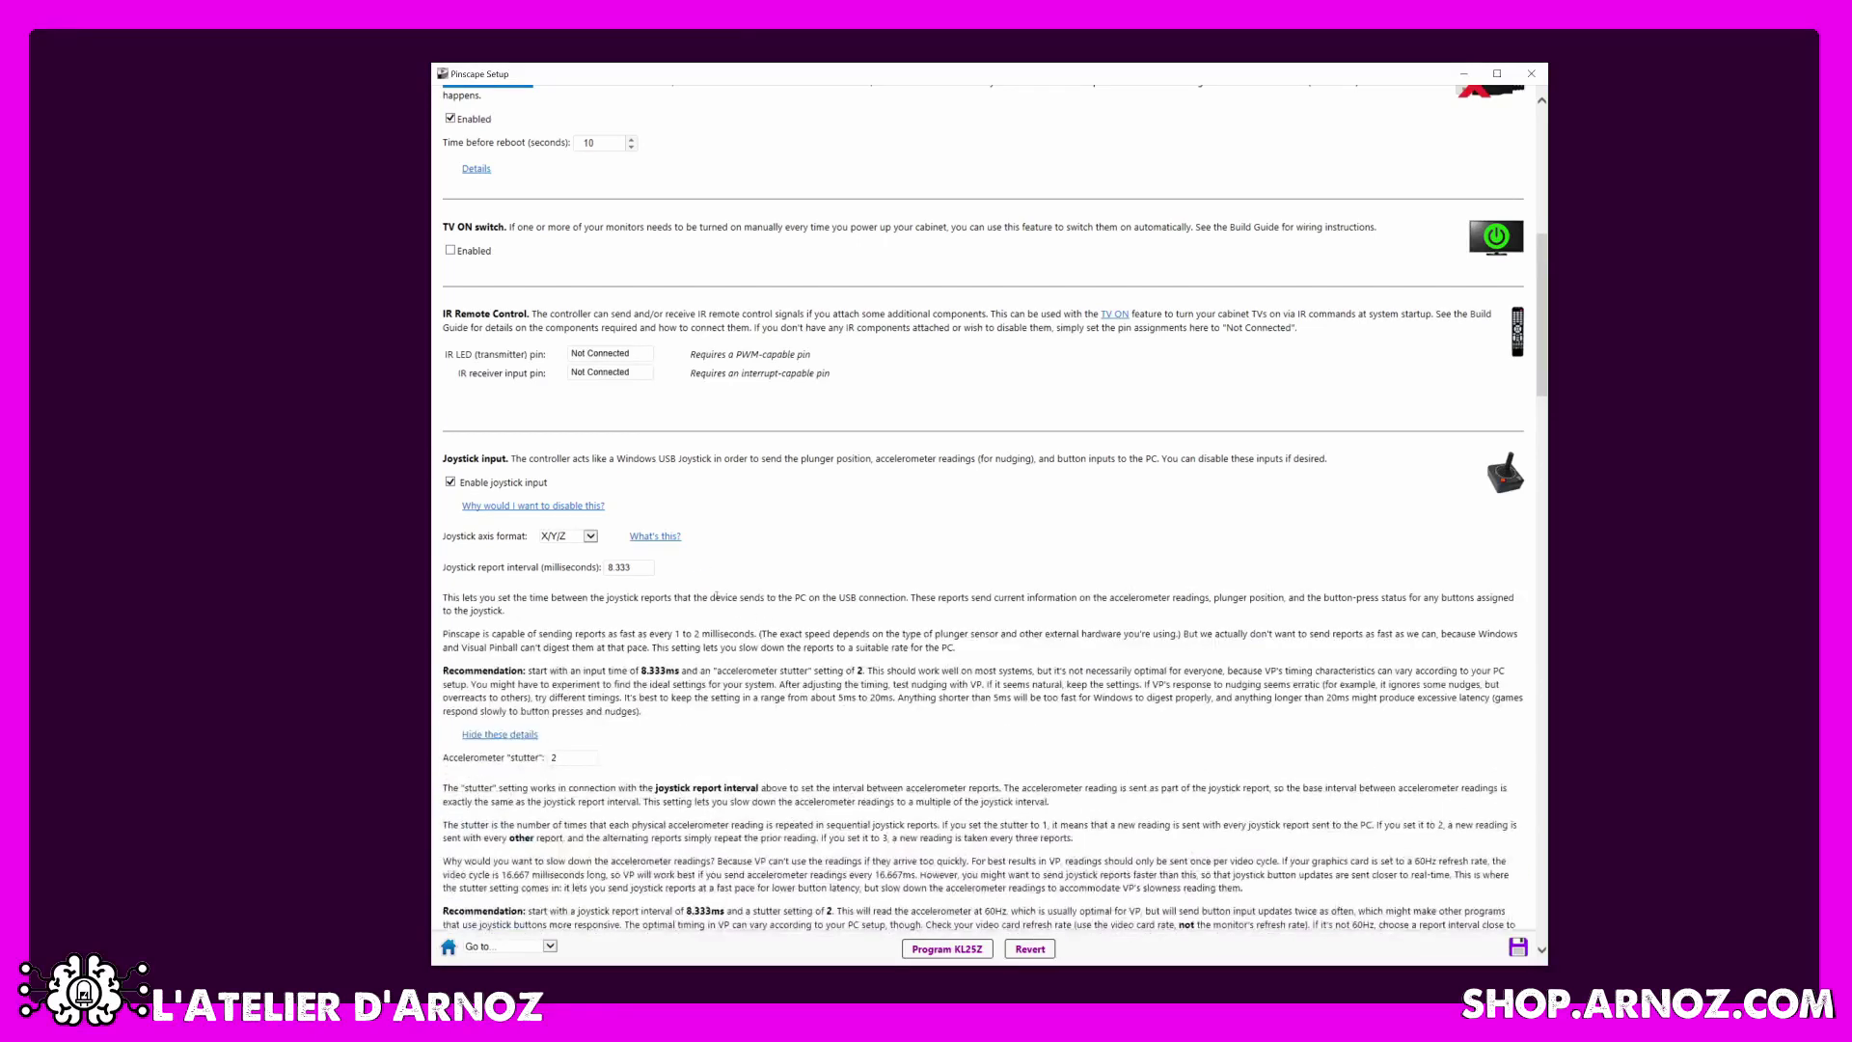
click(501, 735)
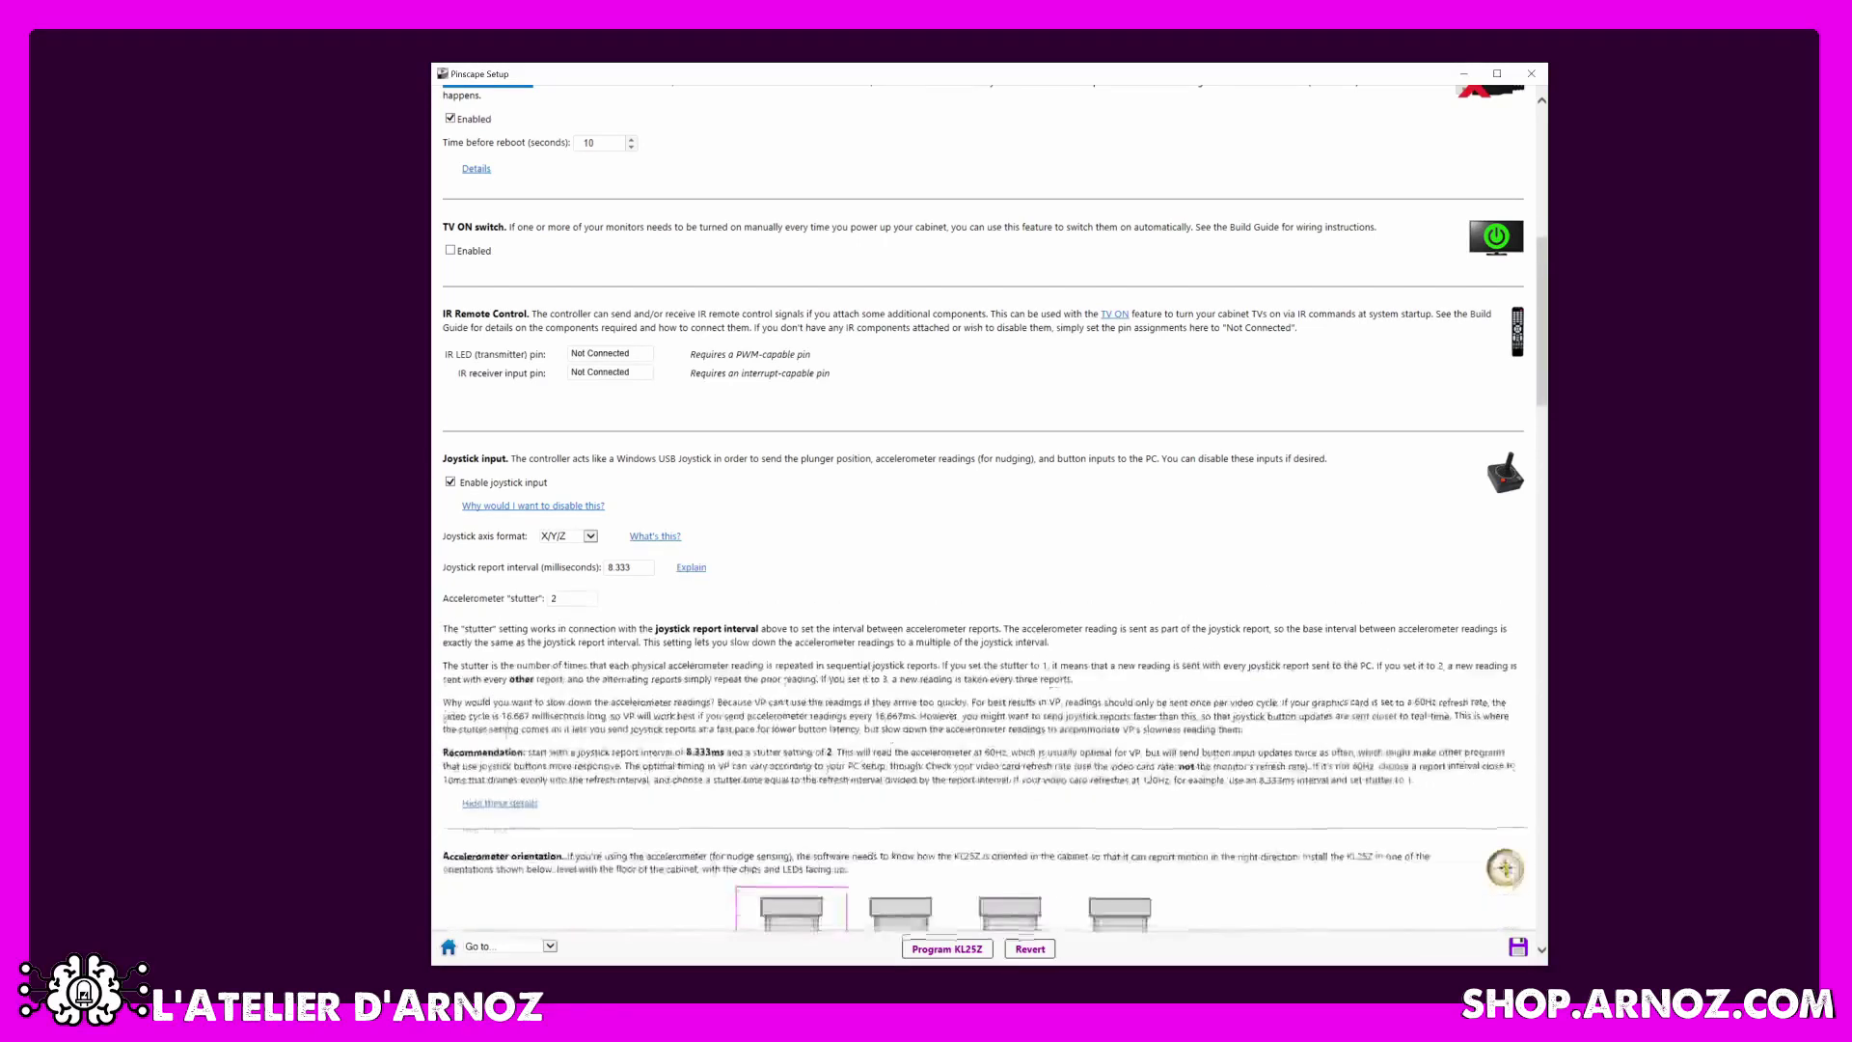
click(499, 801)
Try the left, right and rear port orientations for the accelerometer, and return to Ports facing front.
scroll(499, 798, down, 4)
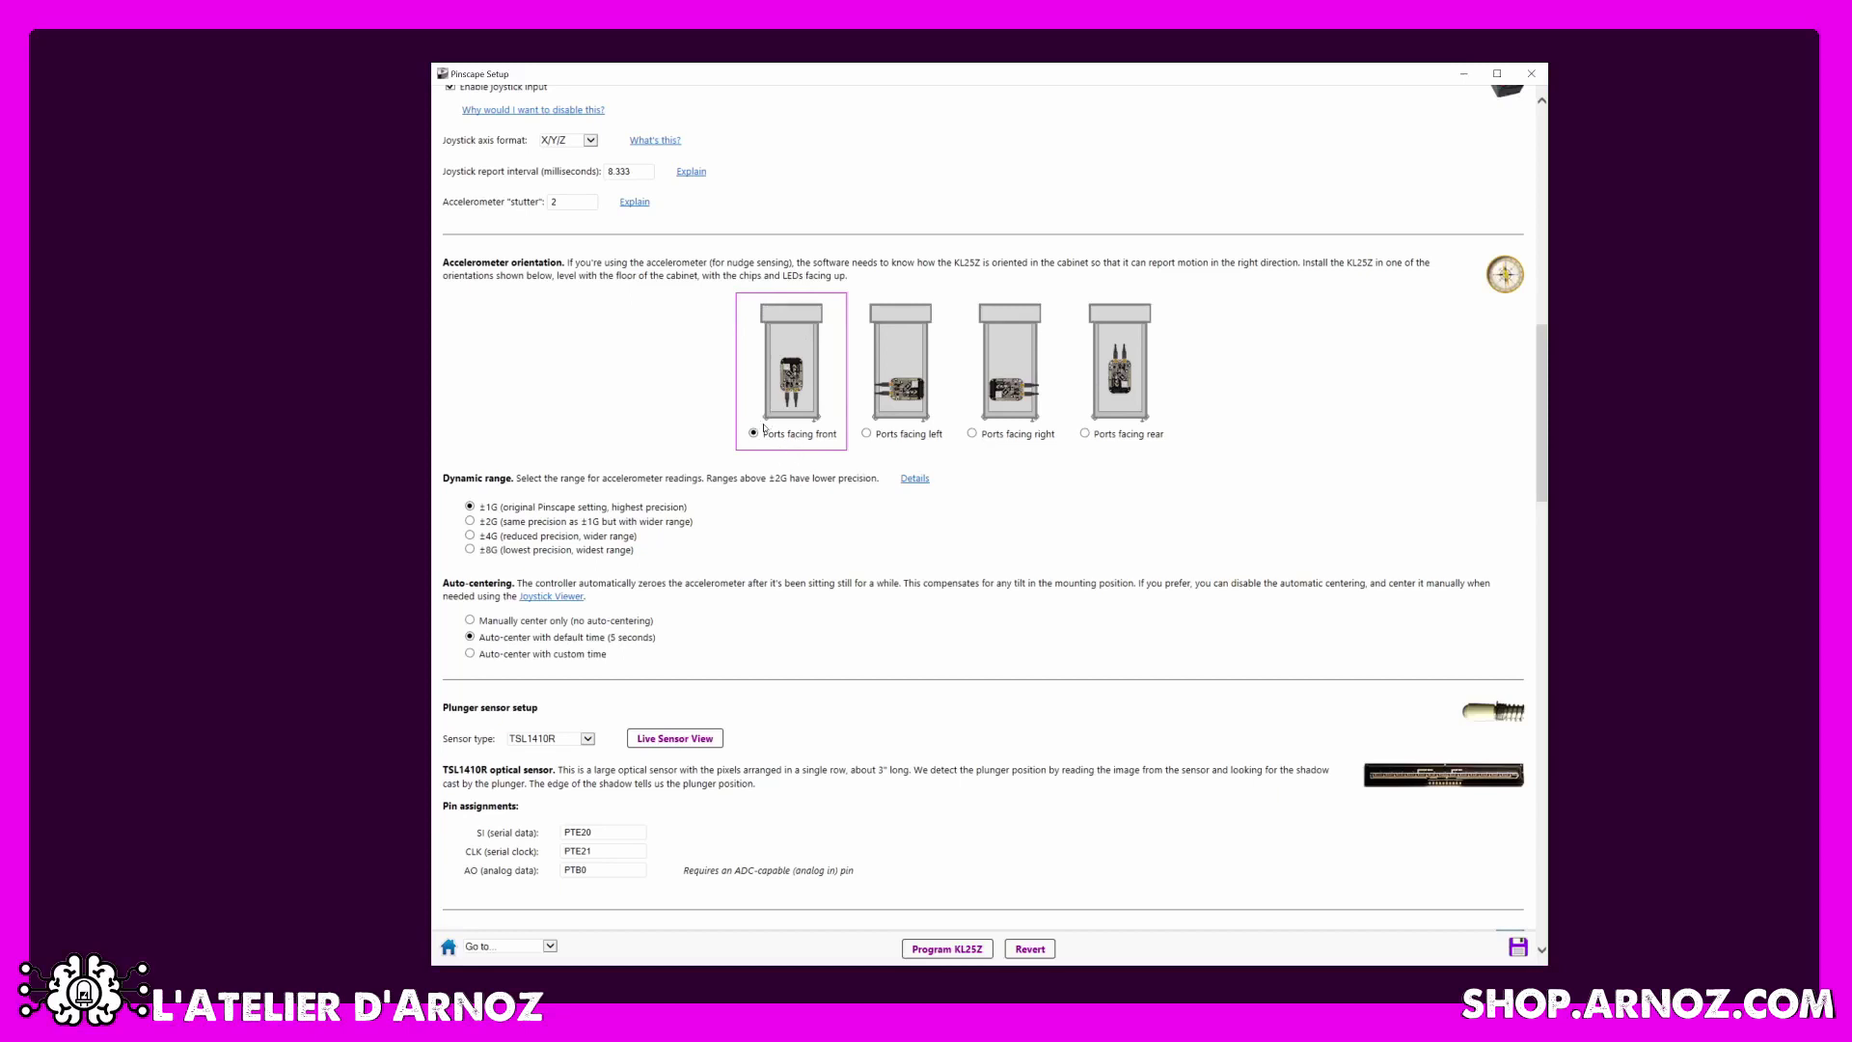
click(867, 434)
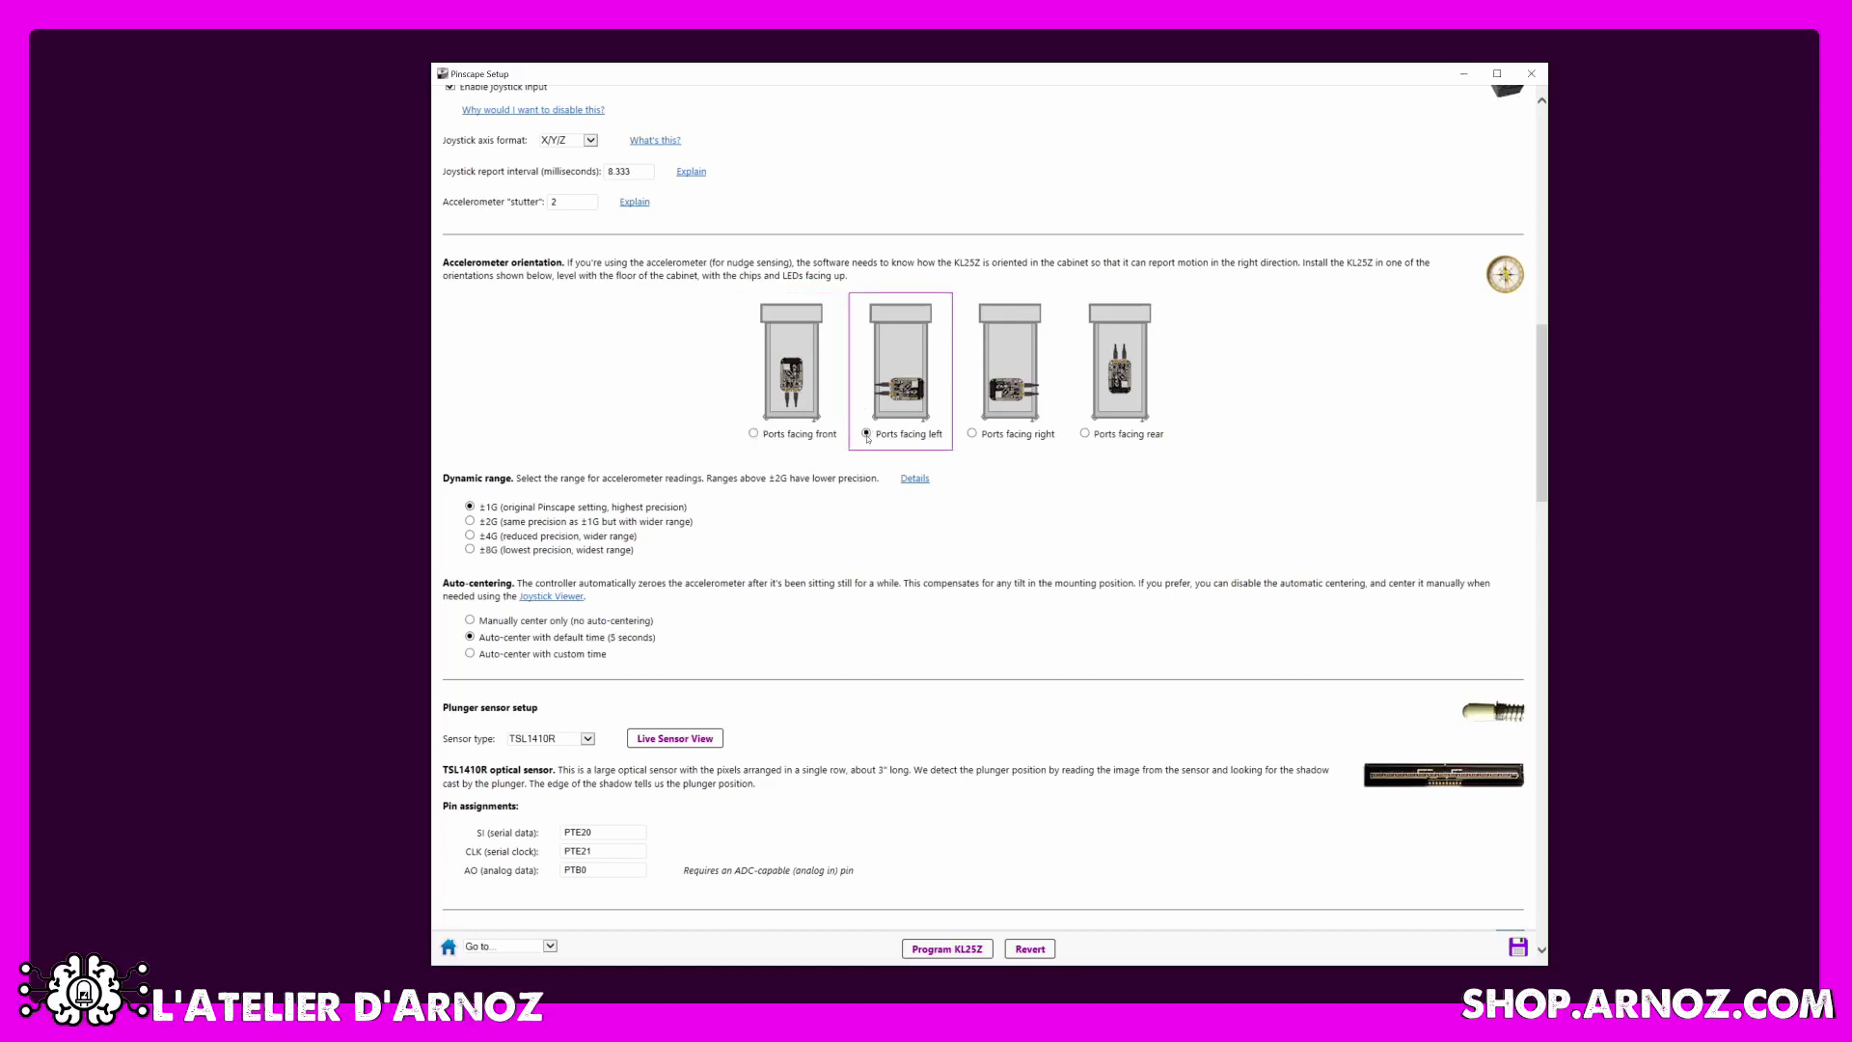
click(973, 434)
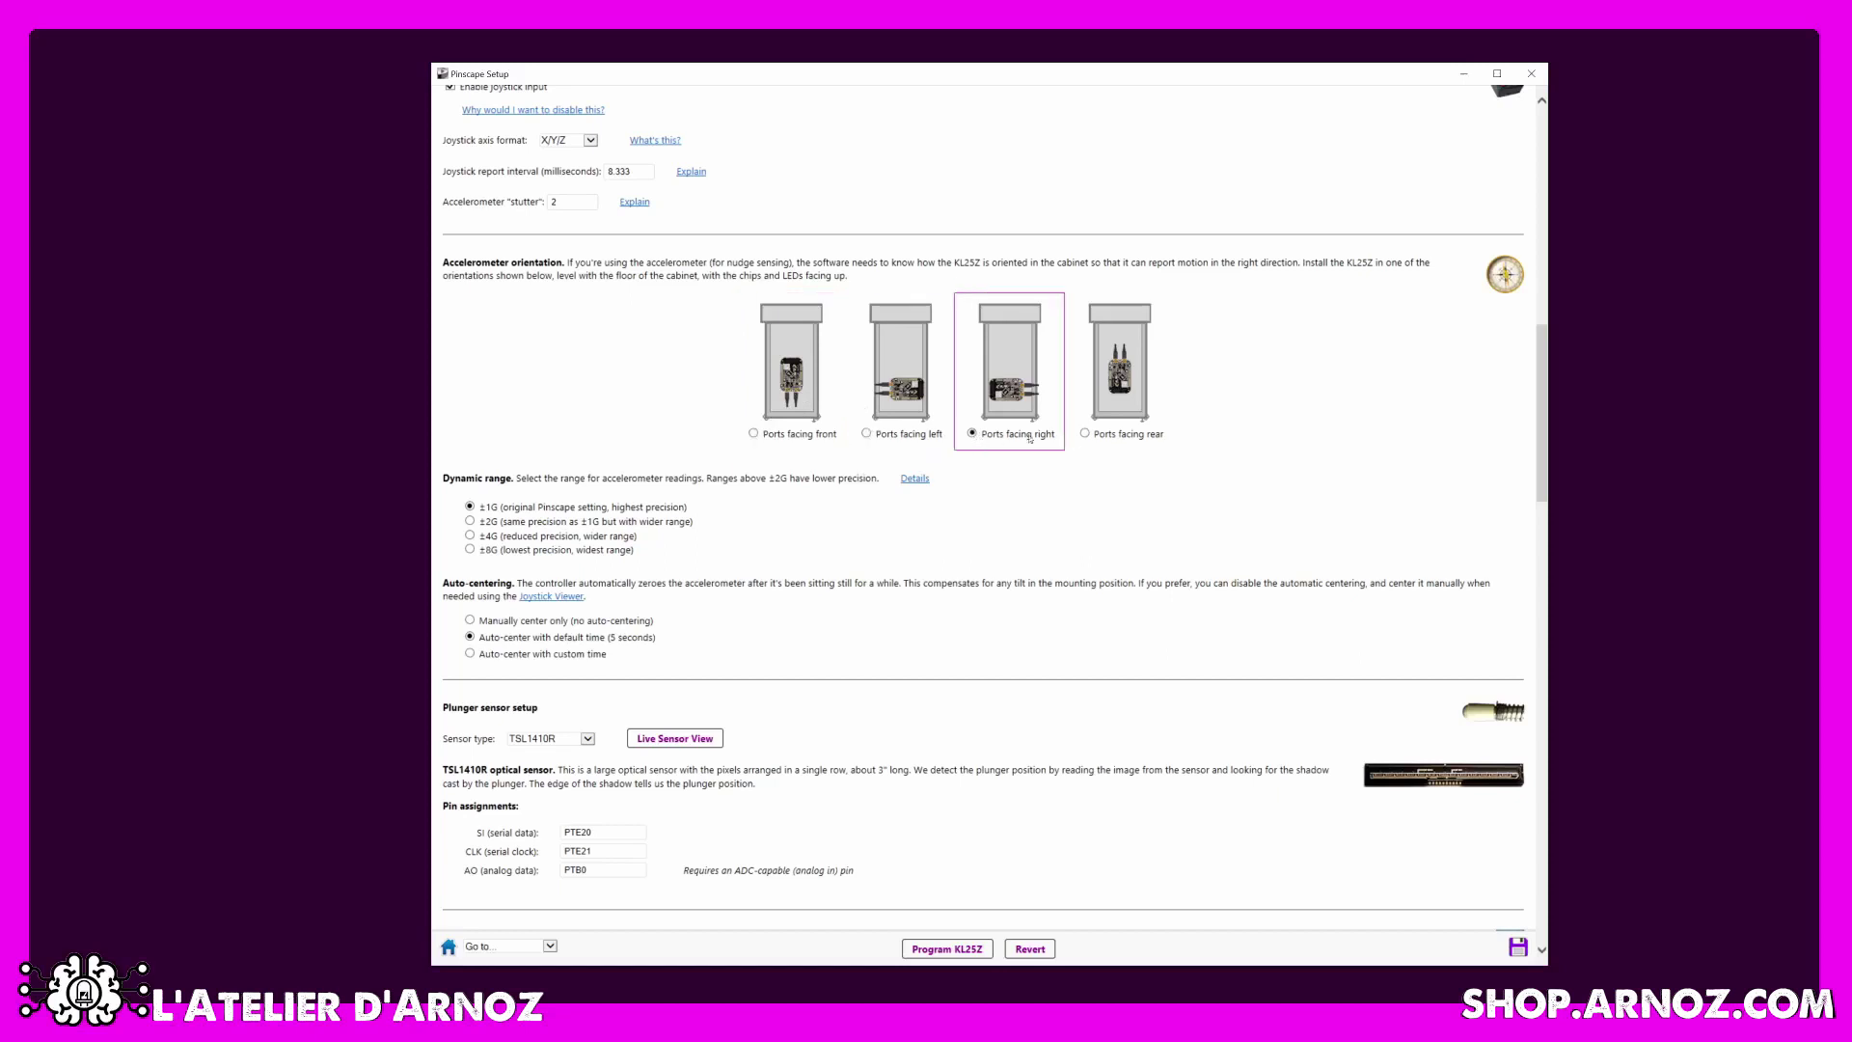
click(1085, 434)
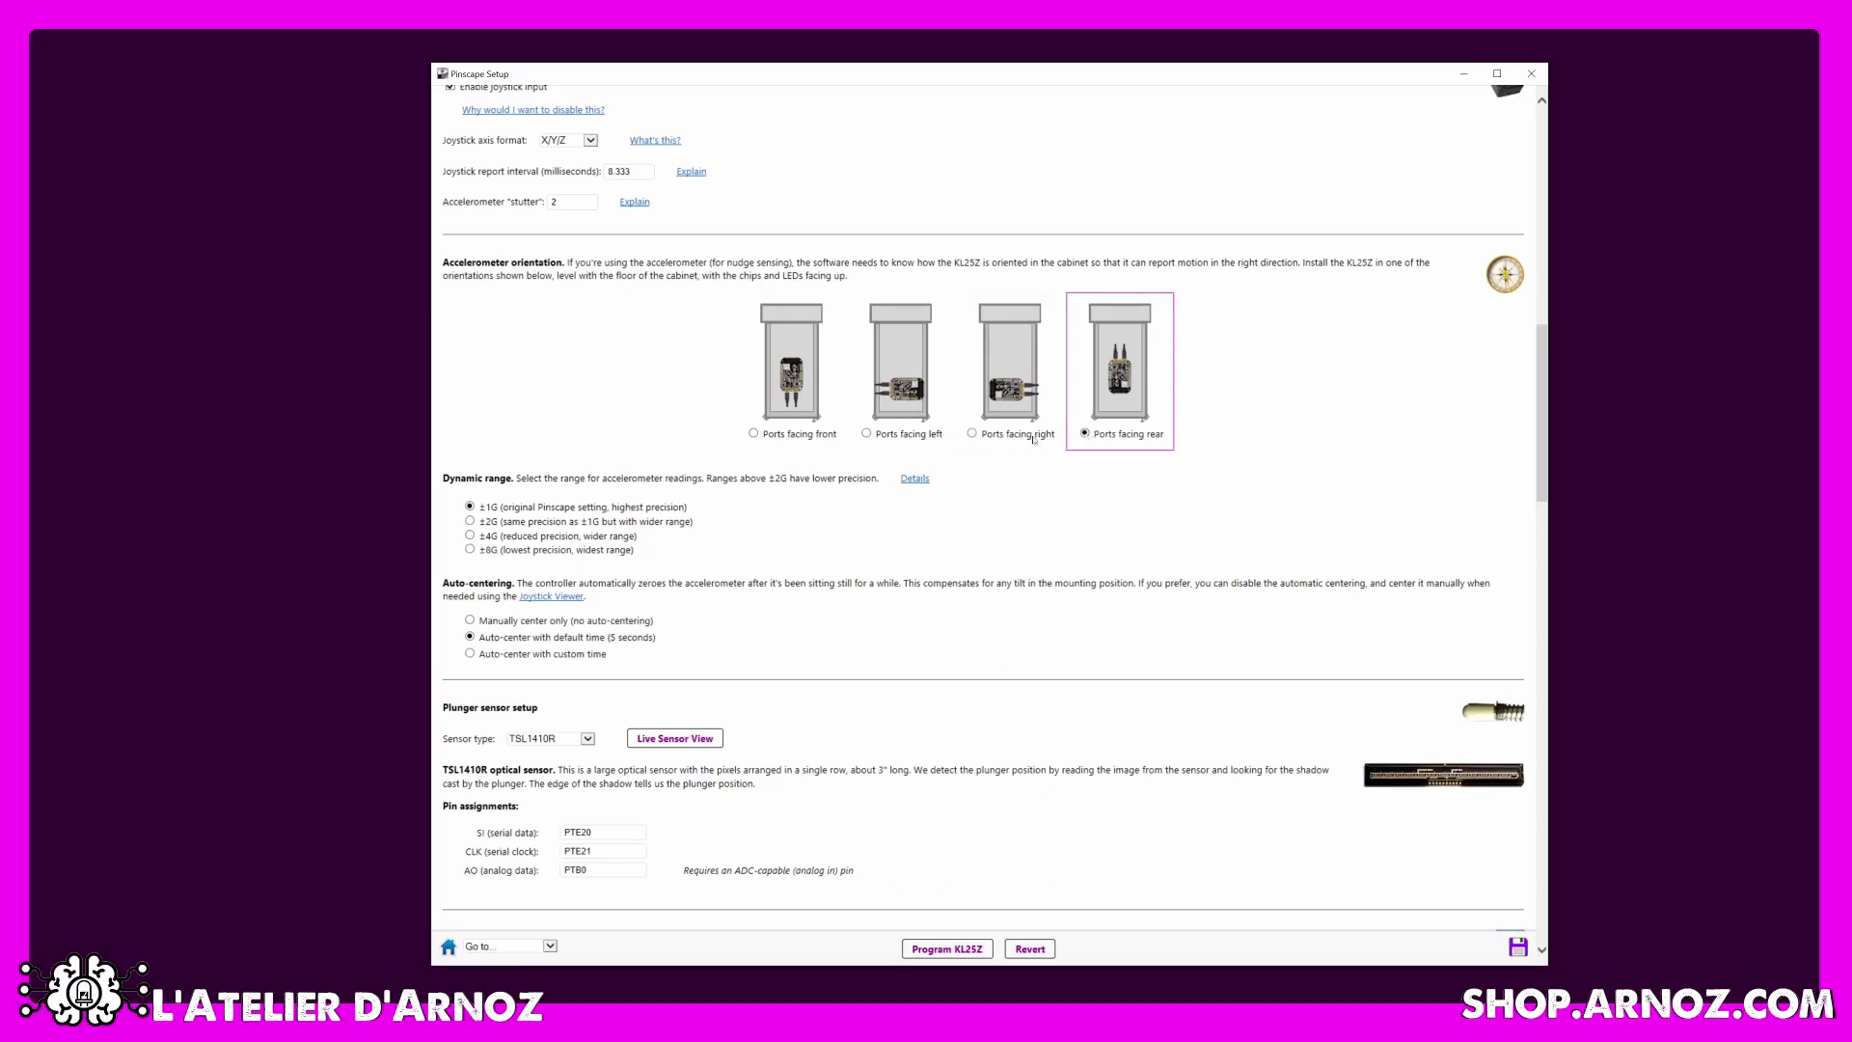
click(754, 434)
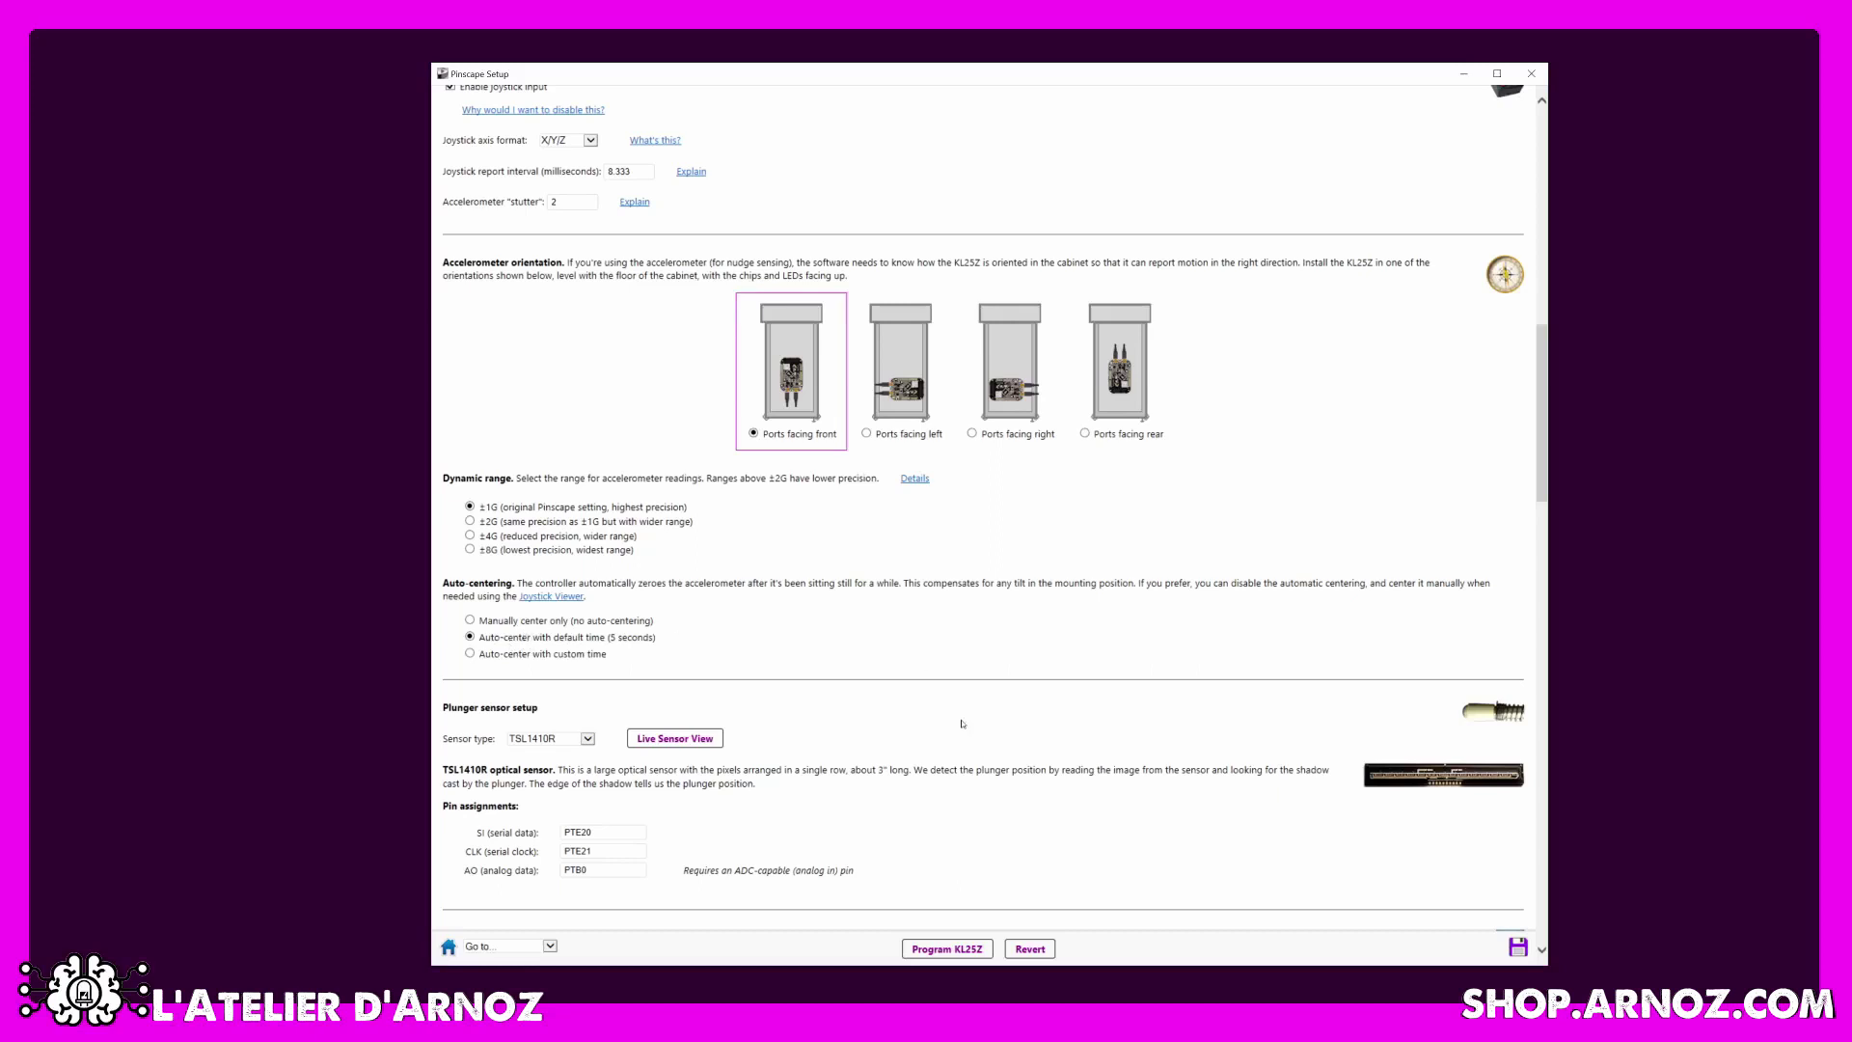
Set the plunger sensor type to Potentiometer.
scroll(962, 724, down, 5)
click(588, 474)
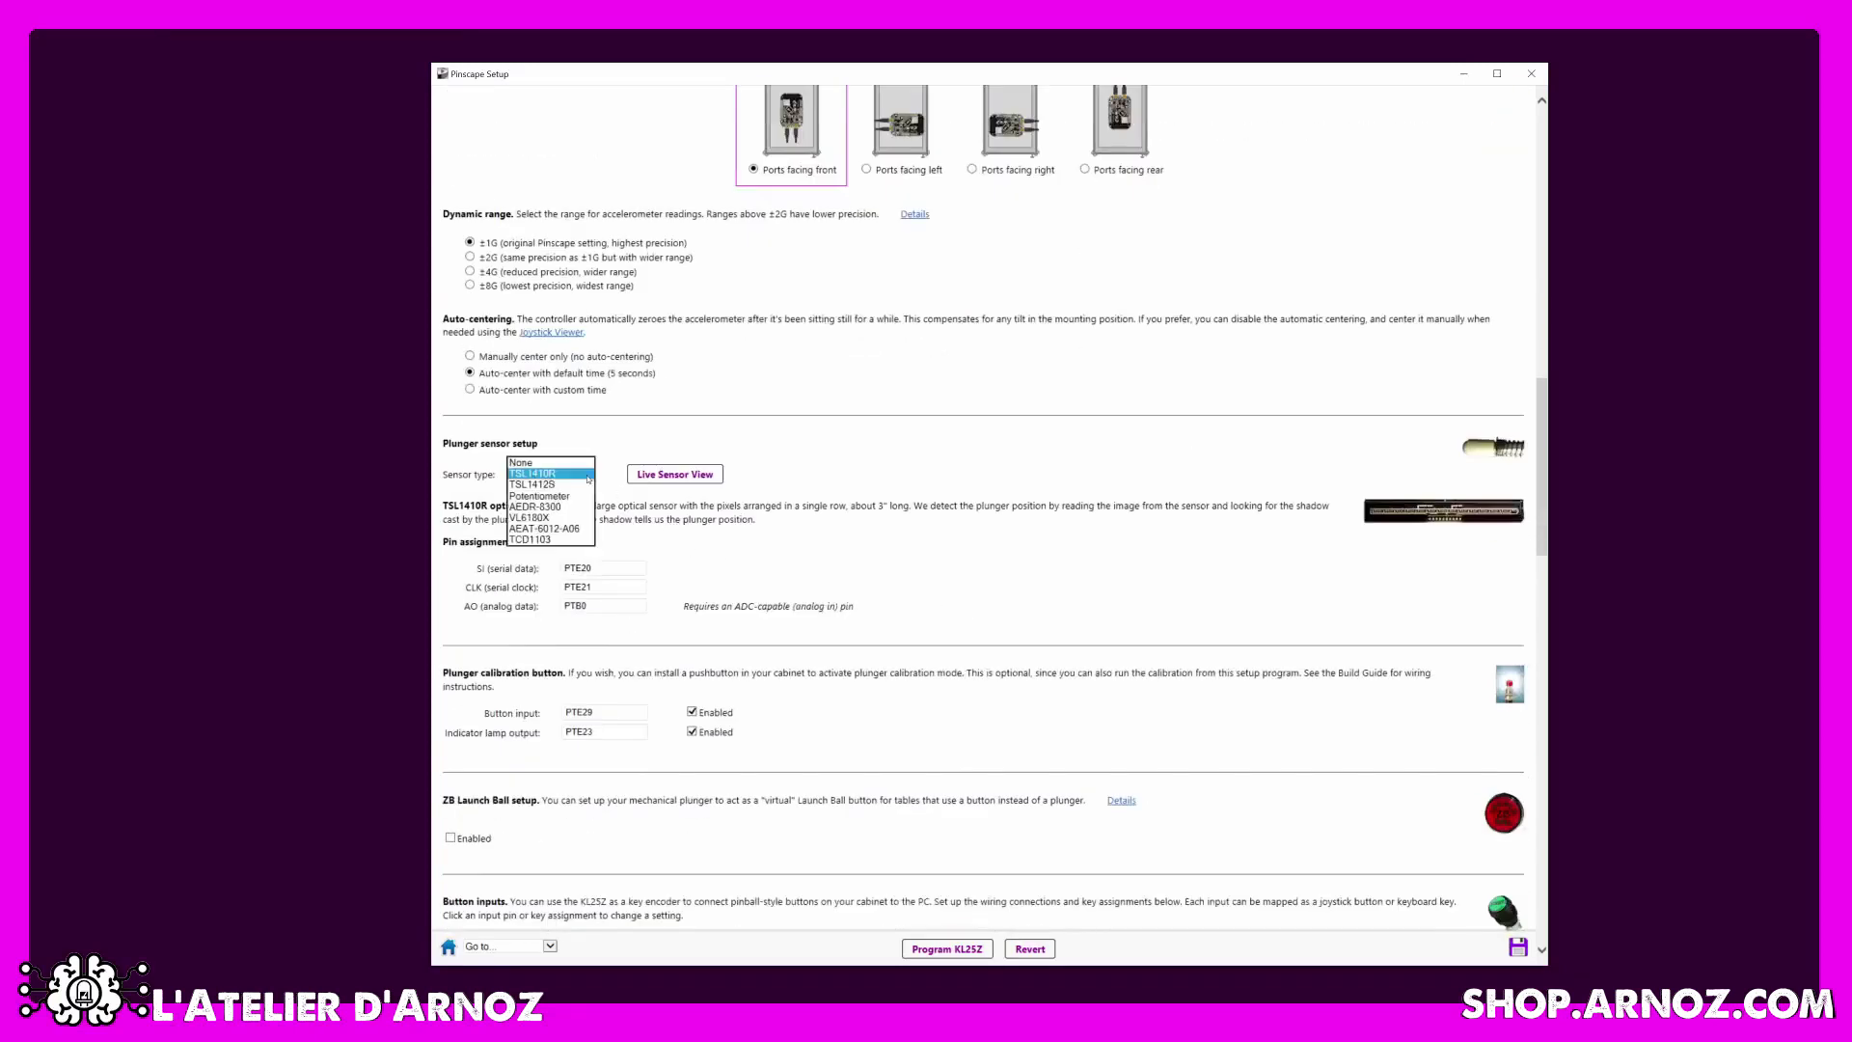
click(552, 475)
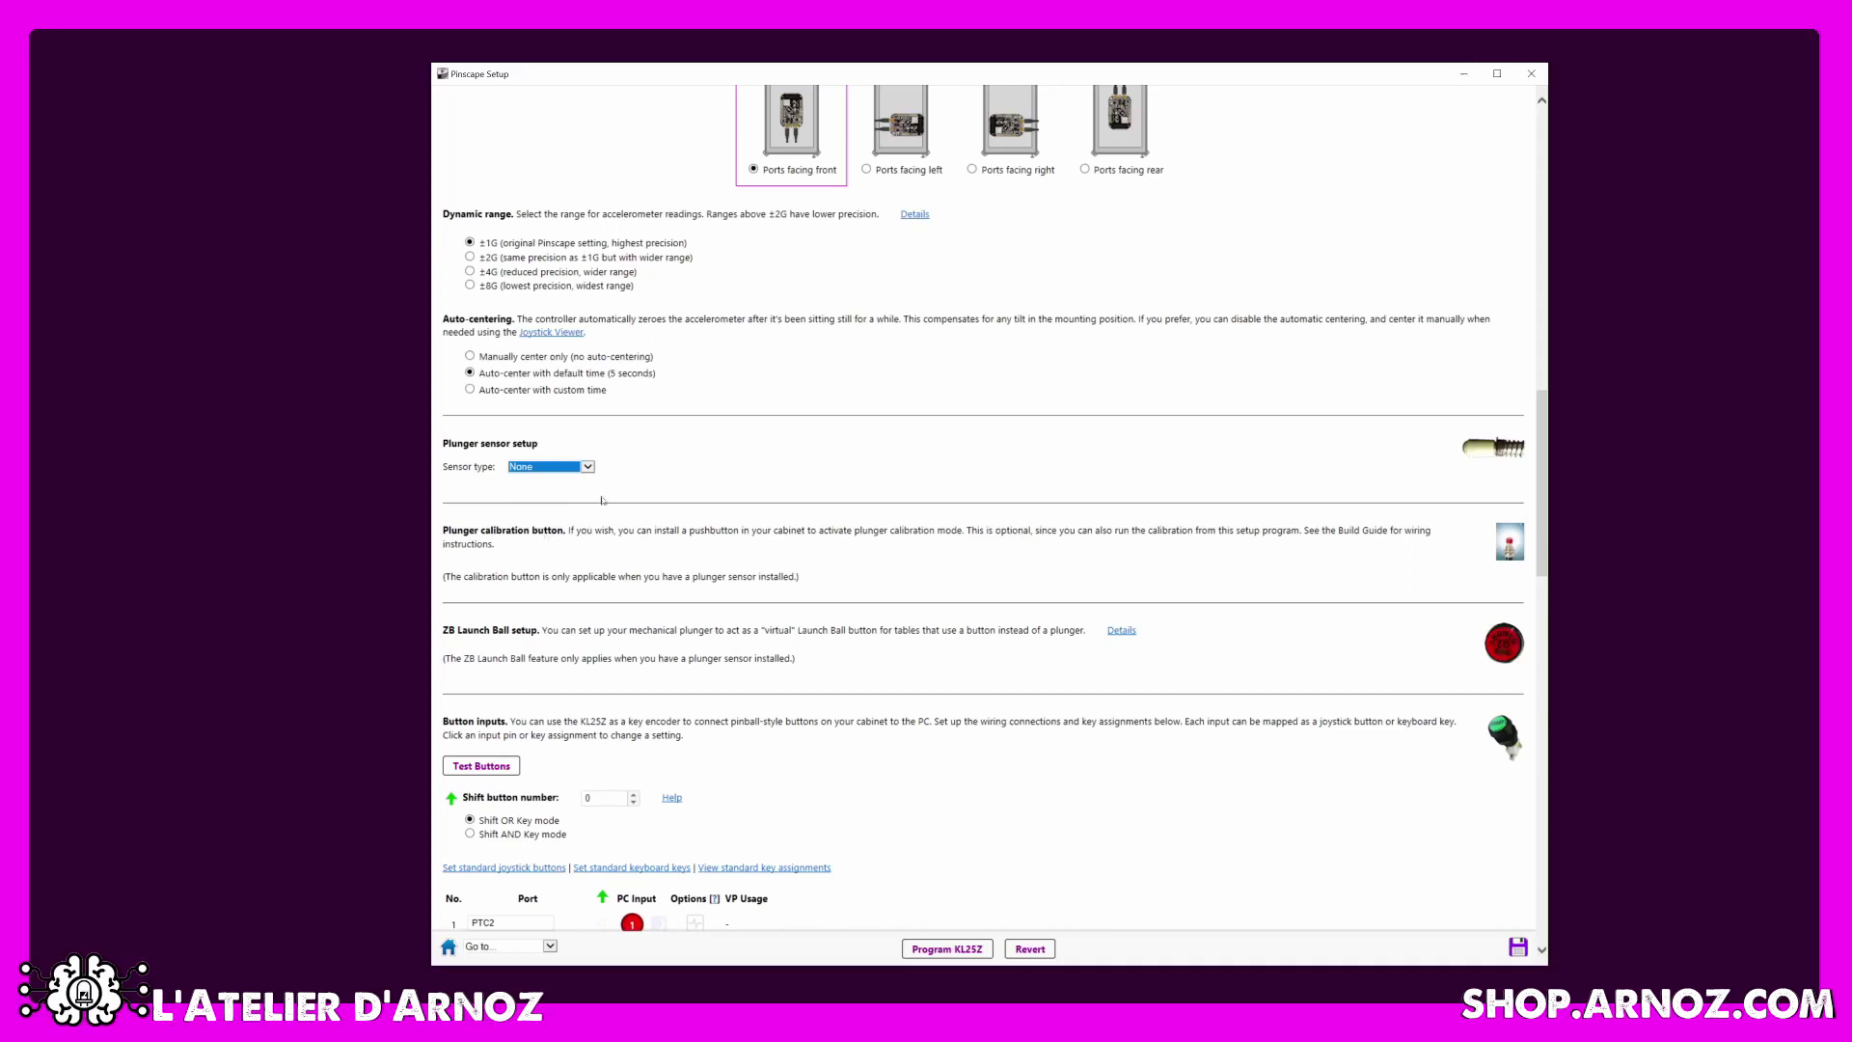
click(587, 467)
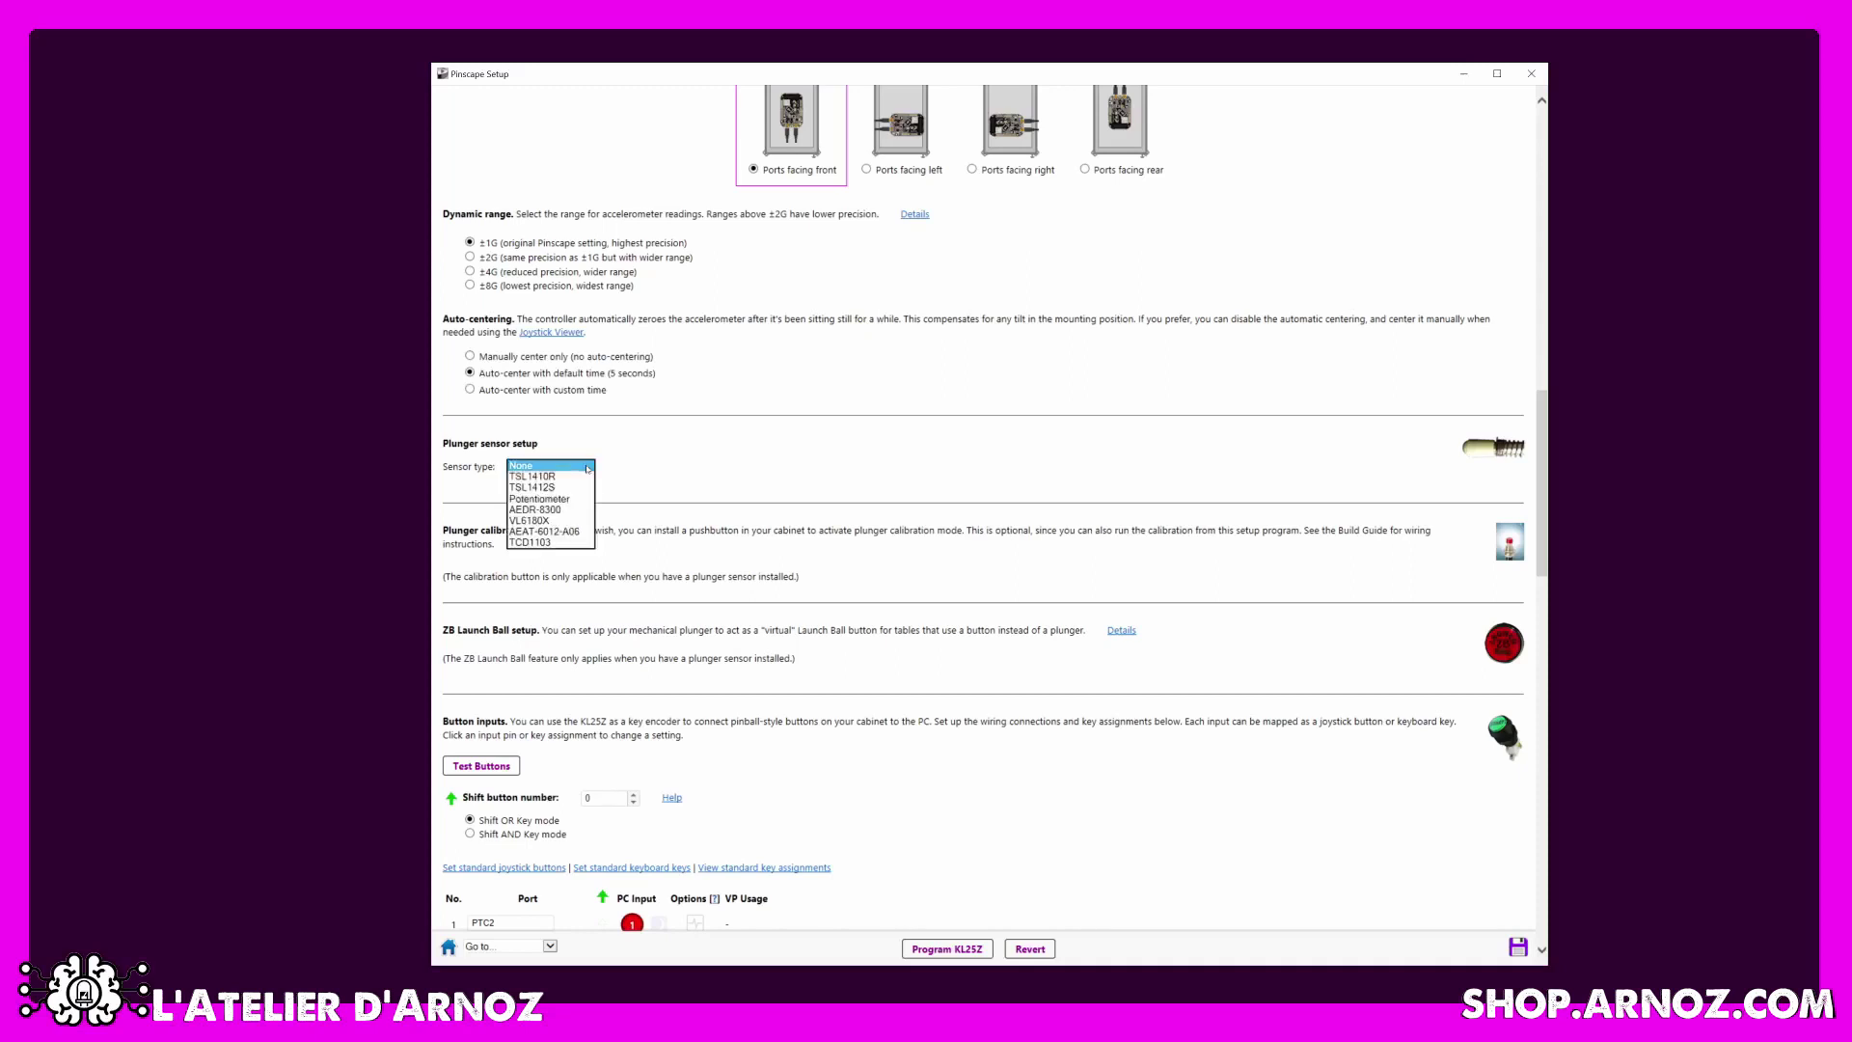
click(569, 499)
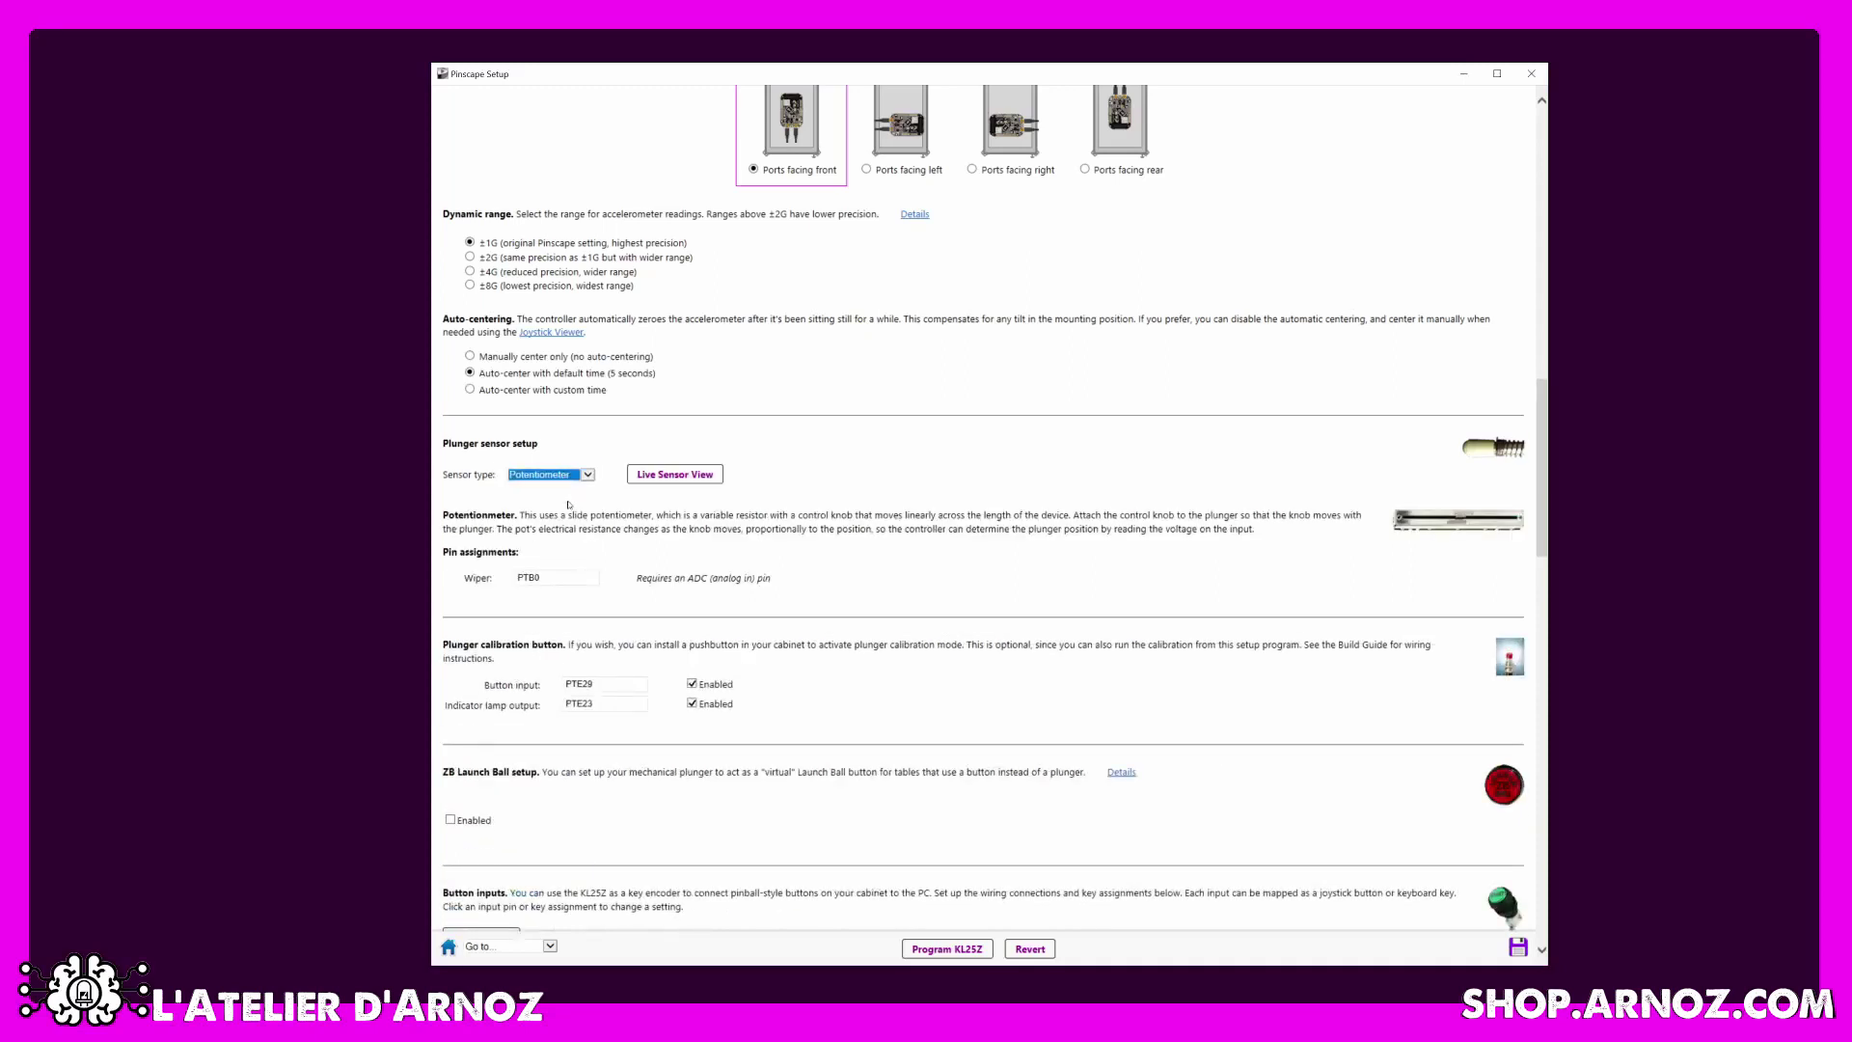
click(569, 503)
Assign the potentiometer's wiper to pin PTB0.
click(568, 584)
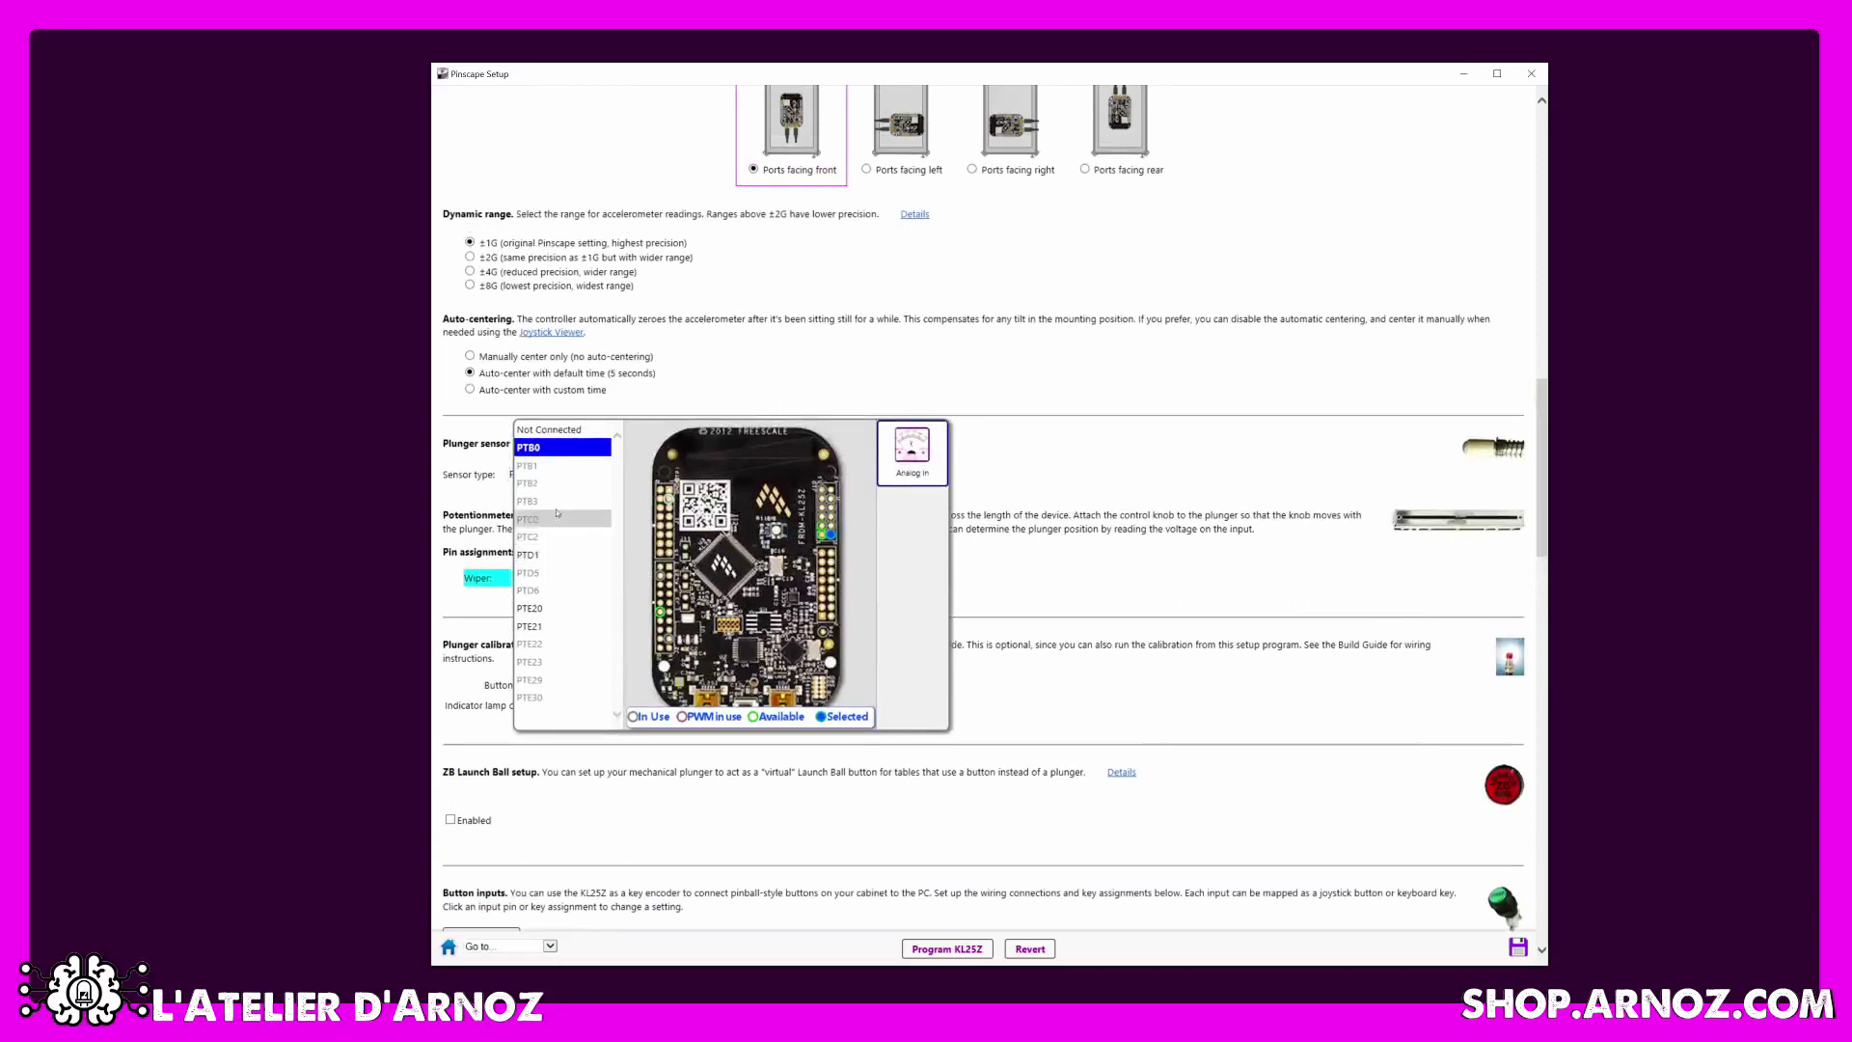
click(547, 448)
click(582, 579)
click(441, 477)
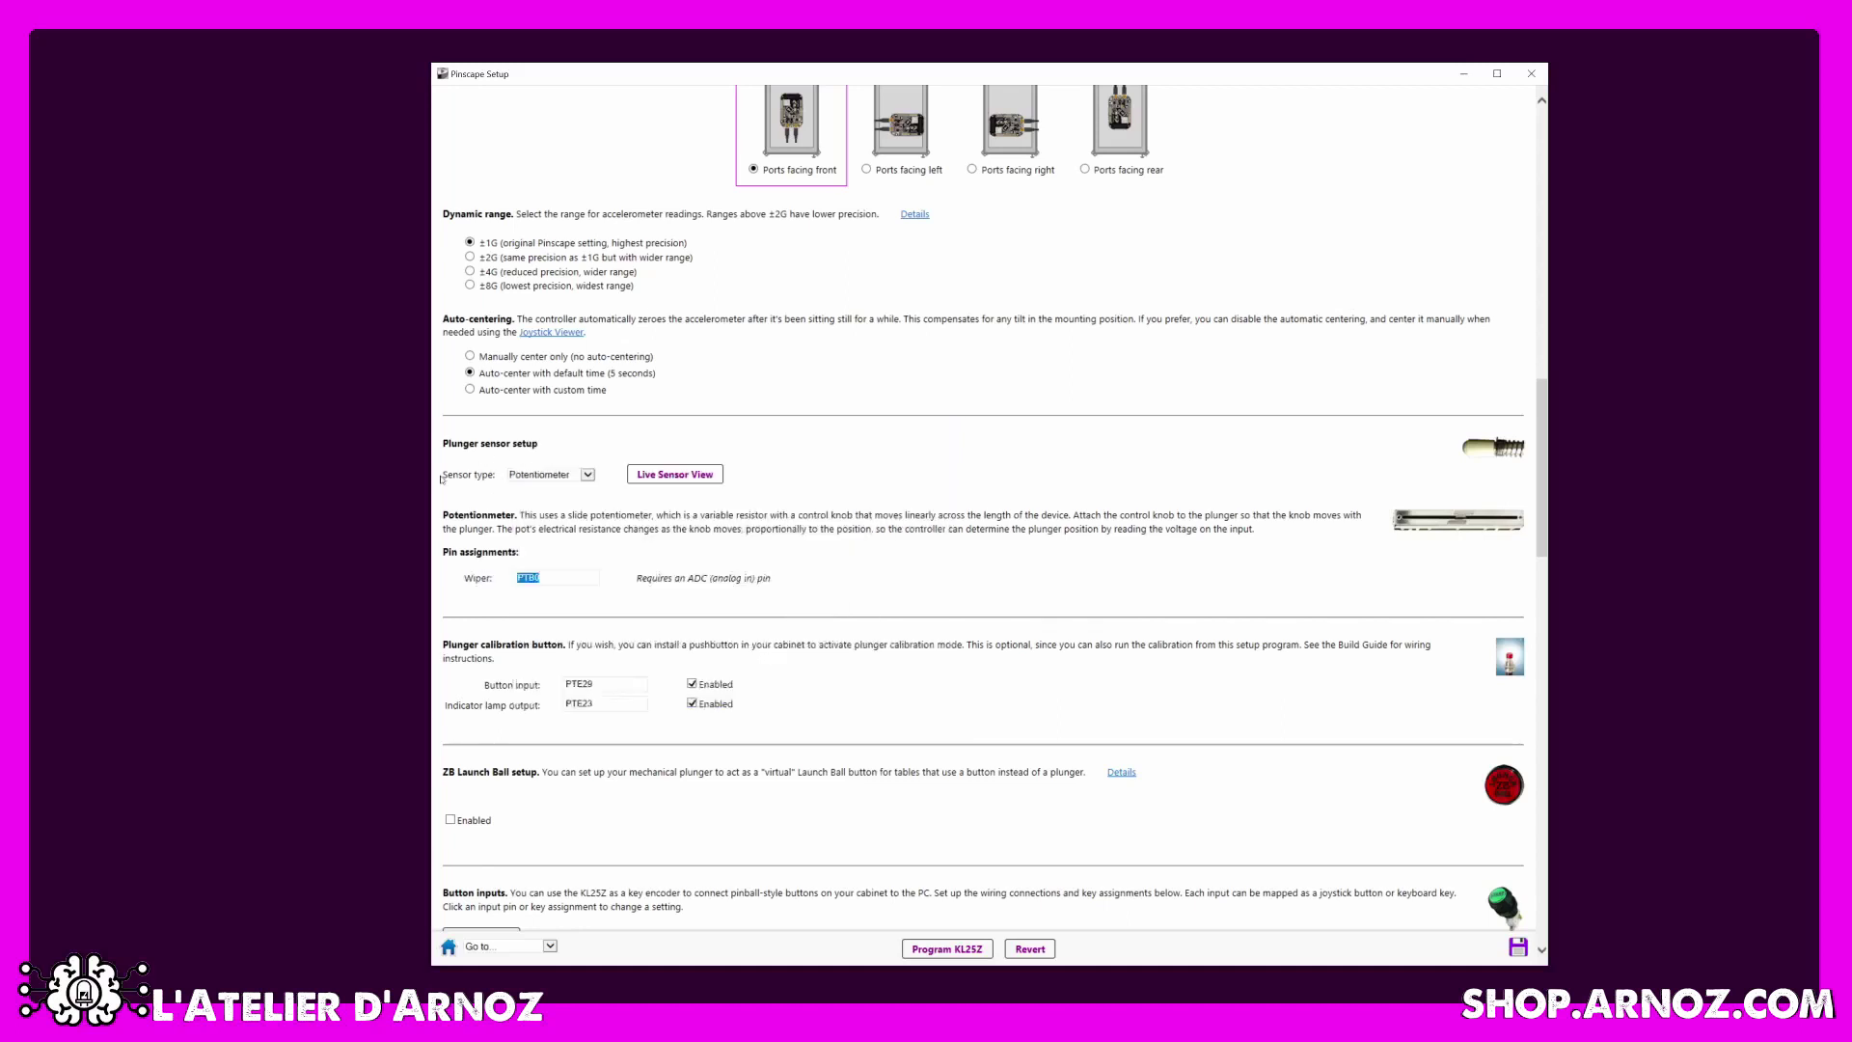
Switch the plunger sensor type to None and back to Potentiometer.
click(587, 475)
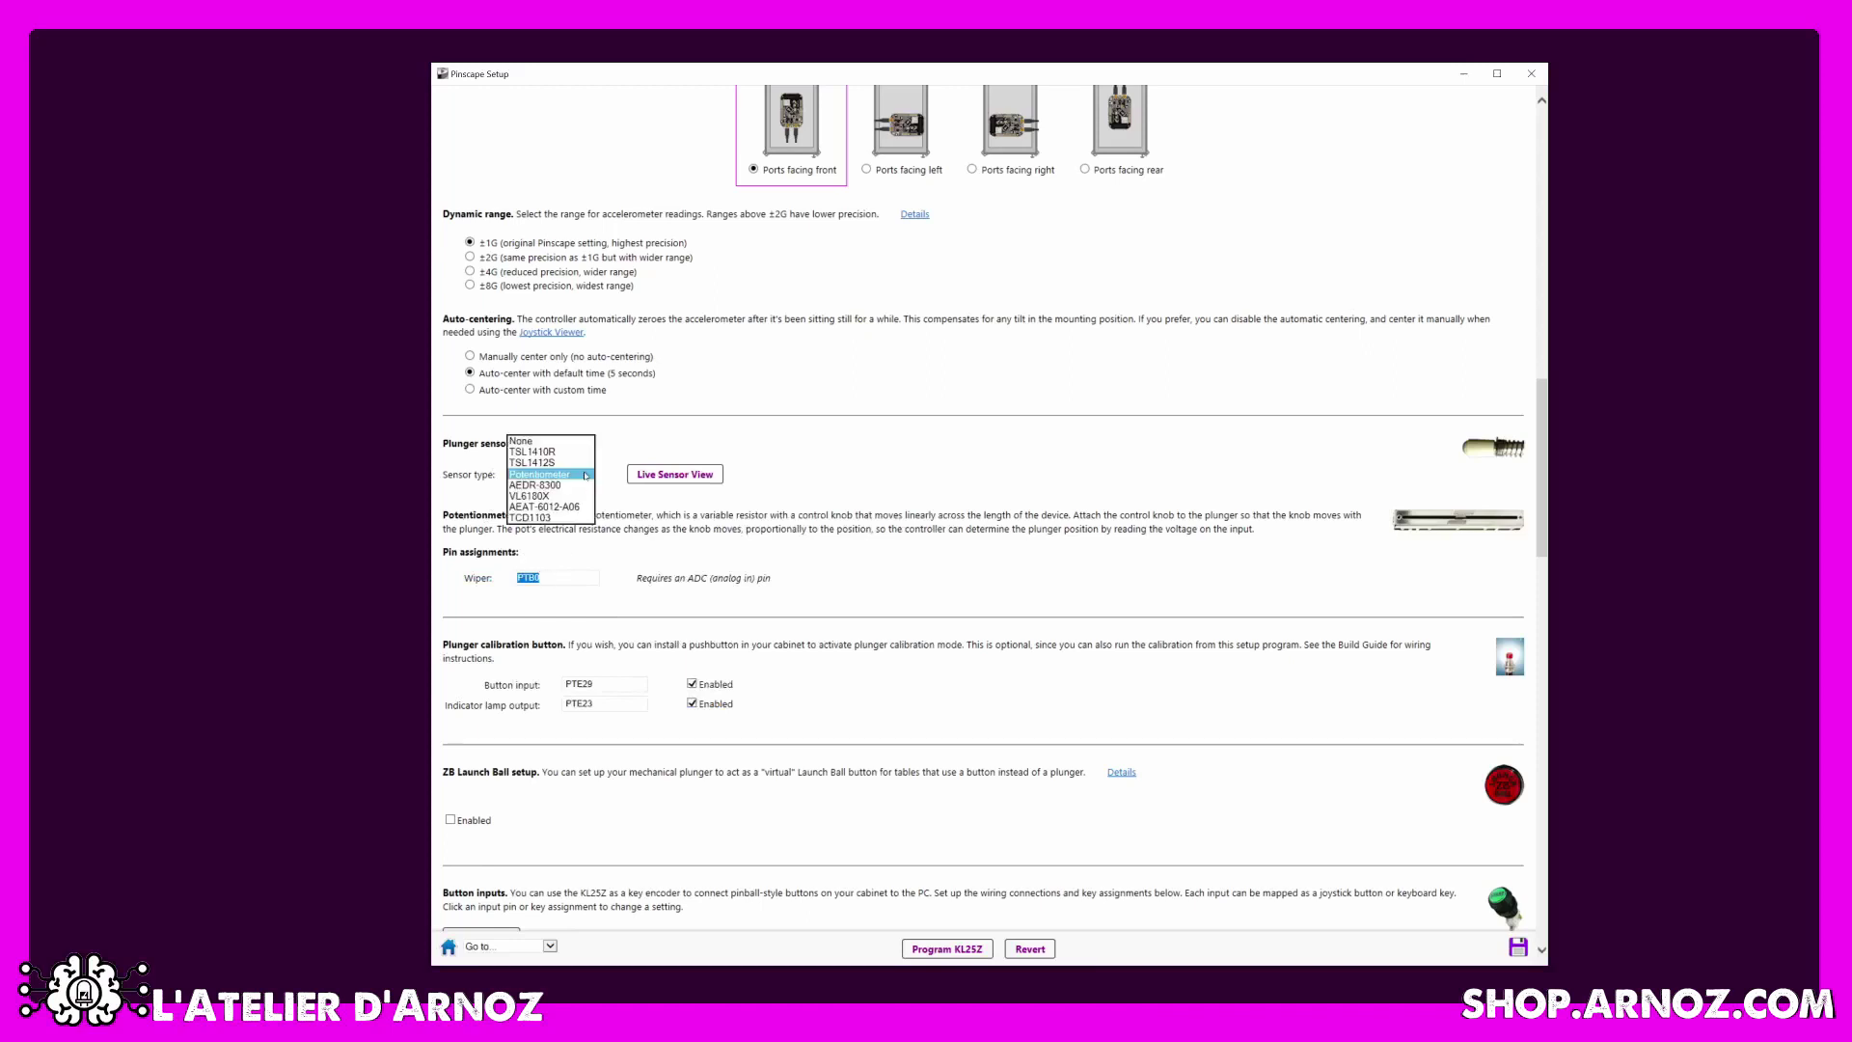
click(571, 444)
click(587, 467)
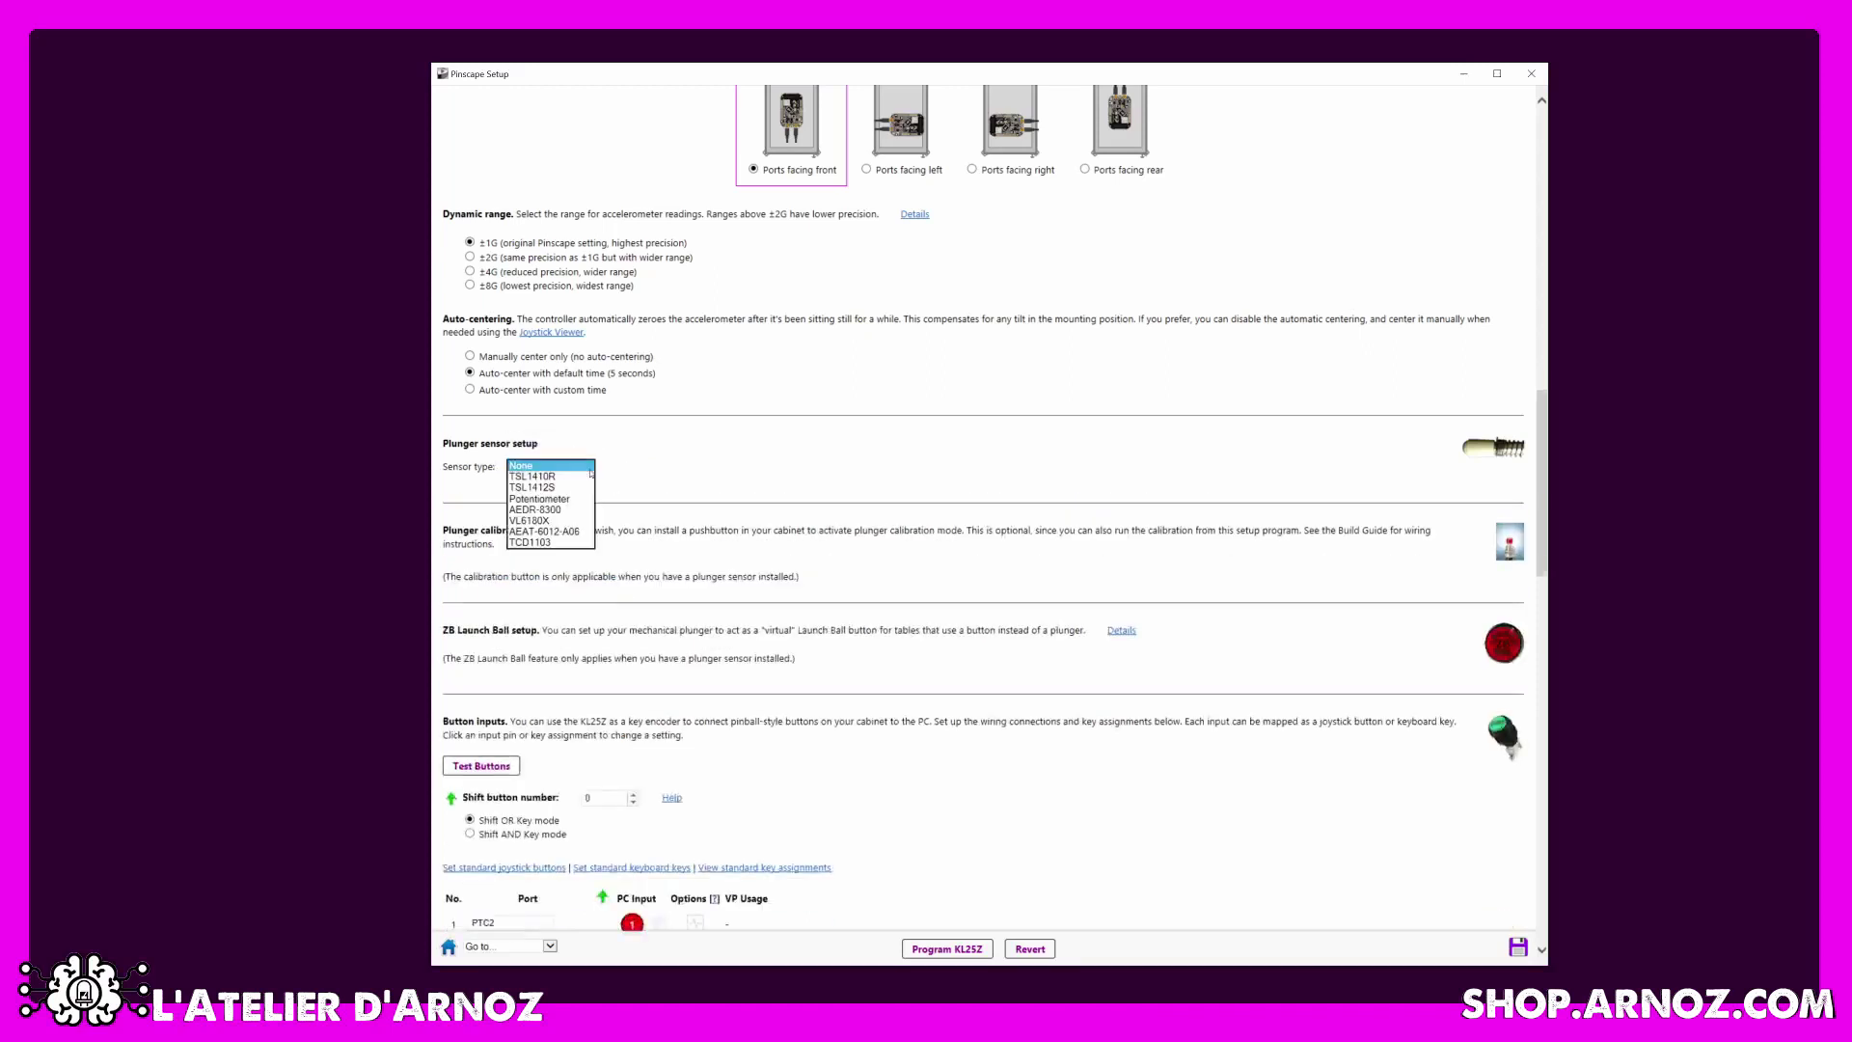
click(585, 499)
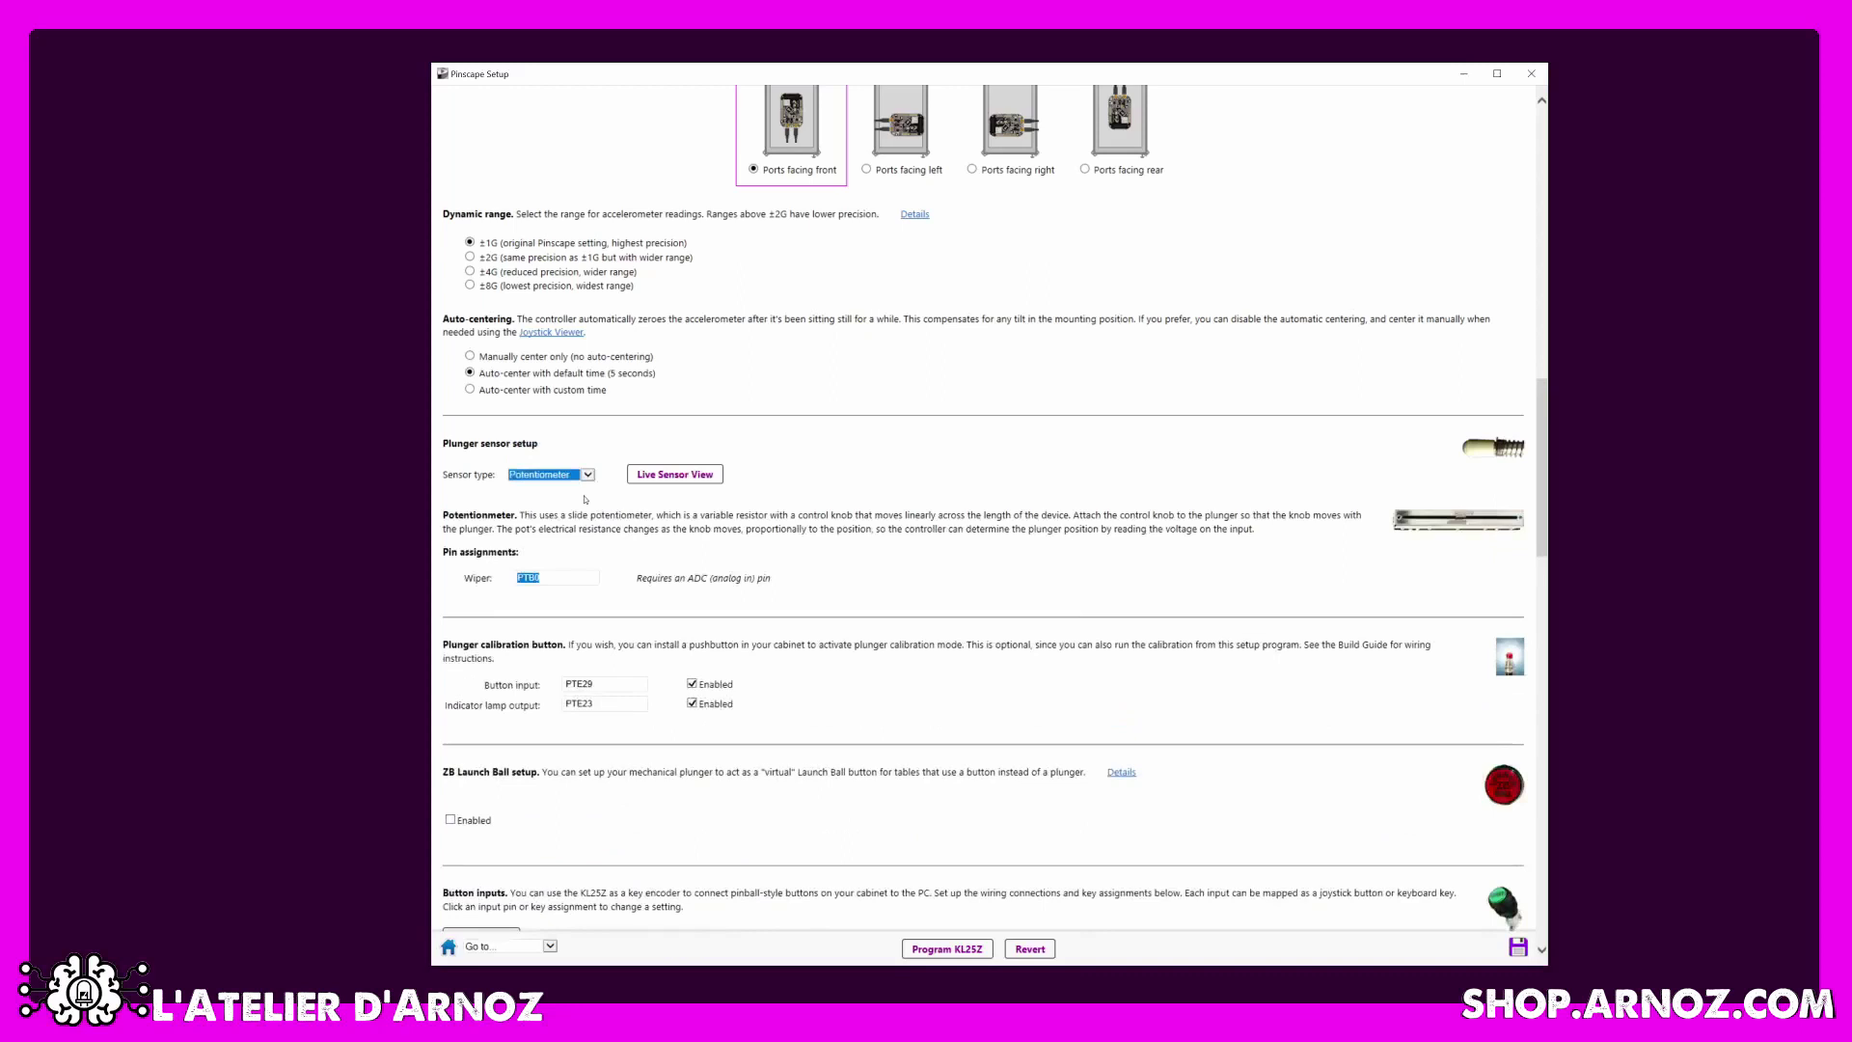
Disable the plunger calibration button input and its indicator lamp output, keeping PTE29 as the button pin.
click(575, 663)
scroll(513, 518, down, 3)
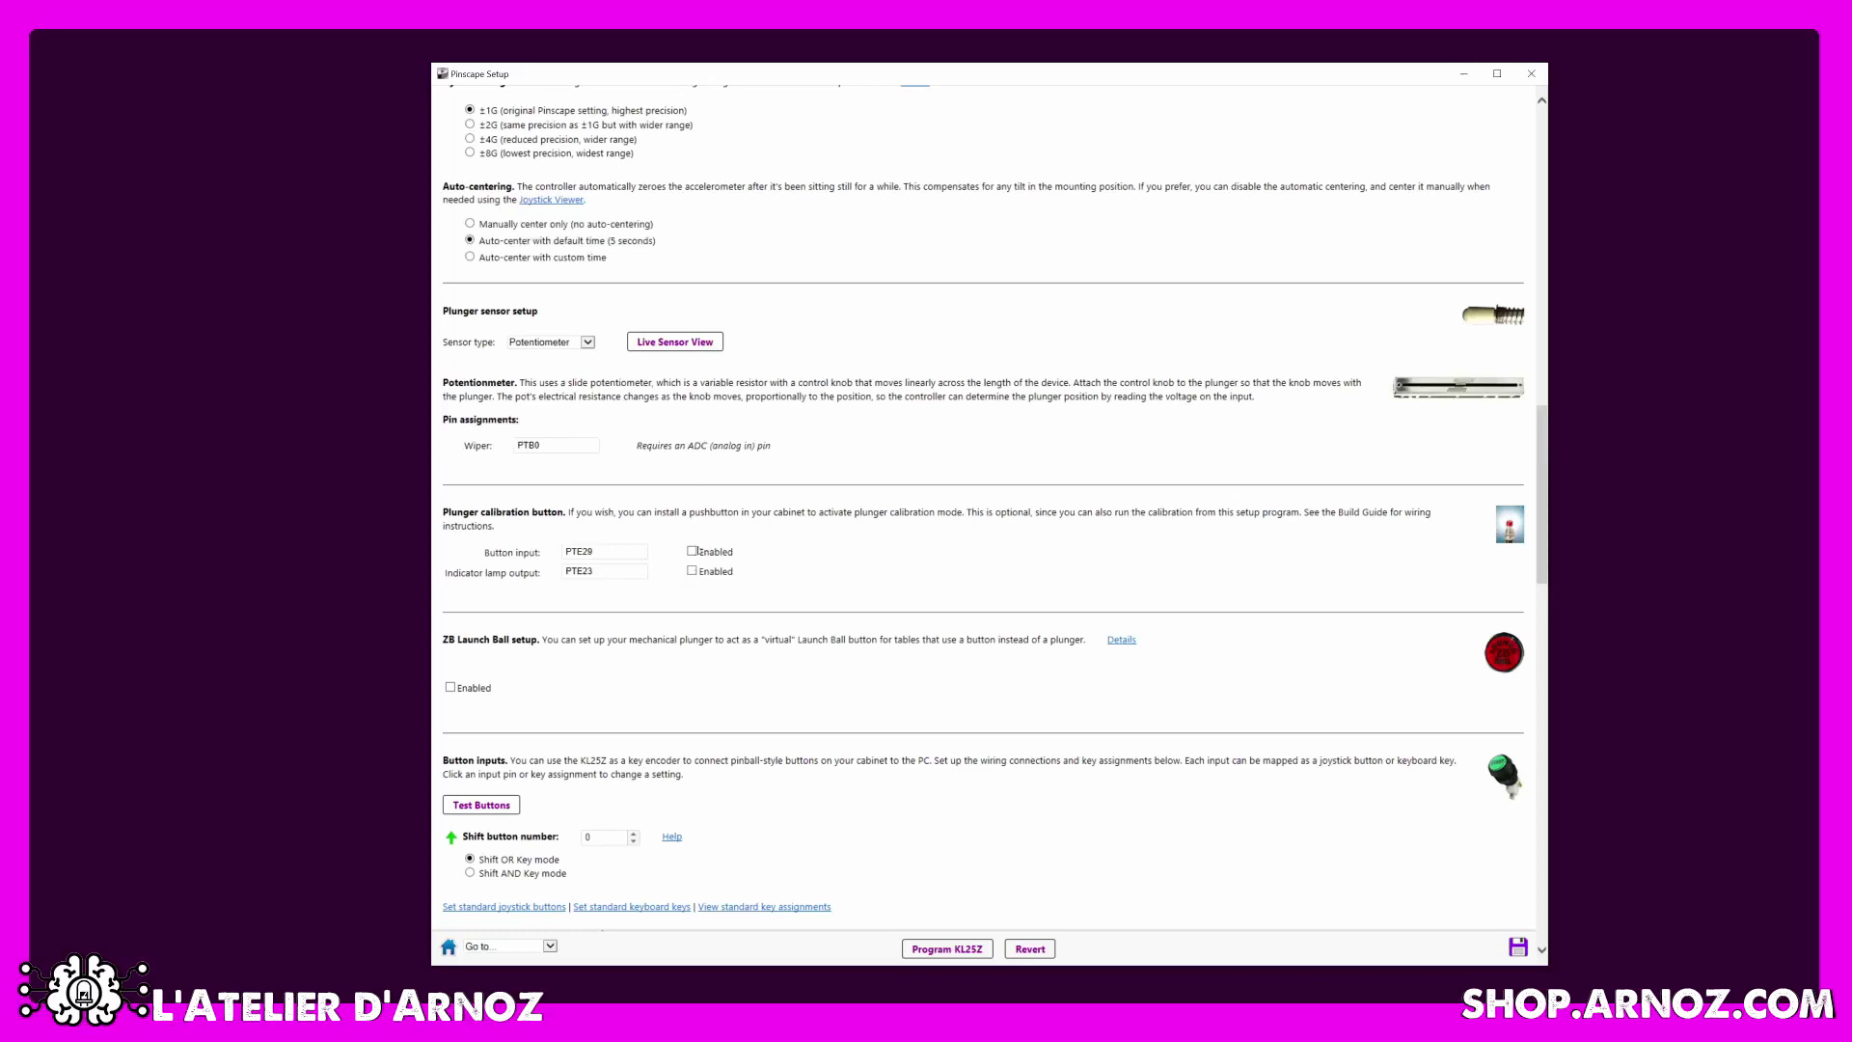
click(622, 552)
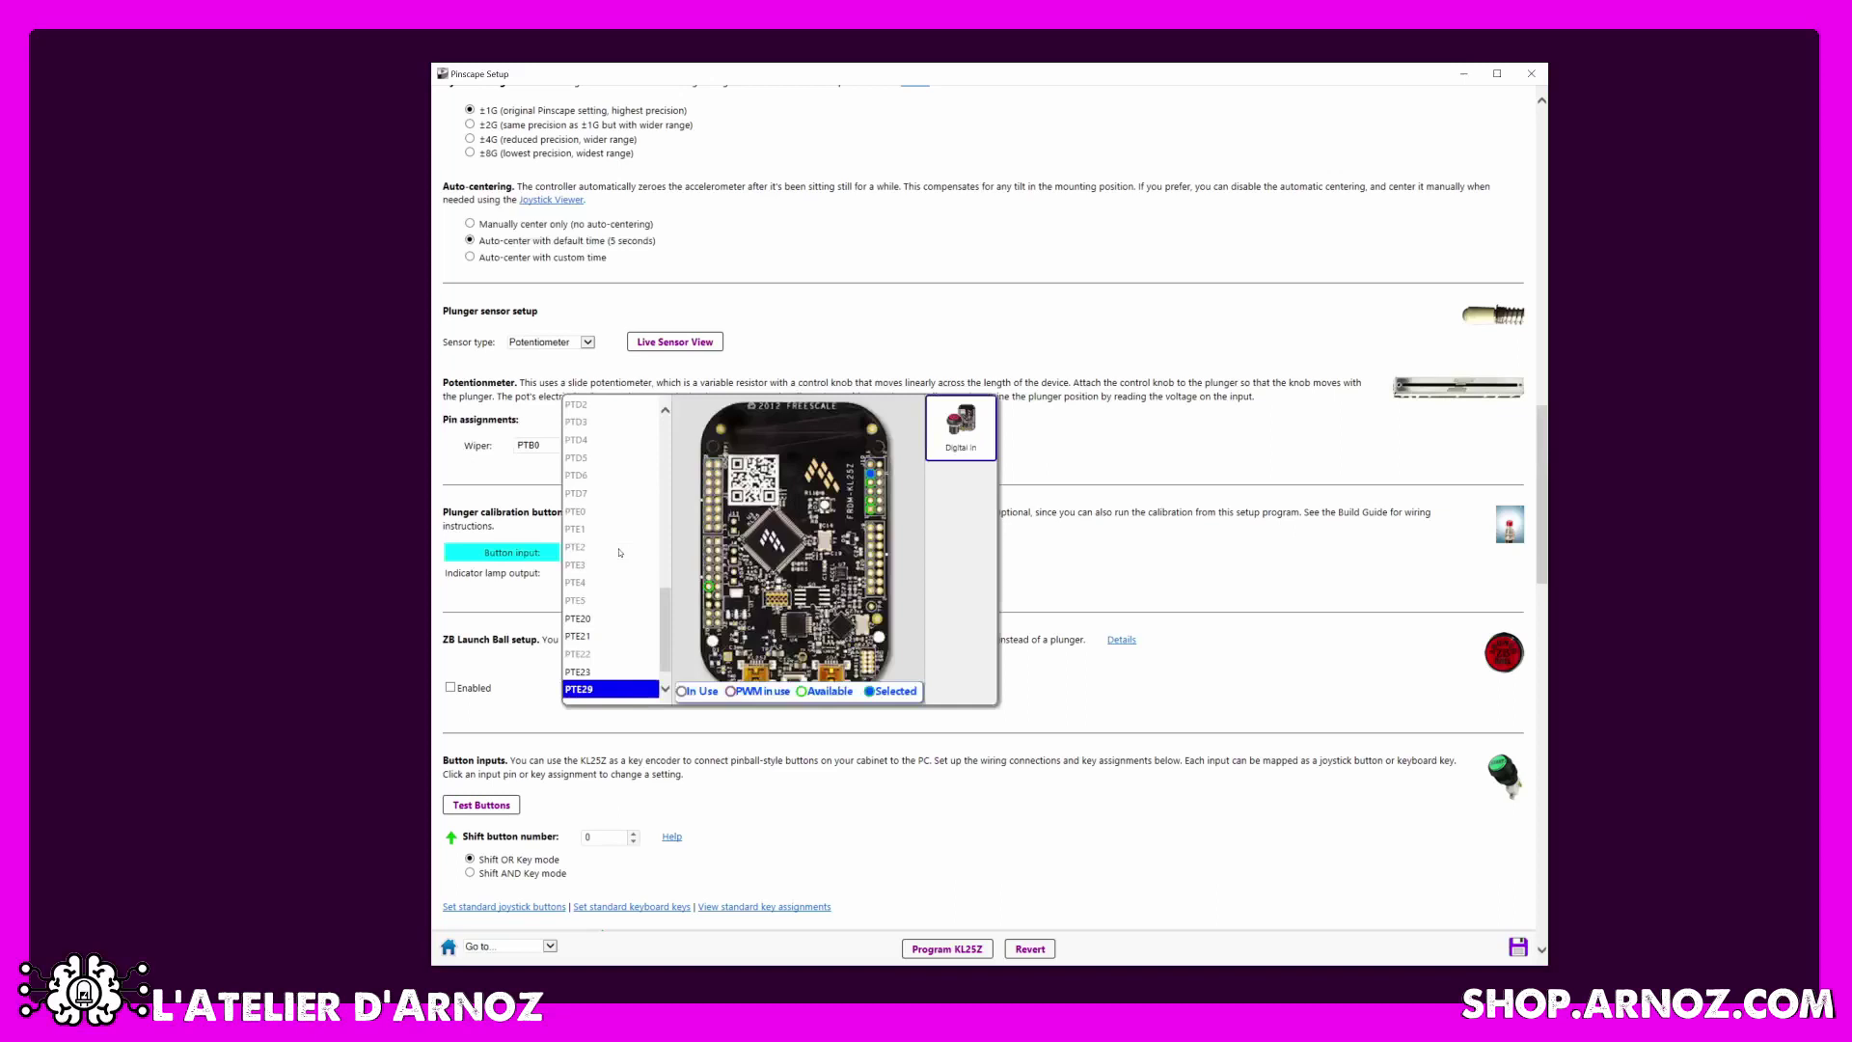
click(615, 687)
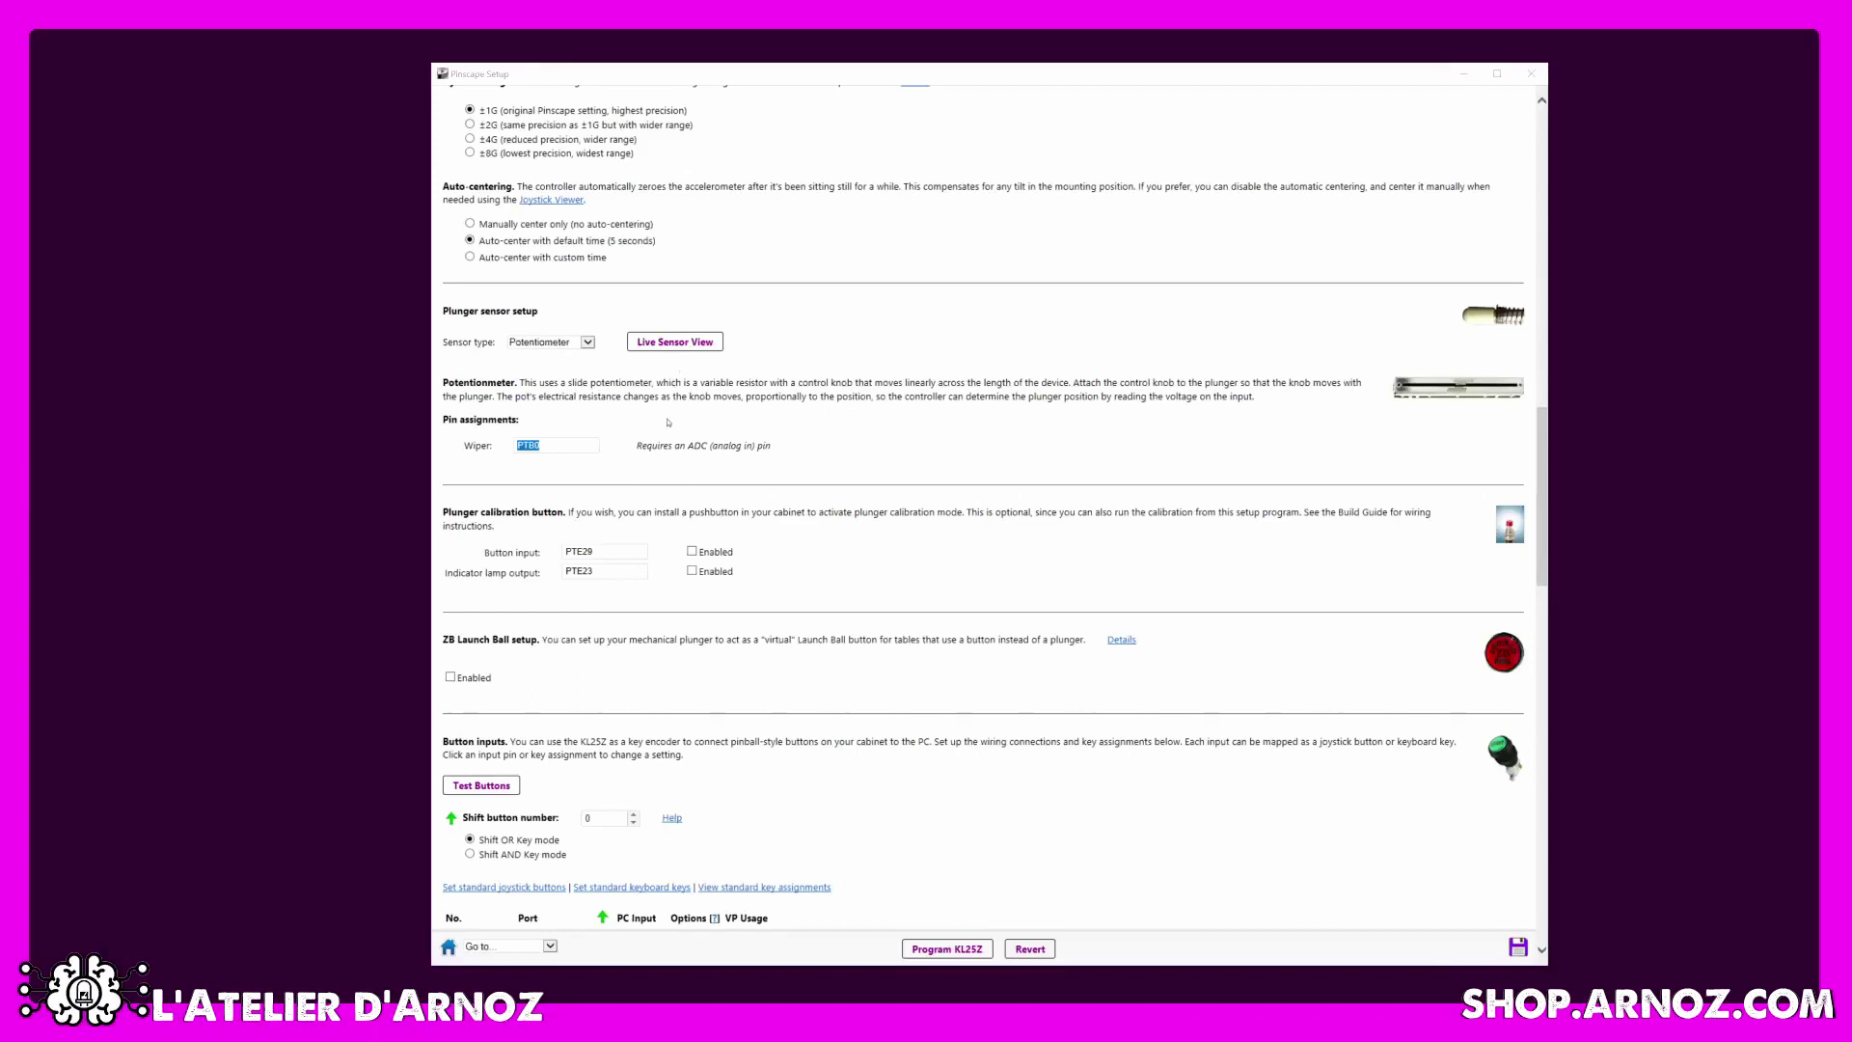
Calibrate the plunger in the live sensor view and save a jitter filter of 7 to the device.
click(662, 348)
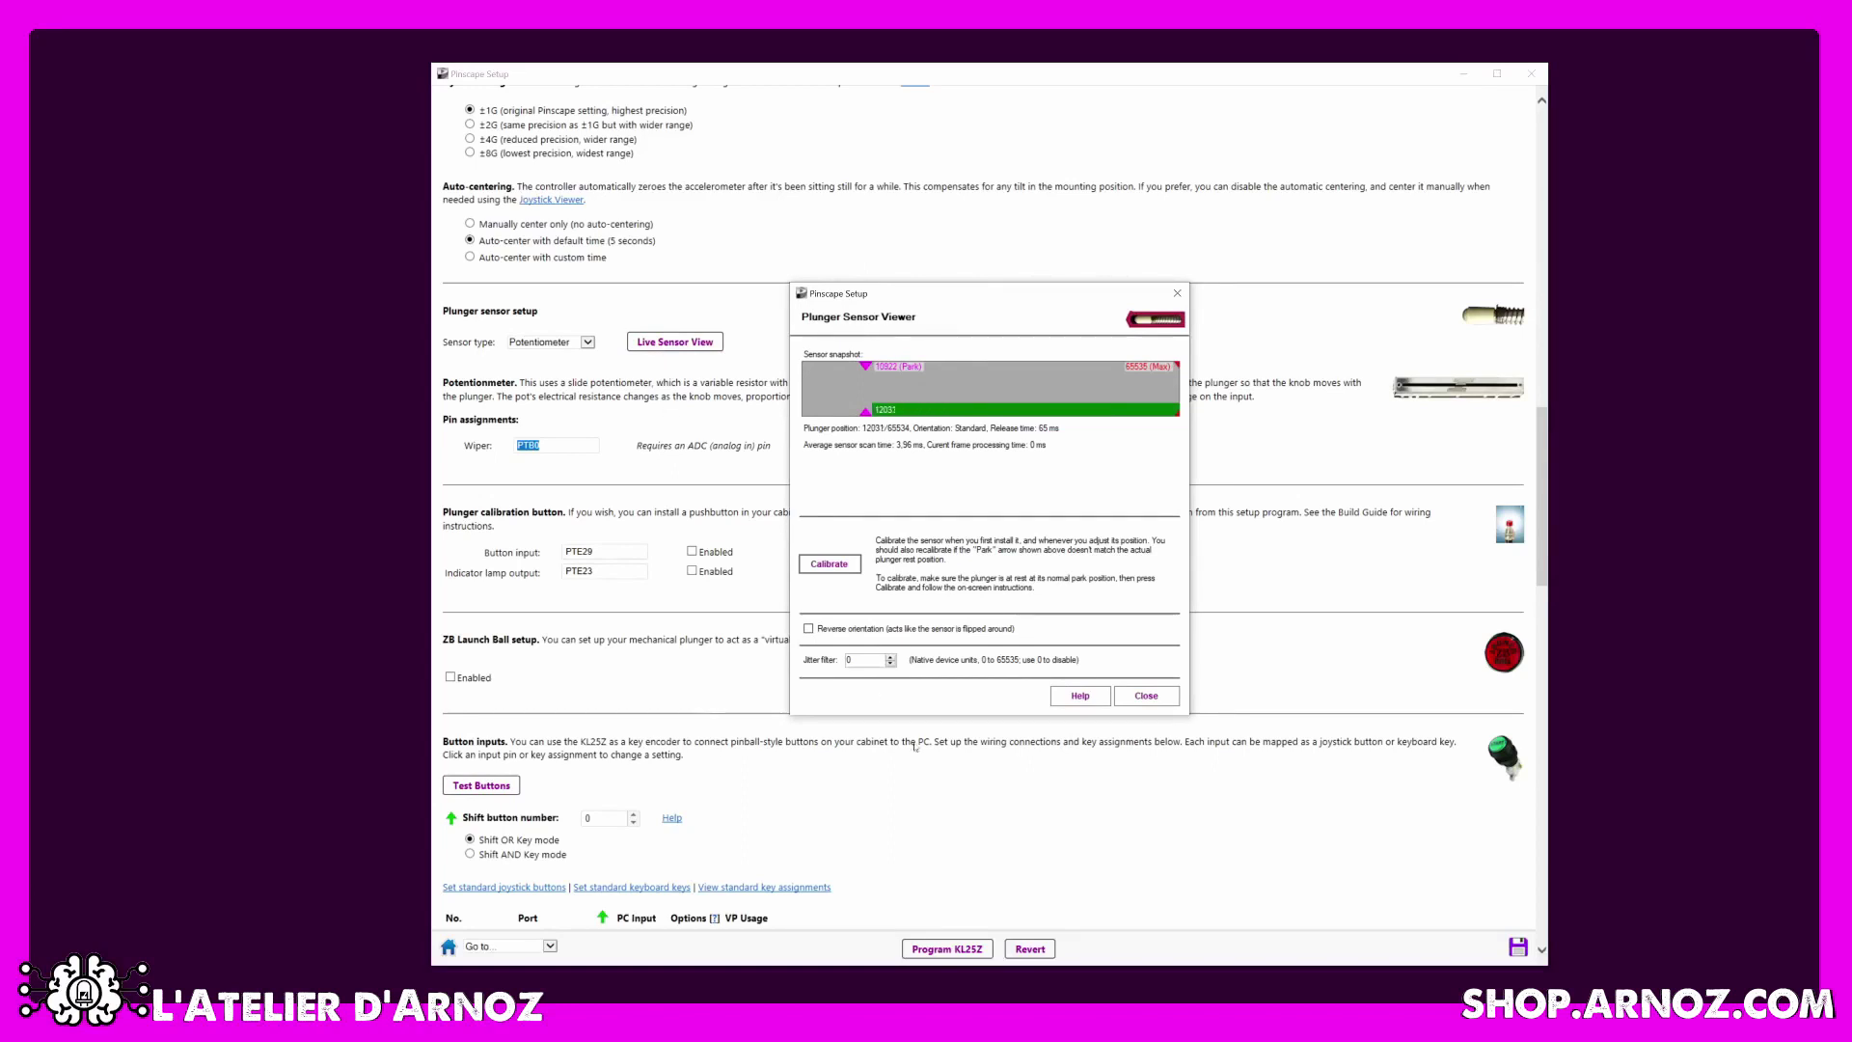
click(820, 568)
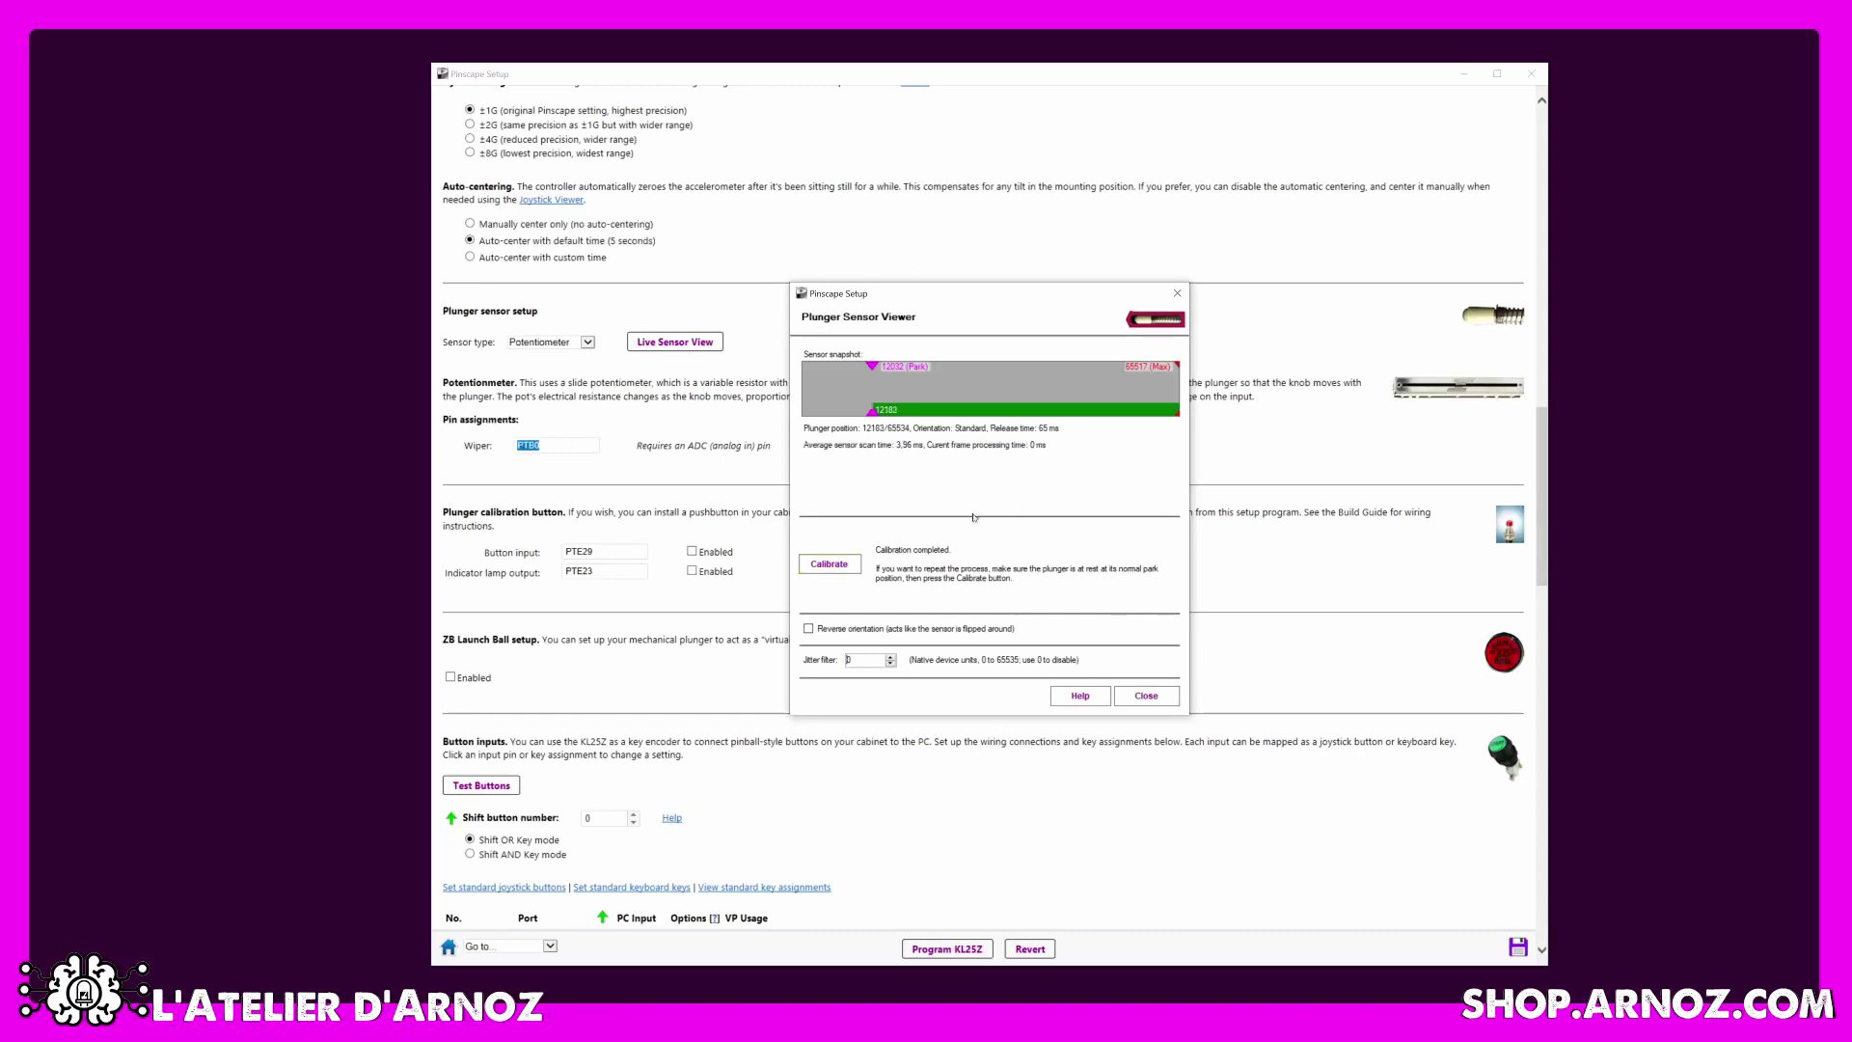
click(891, 658)
click(1131, 698)
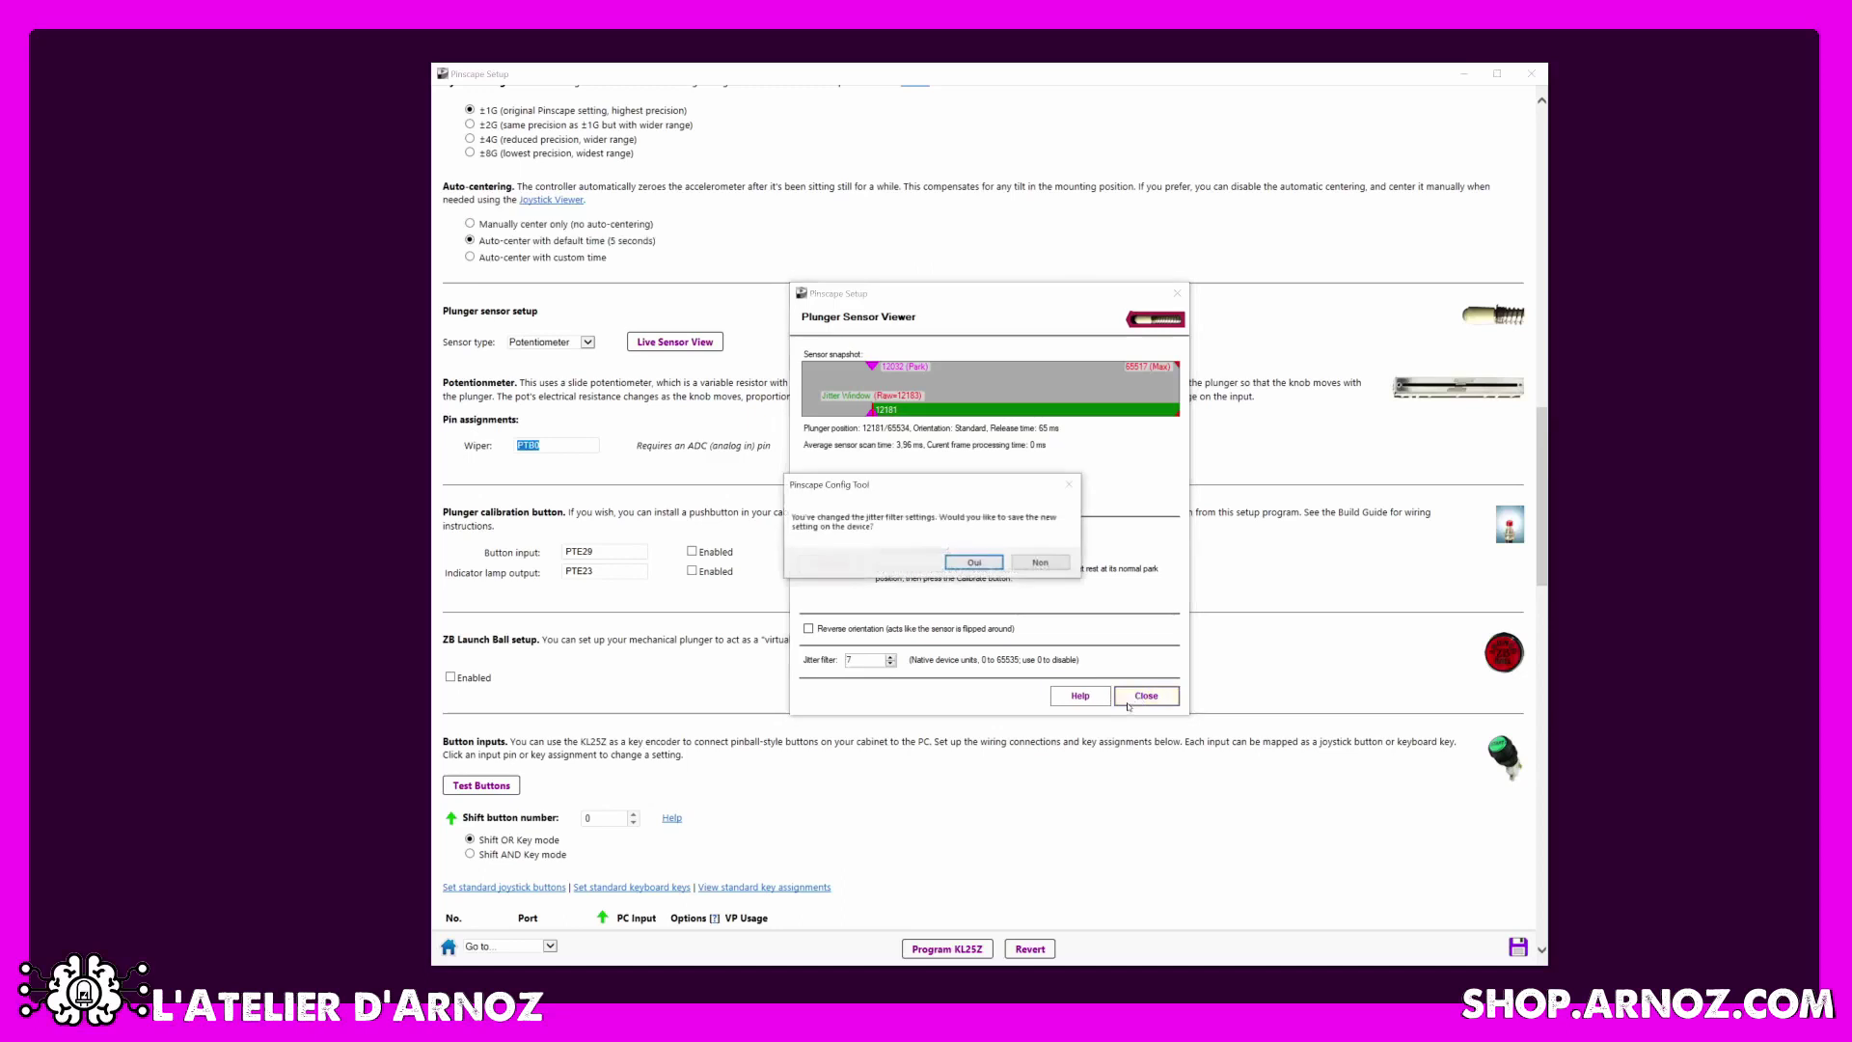
click(974, 563)
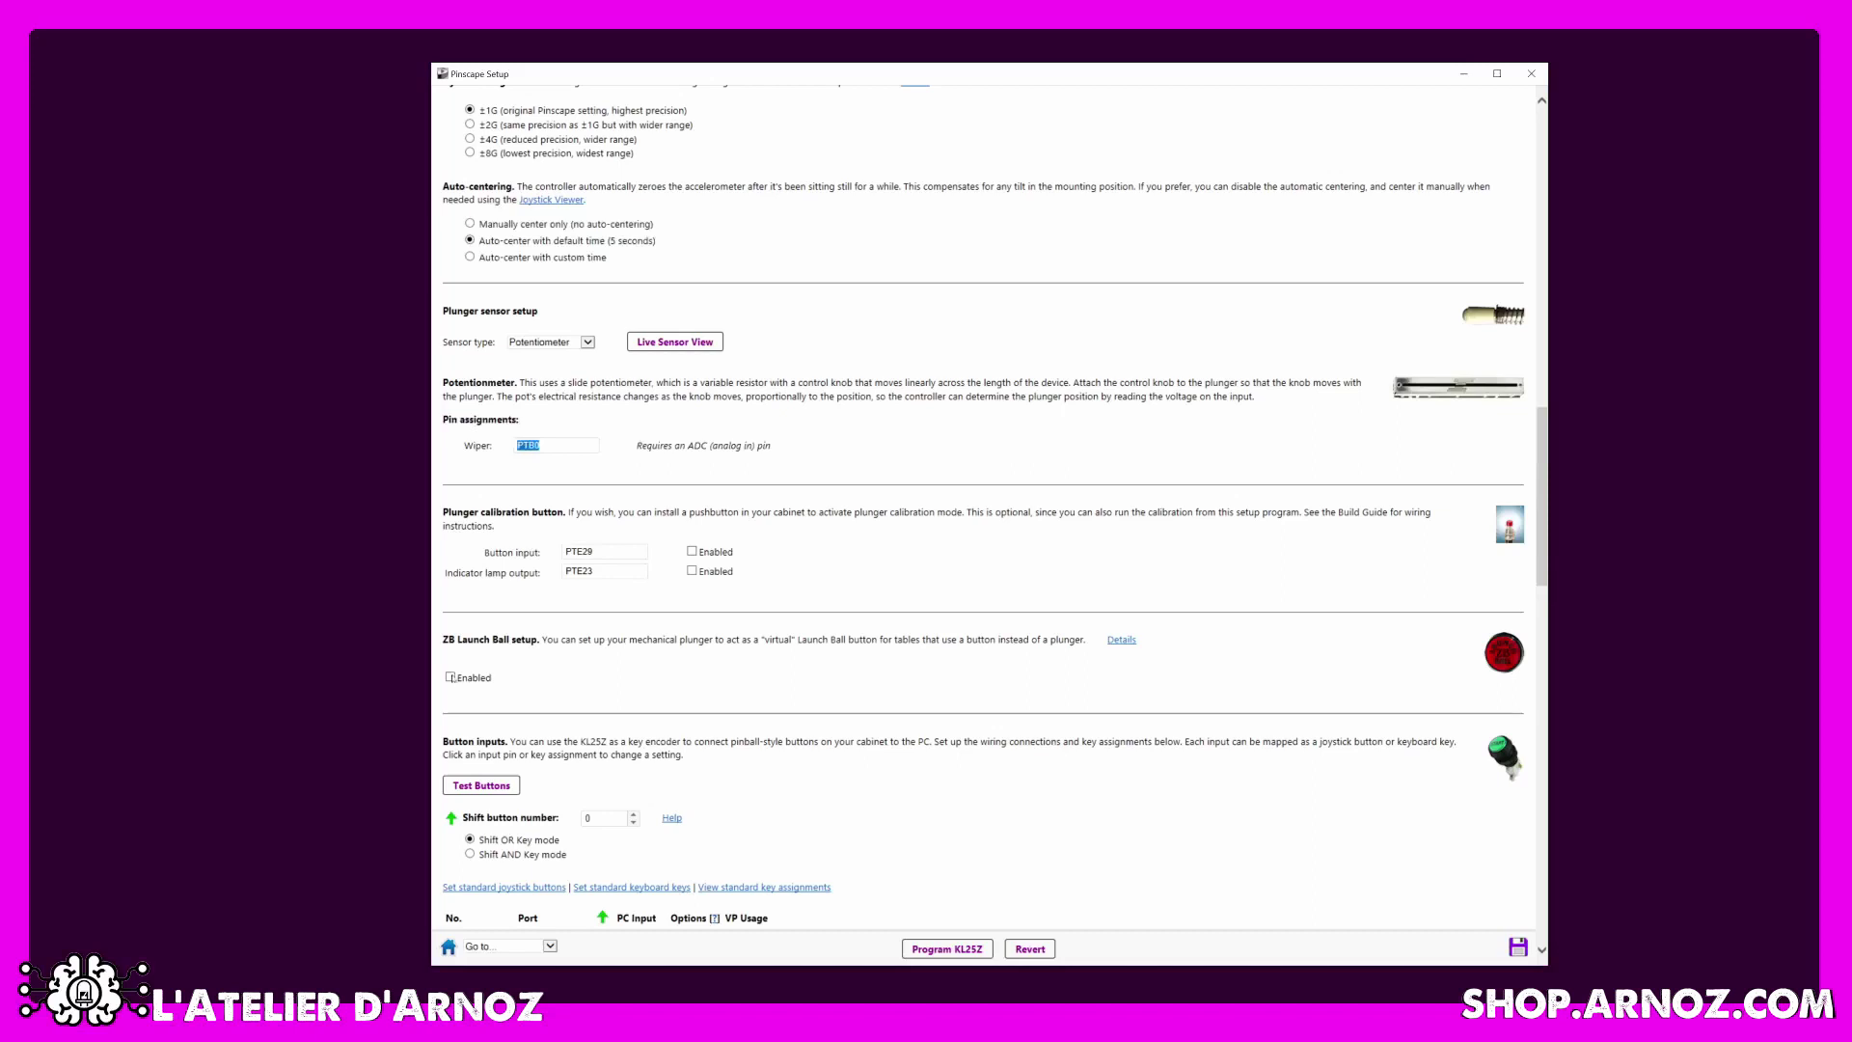
Enable ZB Launch Ball and set its output port number to 33, adding it as a virtual port.
click(451, 677)
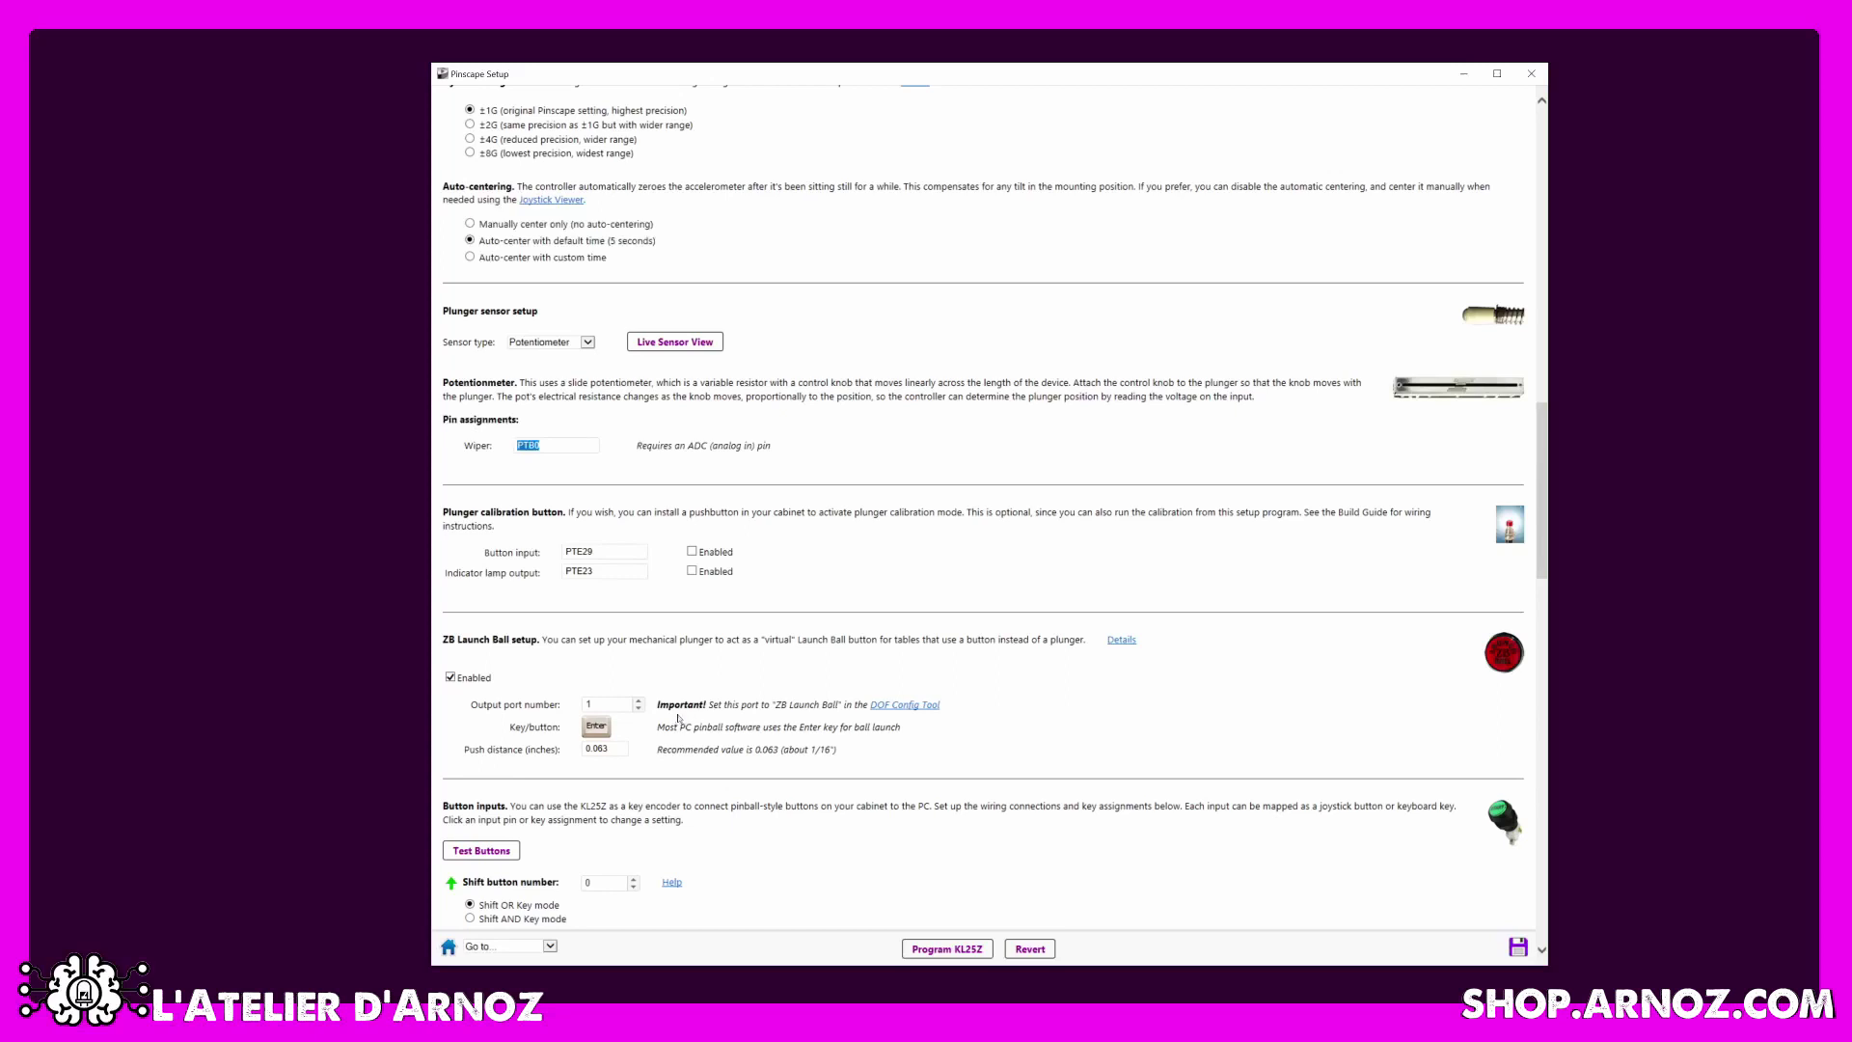
scroll(678, 719, down, 15)
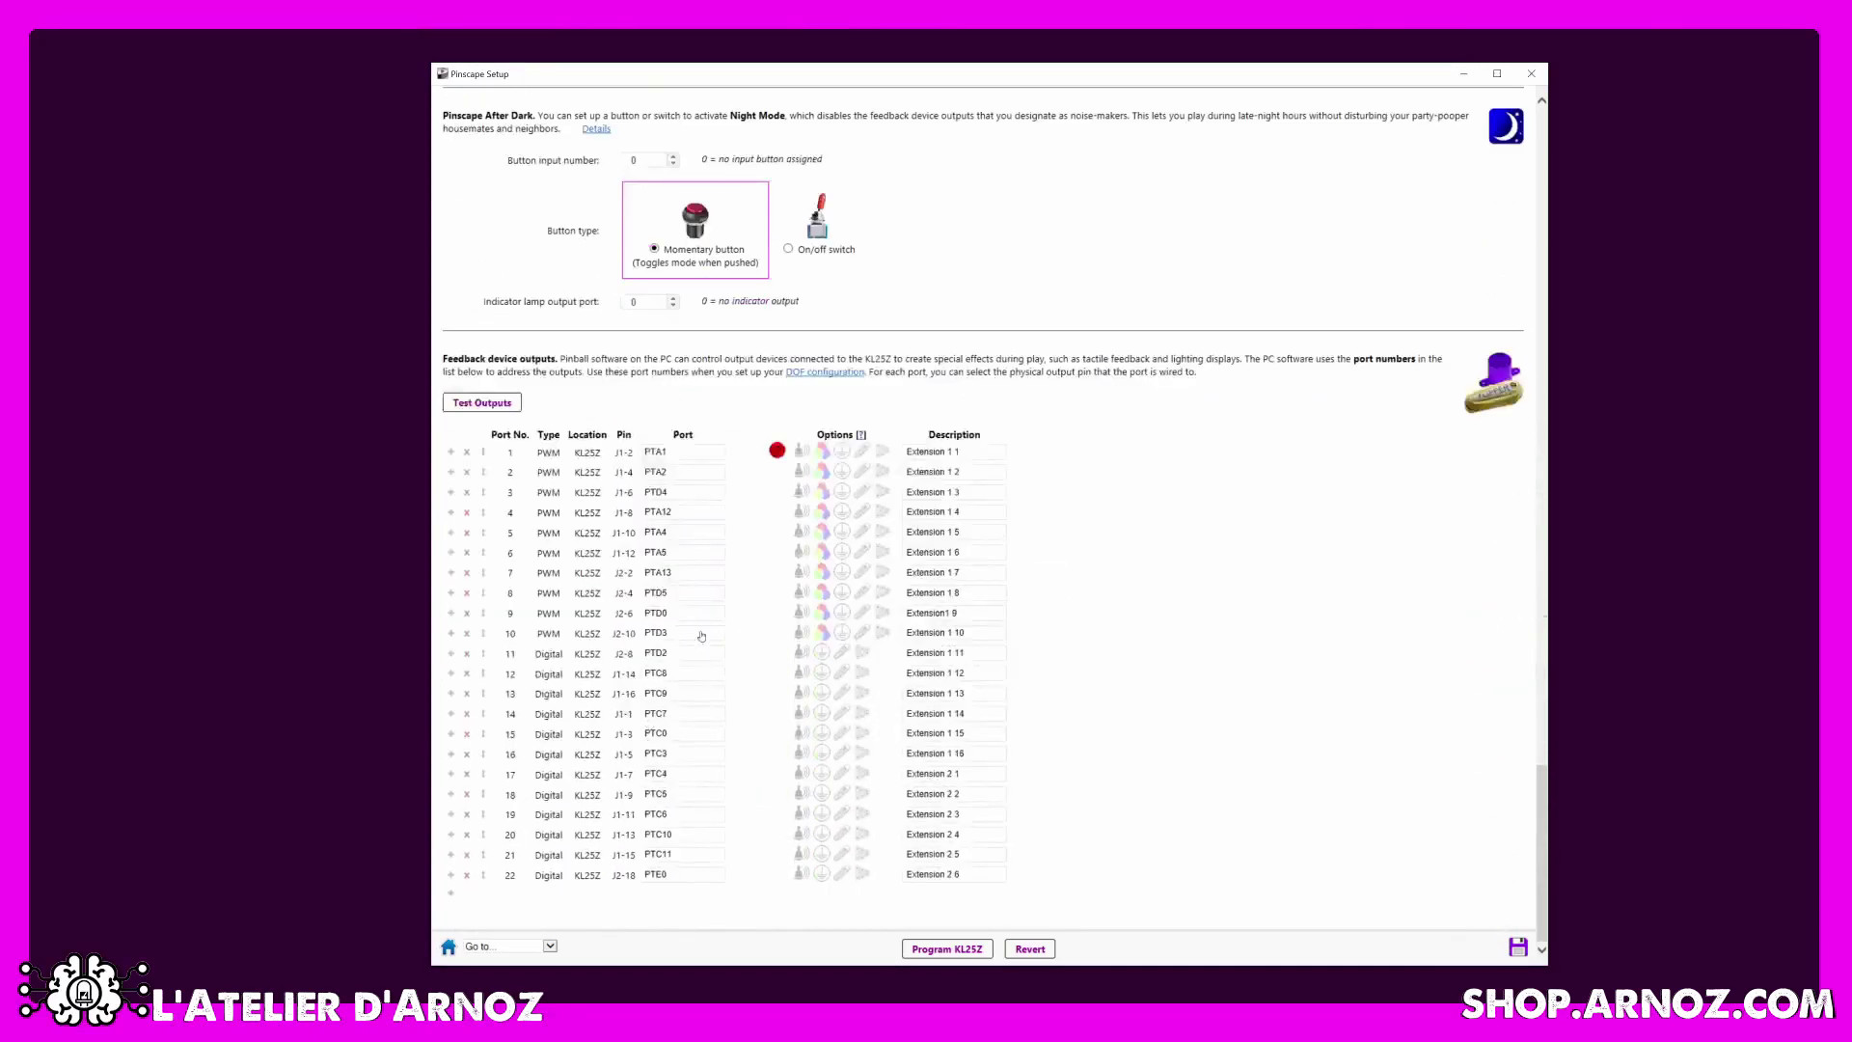
scroll(688, 806, up, 15)
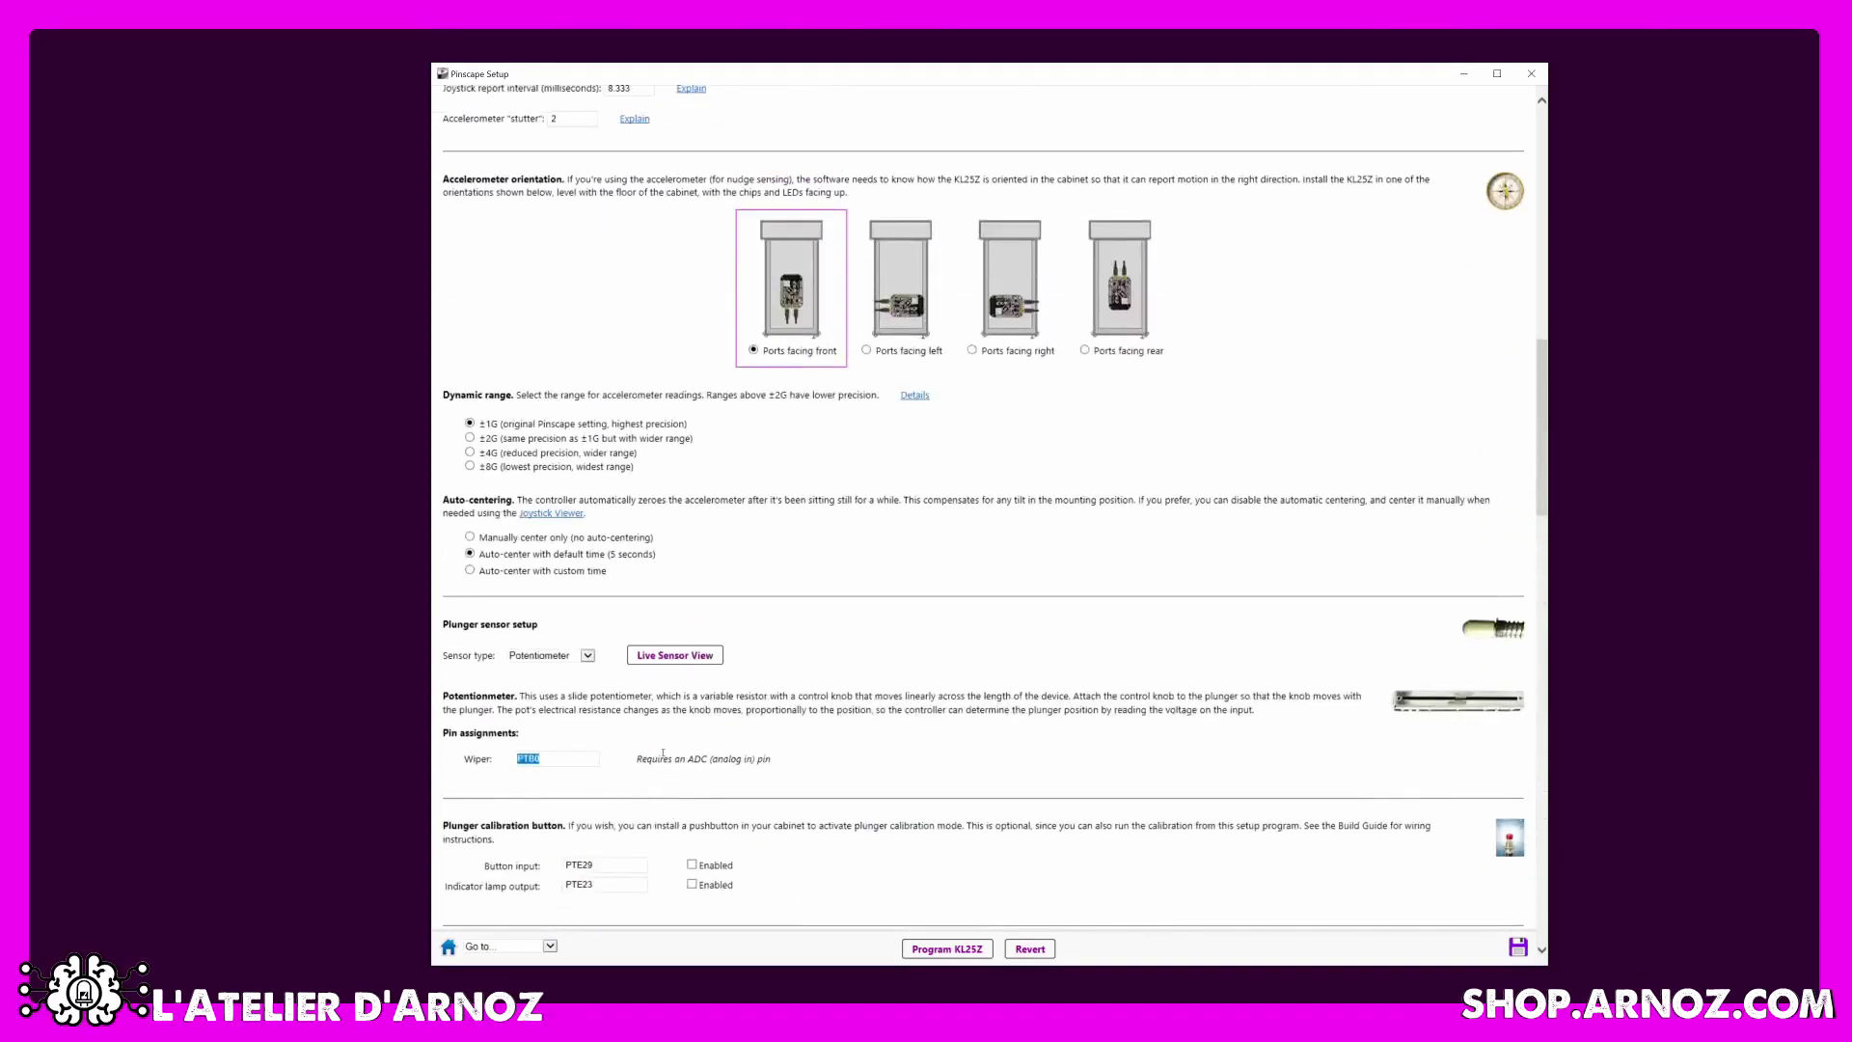
scroll(570, 665, down, 5)
scroll(570, 665, up, 12)
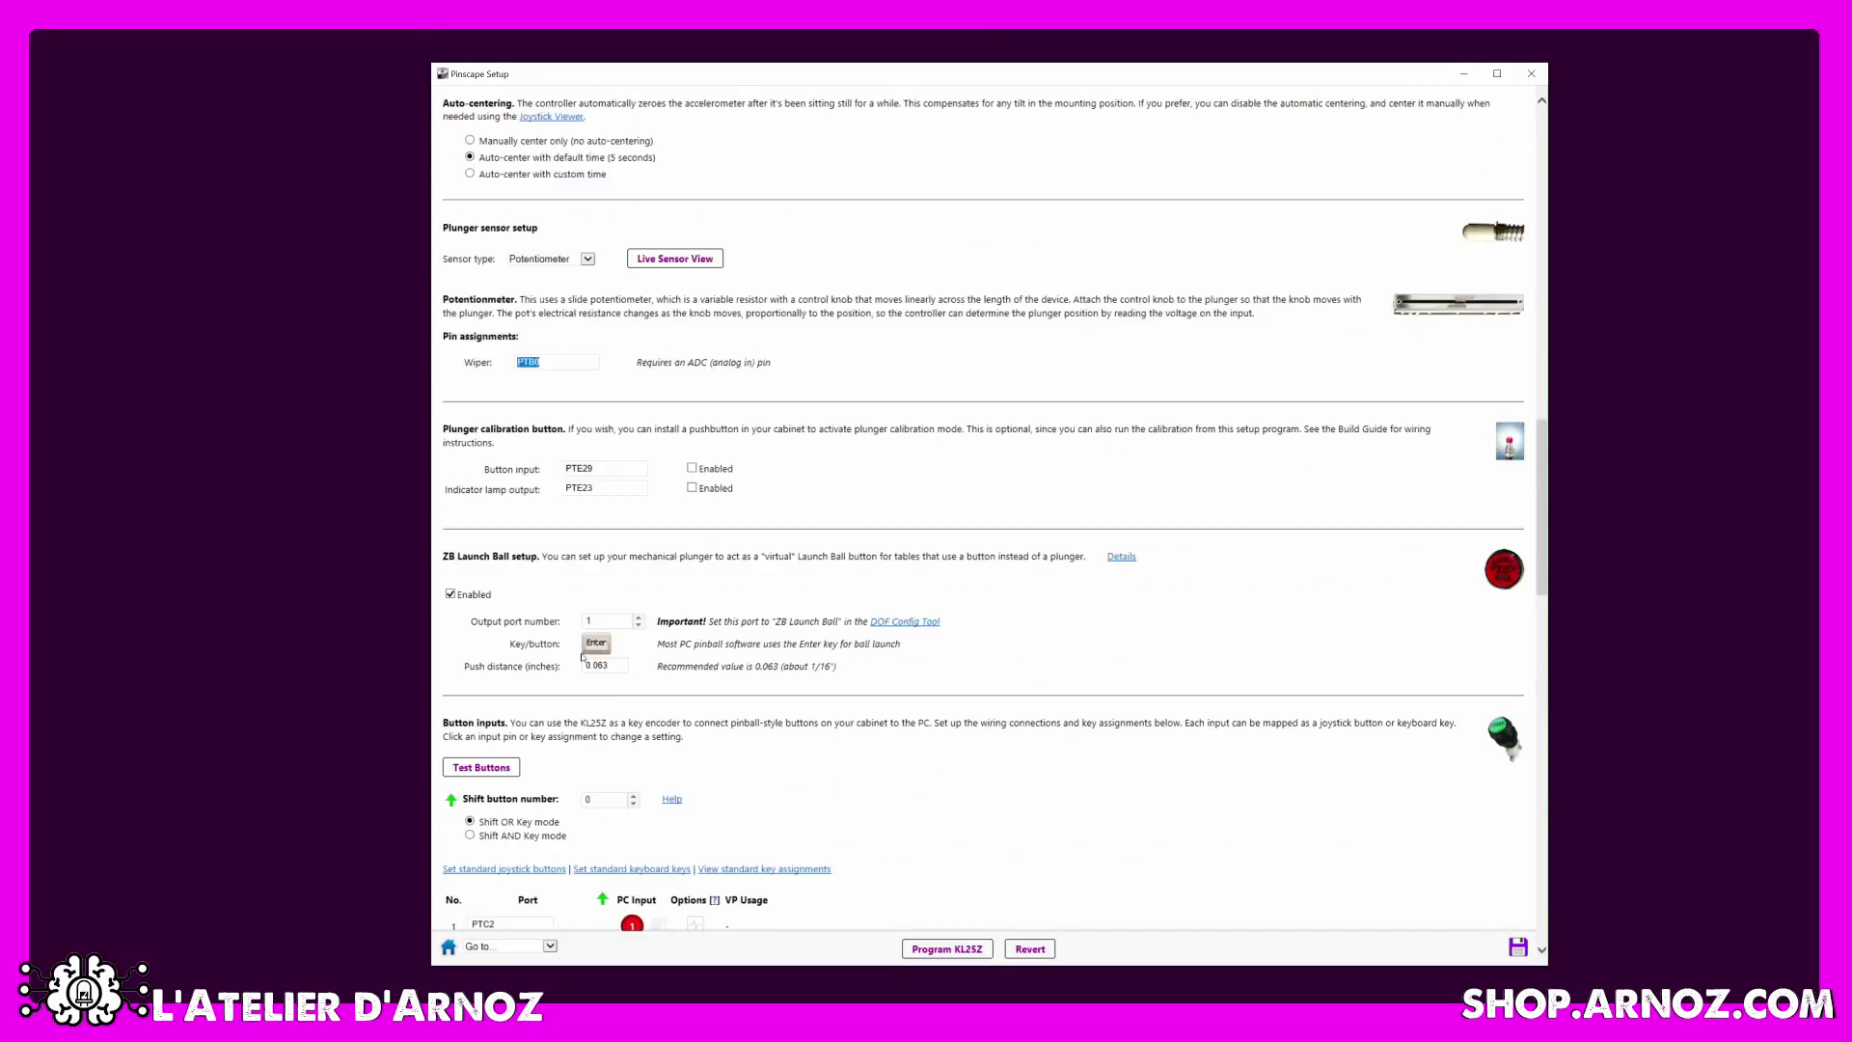
scroll(570, 666, up, 2)
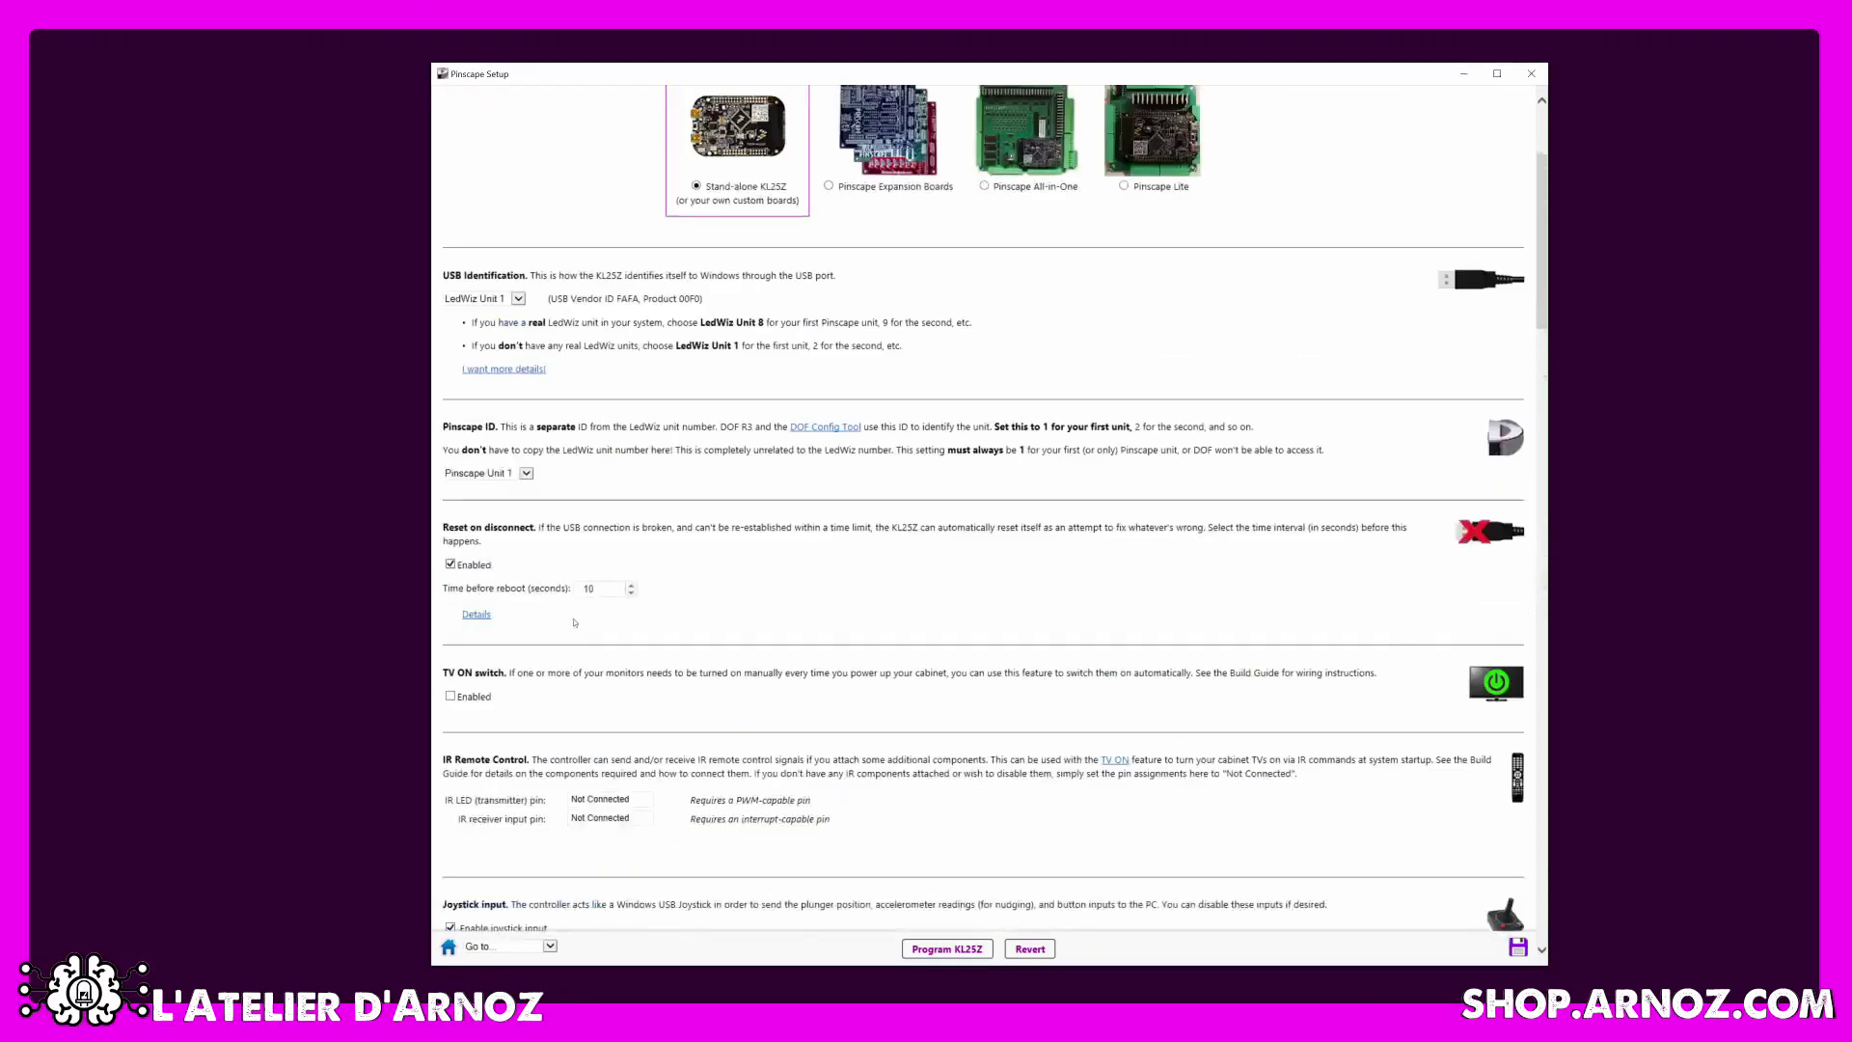
scroll(591, 668, down, 11)
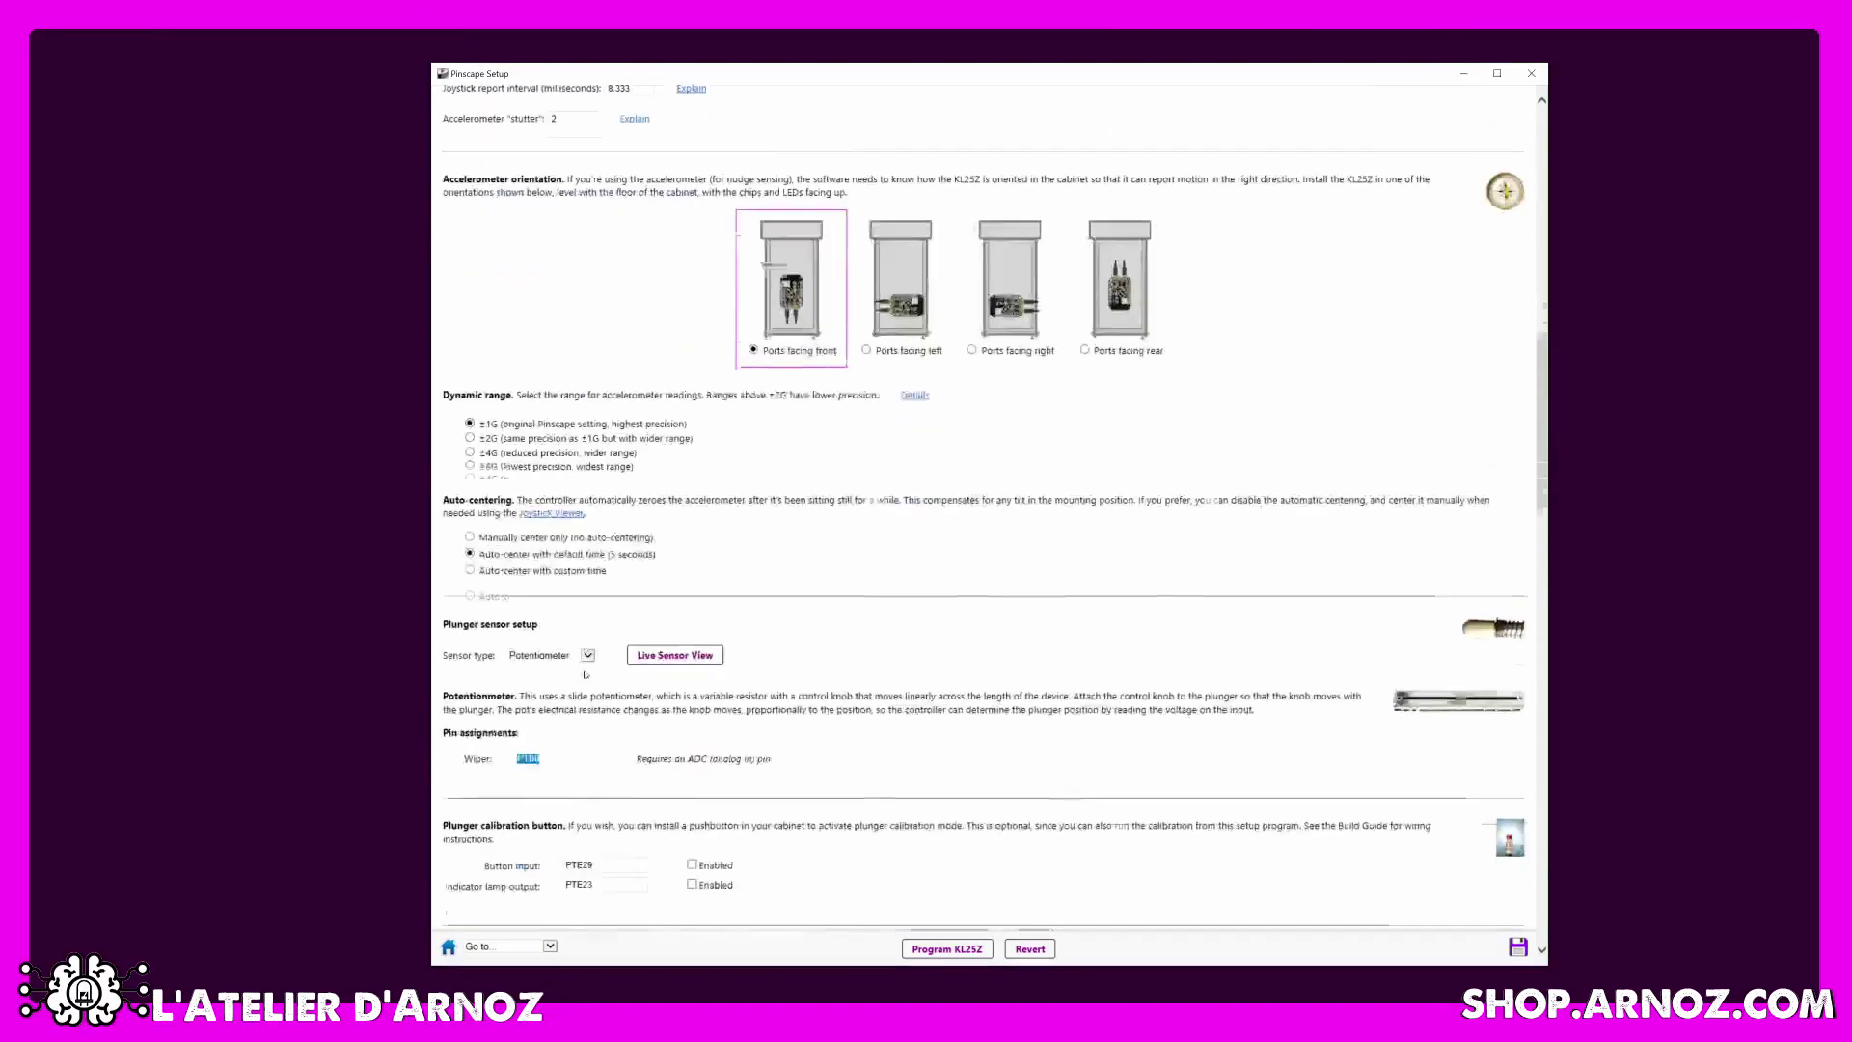
scroll(581, 676, down, 3)
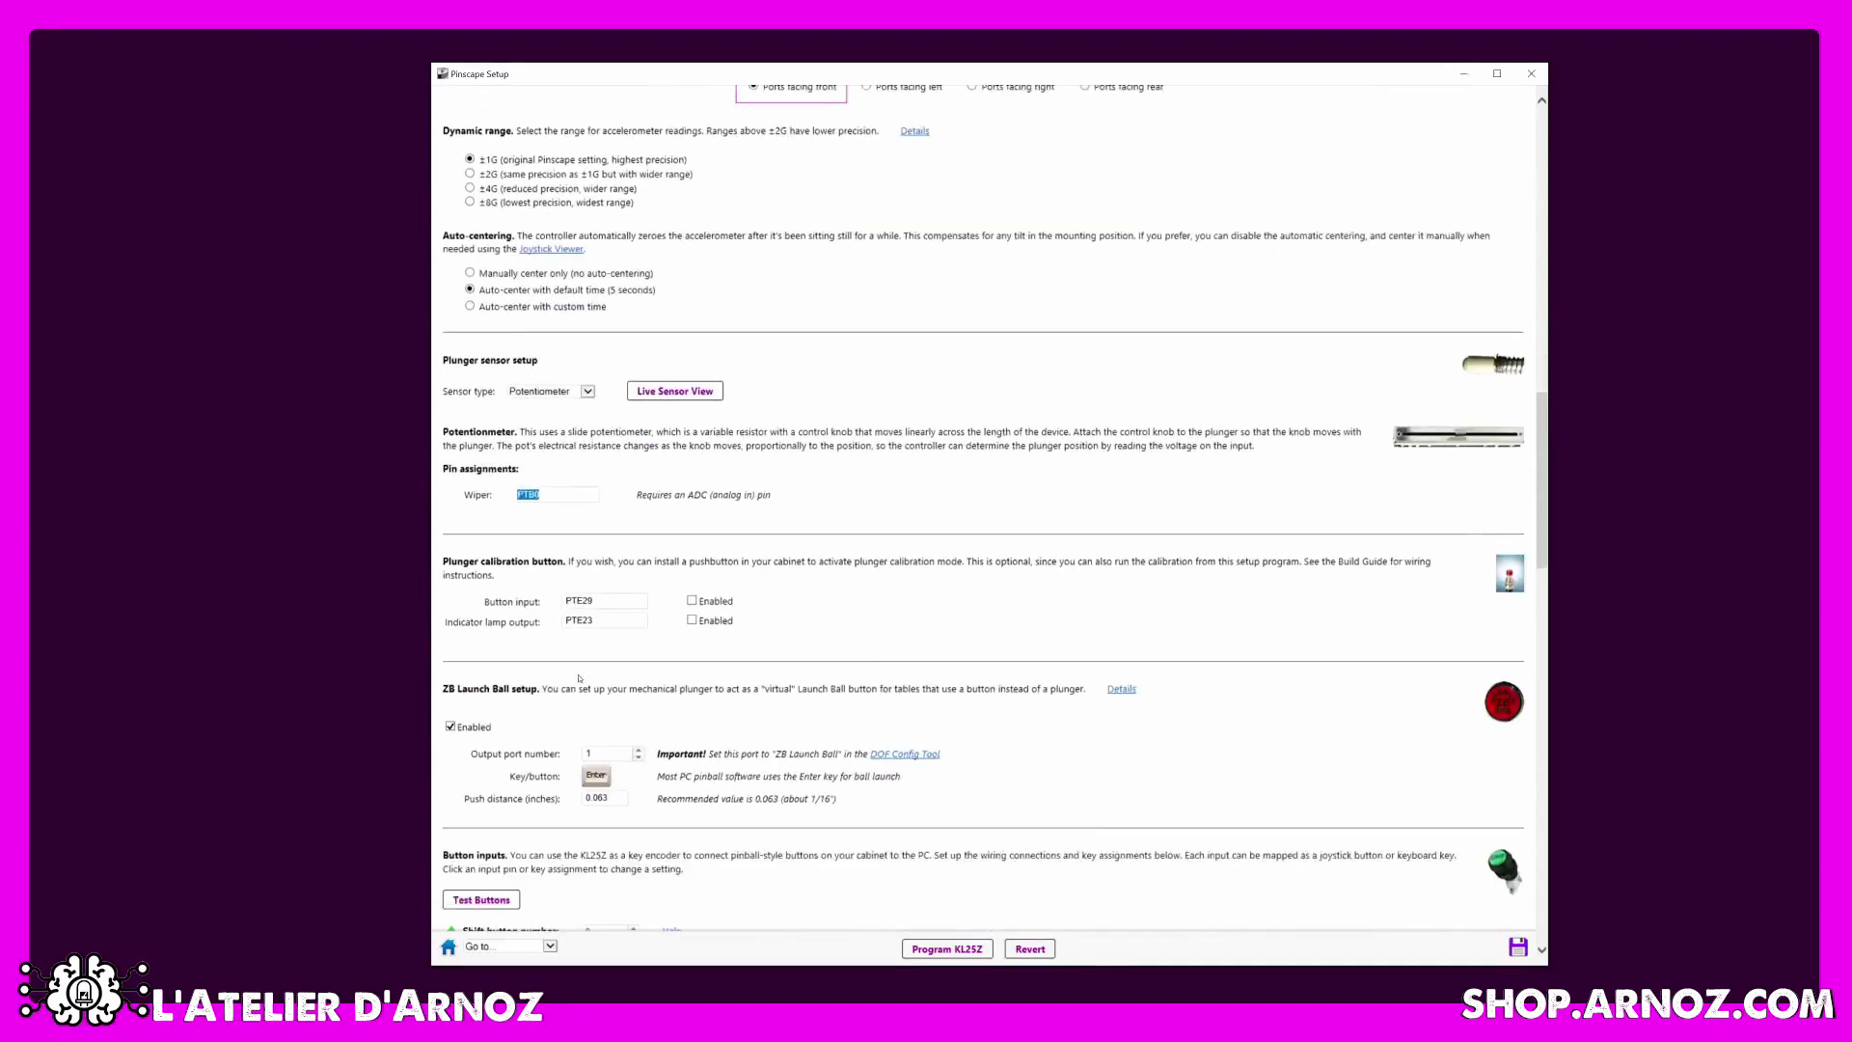
click(638, 619)
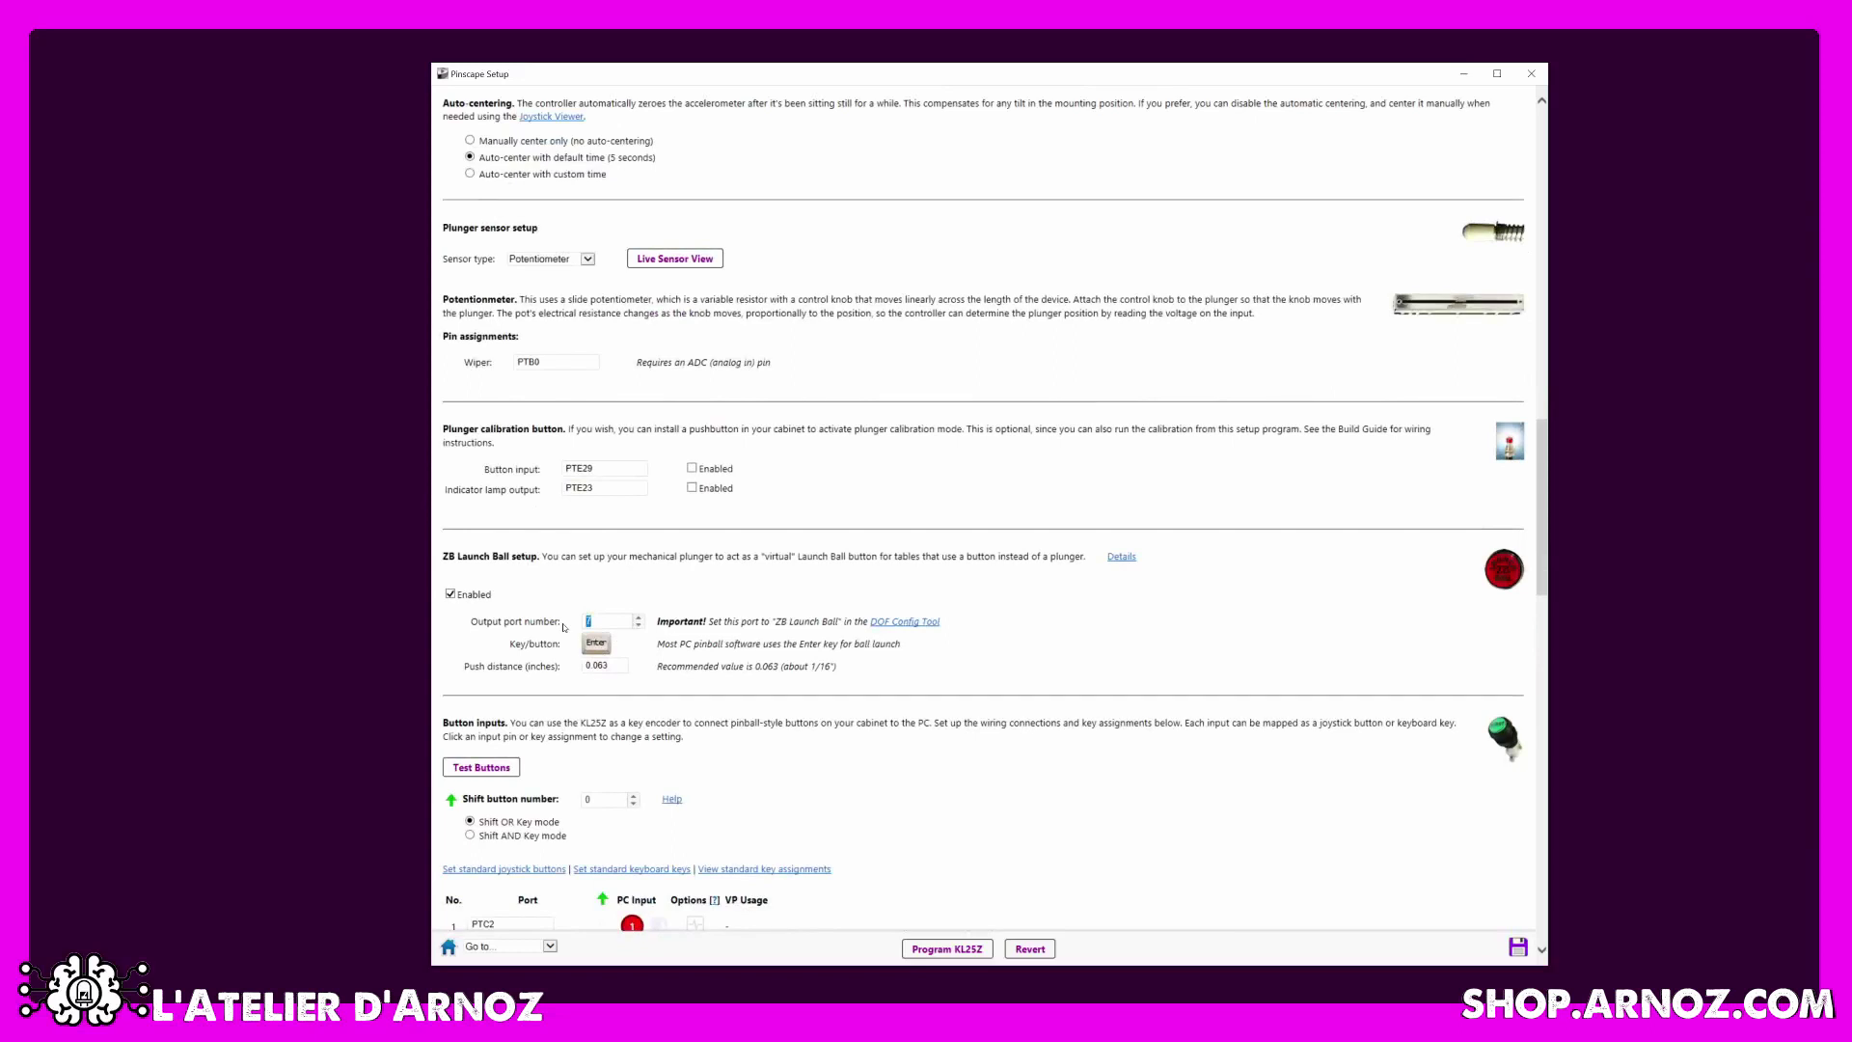
text(33)
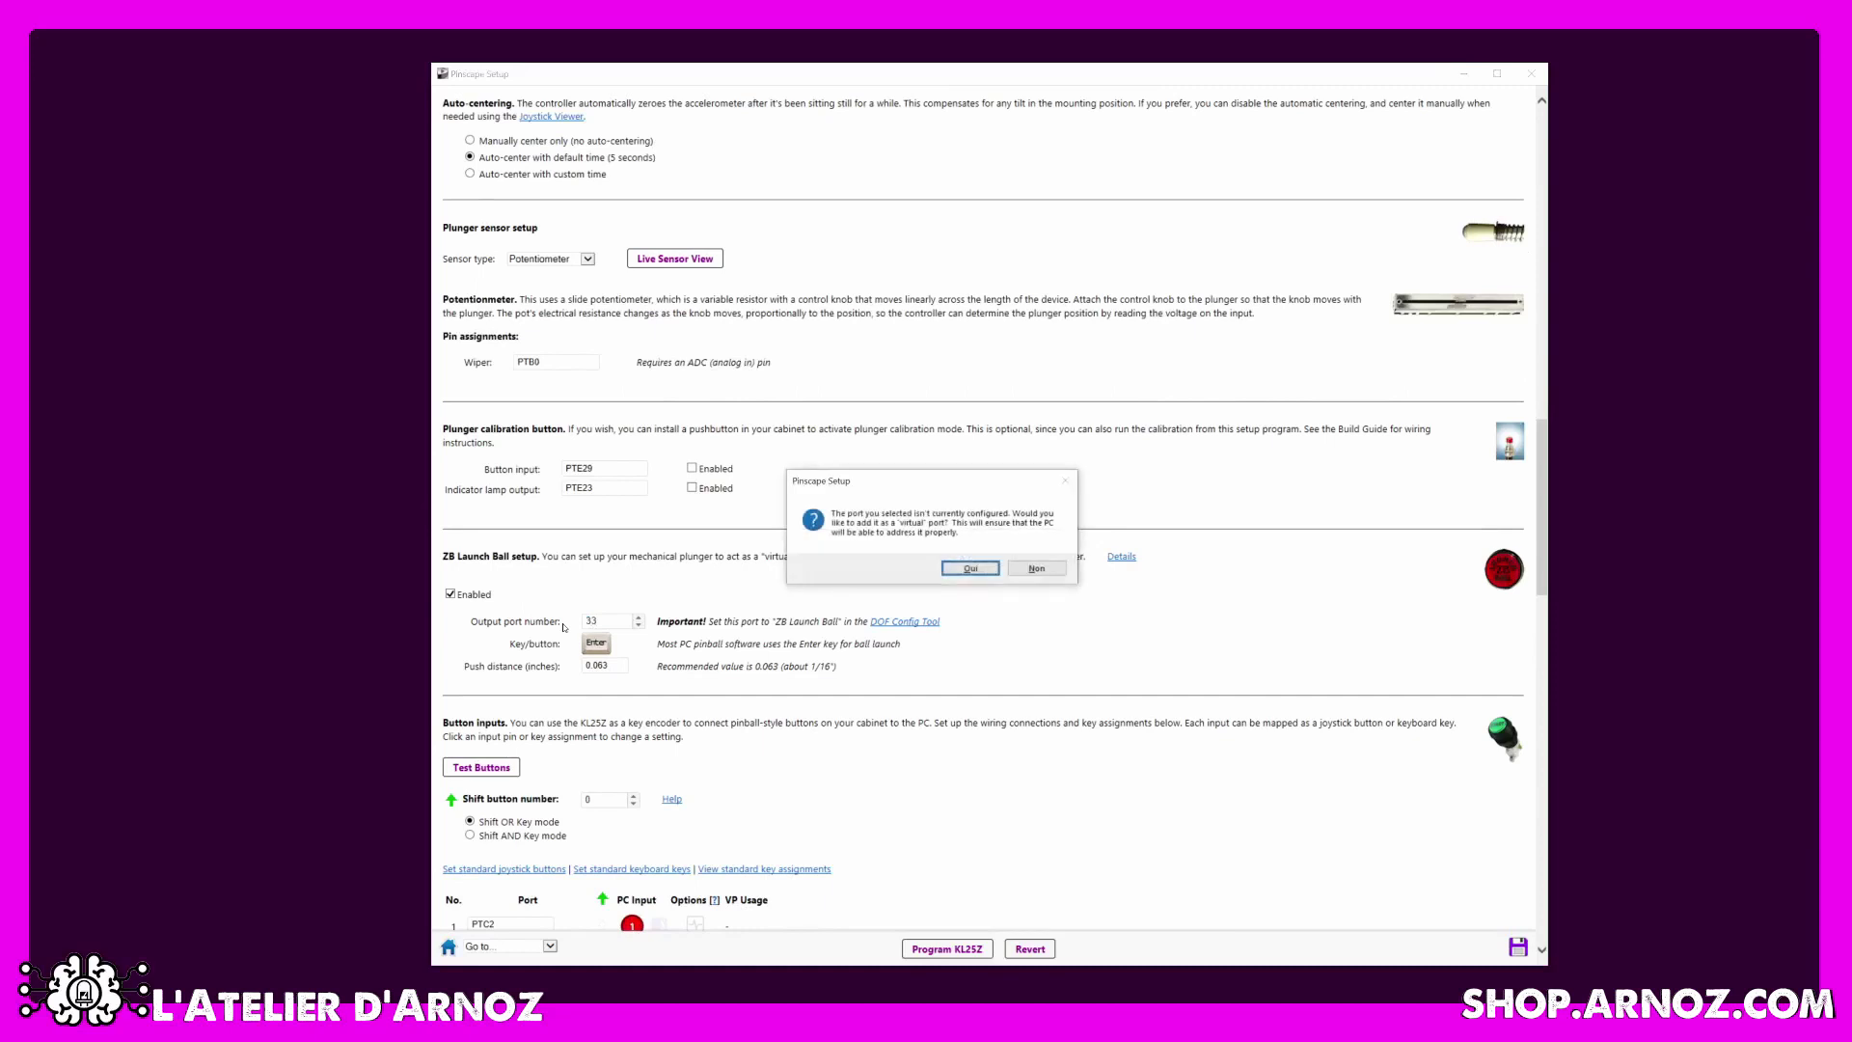
click(954, 569)
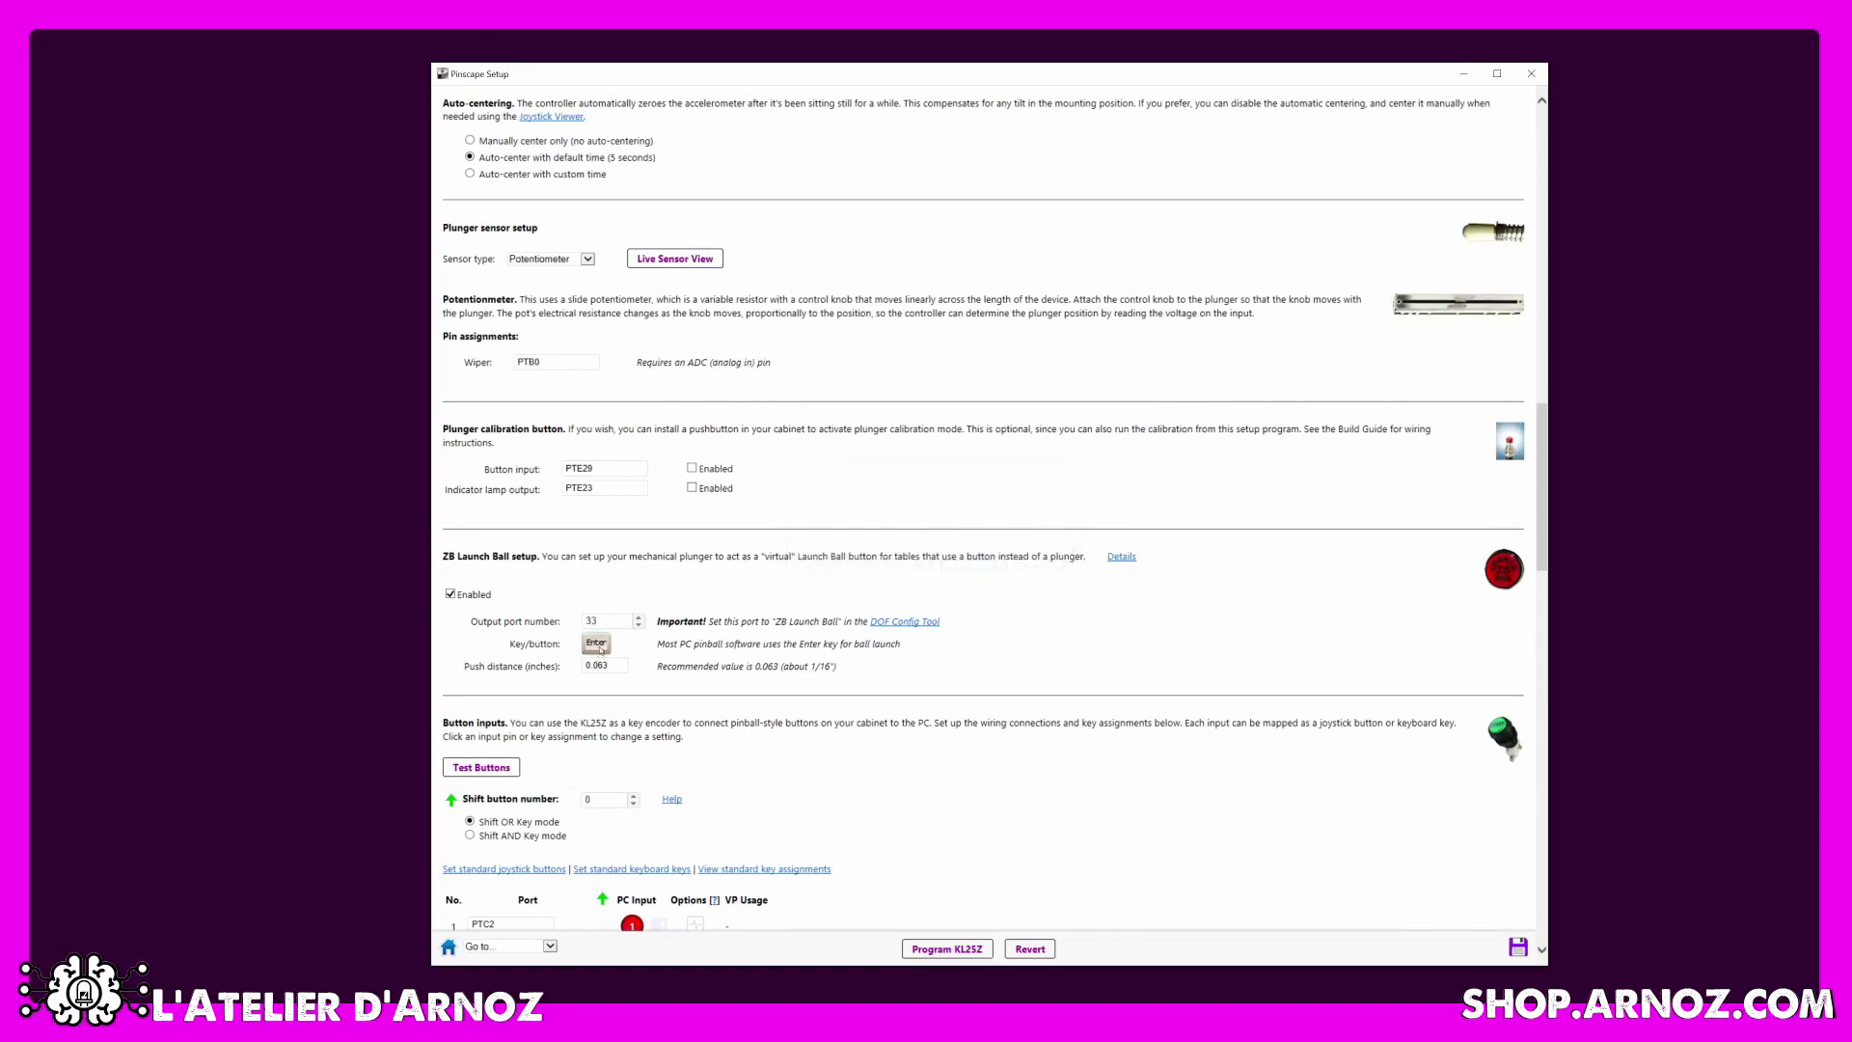
Assign the numeric keypad's Enter key as the ZB Launch Ball key.
click(598, 643)
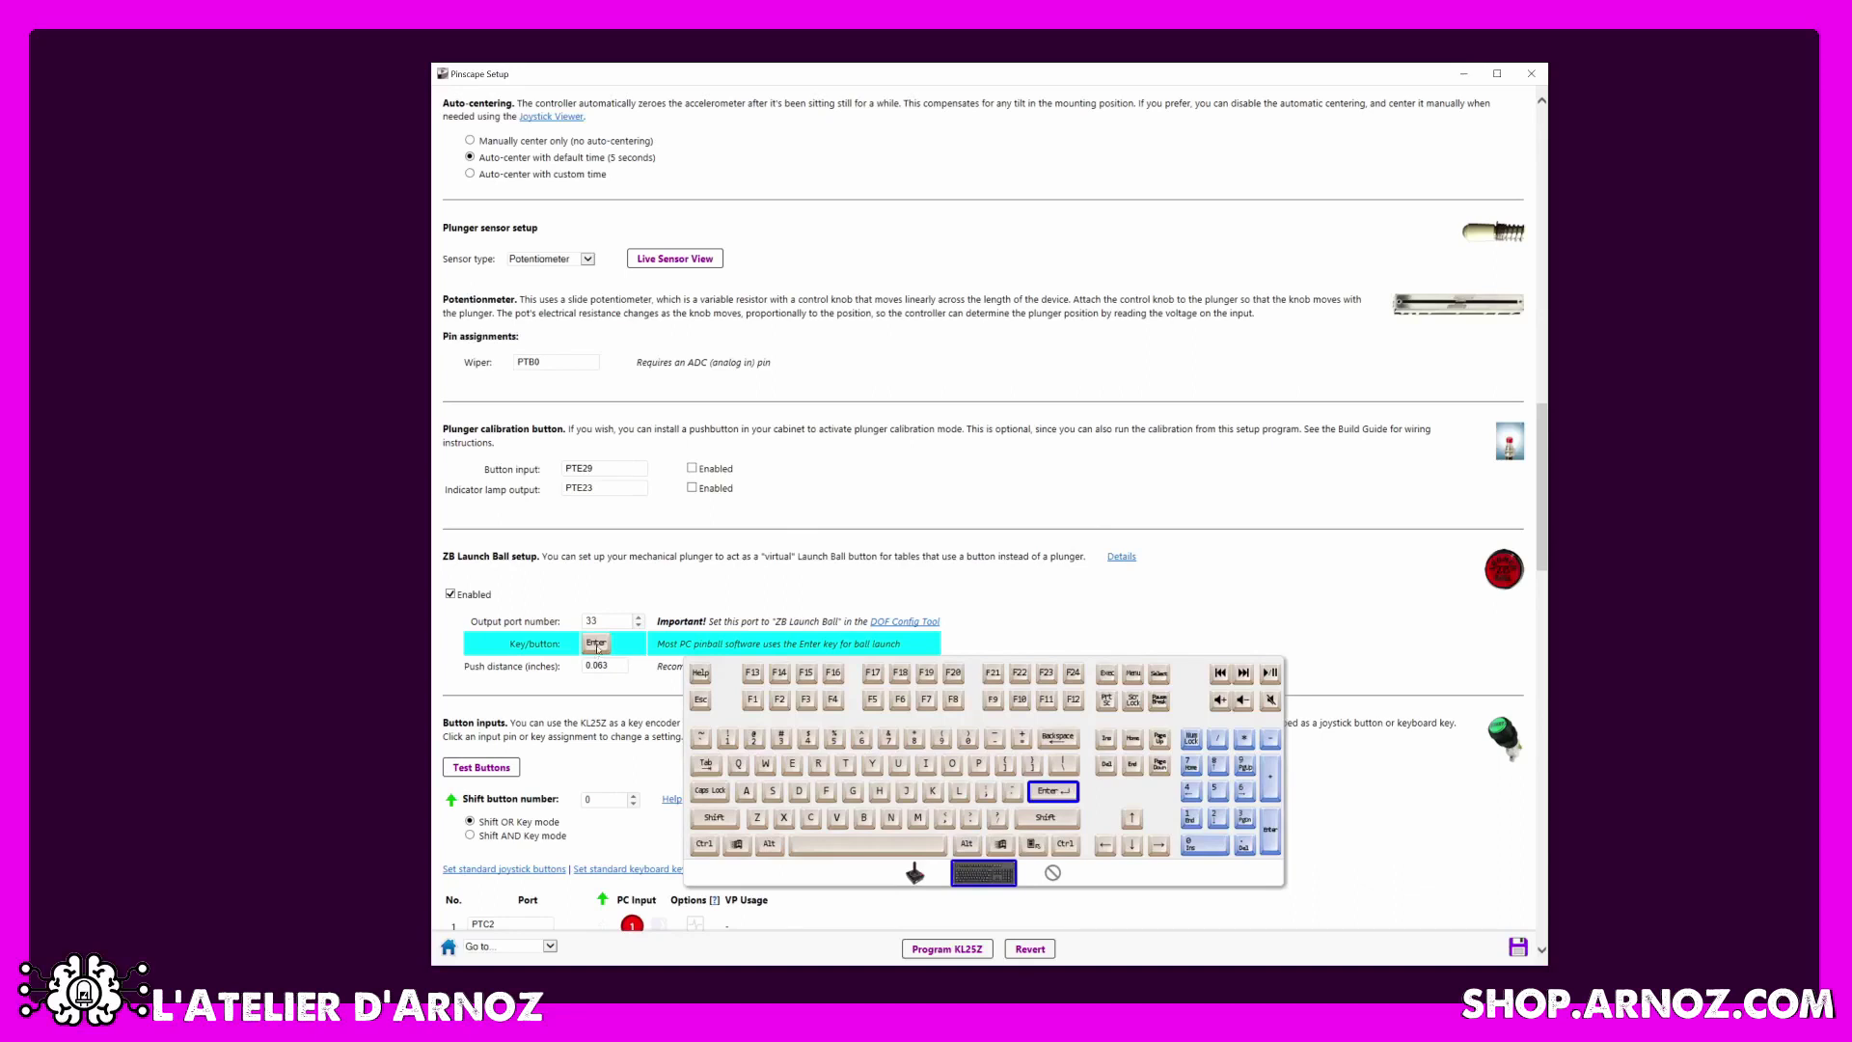
click(1274, 841)
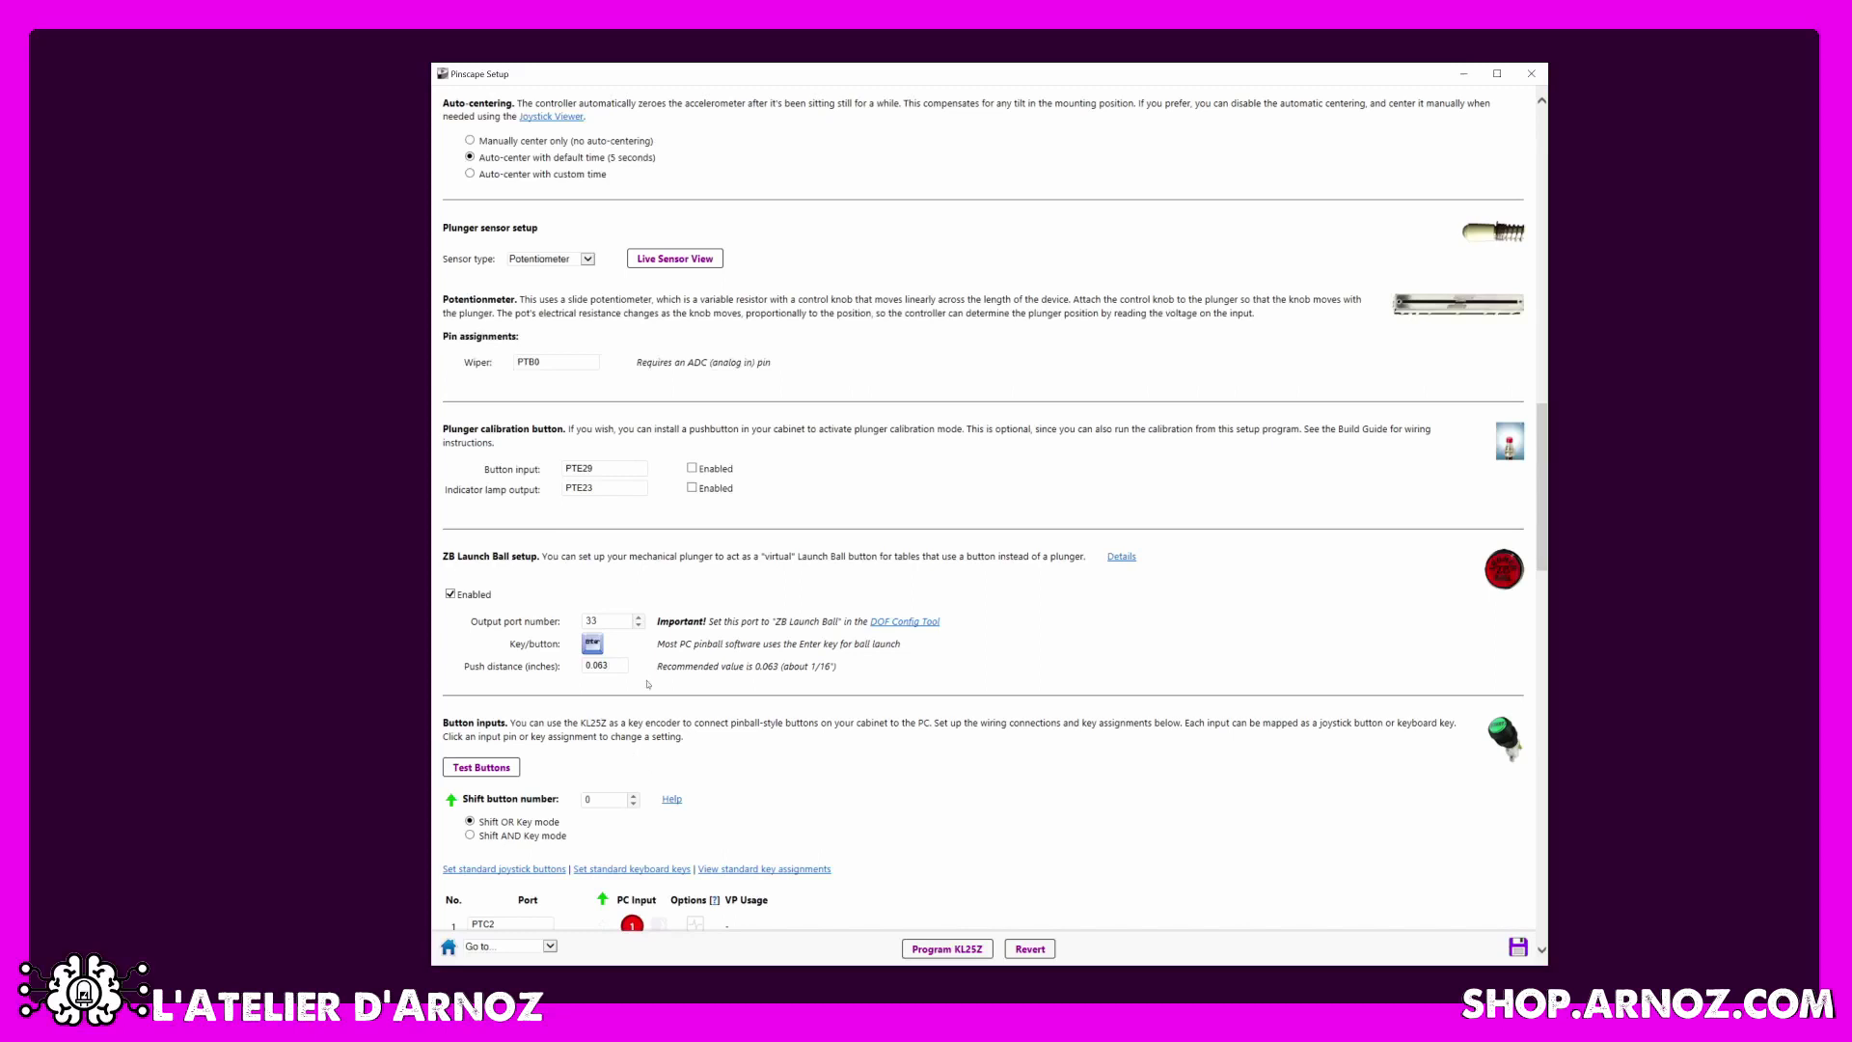
Read the ZB Launch Ball details, disable the feature and hide the details again.
click(1115, 559)
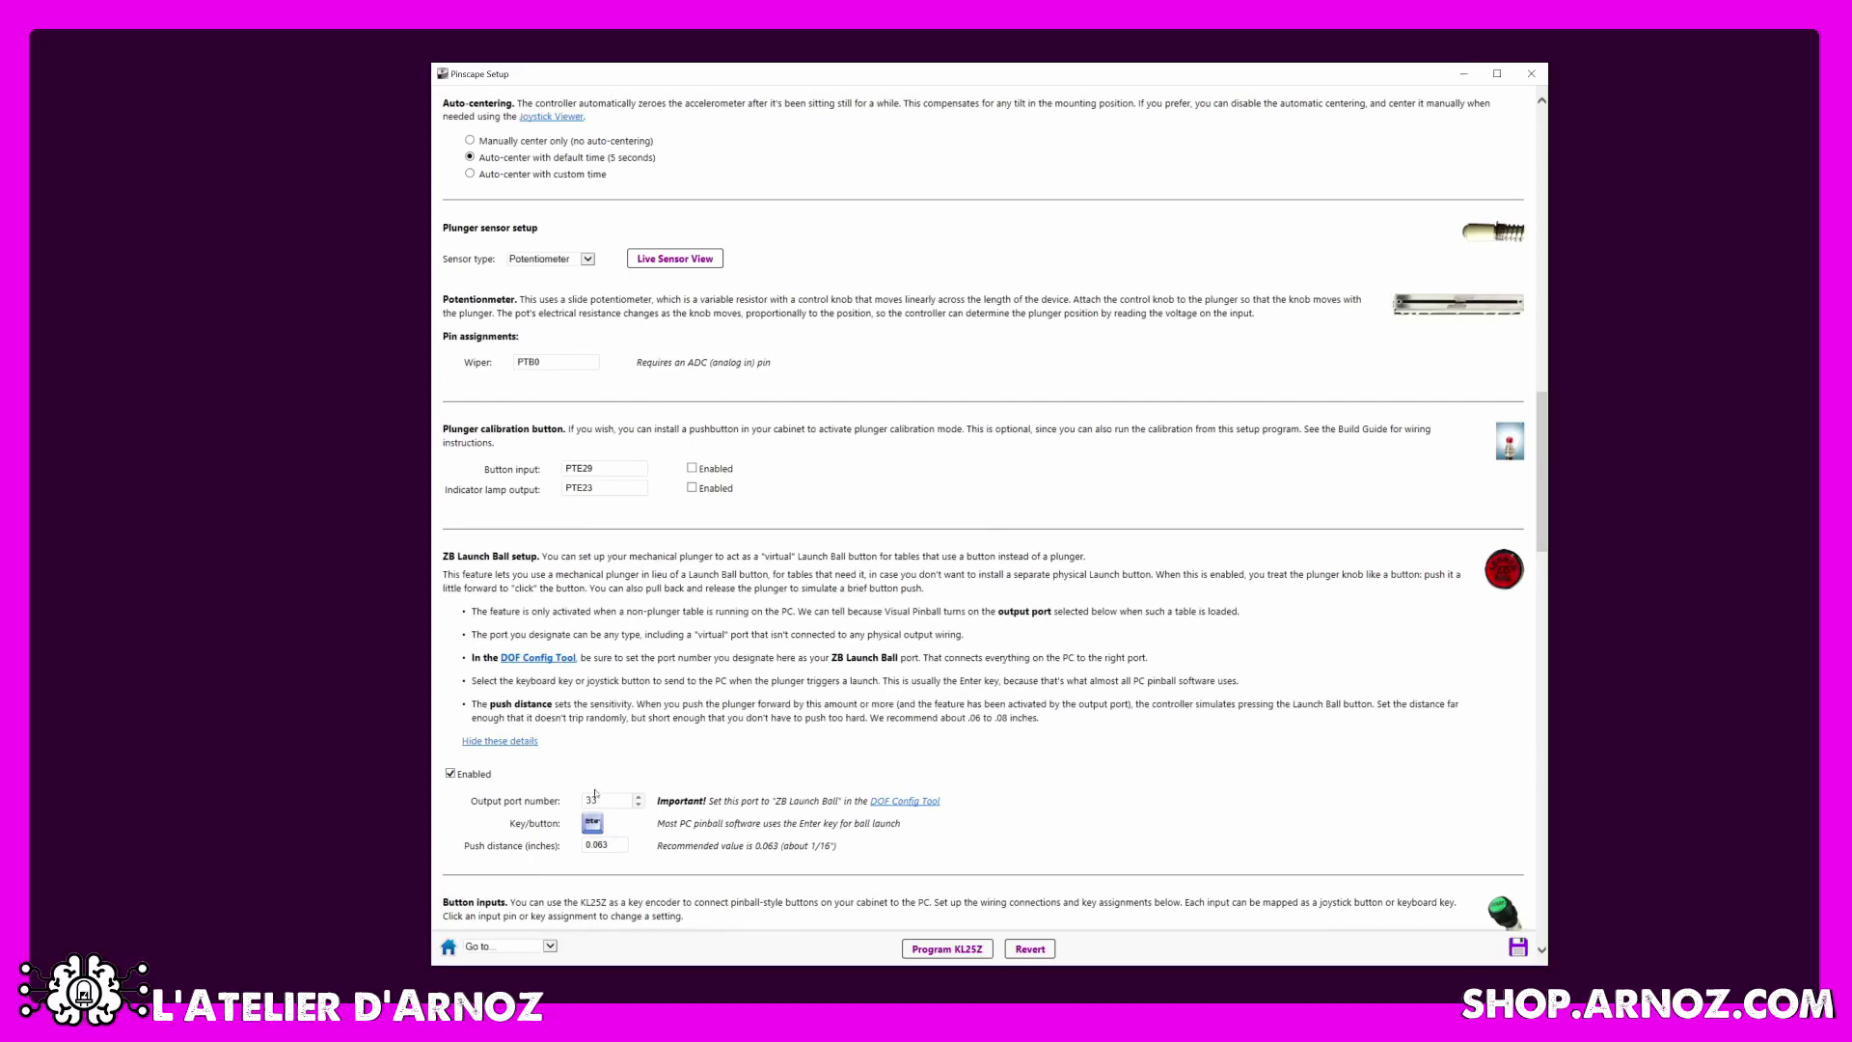
drag(599, 798, 585, 798)
click(449, 774)
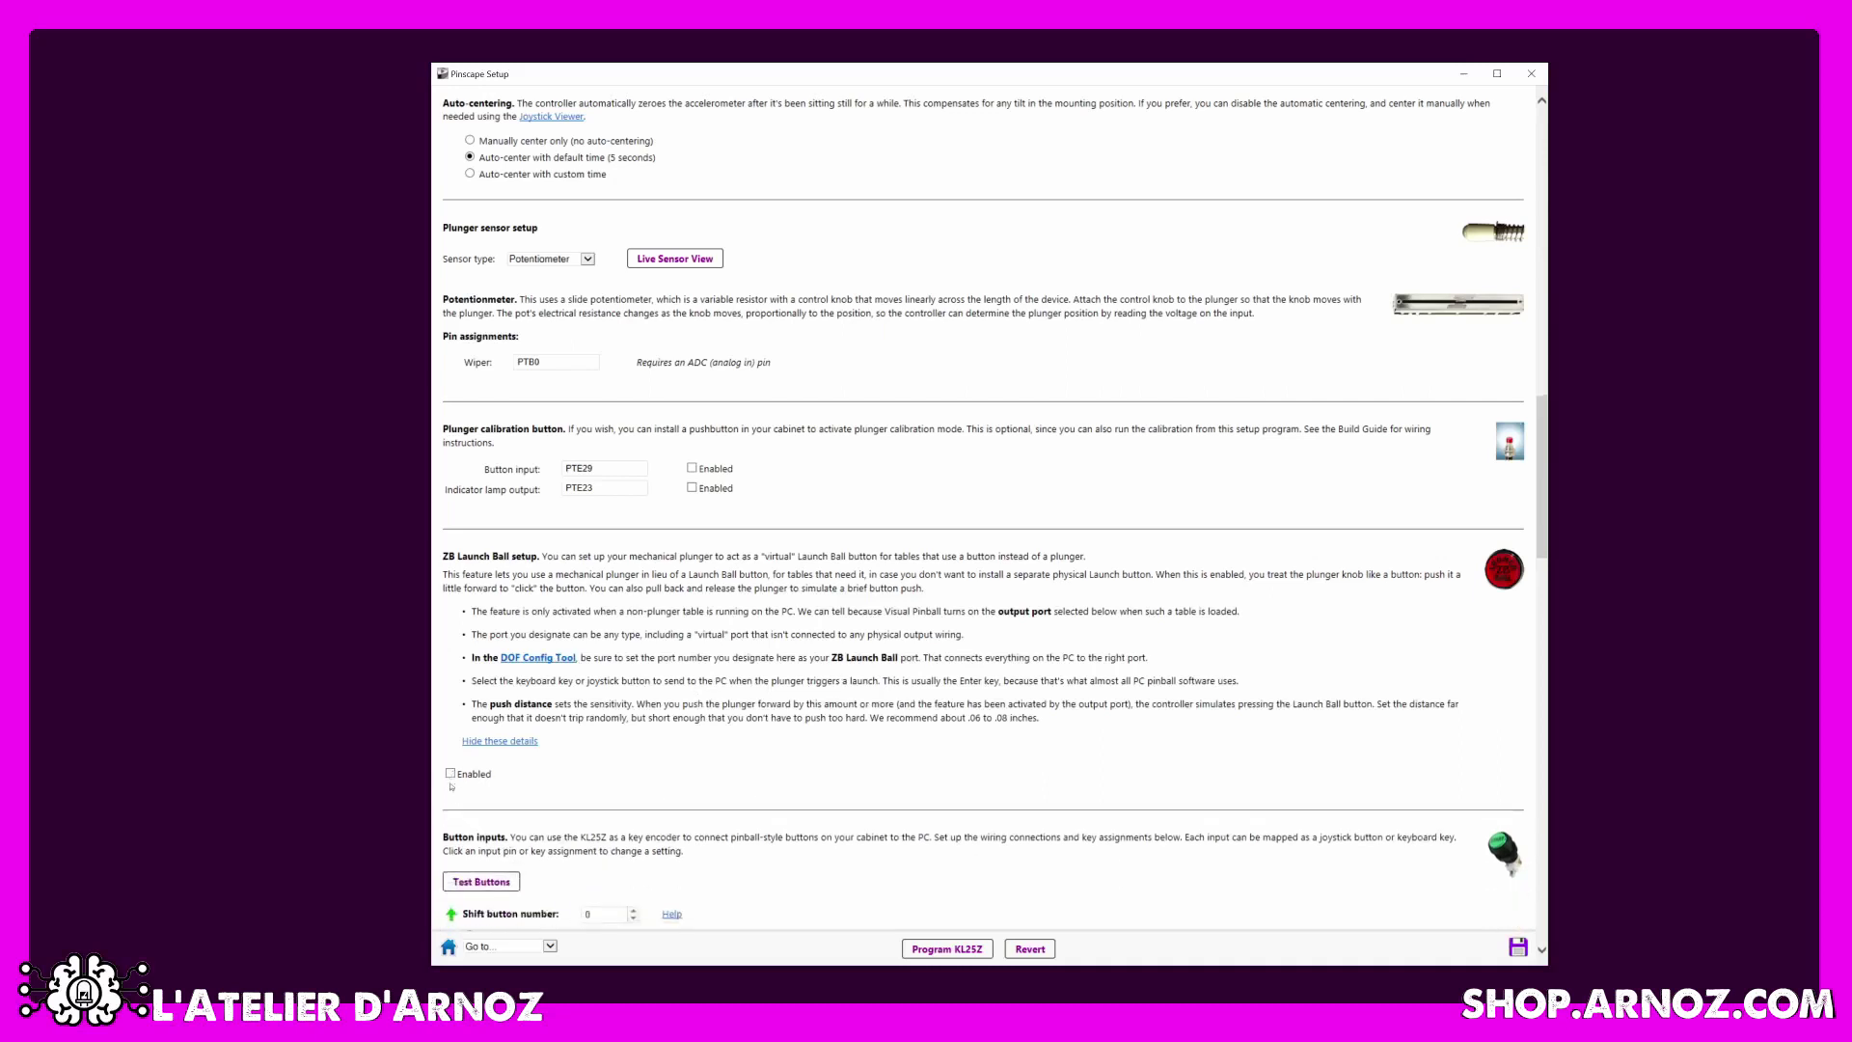
click(511, 741)
Try assigning the already used pin PTA12 to button input 1 and read the pin's conflict explanation.
scroll(786, 518, down, 5)
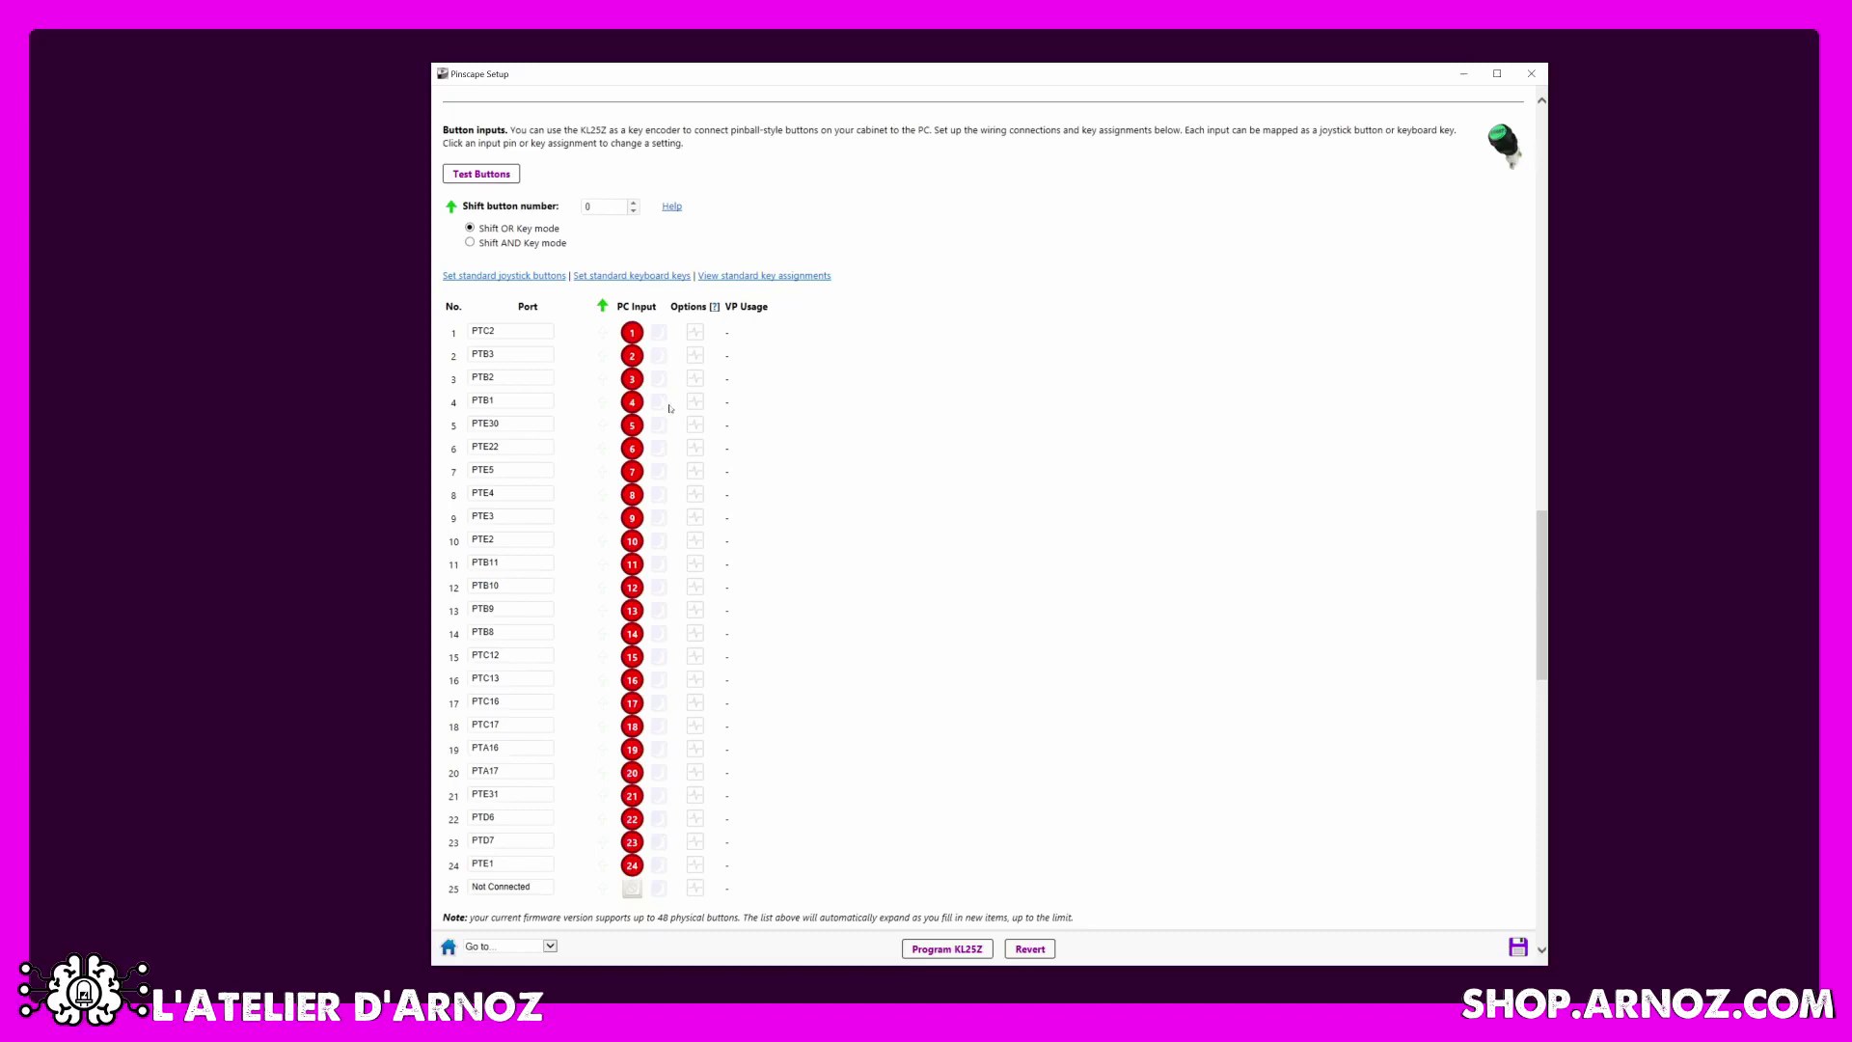
scroll(661, 385, up, 2)
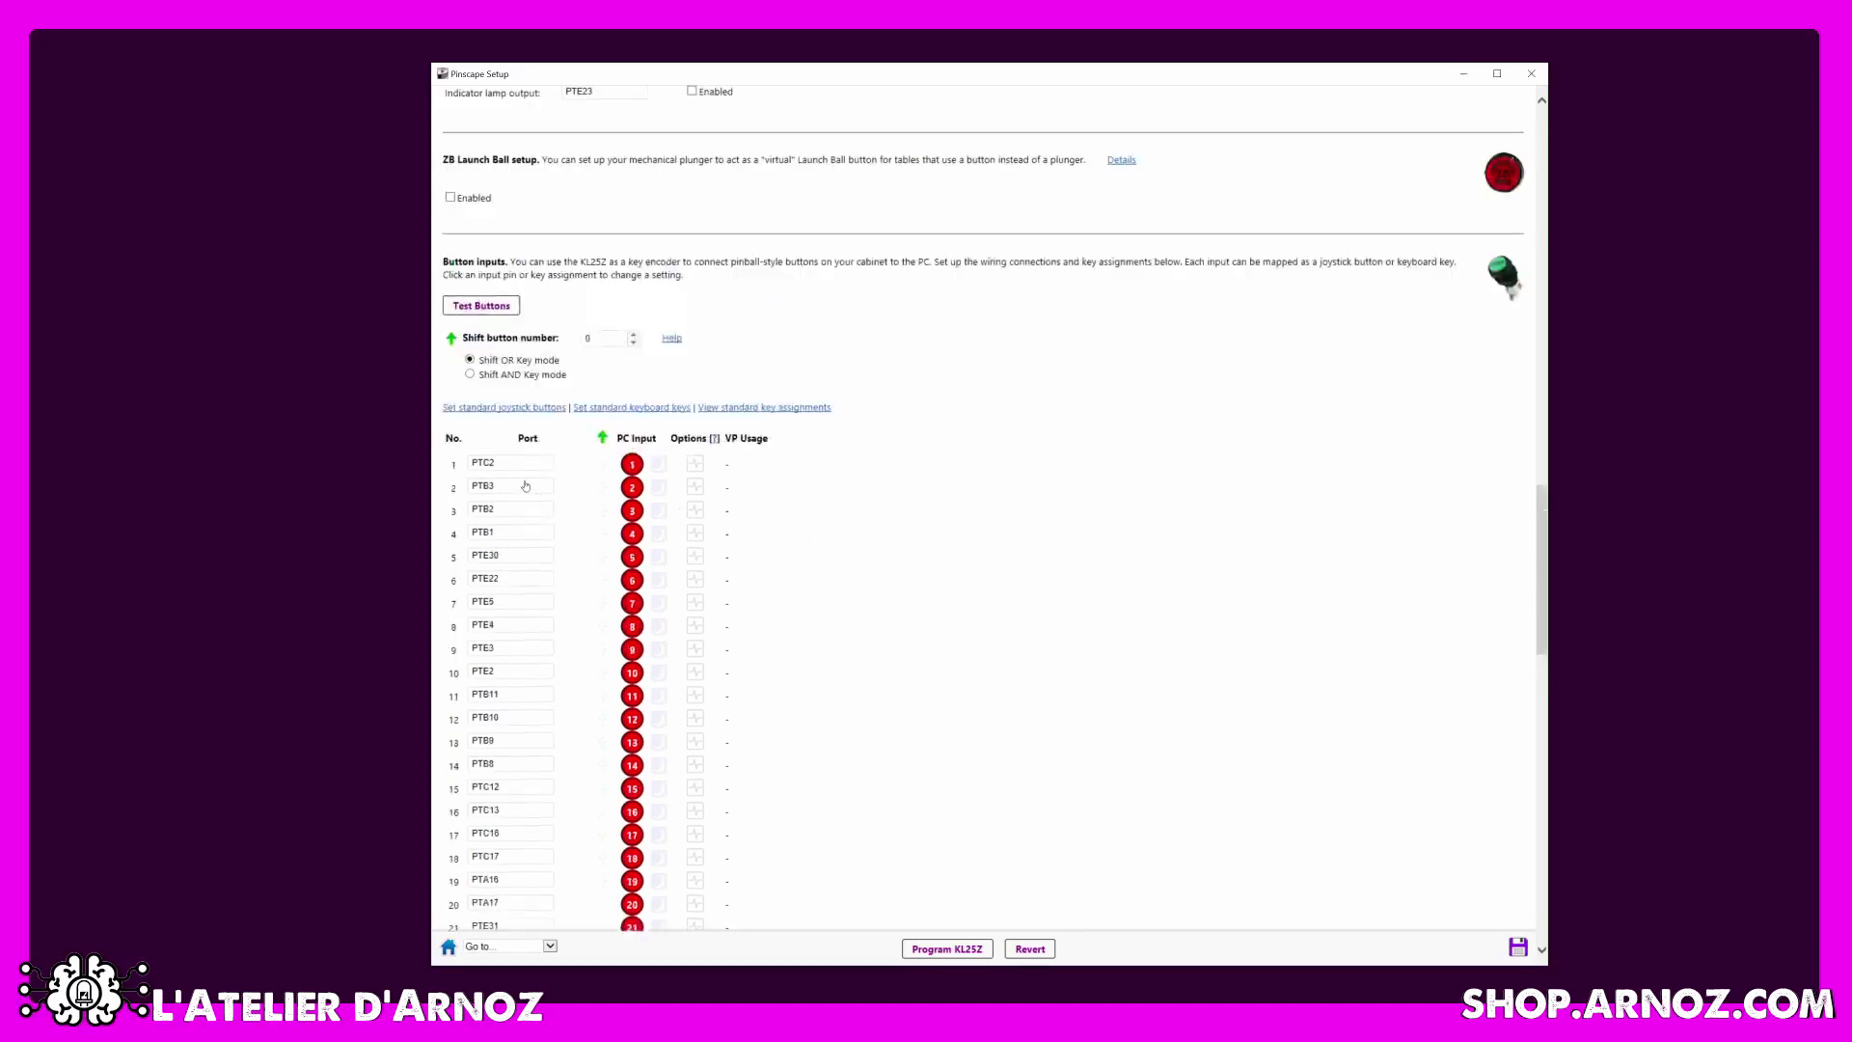
click(503, 471)
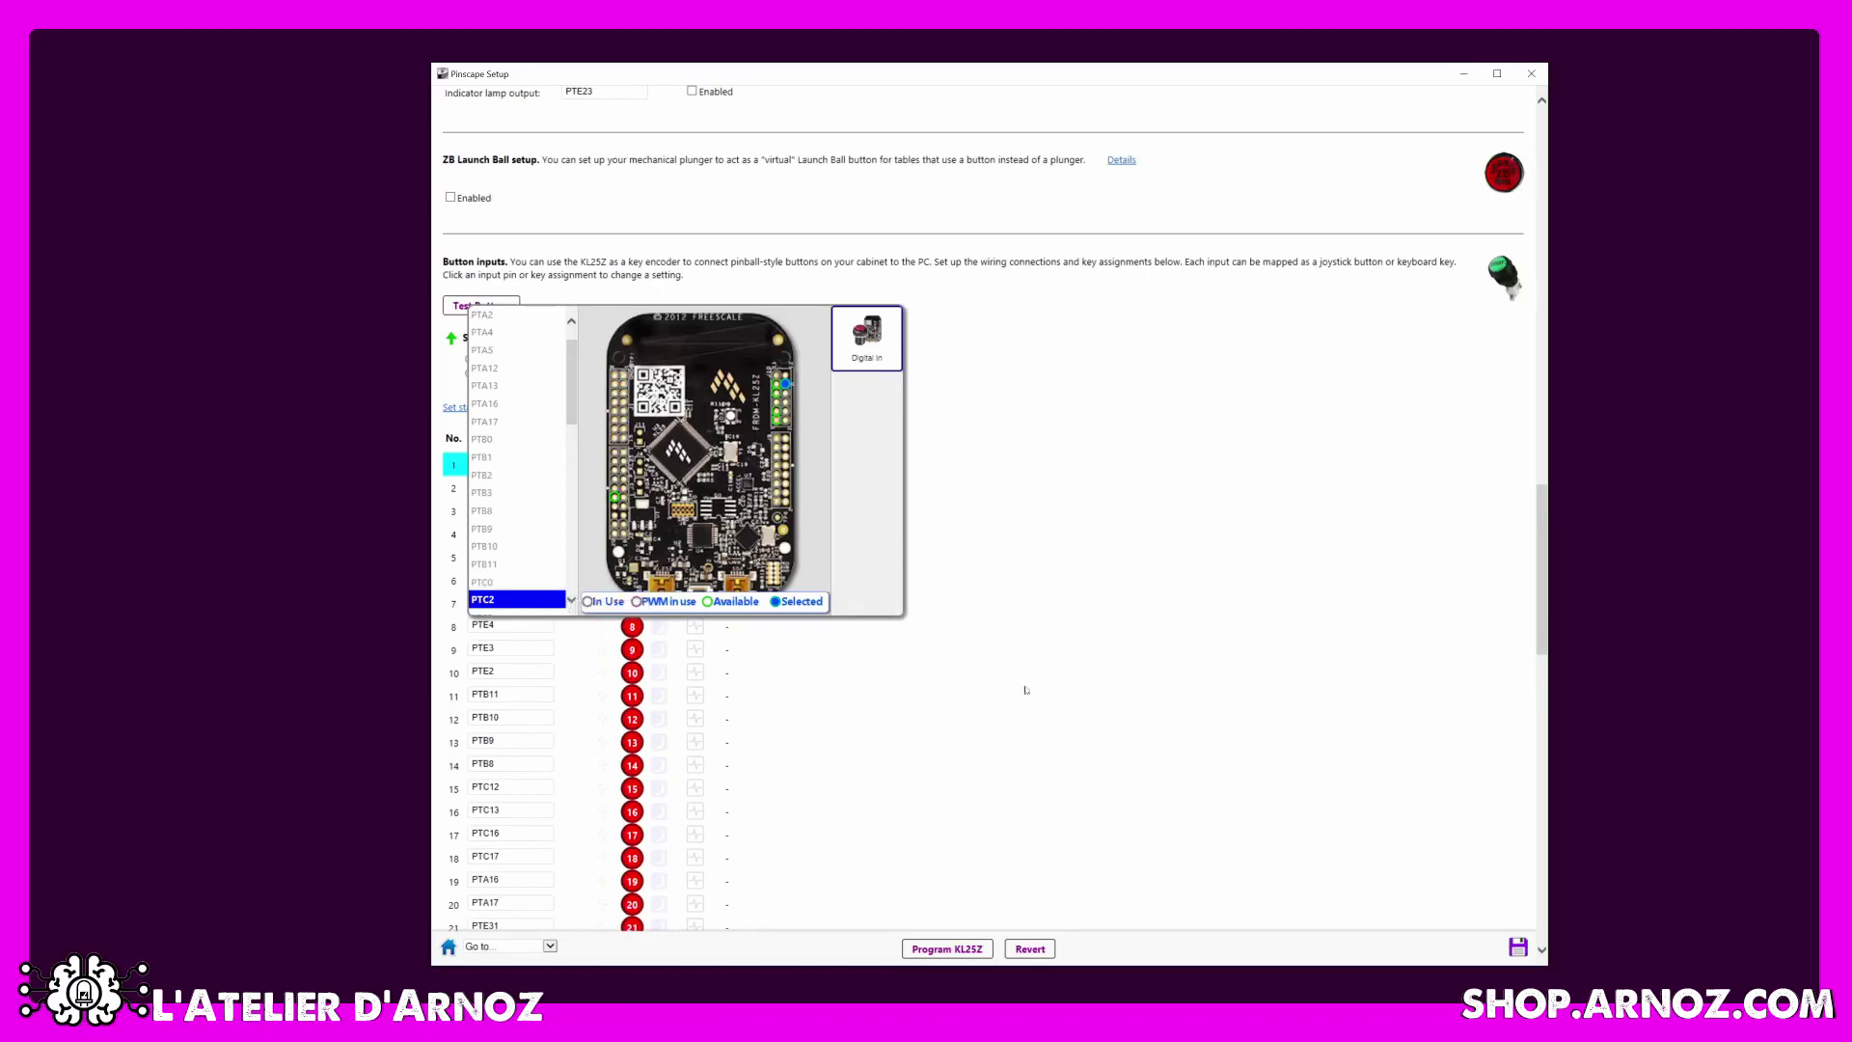
click(1080, 703)
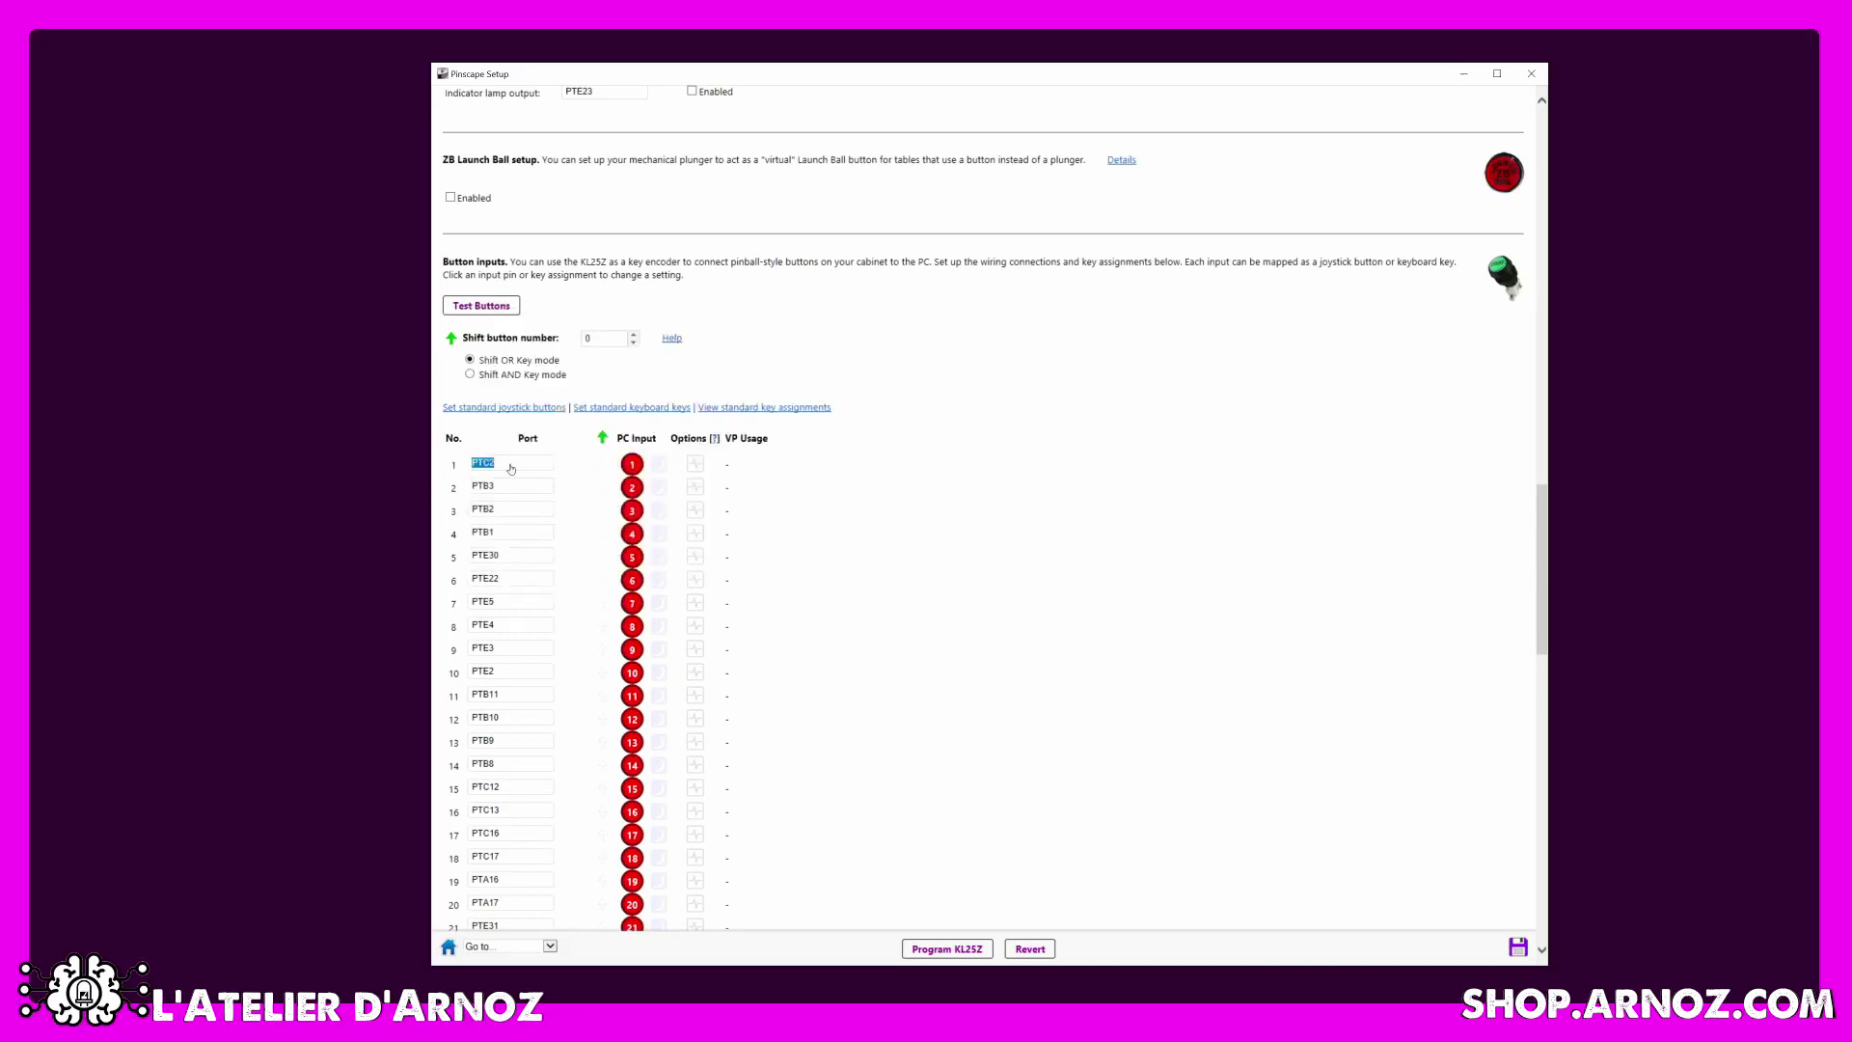
click(511, 468)
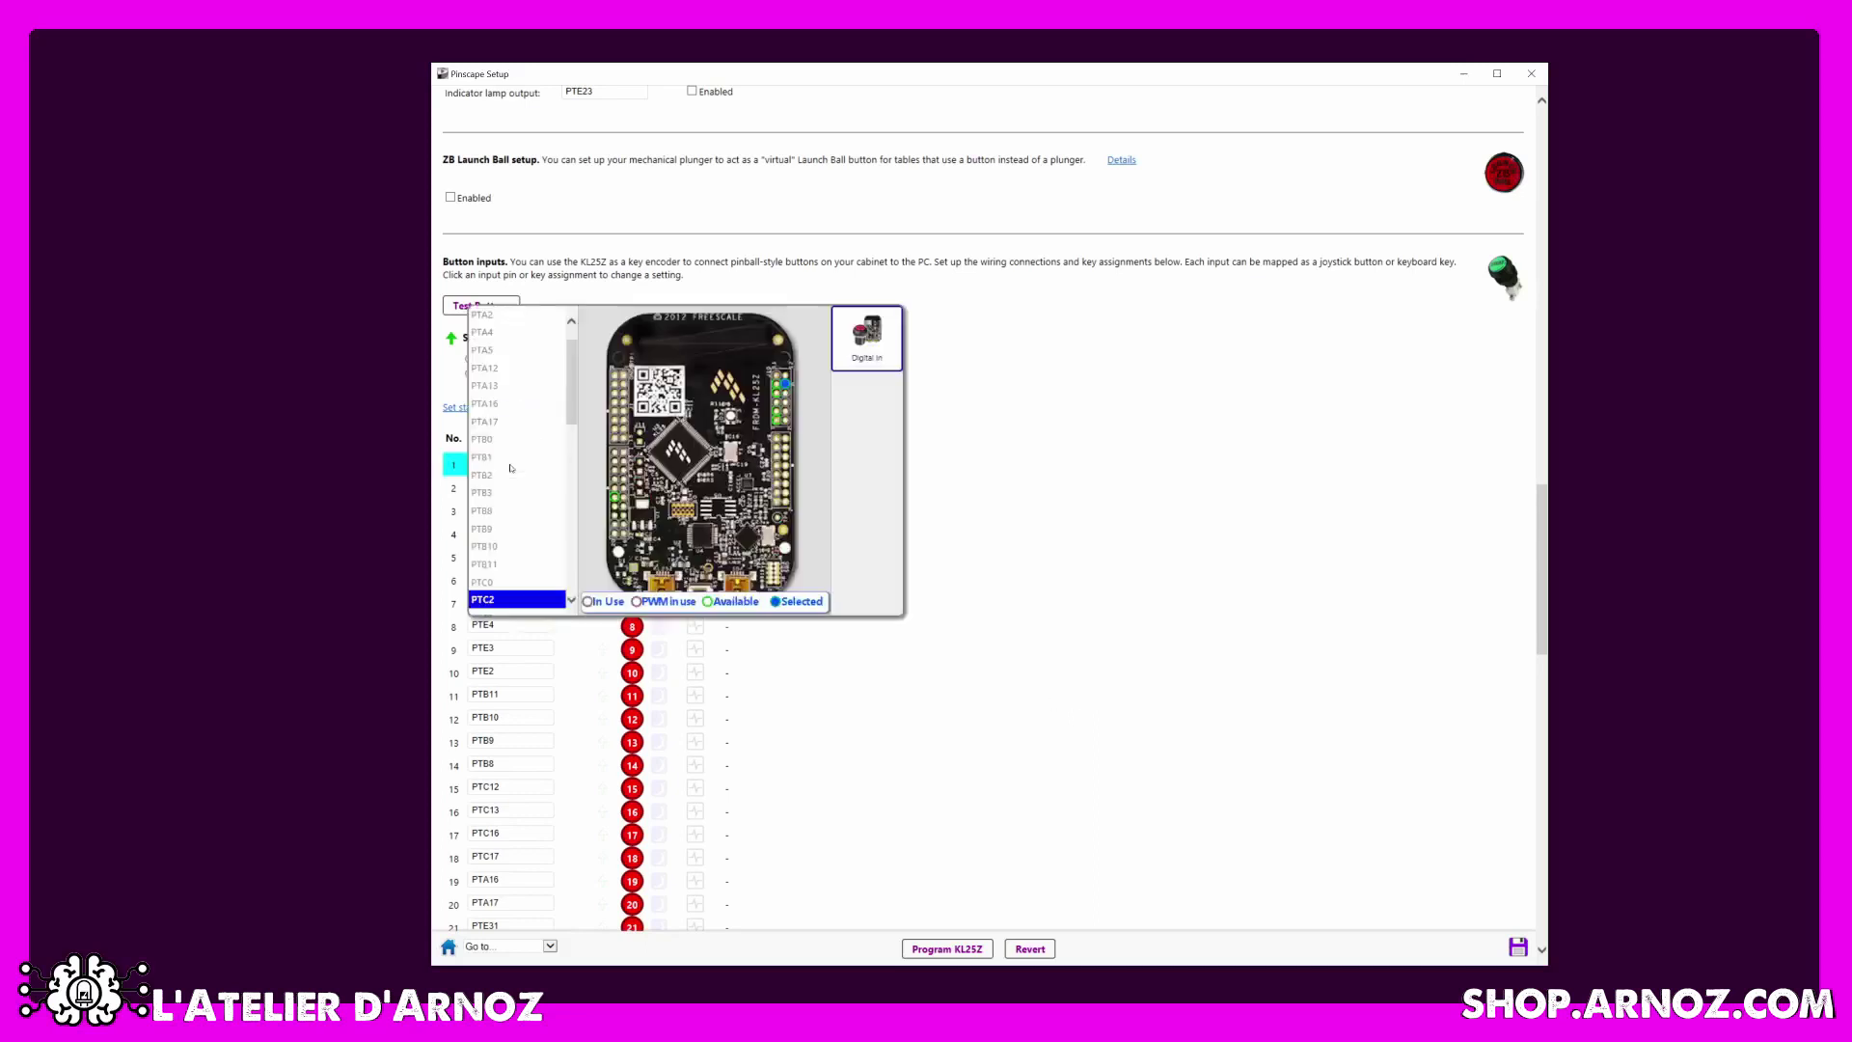
click(487, 368)
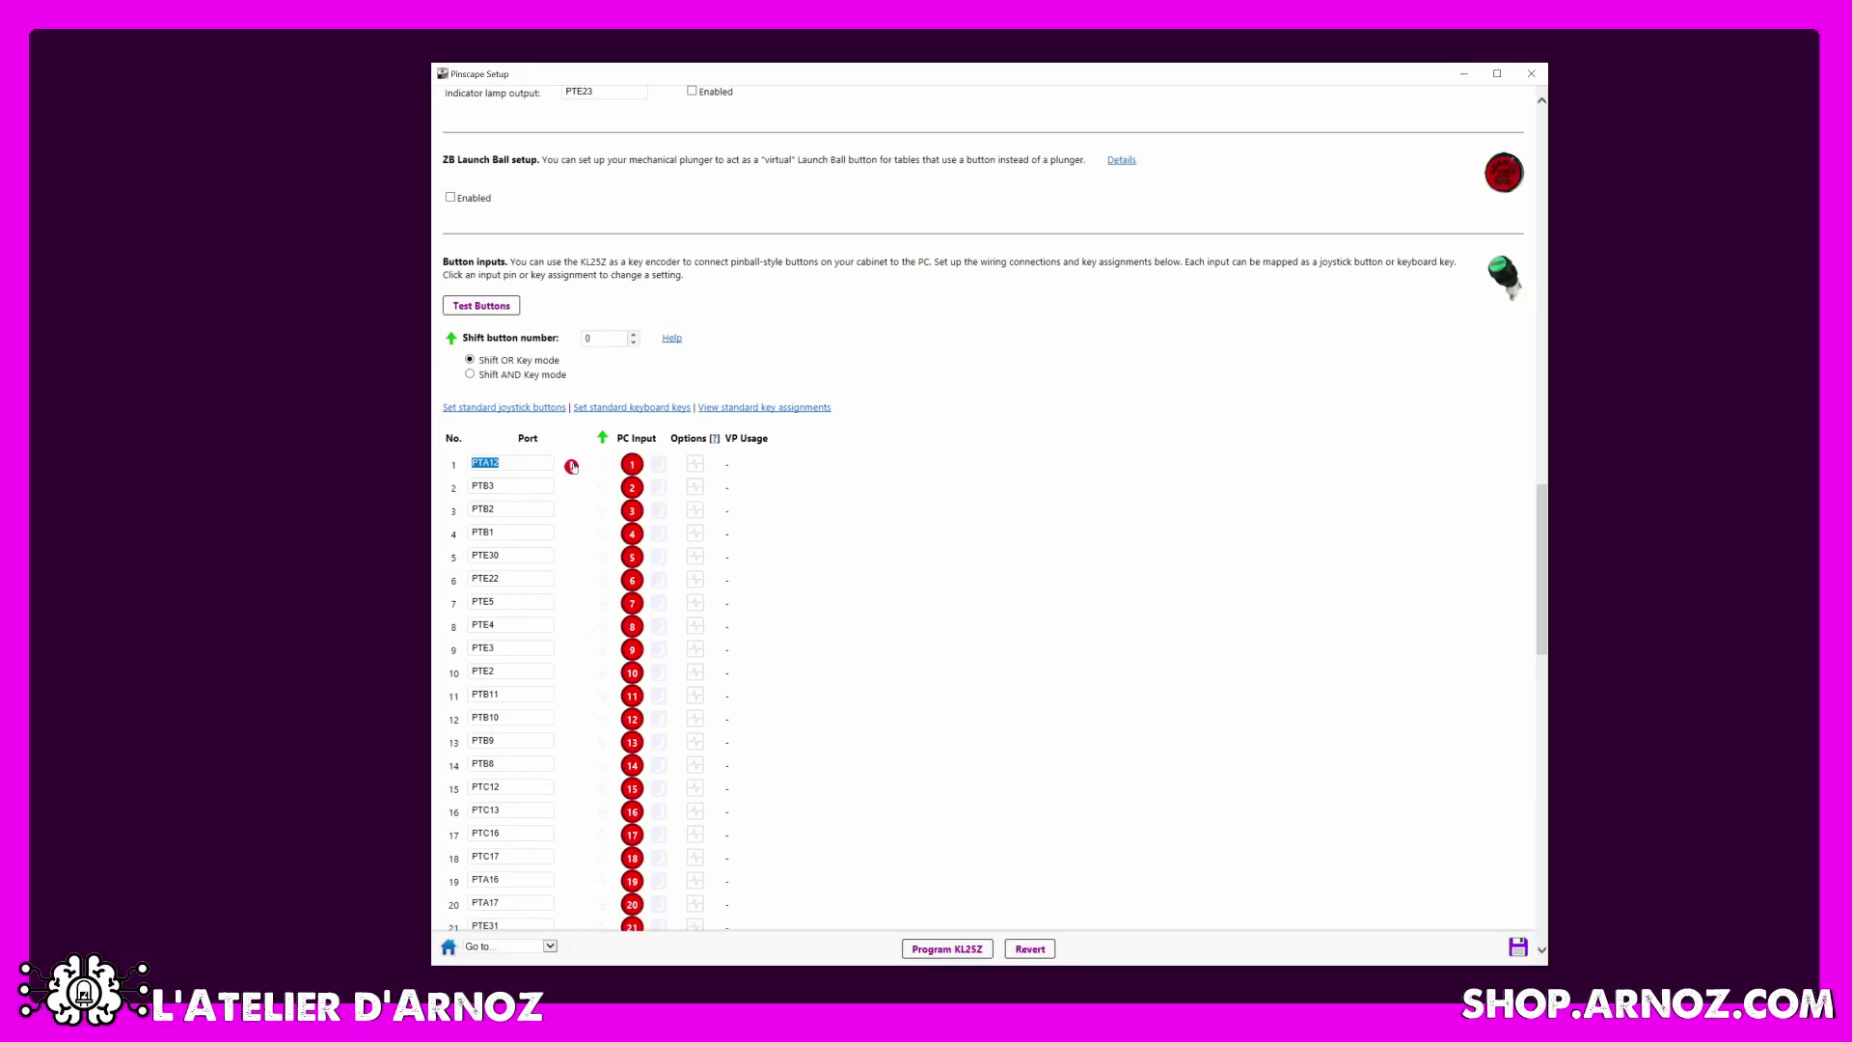
mouse_move(573, 467)
click(571, 467)
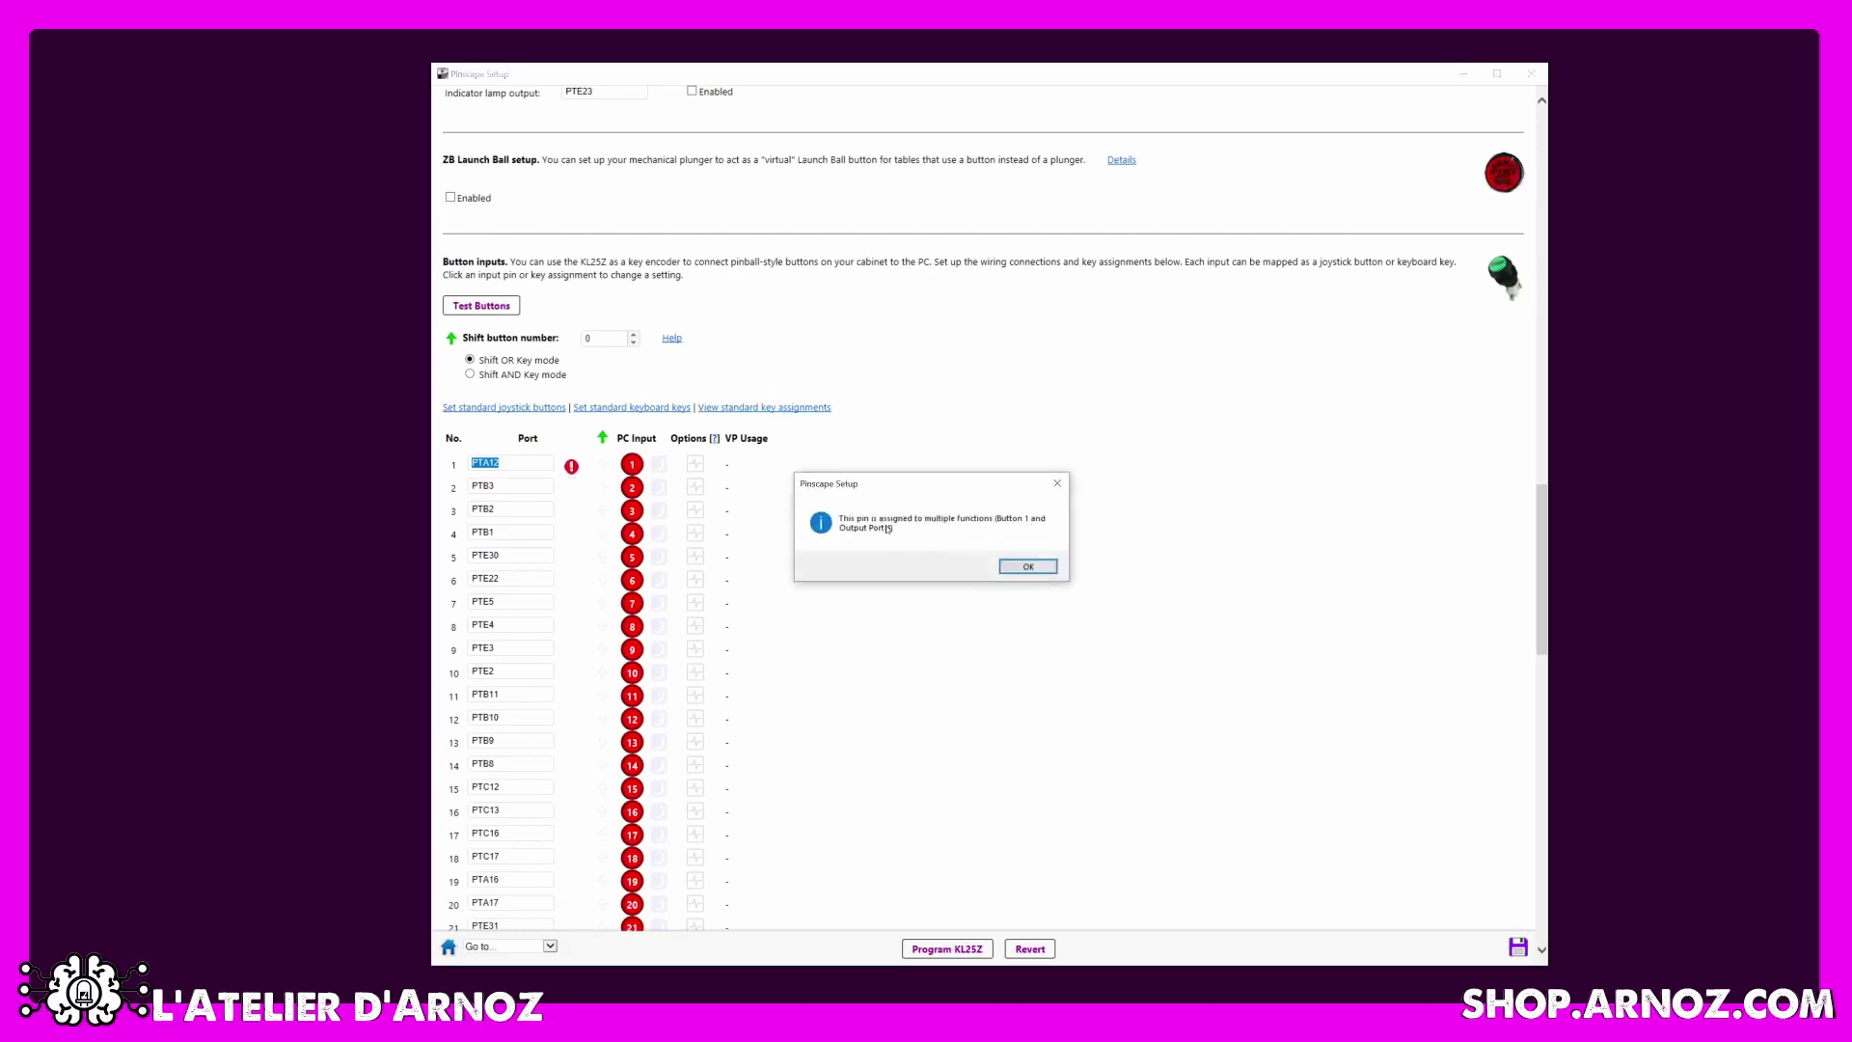
click(1051, 567)
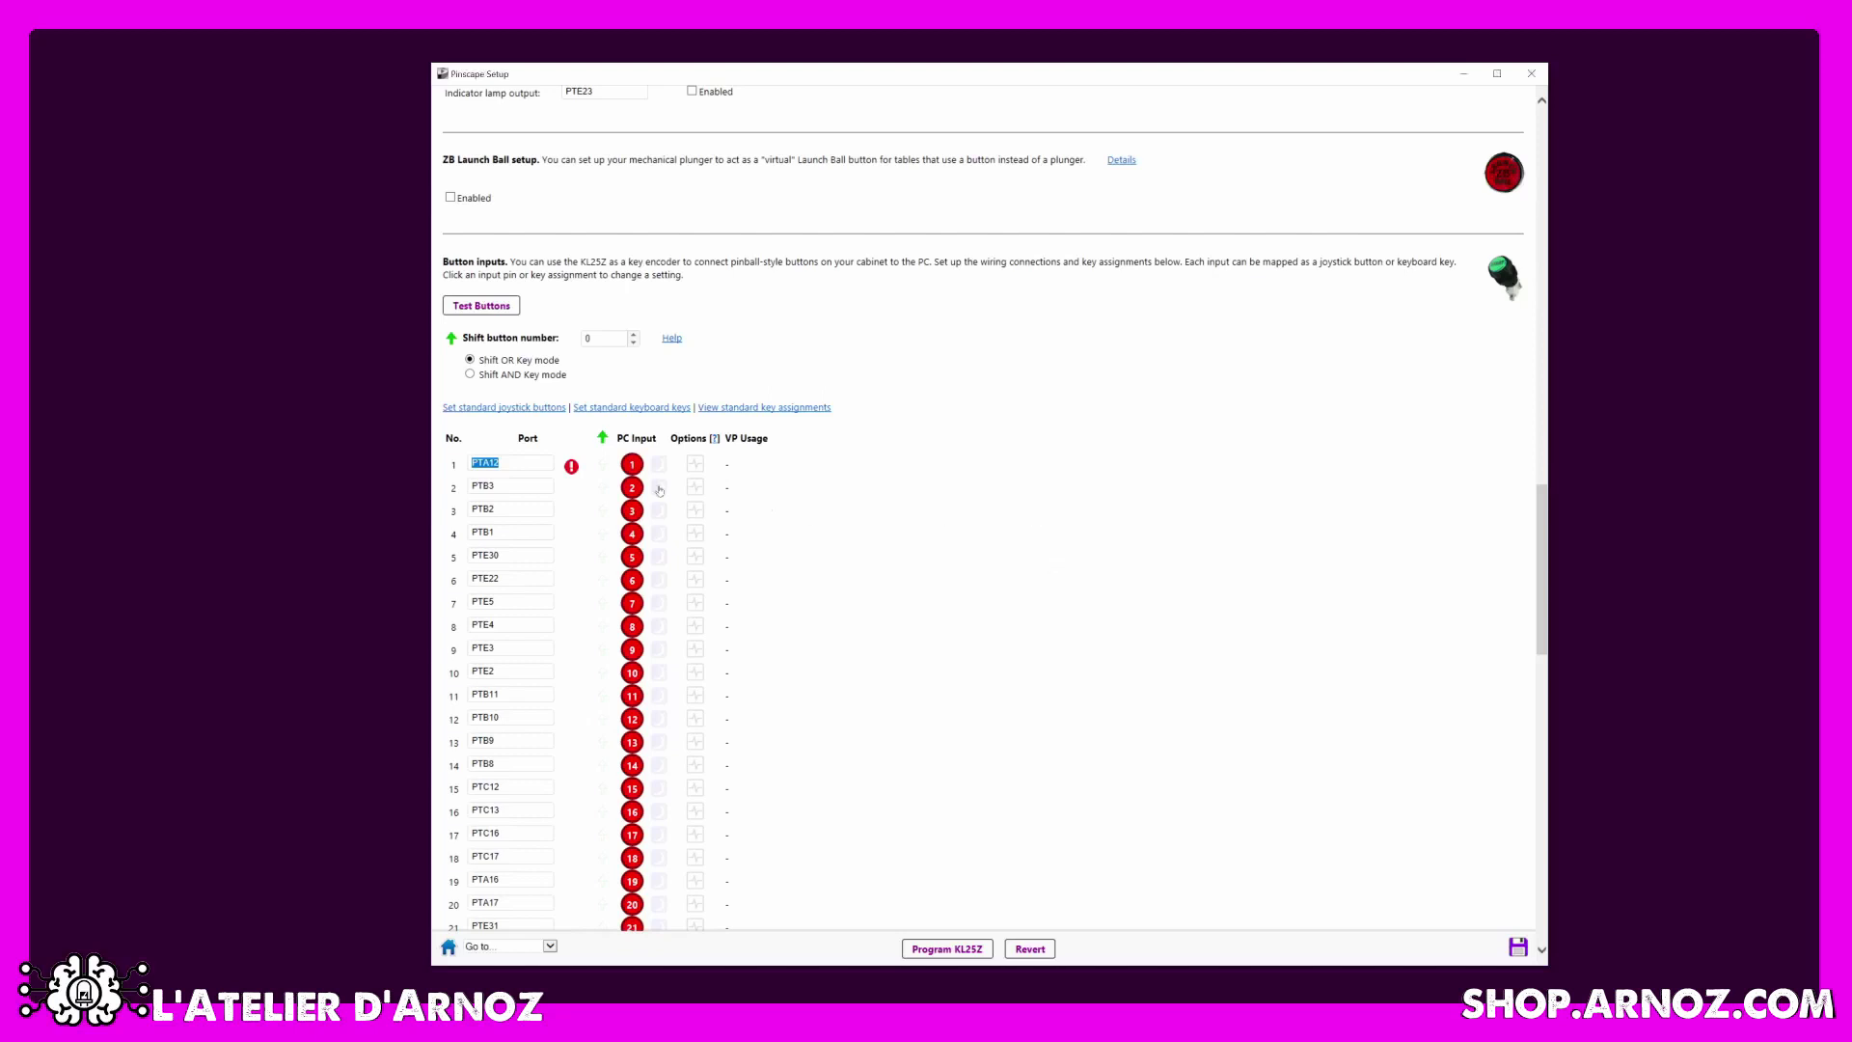
Check which feedback device output conflicts with button 1's pin and set button 1's port back to PTC2.
scroll(753, 593, down, 8)
scroll(765, 521, down, 5)
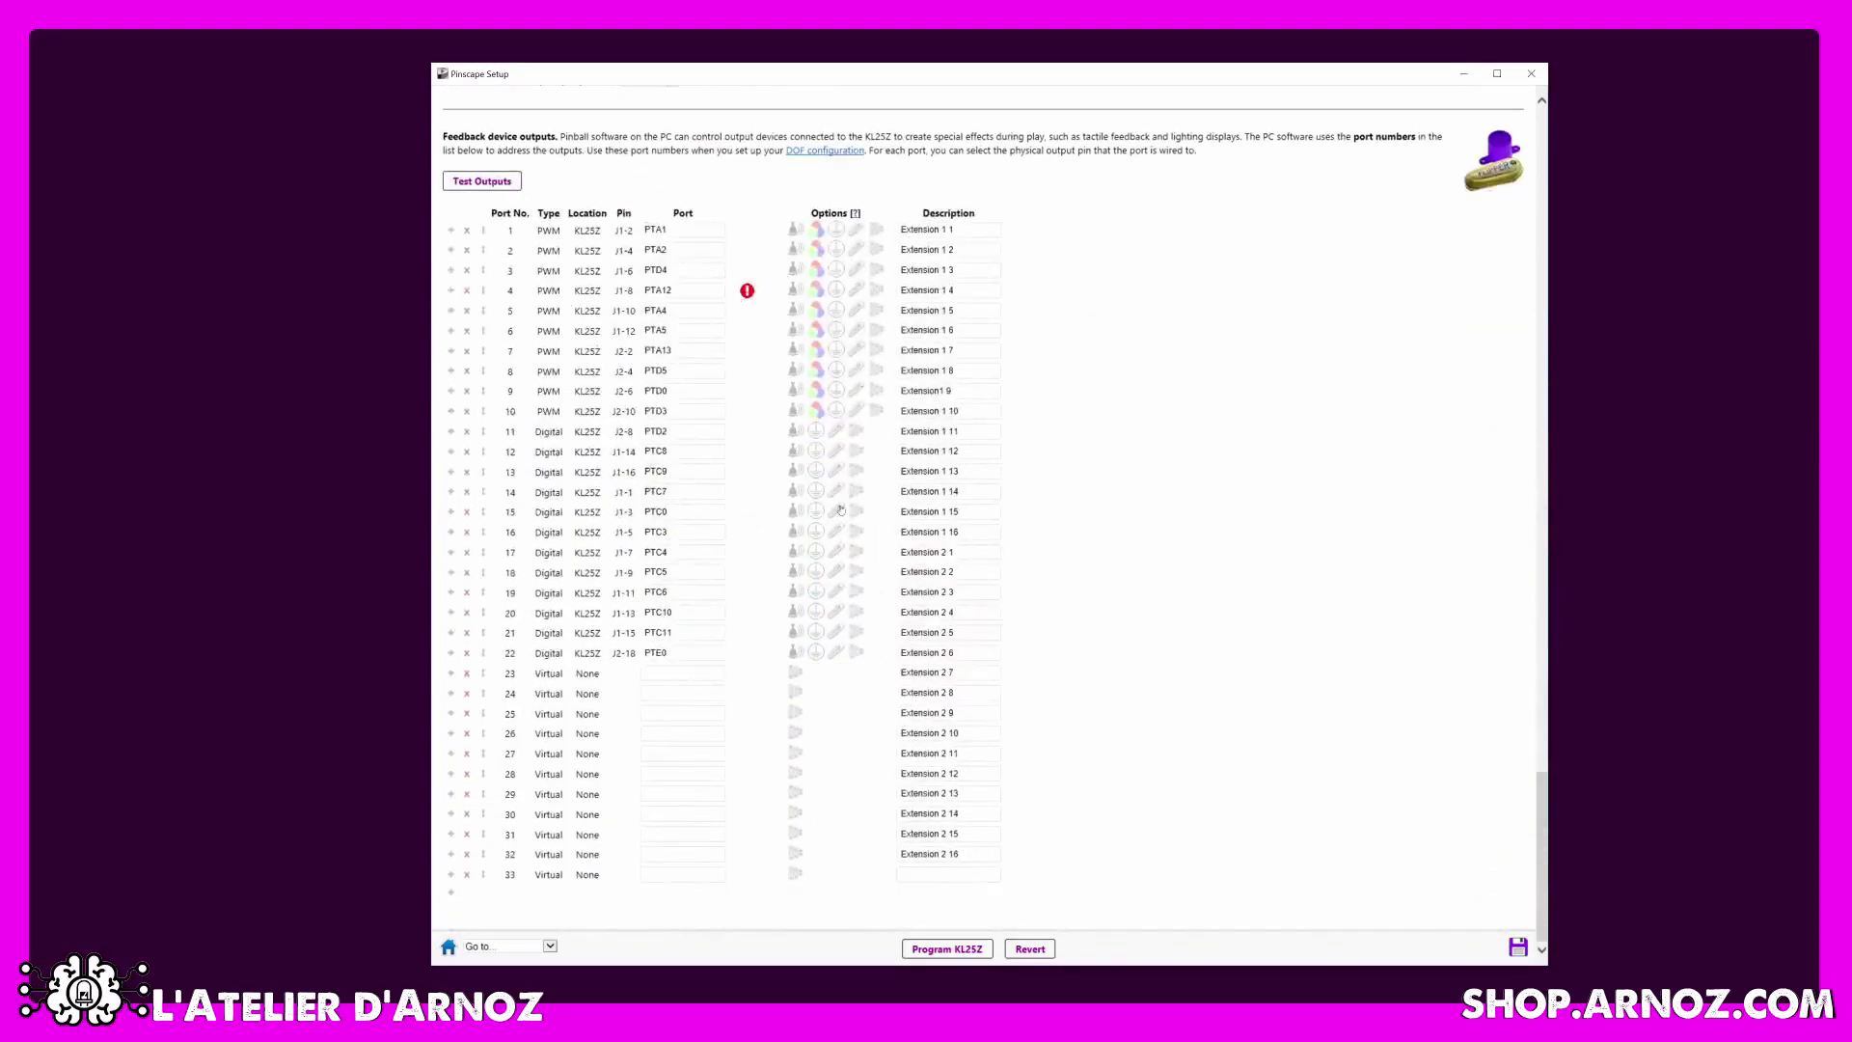
scroll(841, 598, up, 10)
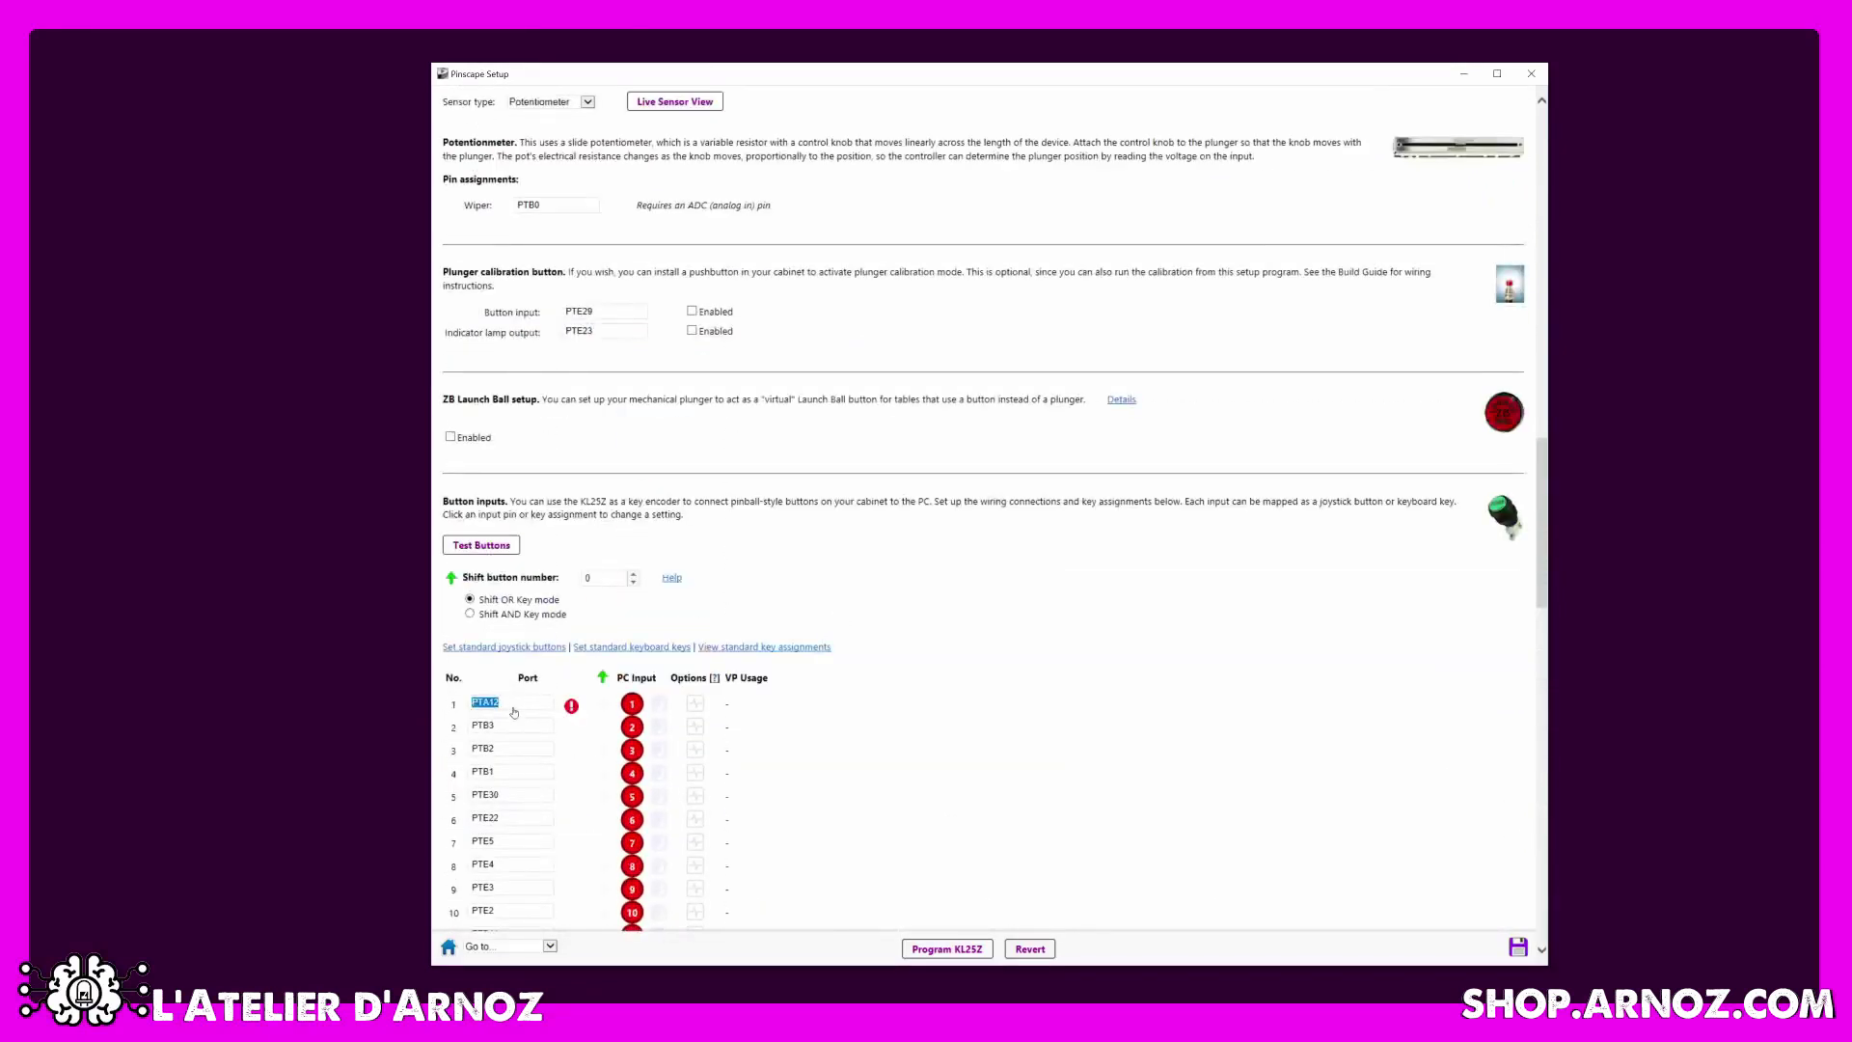
click(538, 705)
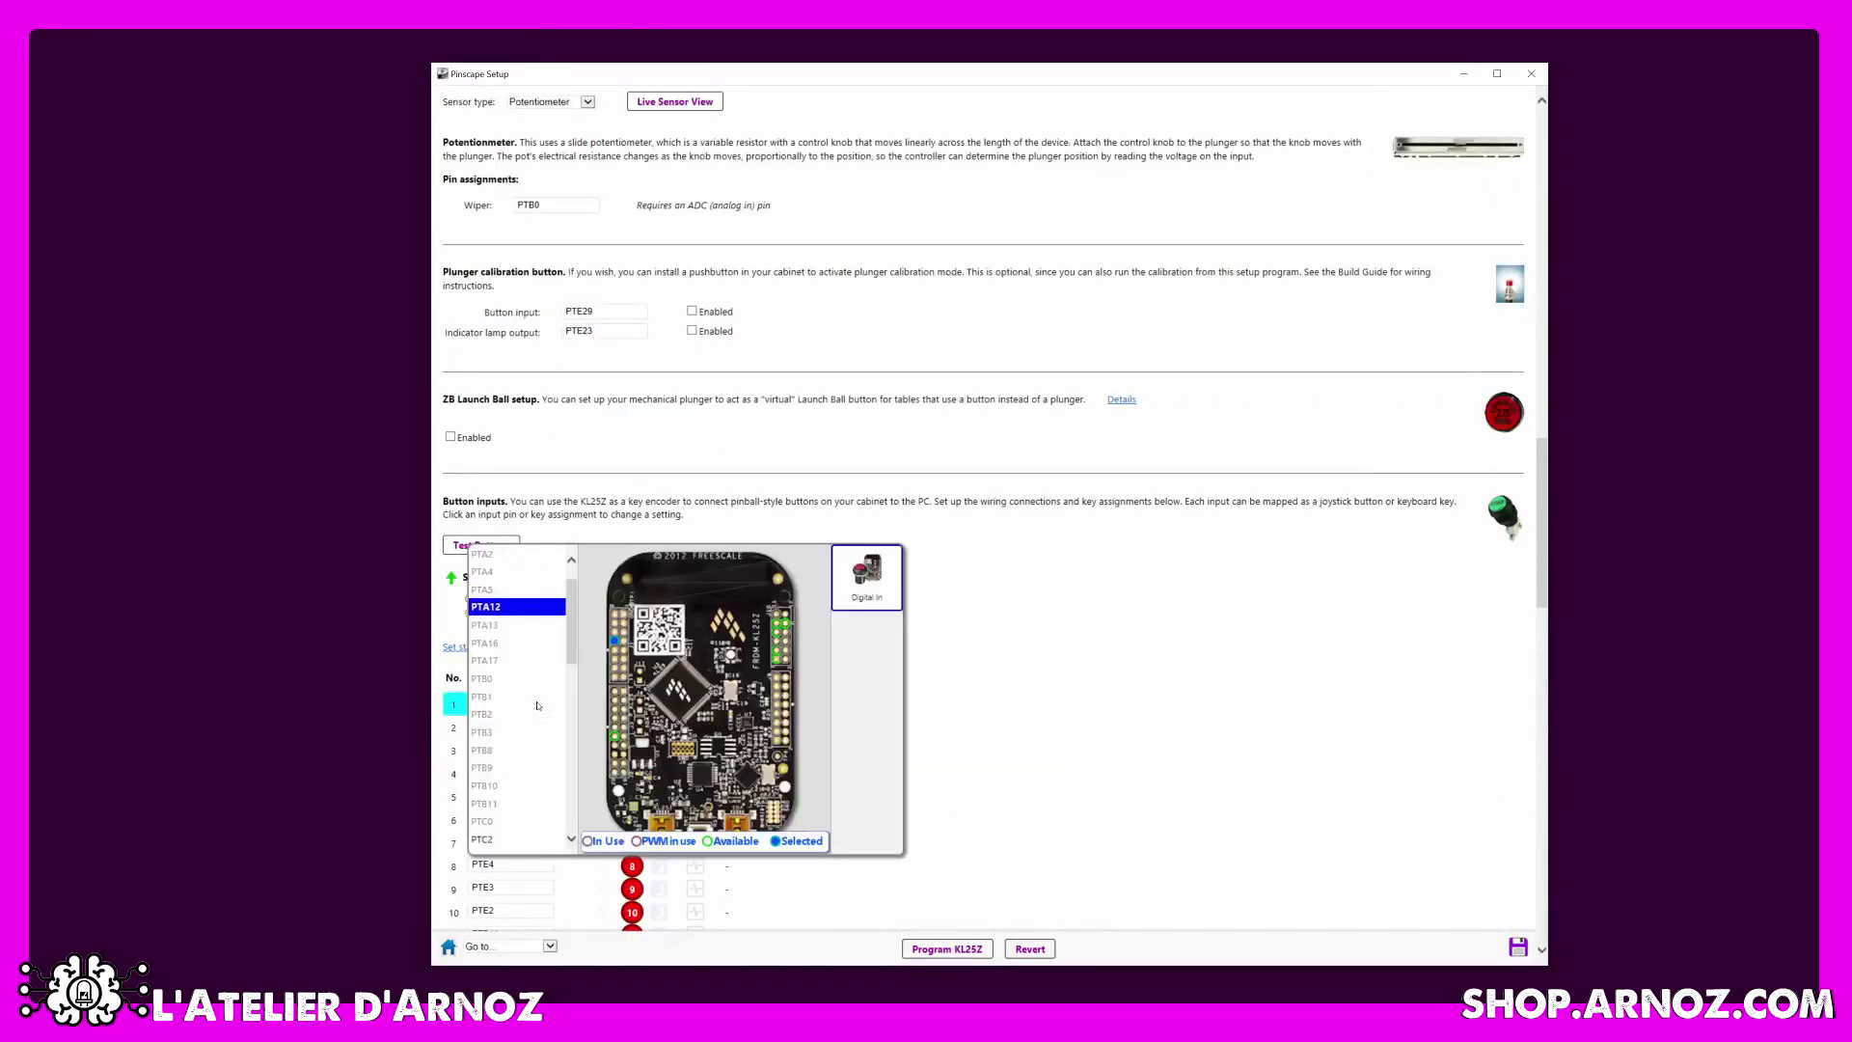
click(499, 845)
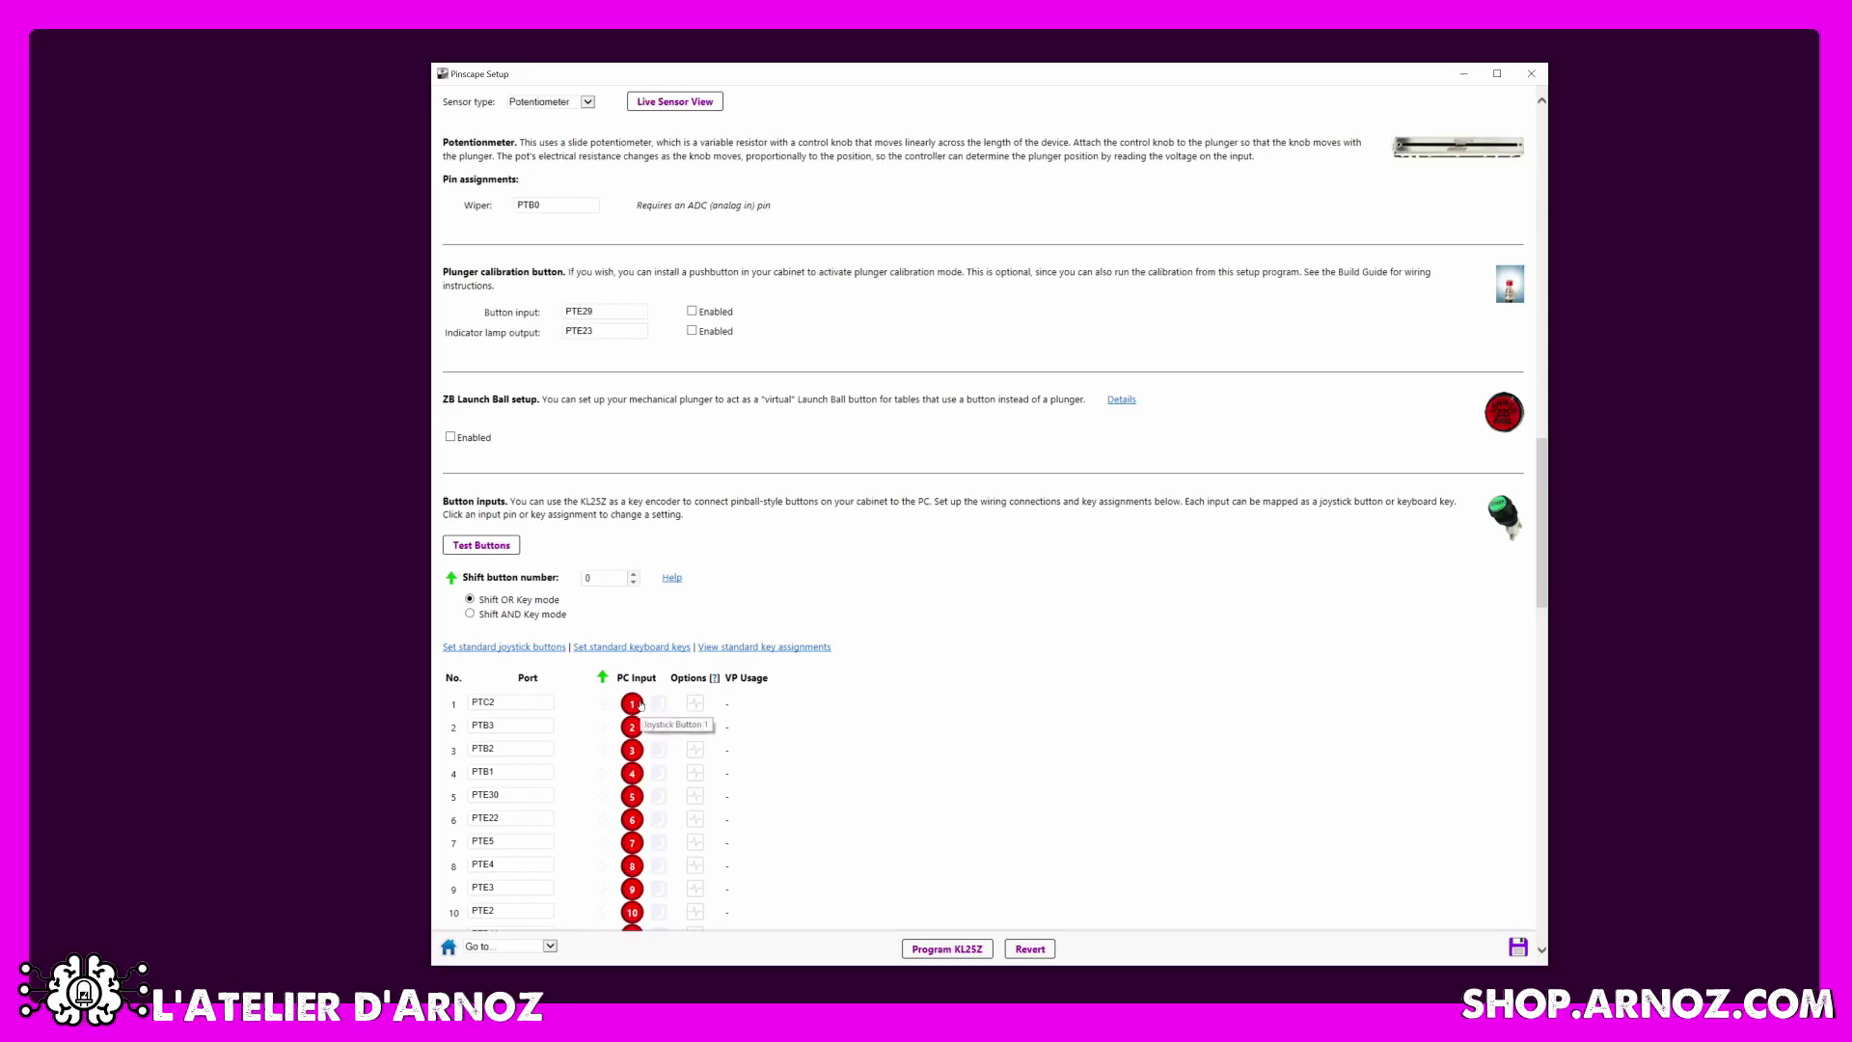
Map button input 1 to the keyboard key Q instead of a joystick button.
click(640, 705)
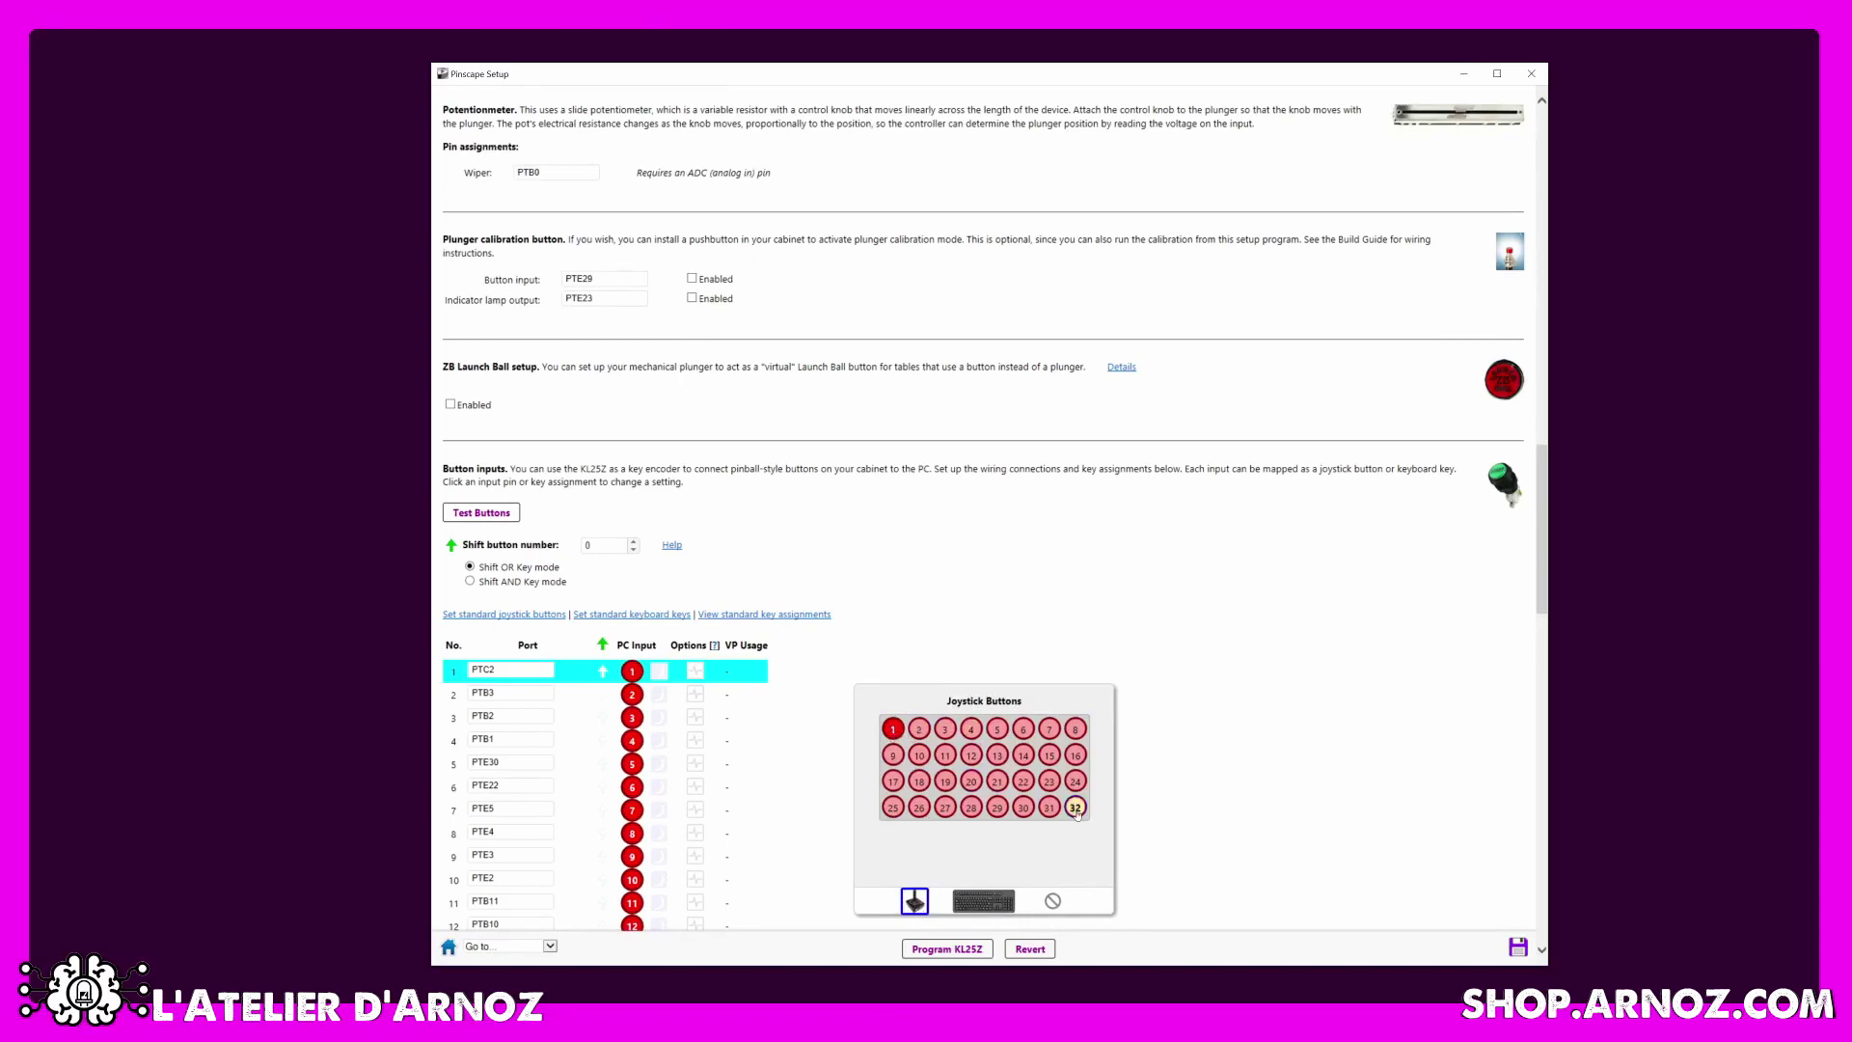
click(972, 900)
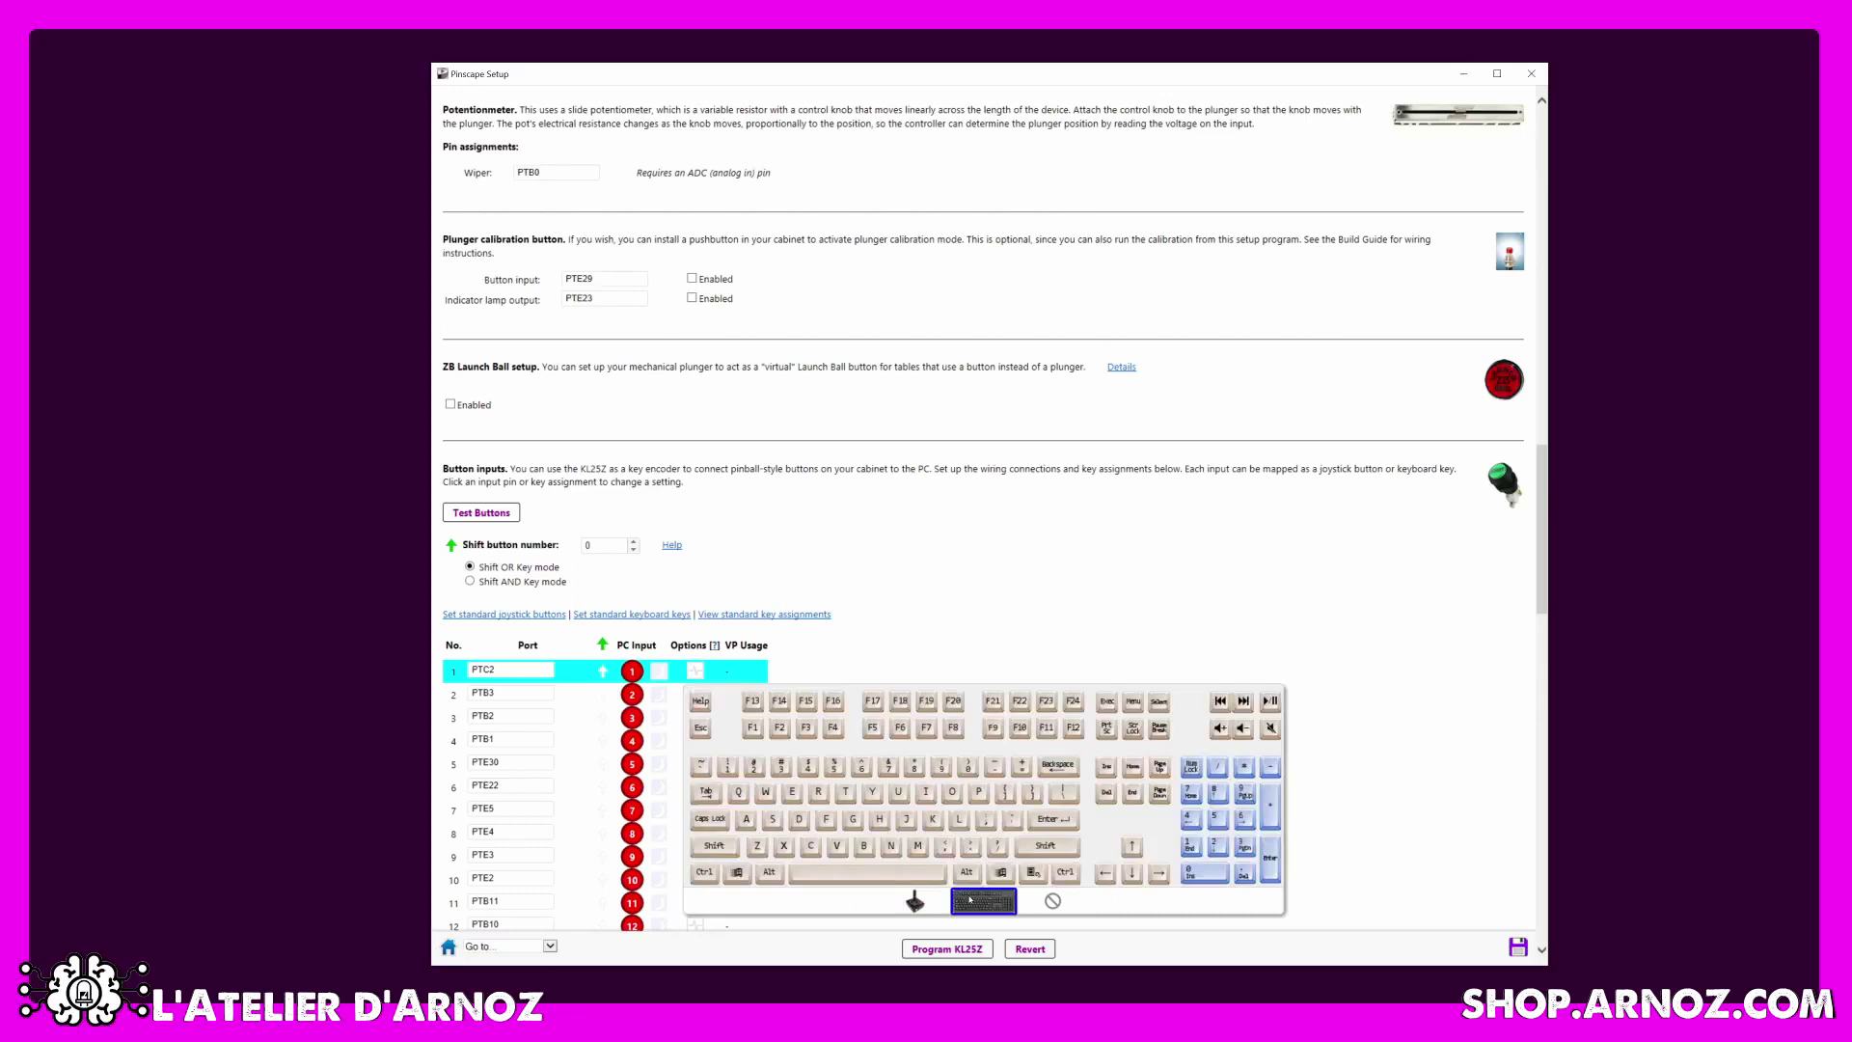
click(744, 796)
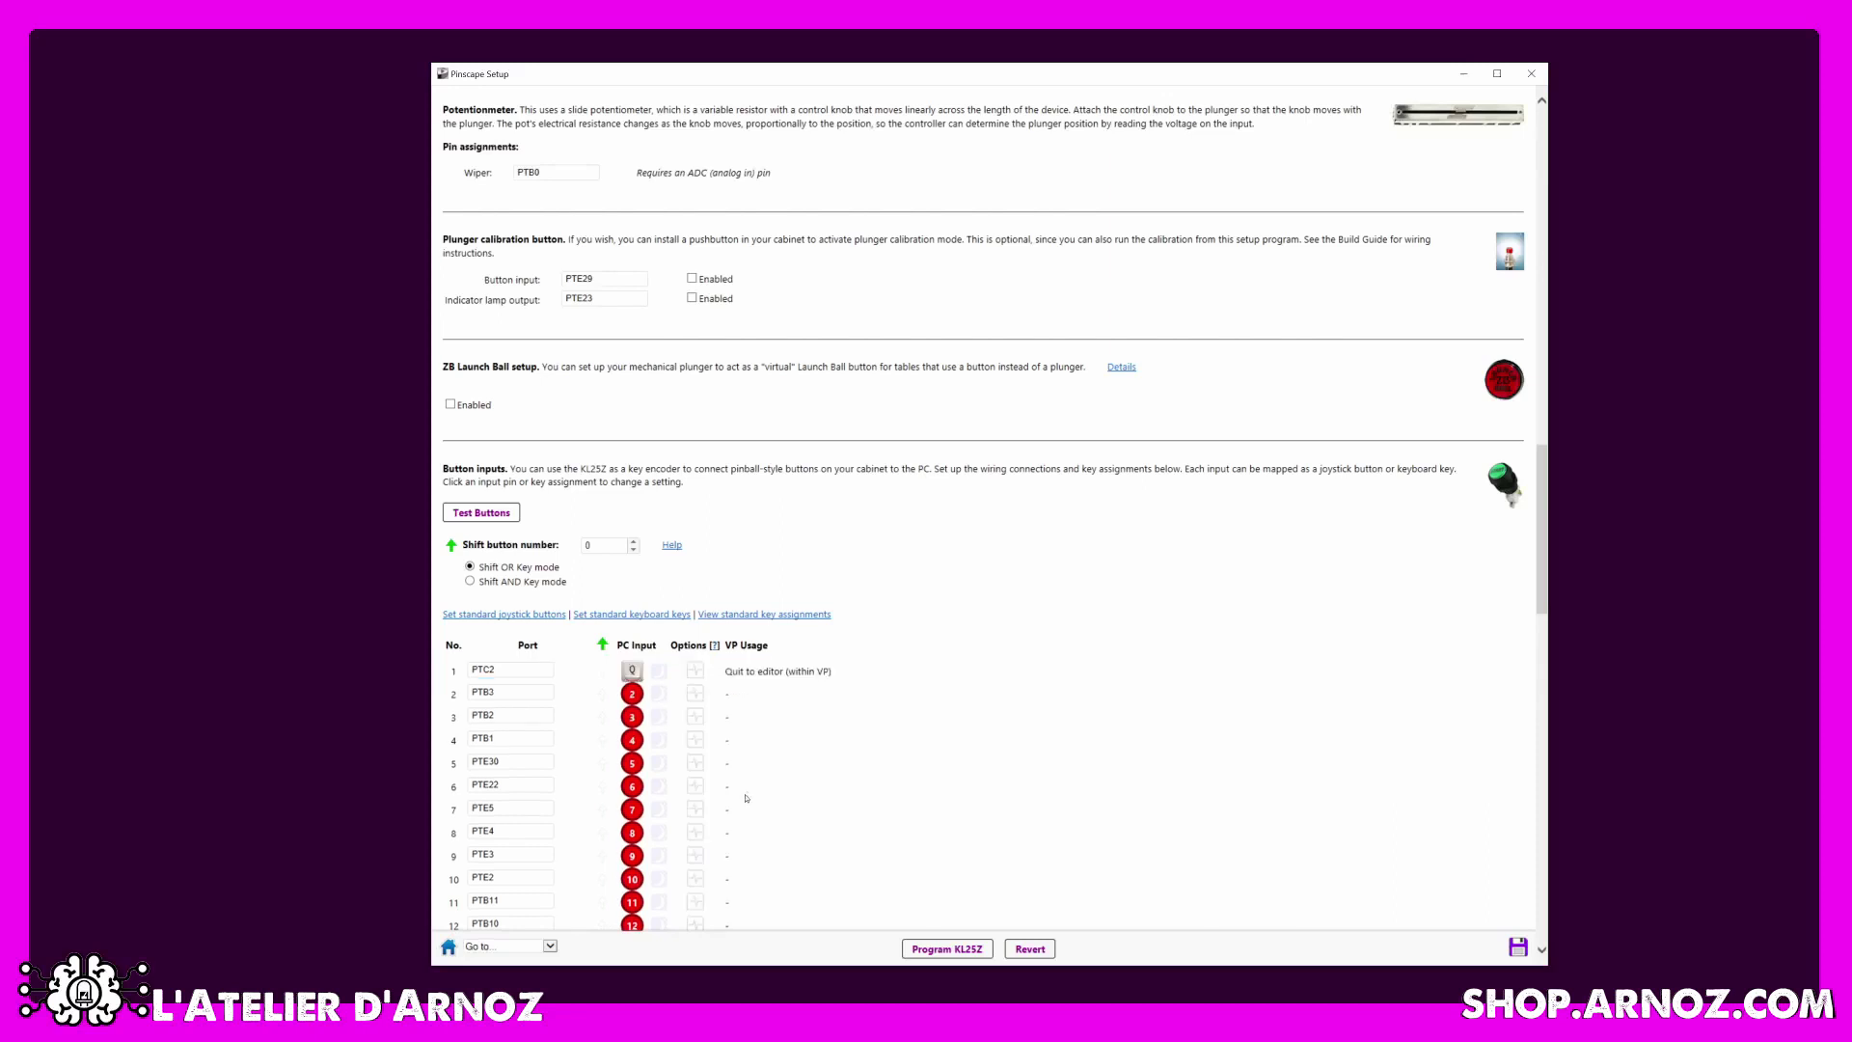
Try the blue on-board LED pin PTD1 for button input 2, and set its port to PTE29 instead.
click(518, 693)
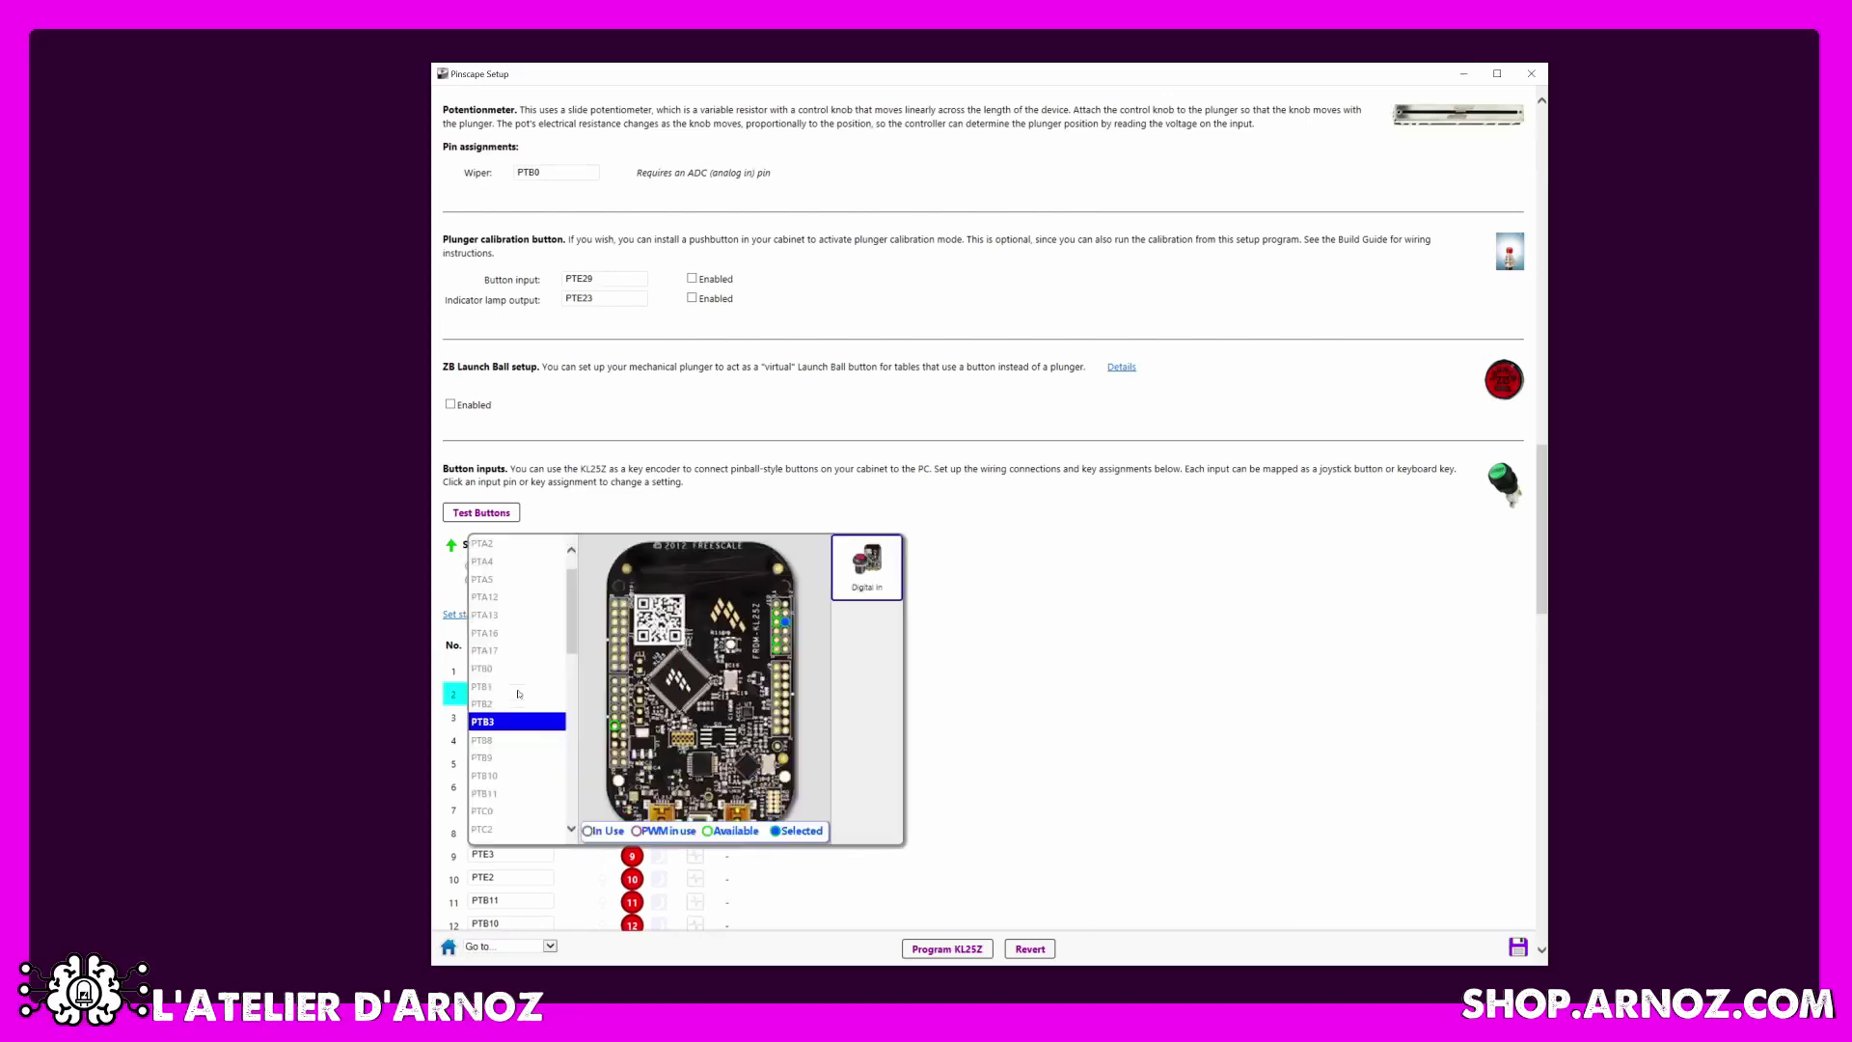
click(730, 644)
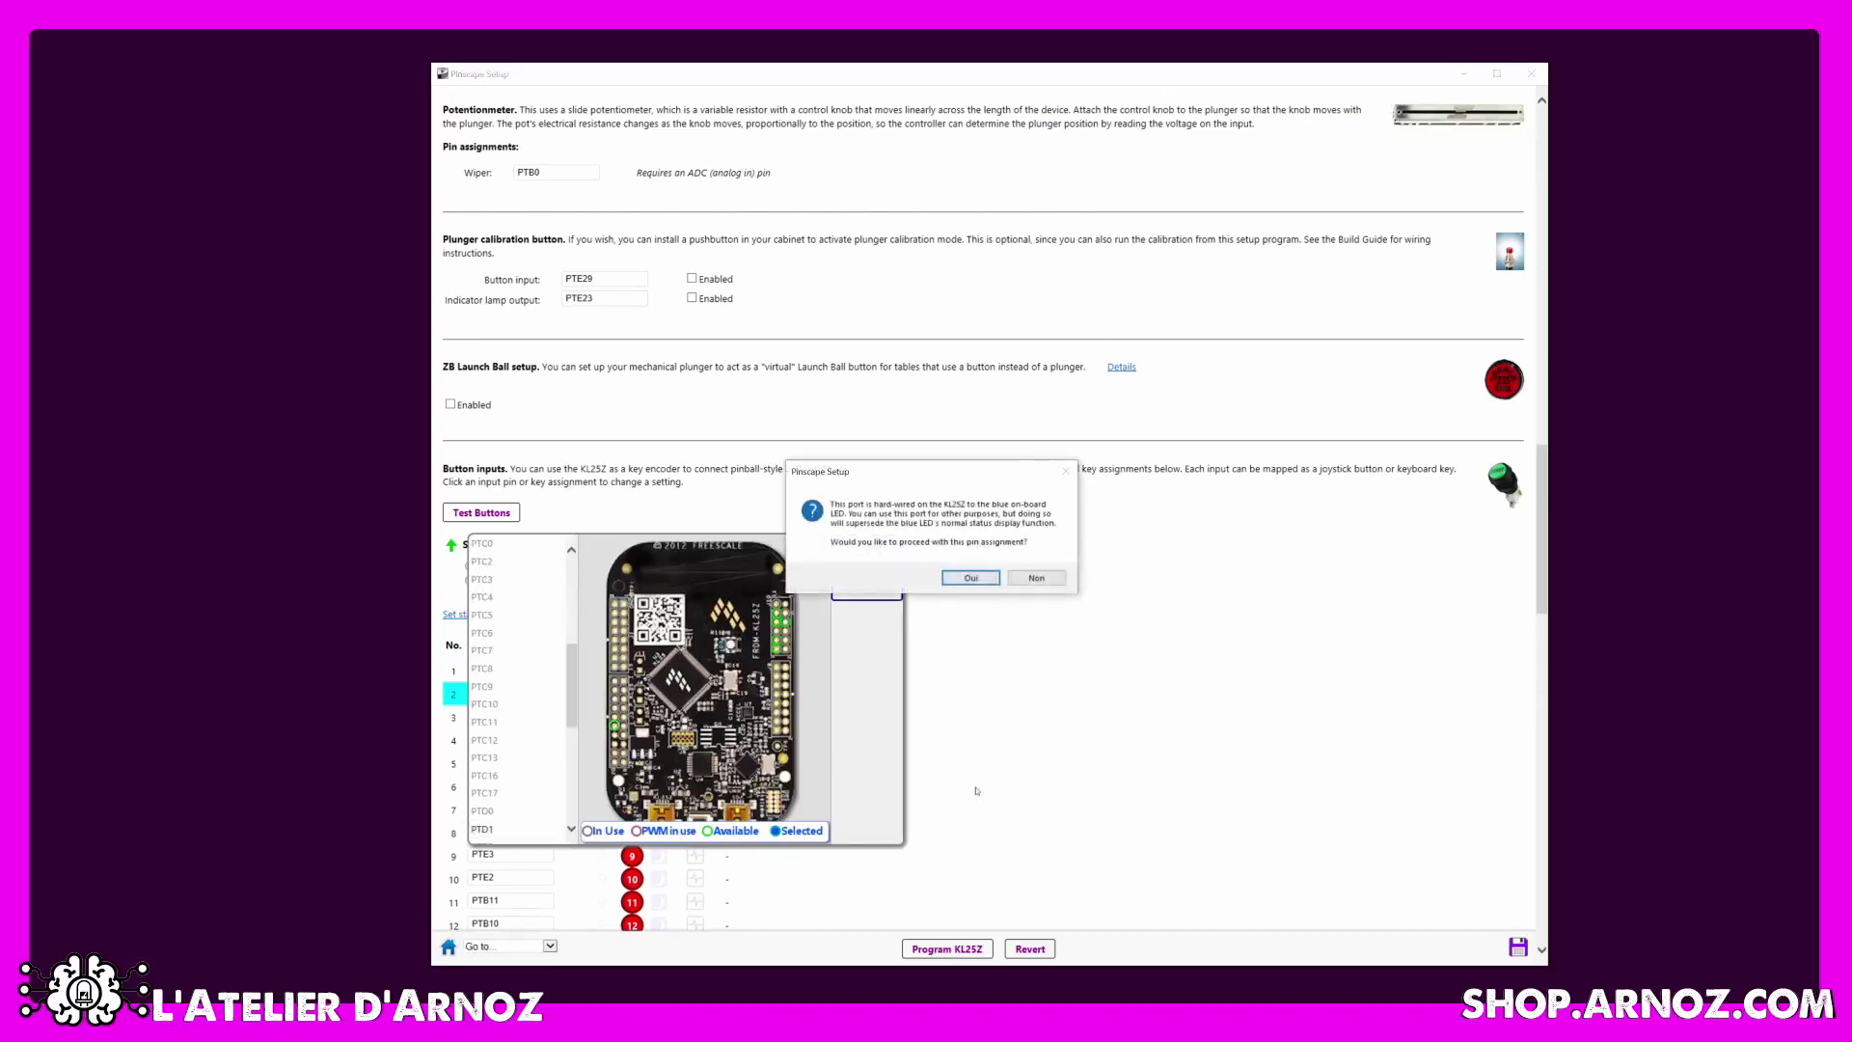
click(1037, 577)
scroll(521, 686, up, 2)
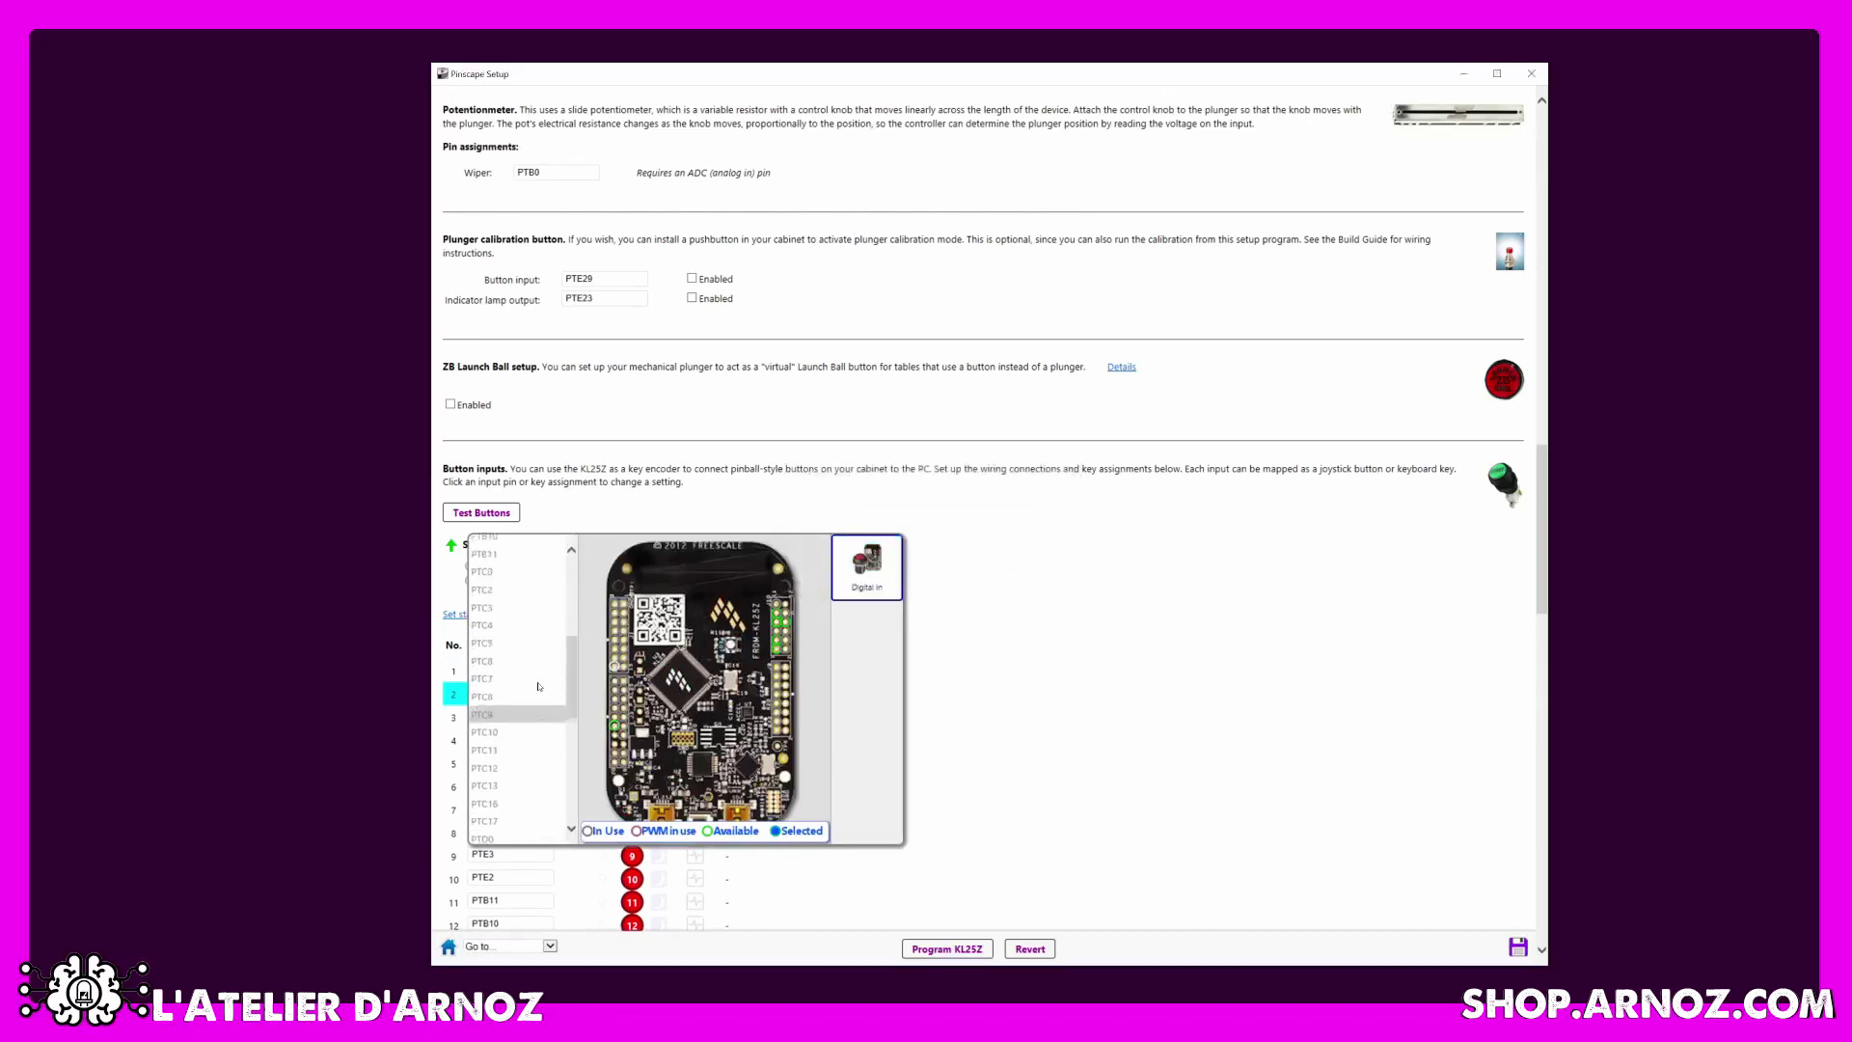
click(732, 643)
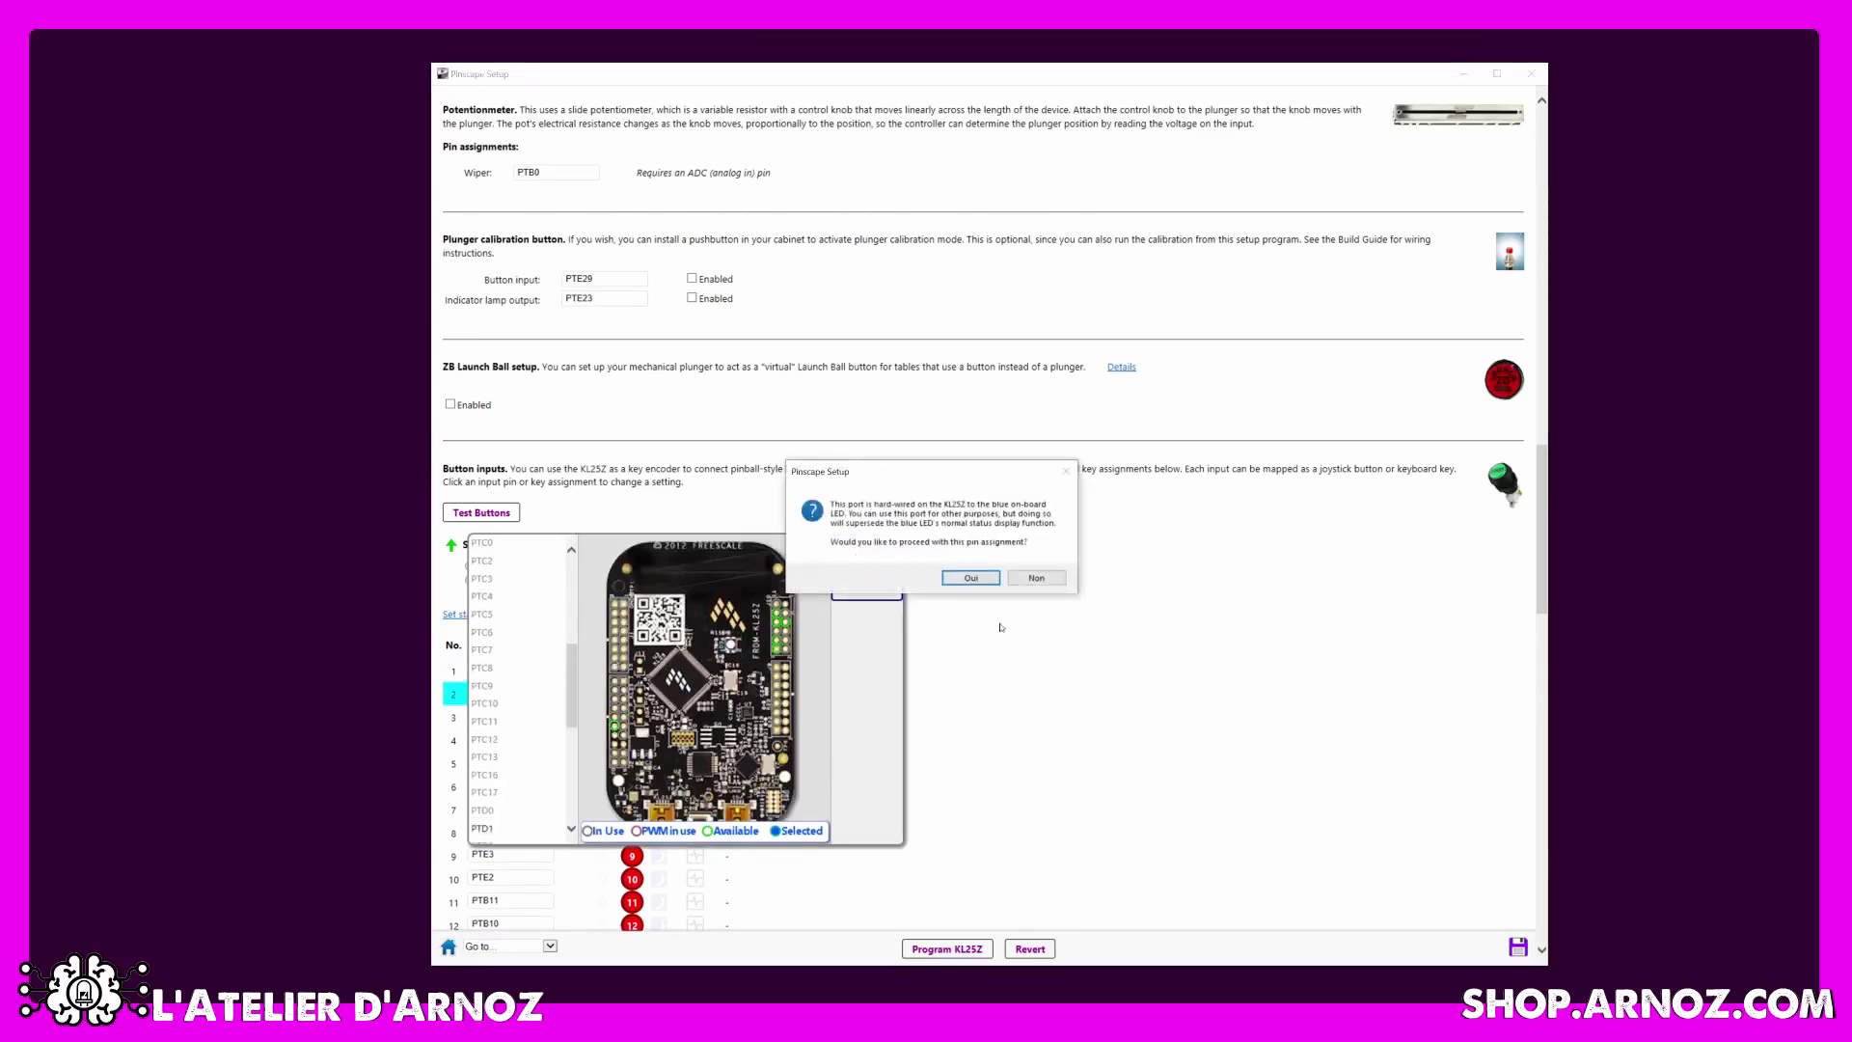
click(987, 581)
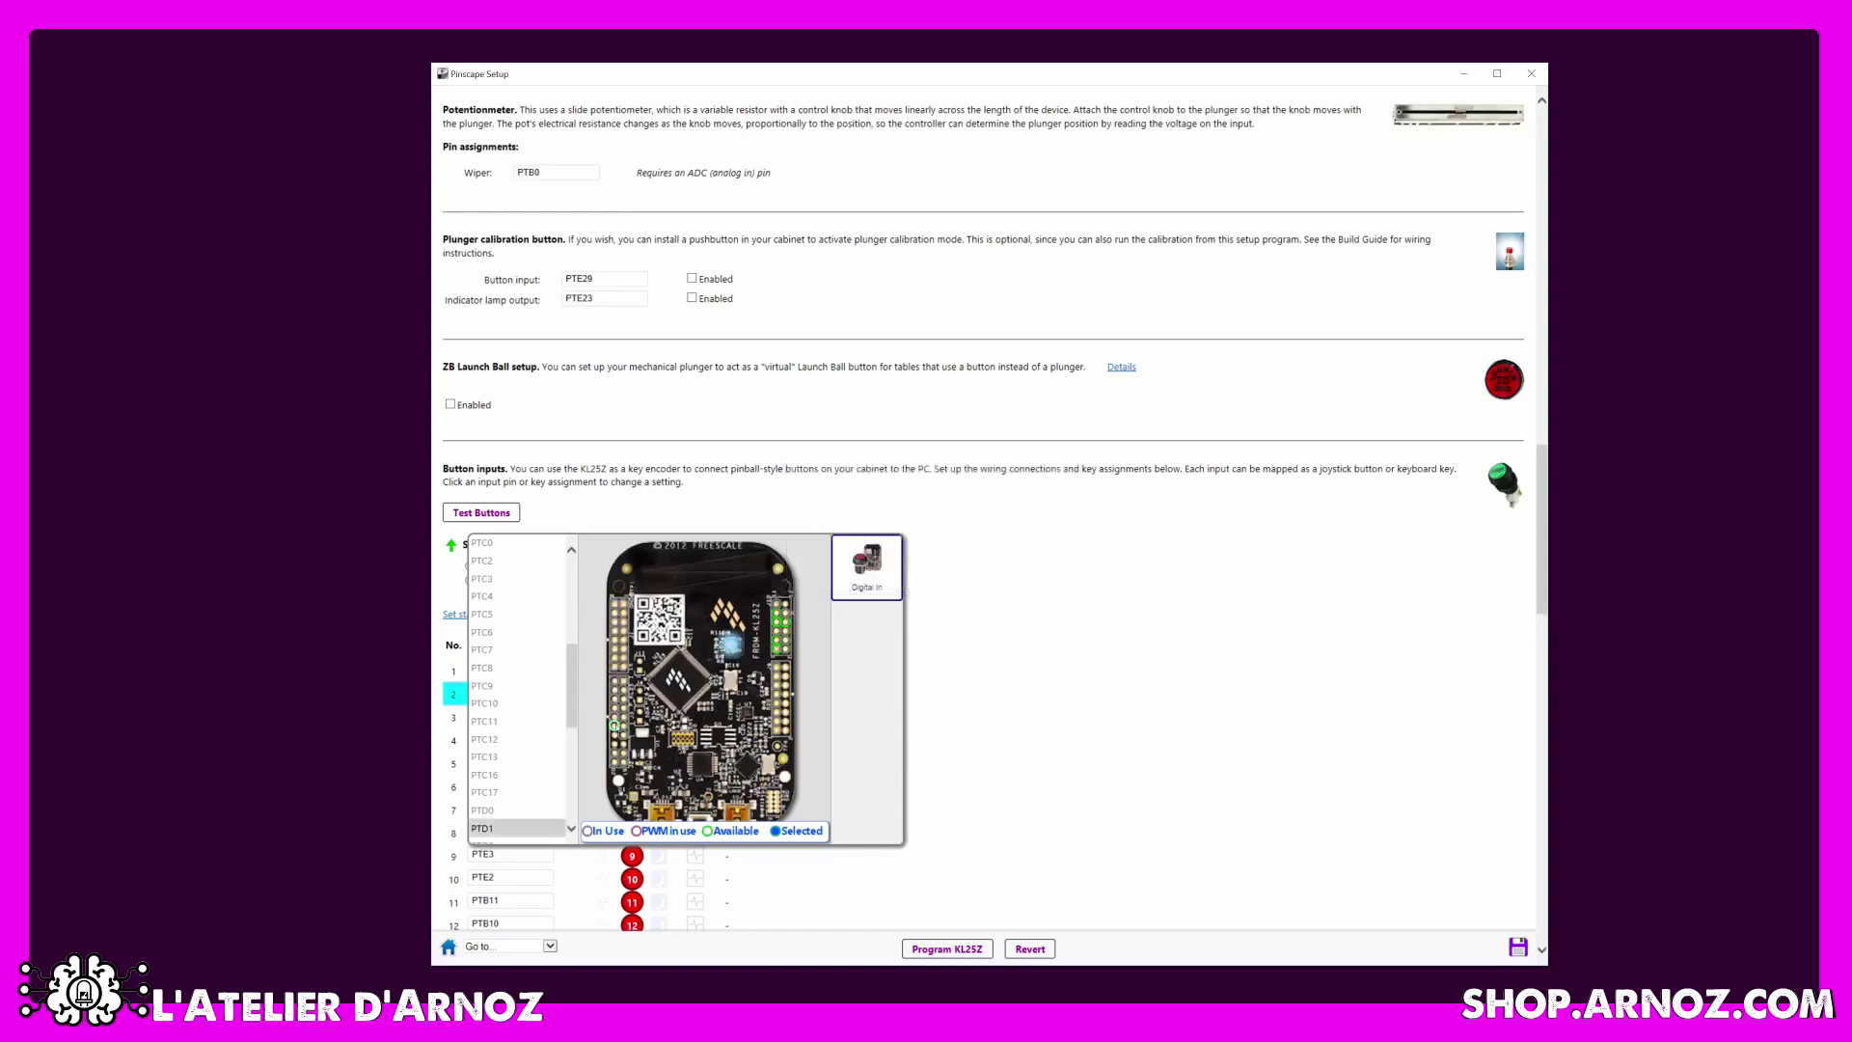
click(781, 620)
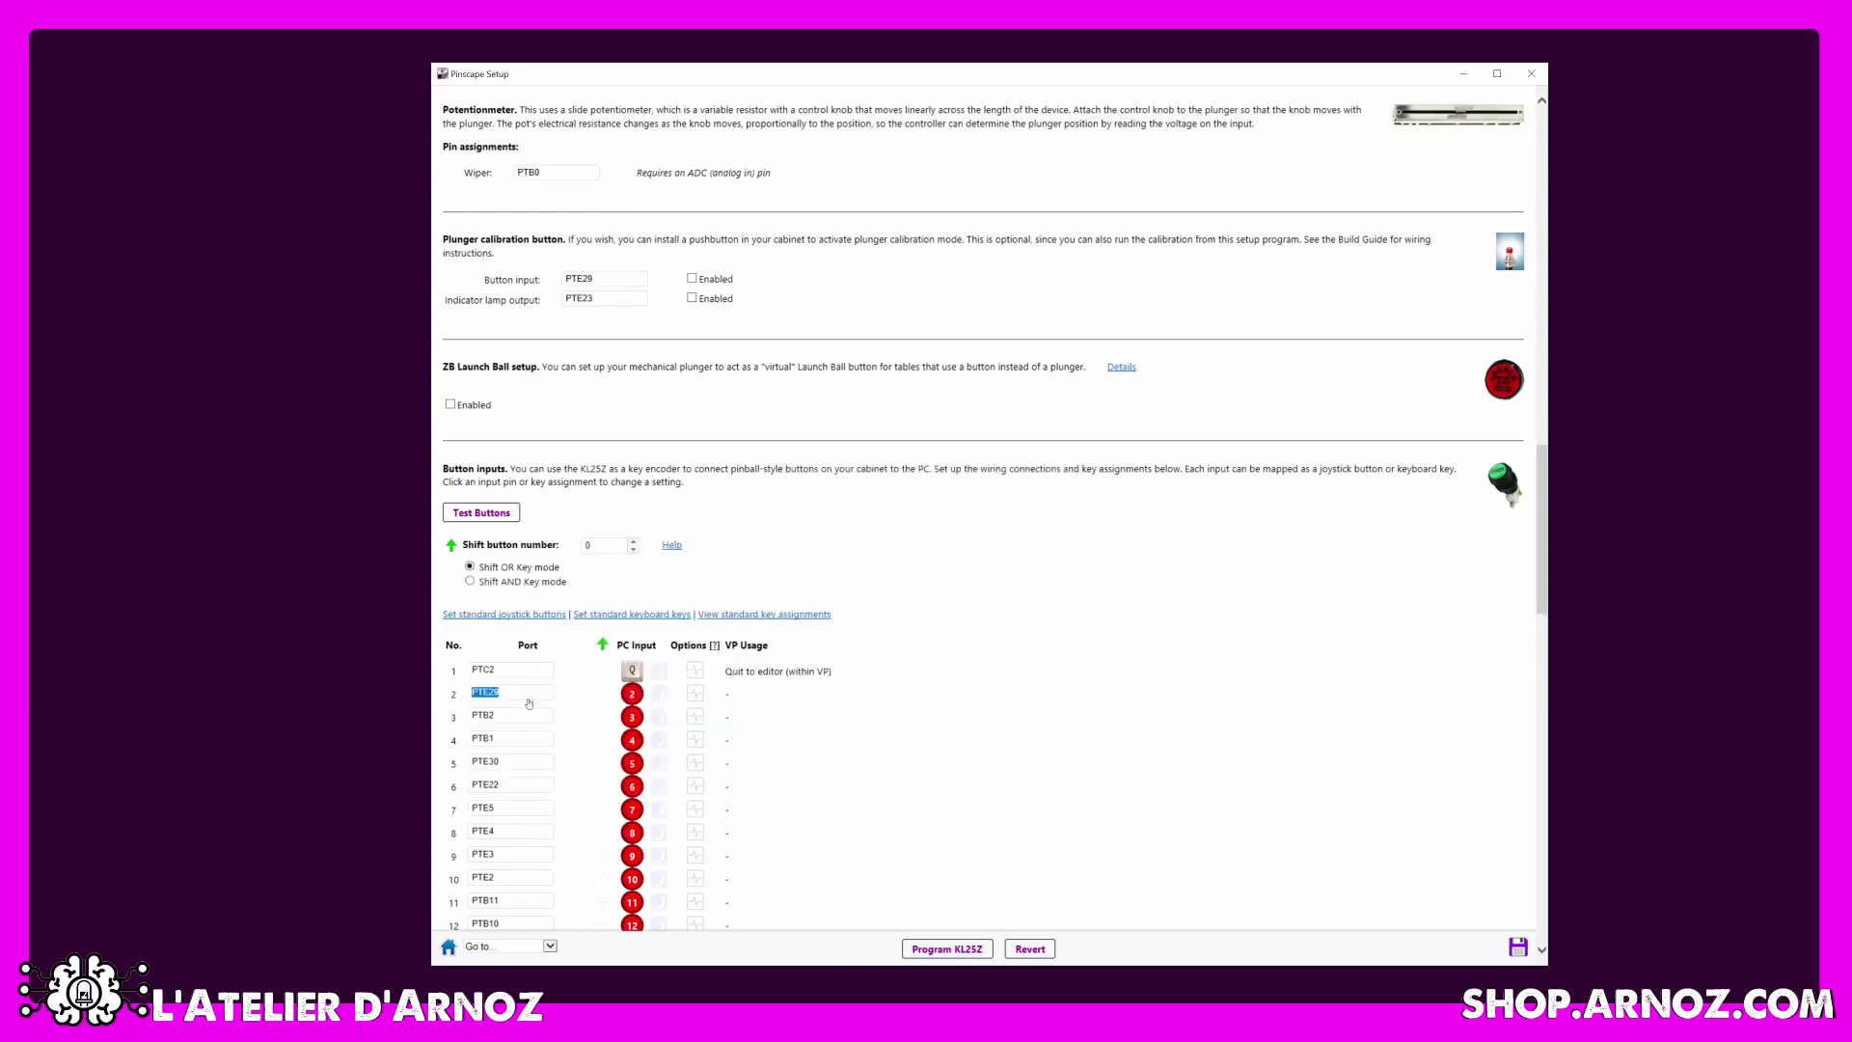
Map button input 2 to joystick button 3, and change it to the keyboard's Space key.
click(632, 694)
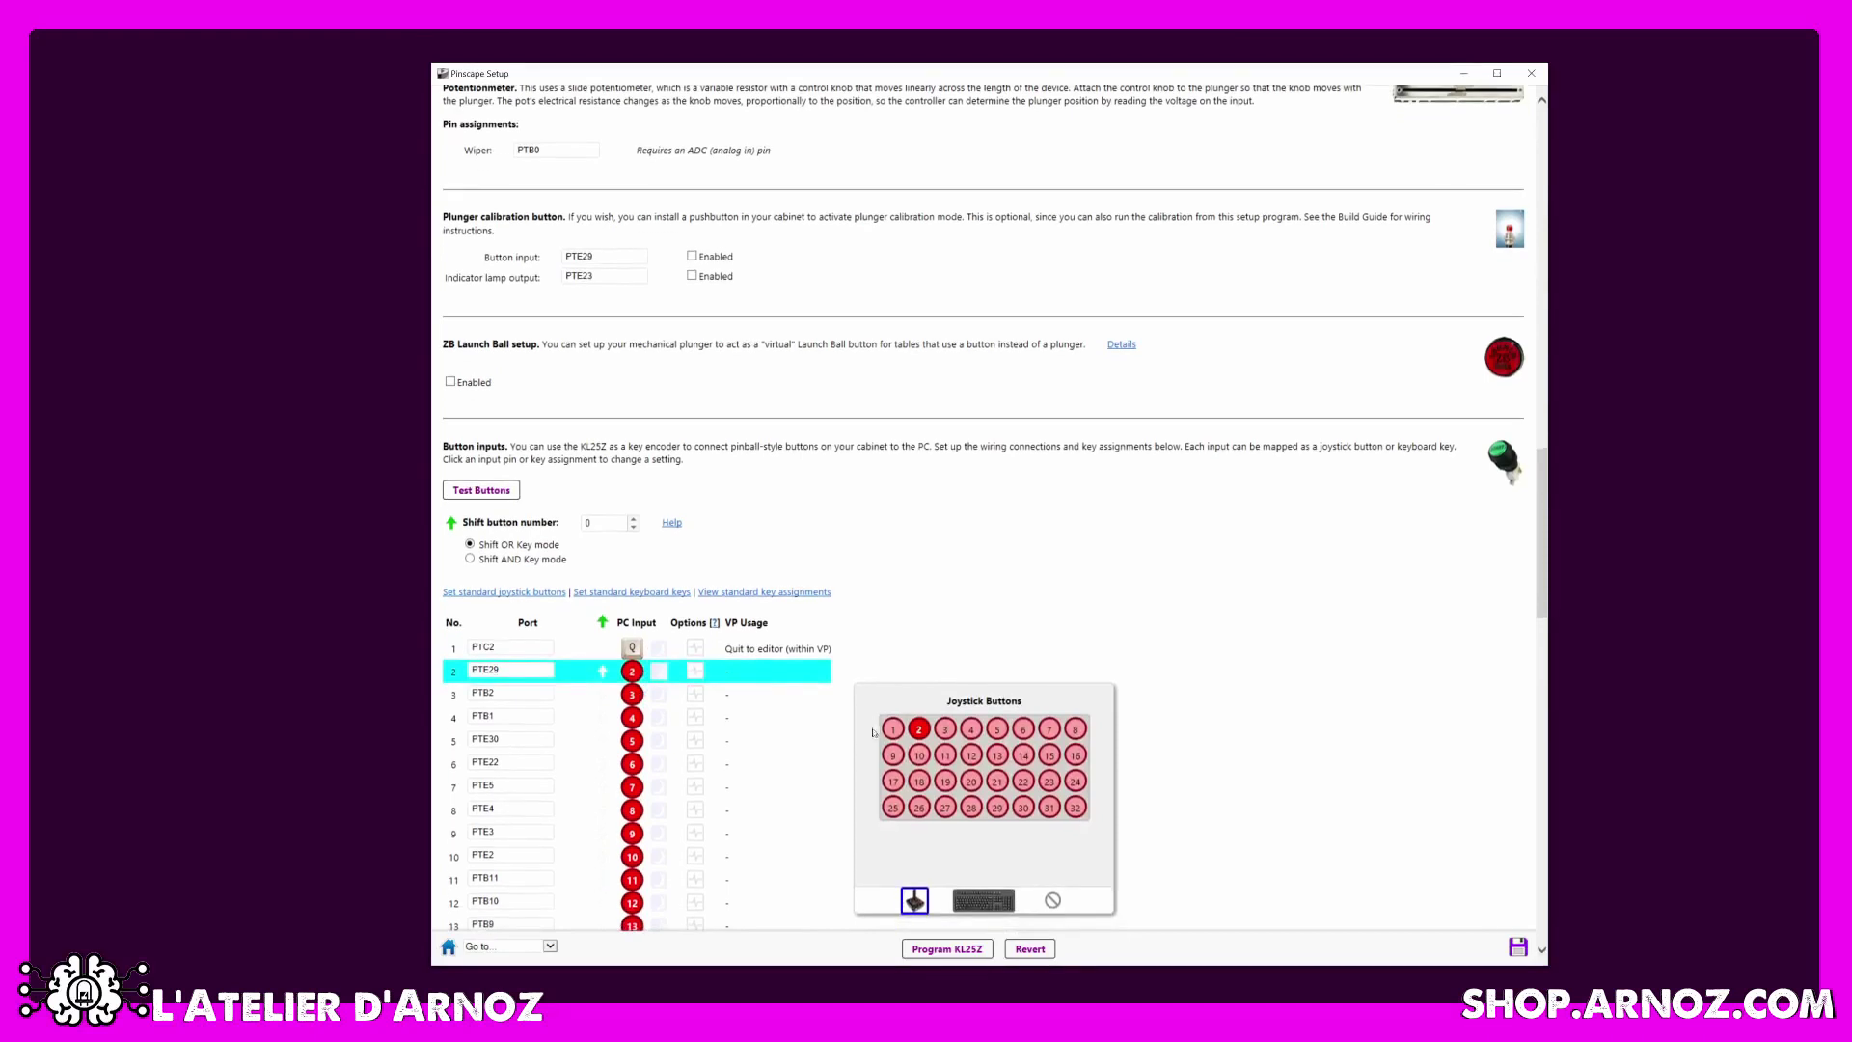
click(944, 730)
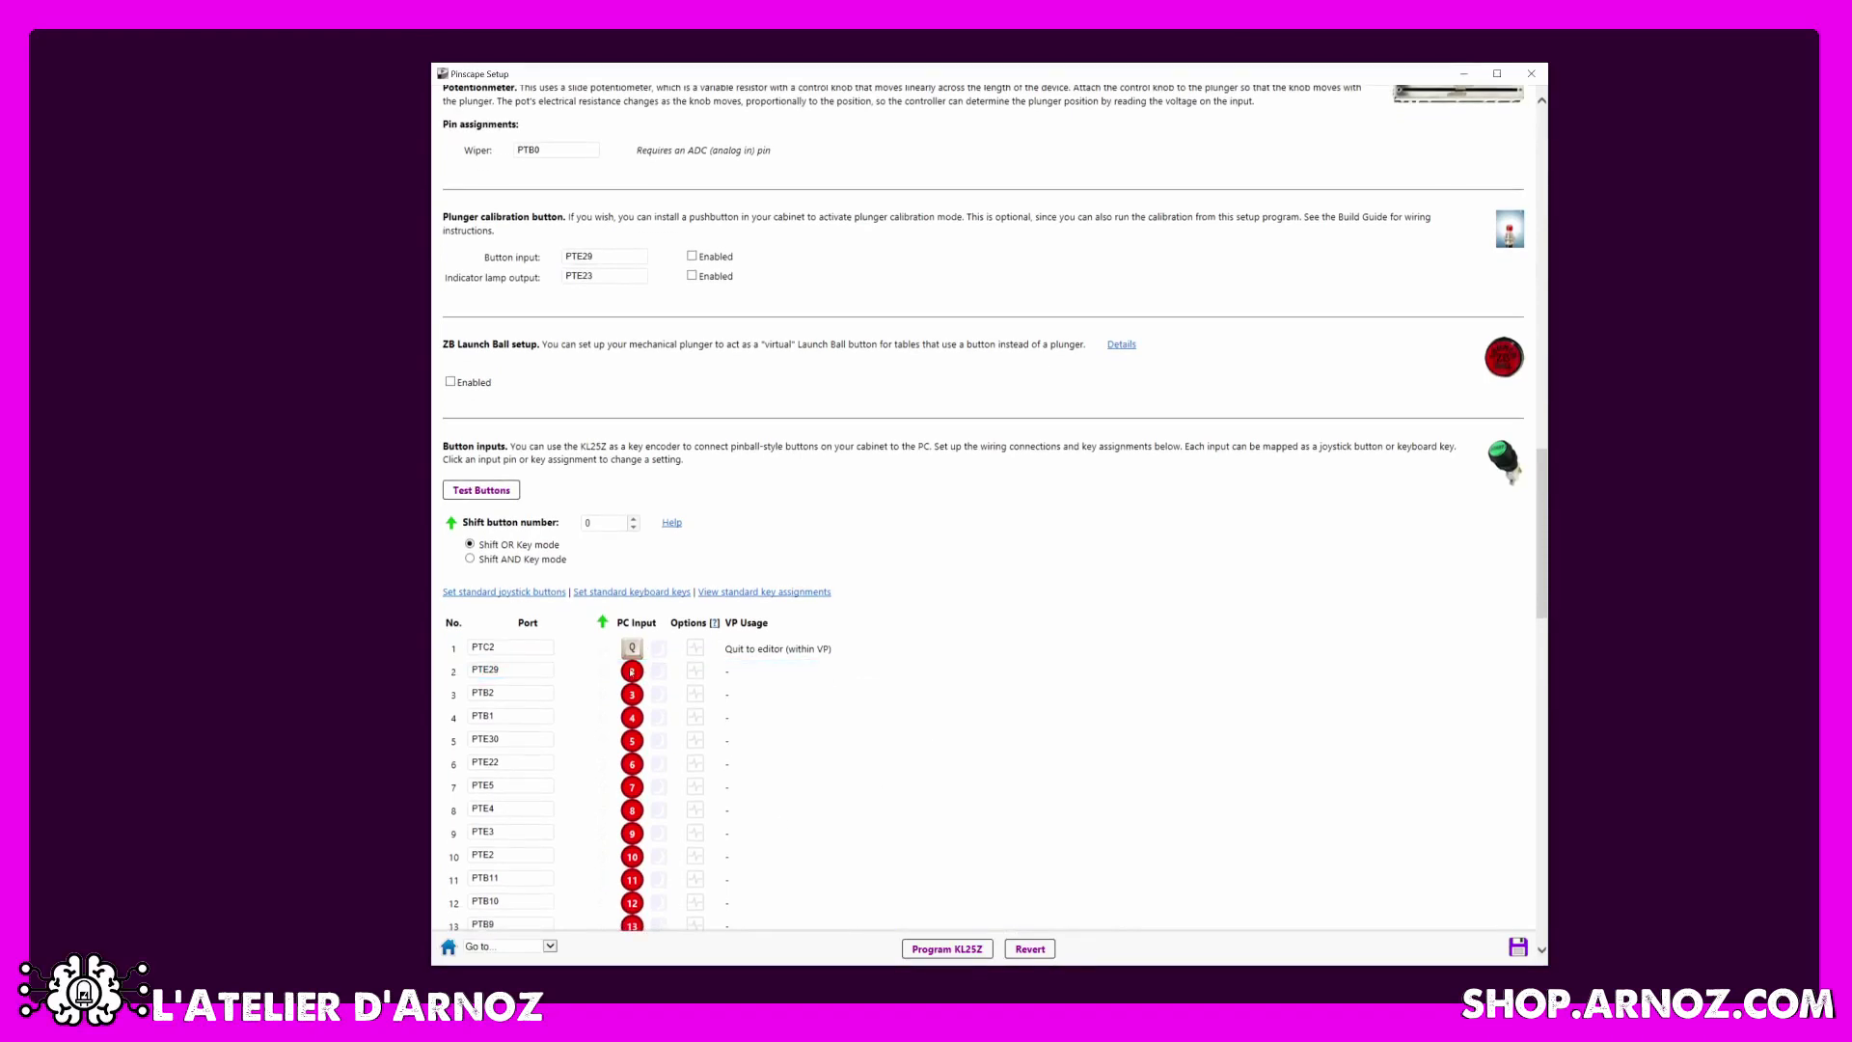
click(631, 672)
click(984, 900)
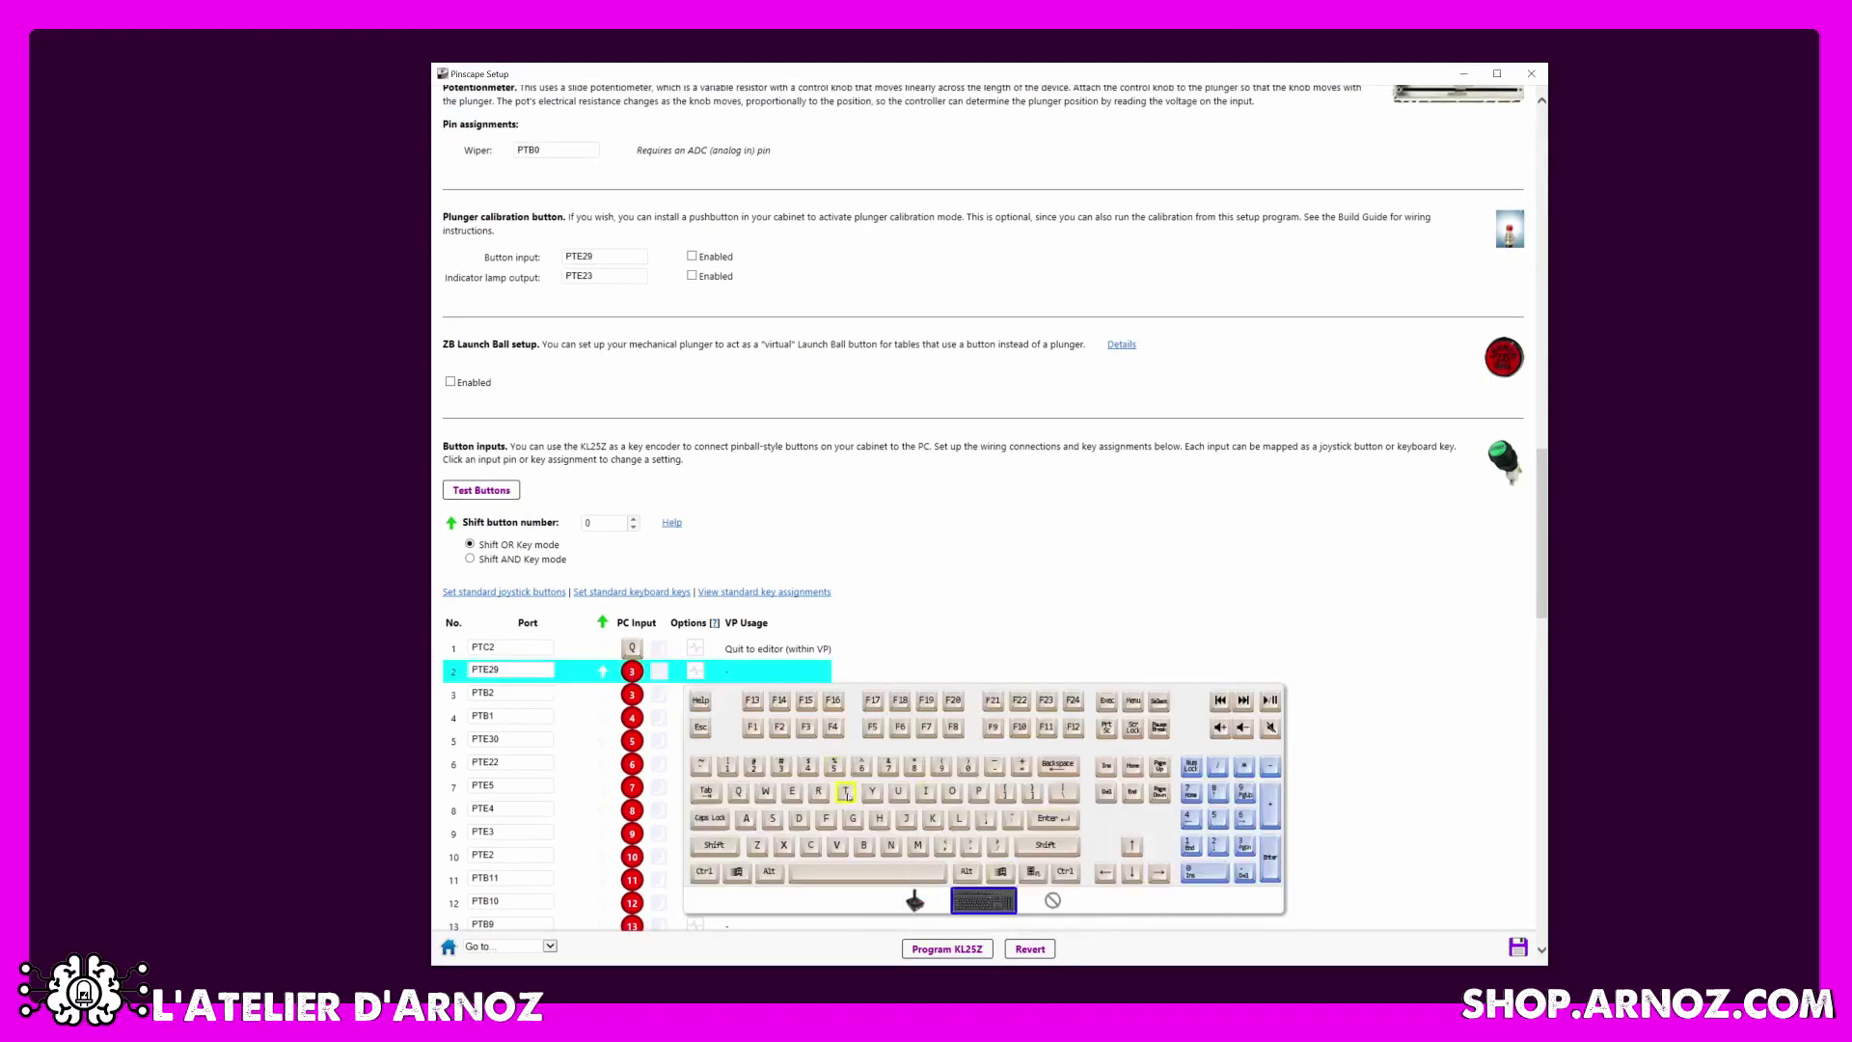
click(866, 872)
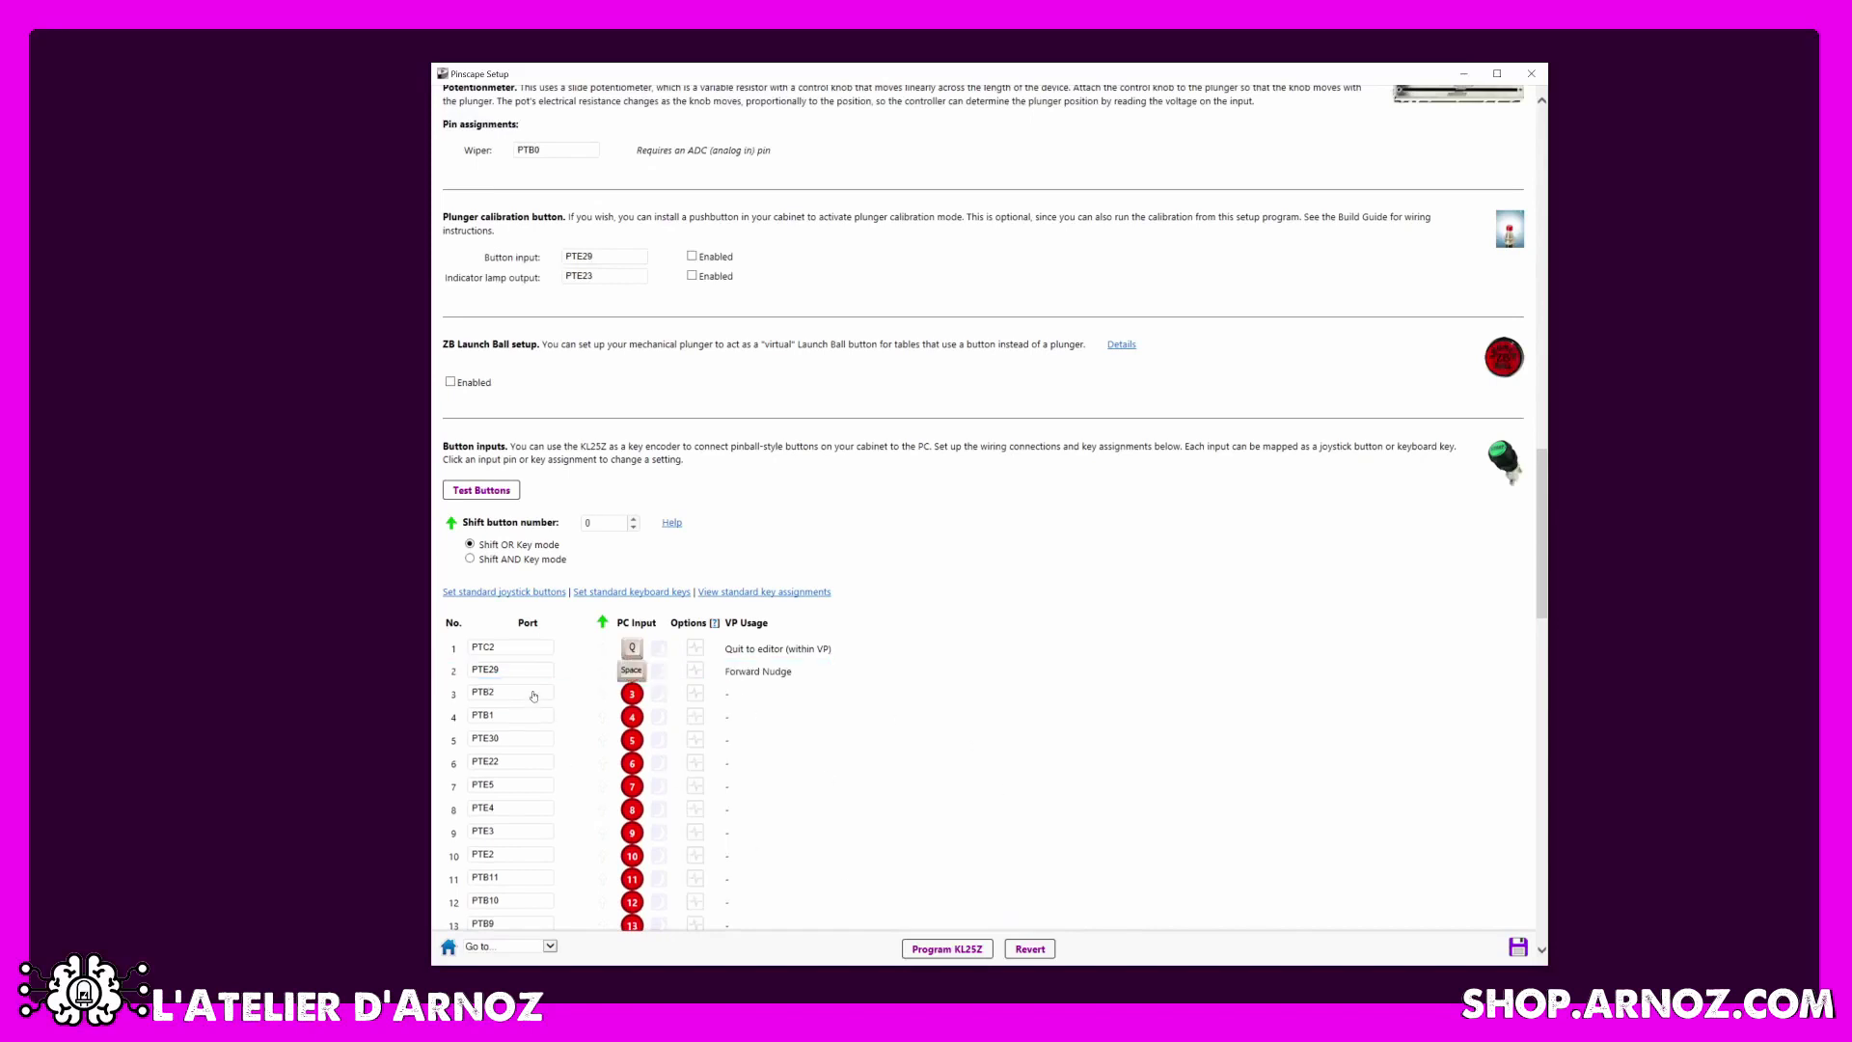
Map button input 3 to the left Shift key and button input 4 to the right Shift key.
click(632, 694)
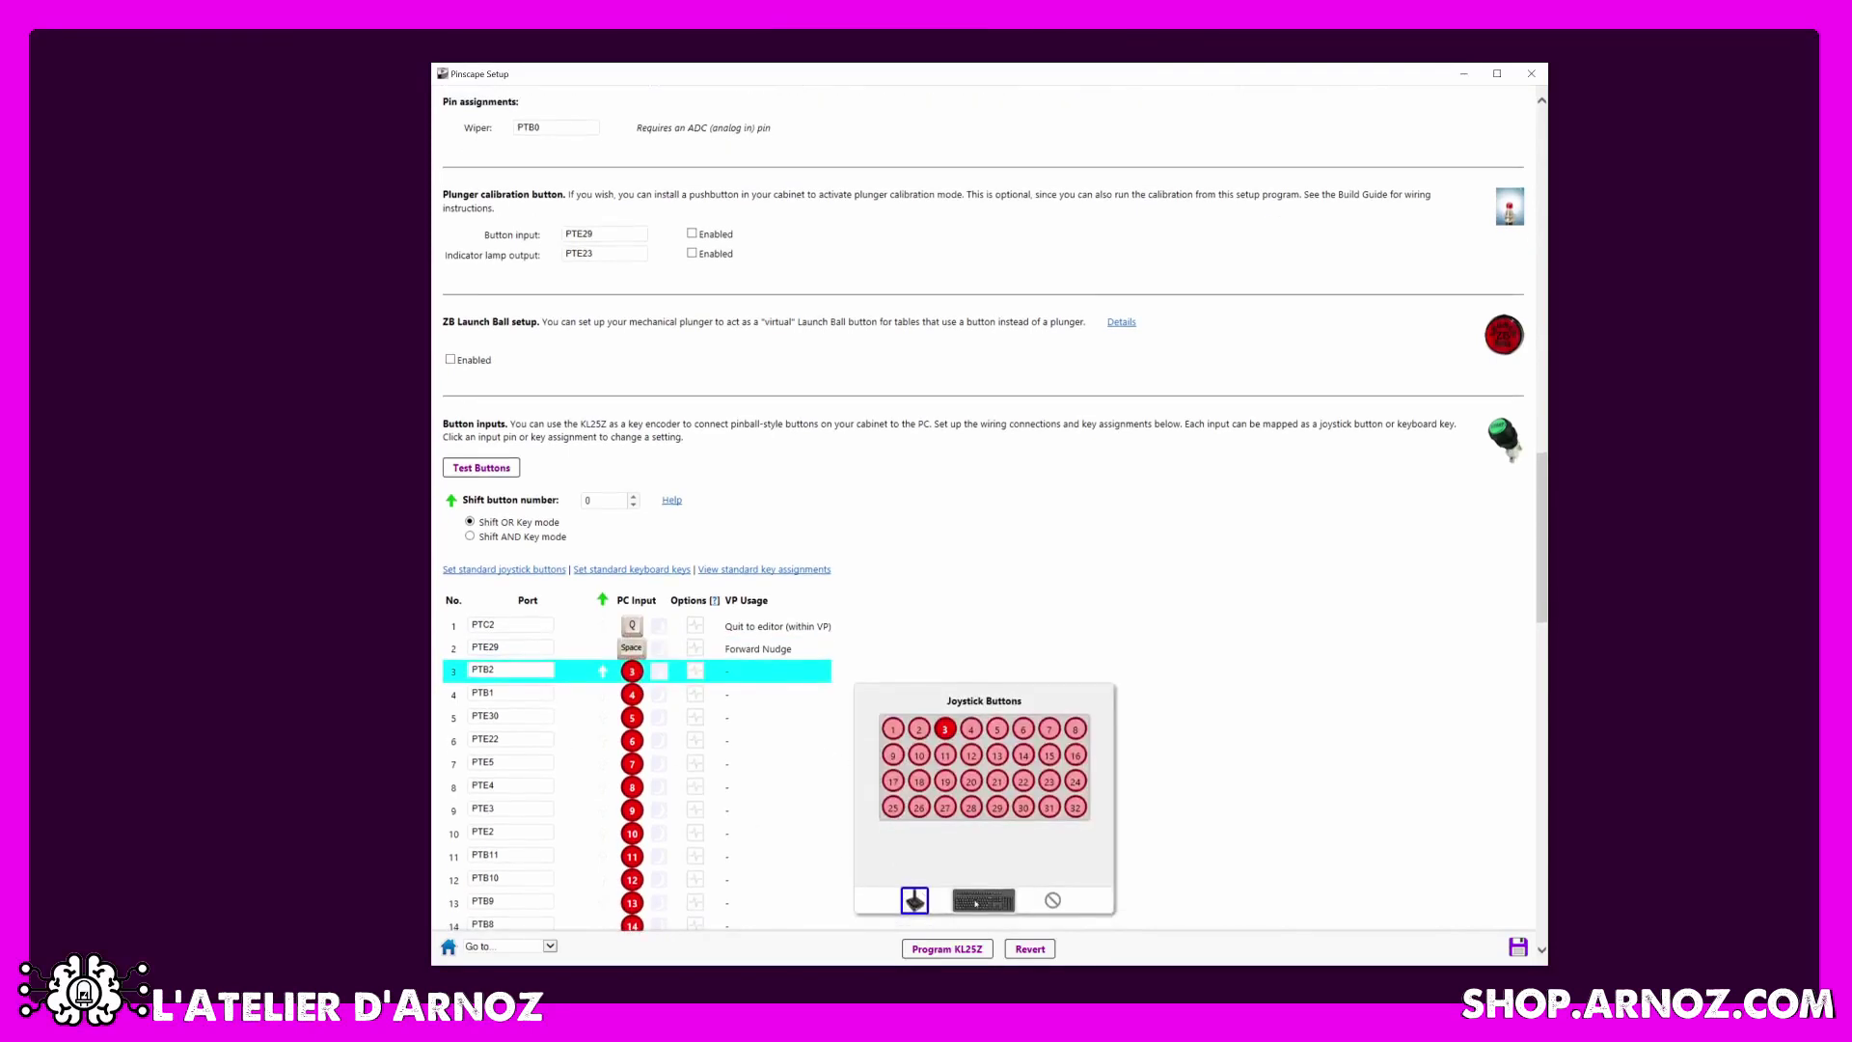
click(976, 904)
click(708, 845)
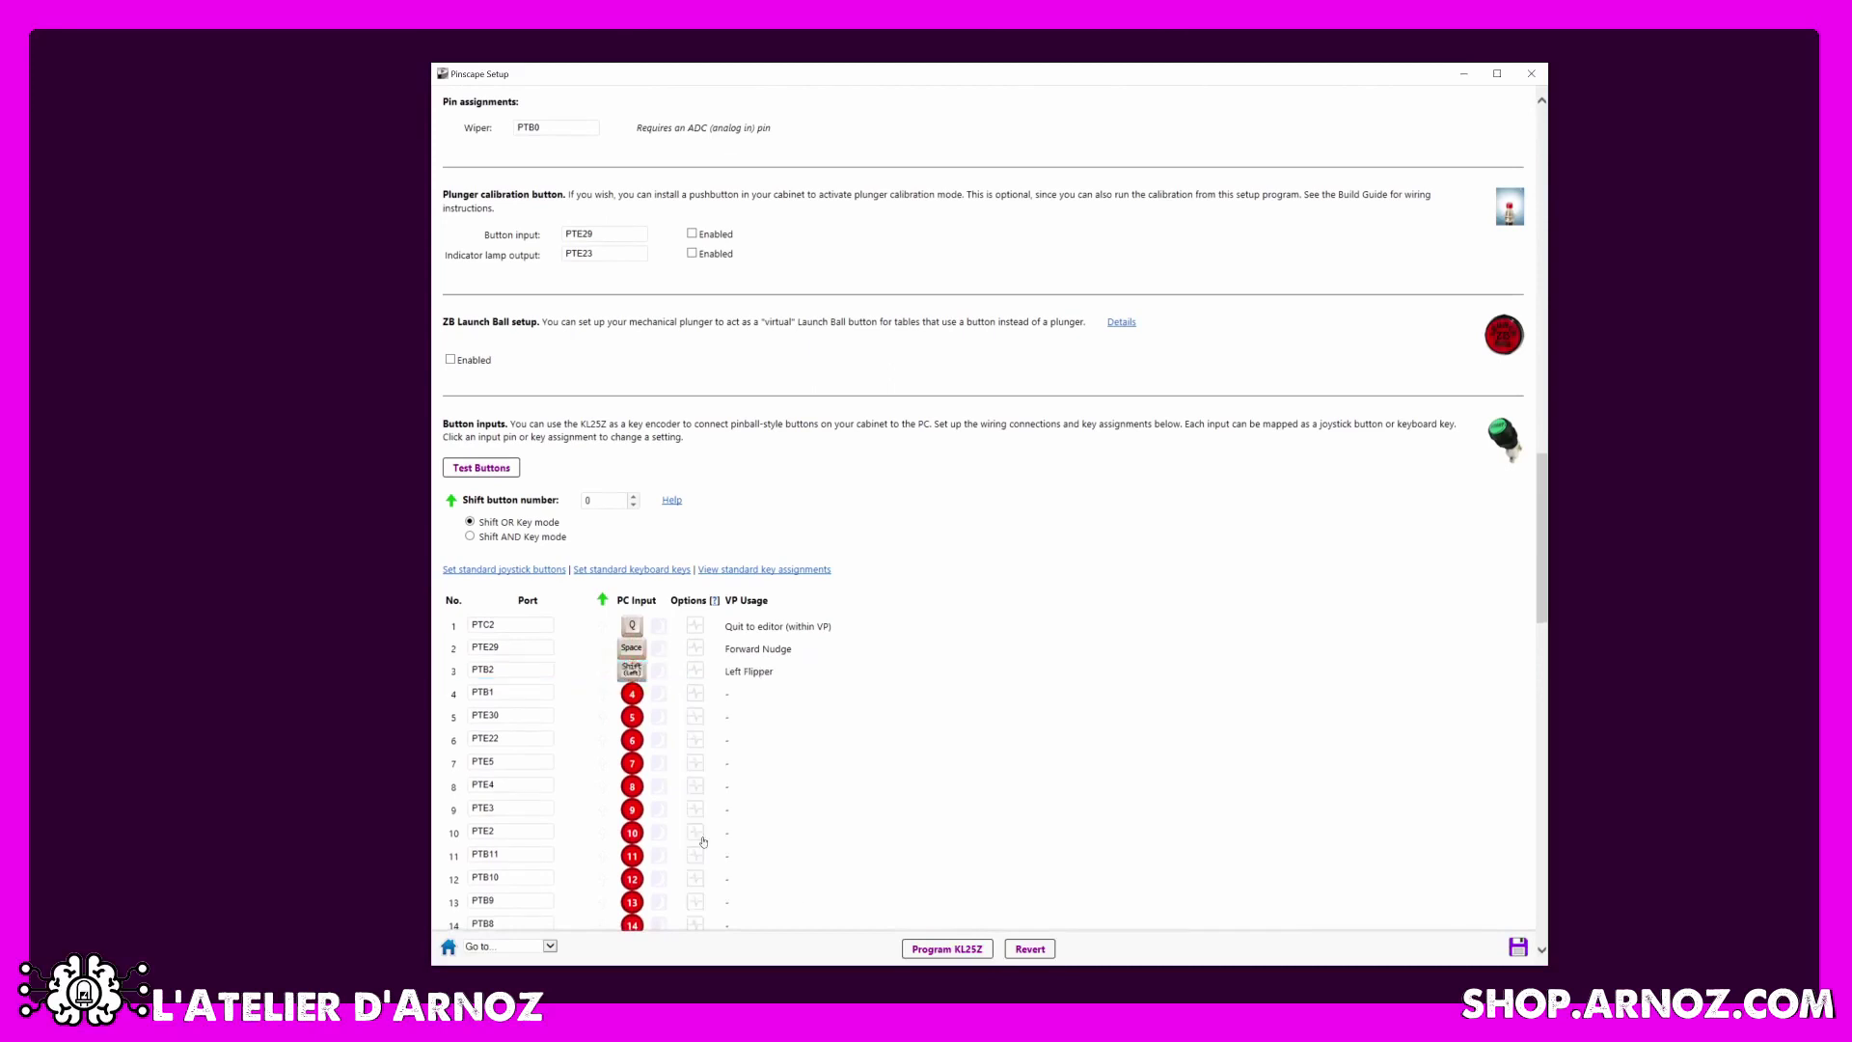
click(632, 694)
click(984, 901)
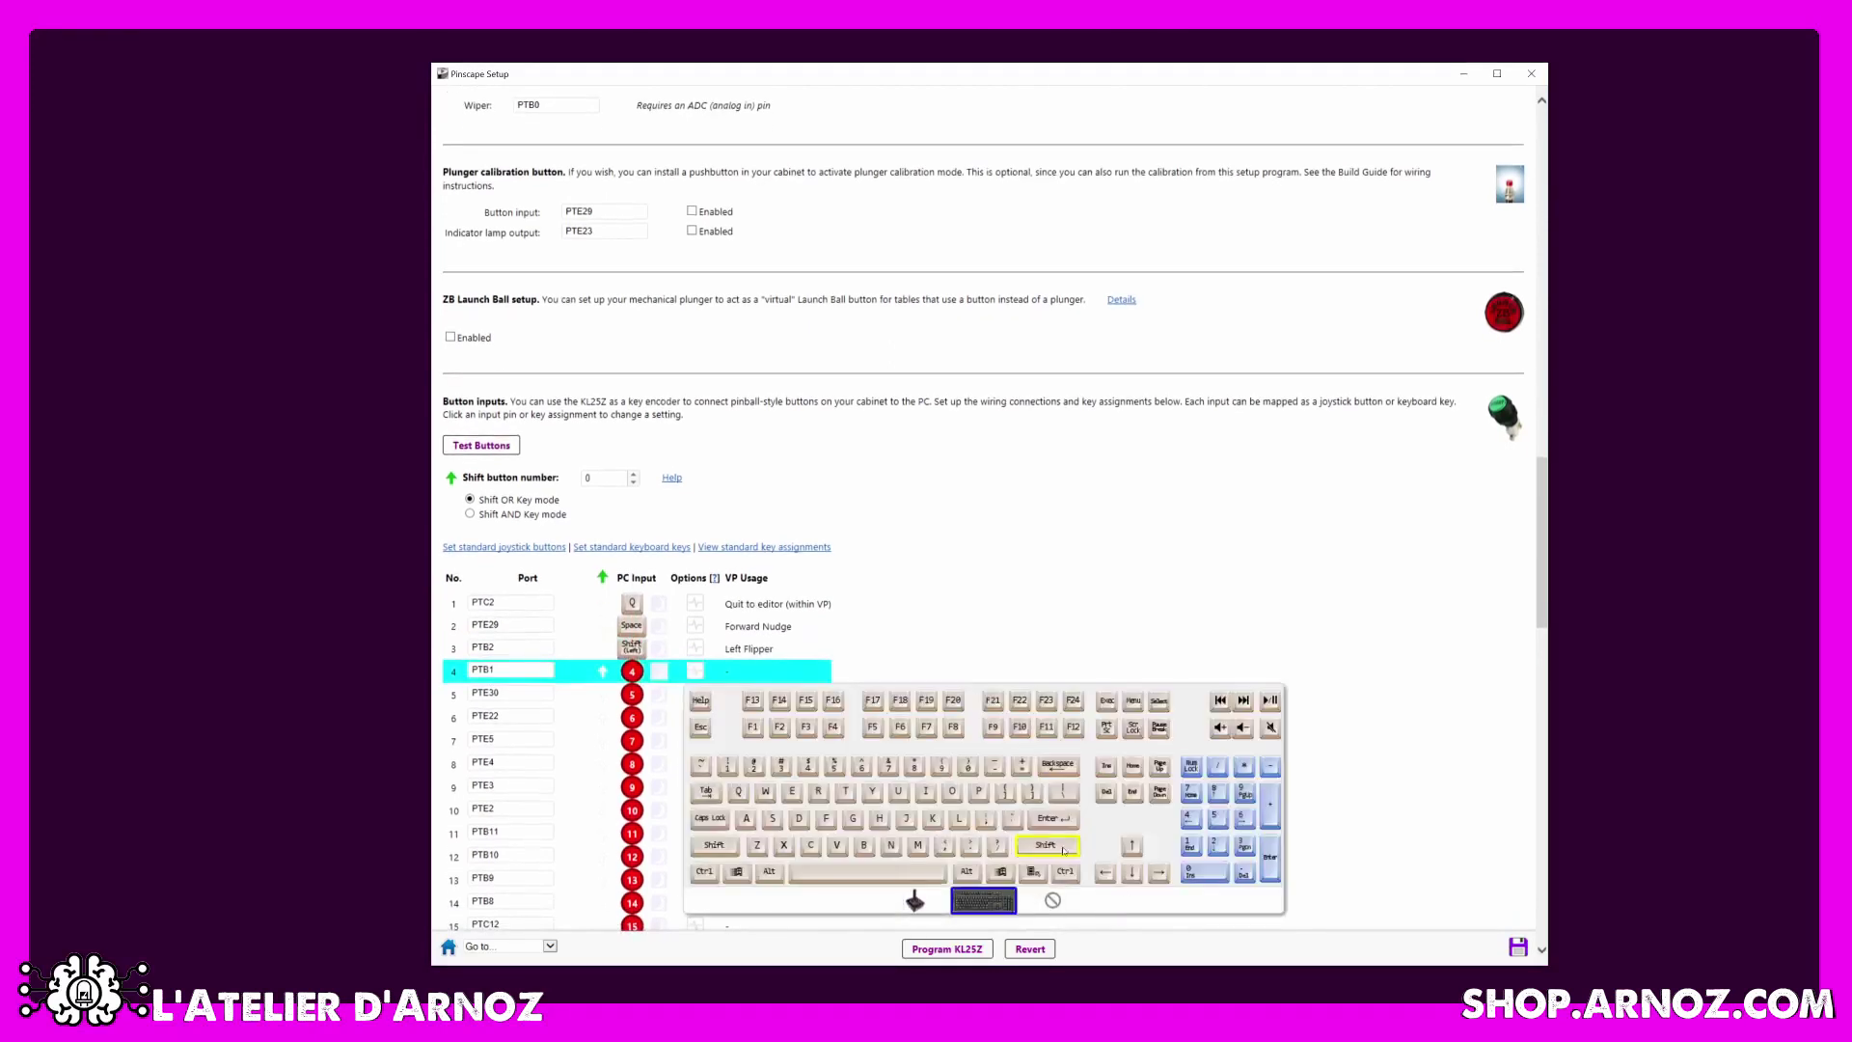
click(1055, 849)
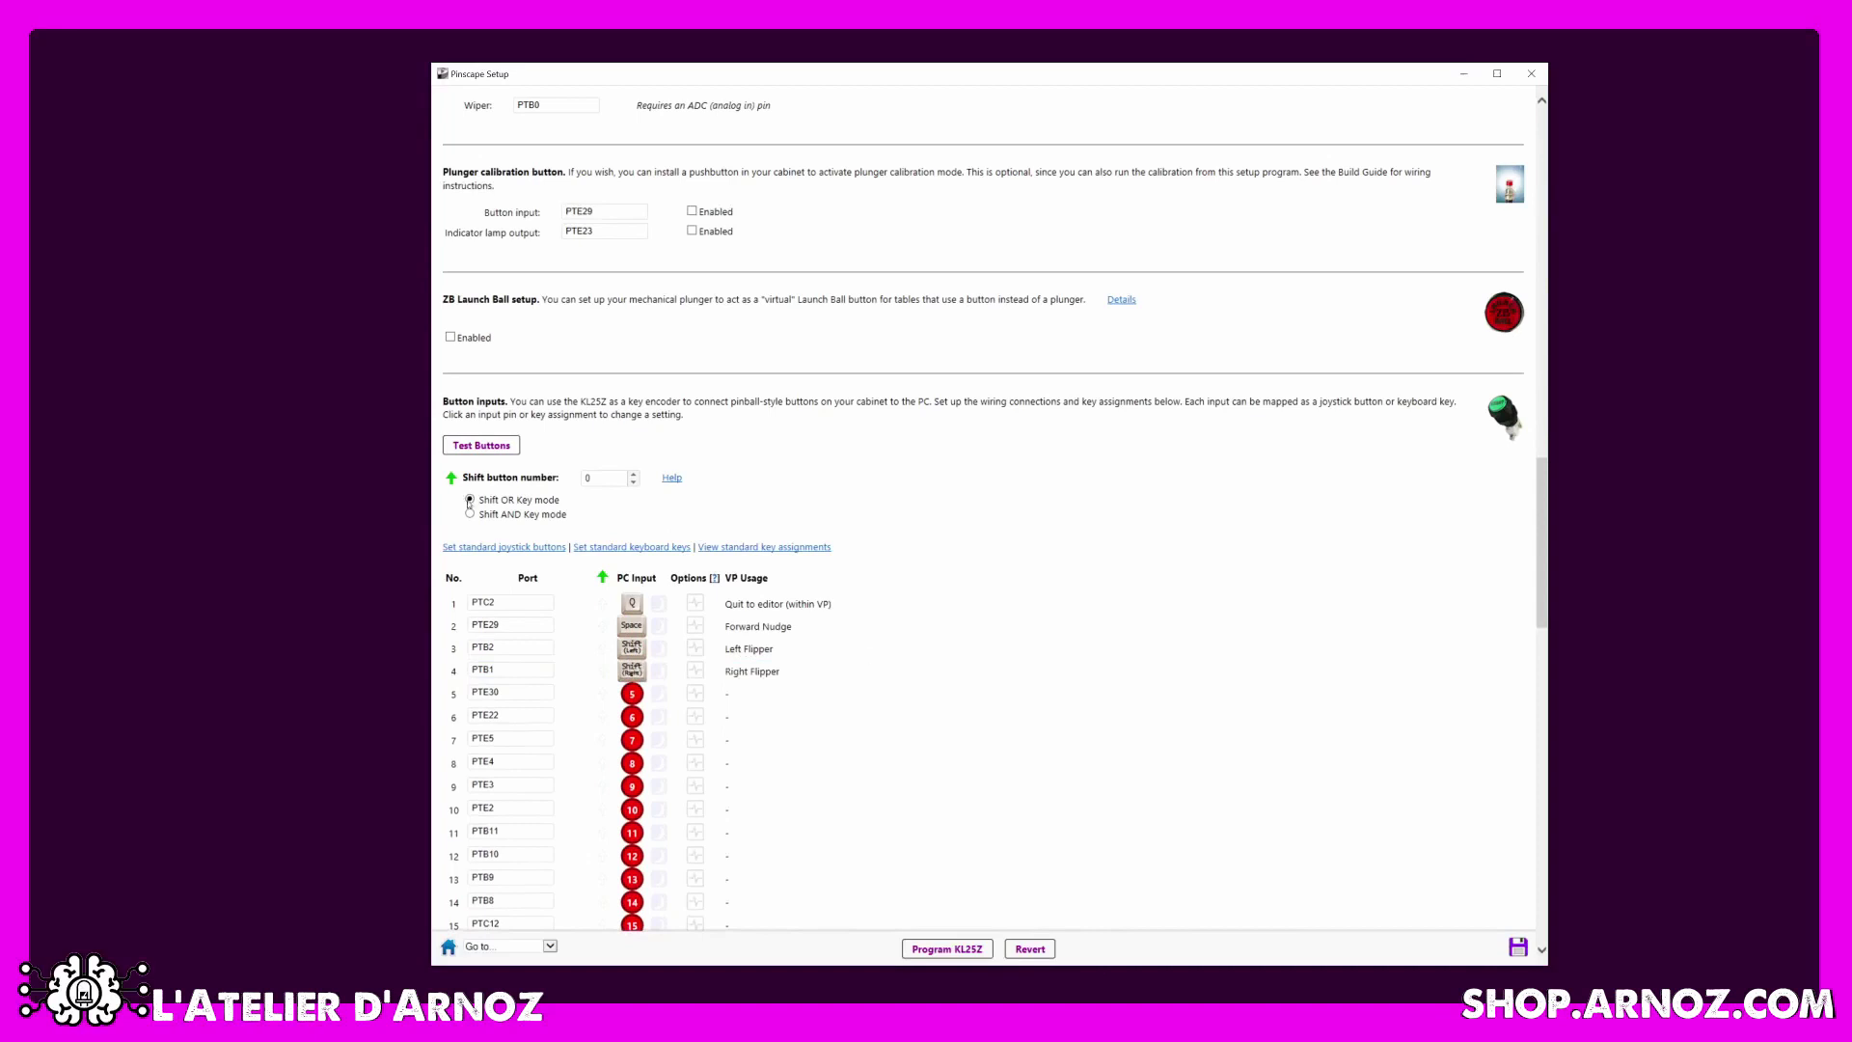
Replace the key assignments of inputs 1-24 with the standard joystick buttons 1-24.
click(512, 547)
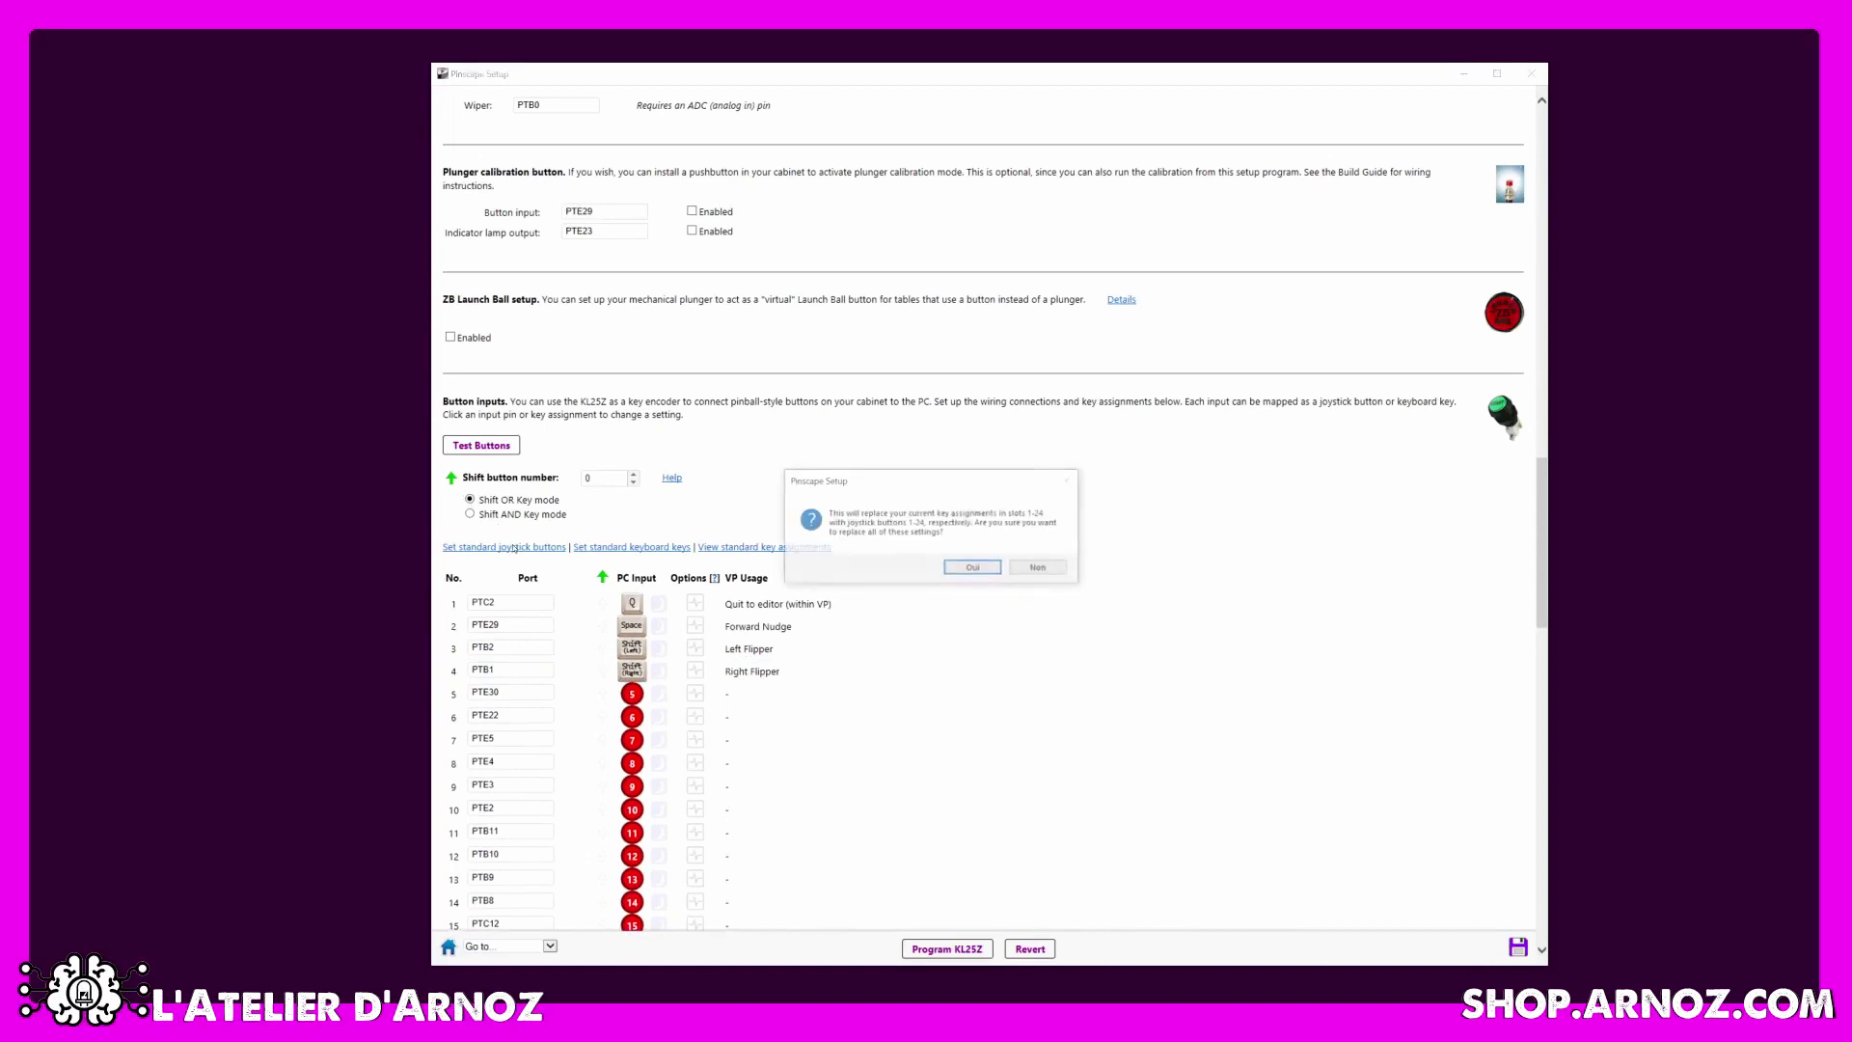
click(974, 568)
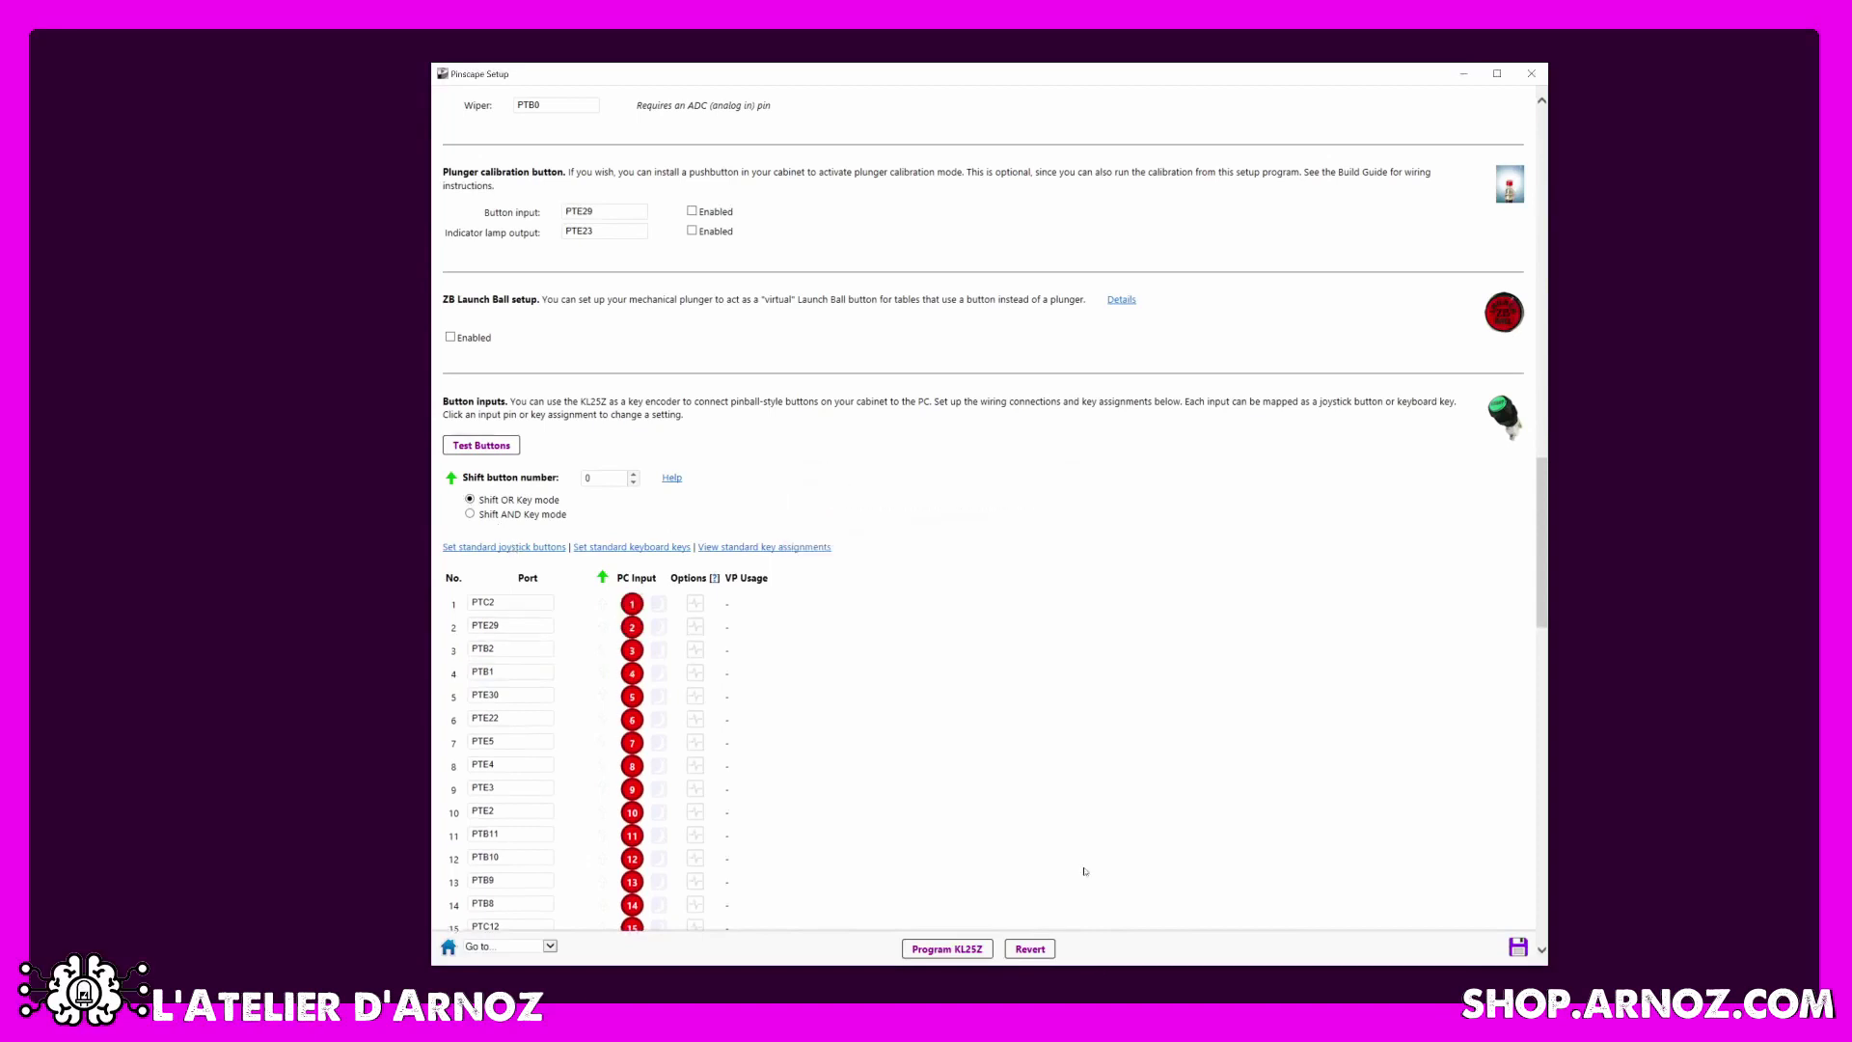
Replace the button key assignments with the standard keyboard keys, and change button input 6 to the numeric keypad's Enter key.
click(632, 547)
click(975, 568)
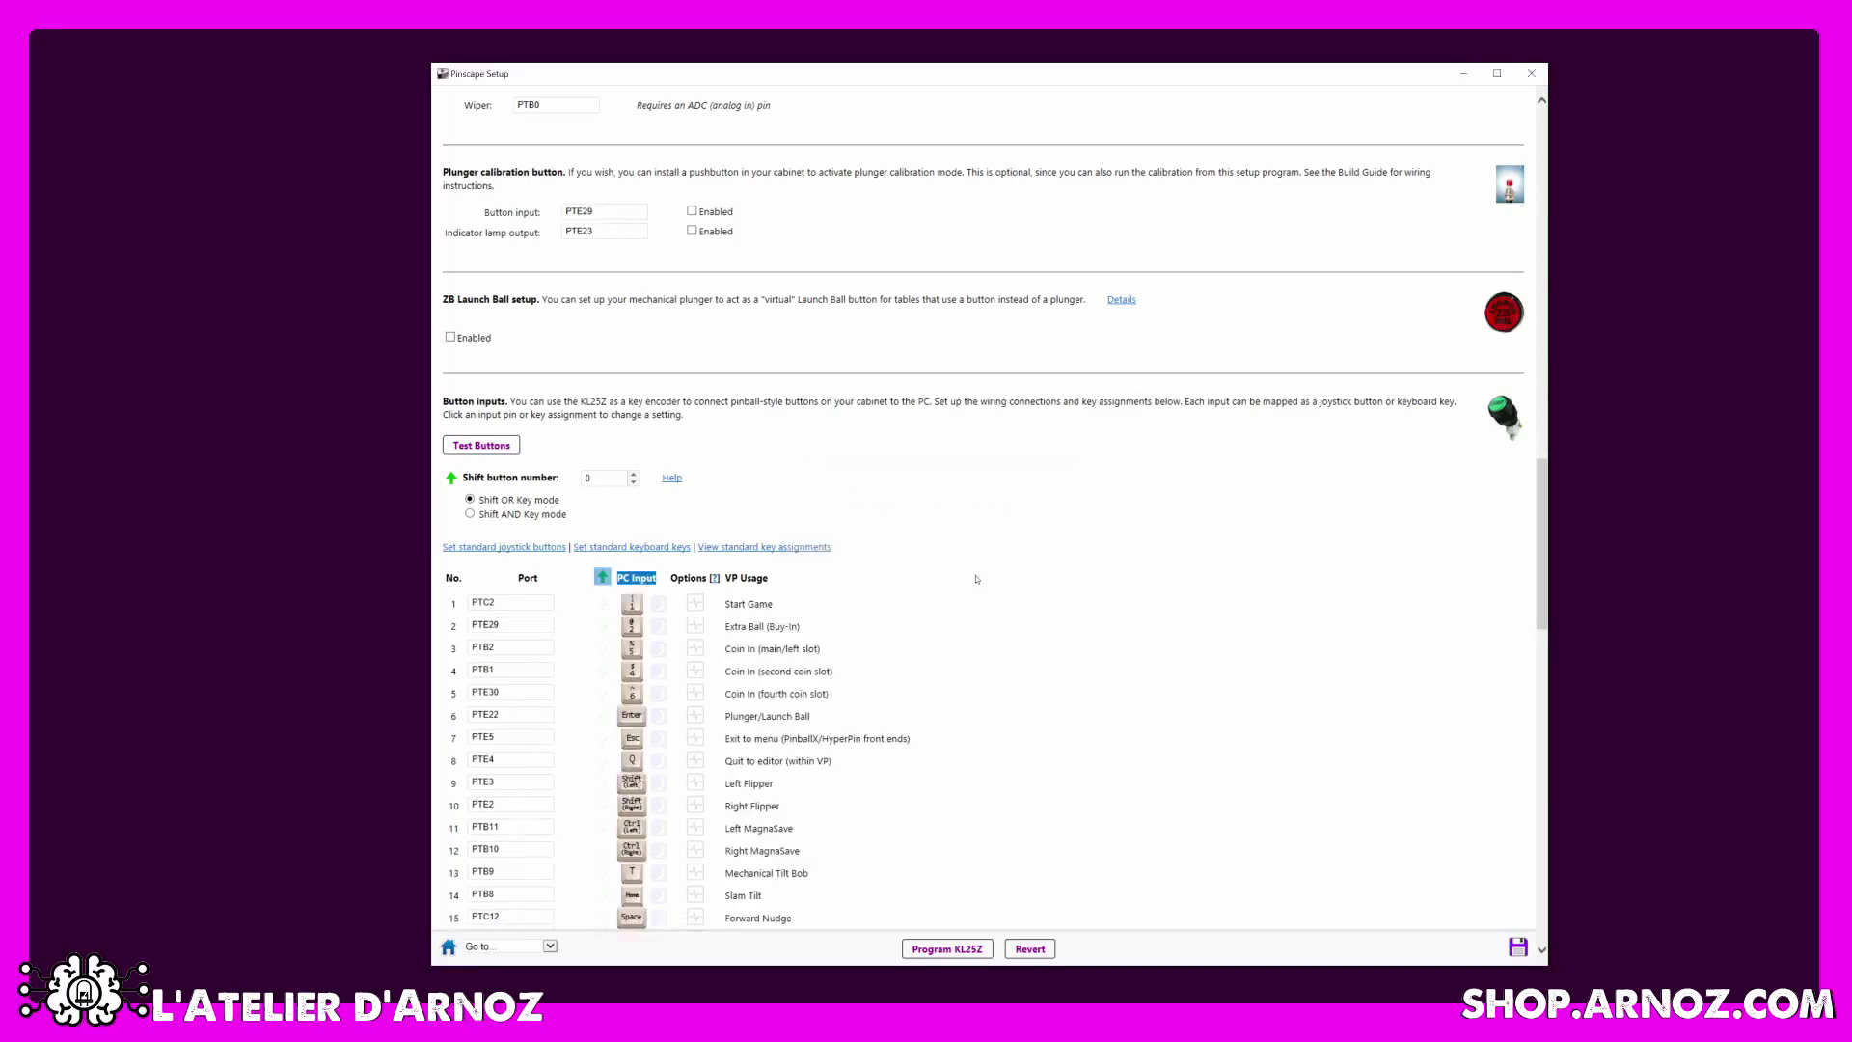
scroll(636, 675, down, 5)
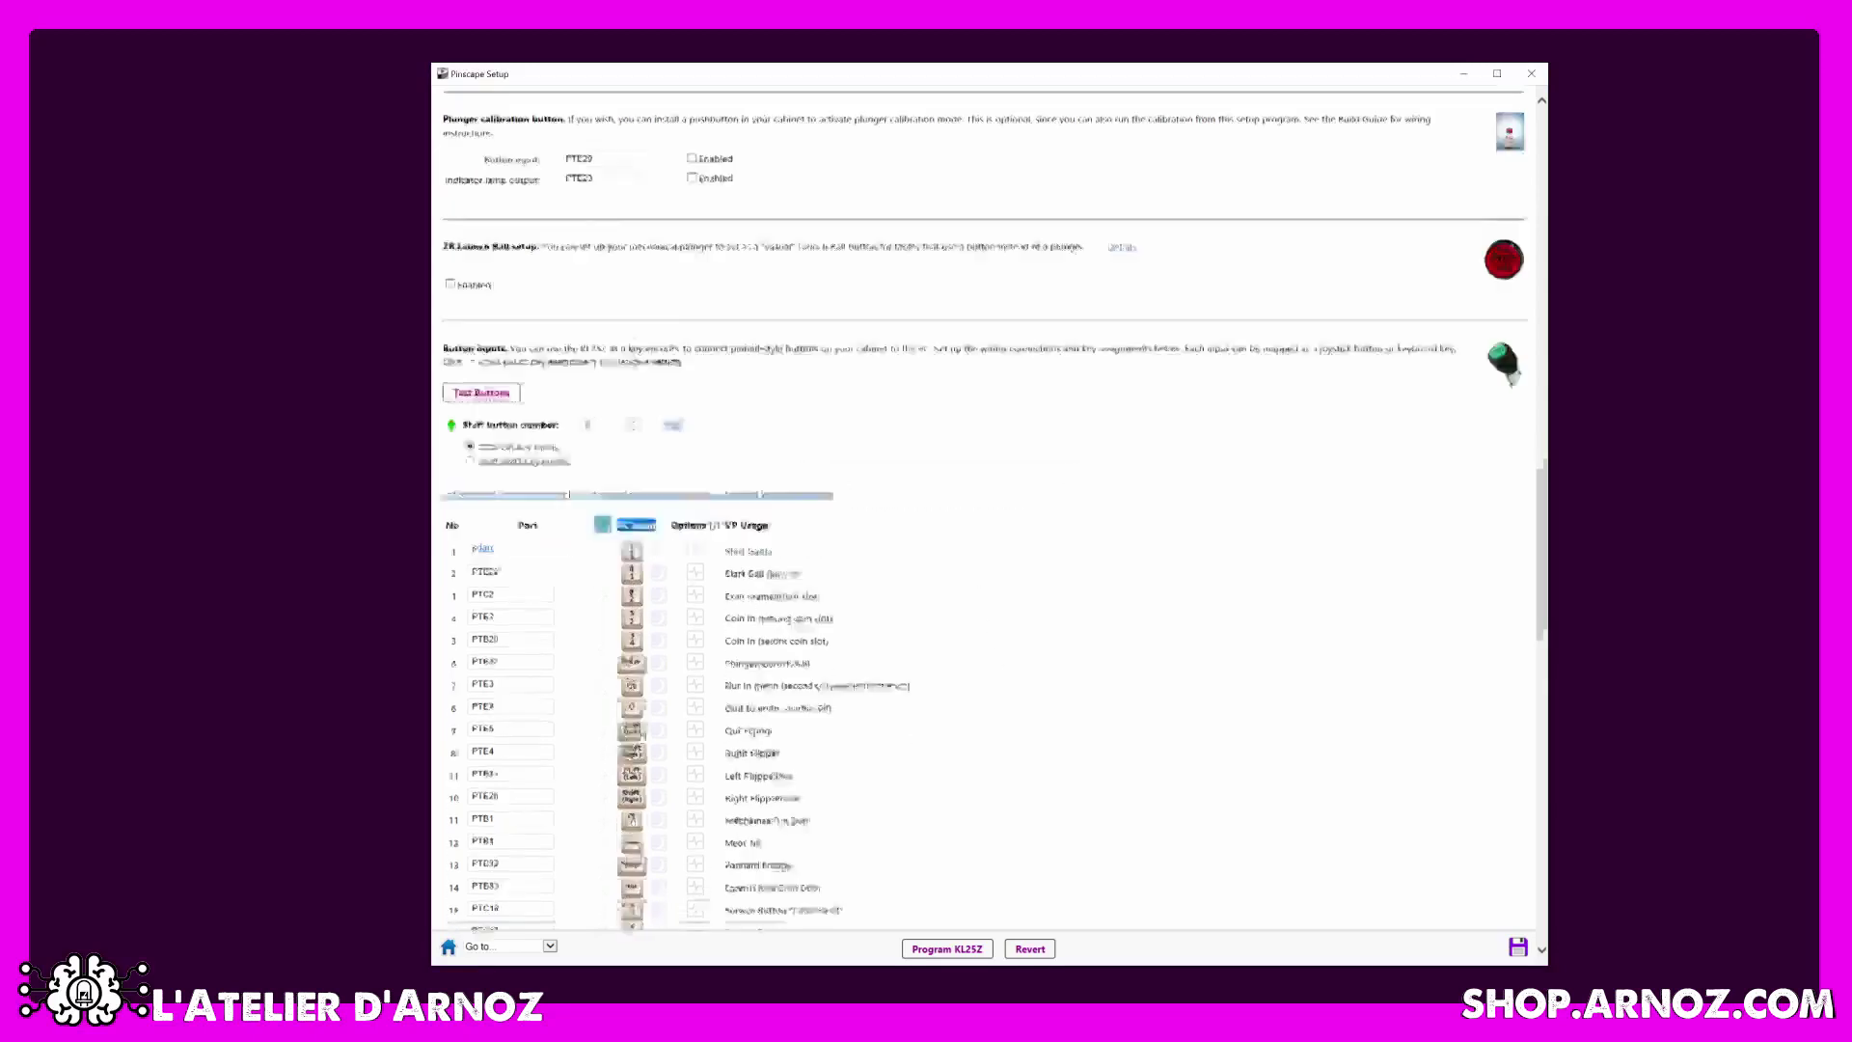
click(934, 374)
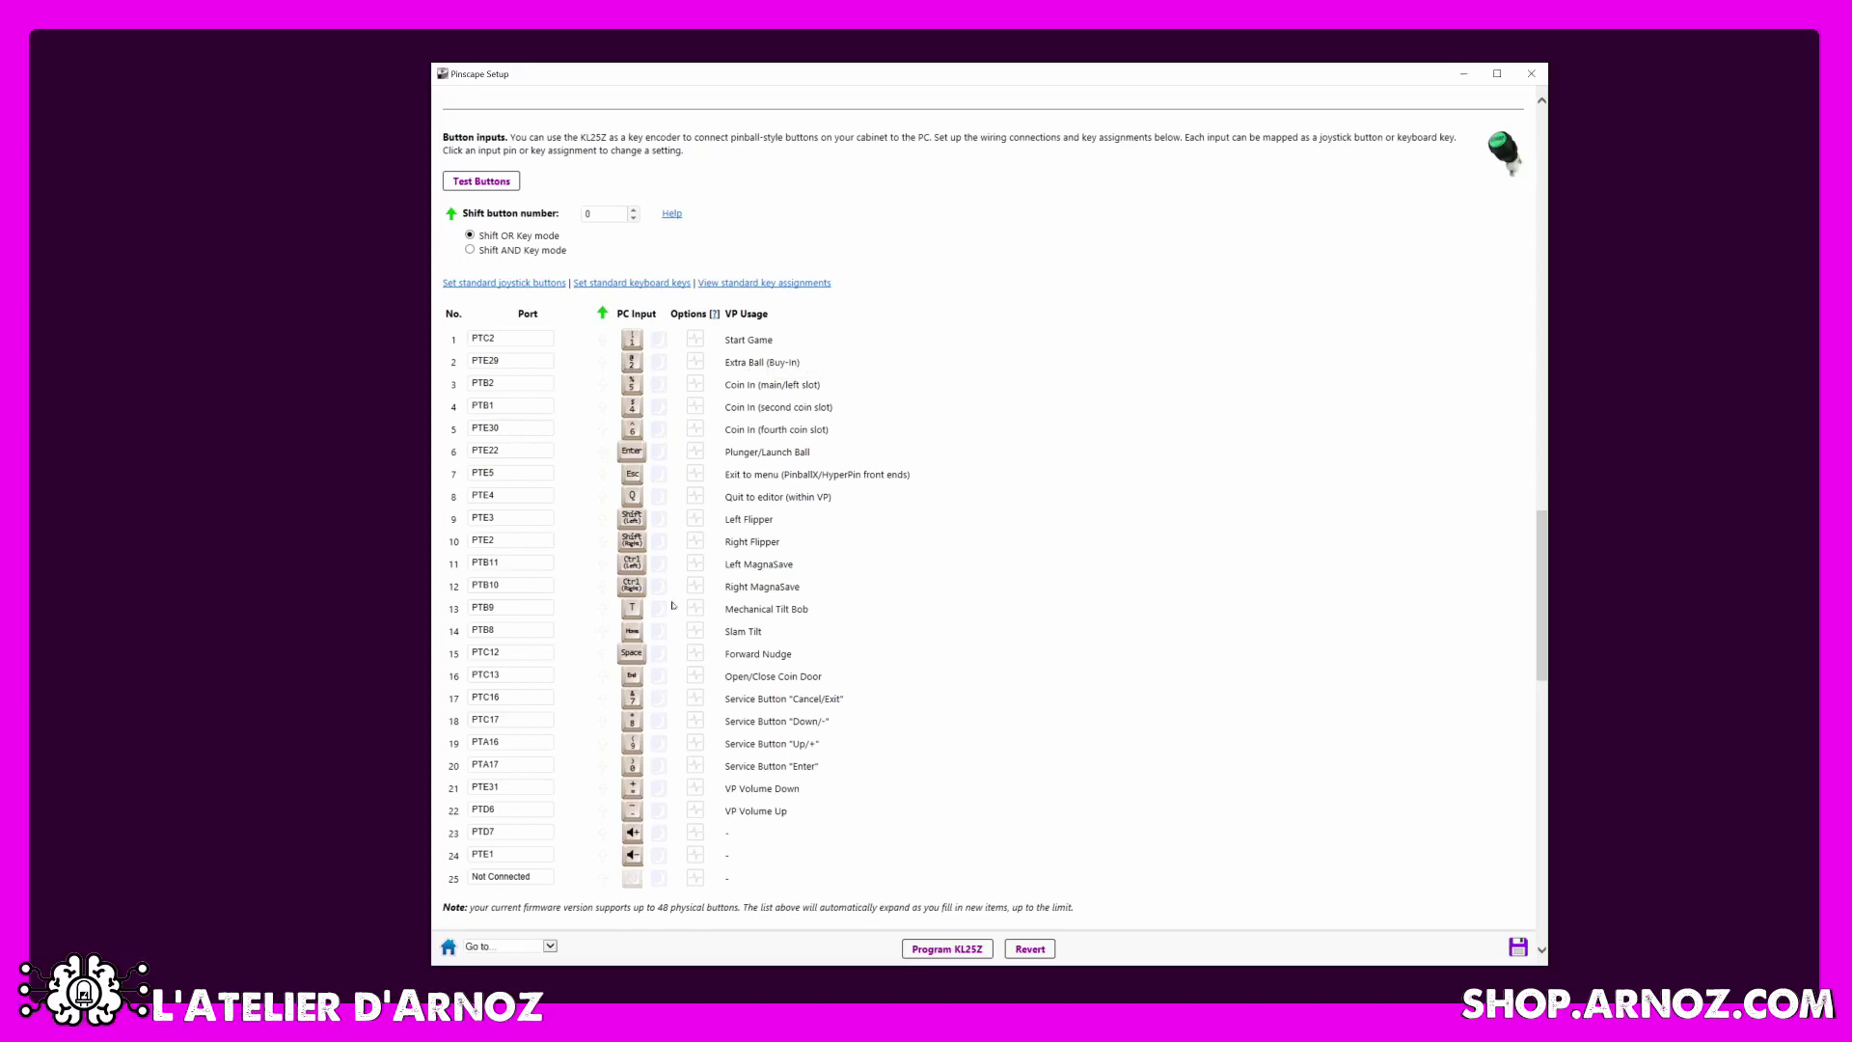
click(632, 451)
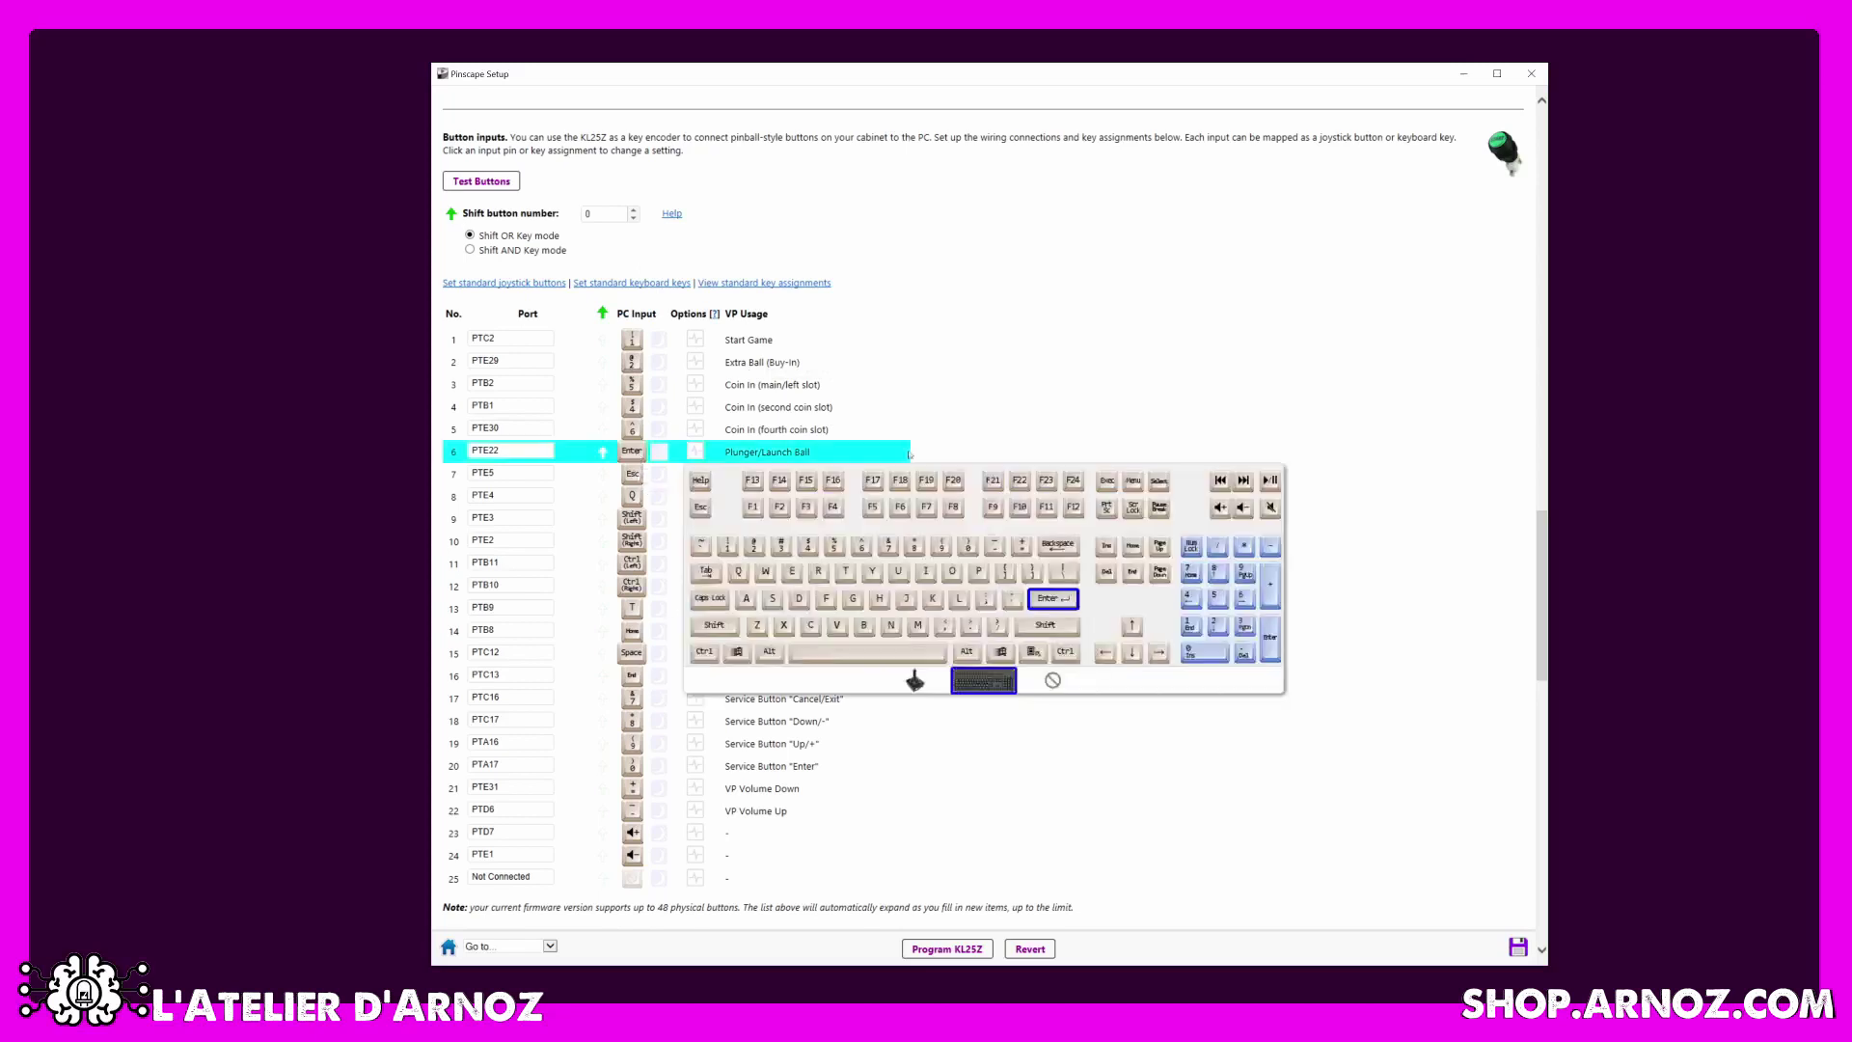
click(1266, 648)
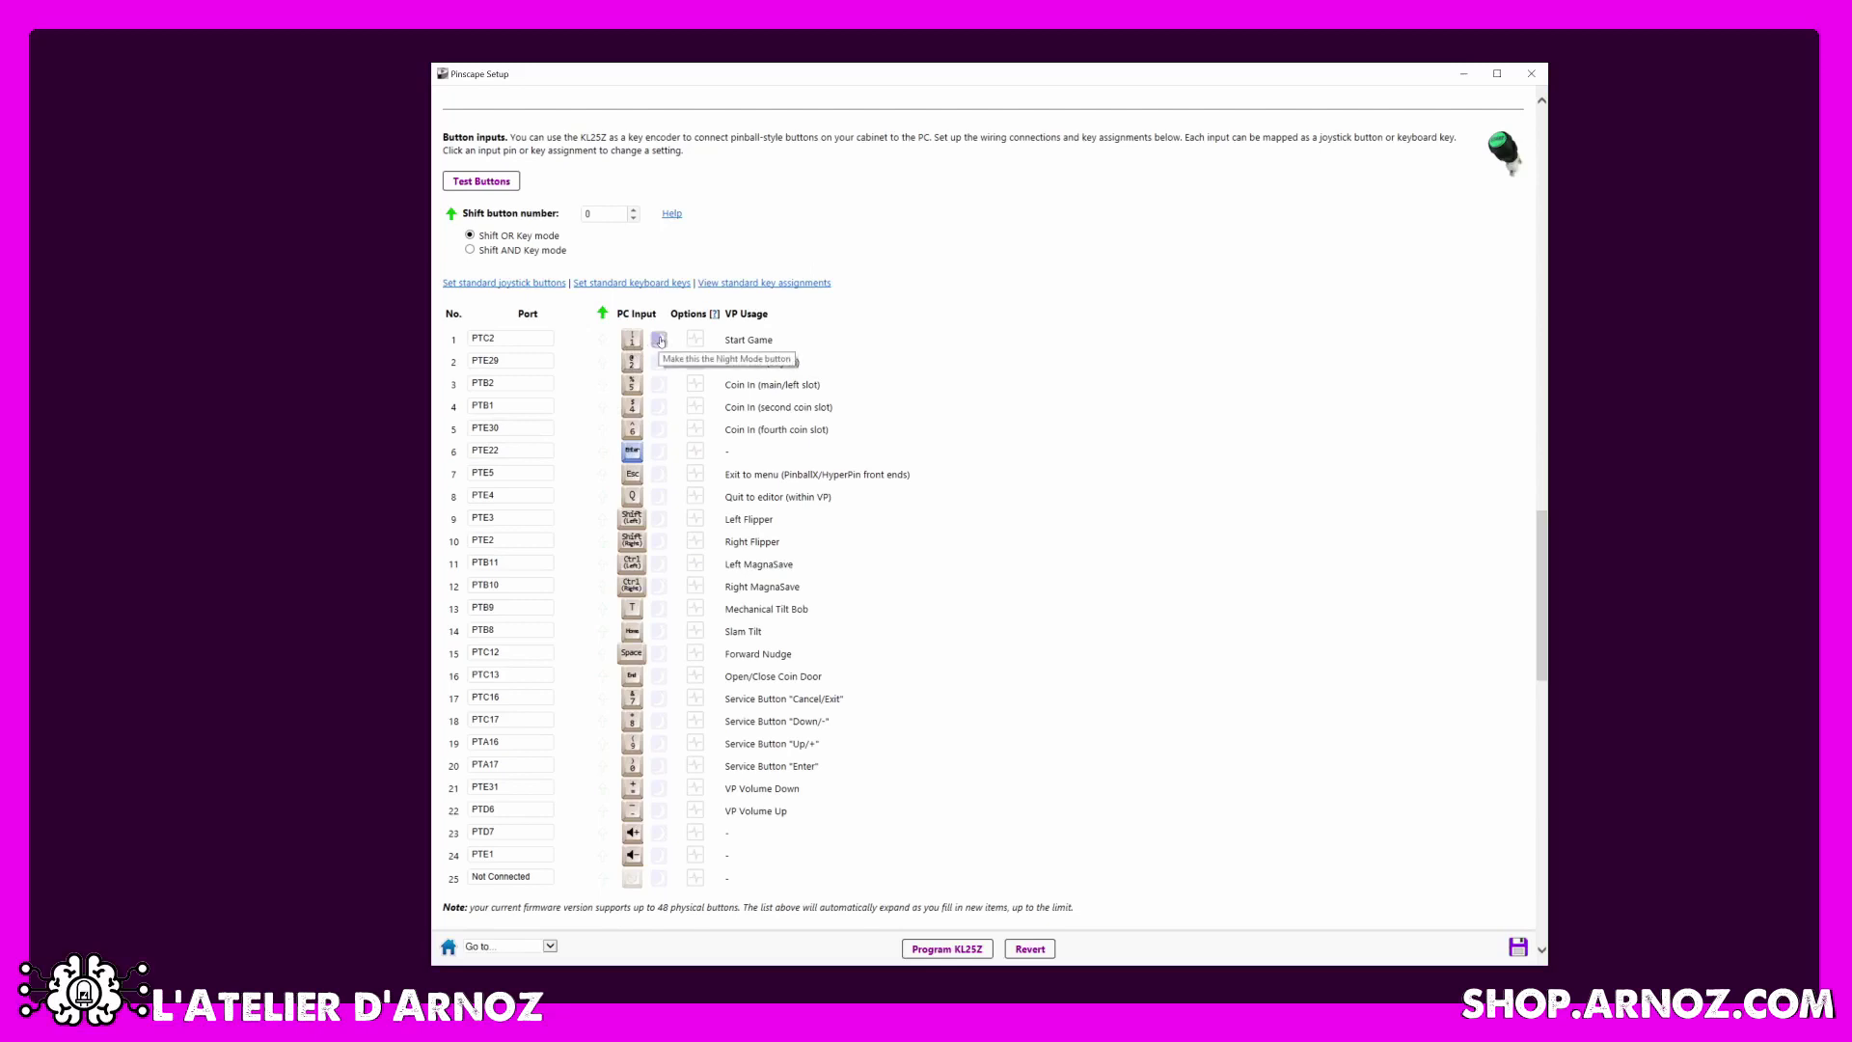
Try the Night Mode option on button input 22 and the pulse mode option on button input 1.
click(659, 812)
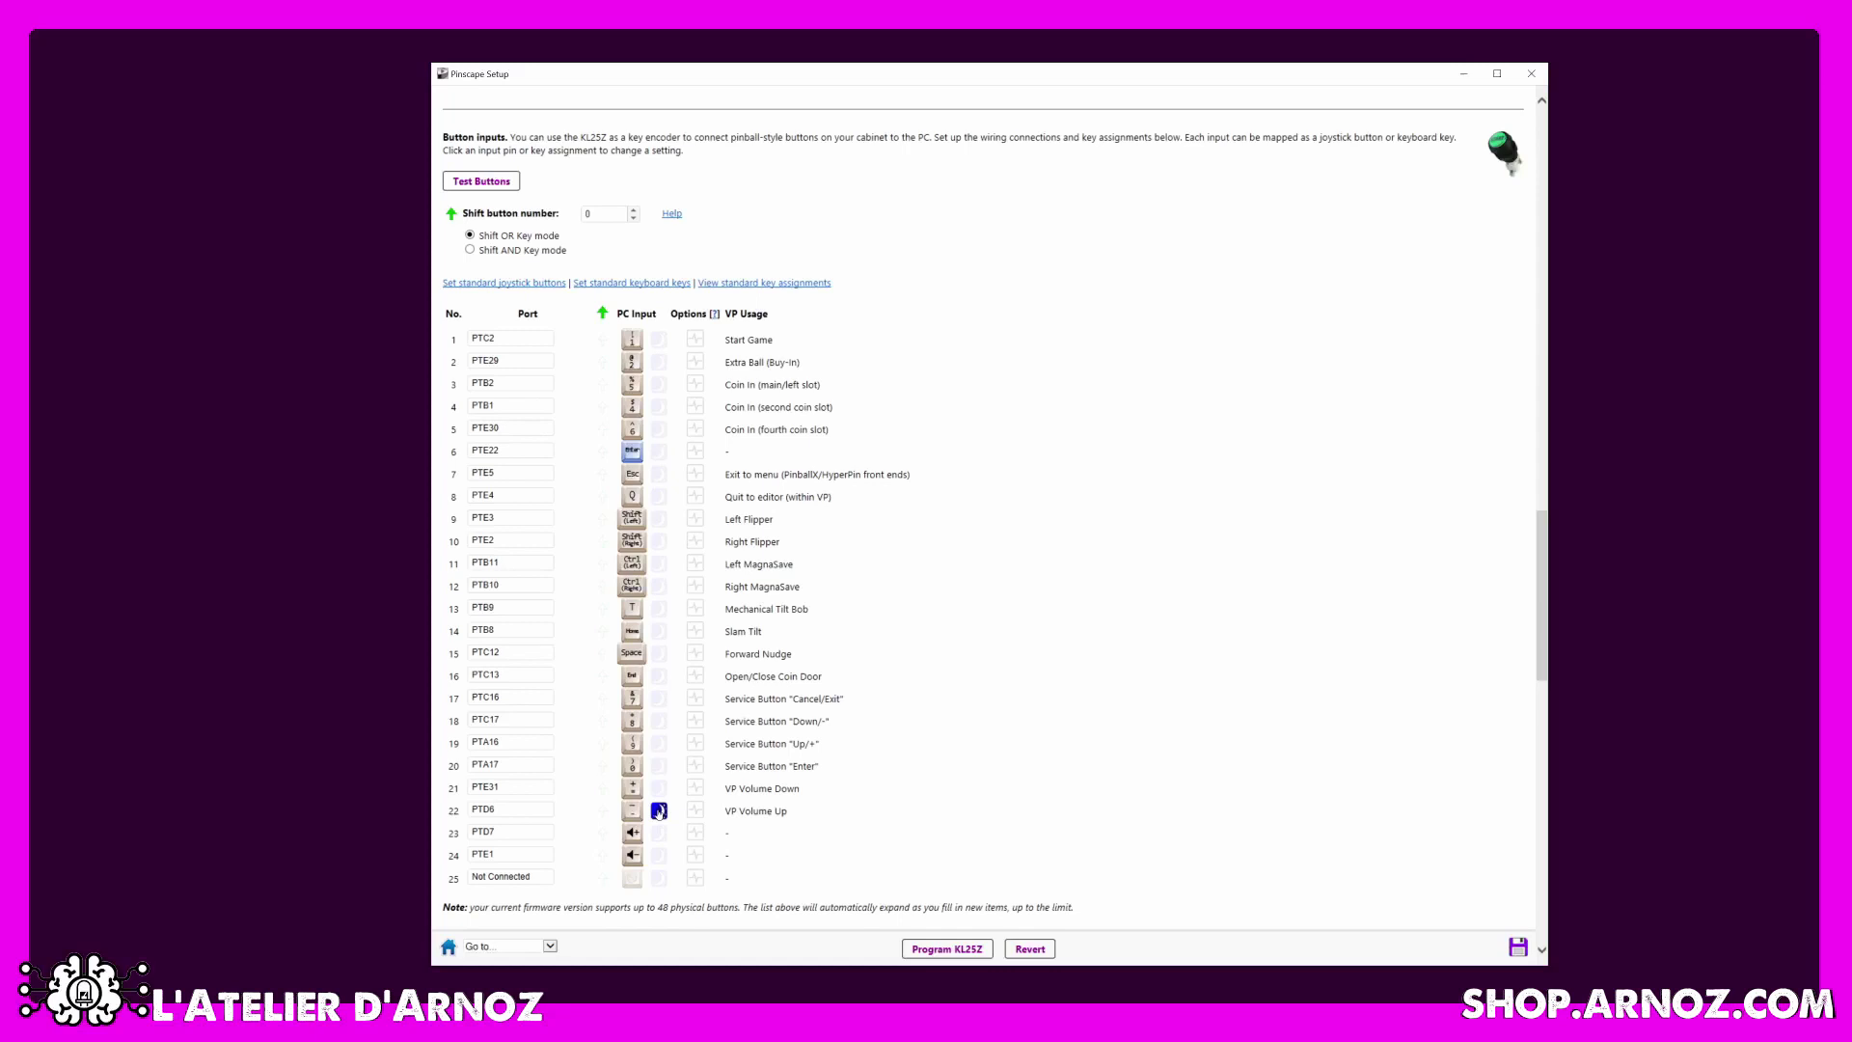
click(696, 339)
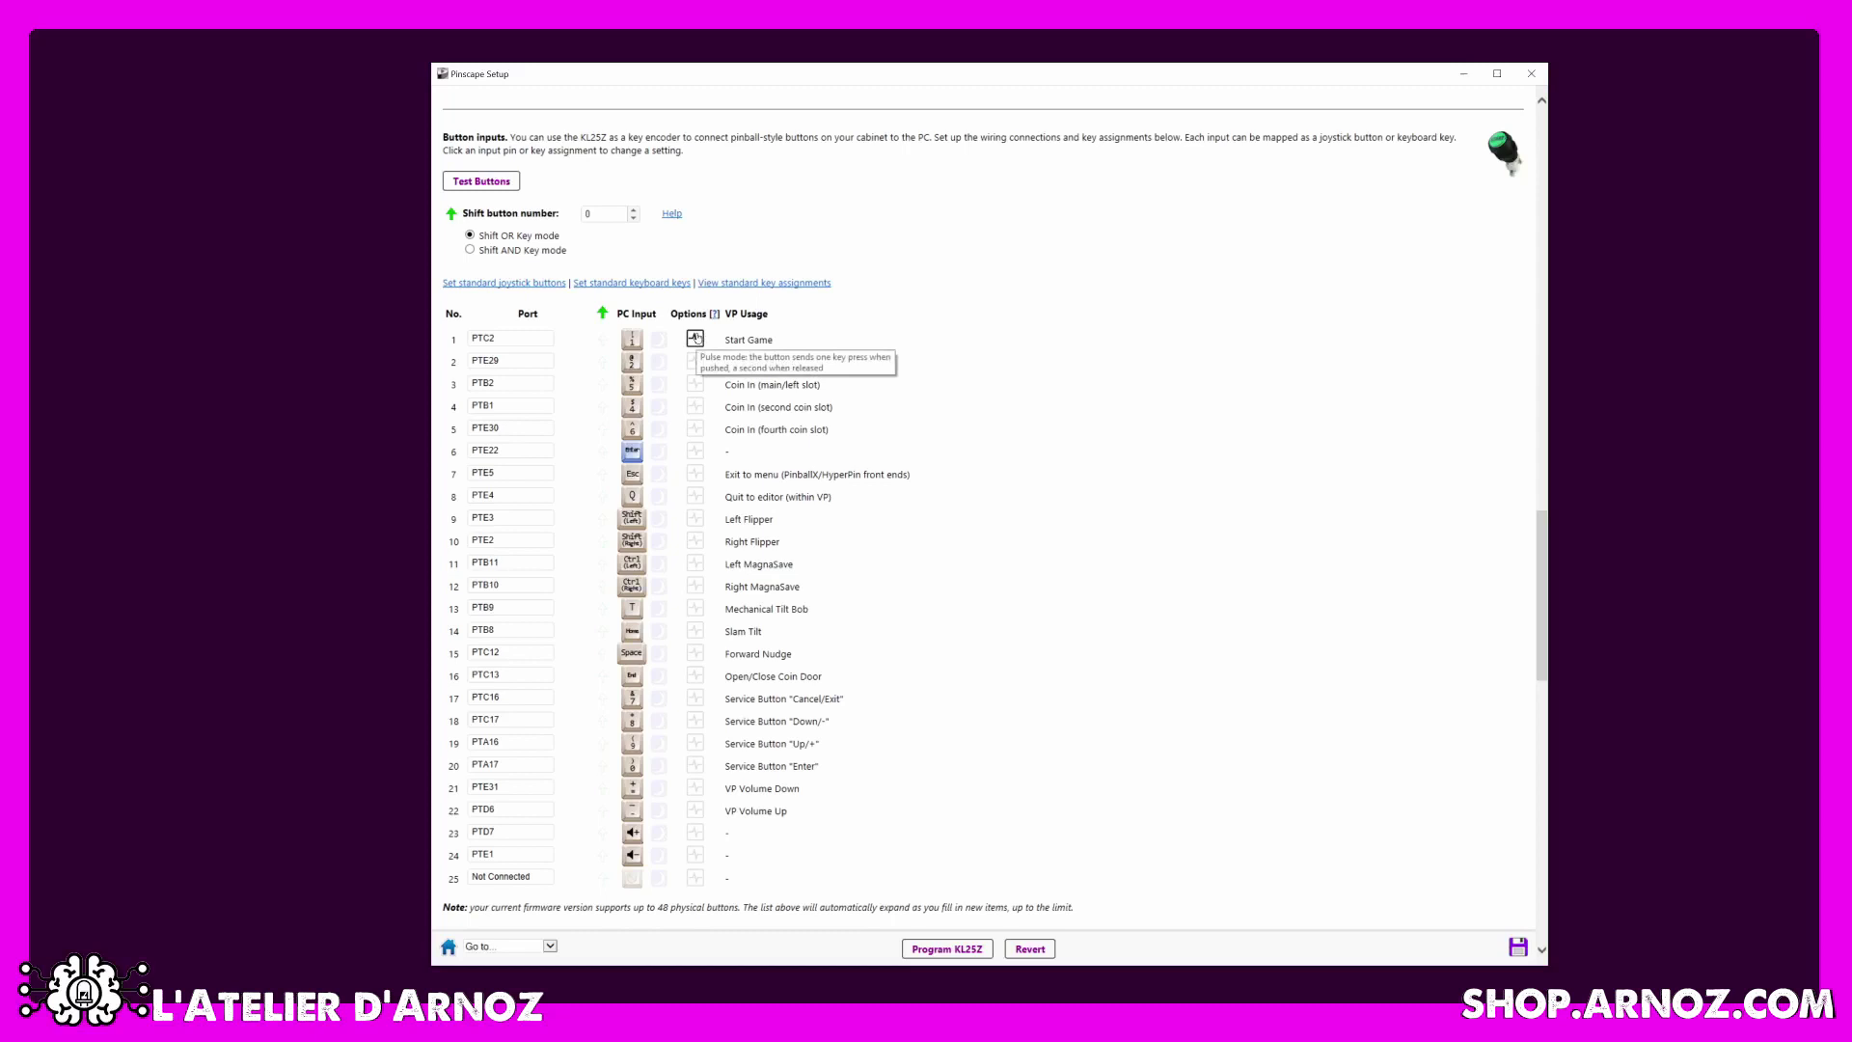
click(695, 337)
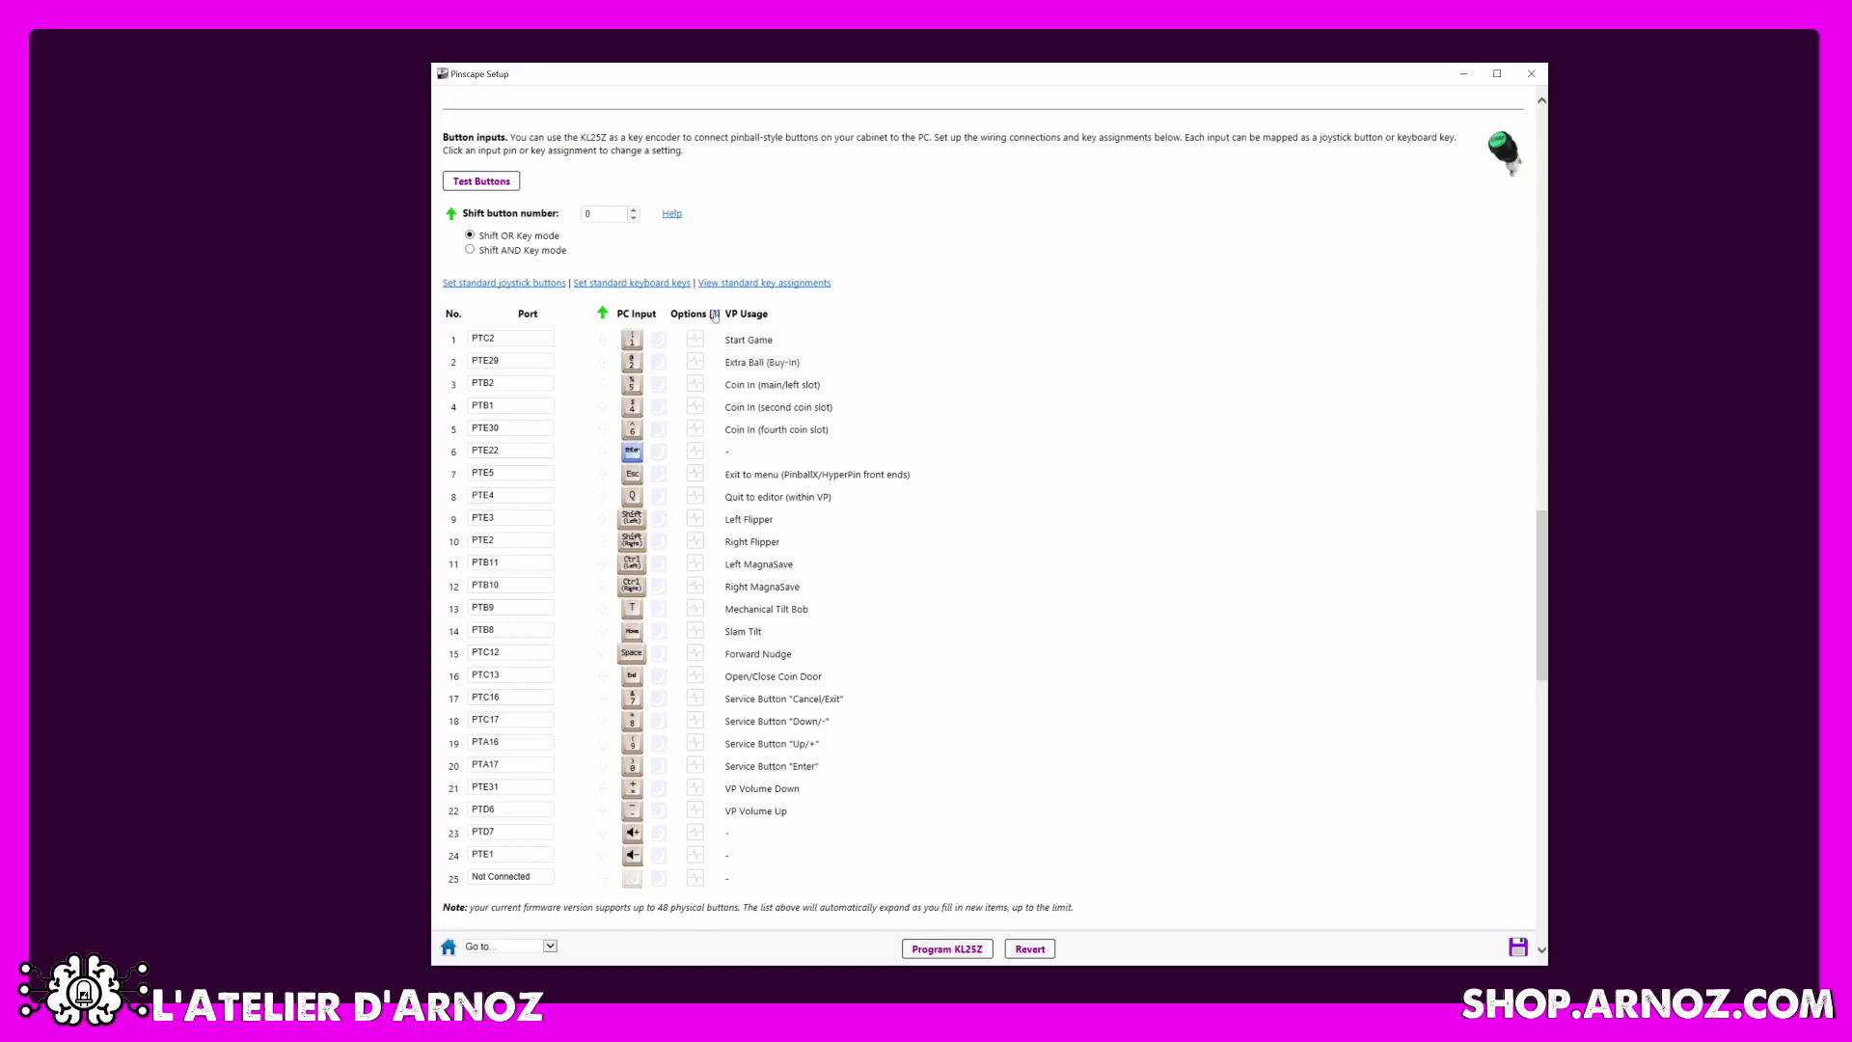
Read the help on the button options to see how Pulse Mode works, and close it.
click(715, 314)
drag(497, 333, 166, 186)
scroll(216, 310, down, 5)
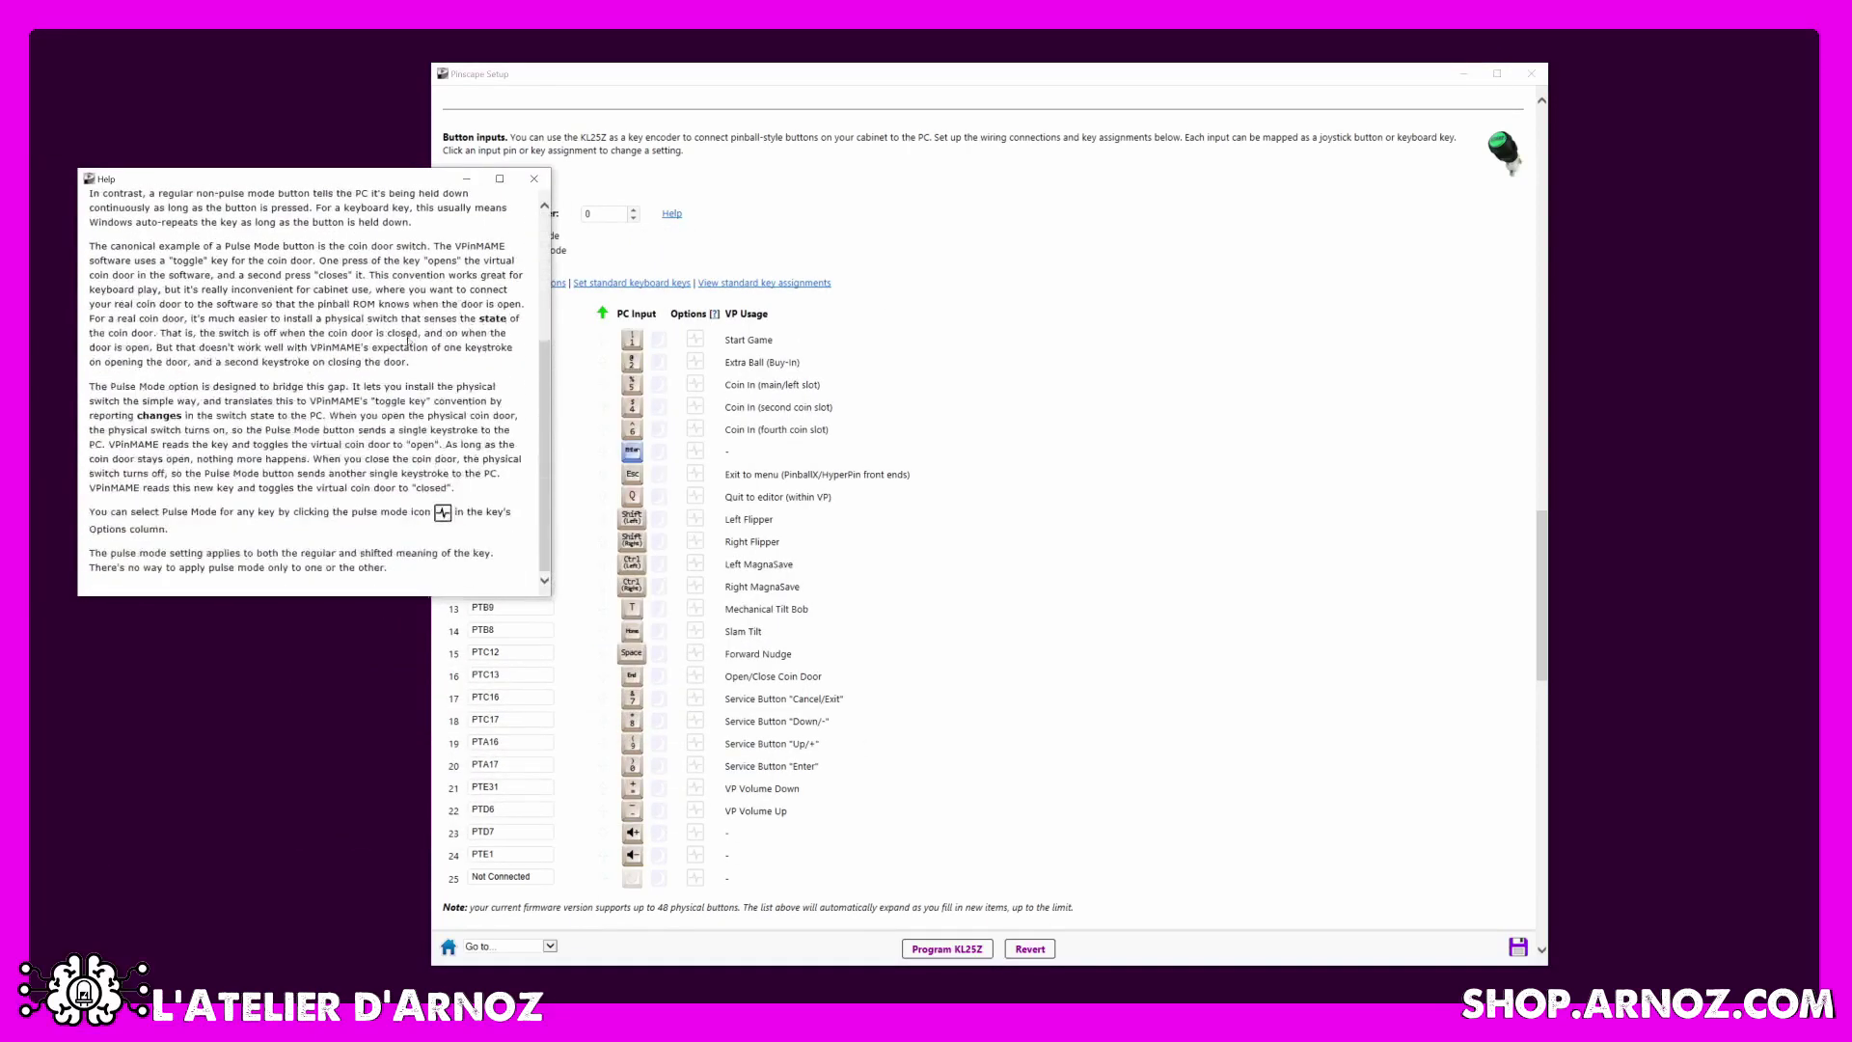
scroll(408, 340, up, 5)
click(537, 179)
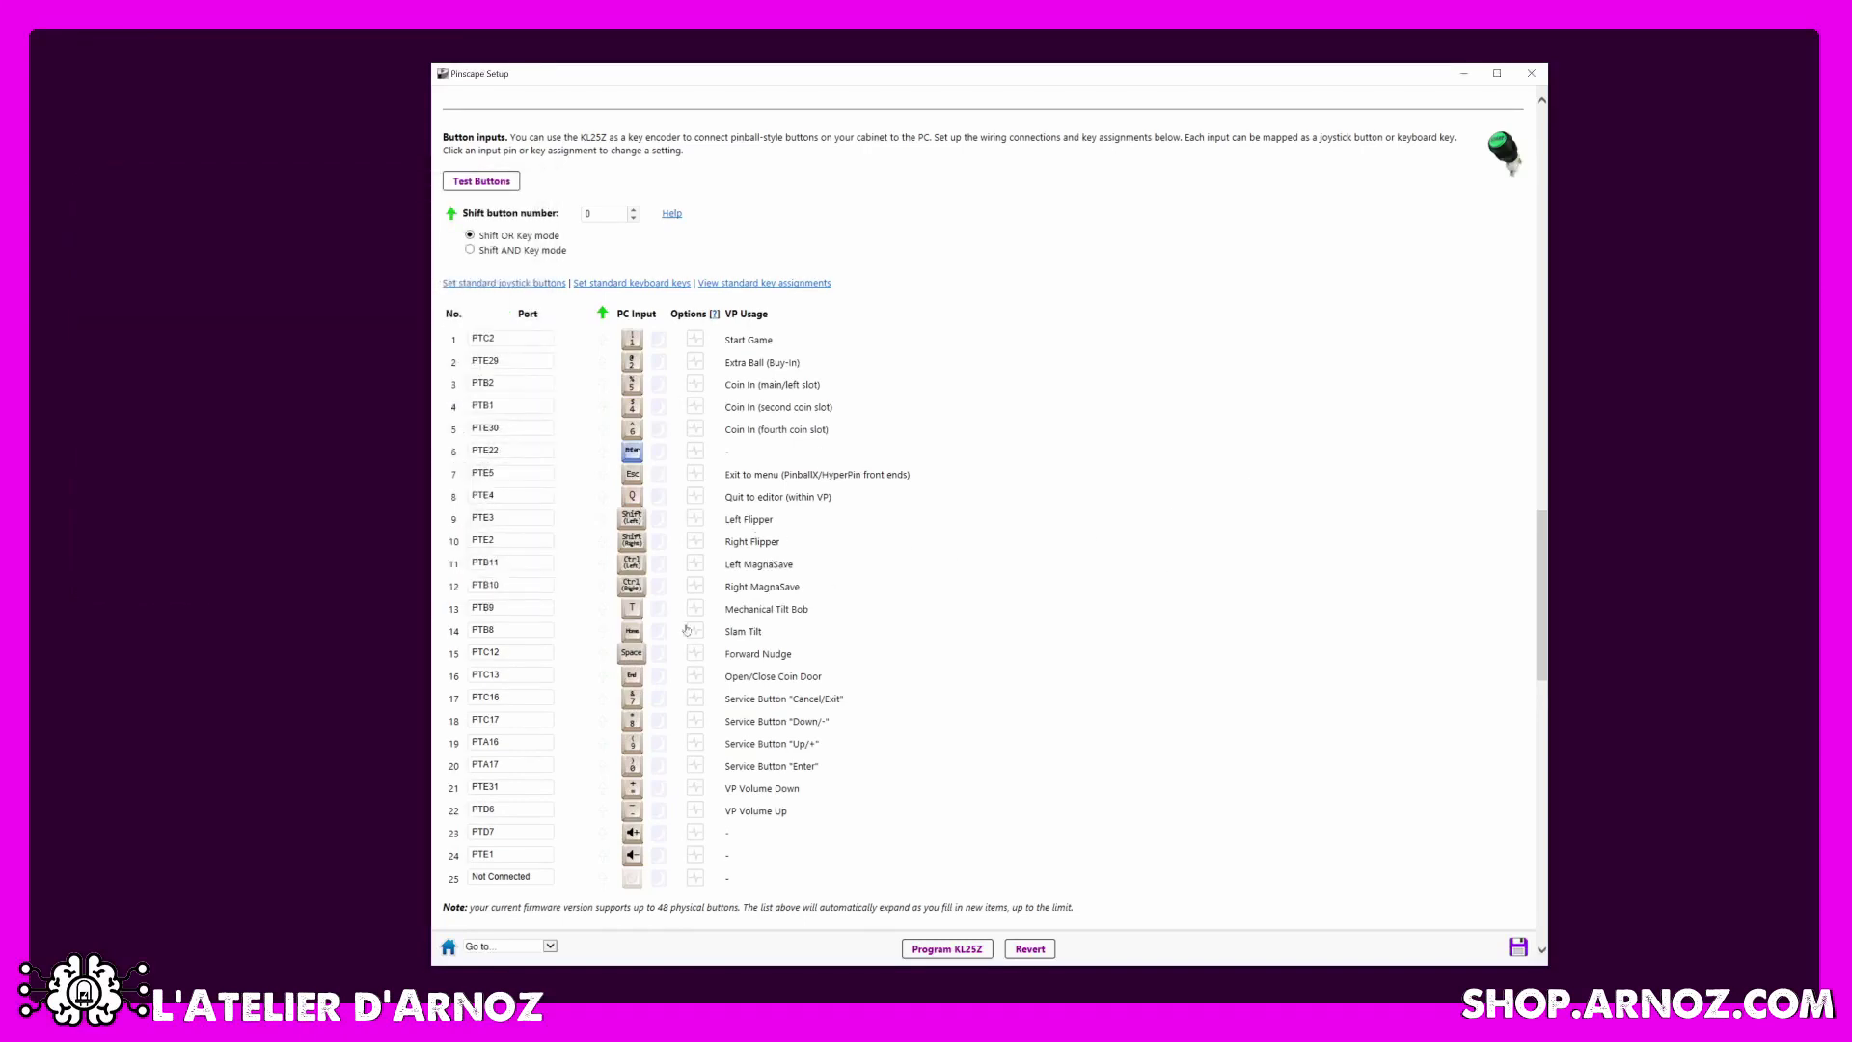
Assign pin PTB3 to button input 25 and map it to joystick button 22.
scroll(806, 760, down, 2)
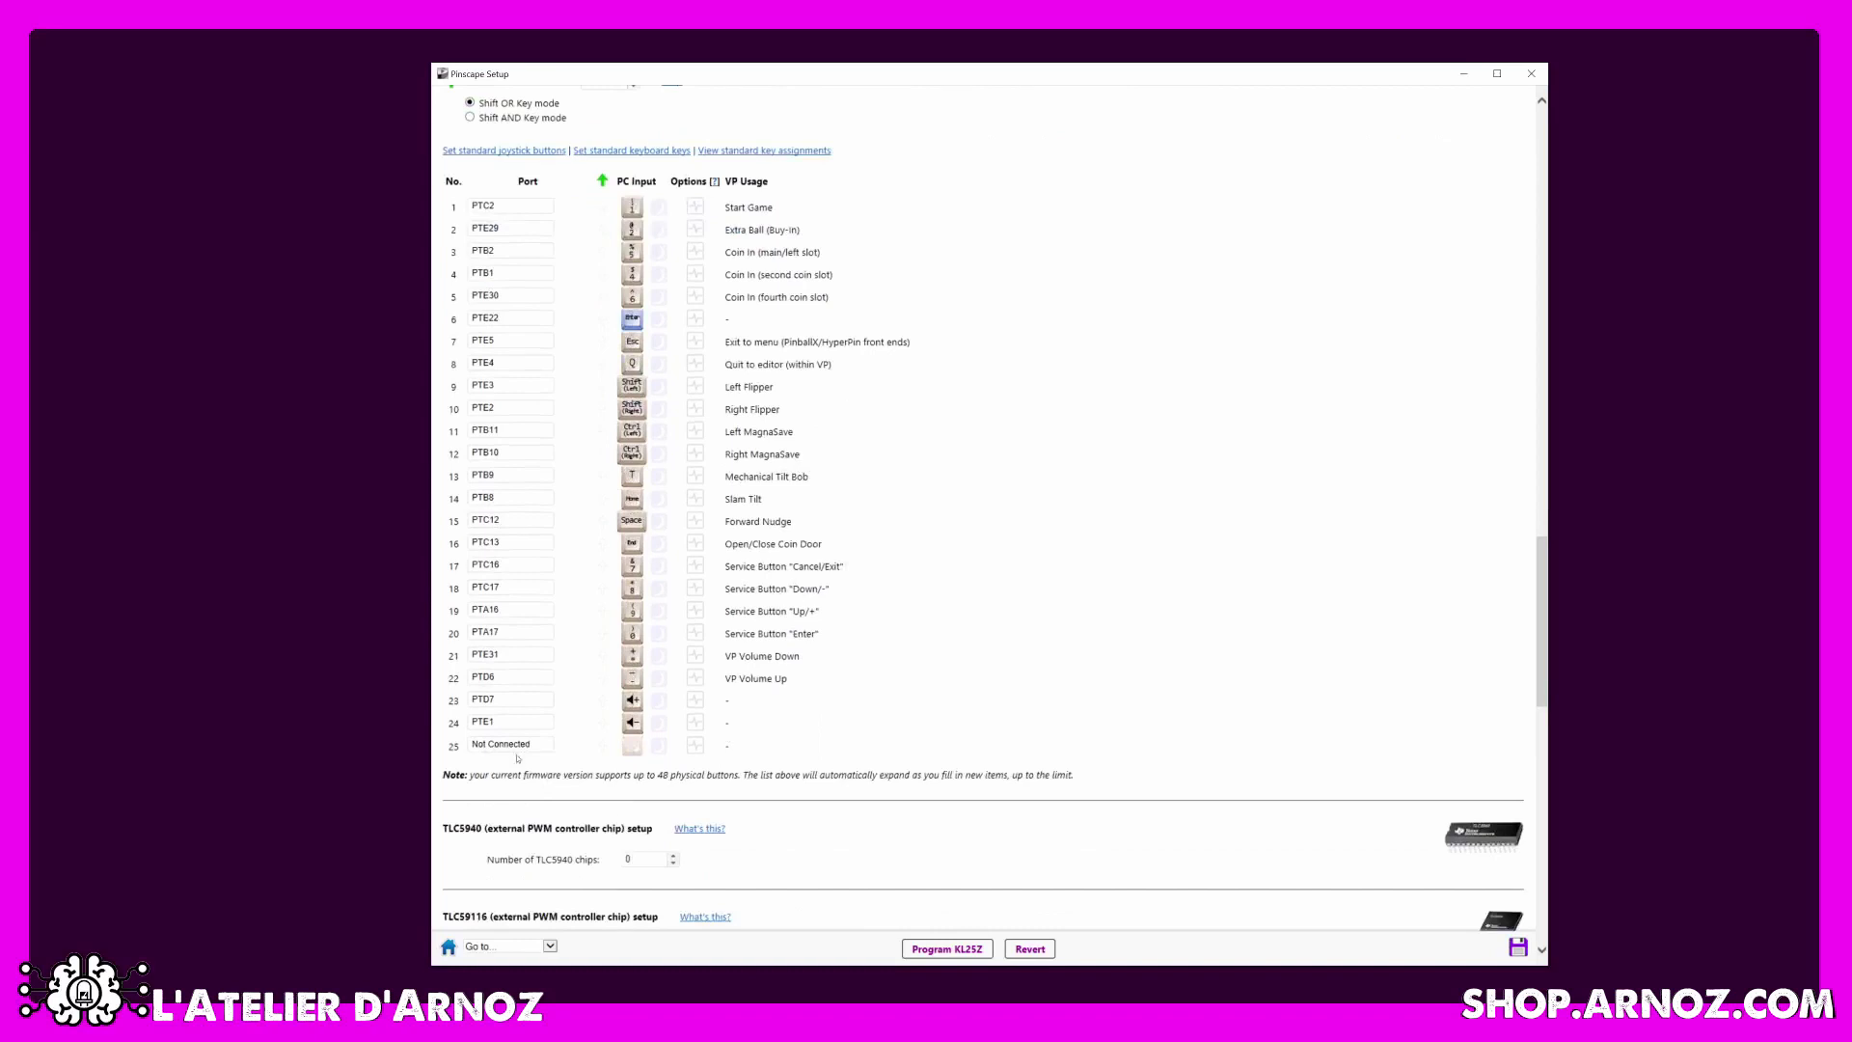
click(513, 746)
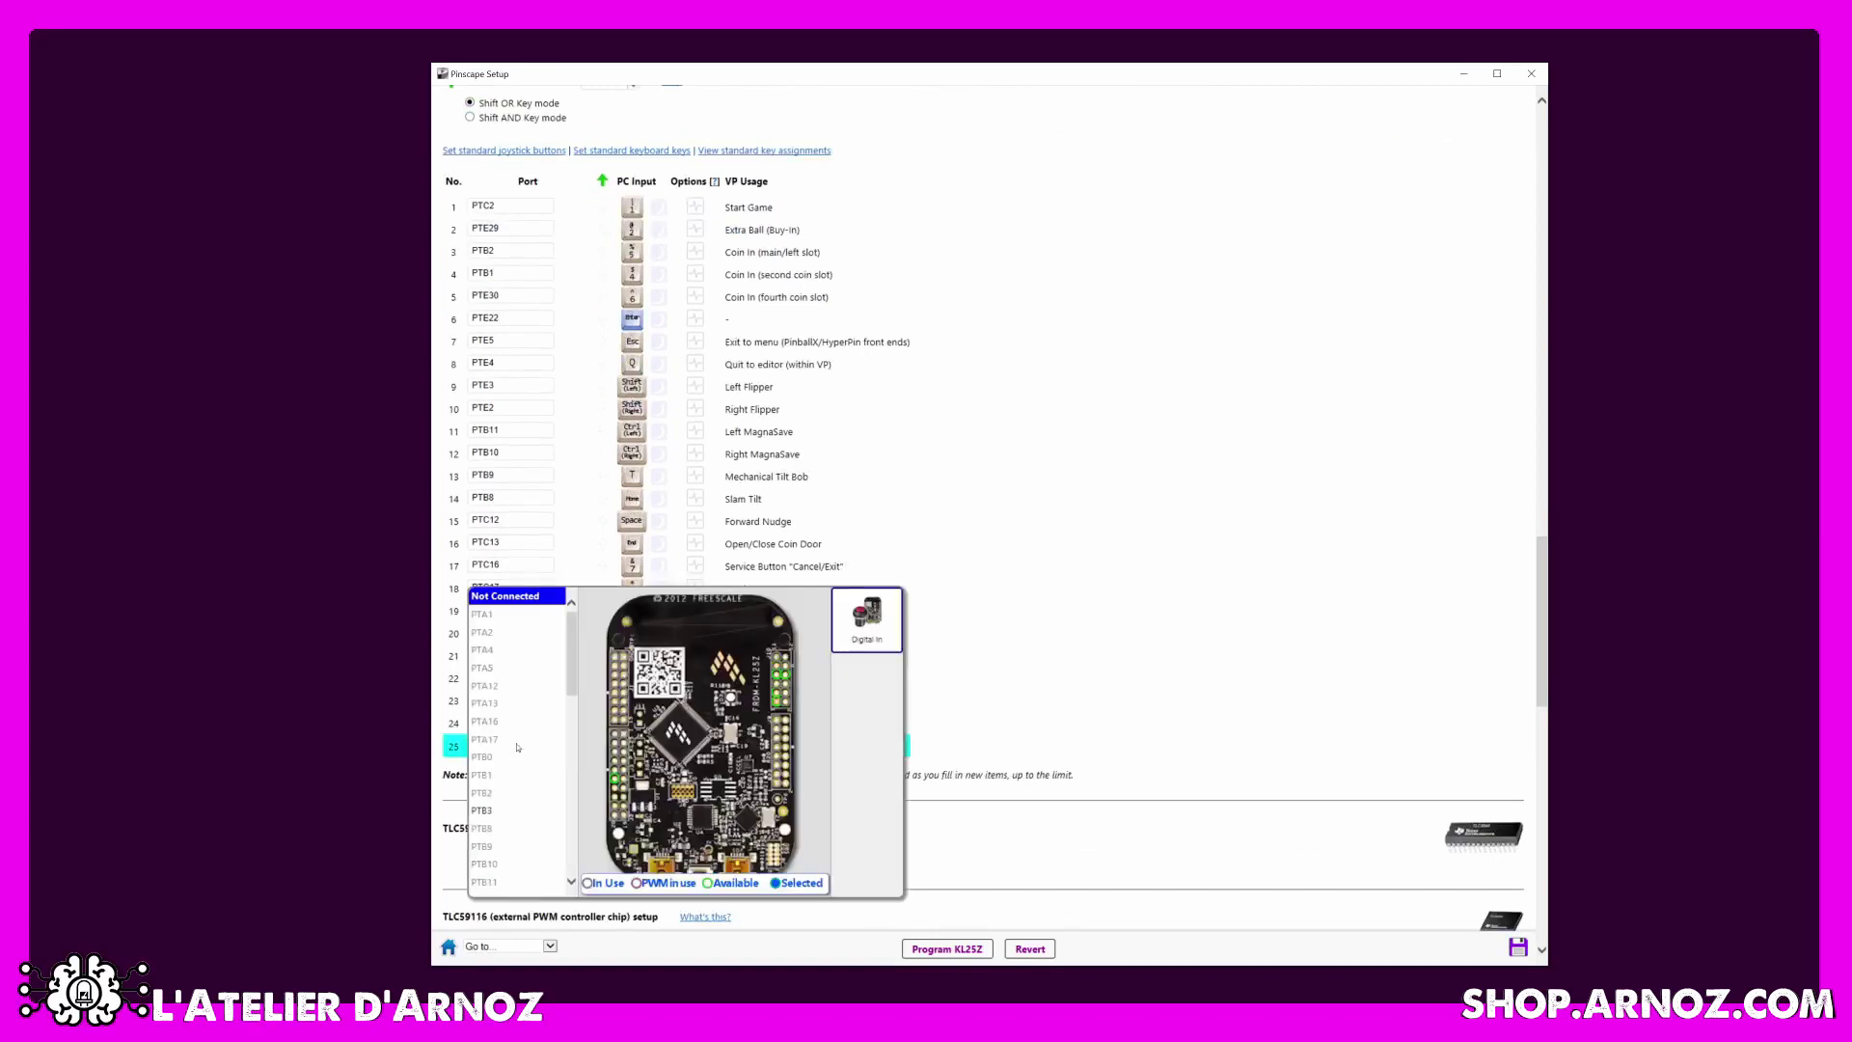
click(481, 810)
click(632, 746)
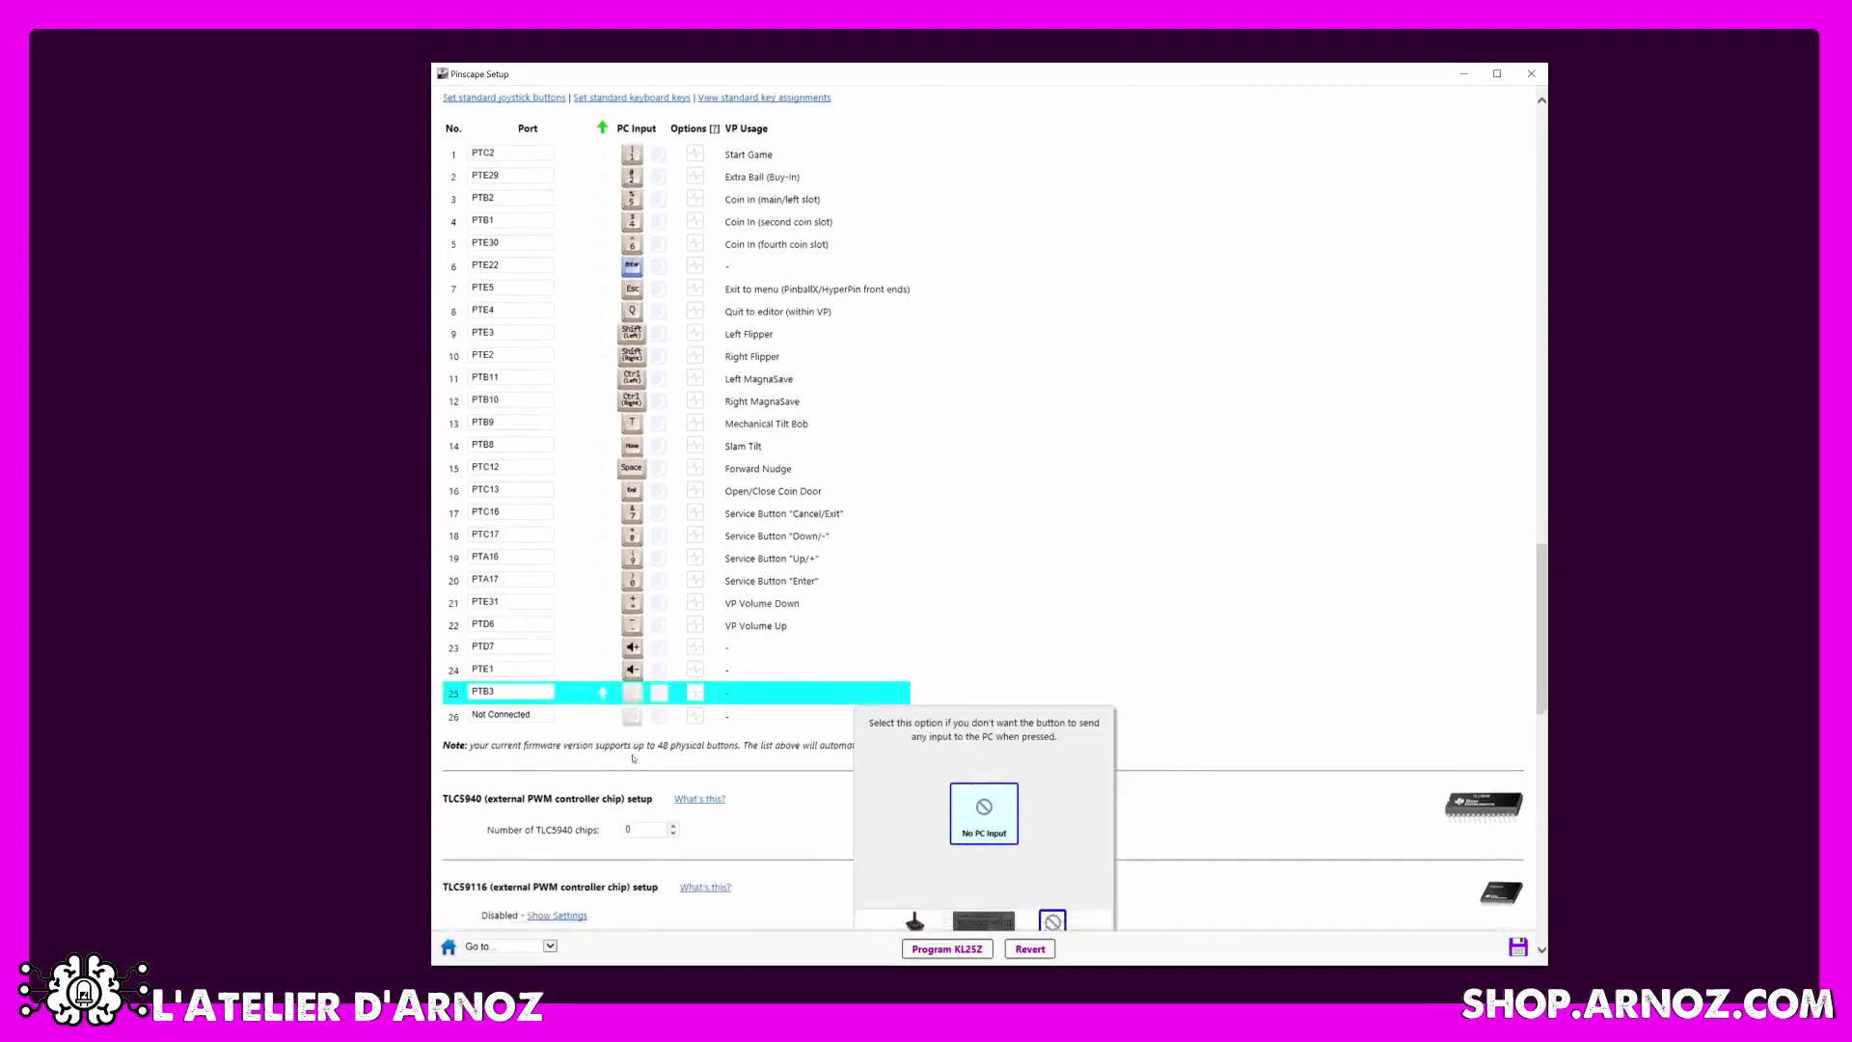
click(914, 900)
click(1014, 775)
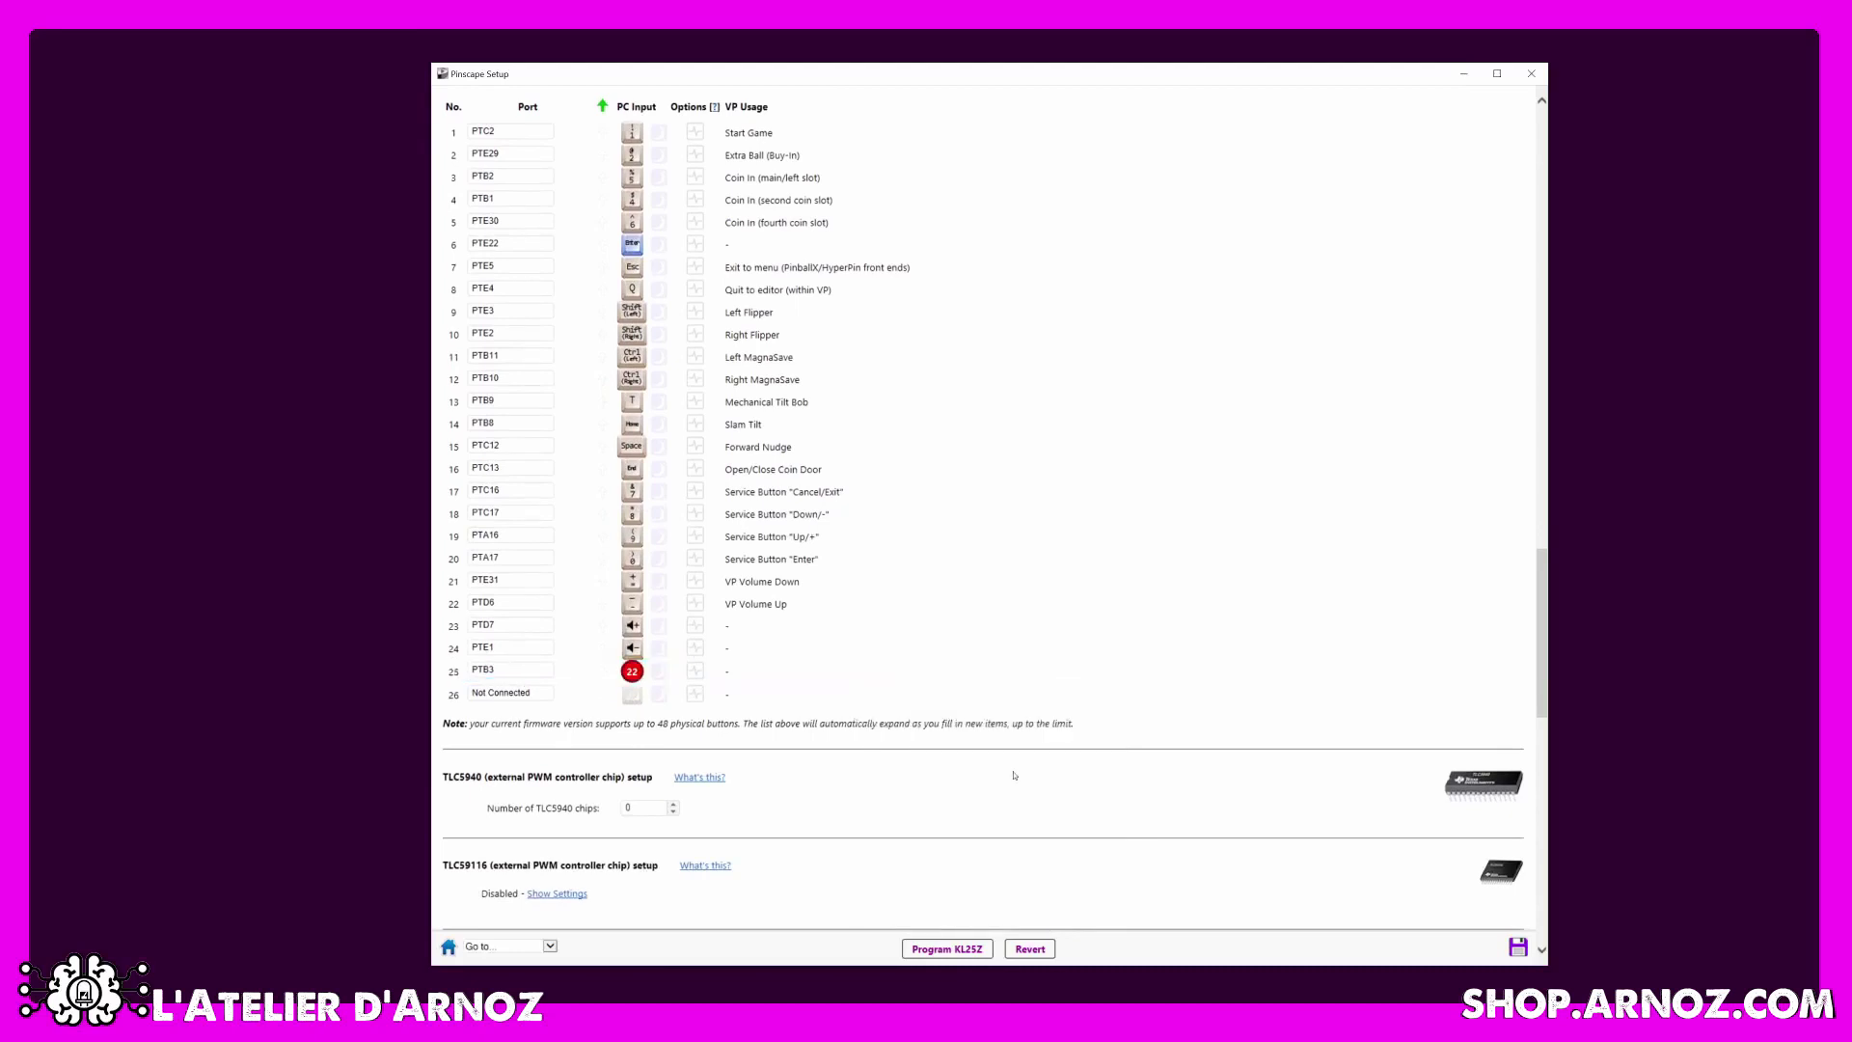
Assign the available pin PTD1 to button input 26.
click(519, 694)
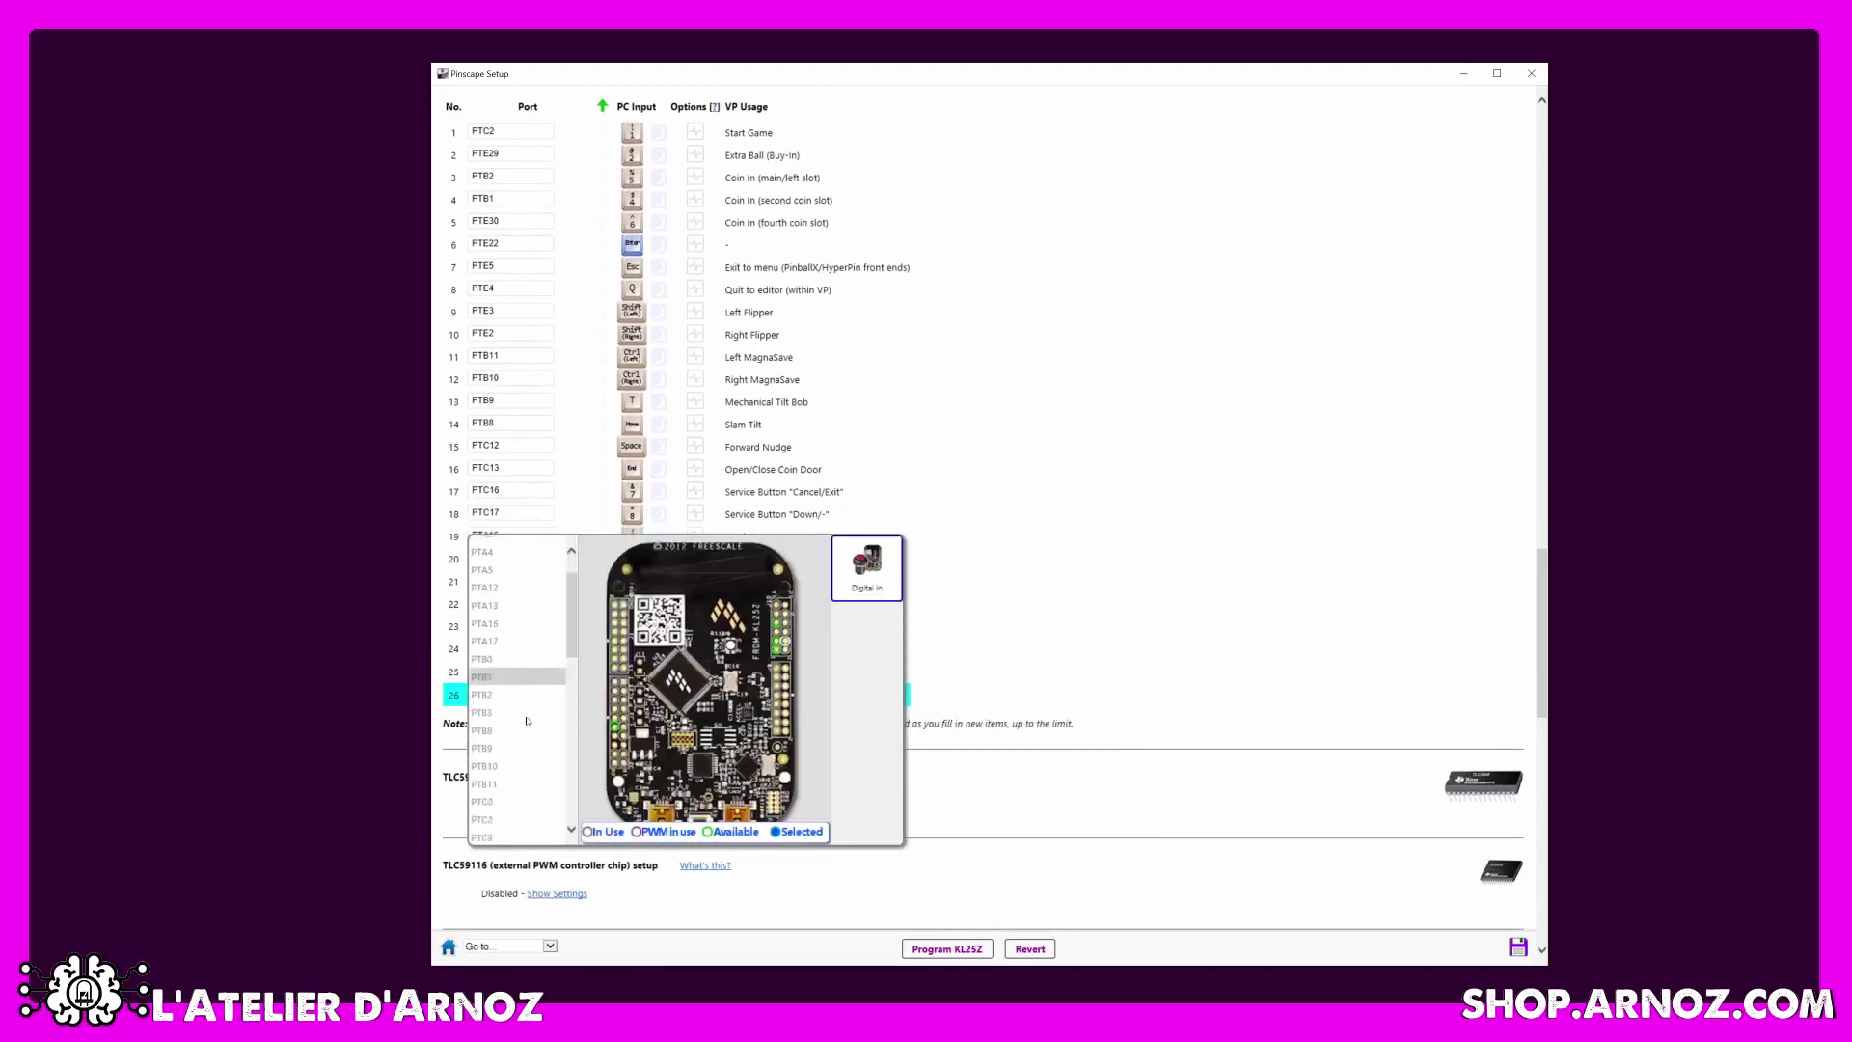
scroll(528, 720, down, 7)
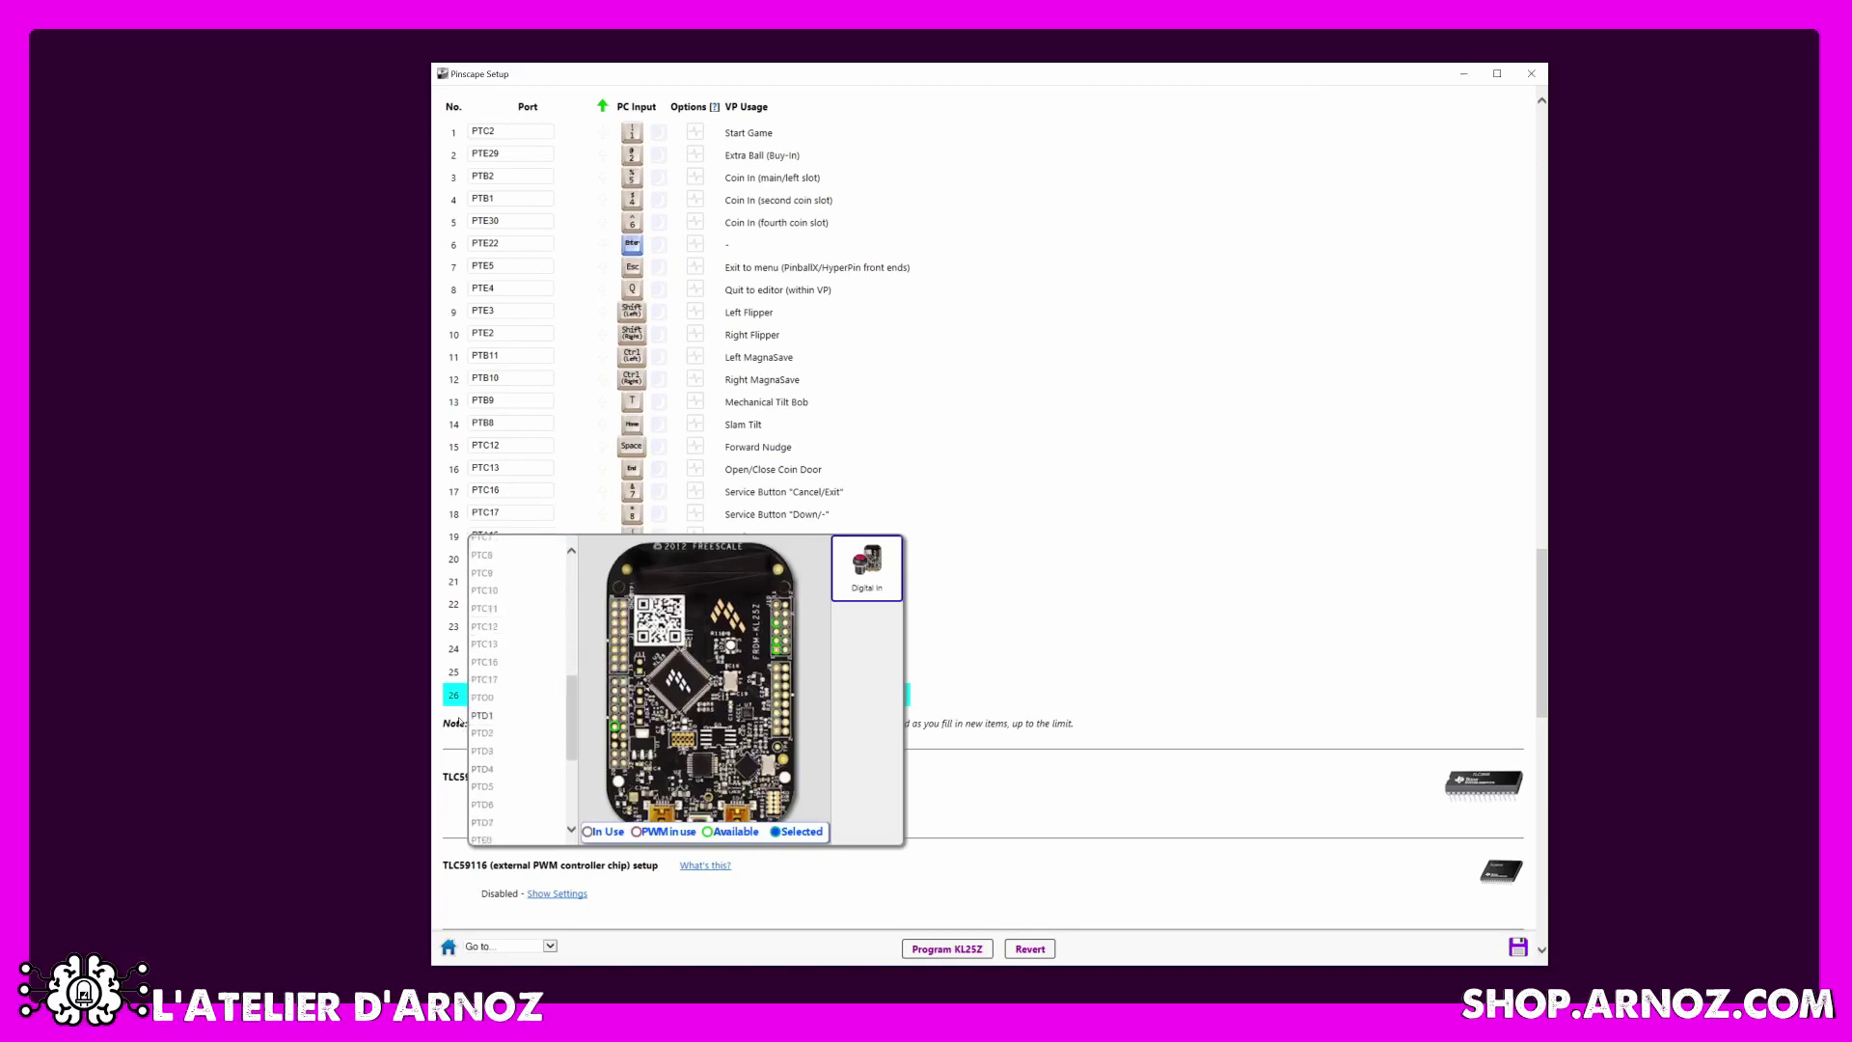
click(487, 716)
click(971, 578)
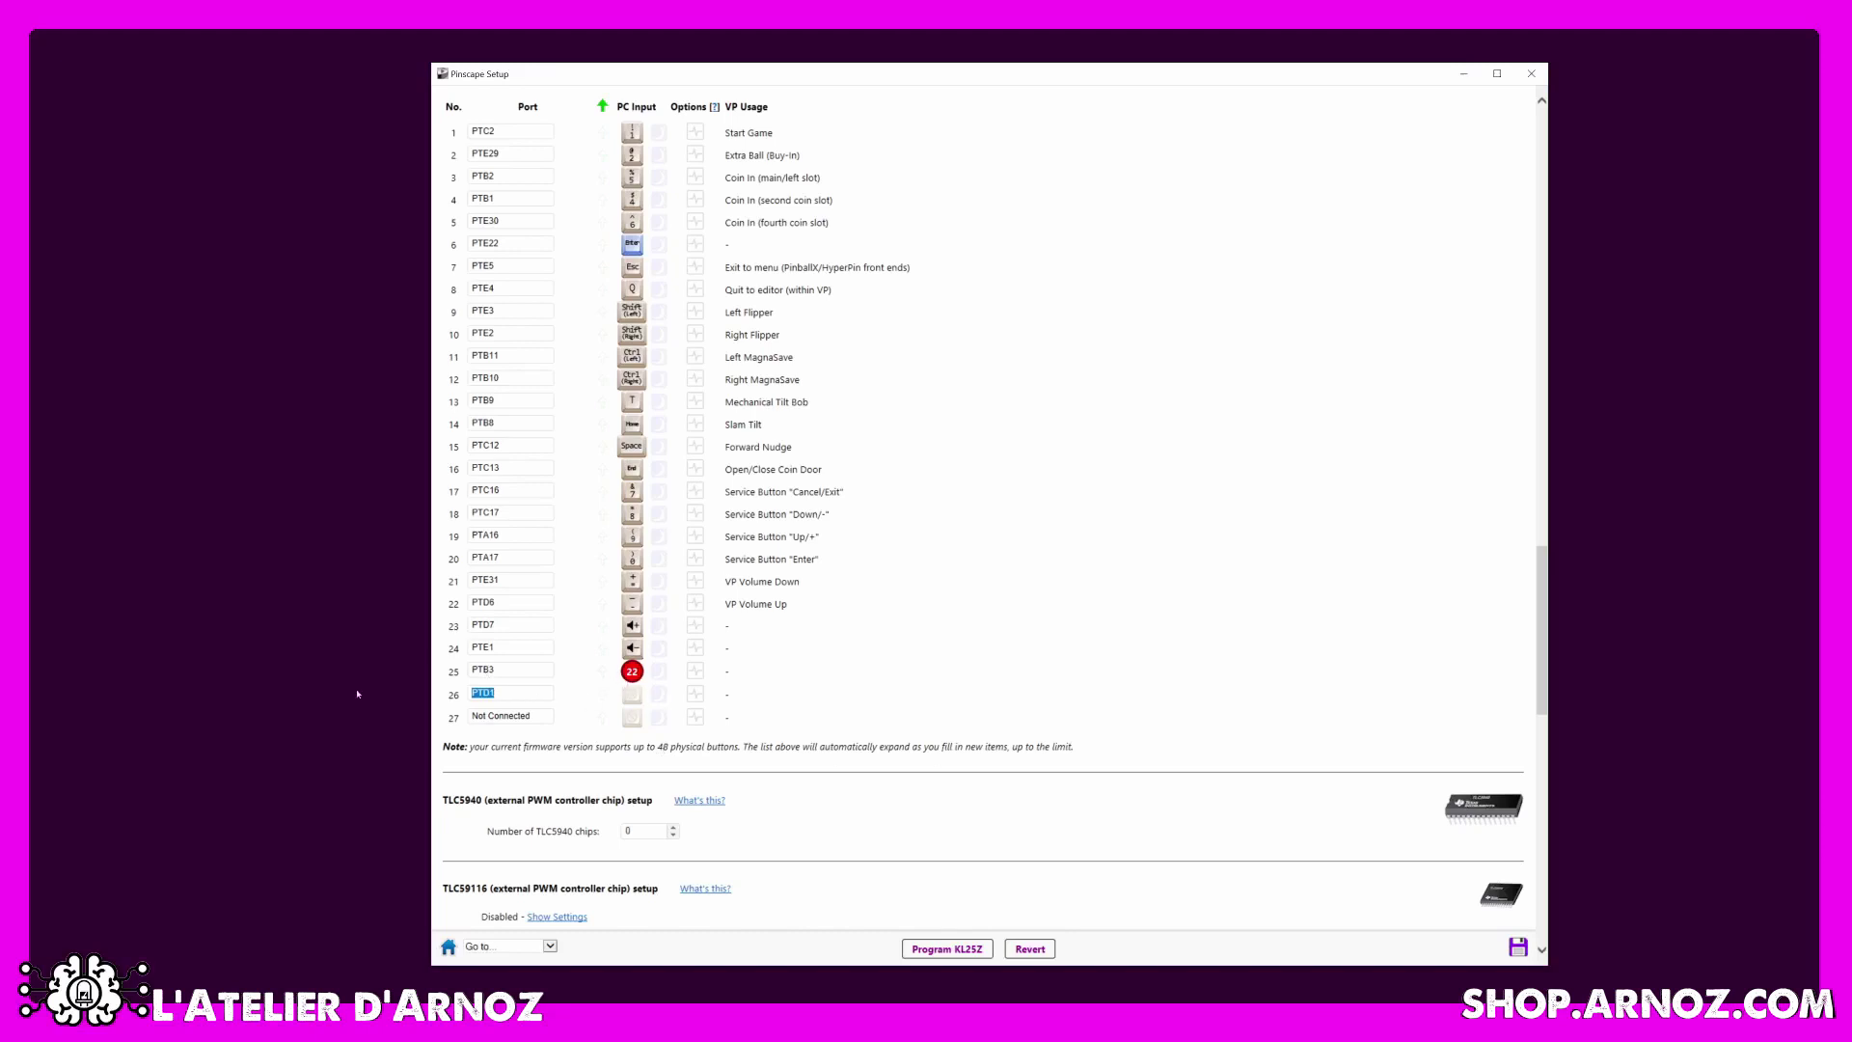
Make button input 2 the local Shift button.
scroll(749, 670, up, 7)
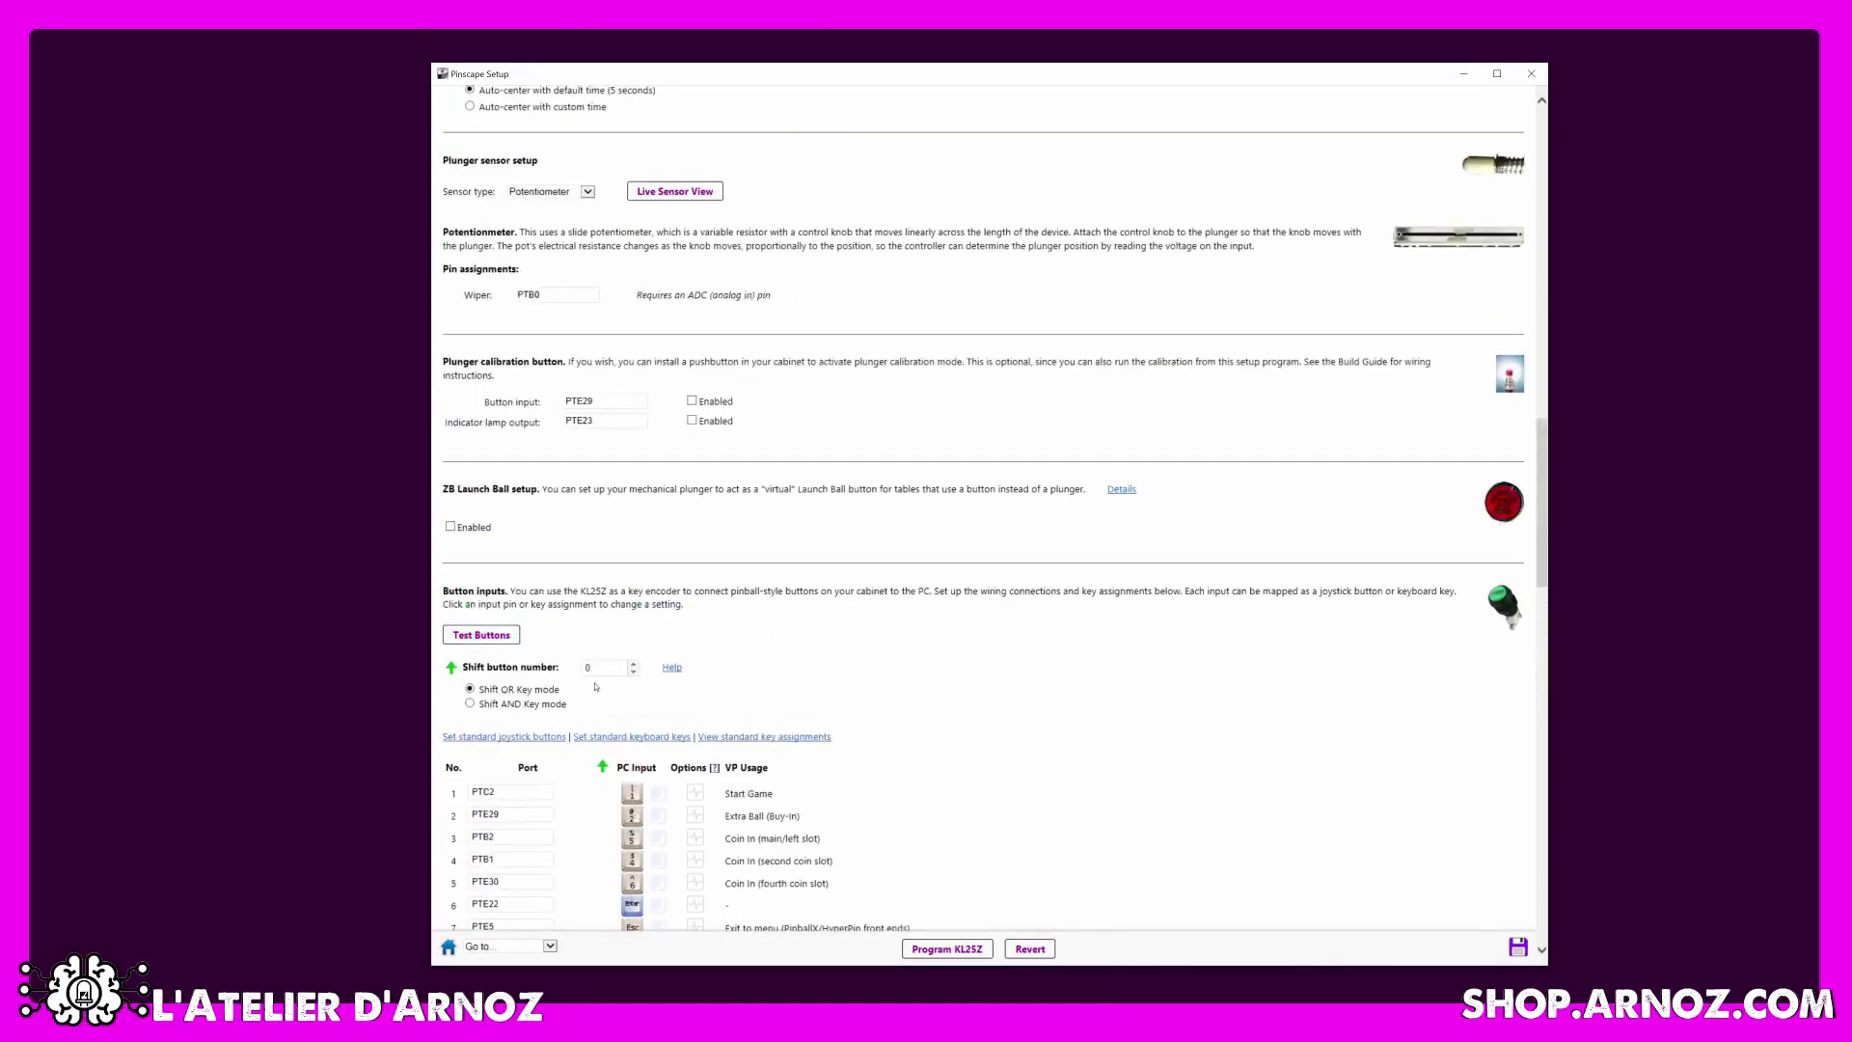
scroll(594, 697, down, 1)
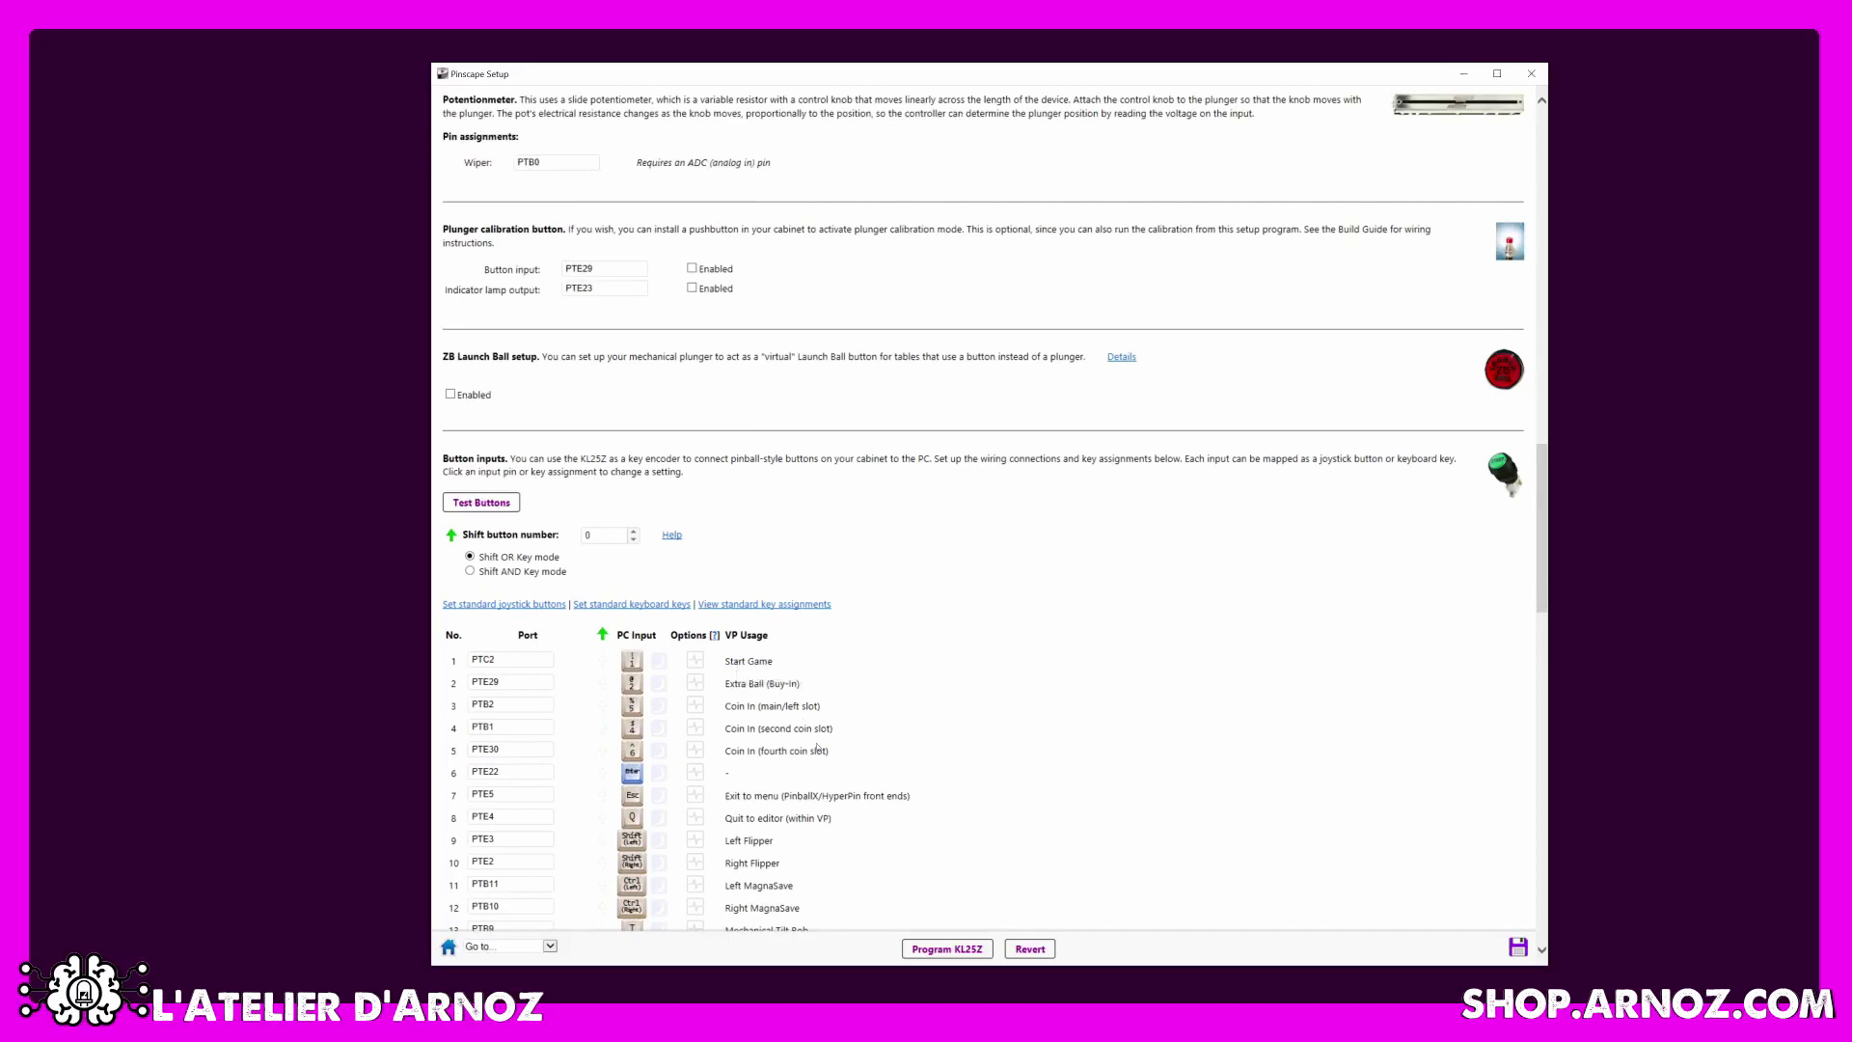
scroll(820, 748, down, 3)
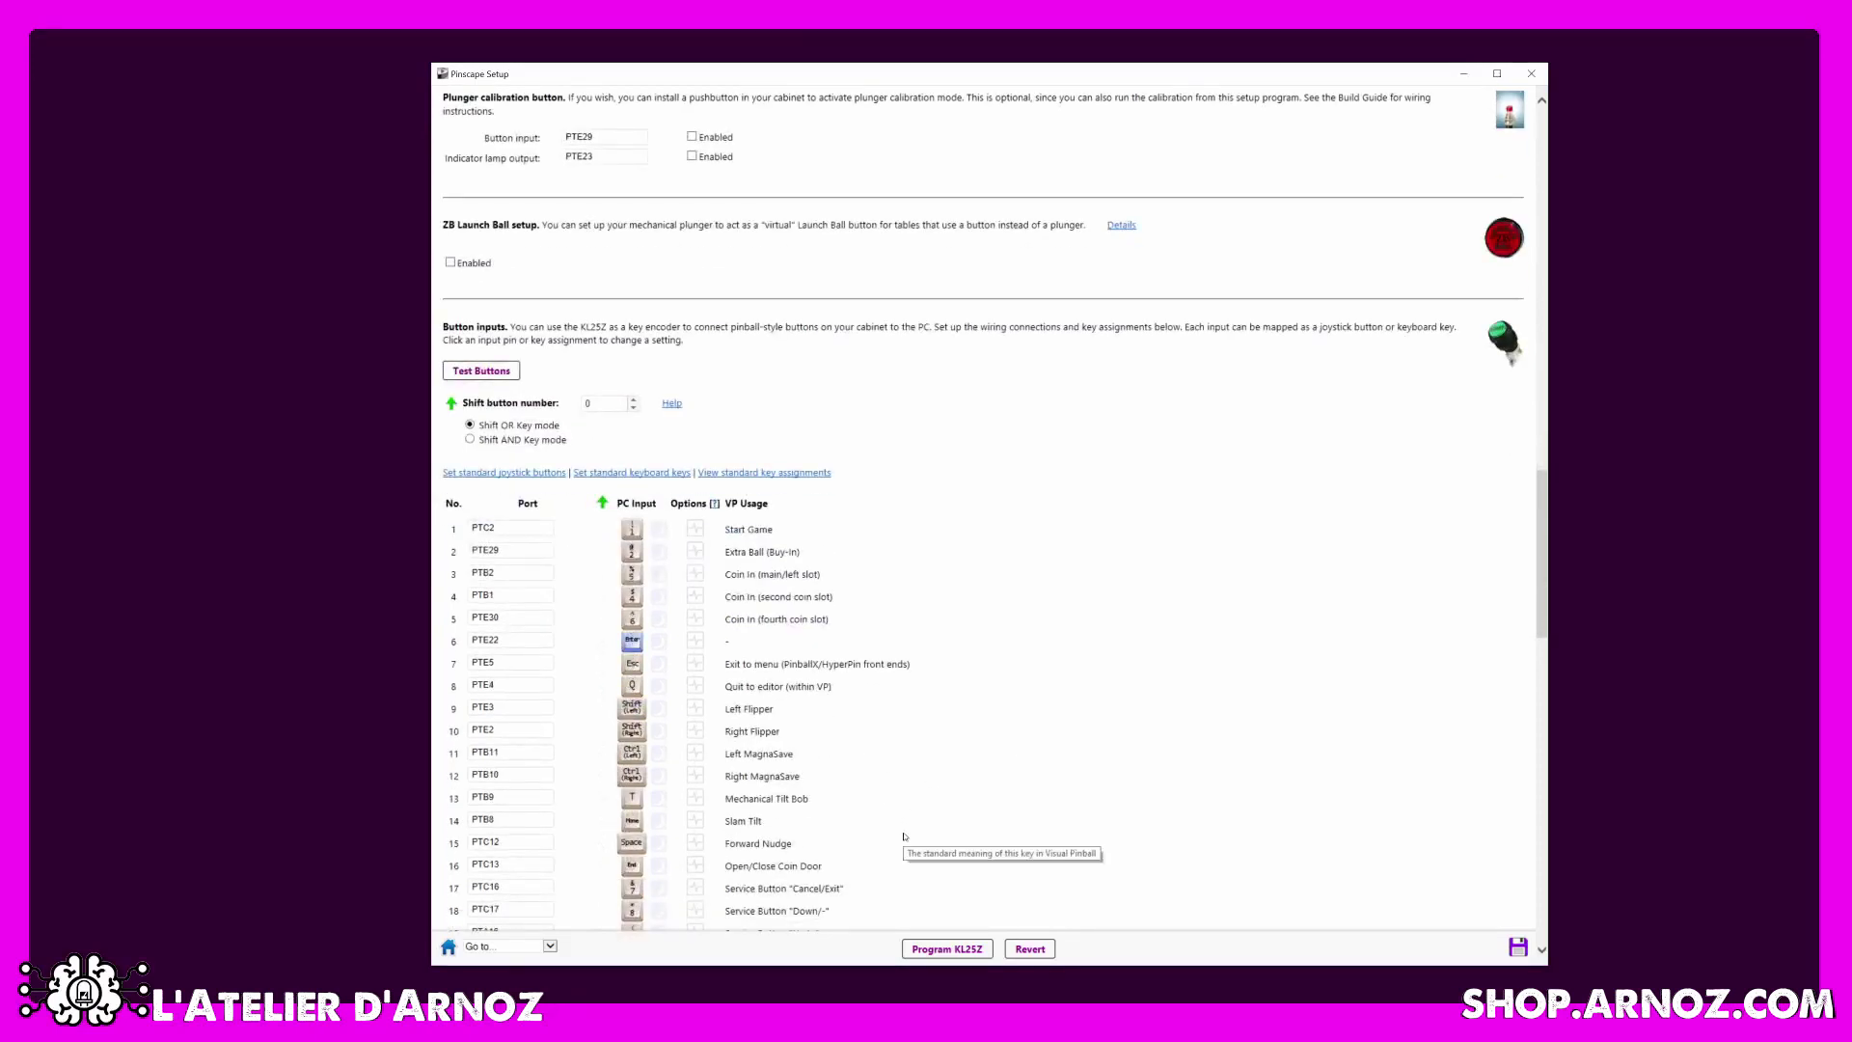
scroll(900, 837, down, 3)
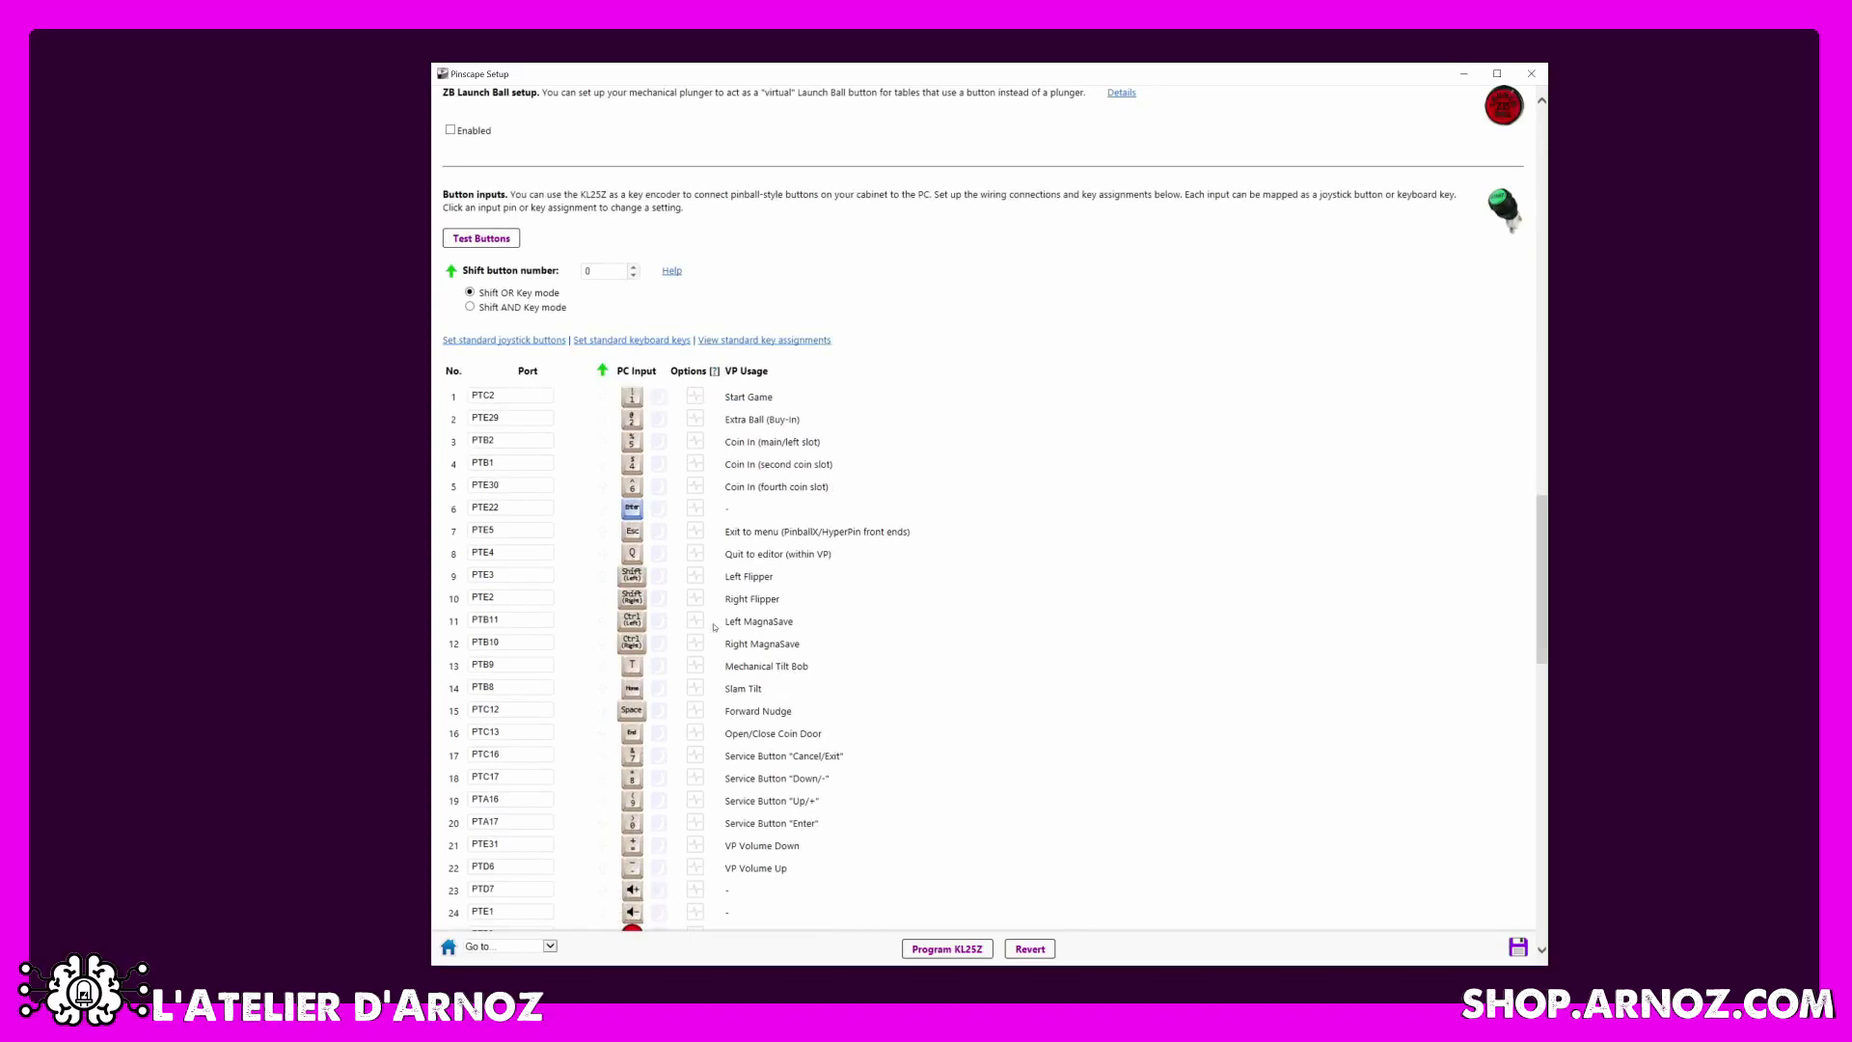
click(601, 422)
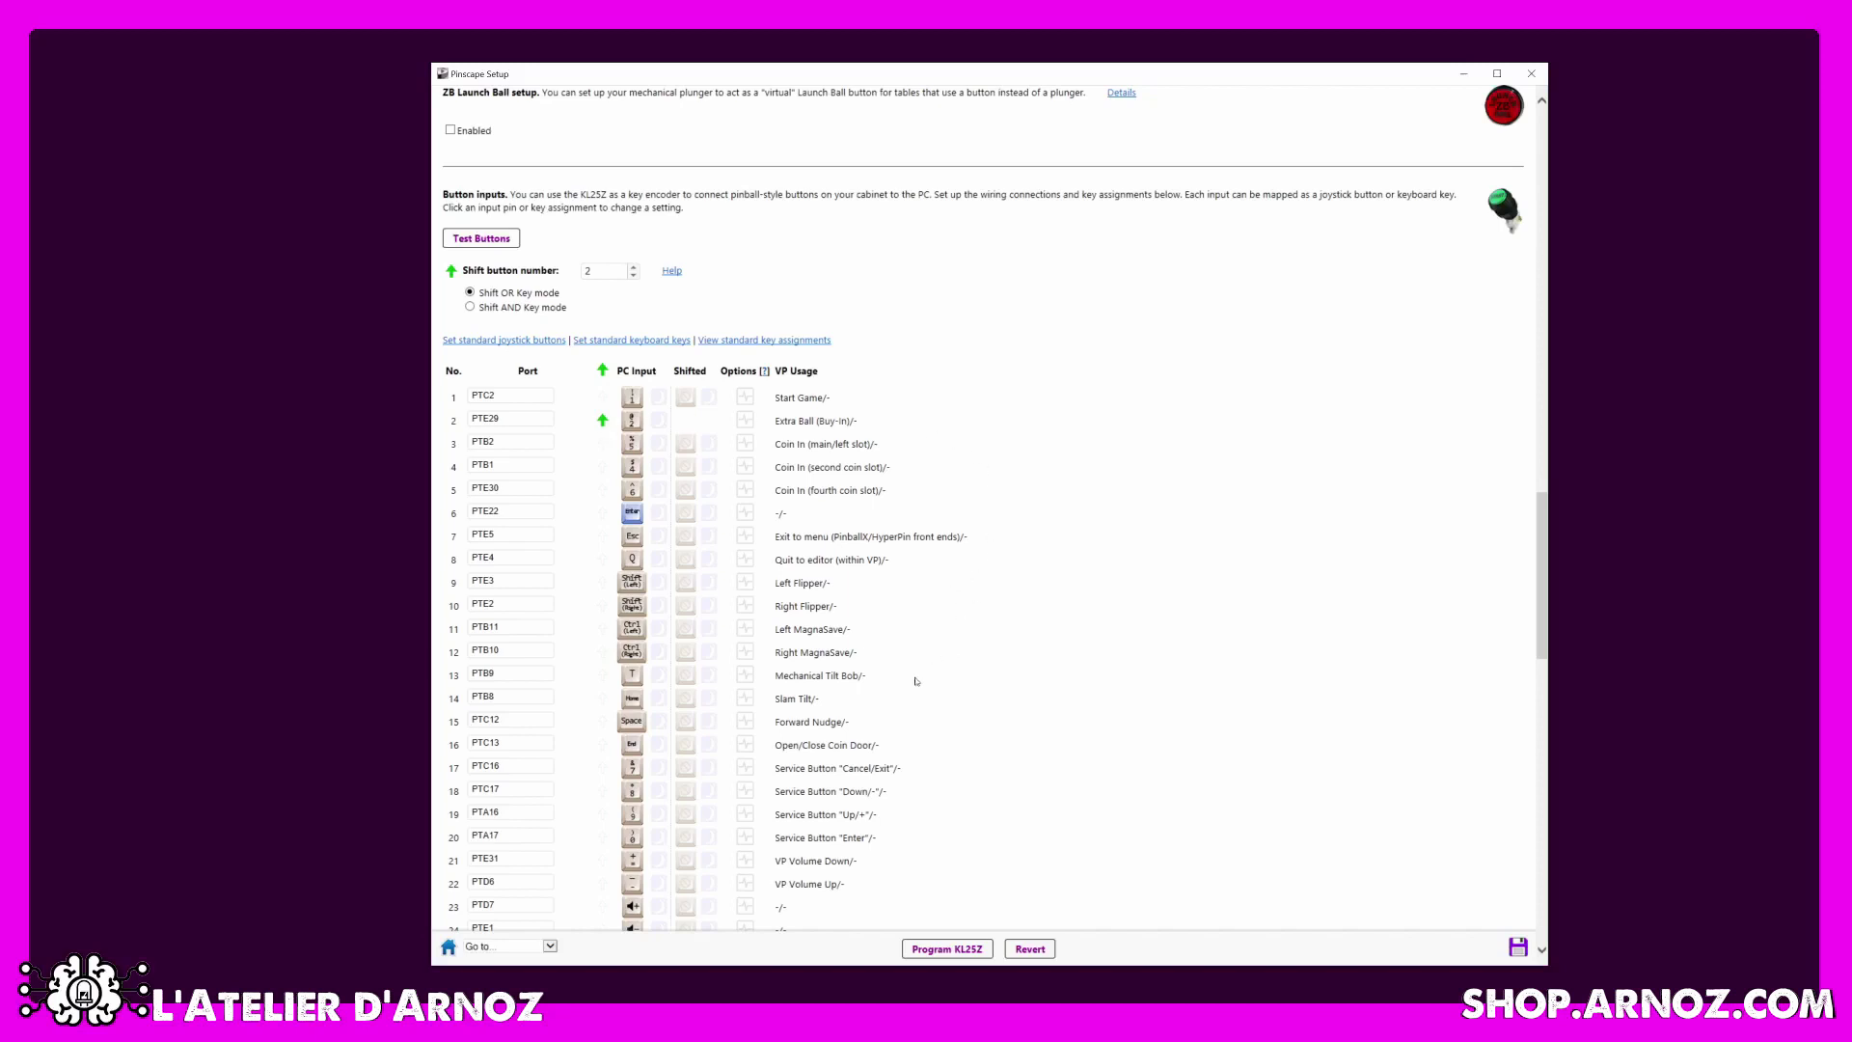
Set the shifted key of button input 10 to volume down and of button input 9 to volume up.
click(686, 604)
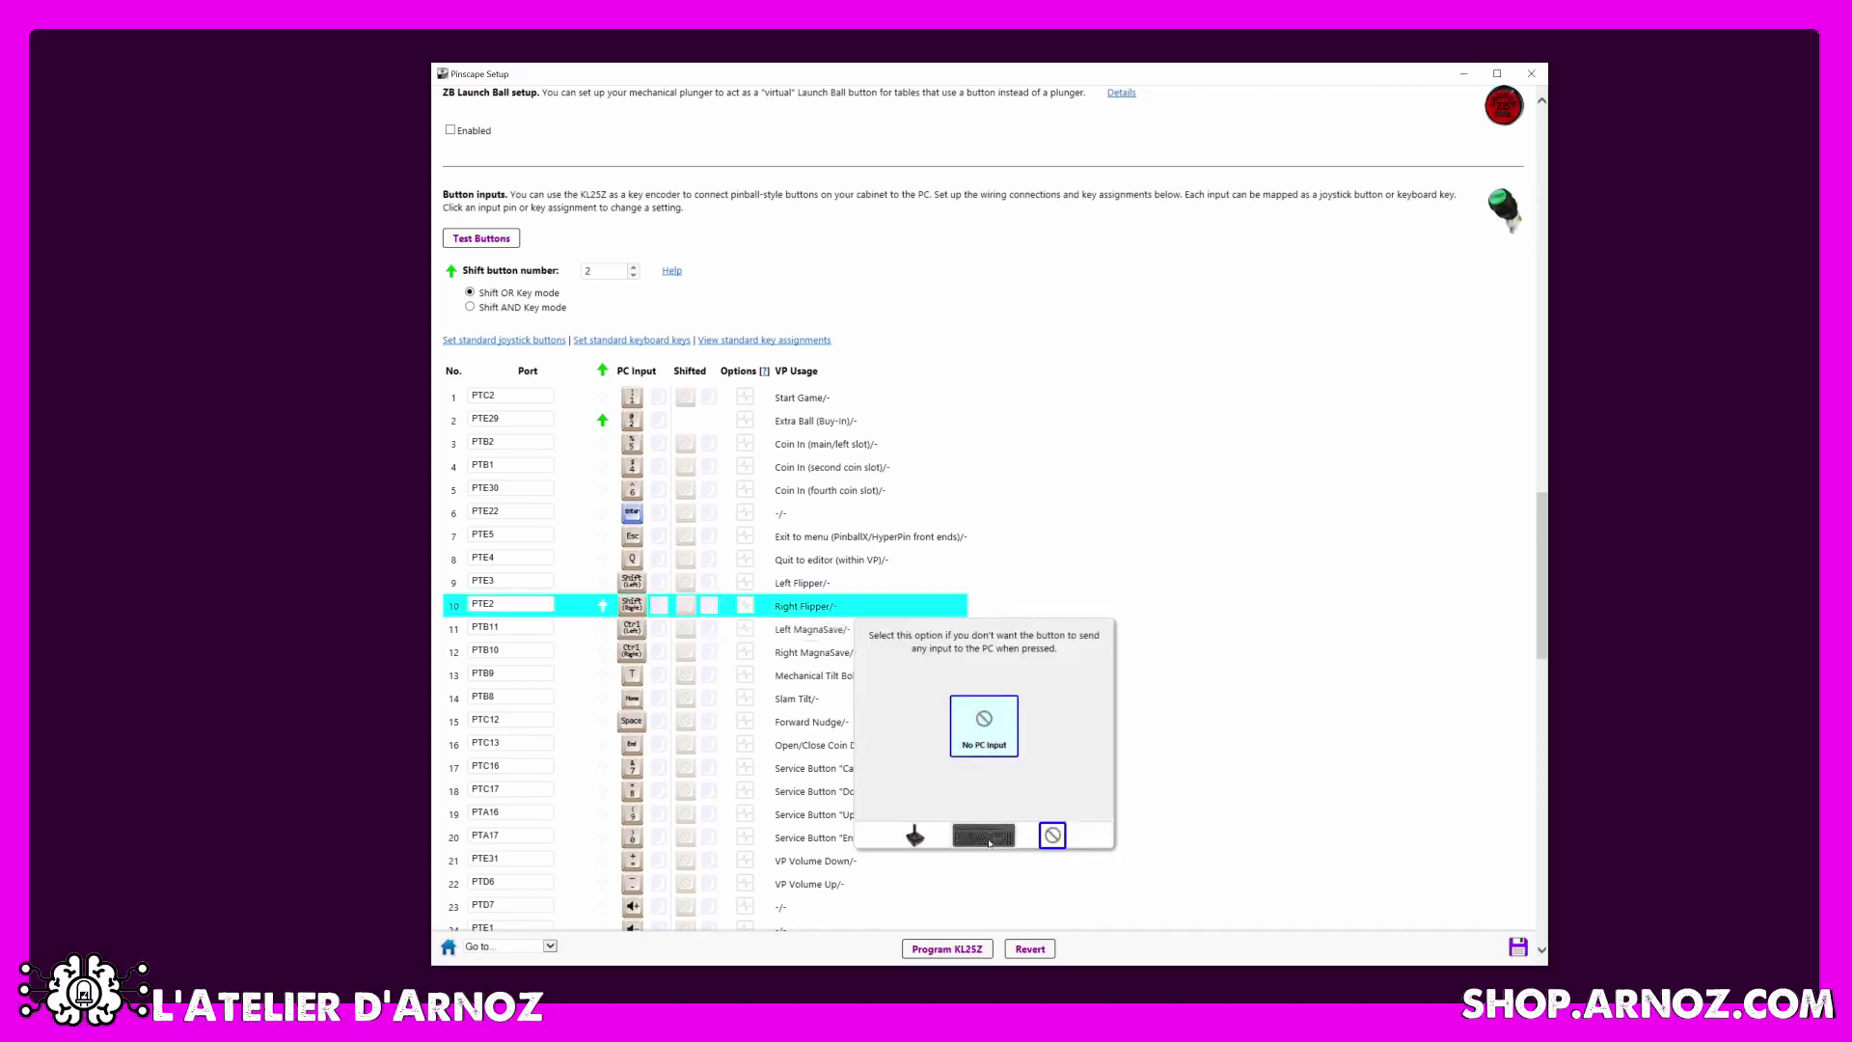
click(984, 835)
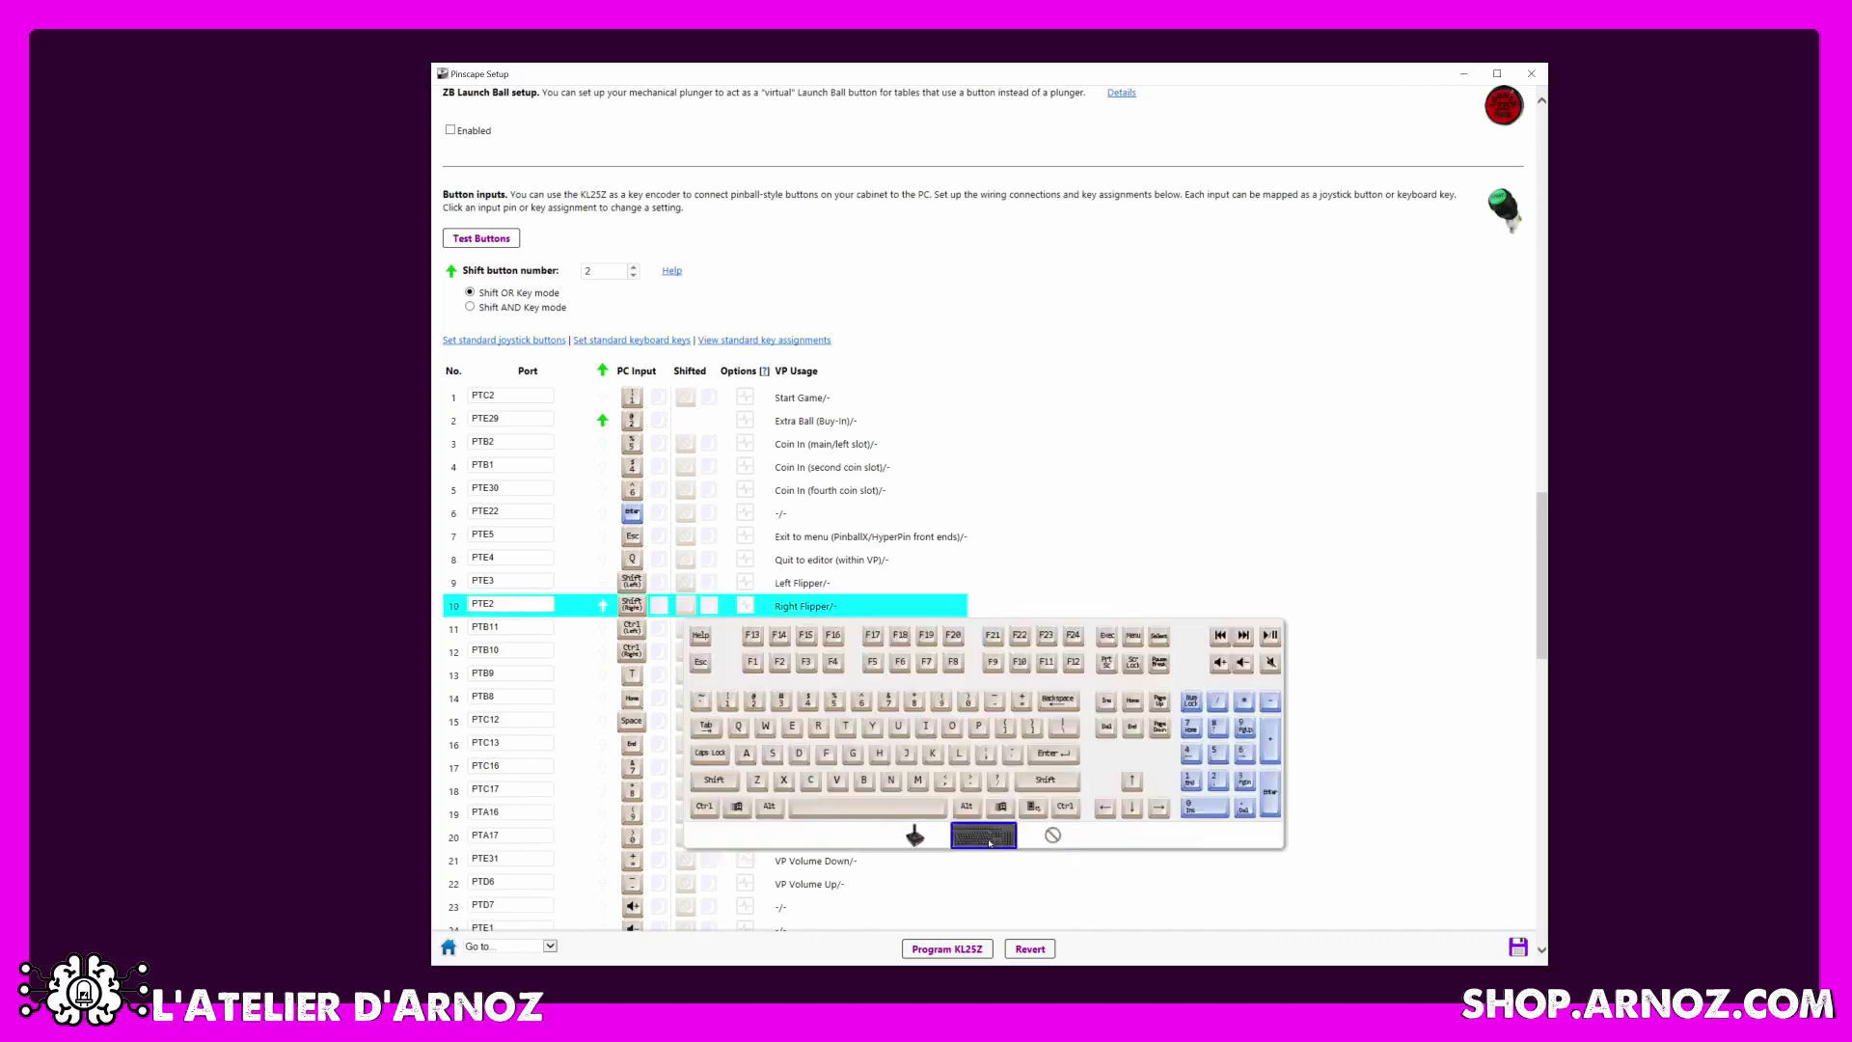
click(1244, 662)
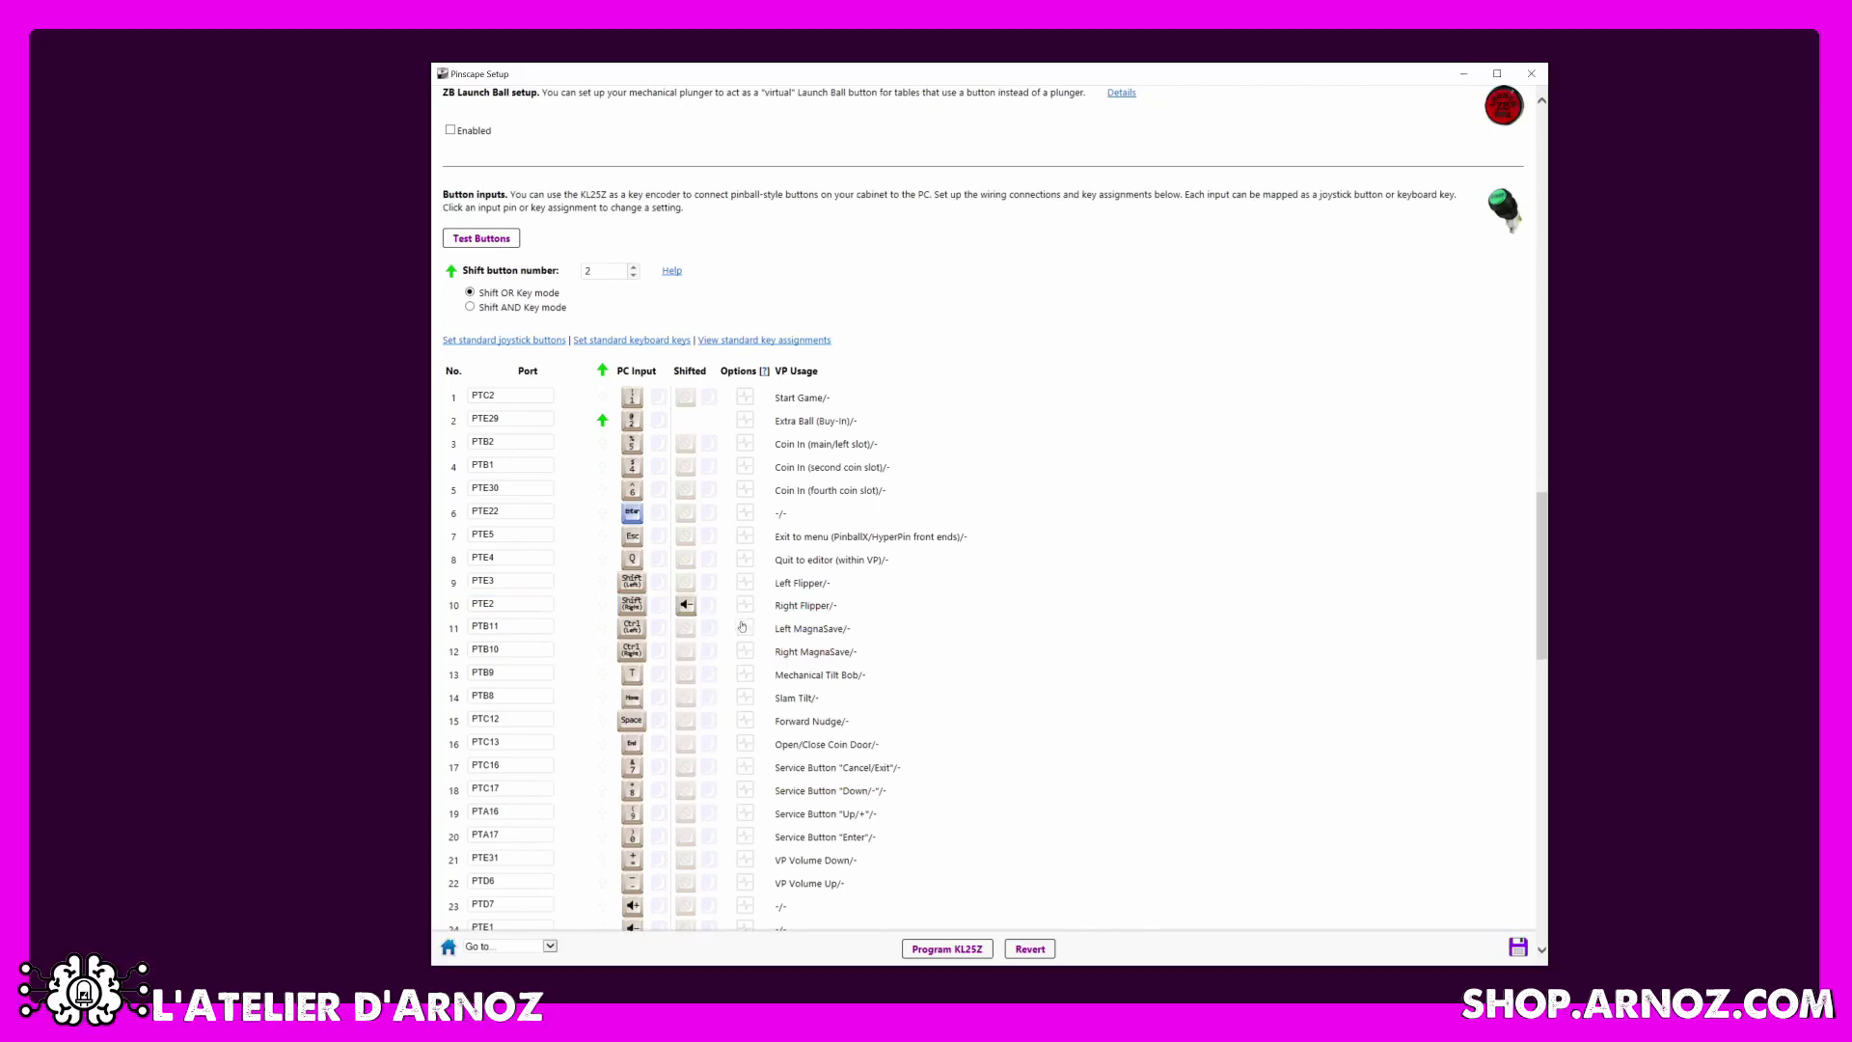
click(684, 584)
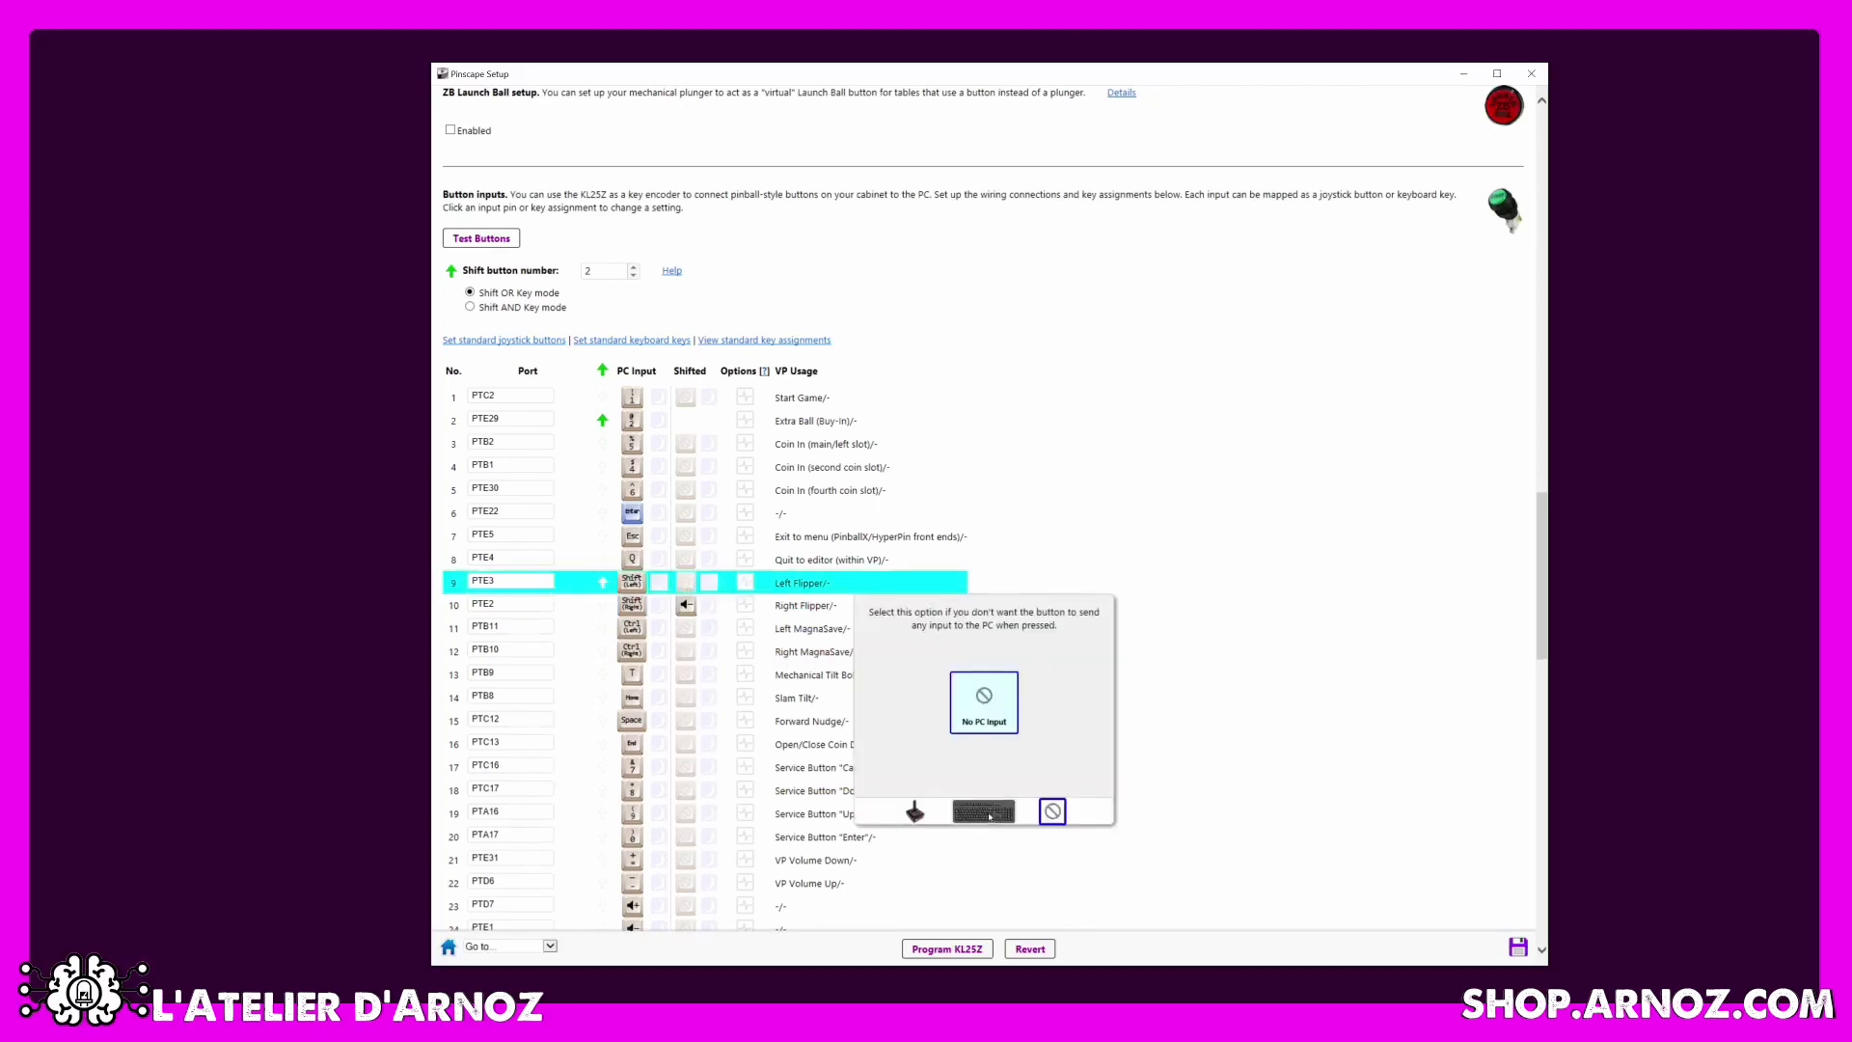
click(986, 813)
click(1220, 637)
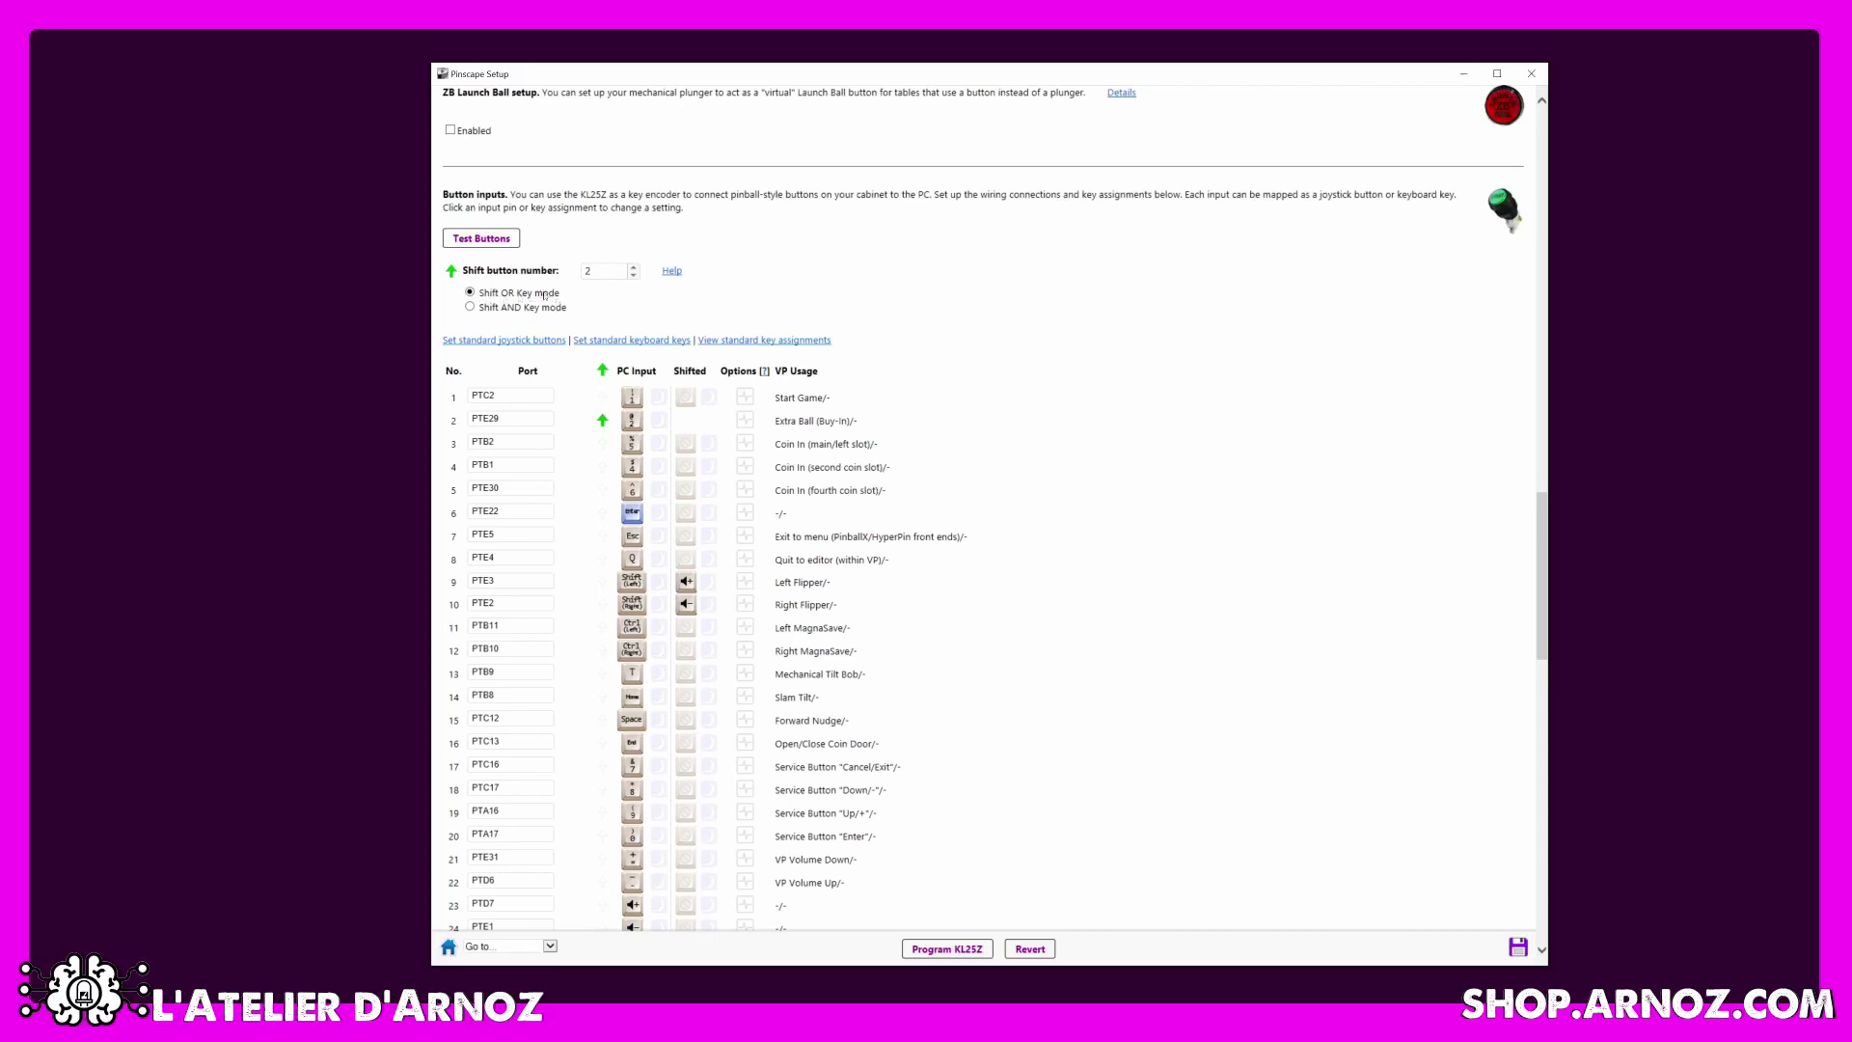
Select Shift AND Key mode, and read the Shift Button help on the two mode options.
click(667, 276)
click(505, 394)
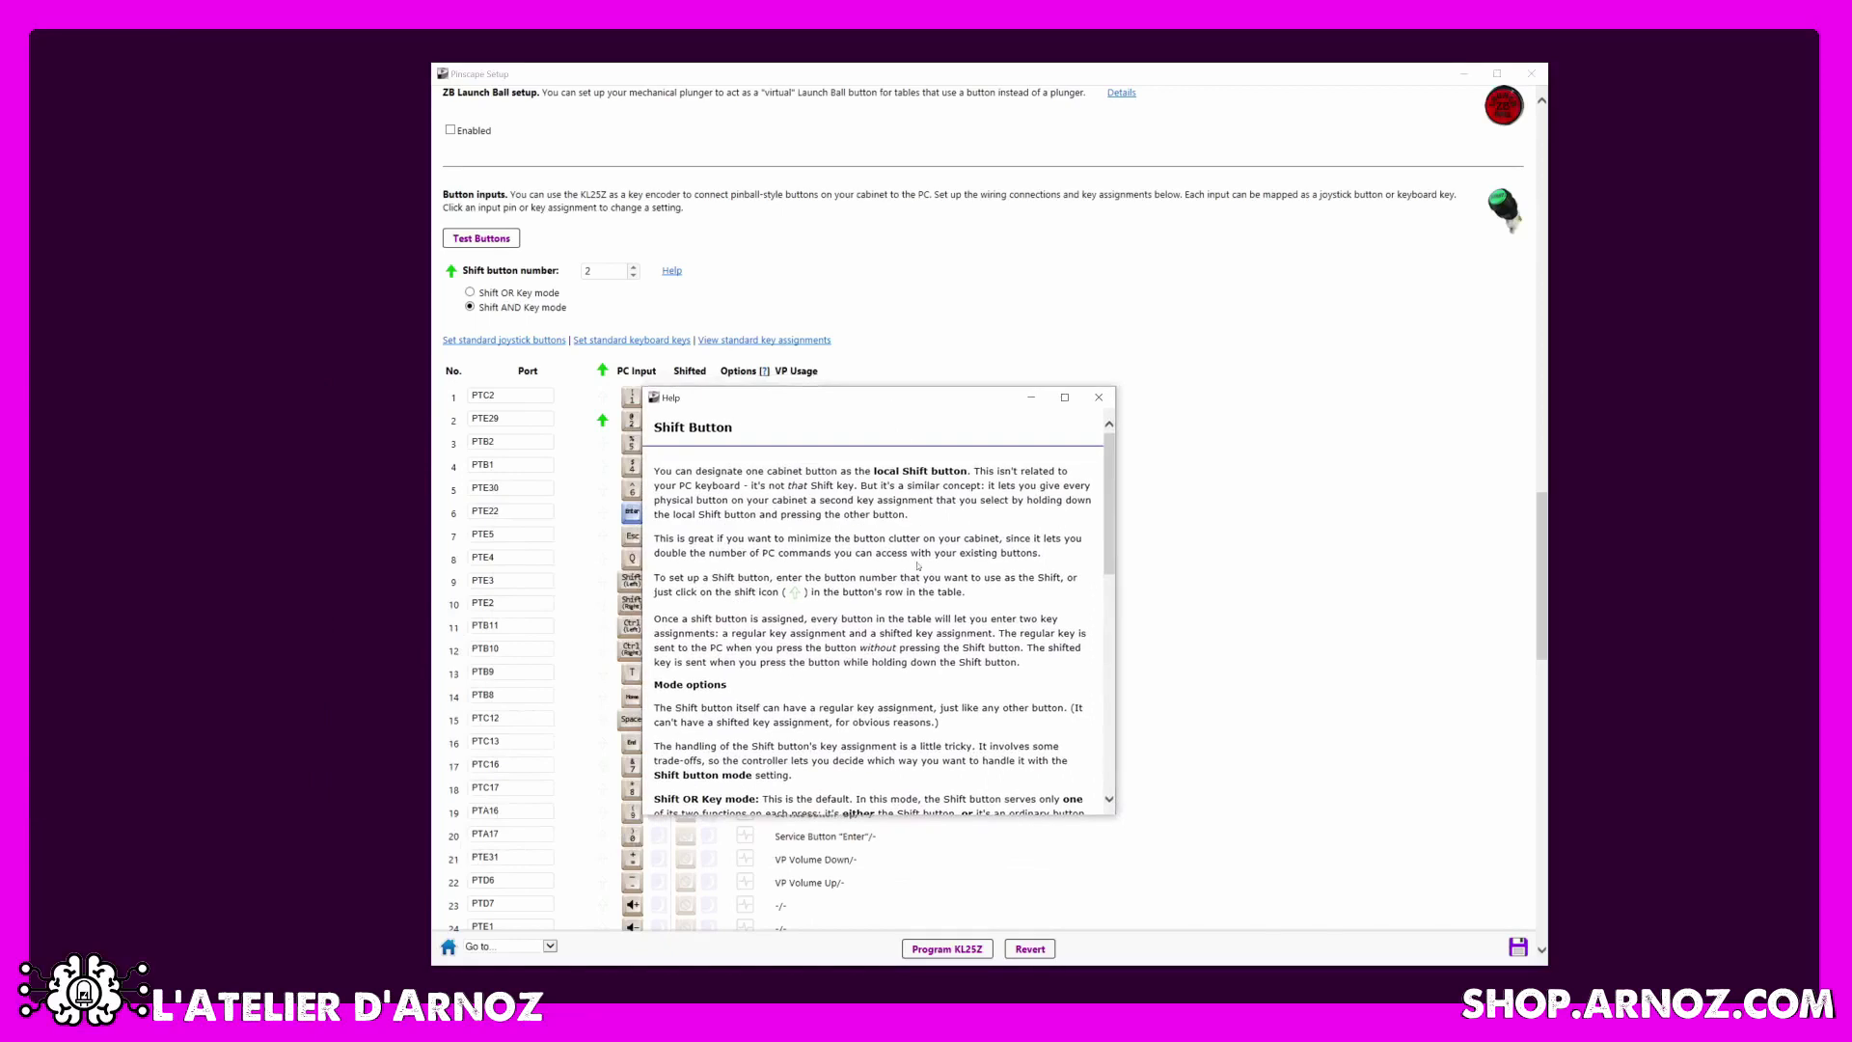
scroll(863, 528, down, 3)
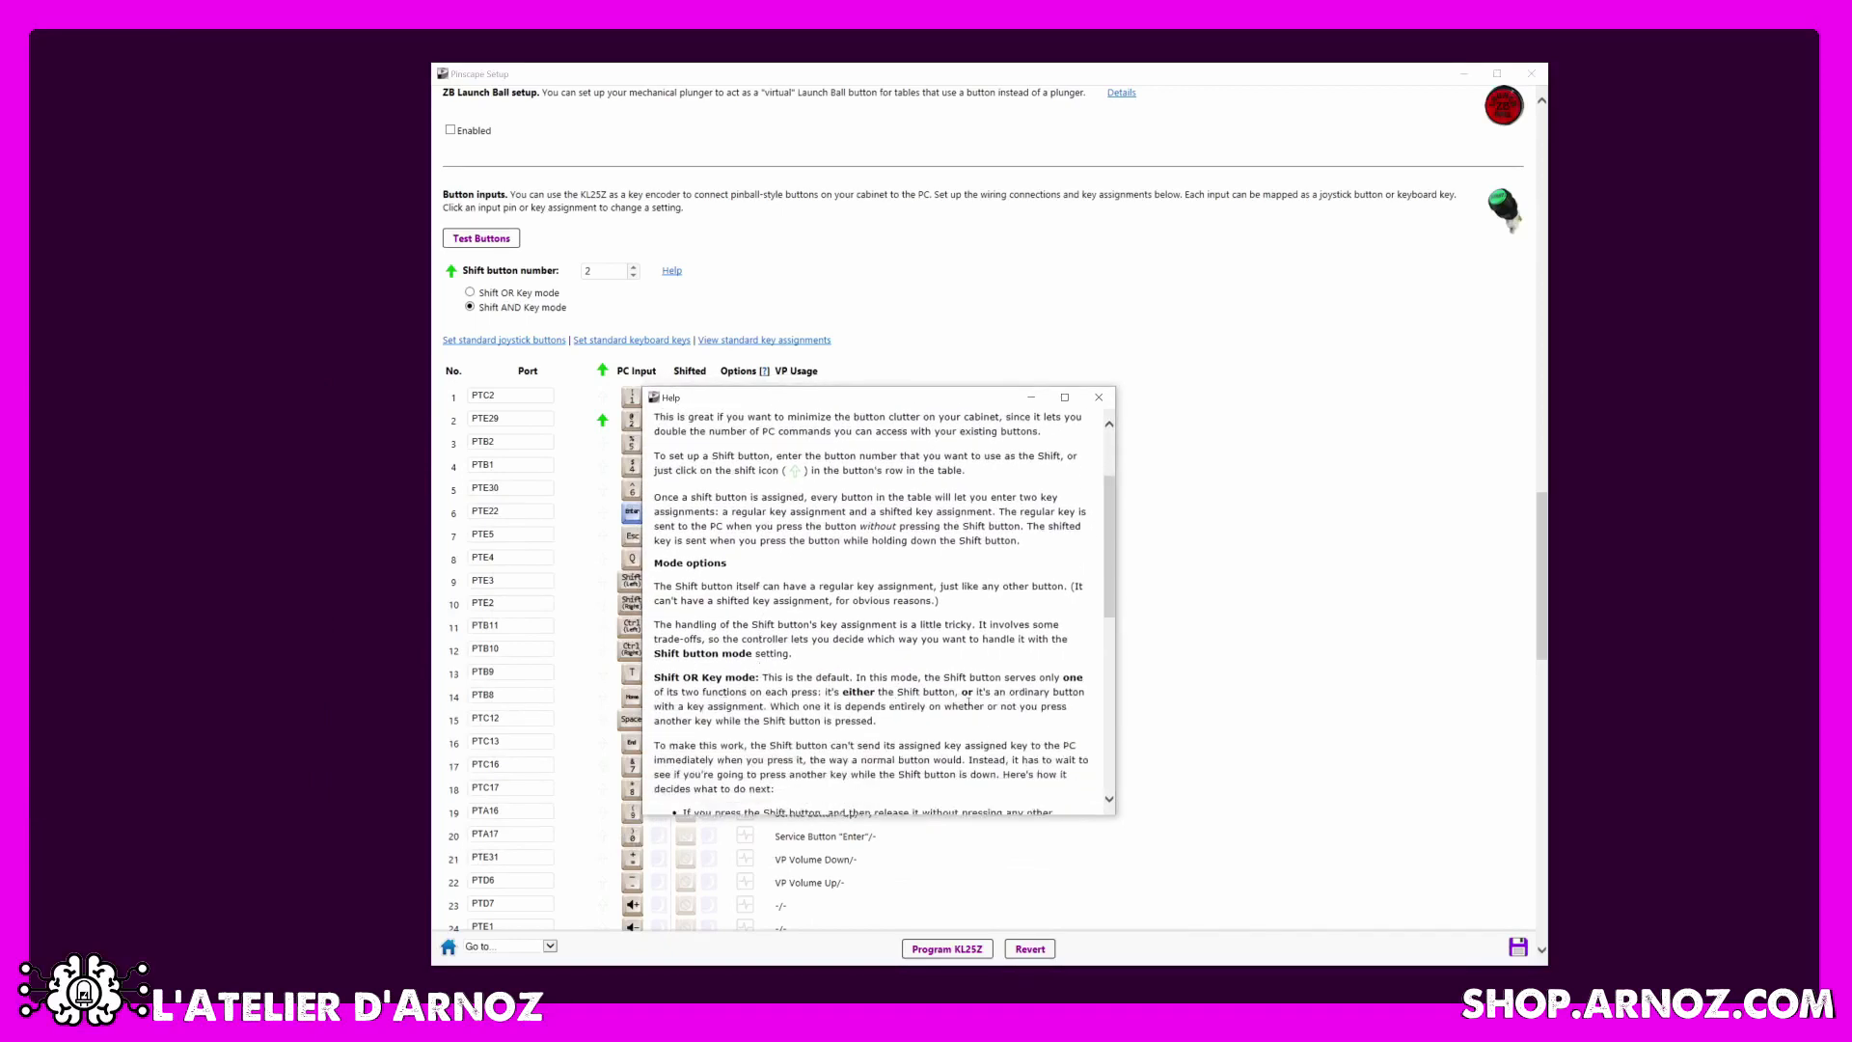
scroll(968, 704, down, 2)
scroll(849, 674, down, 10)
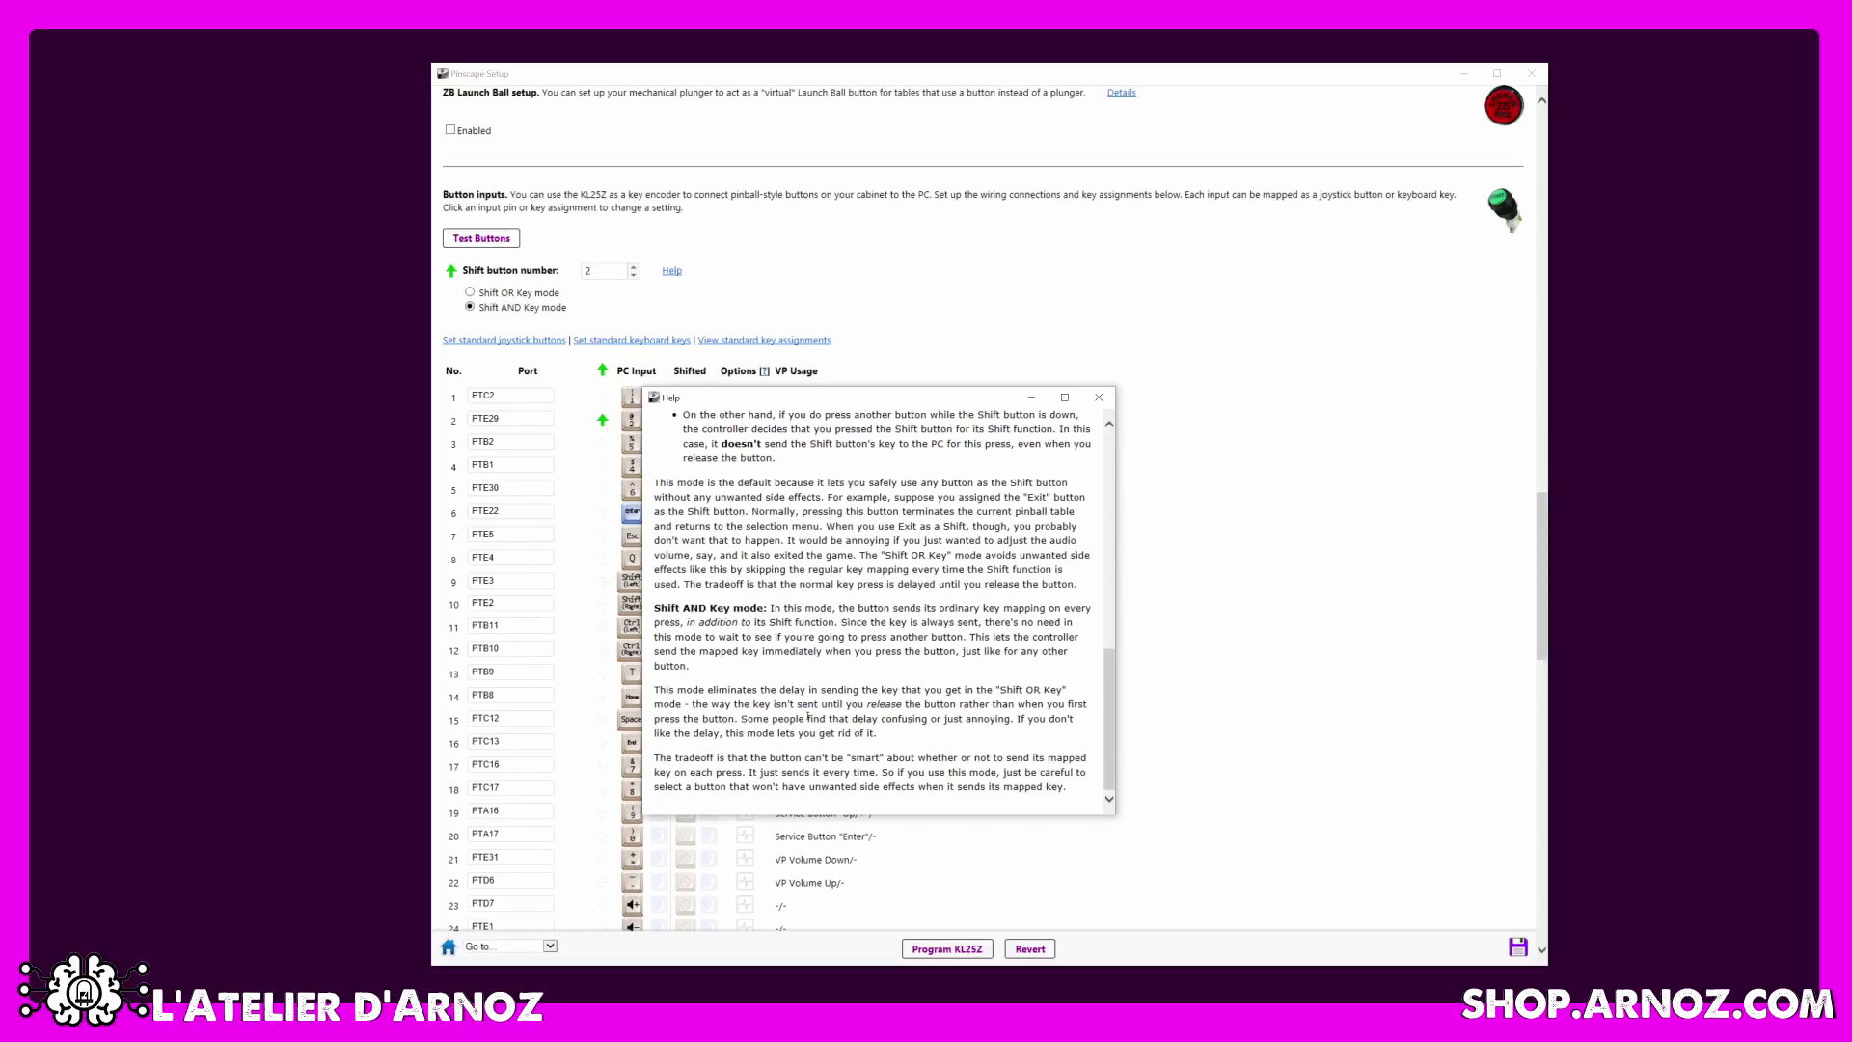
click(1099, 397)
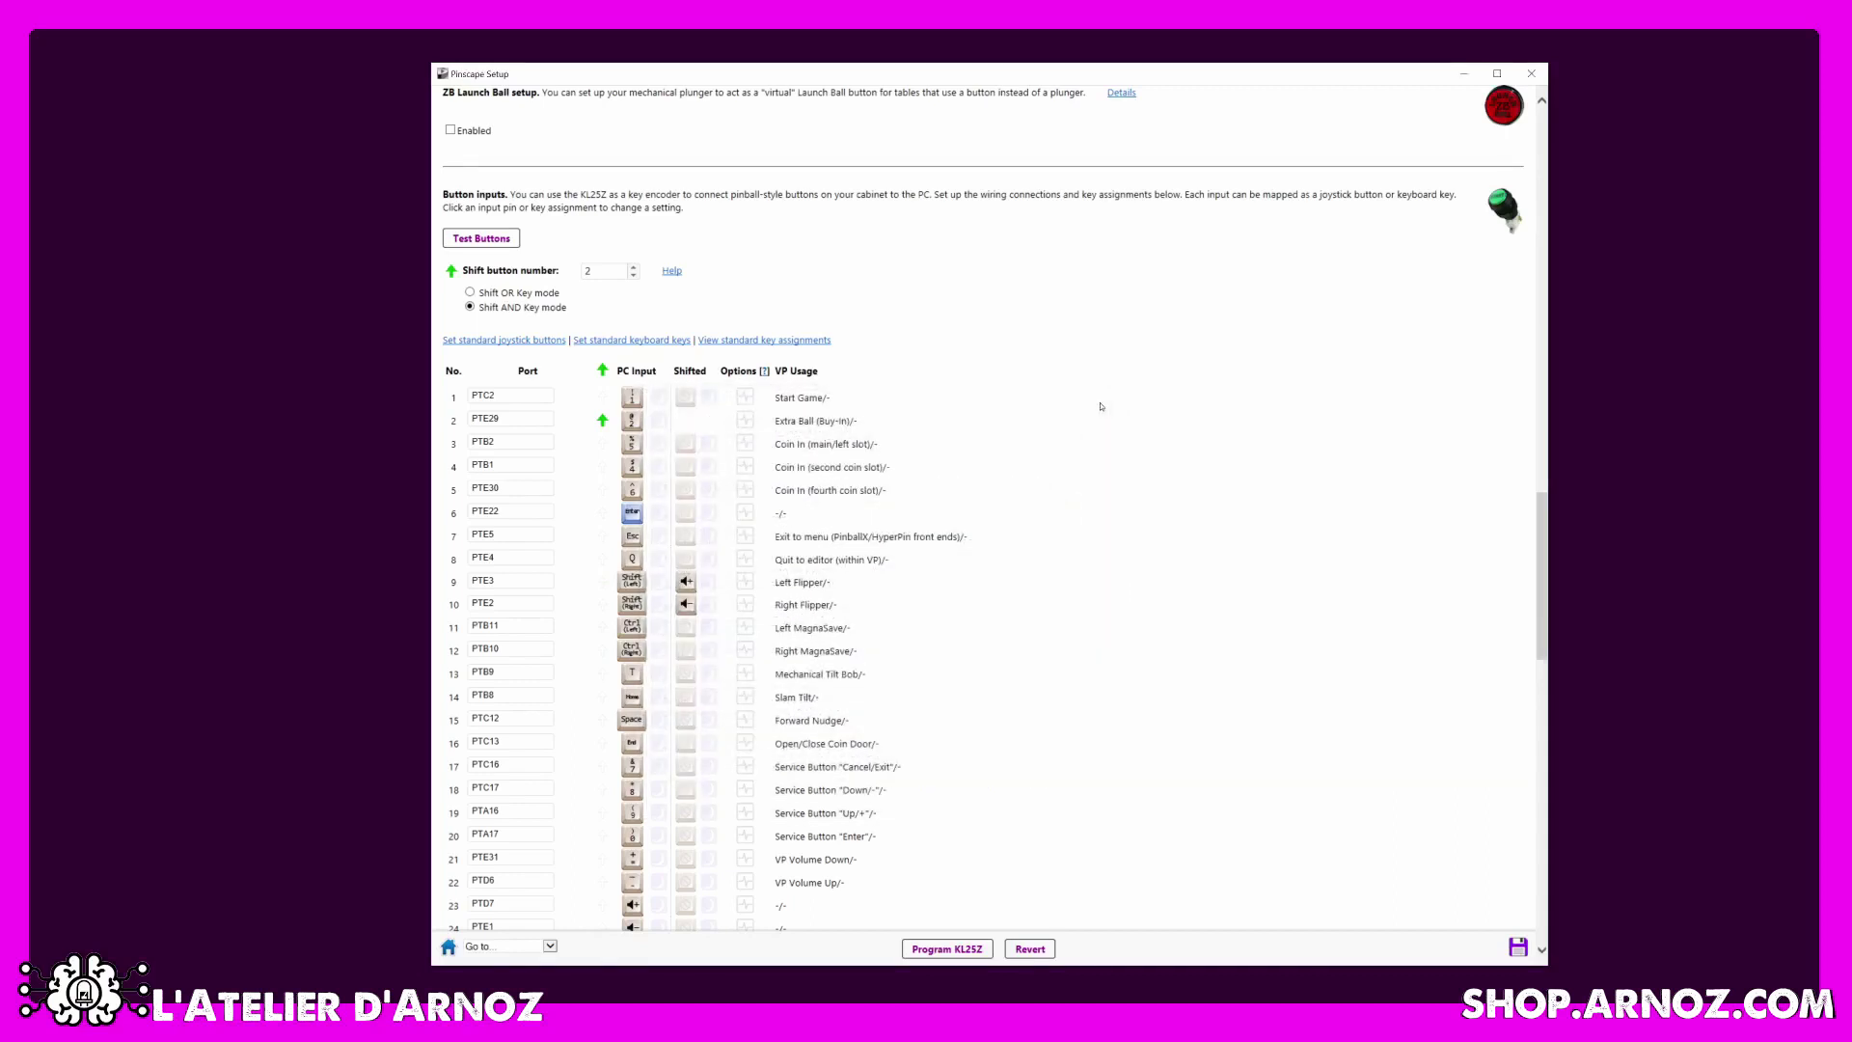
Try other button numbers as the Shift button, and select button input 10.
click(636, 276)
click(635, 269)
click(635, 268)
click(635, 268)
click(635, 269)
click(635, 269)
click(602, 628)
click(602, 605)
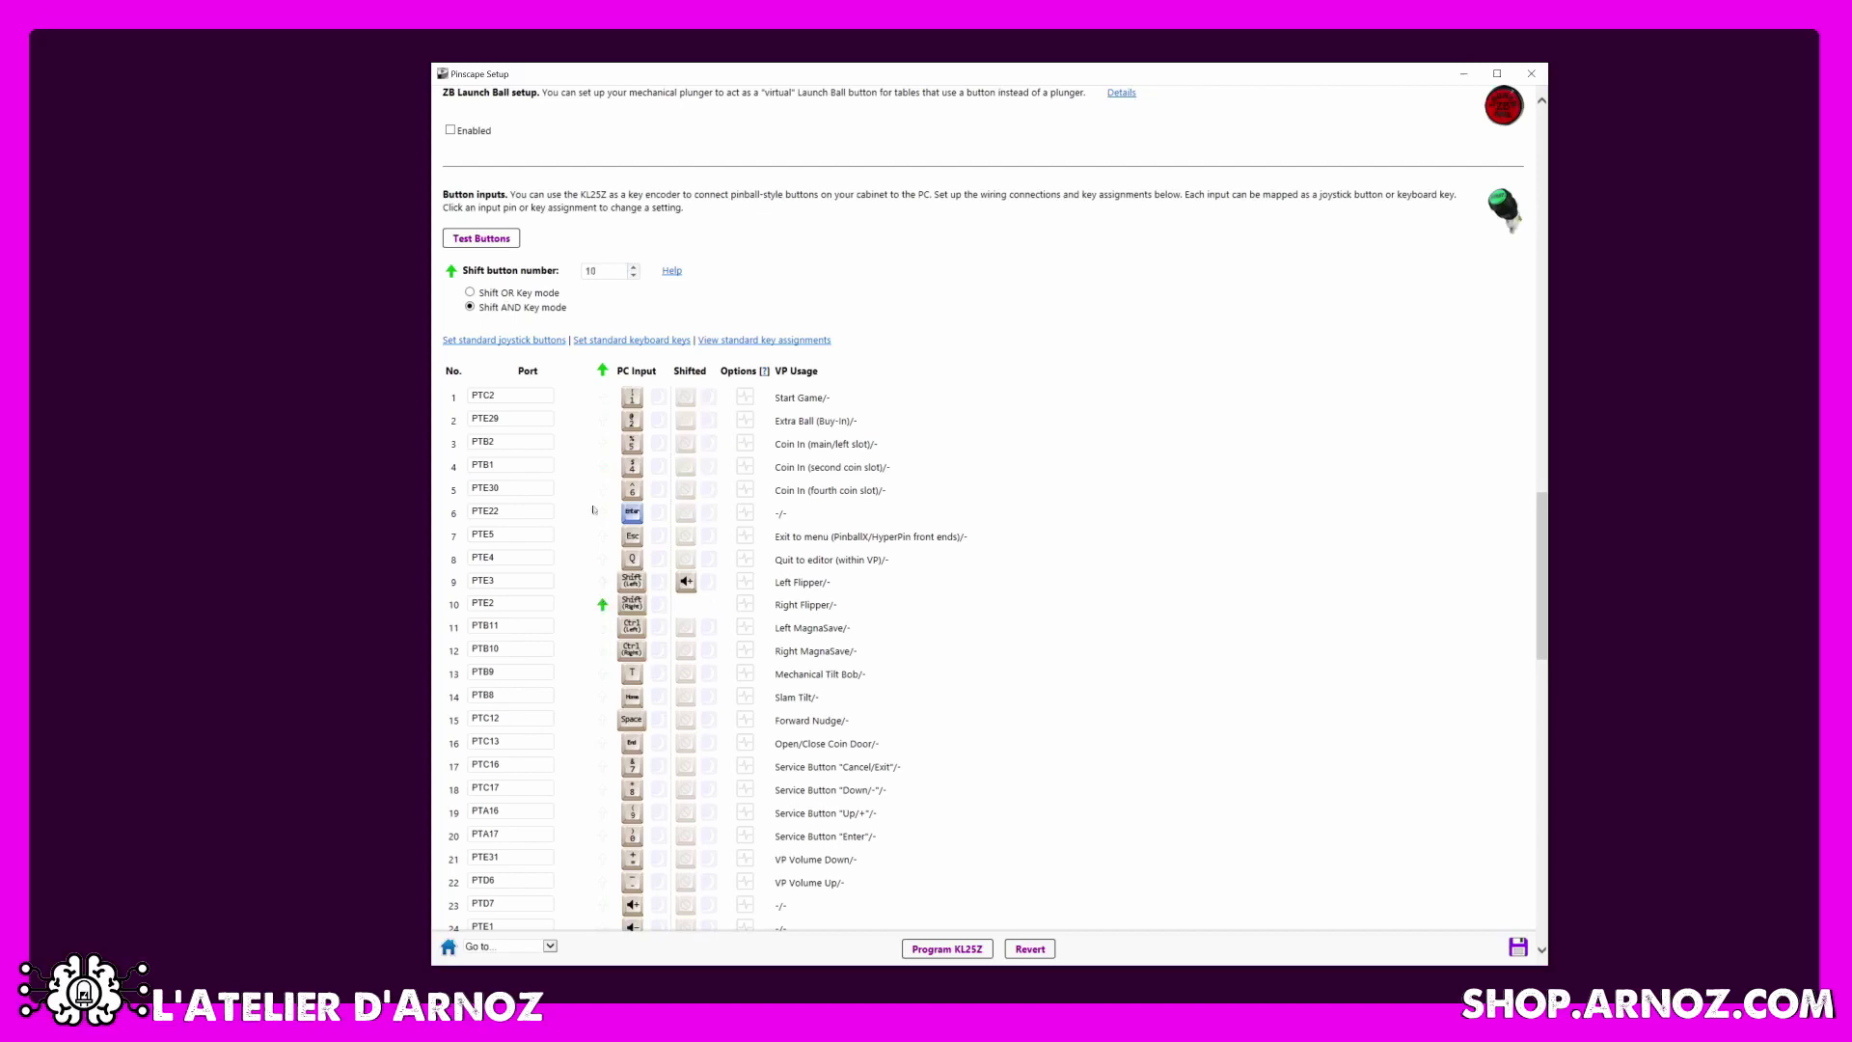
Set the Shift button number to 0.
click(634, 275)
click(635, 275)
click(634, 275)
click(635, 275)
click(635, 275)
click(635, 275)
click(635, 274)
click(635, 275)
click(635, 275)
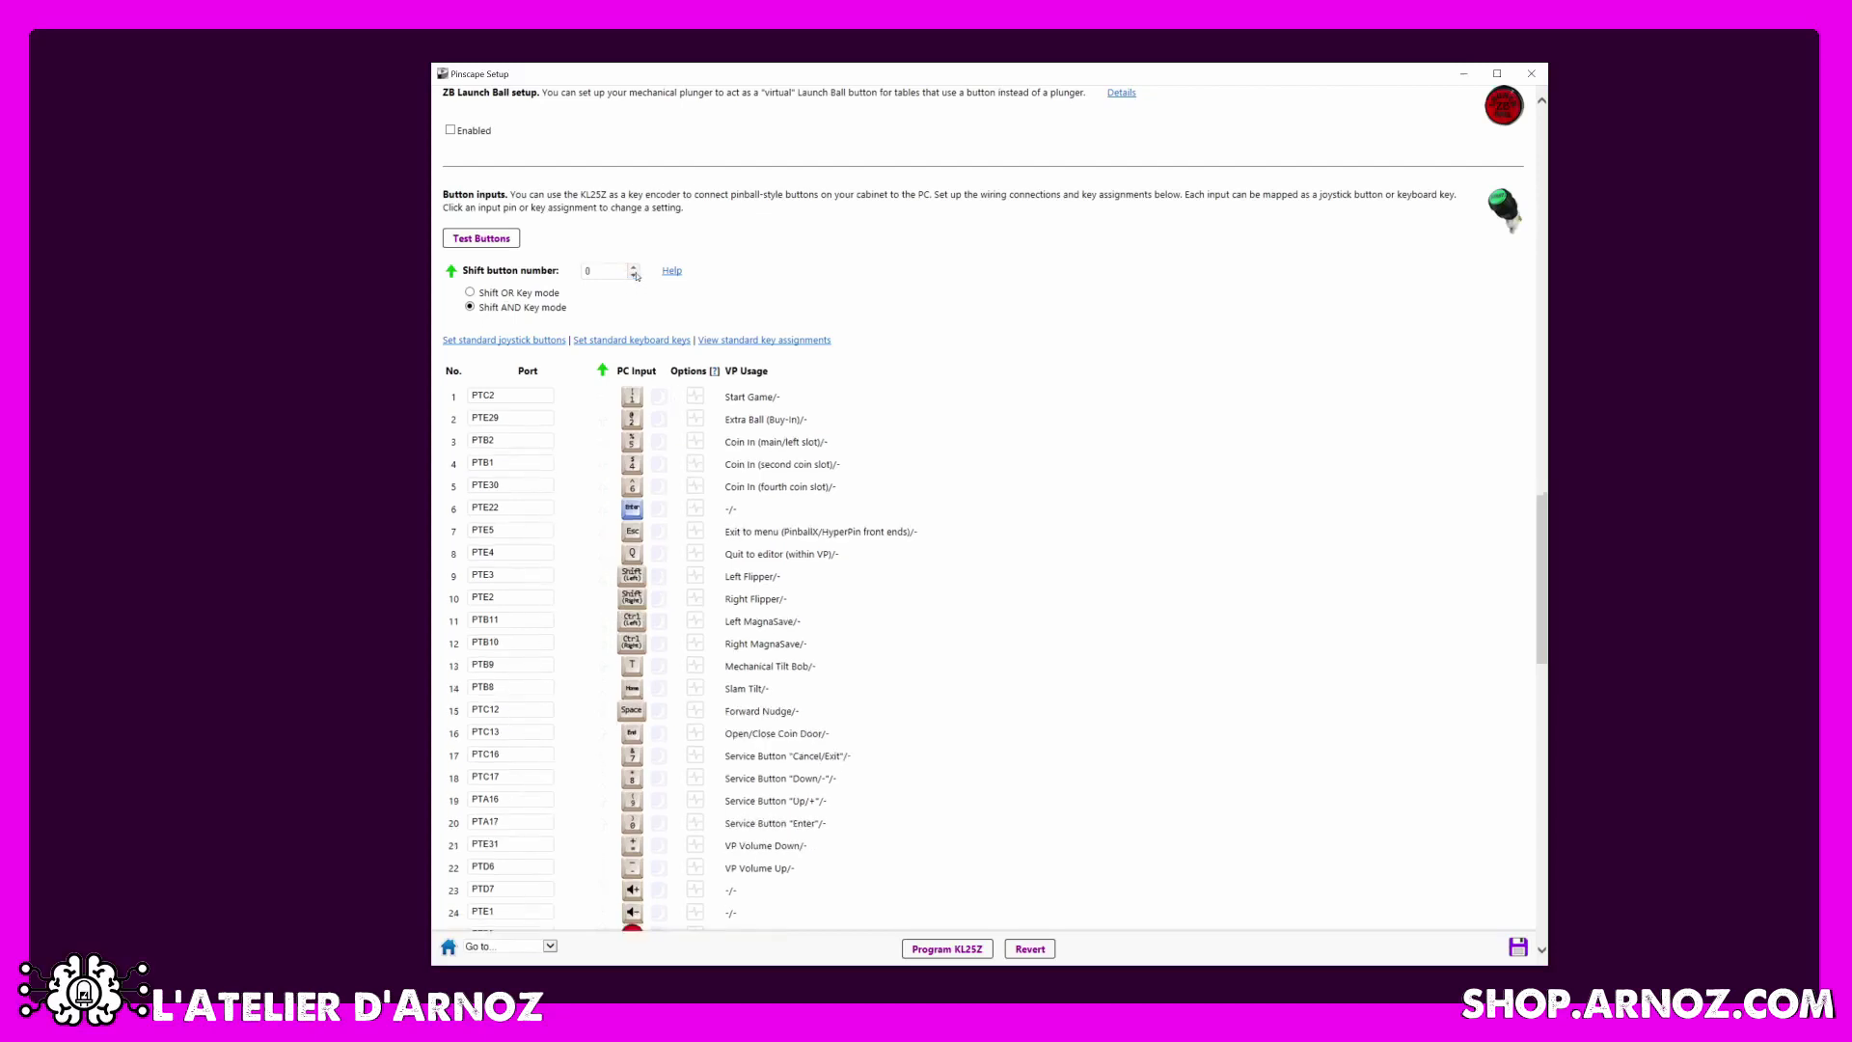
Try to open the button tester, and decline opening it with unprogrammed settings.
click(488, 241)
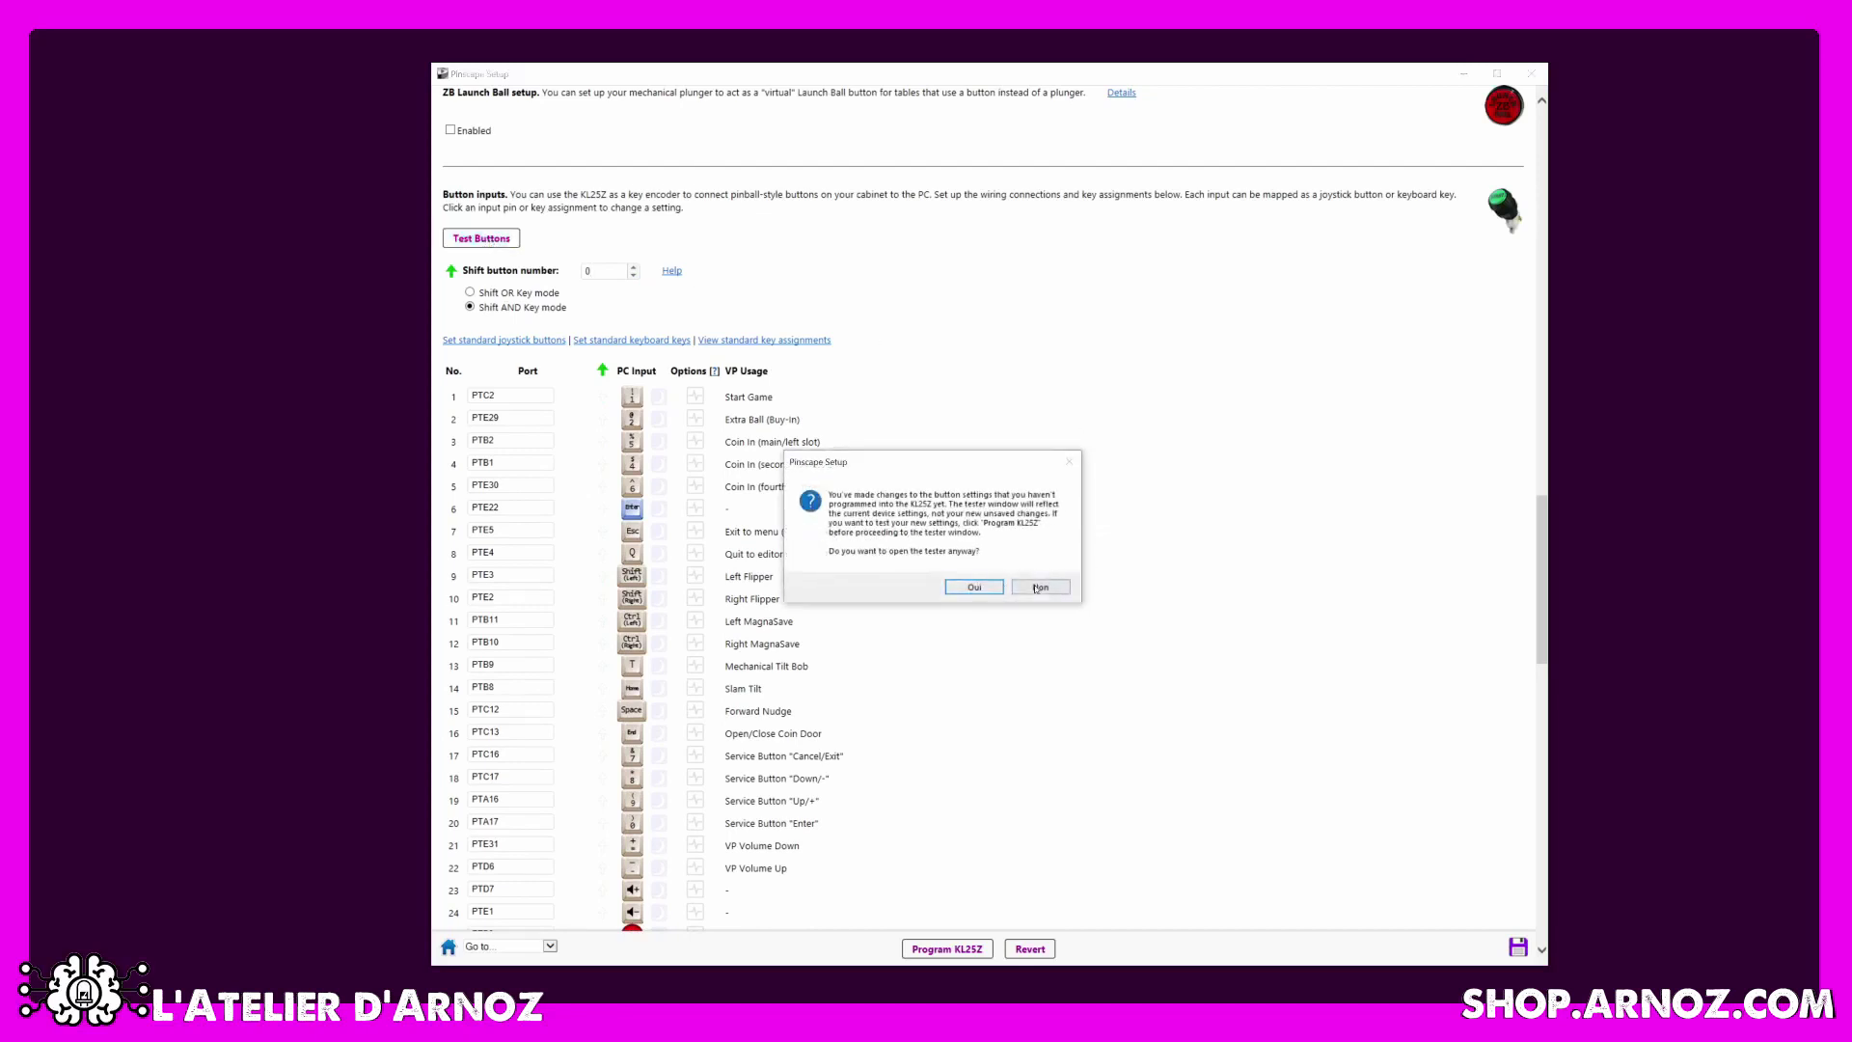
click(1063, 592)
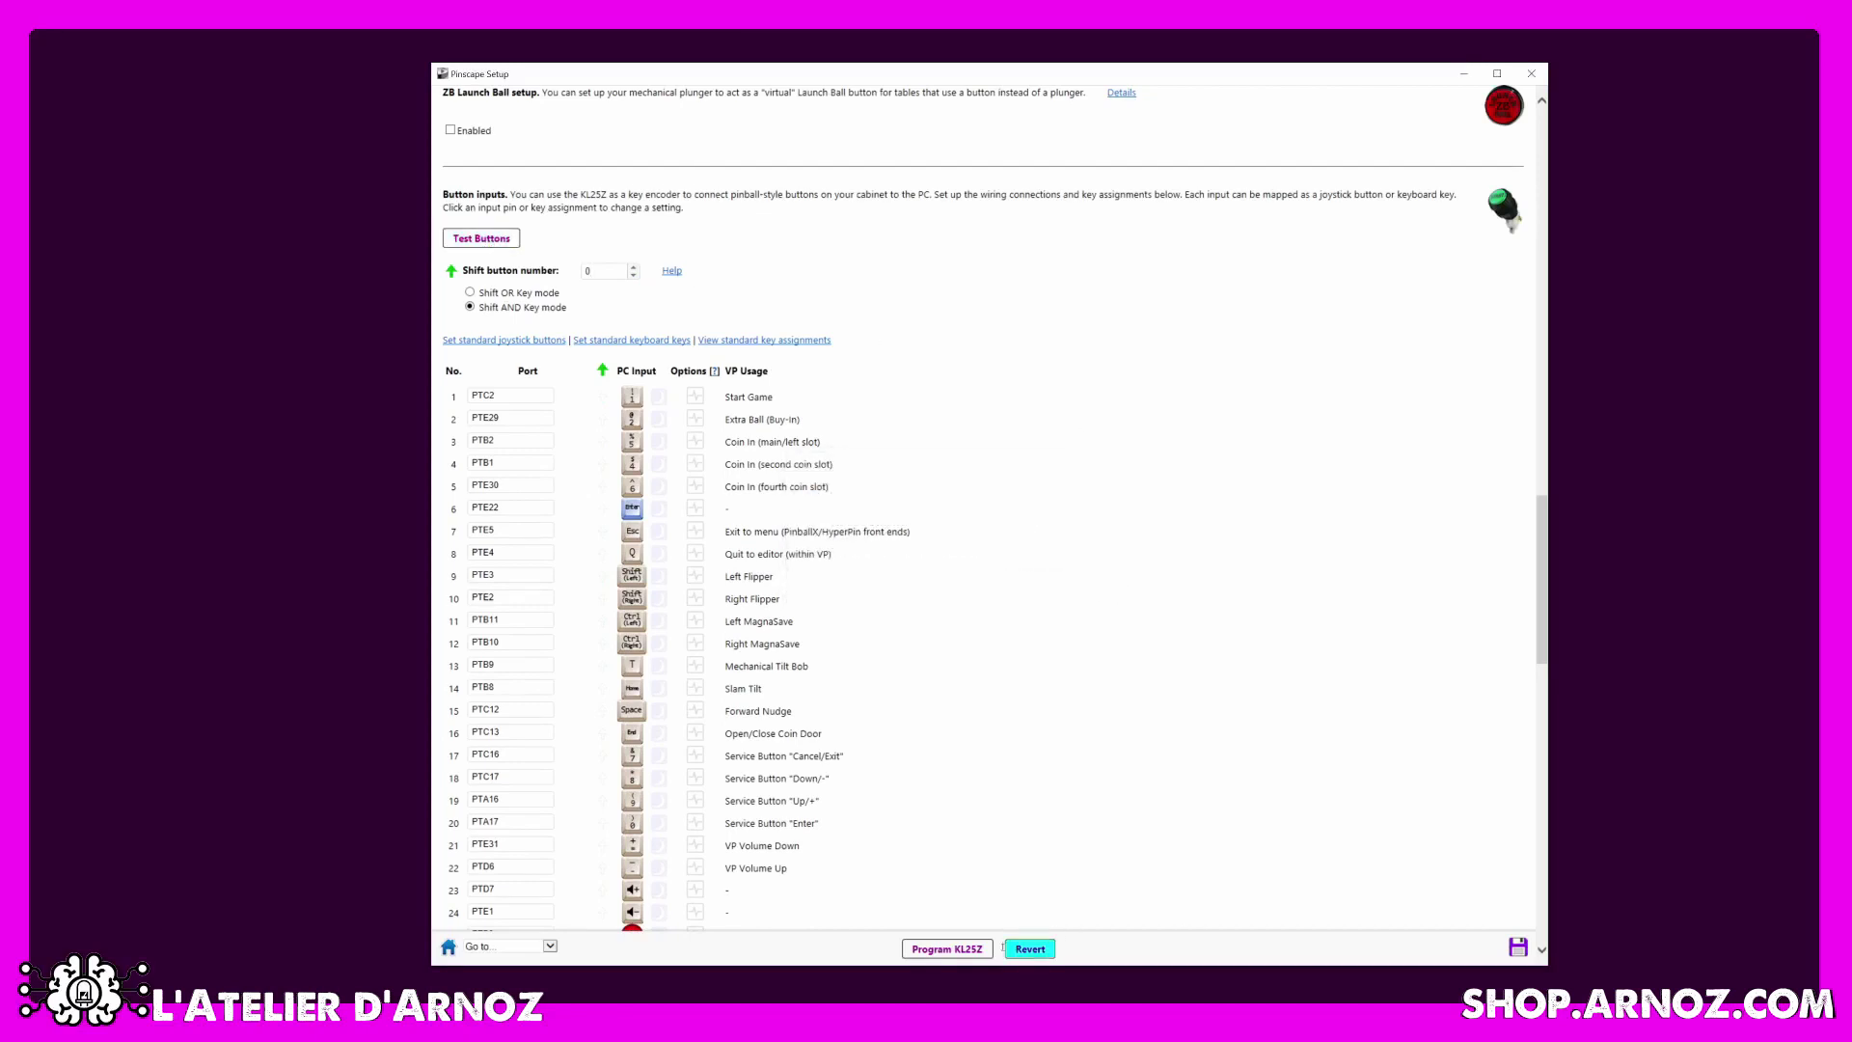
Program the current button and Shift settings into the KL25Z, confirming the prompts.
click(947, 949)
click(965, 569)
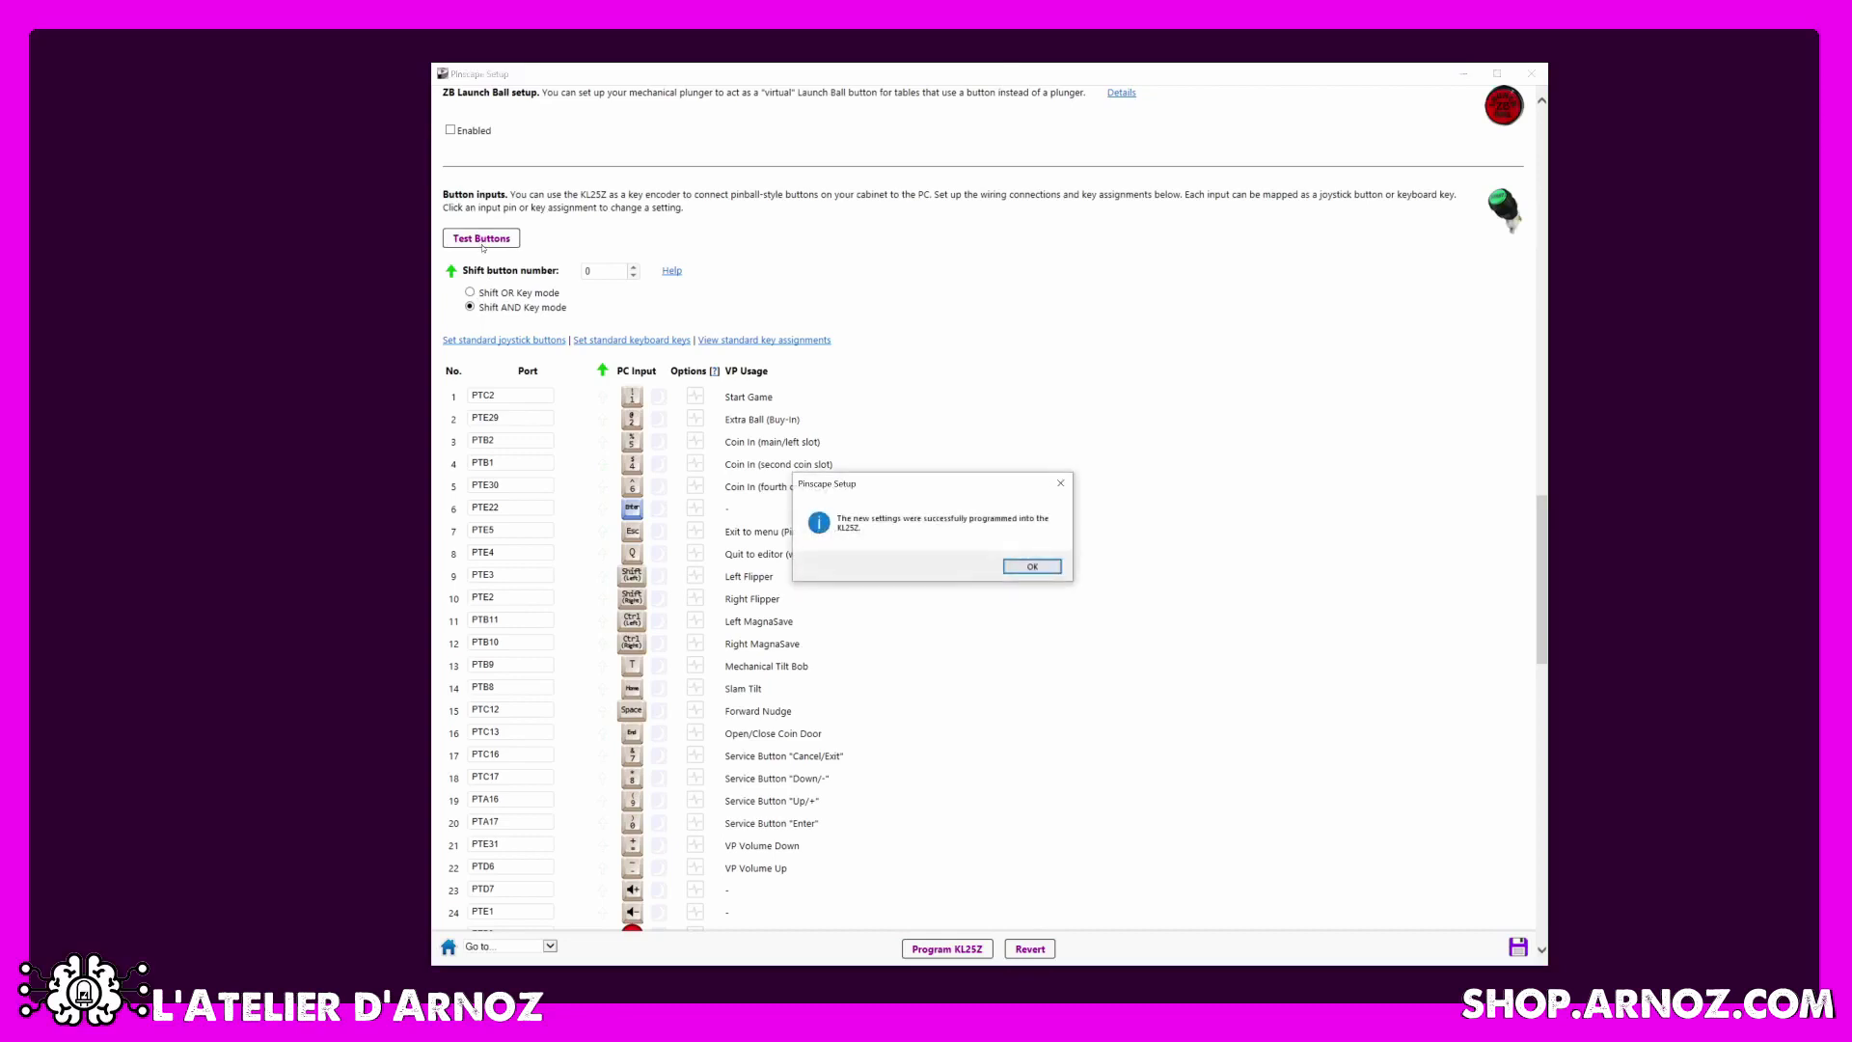
click(1032, 567)
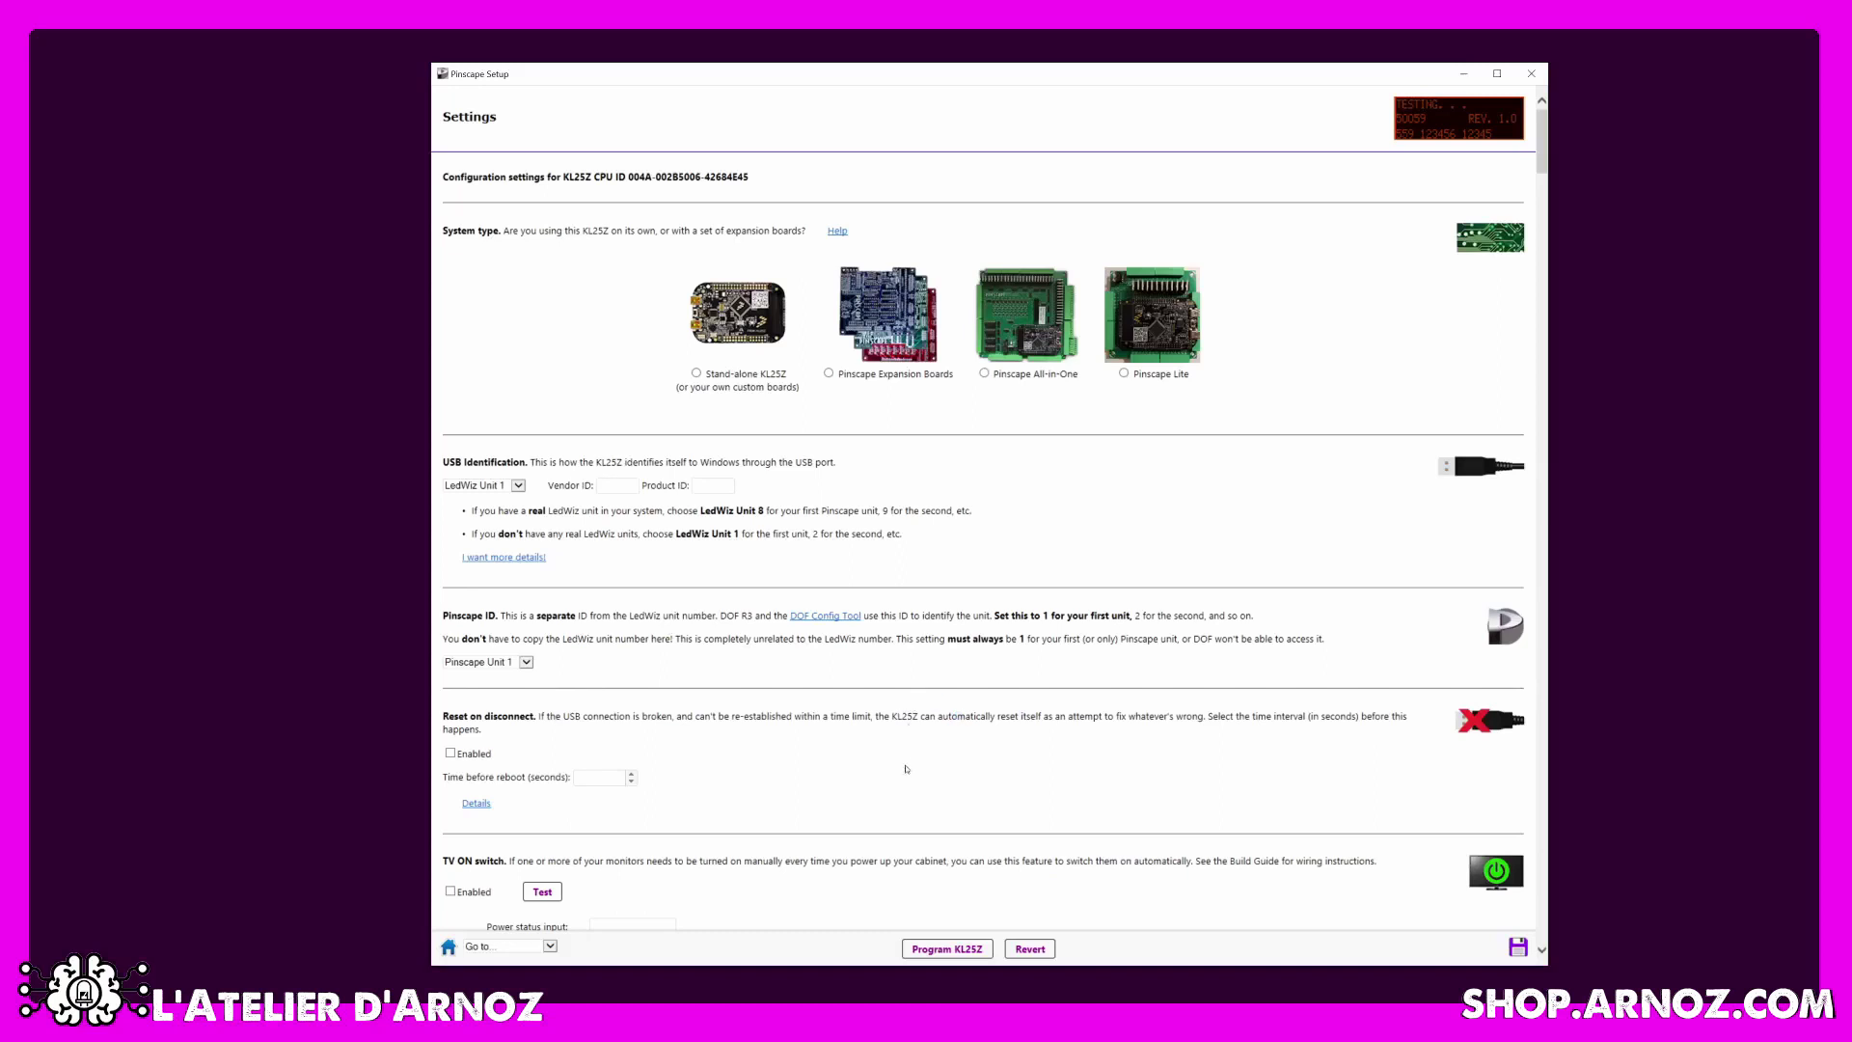
View the programmed button inputs in the button tester, and close the tester.
scroll(899, 754, down, 15)
scroll(733, 565, up, 2)
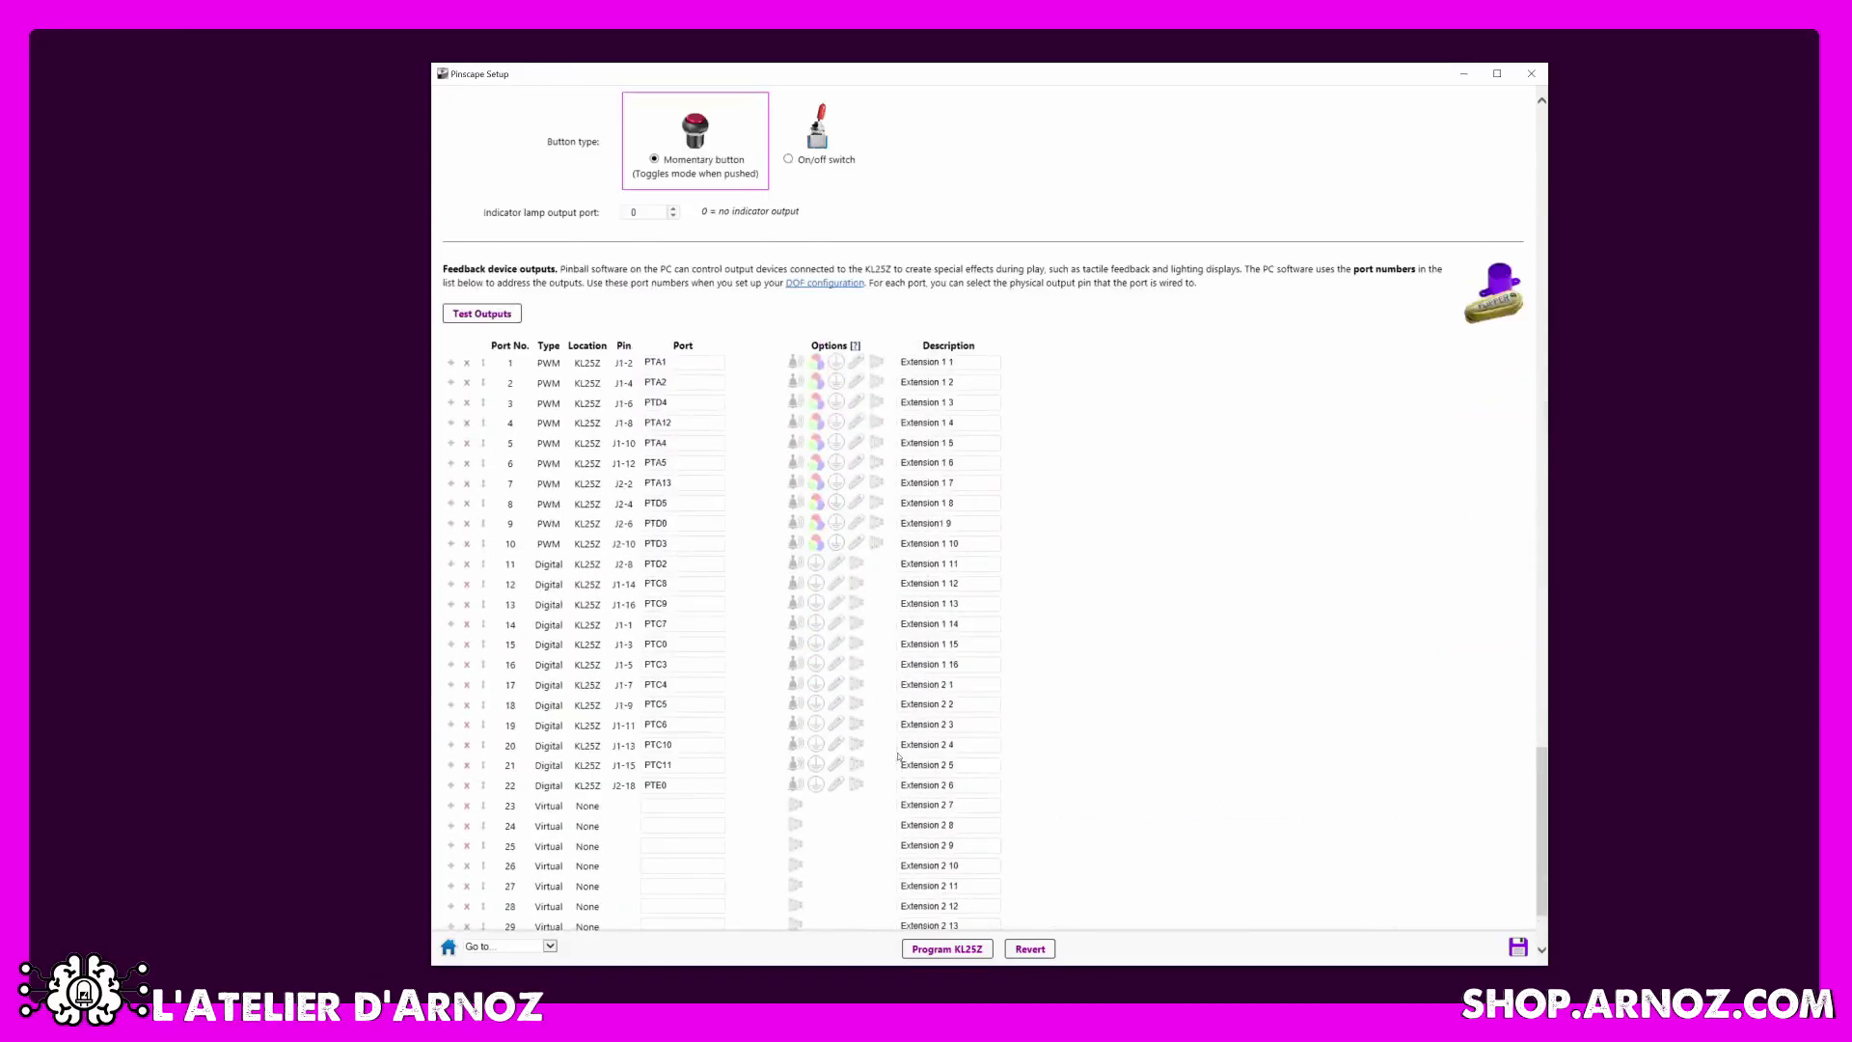
scroll(734, 565, up, 12)
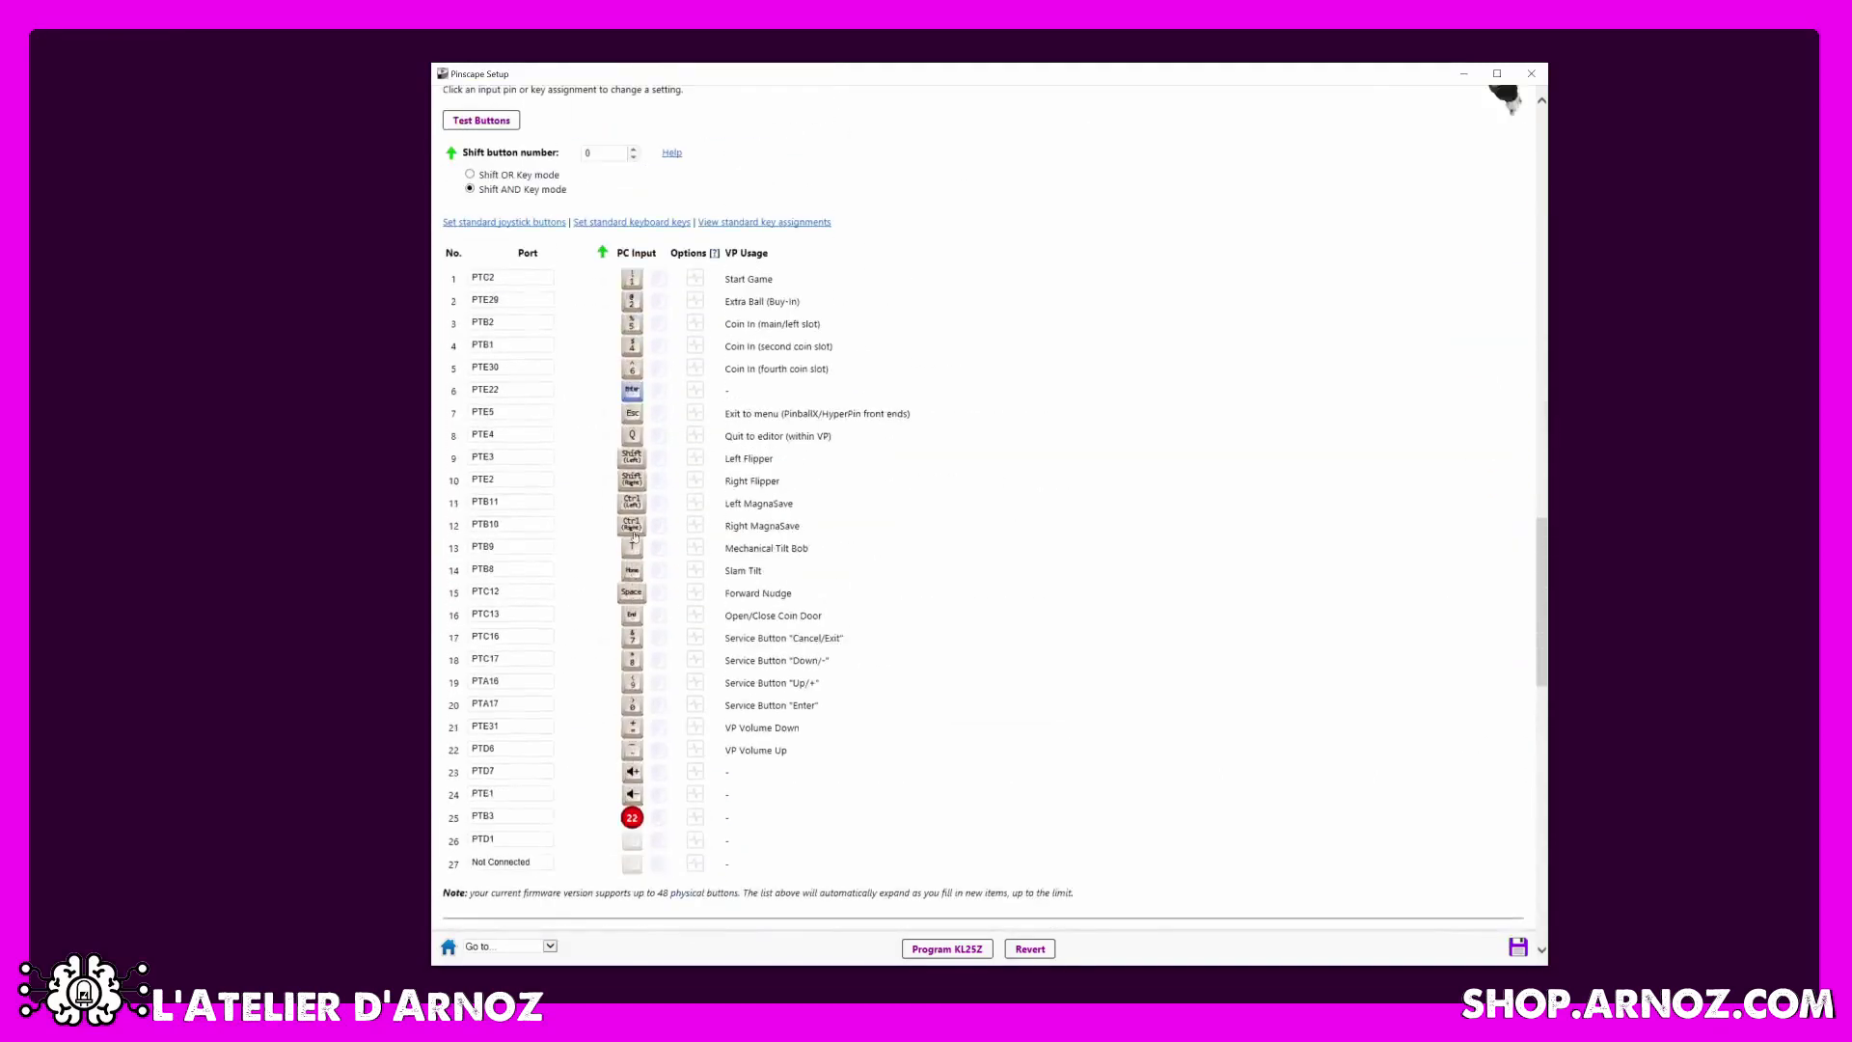
click(494, 124)
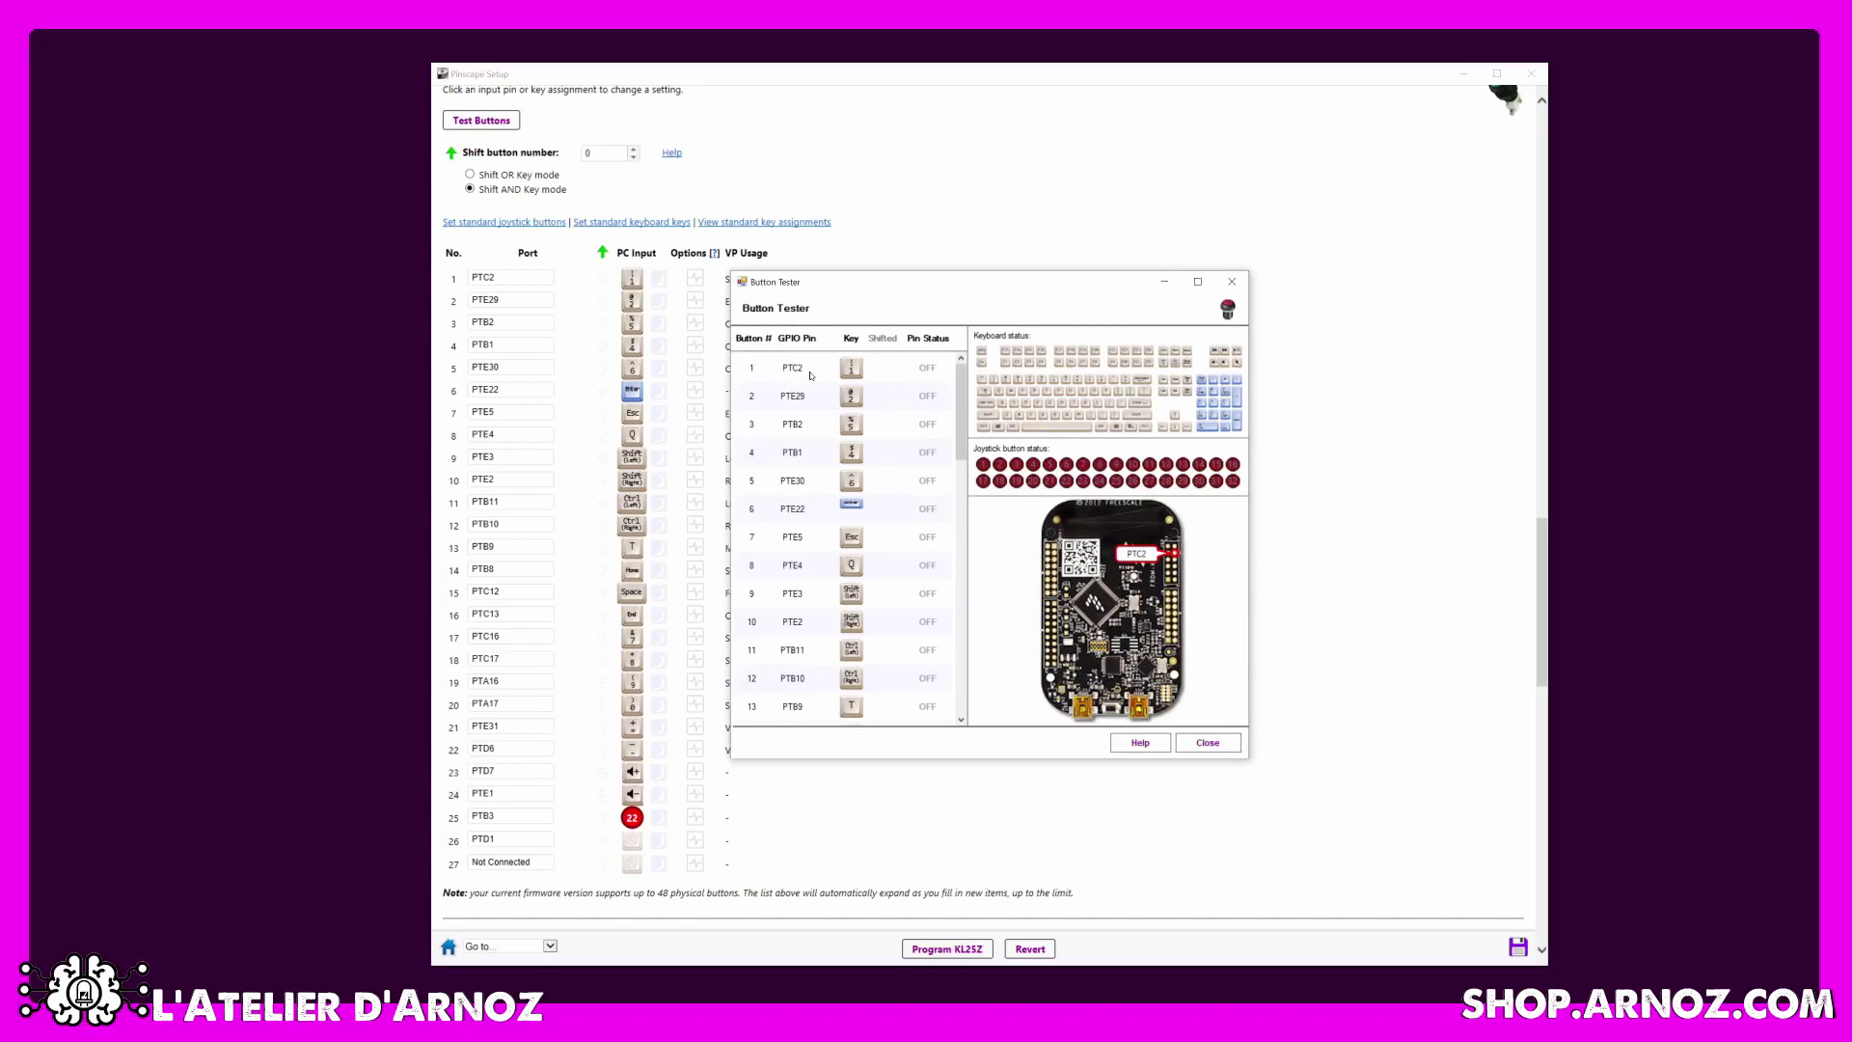
click(1209, 743)
Load the configuration file 1.psconfig from folder 1 of CARTE PINCAB's PINSCAPE CONFIG folder.
click(1519, 951)
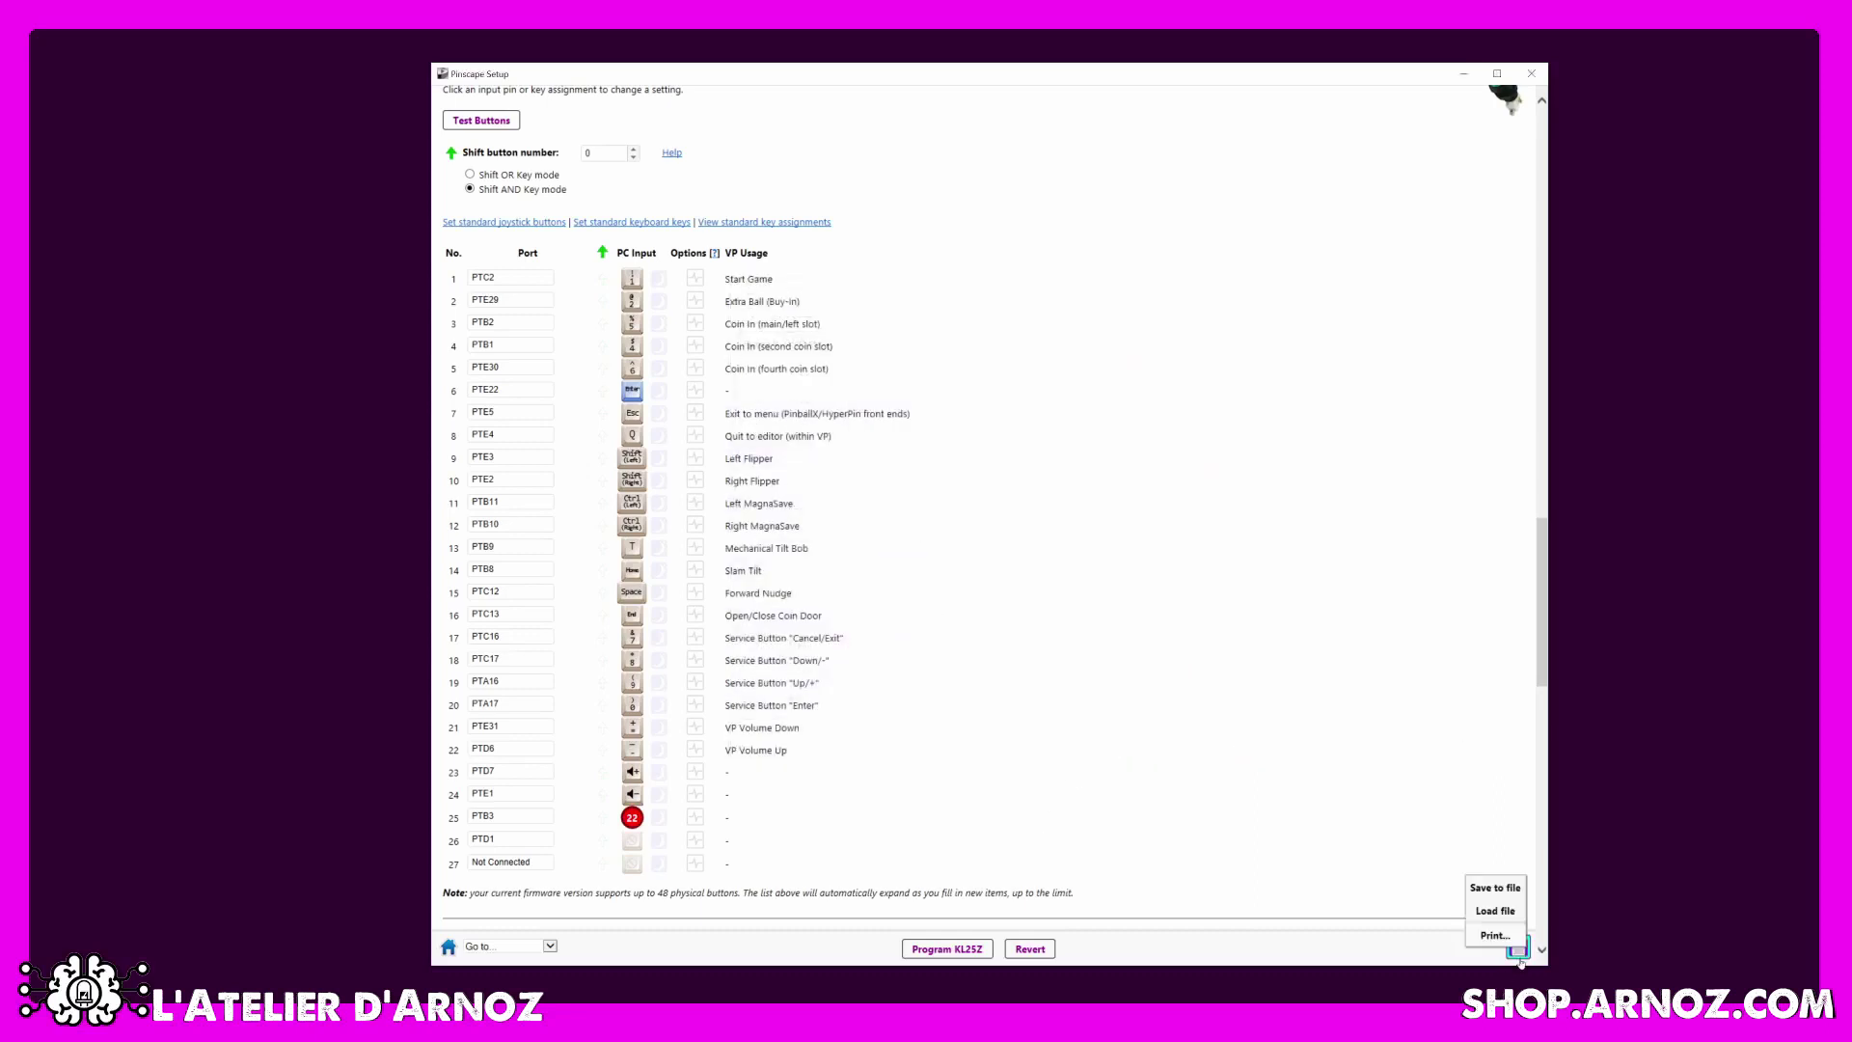
click(1496, 911)
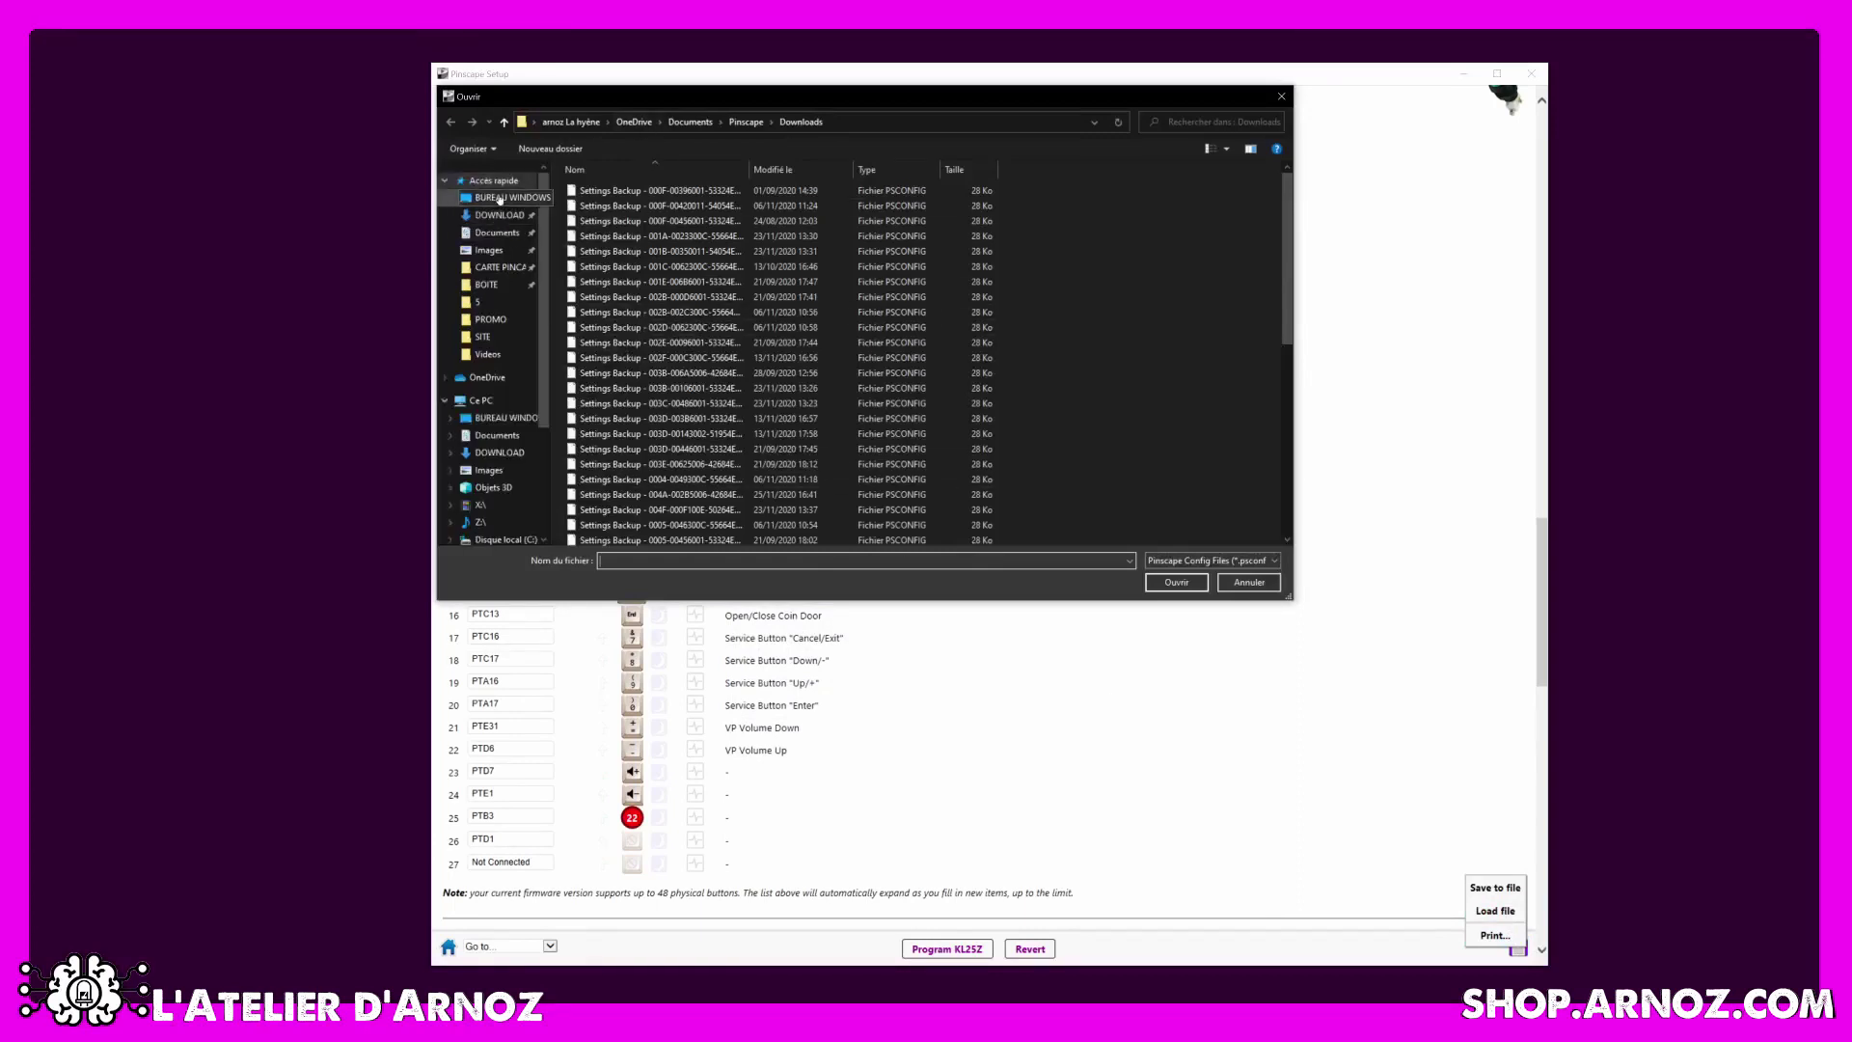
click(500, 267)
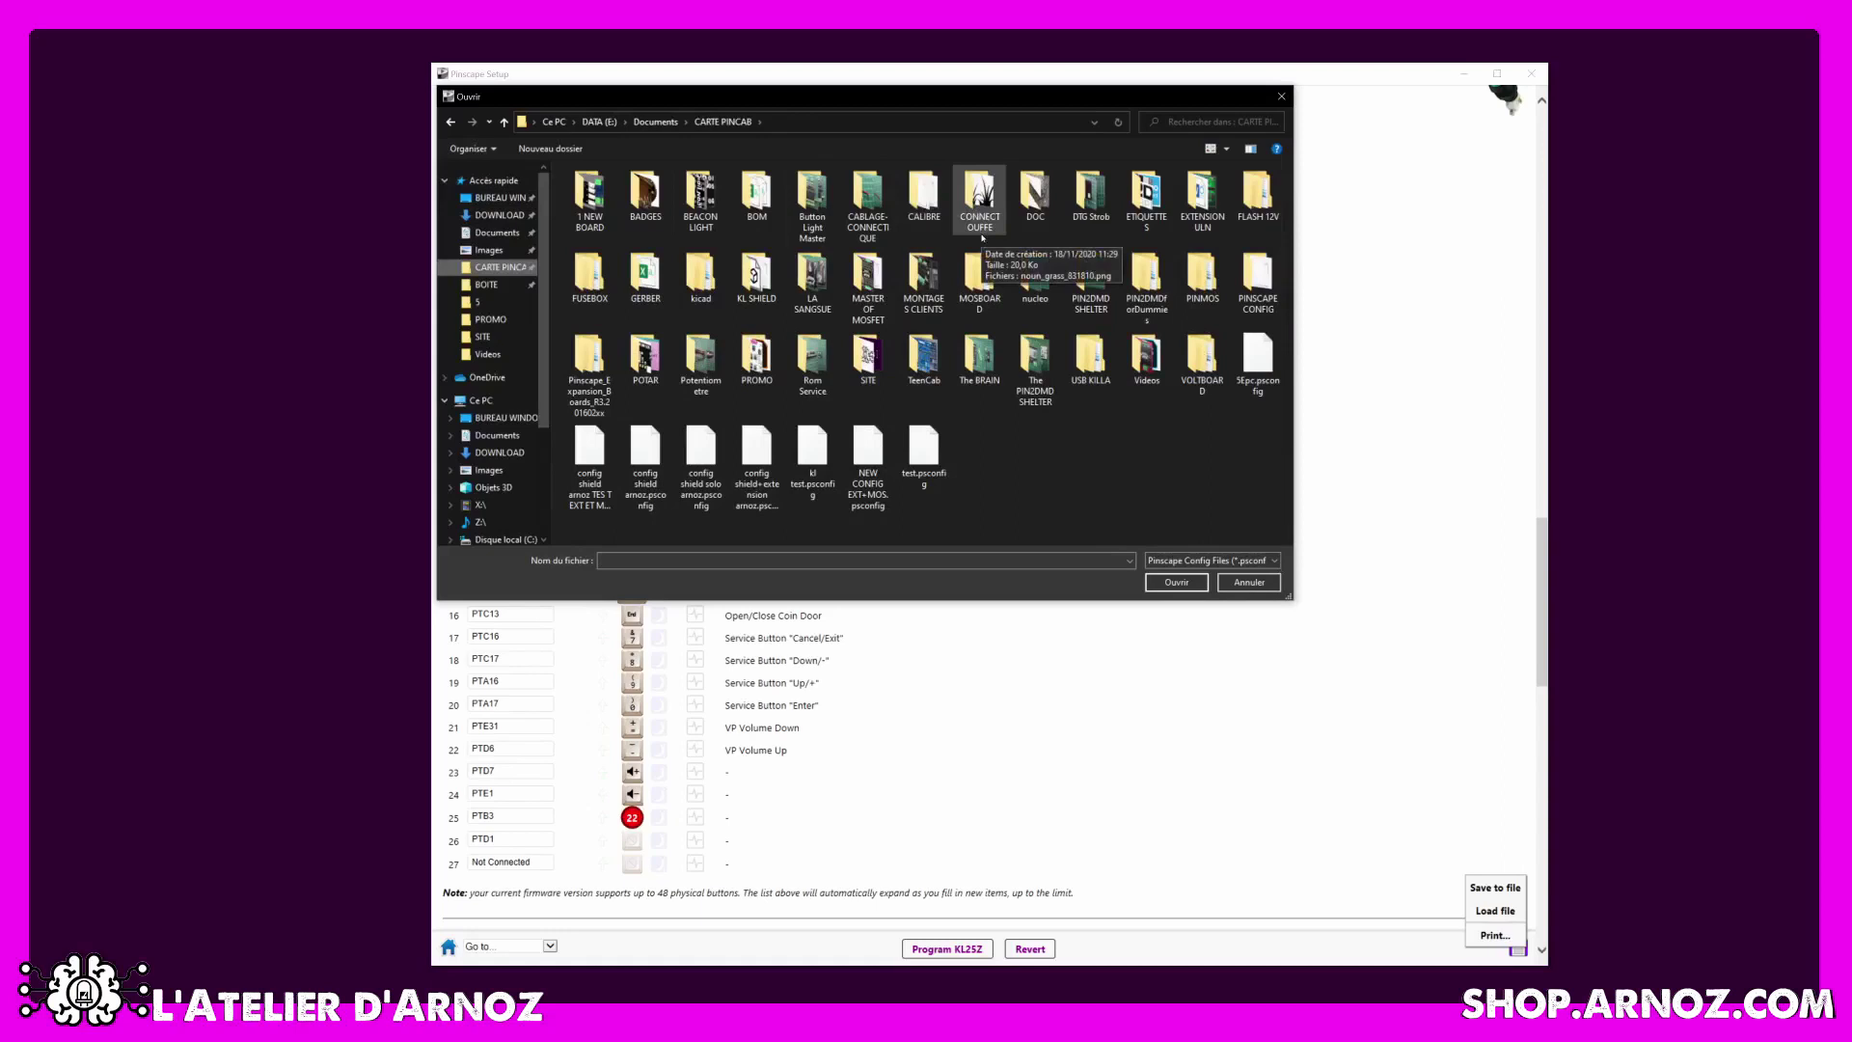
double_click(1258, 280)
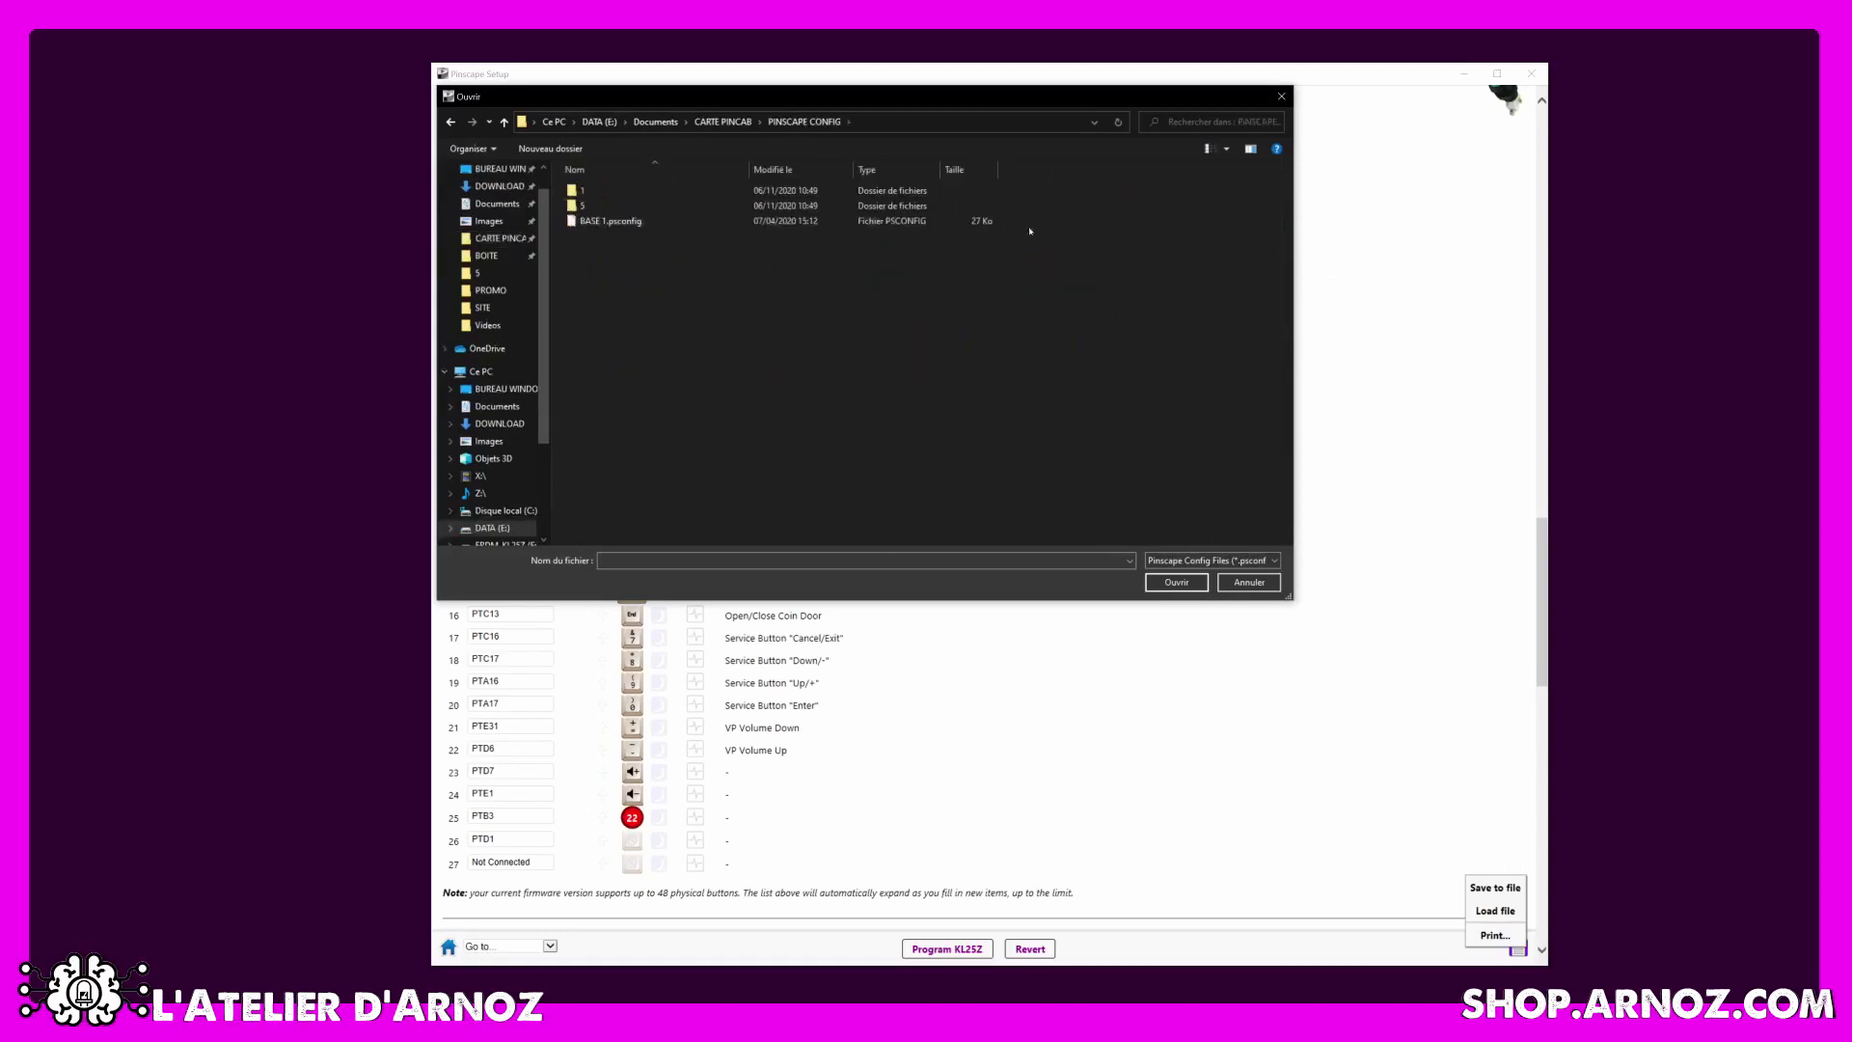
double_click(614, 195)
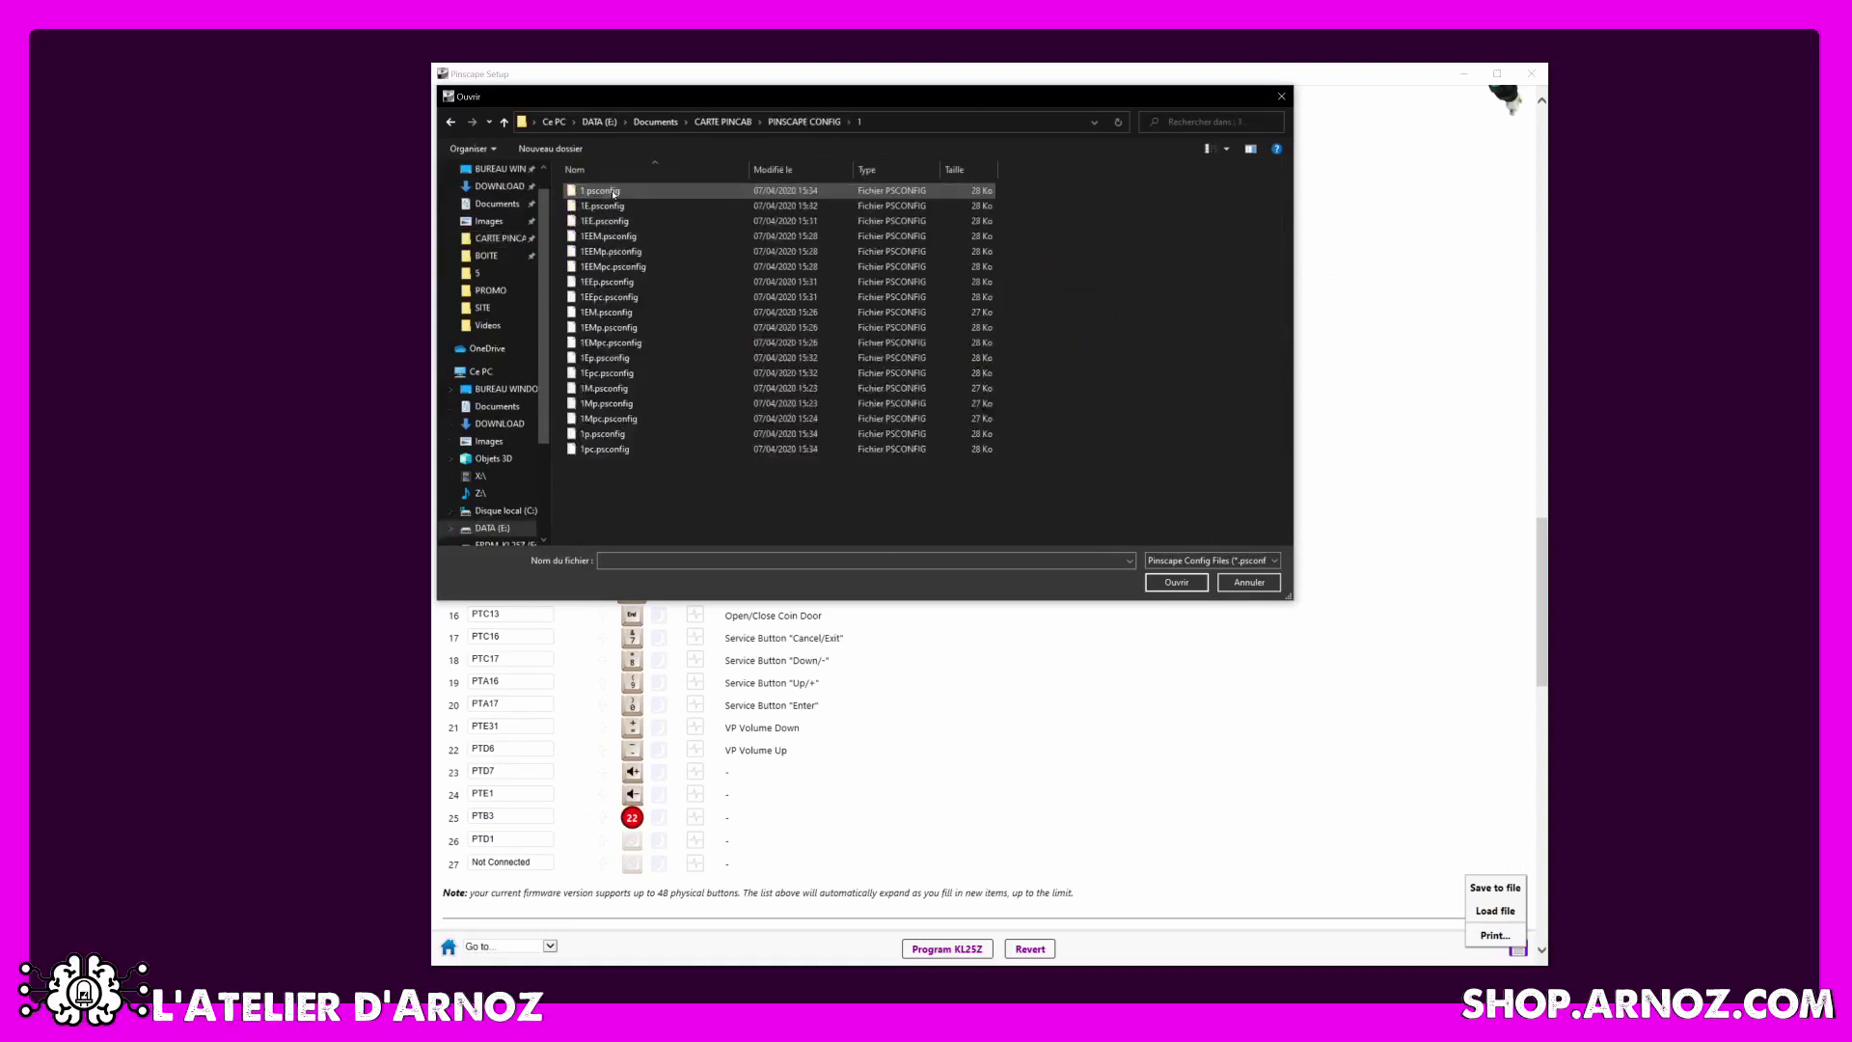
double_click(613, 194)
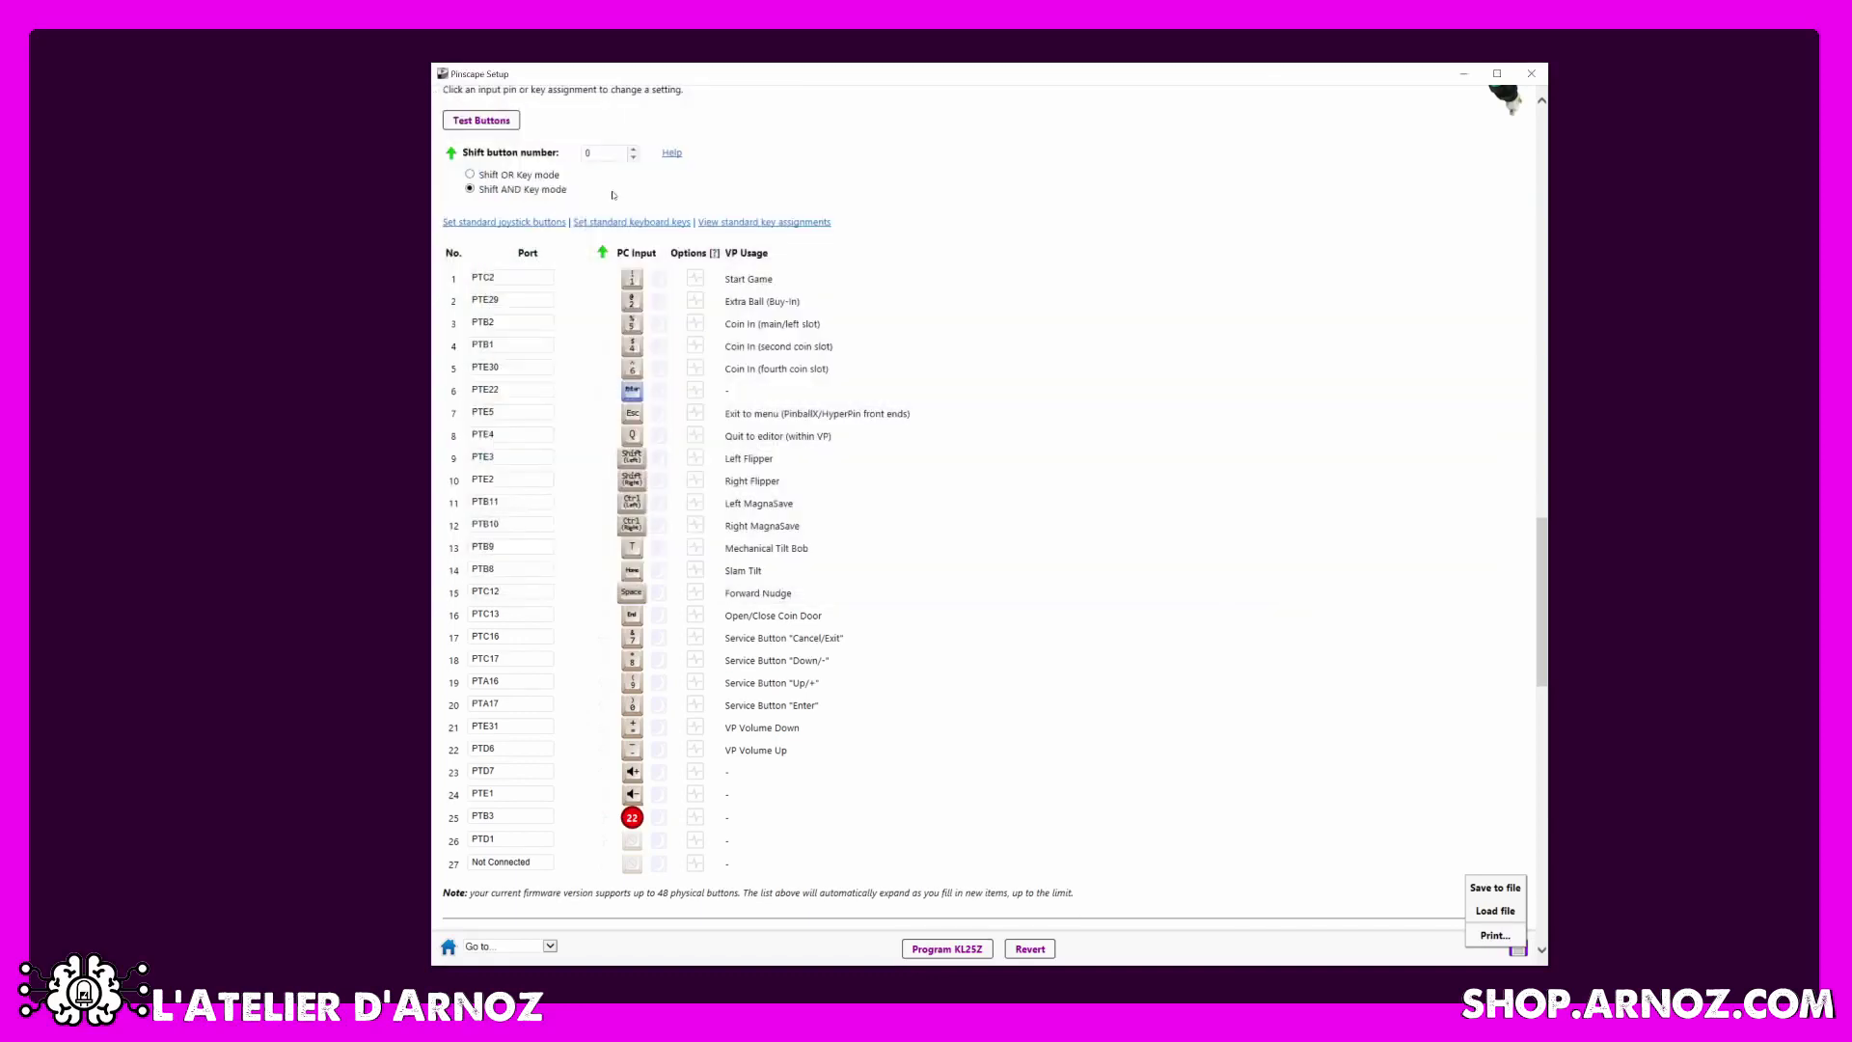
Program the loaded 1.psconfig configuration into the KL25Z, confirming the prompts.
click(947, 949)
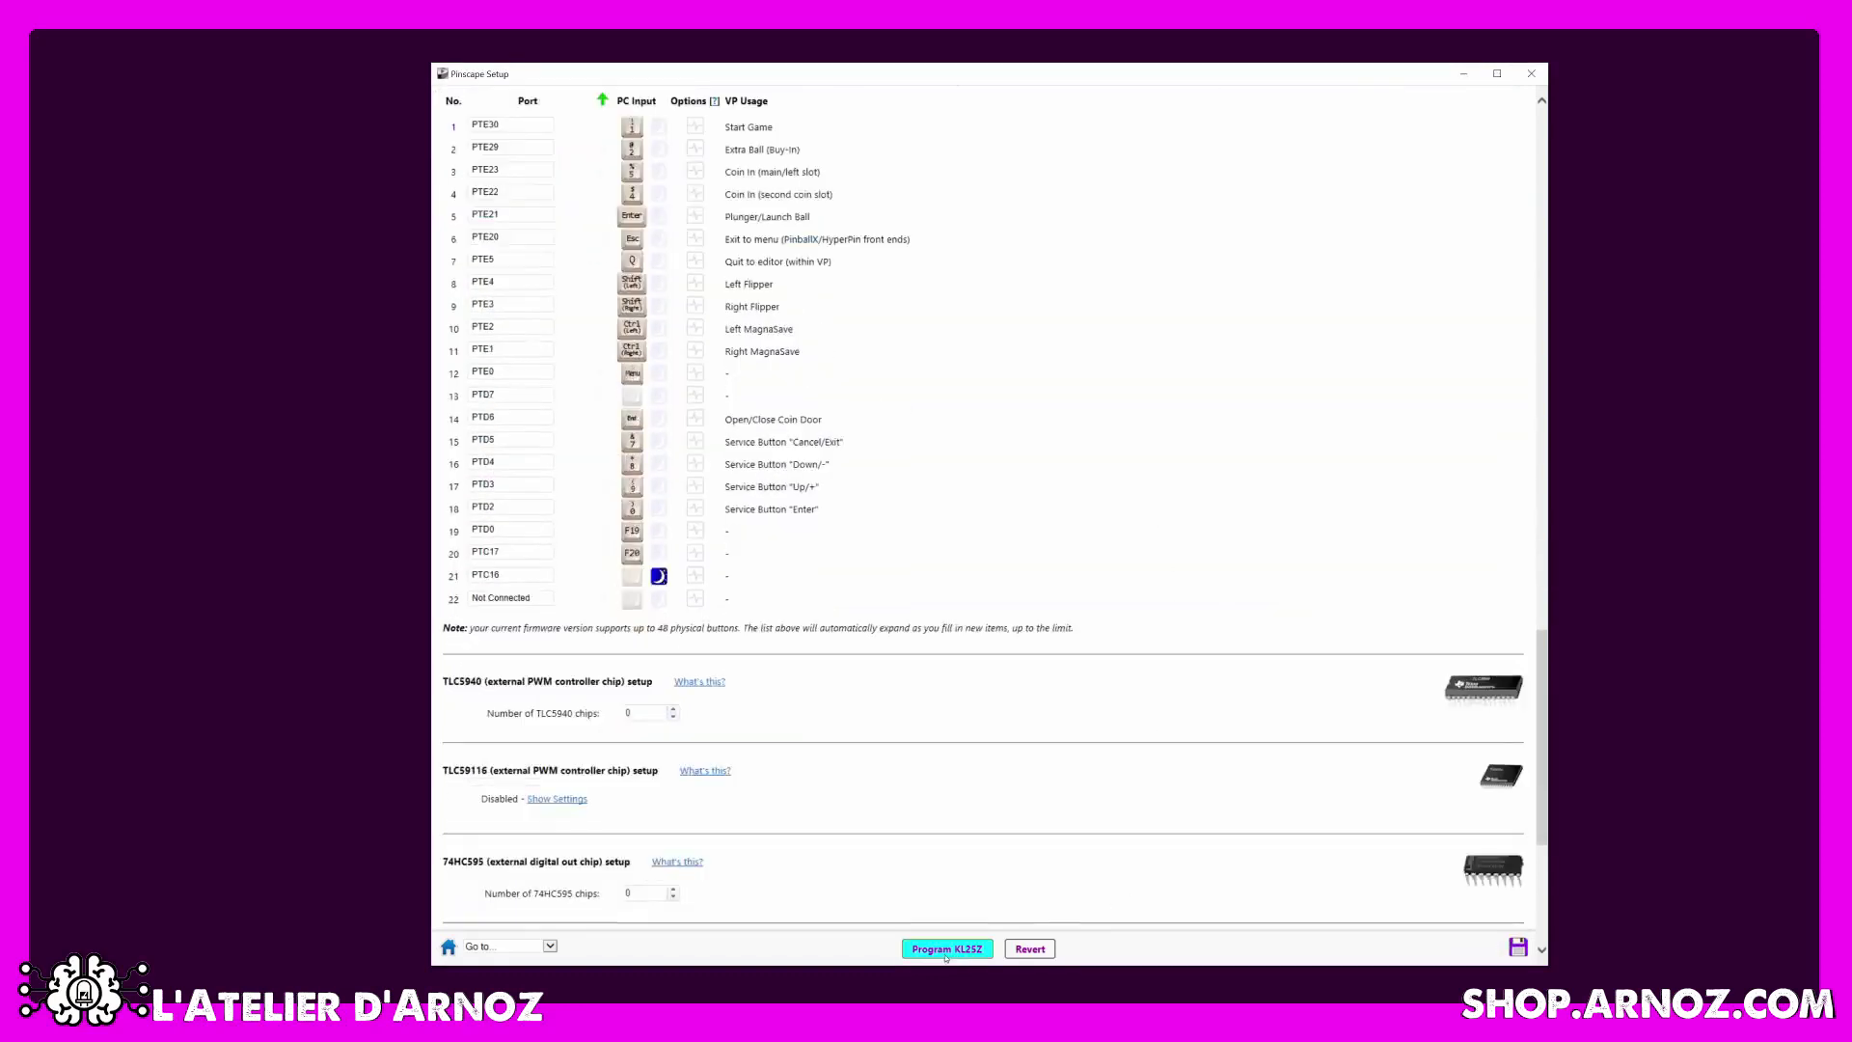
click(965, 568)
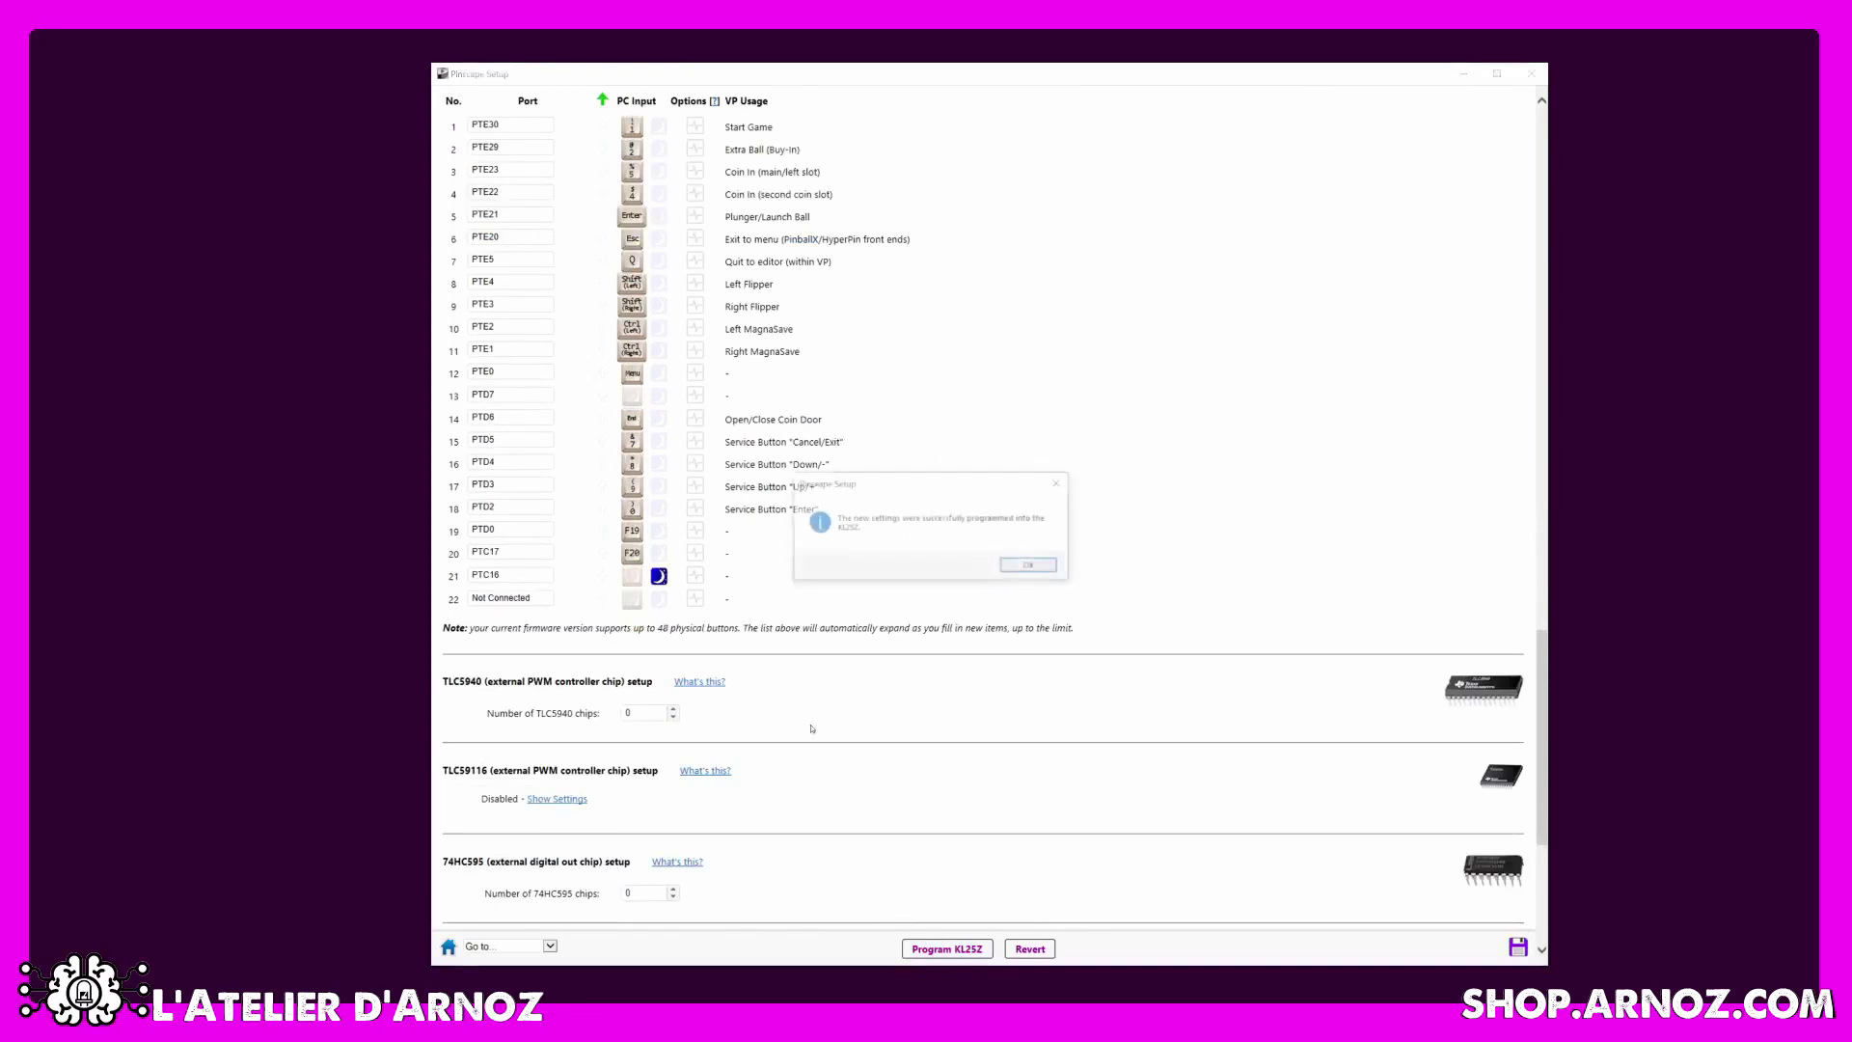
click(1030, 568)
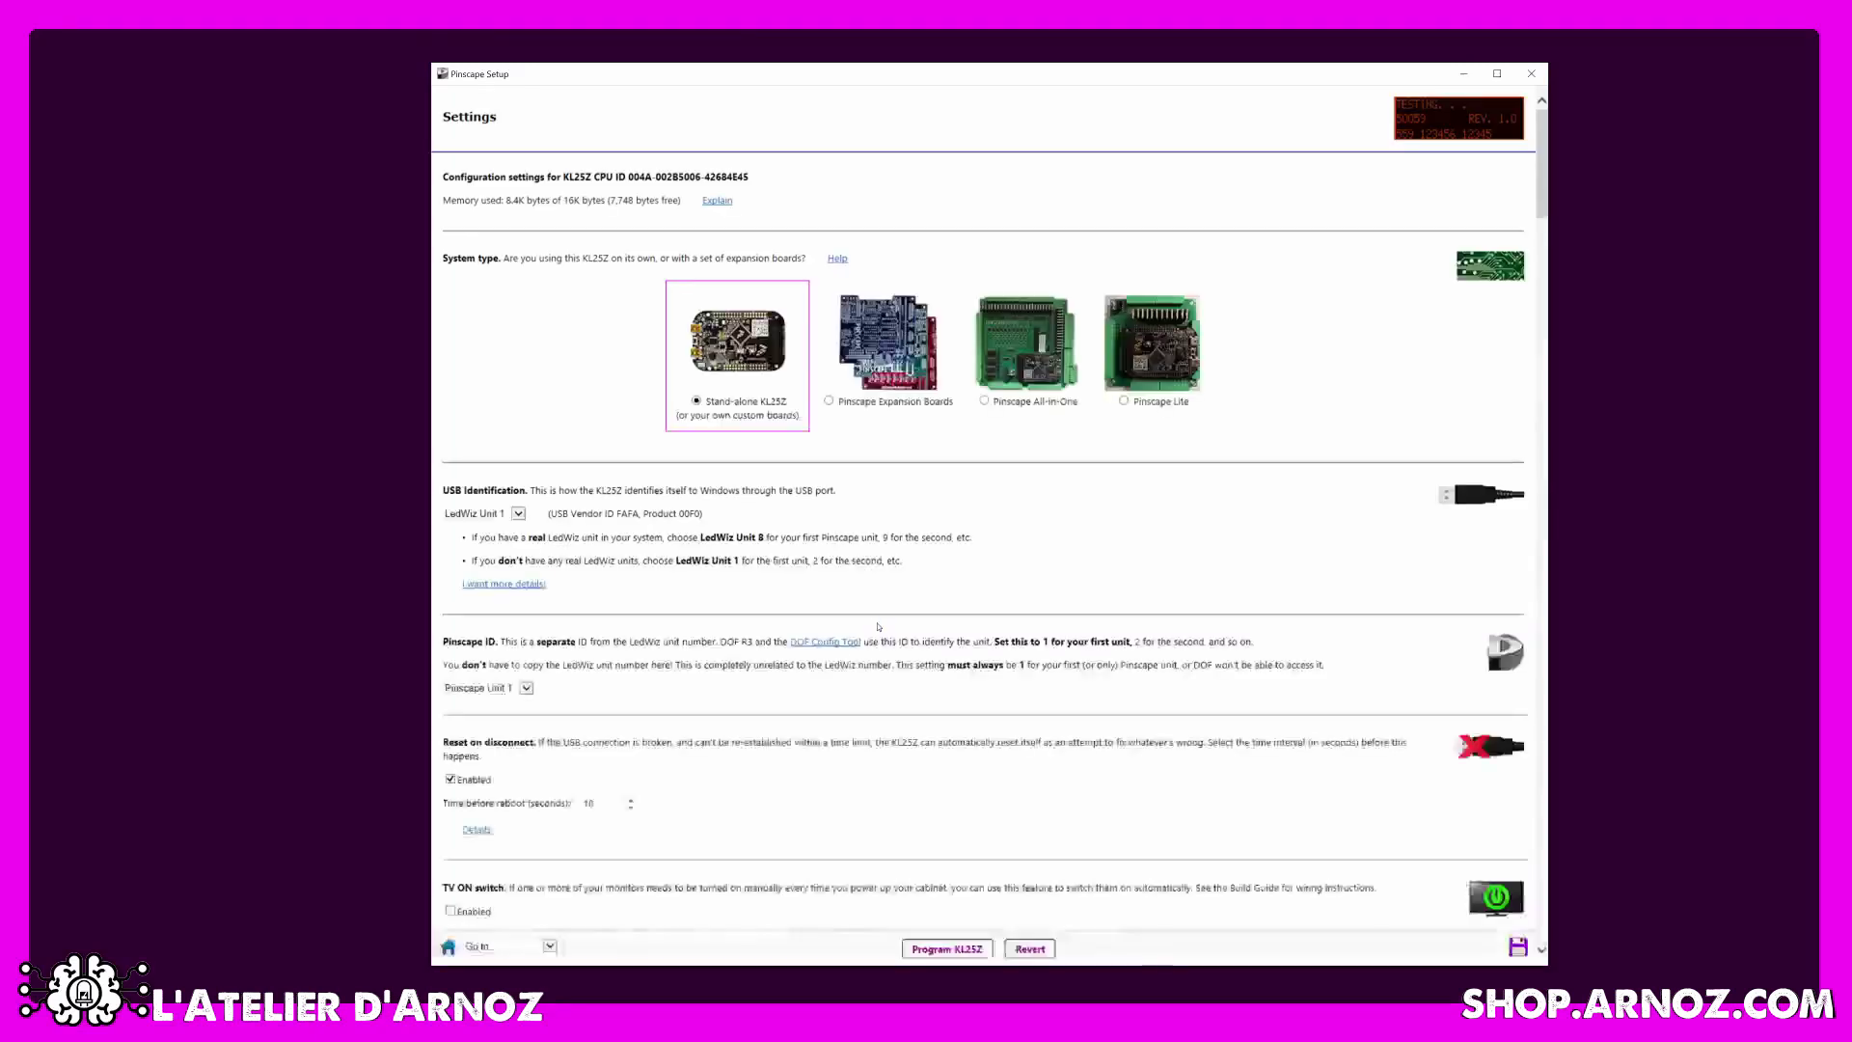
Check the loaded configuration's button inputs in the button tester, and close the tester.
scroll(878, 627, down, 15)
scroll(878, 627, down, 5)
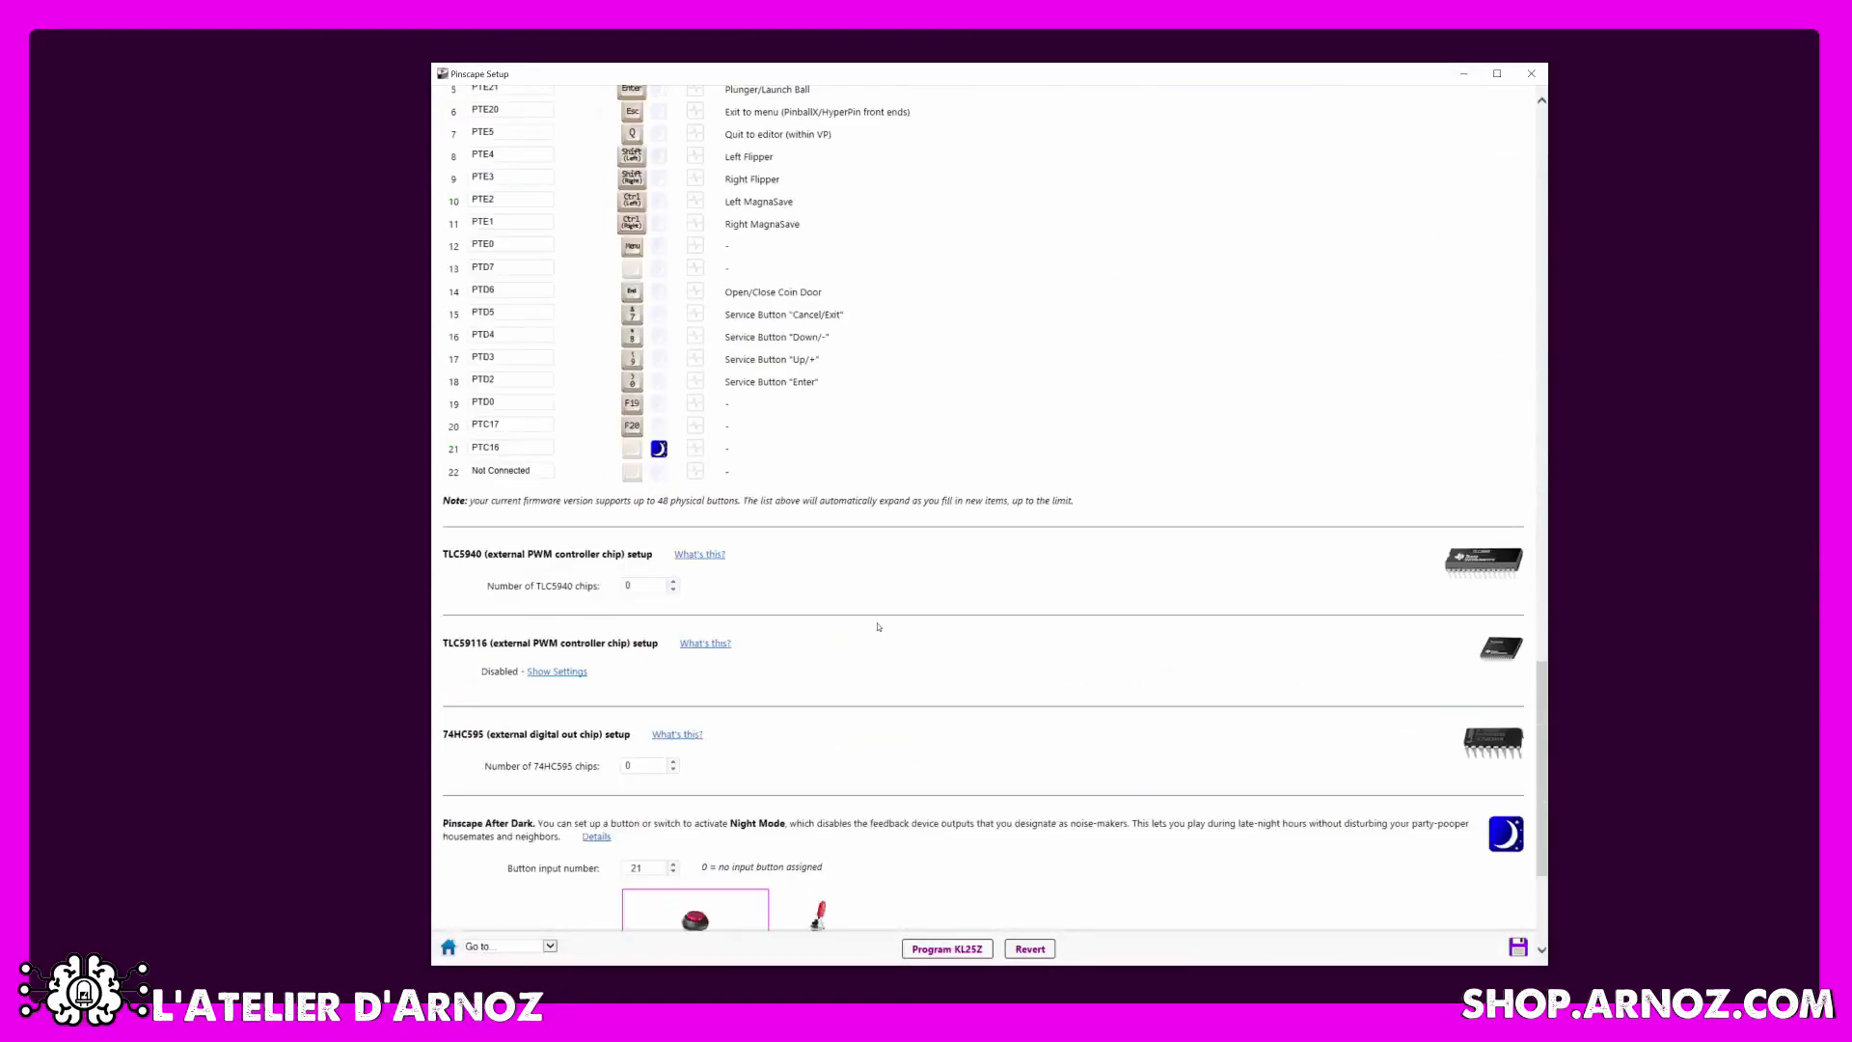
scroll(878, 627, up, 3)
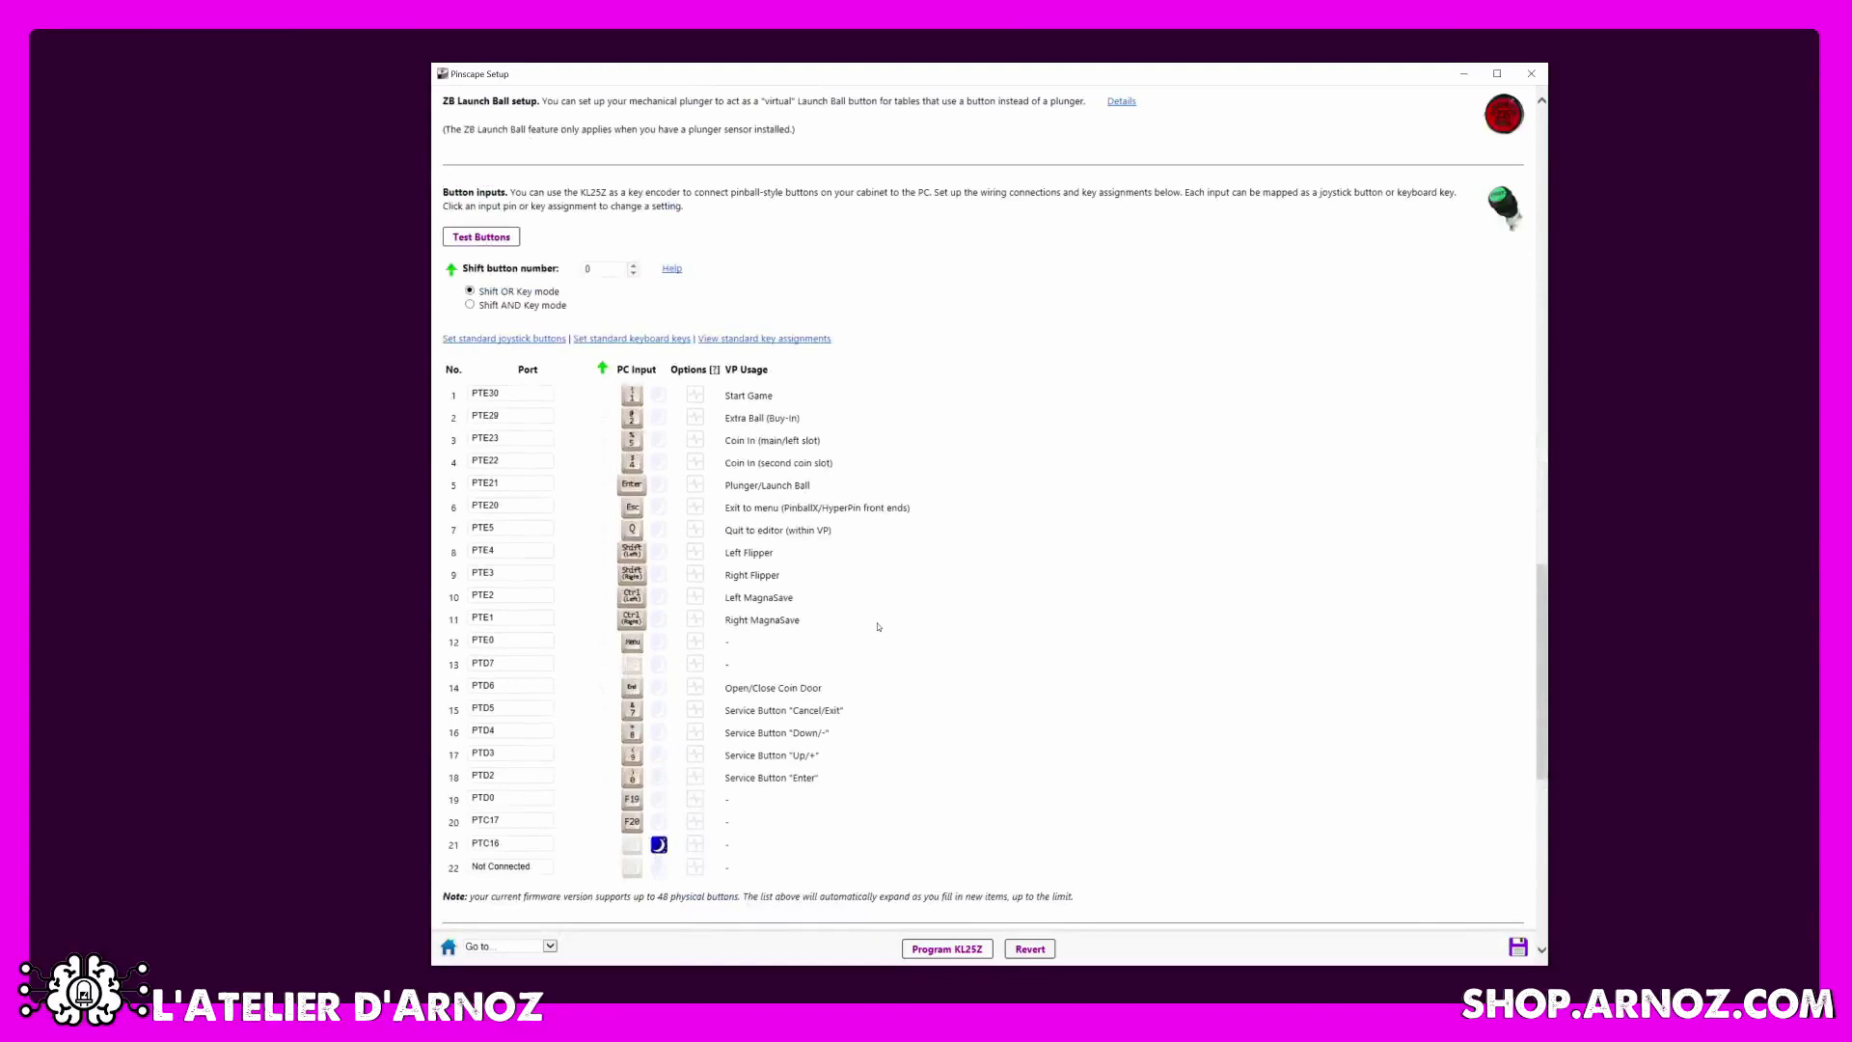
click(499, 241)
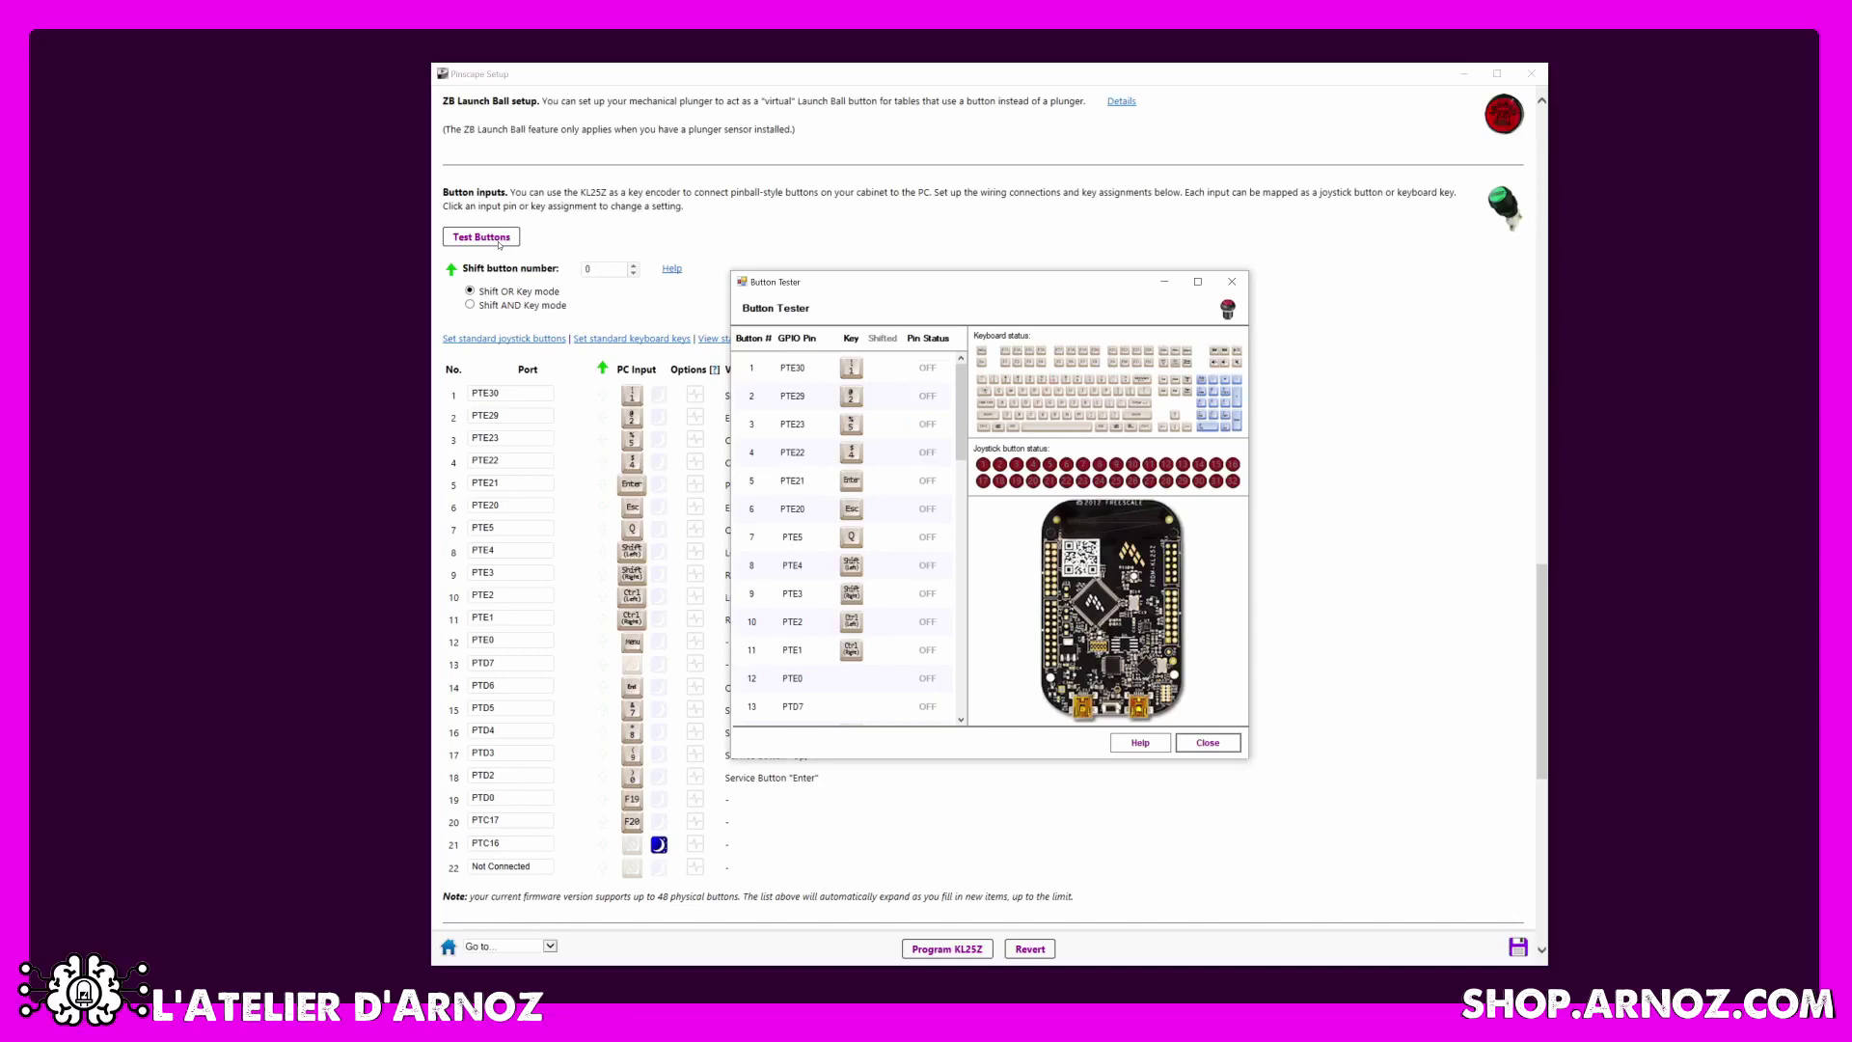
click(1208, 741)
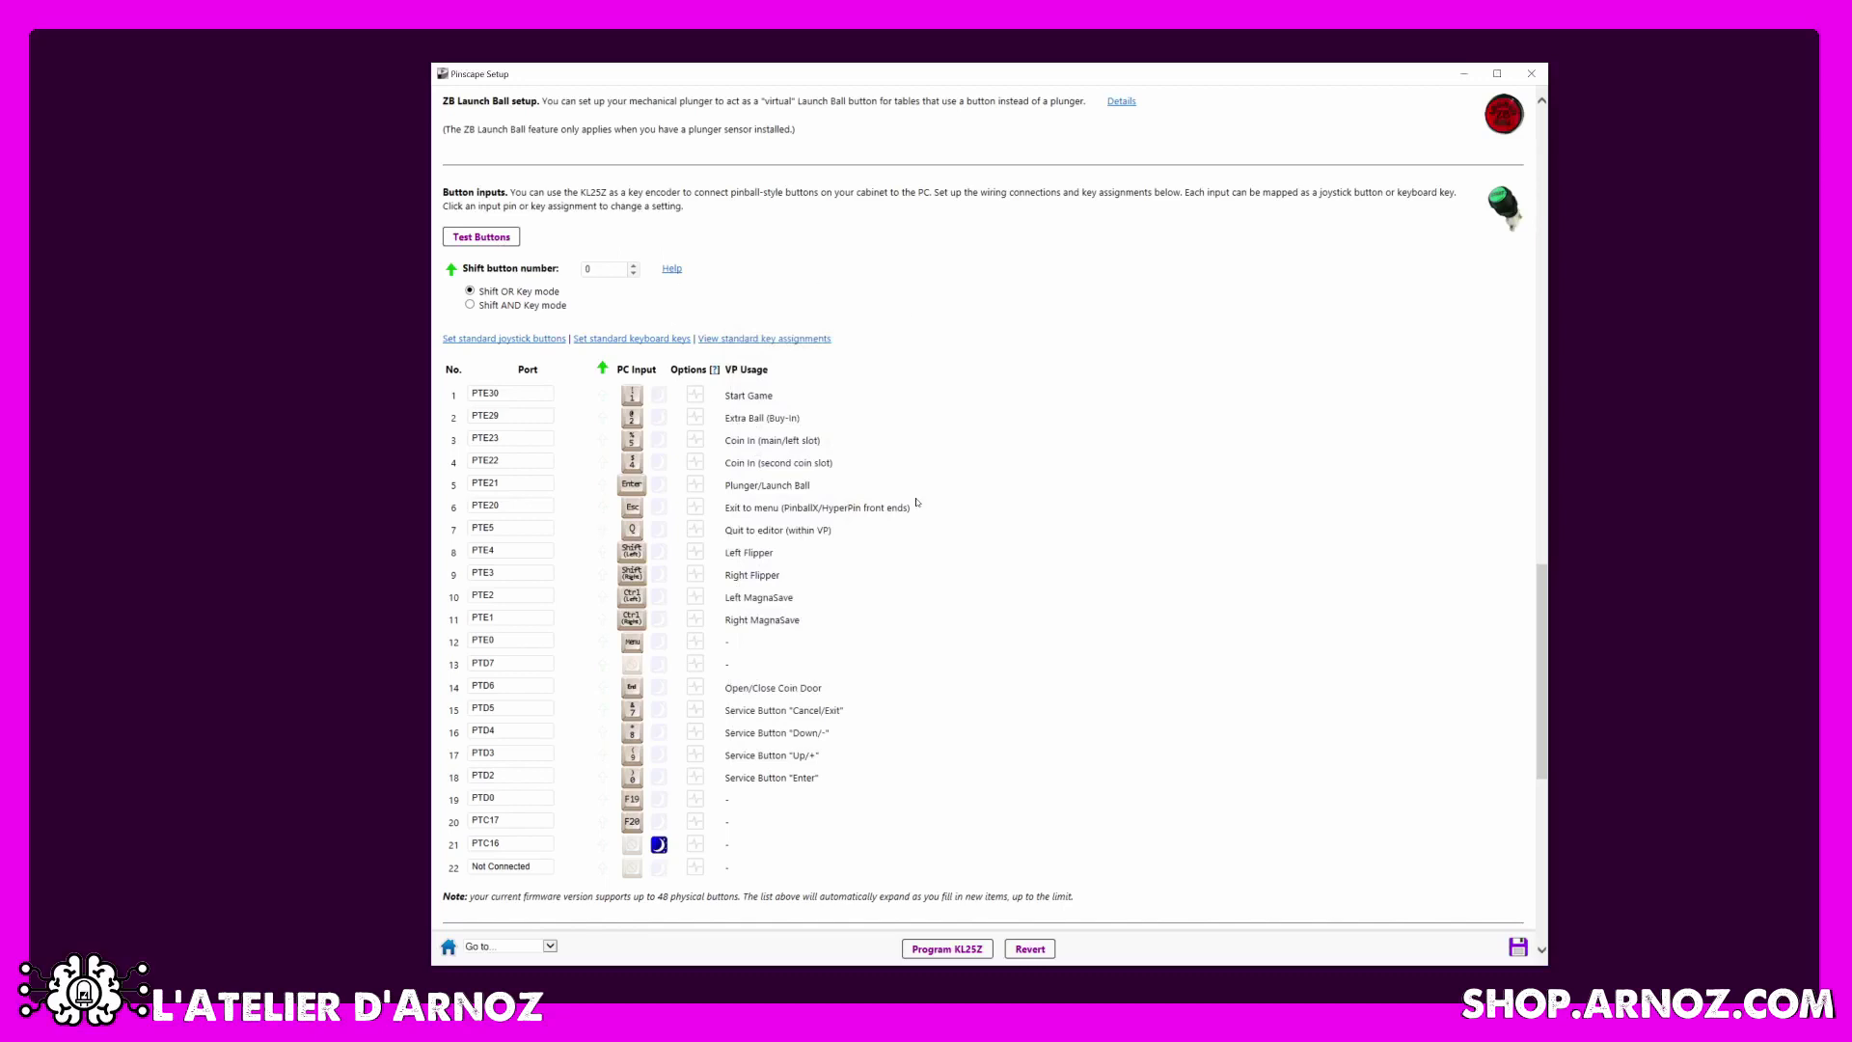
Set the number of TLC5940 external PWM controller chips to 1.
scroll(917, 502, down, 3)
scroll(937, 482, down, 3)
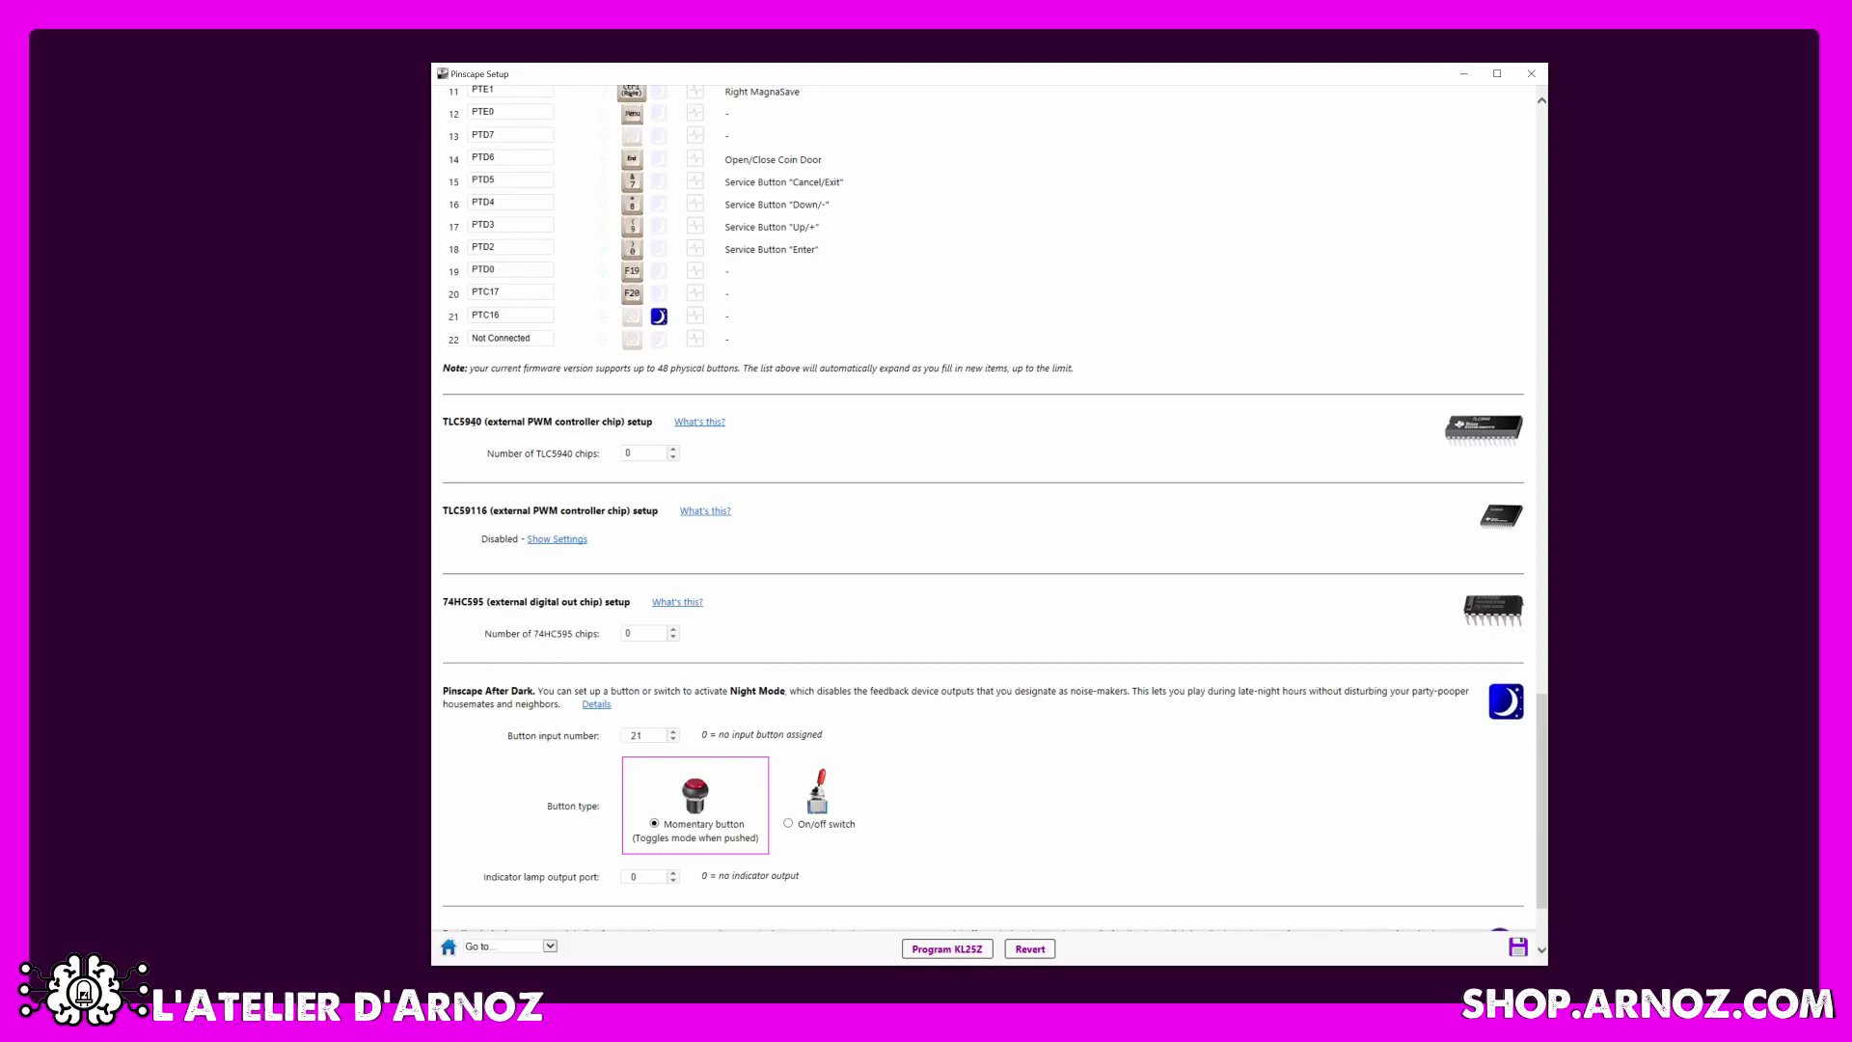
click(672, 449)
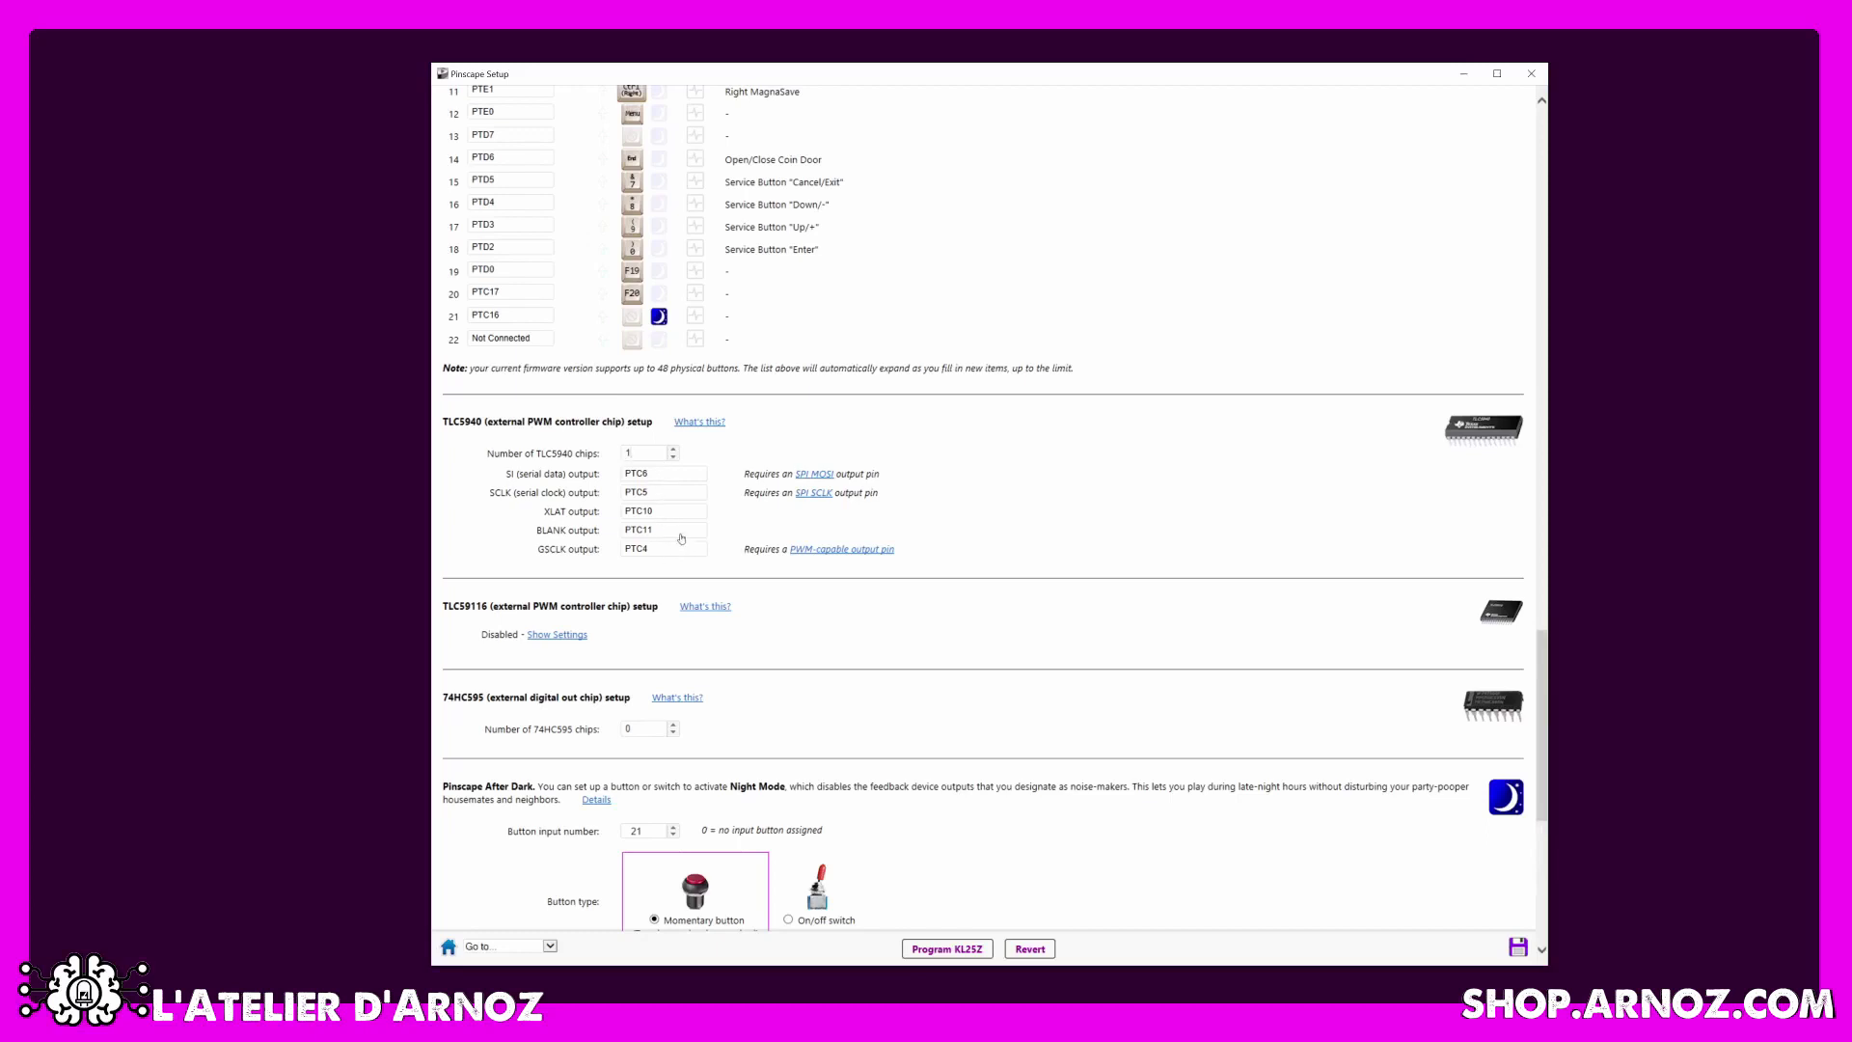
click(673, 449)
click(673, 458)
click(673, 458)
Try the On/off switch as the Night Mode button type, and return it to Momentary button.
scroll(950, 653, down, 4)
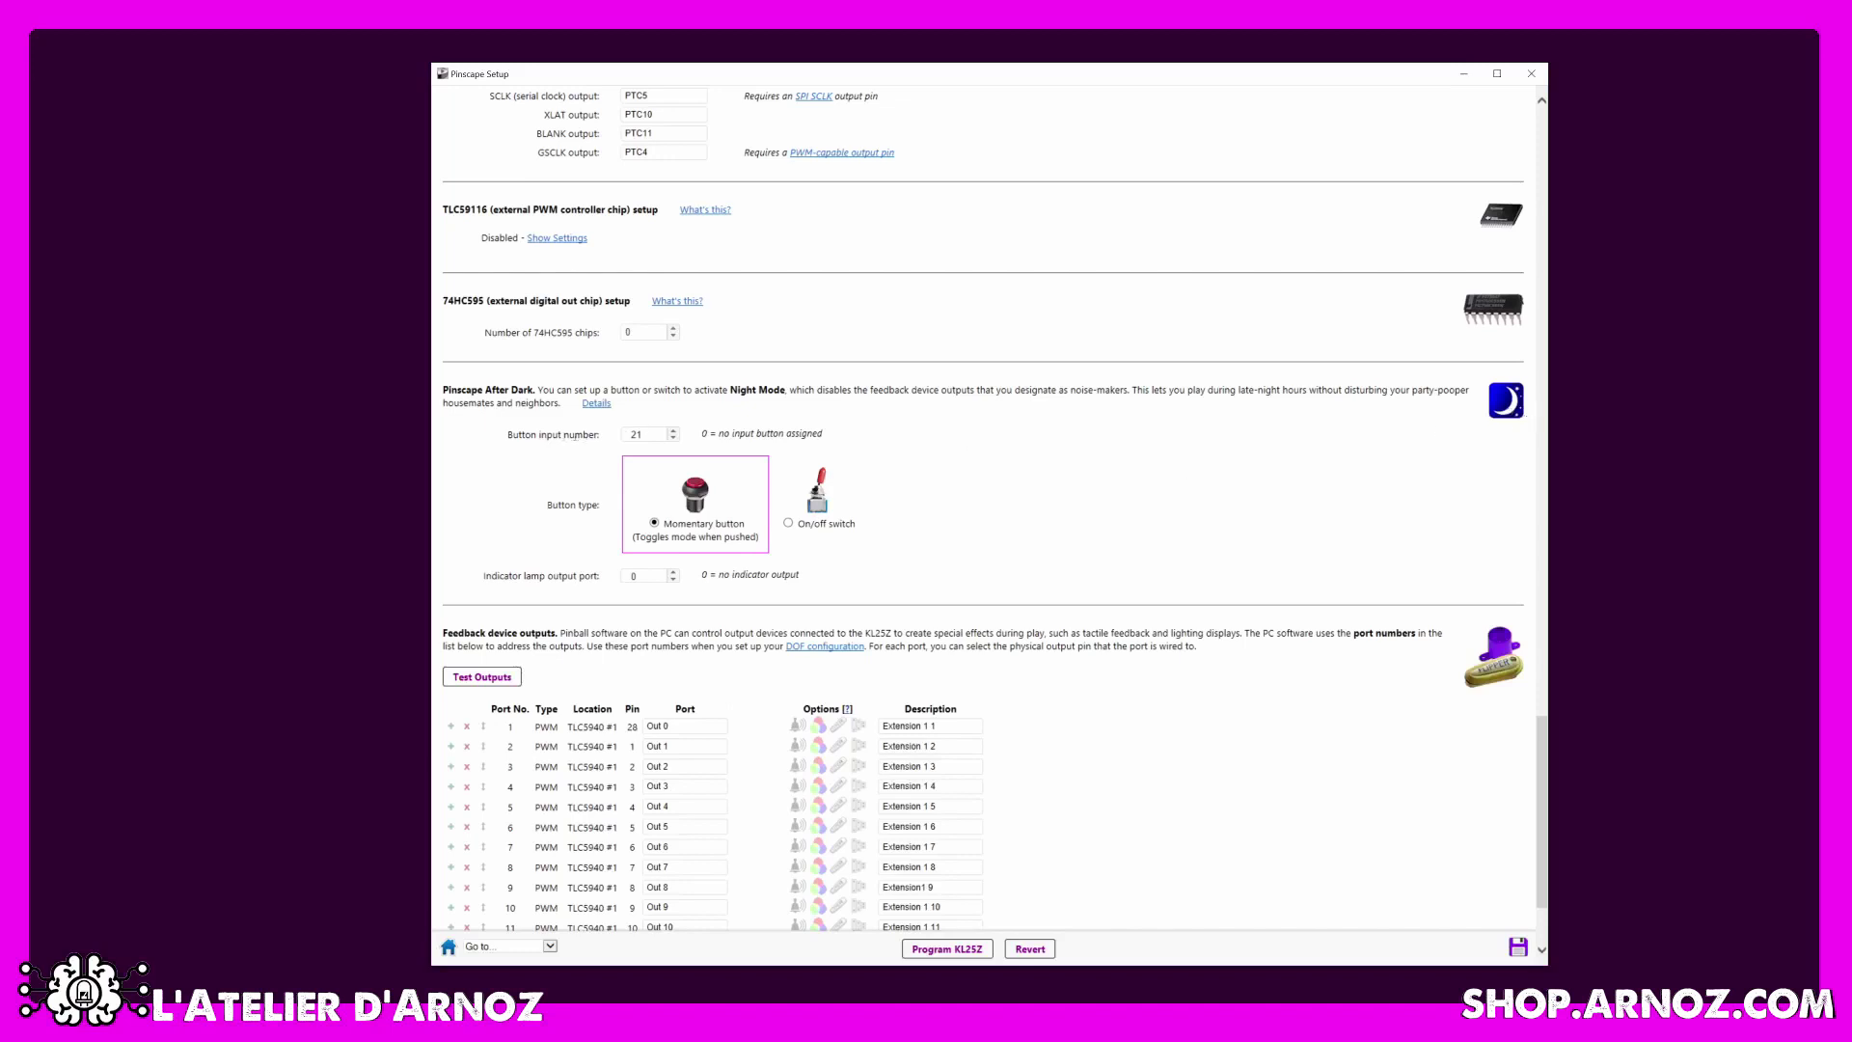
scroll(569, 435, down, 2)
scroll(601, 631, up, 9)
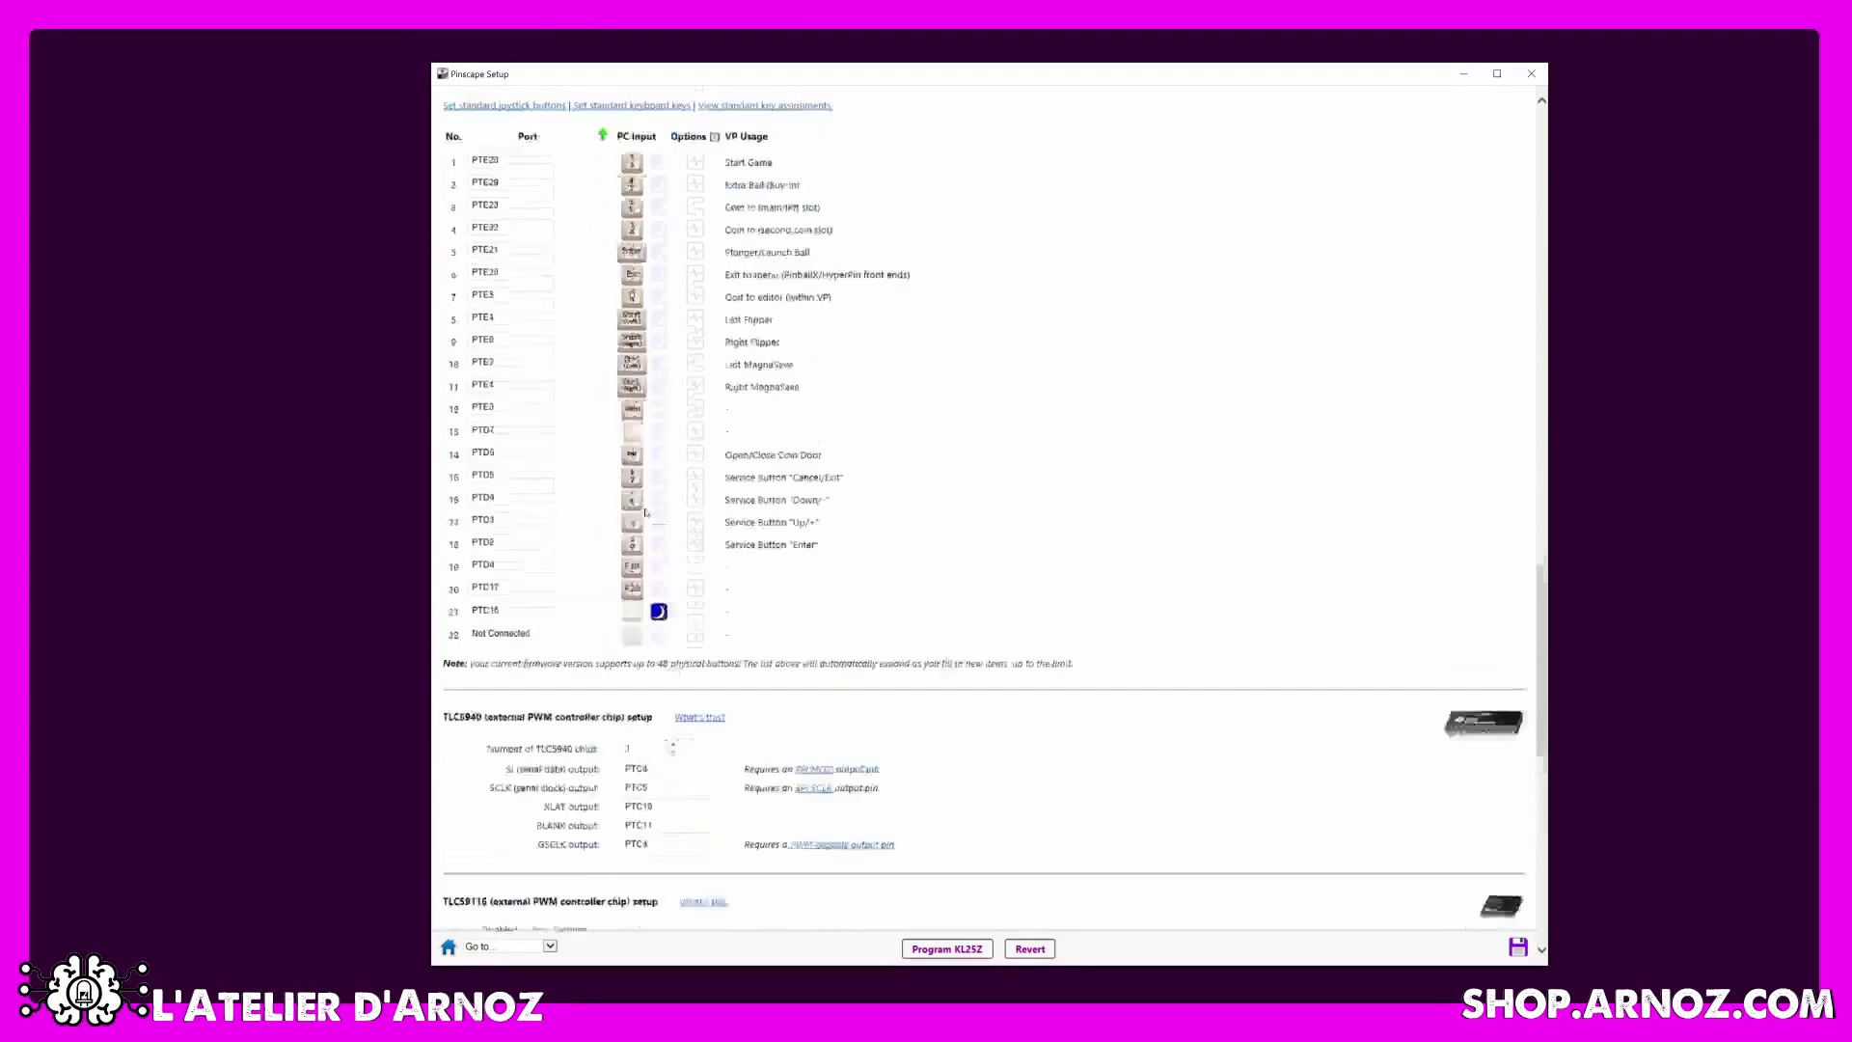
scroll(601, 631, down, 10)
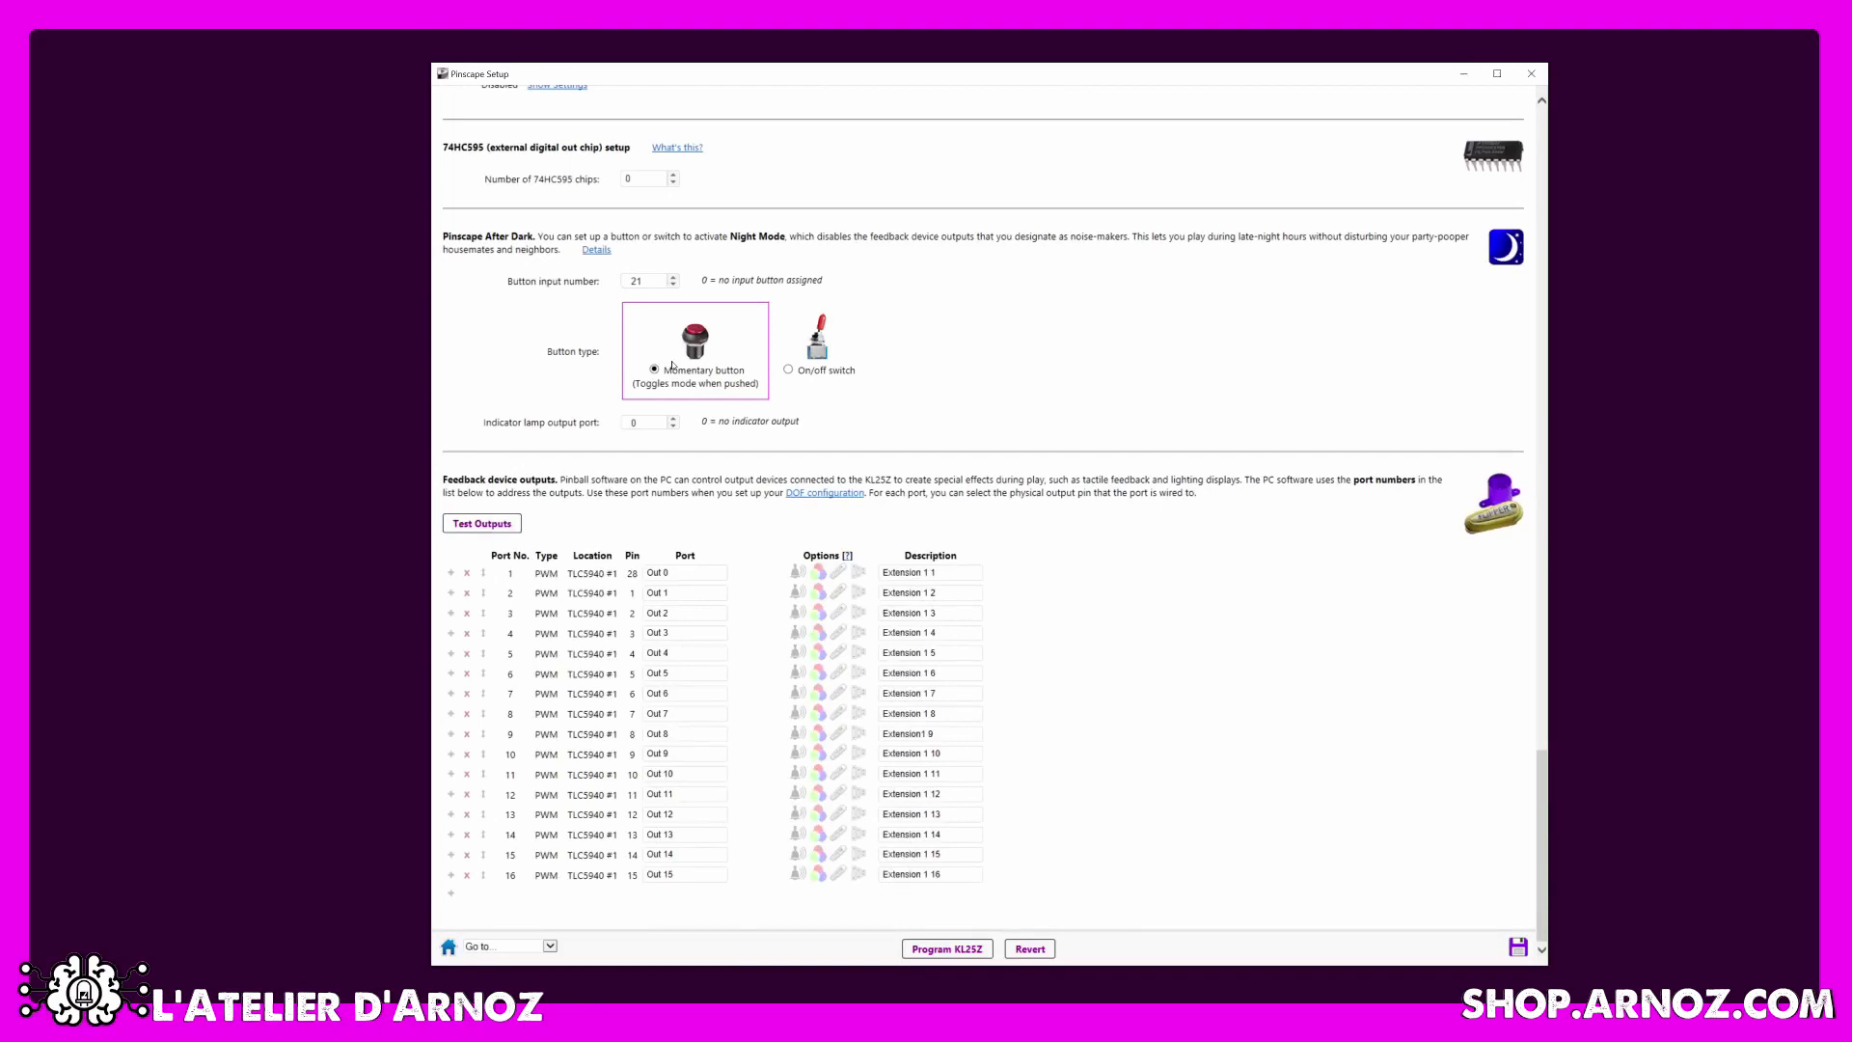
click(796, 371)
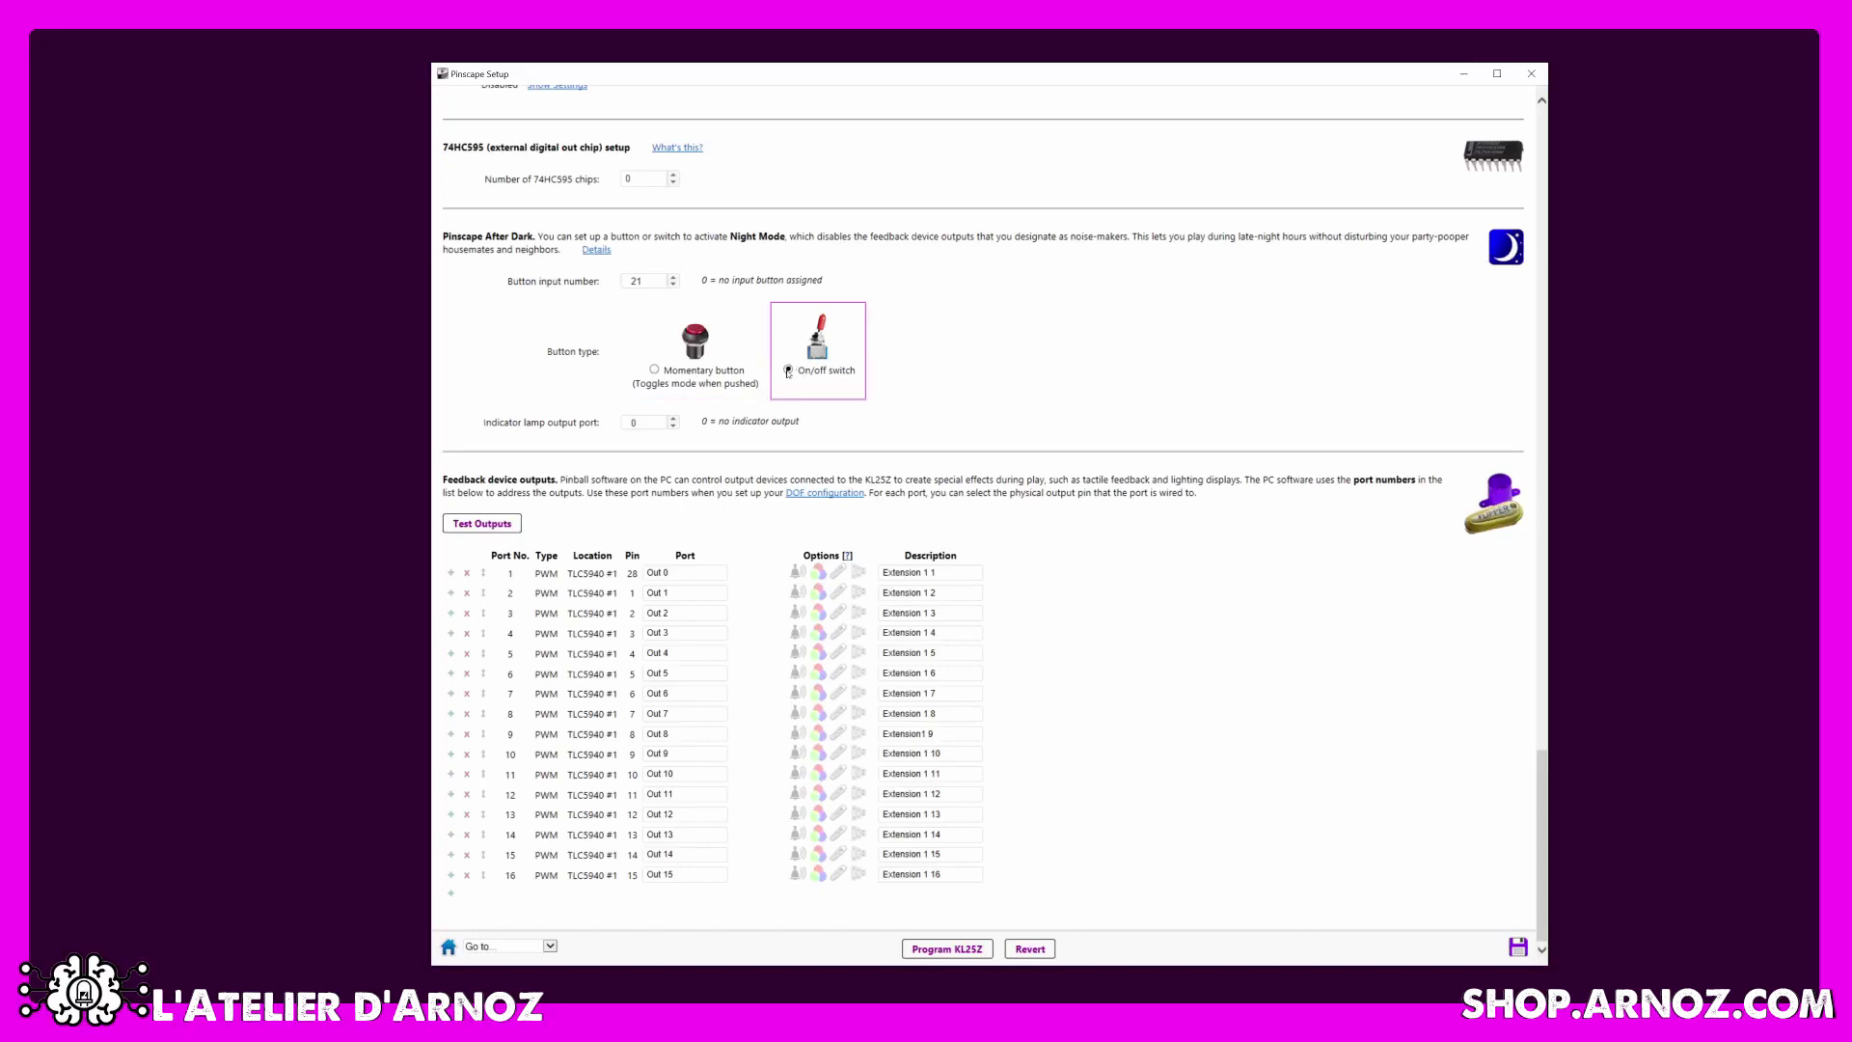
click(654, 375)
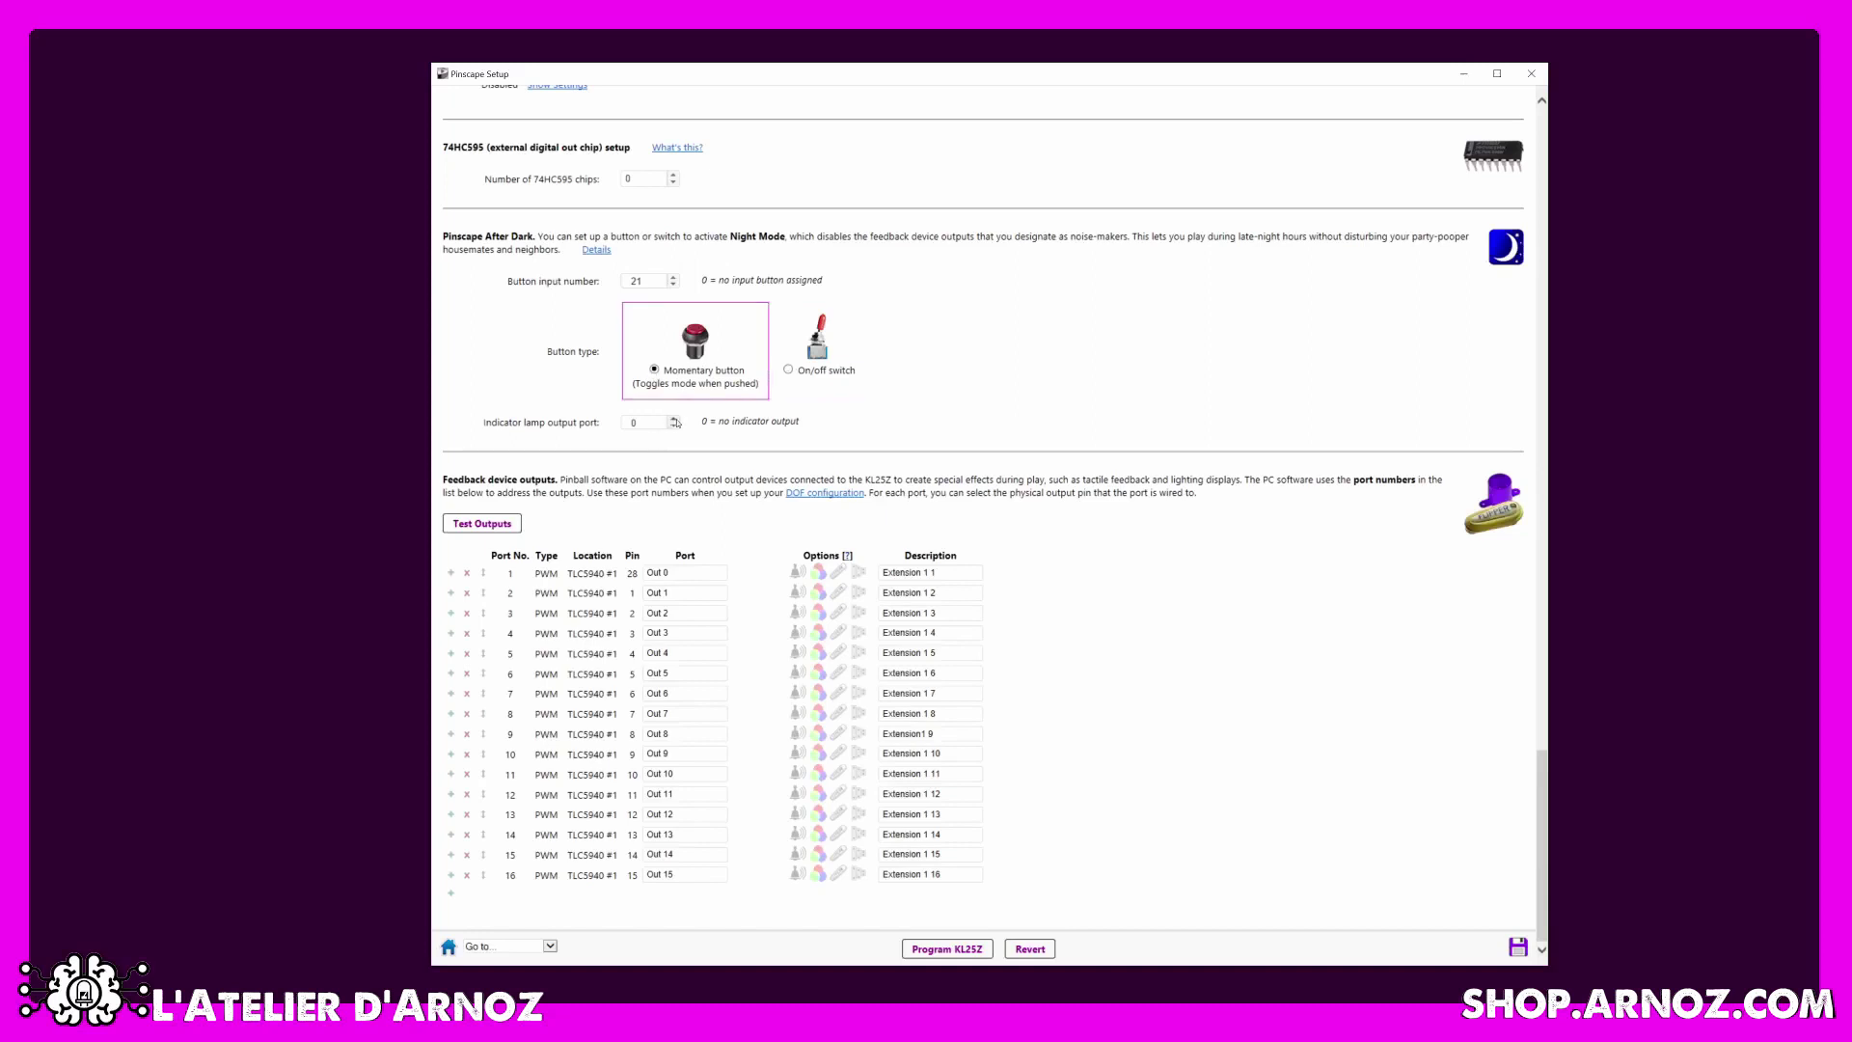
Try output port 8 for the Night Mode indicator lamp, and reset the lamp port to 0.
click(673, 419)
click(674, 419)
click(674, 419)
click(674, 418)
click(673, 419)
click(673, 419)
click(674, 419)
click(674, 419)
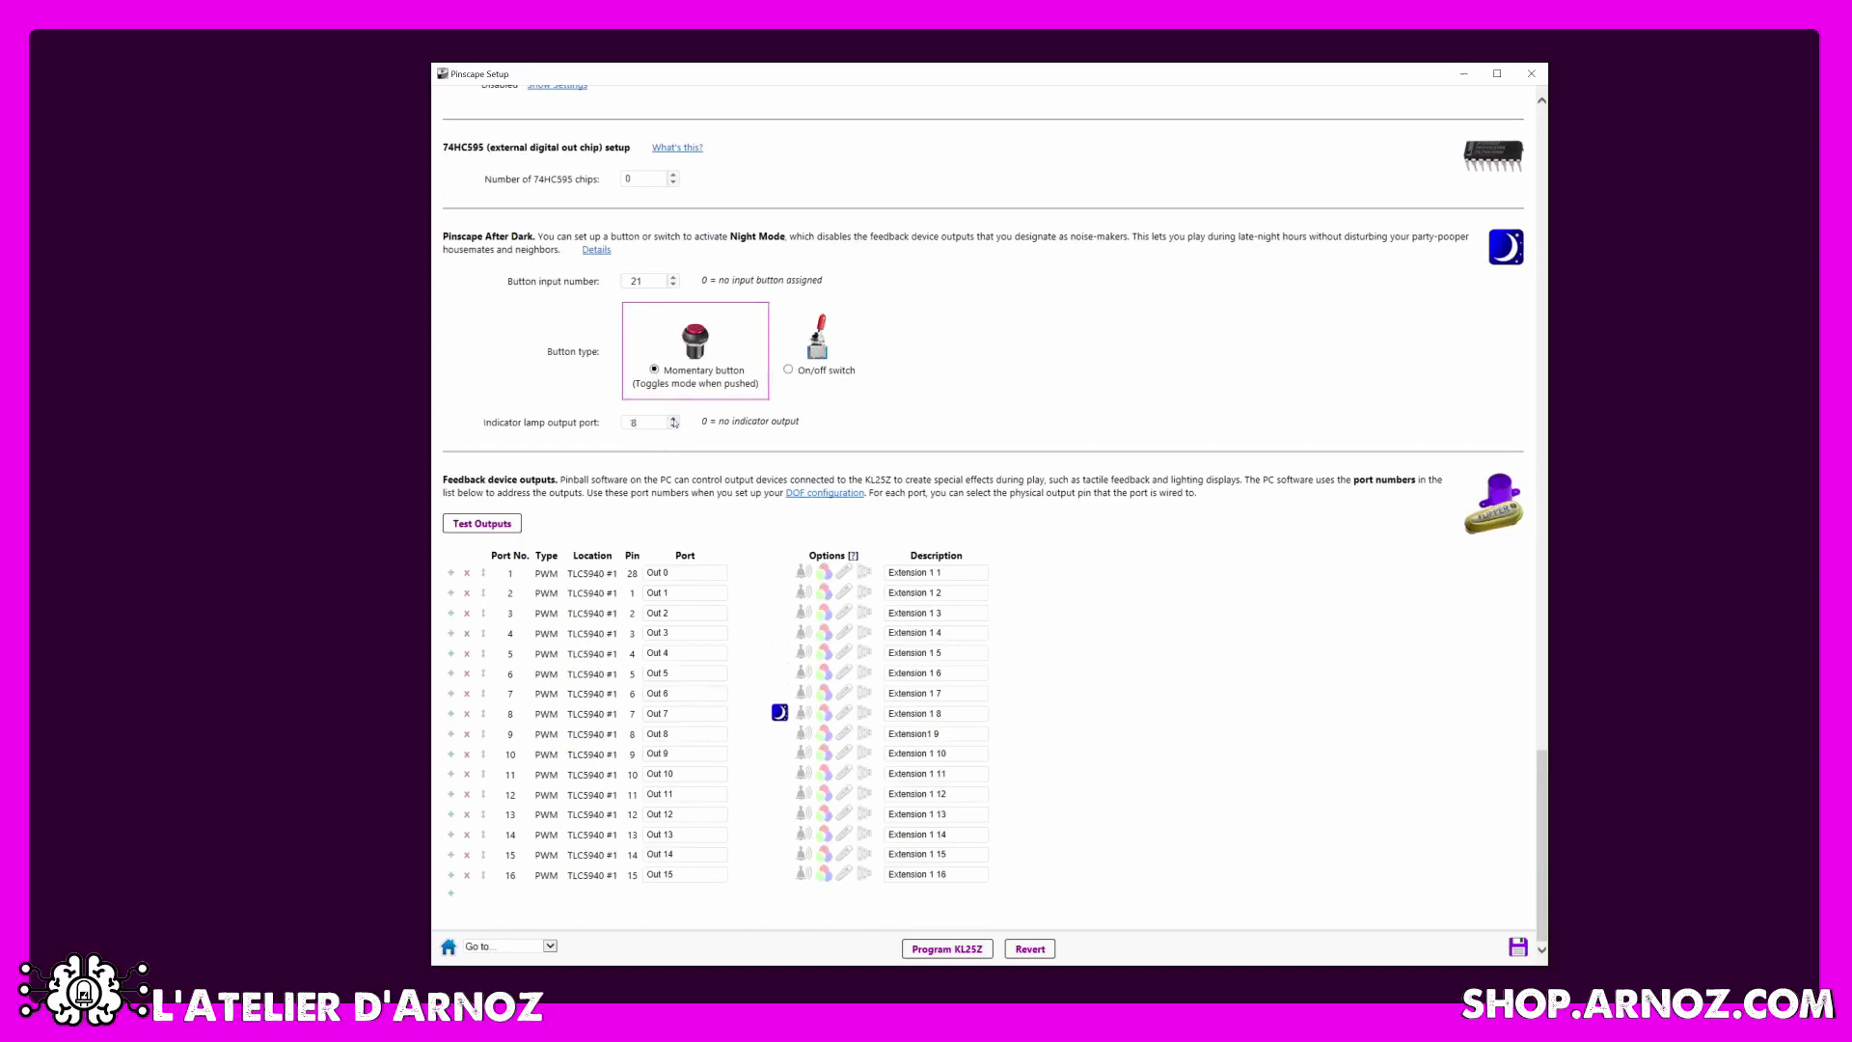
click(673, 428)
click(673, 427)
click(673, 427)
click(673, 427)
click(674, 427)
click(674, 427)
click(673, 427)
click(674, 427)
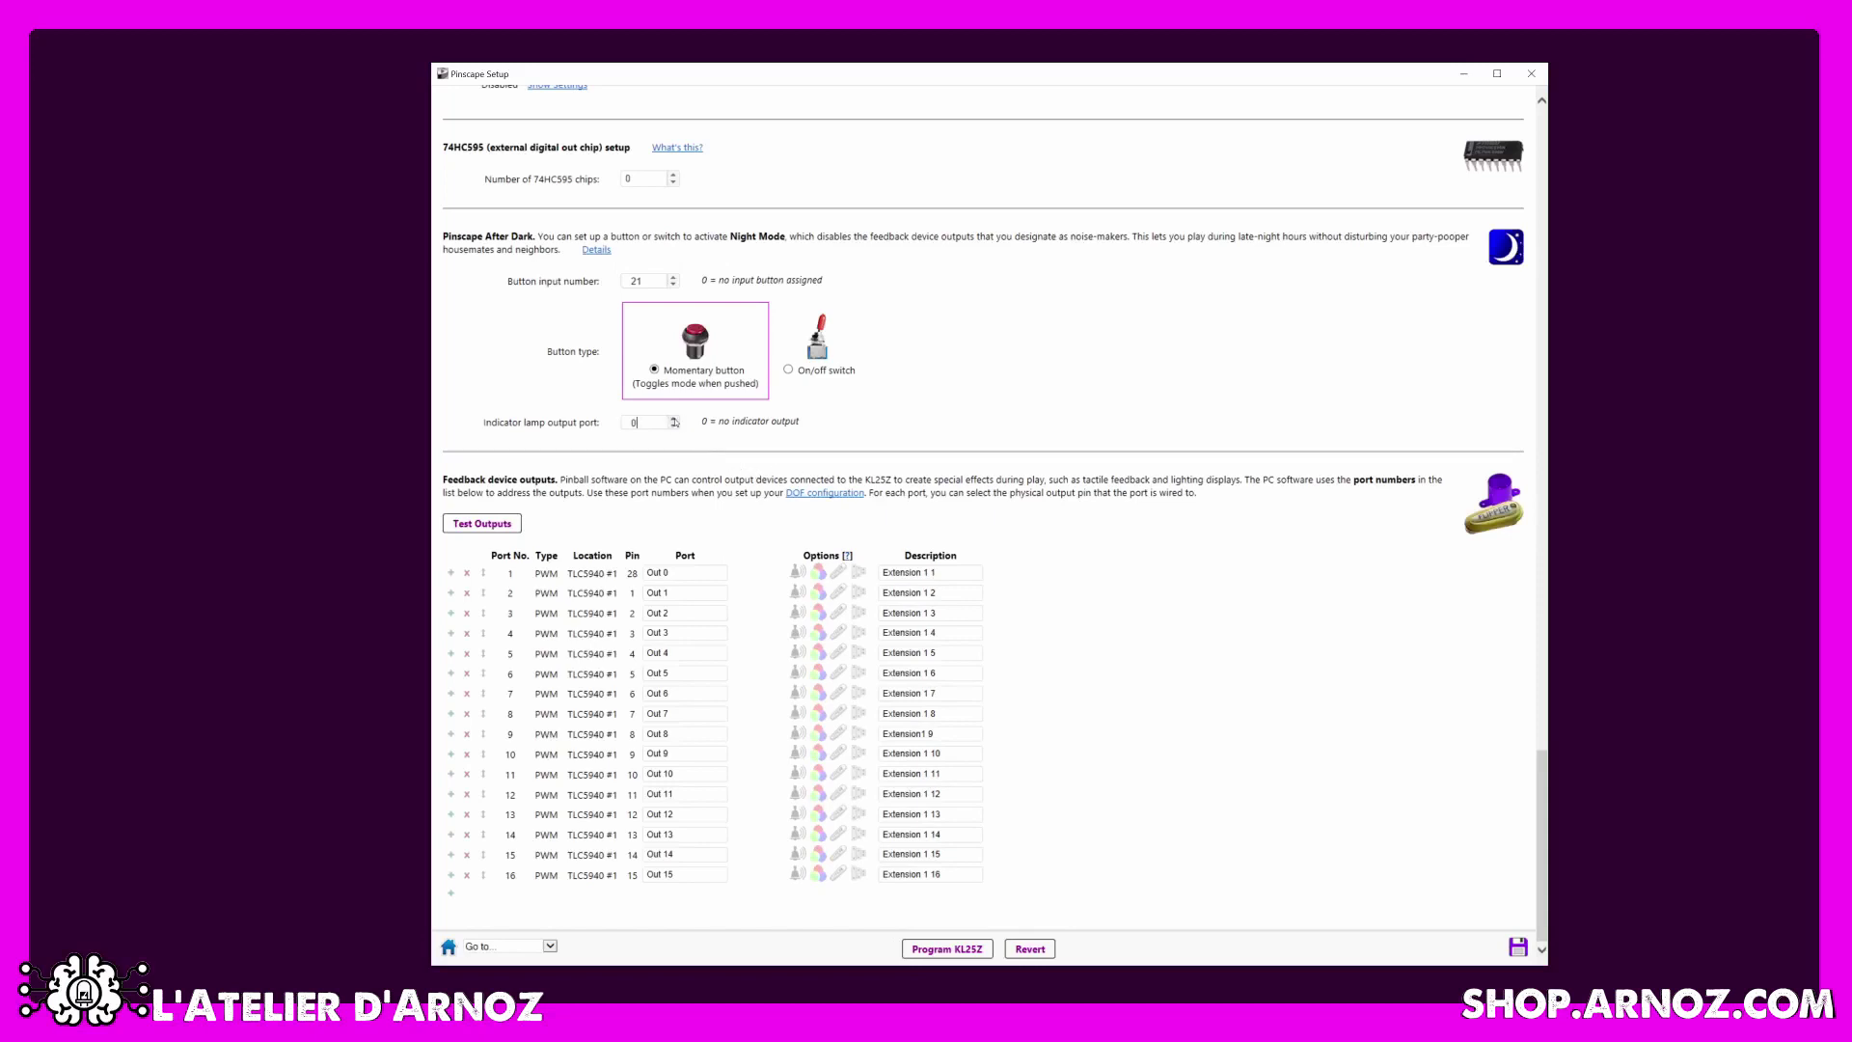
Try output port 3 for the Night Mode indicator lamp, and reset the lamp port to 0.
click(675, 419)
click(674, 418)
click(675, 419)
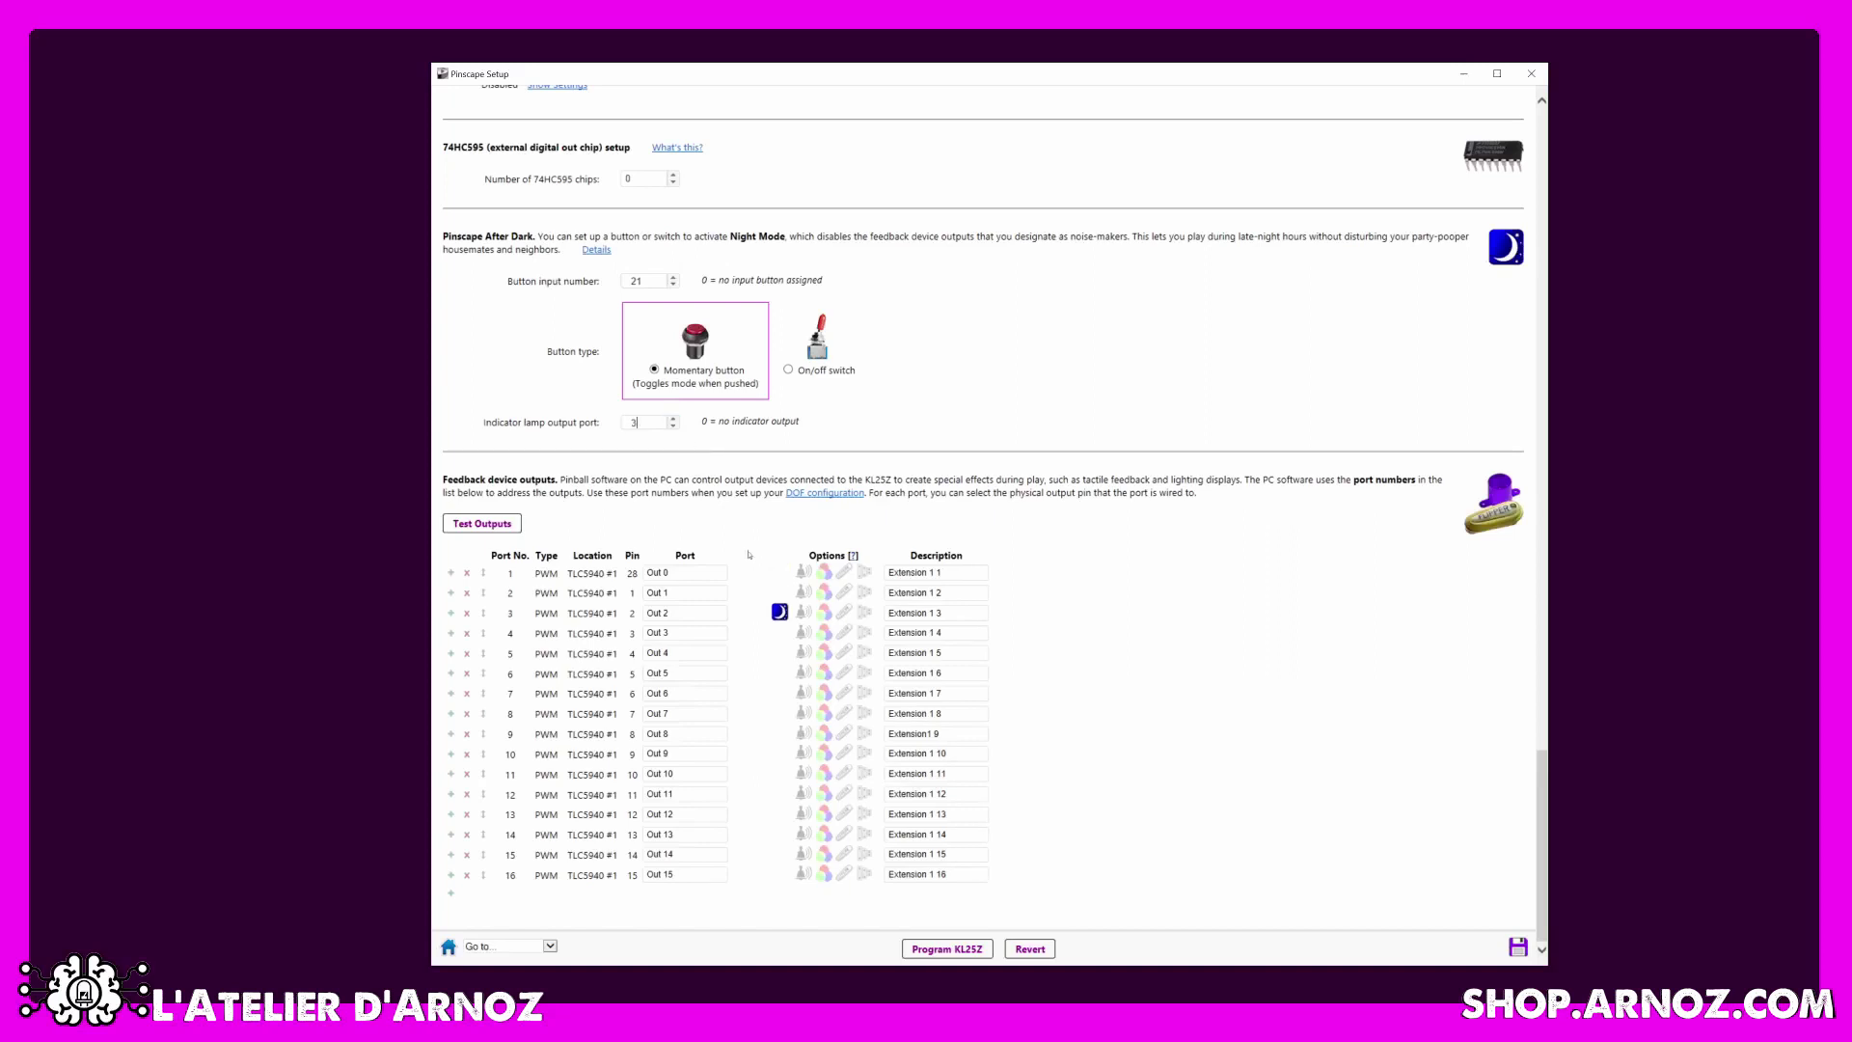
click(674, 426)
click(674, 426)
click(674, 427)
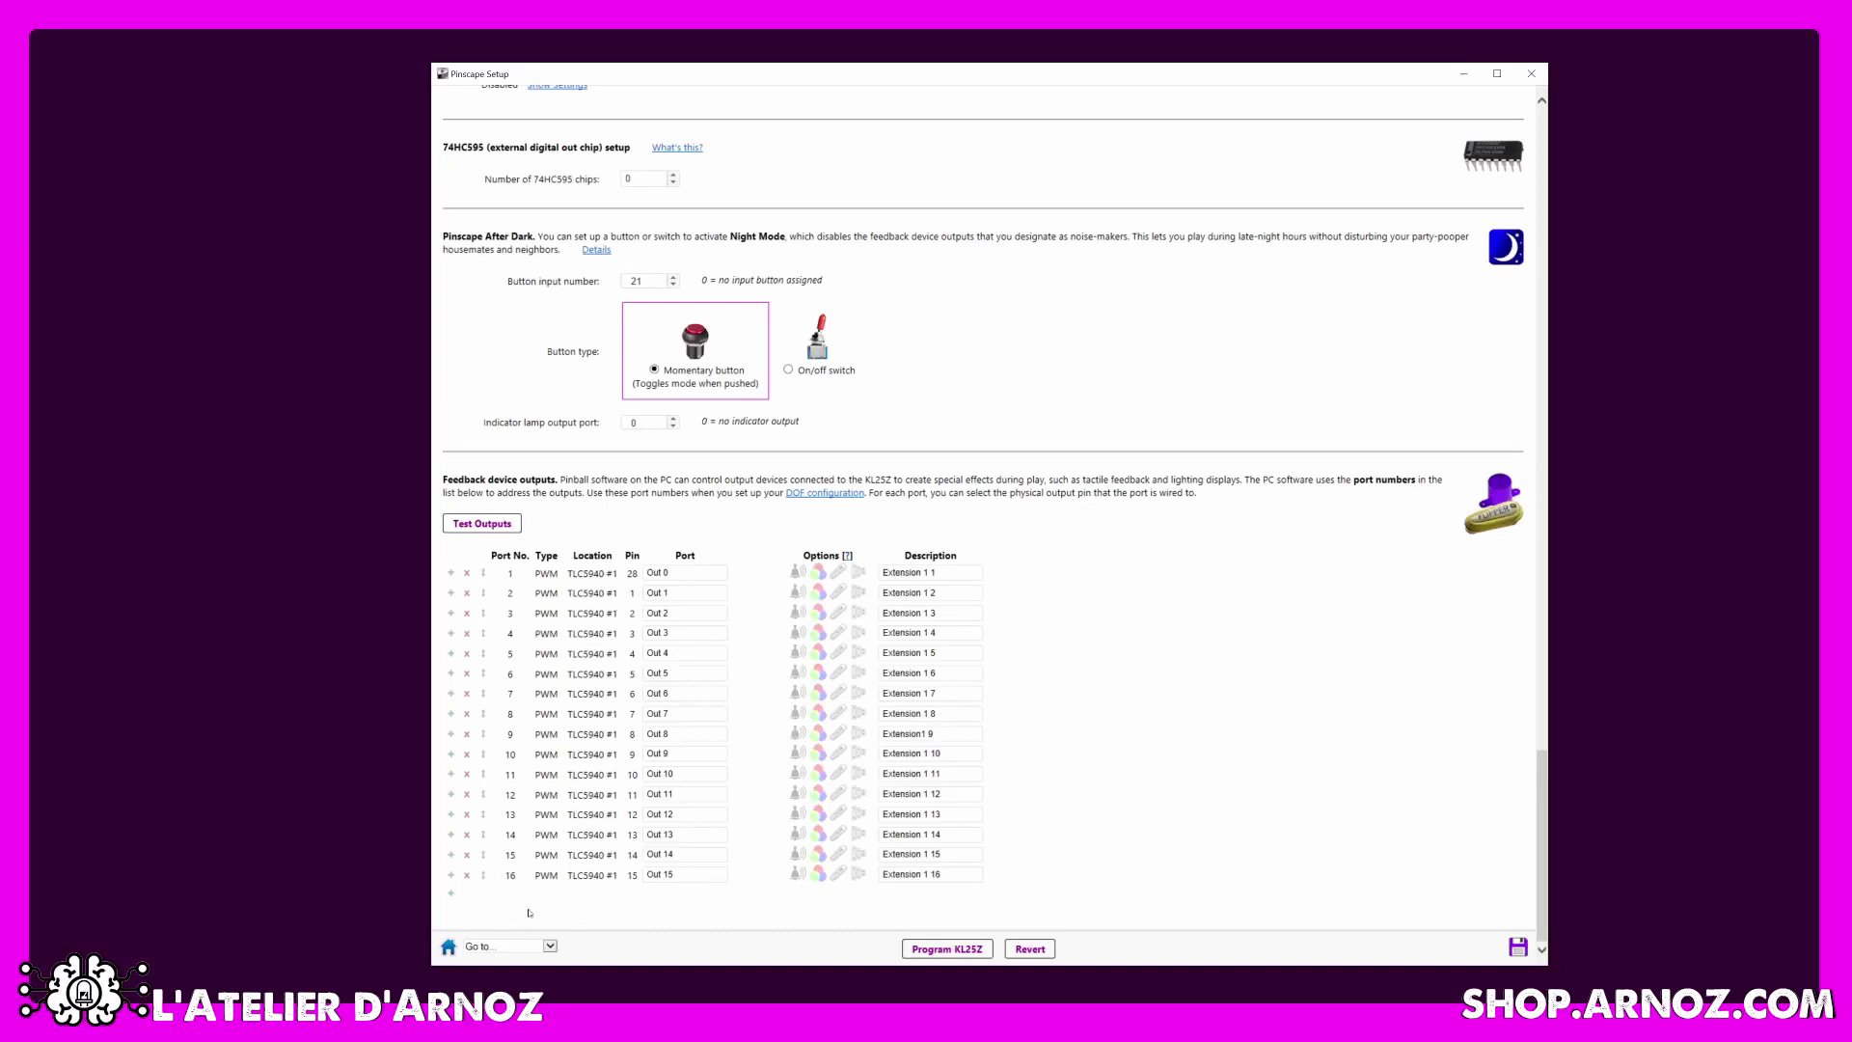
Add output ports 17 and 18 to the feedback device outputs, and delete port 18, confirming the deletion.
click(451, 895)
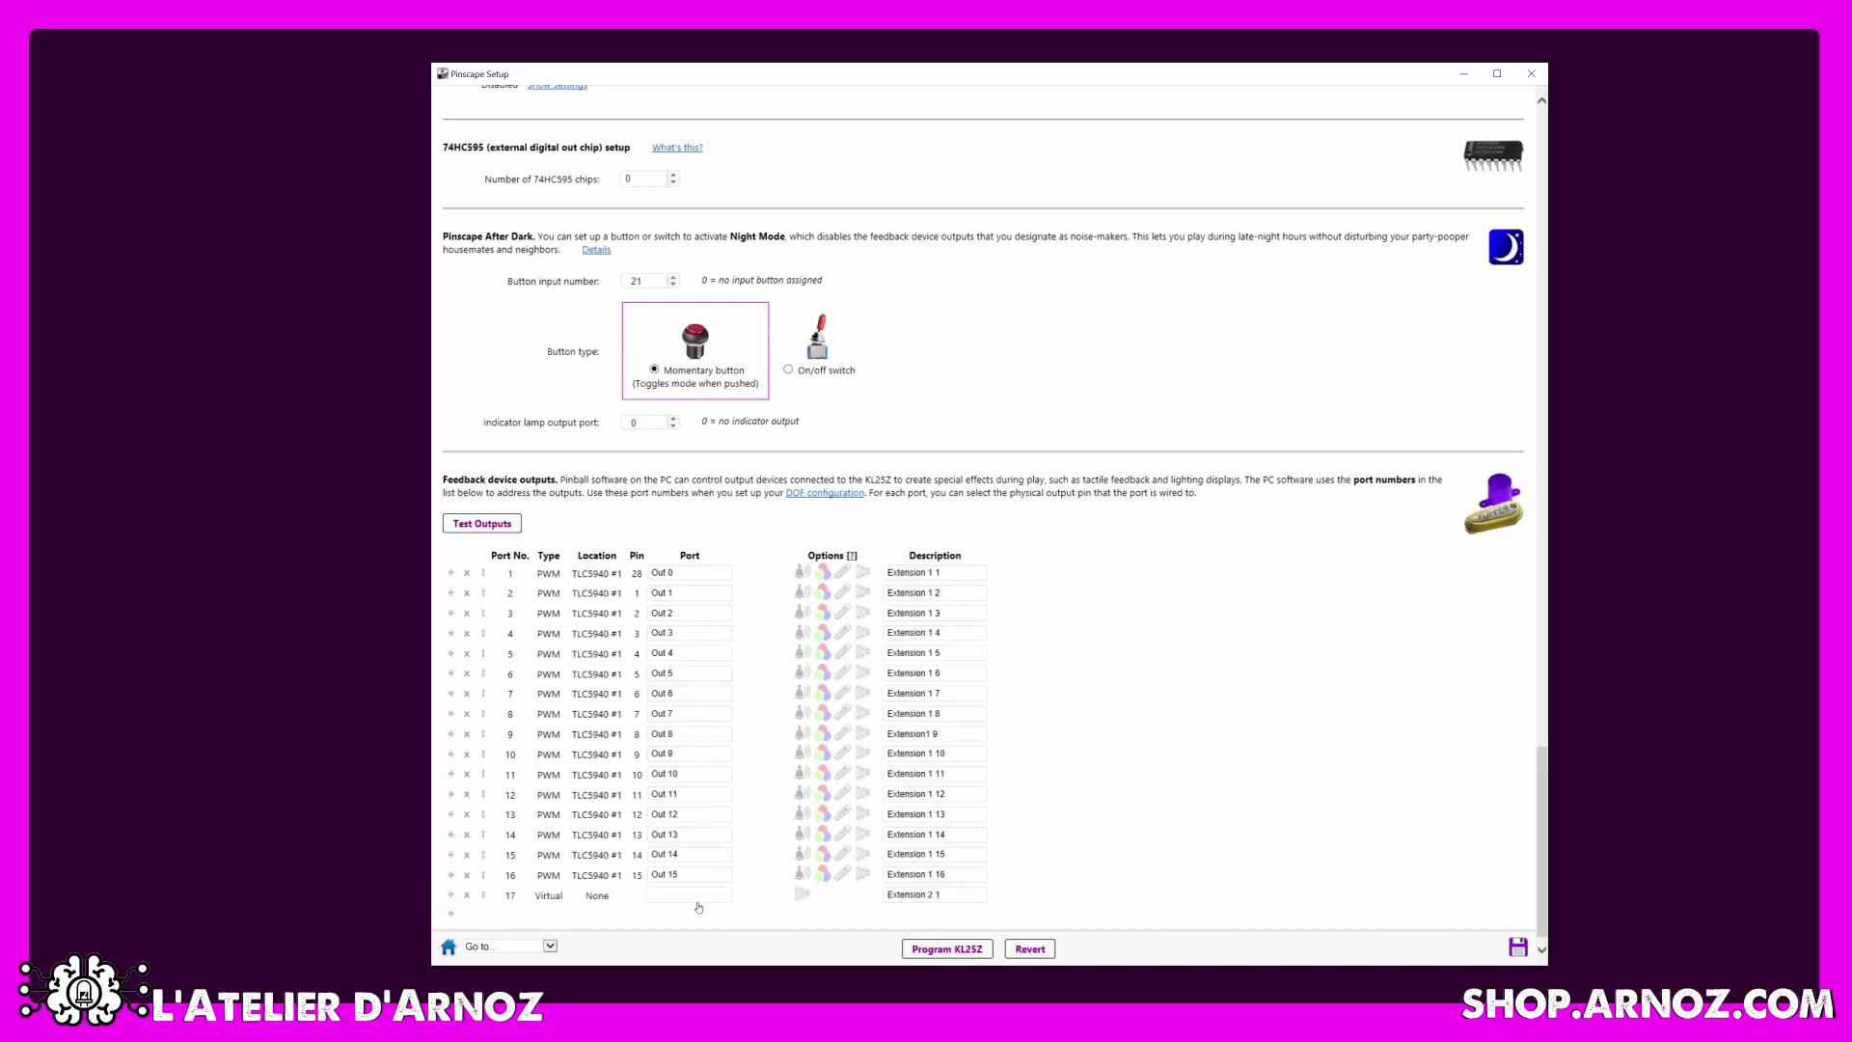
click(451, 898)
click(467, 915)
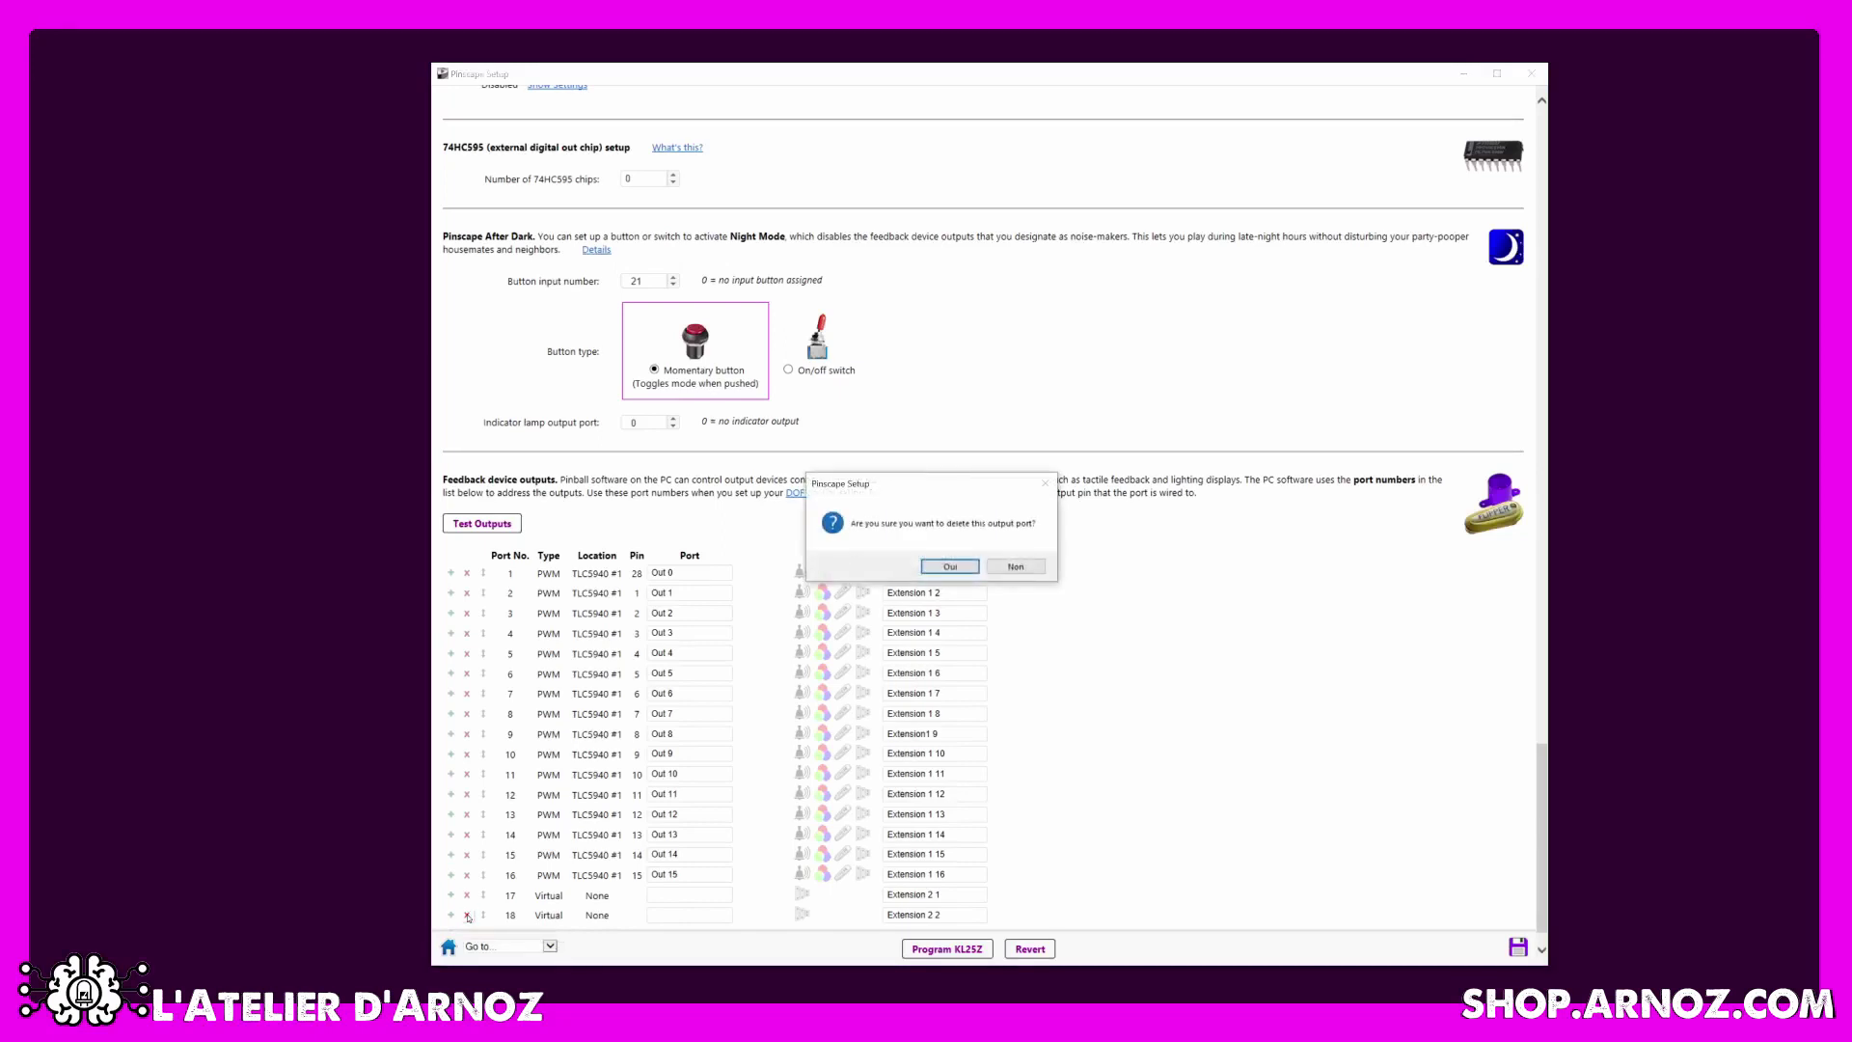
click(953, 567)
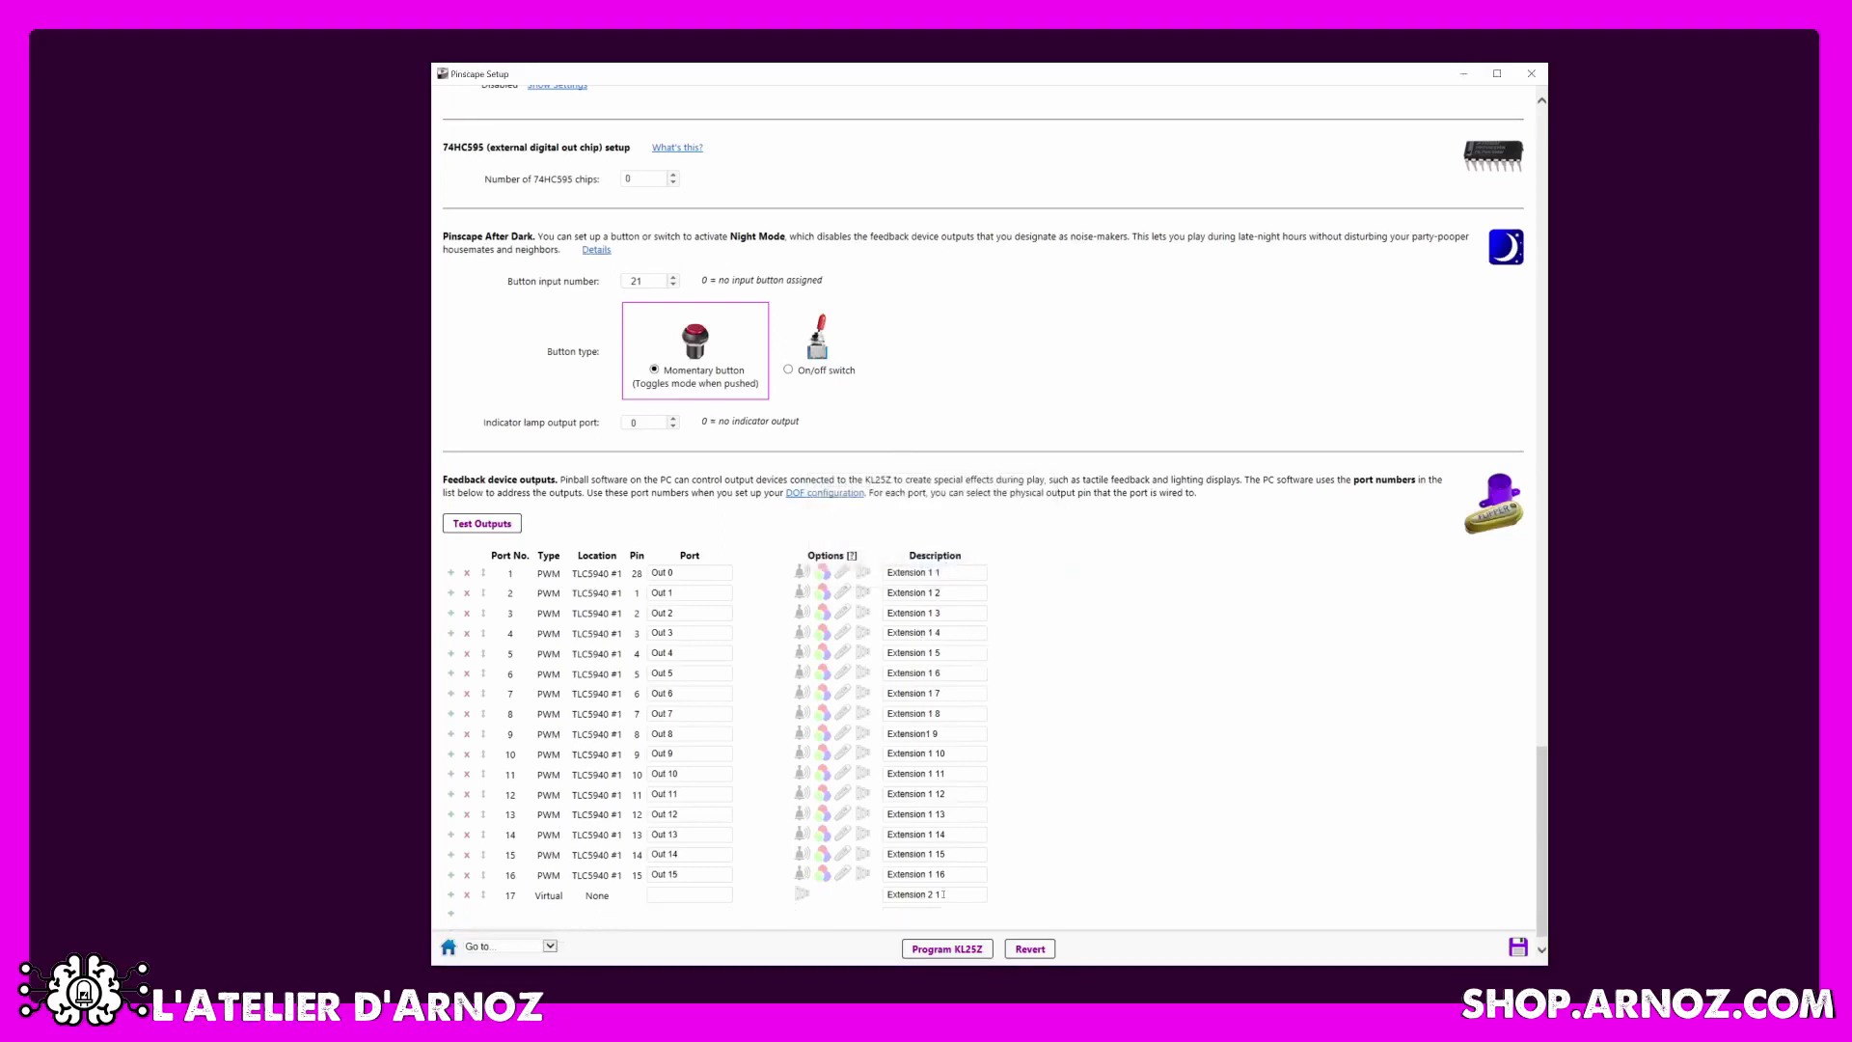
Assign feedback output port 17 as the virtual ZB Launch Port.
drag(483, 896, 460, 929)
click(518, 876)
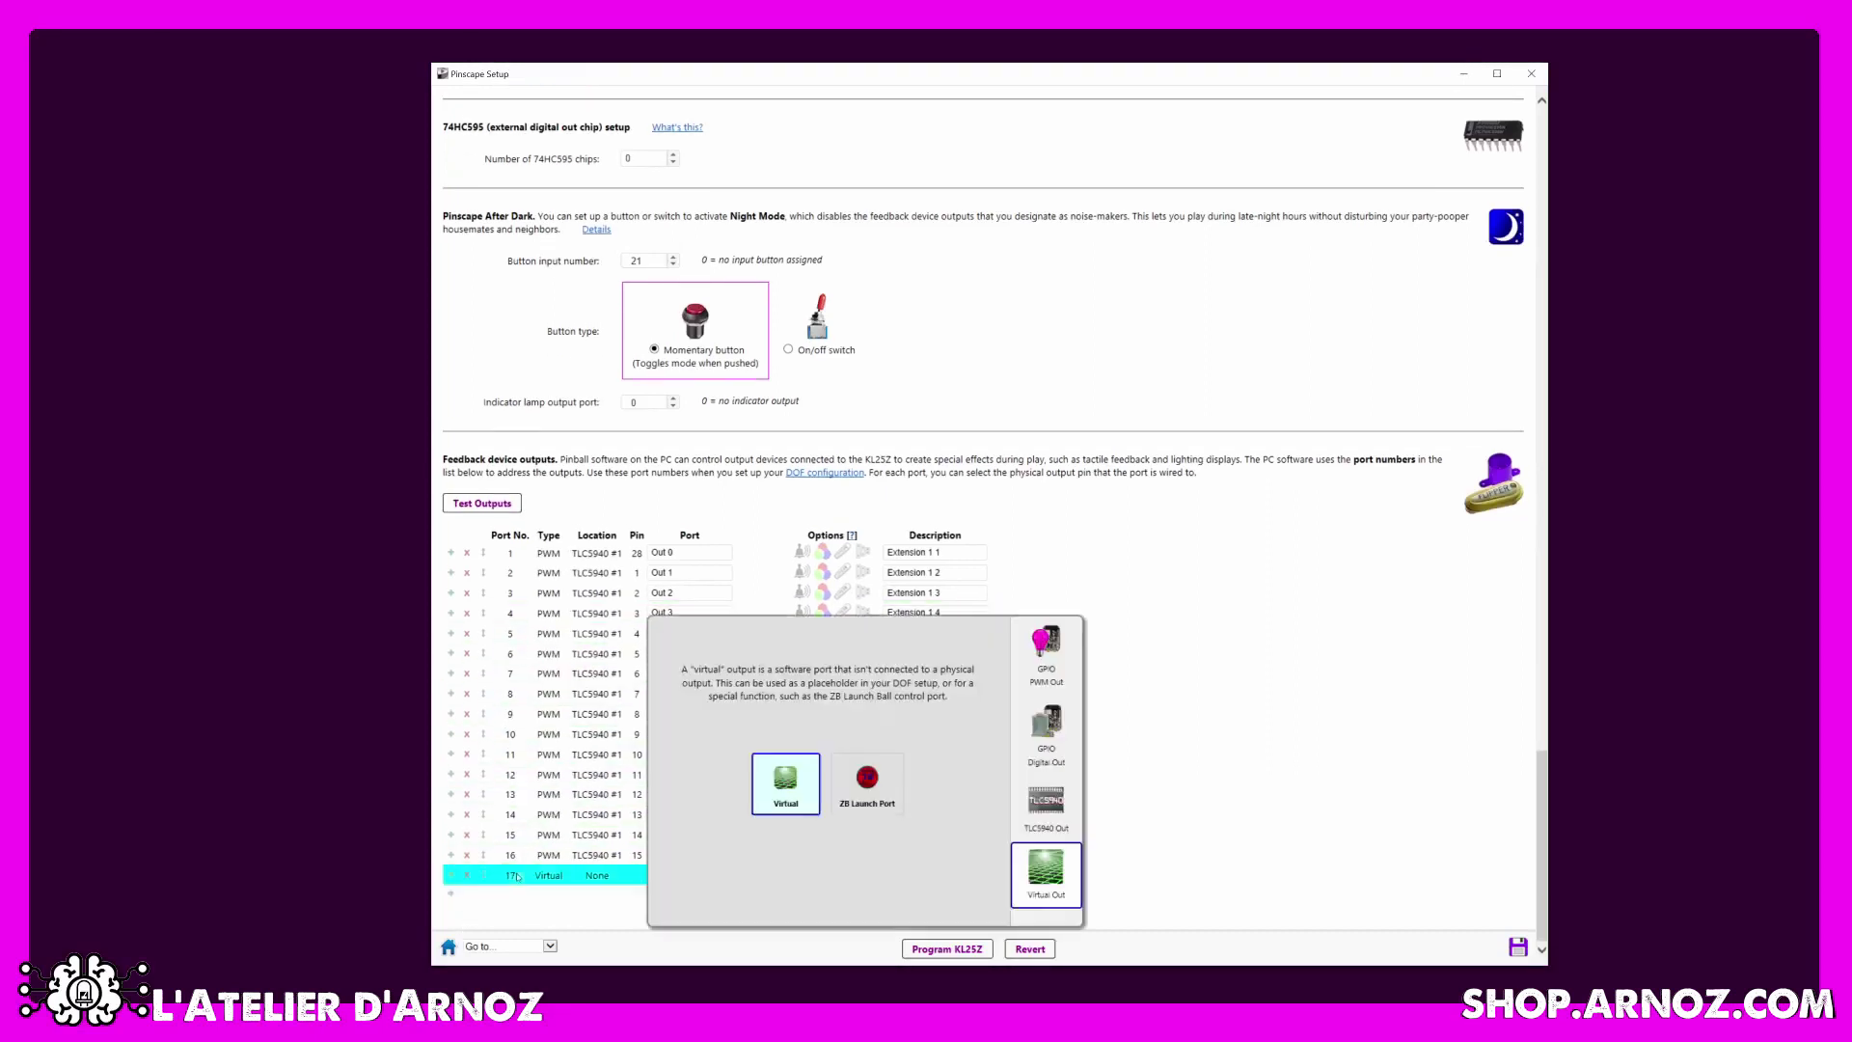
click(511, 875)
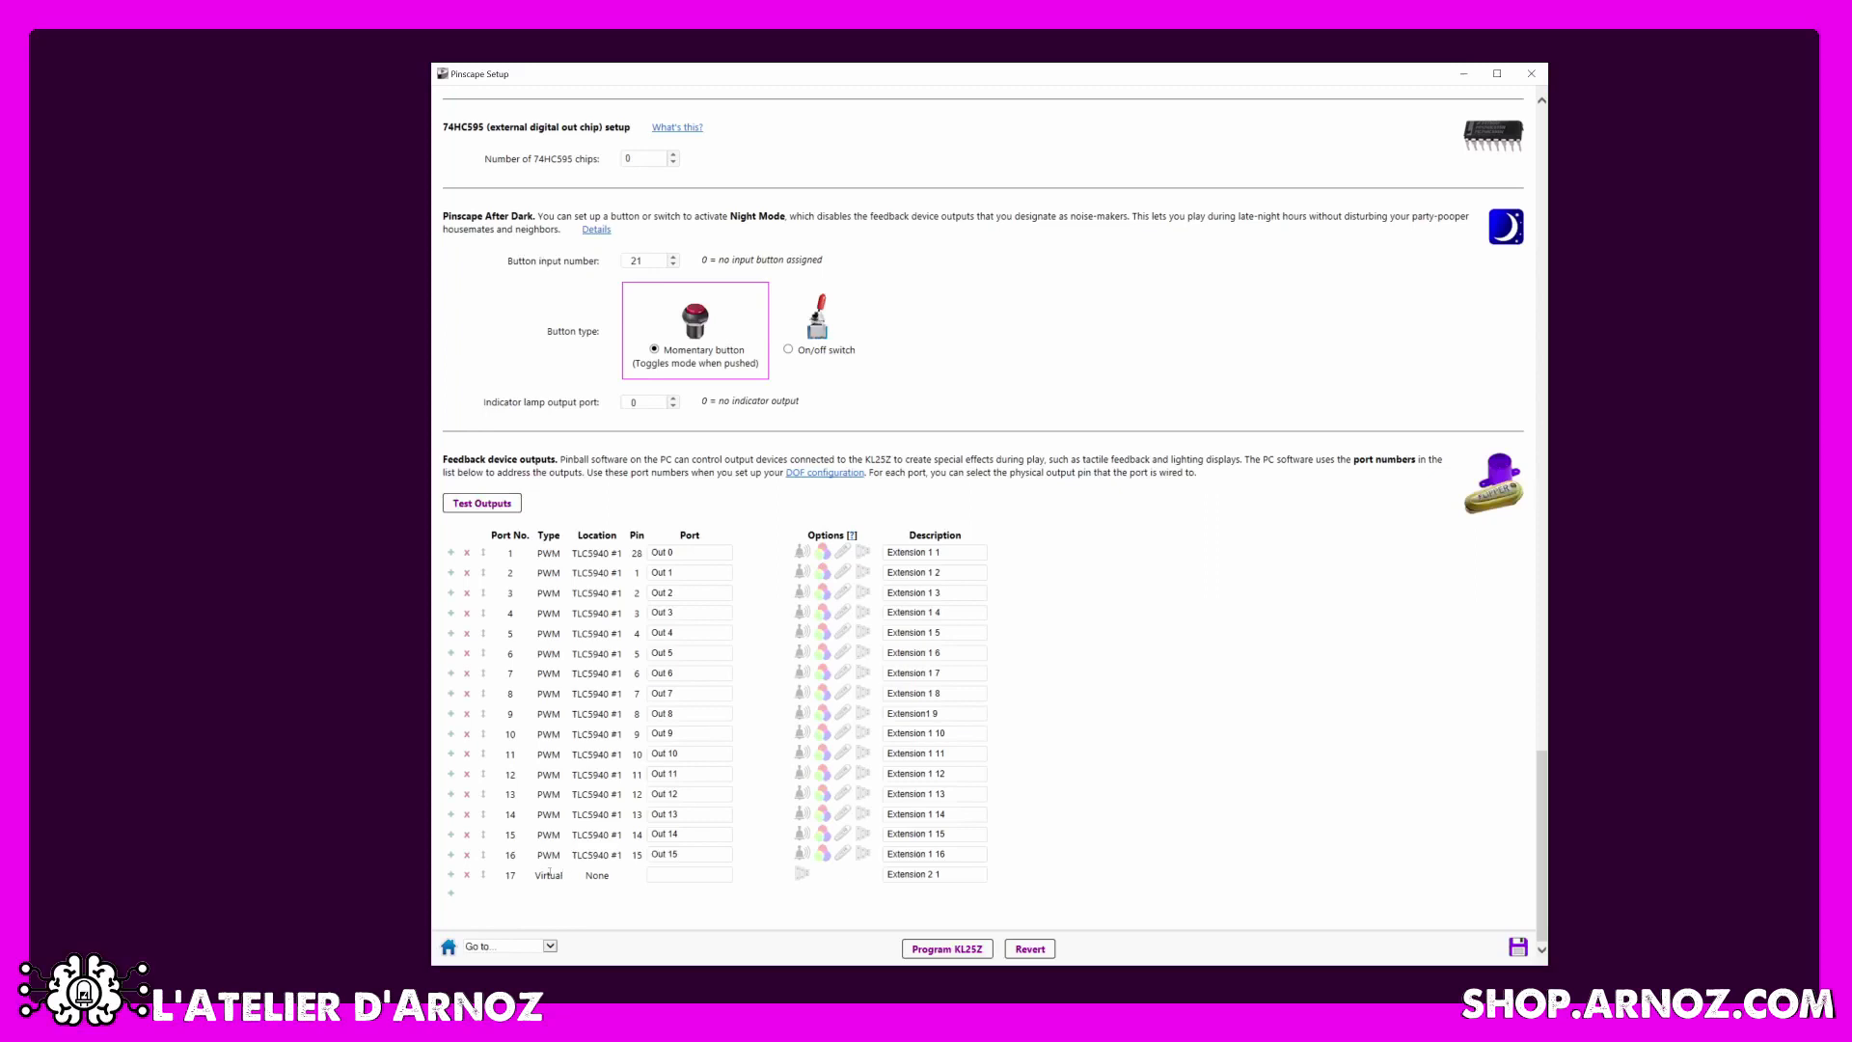
click(675, 876)
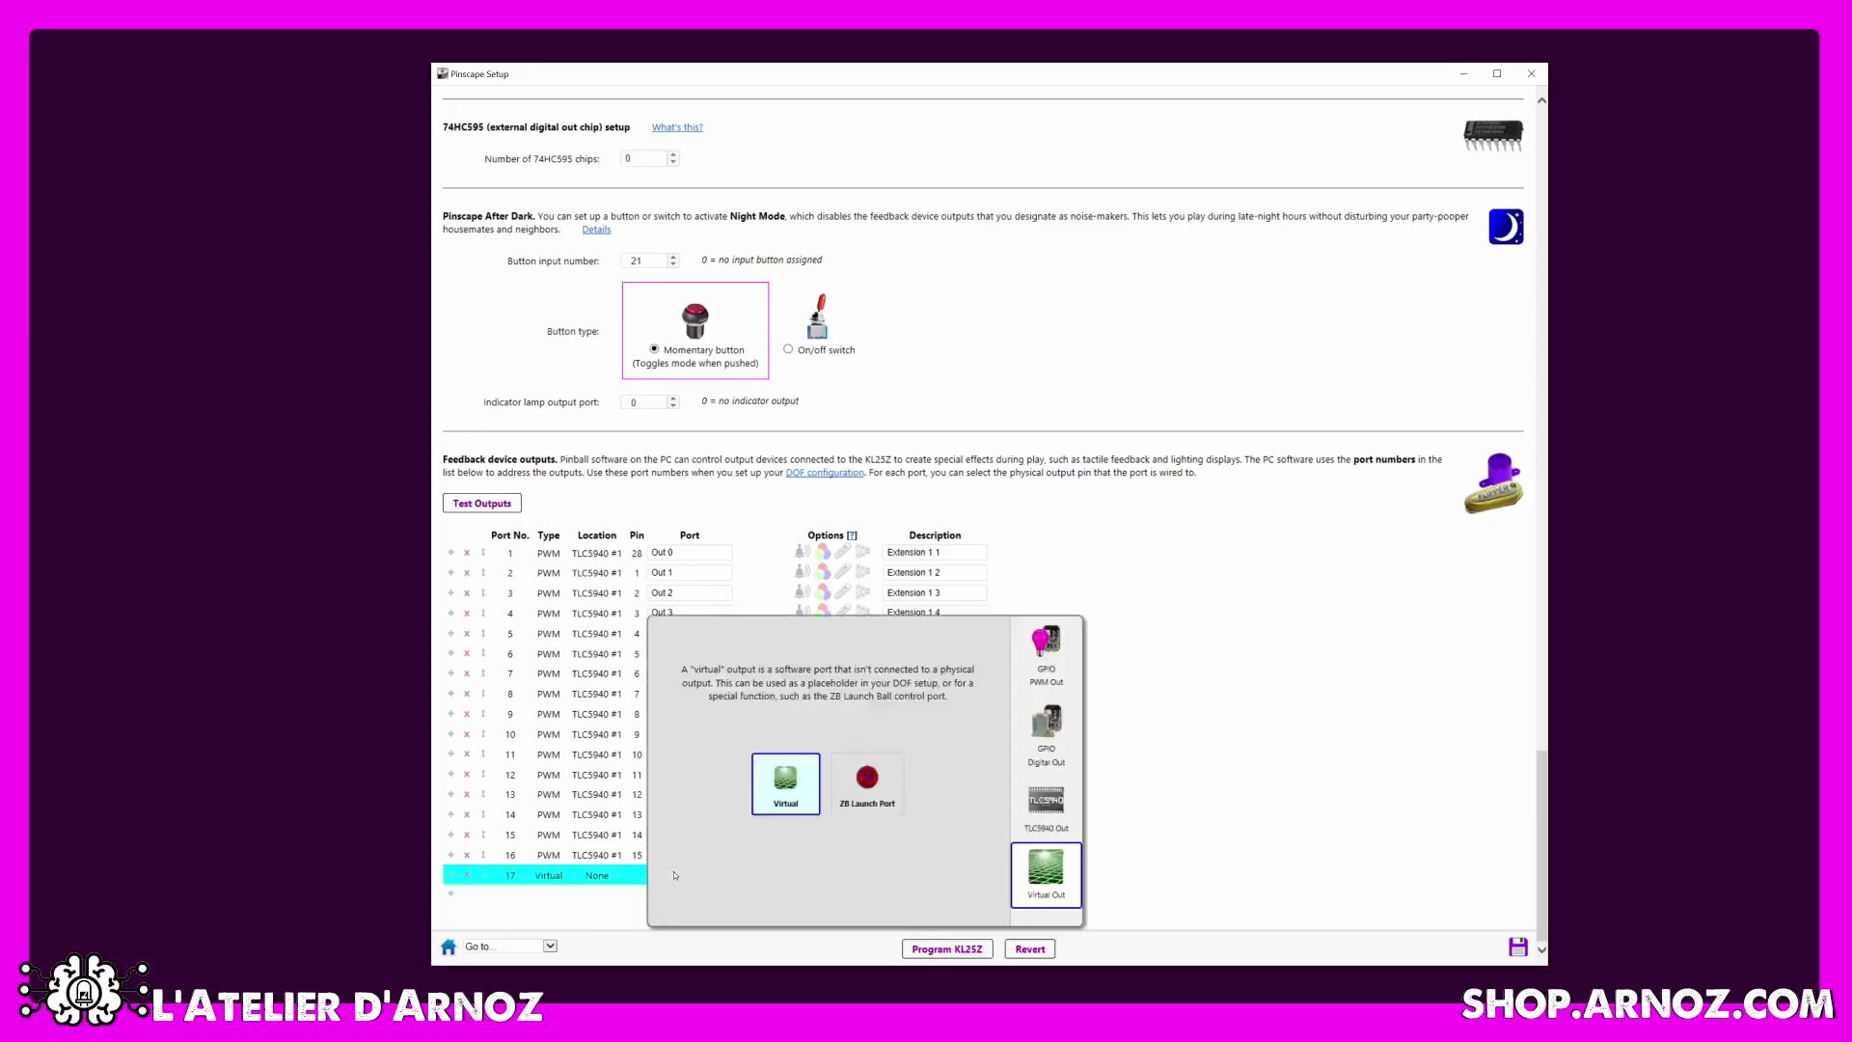
click(865, 782)
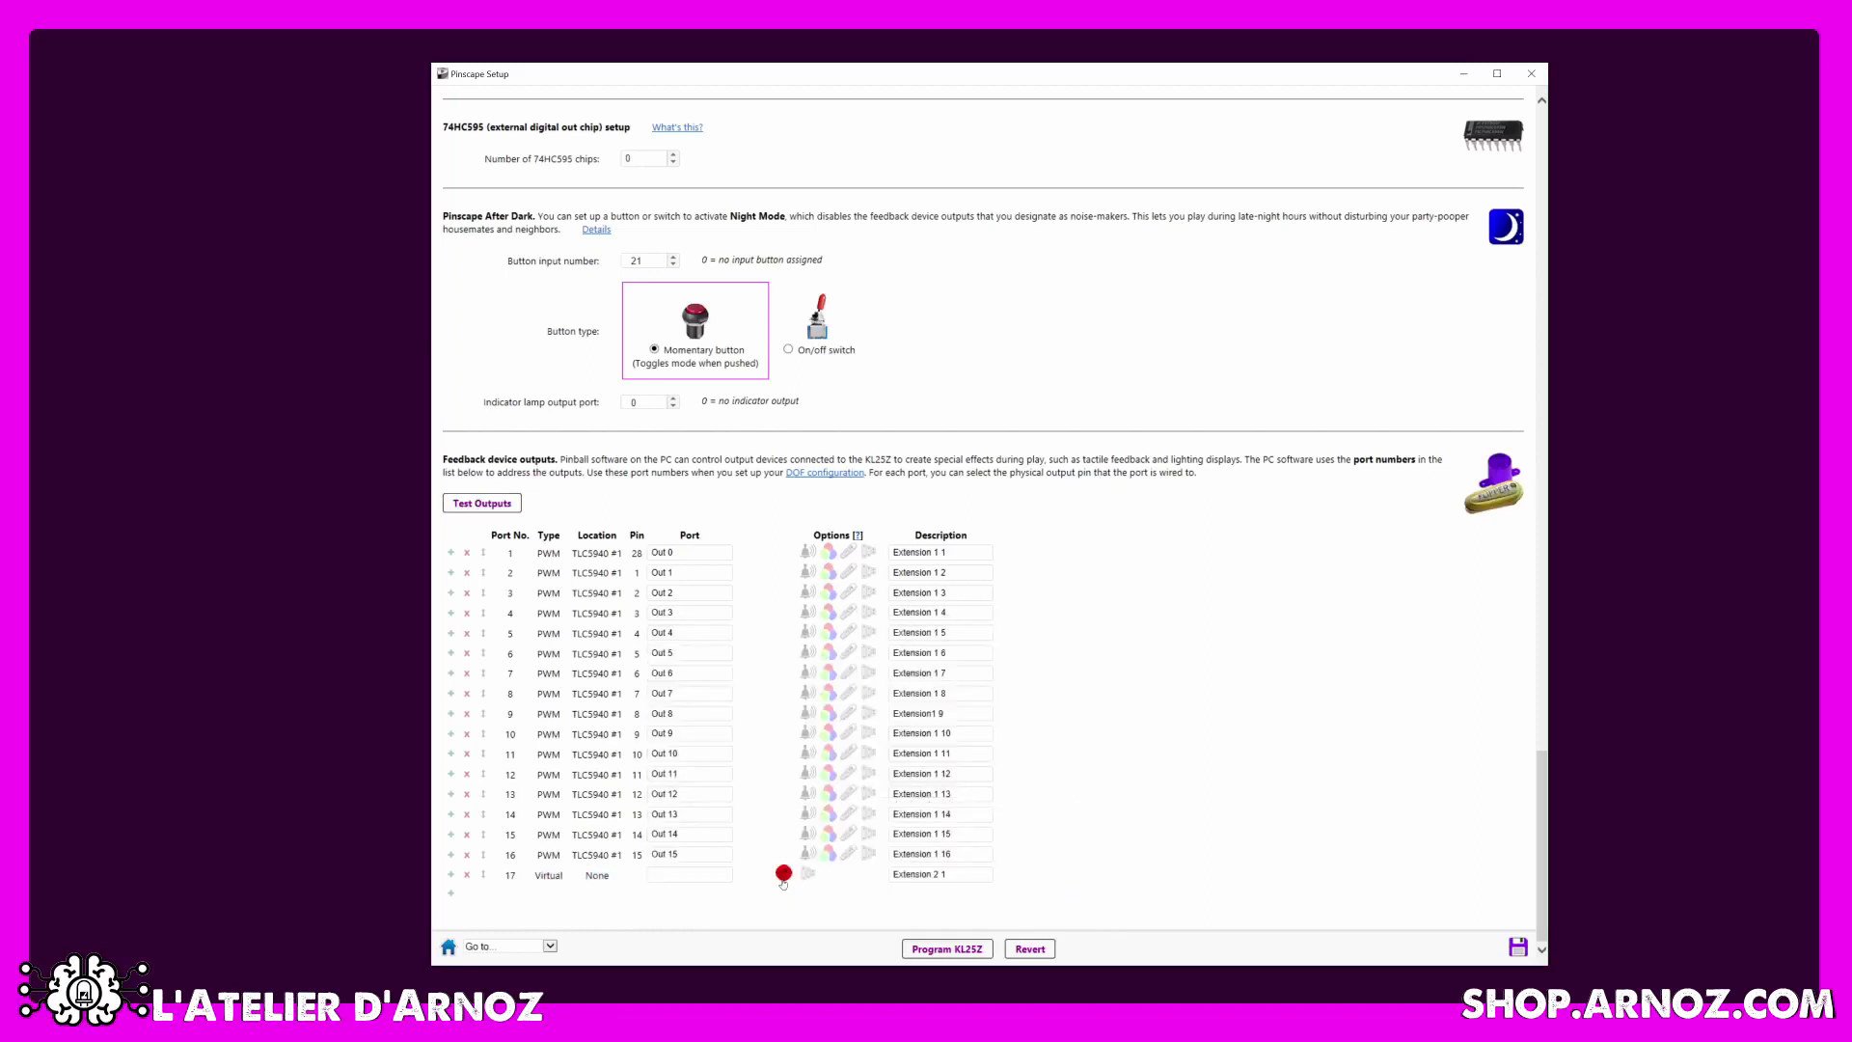
mouse_move(783, 881)
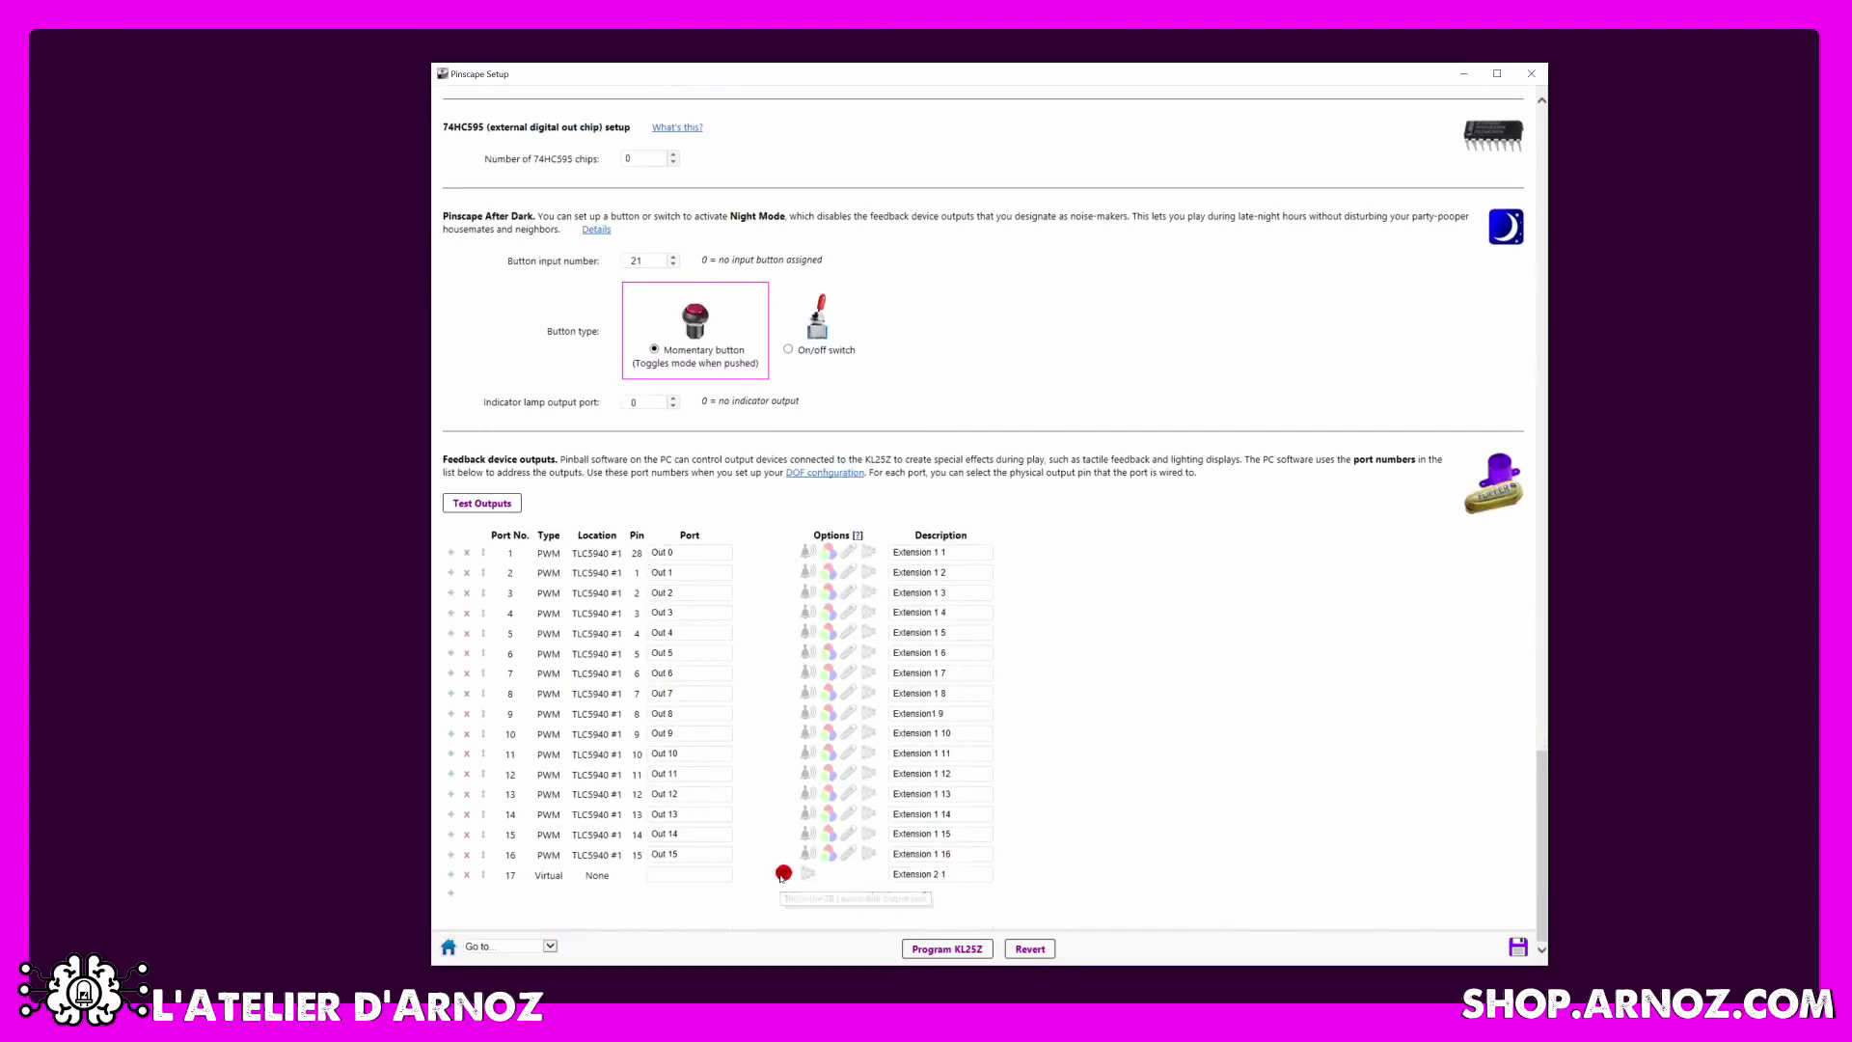
scroll(782, 878, up, 10)
scroll(608, 275, down, 10)
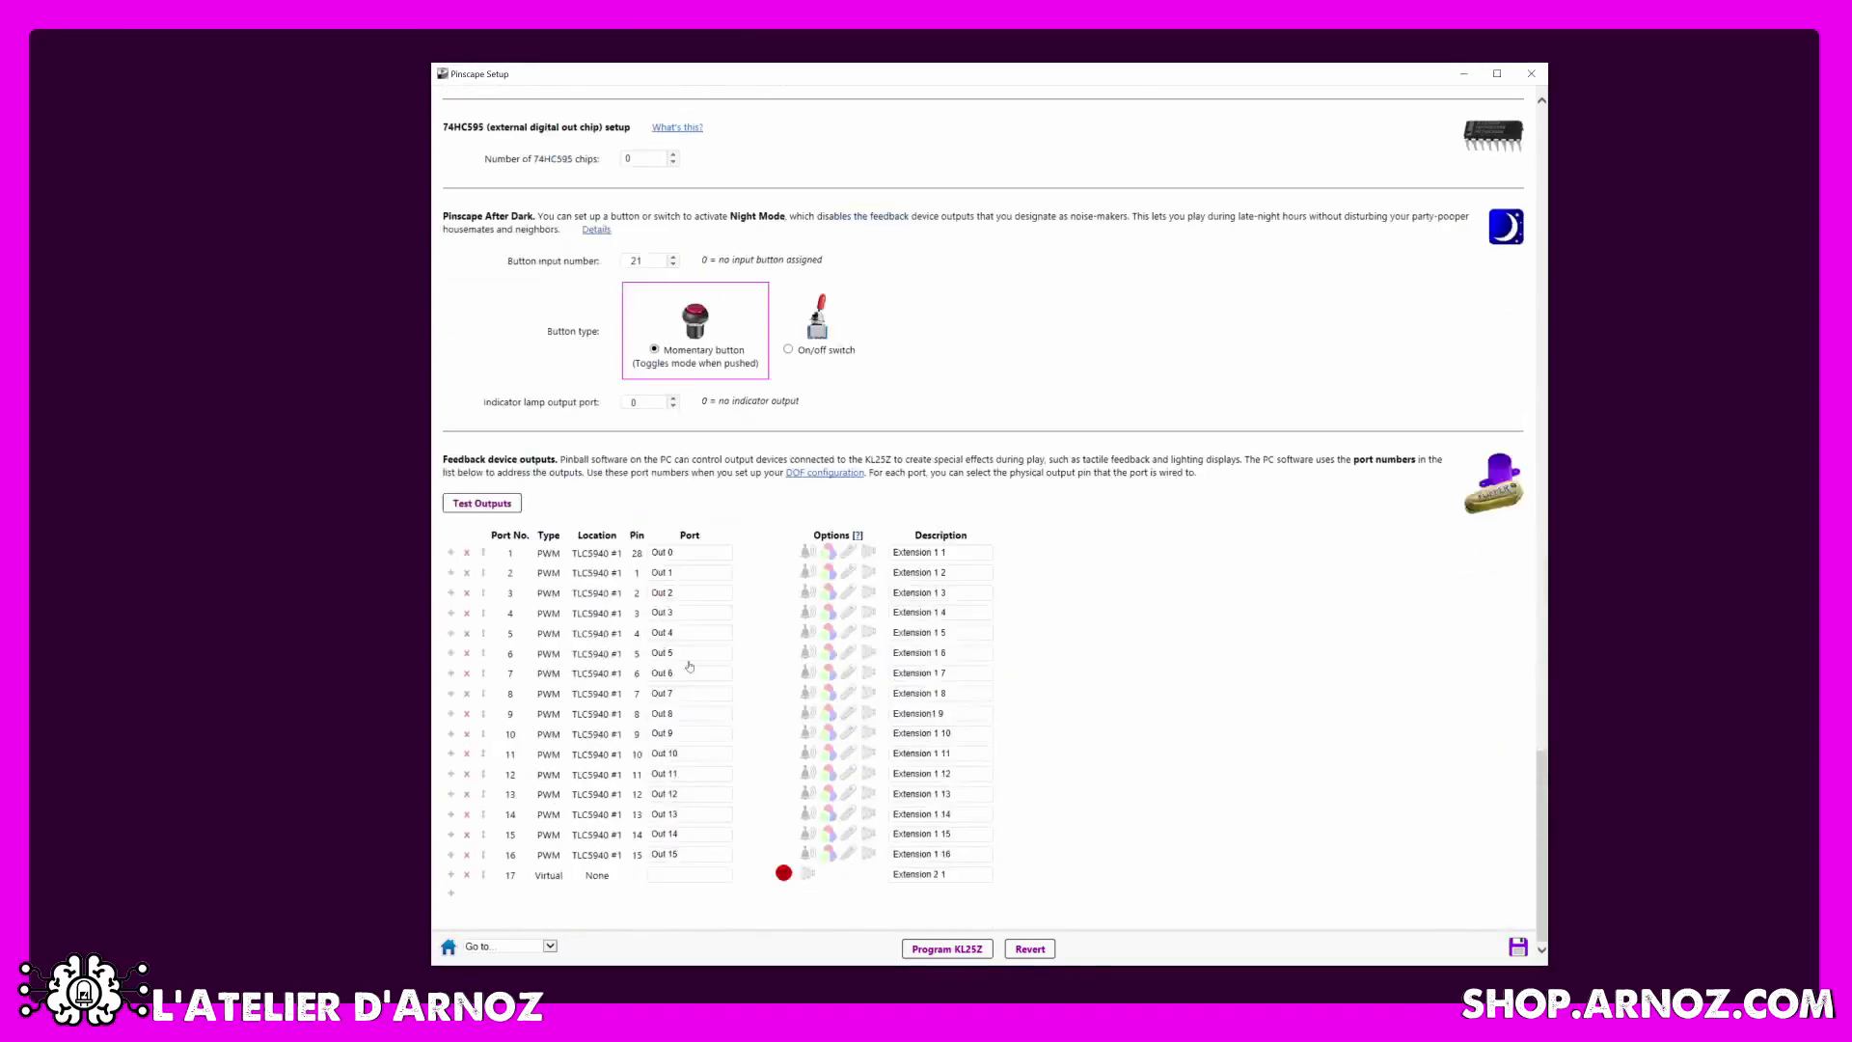
Assign feedback output port 17 to the KL25Z GPIO digital output PTB1.
click(654, 878)
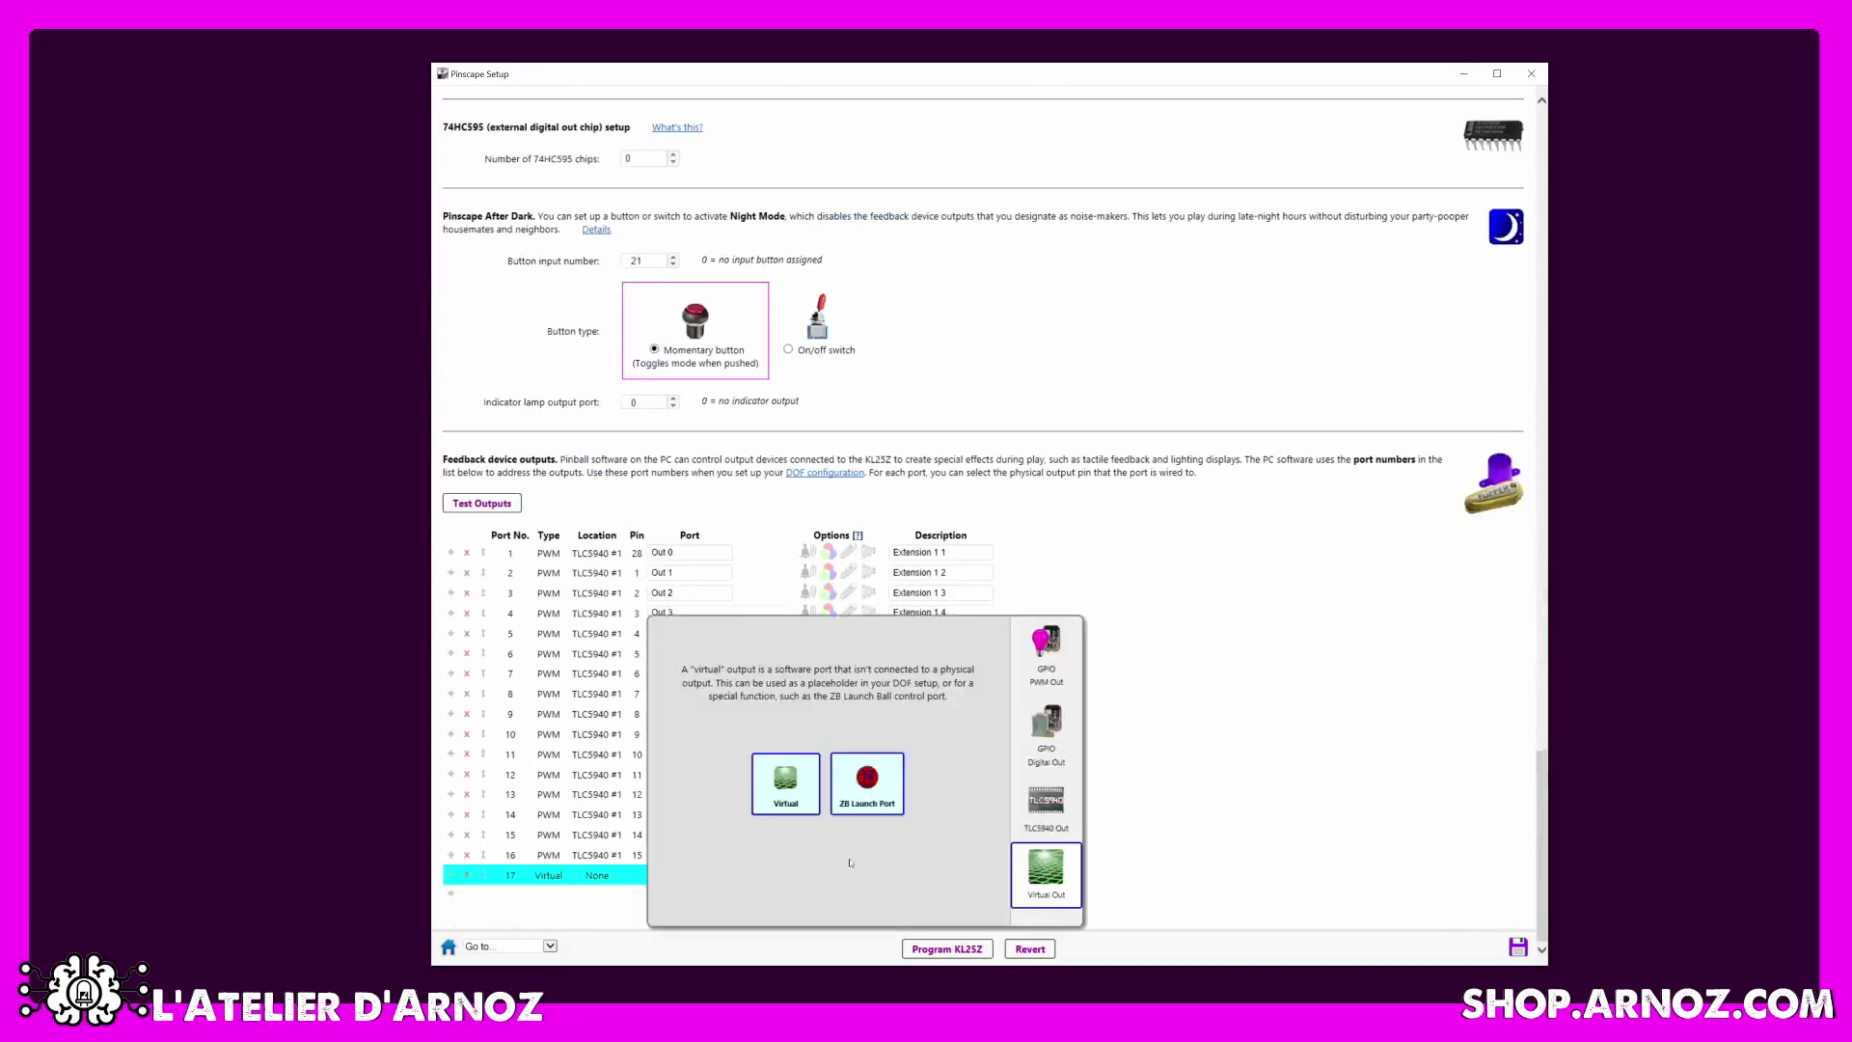
click(801, 774)
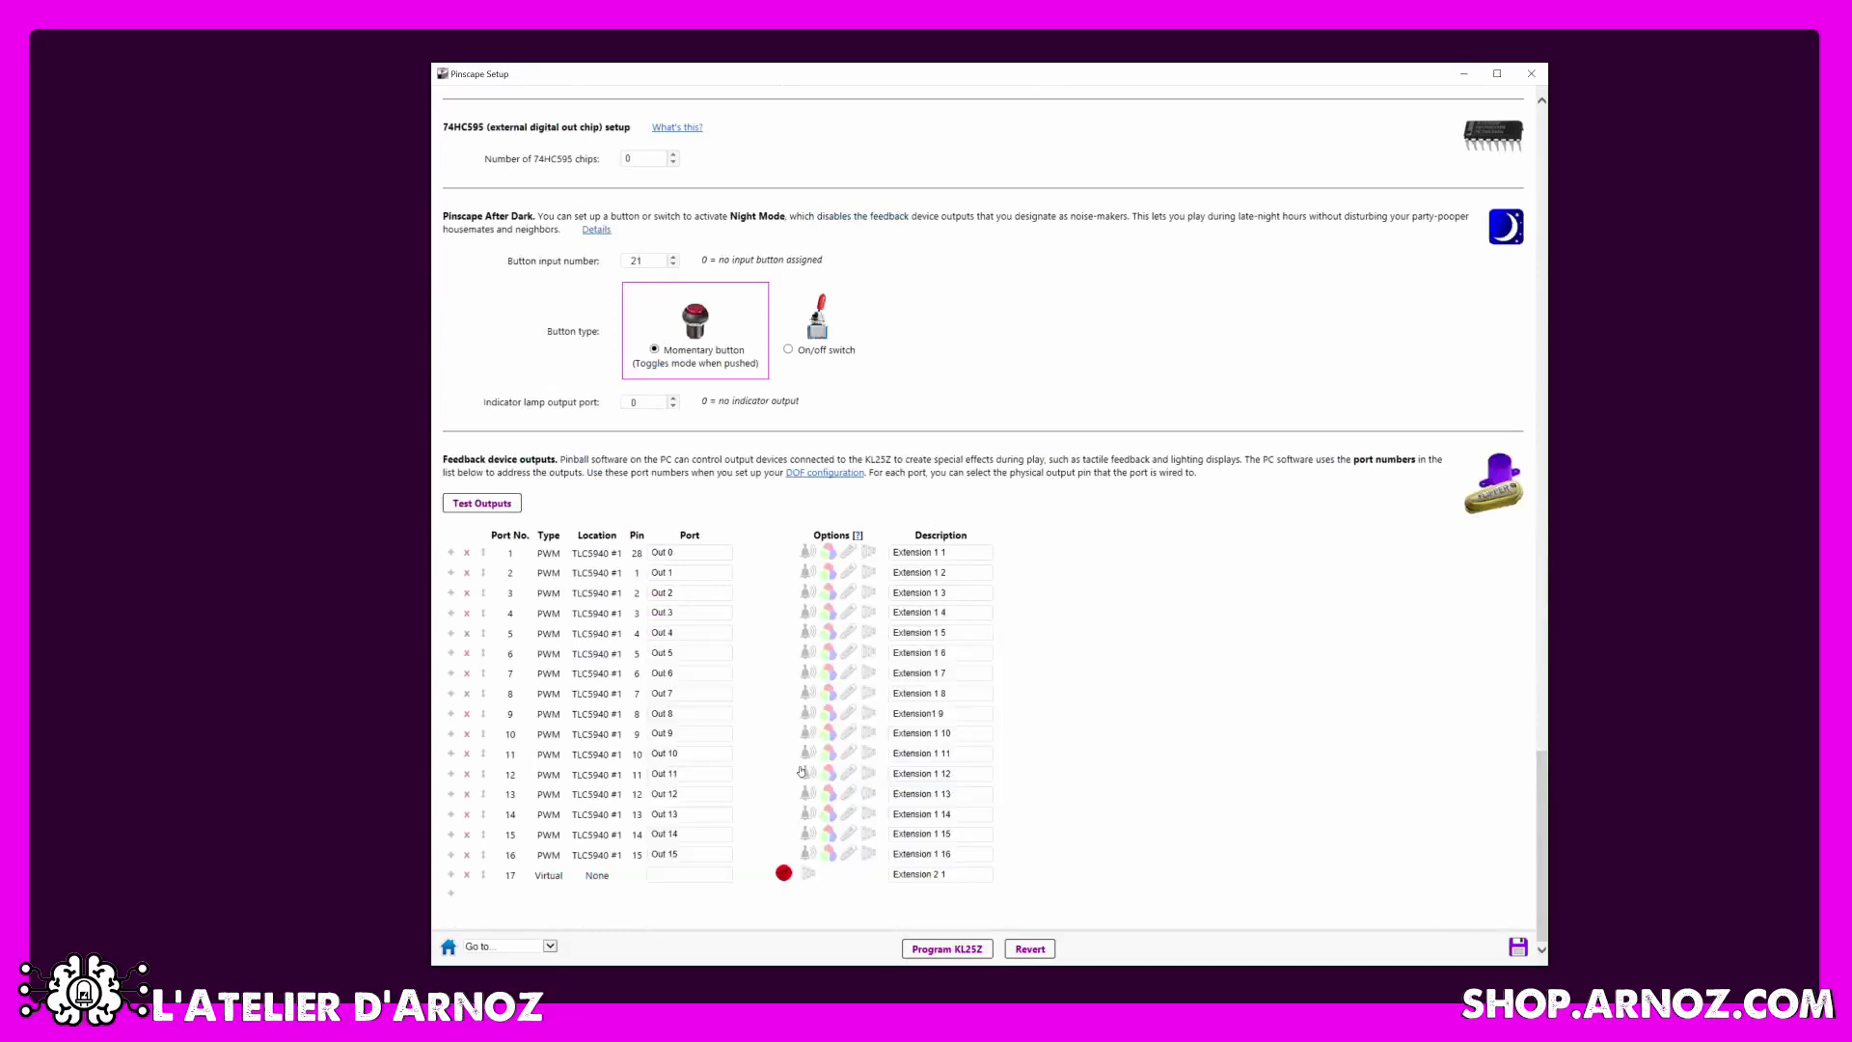
click(682, 878)
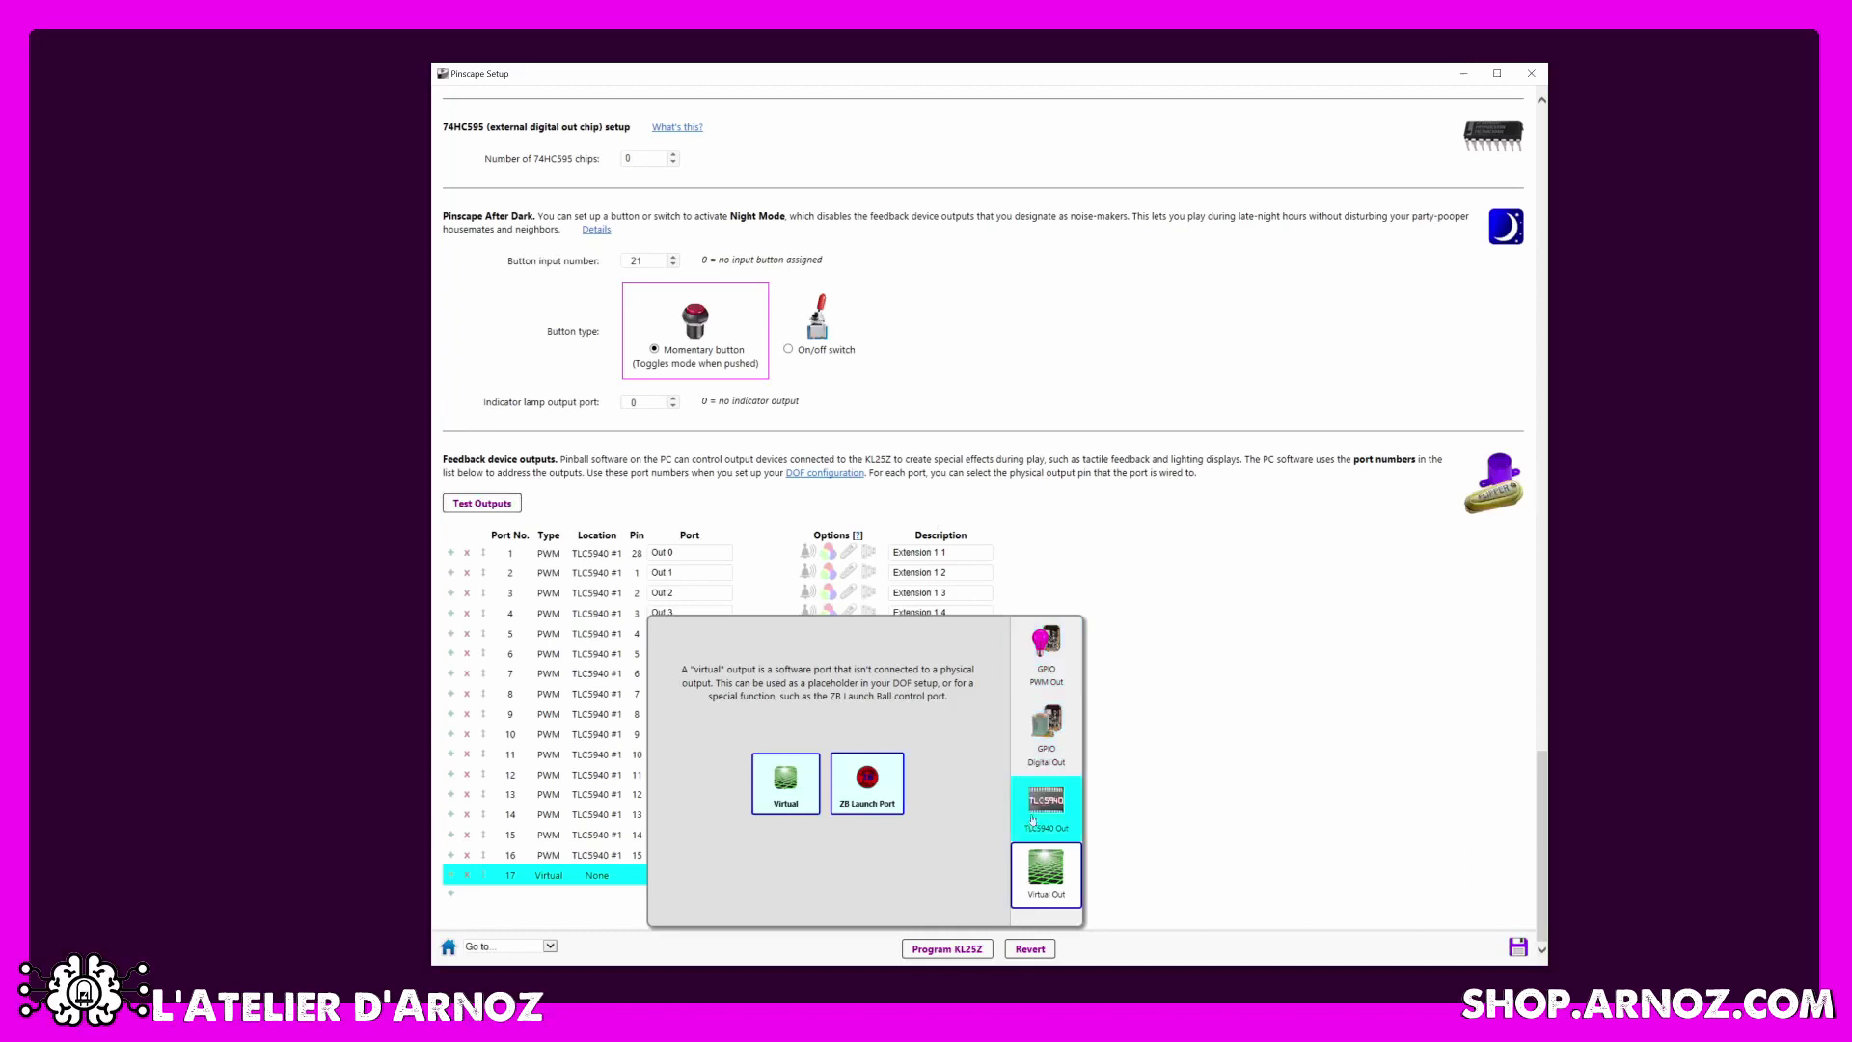
click(1042, 755)
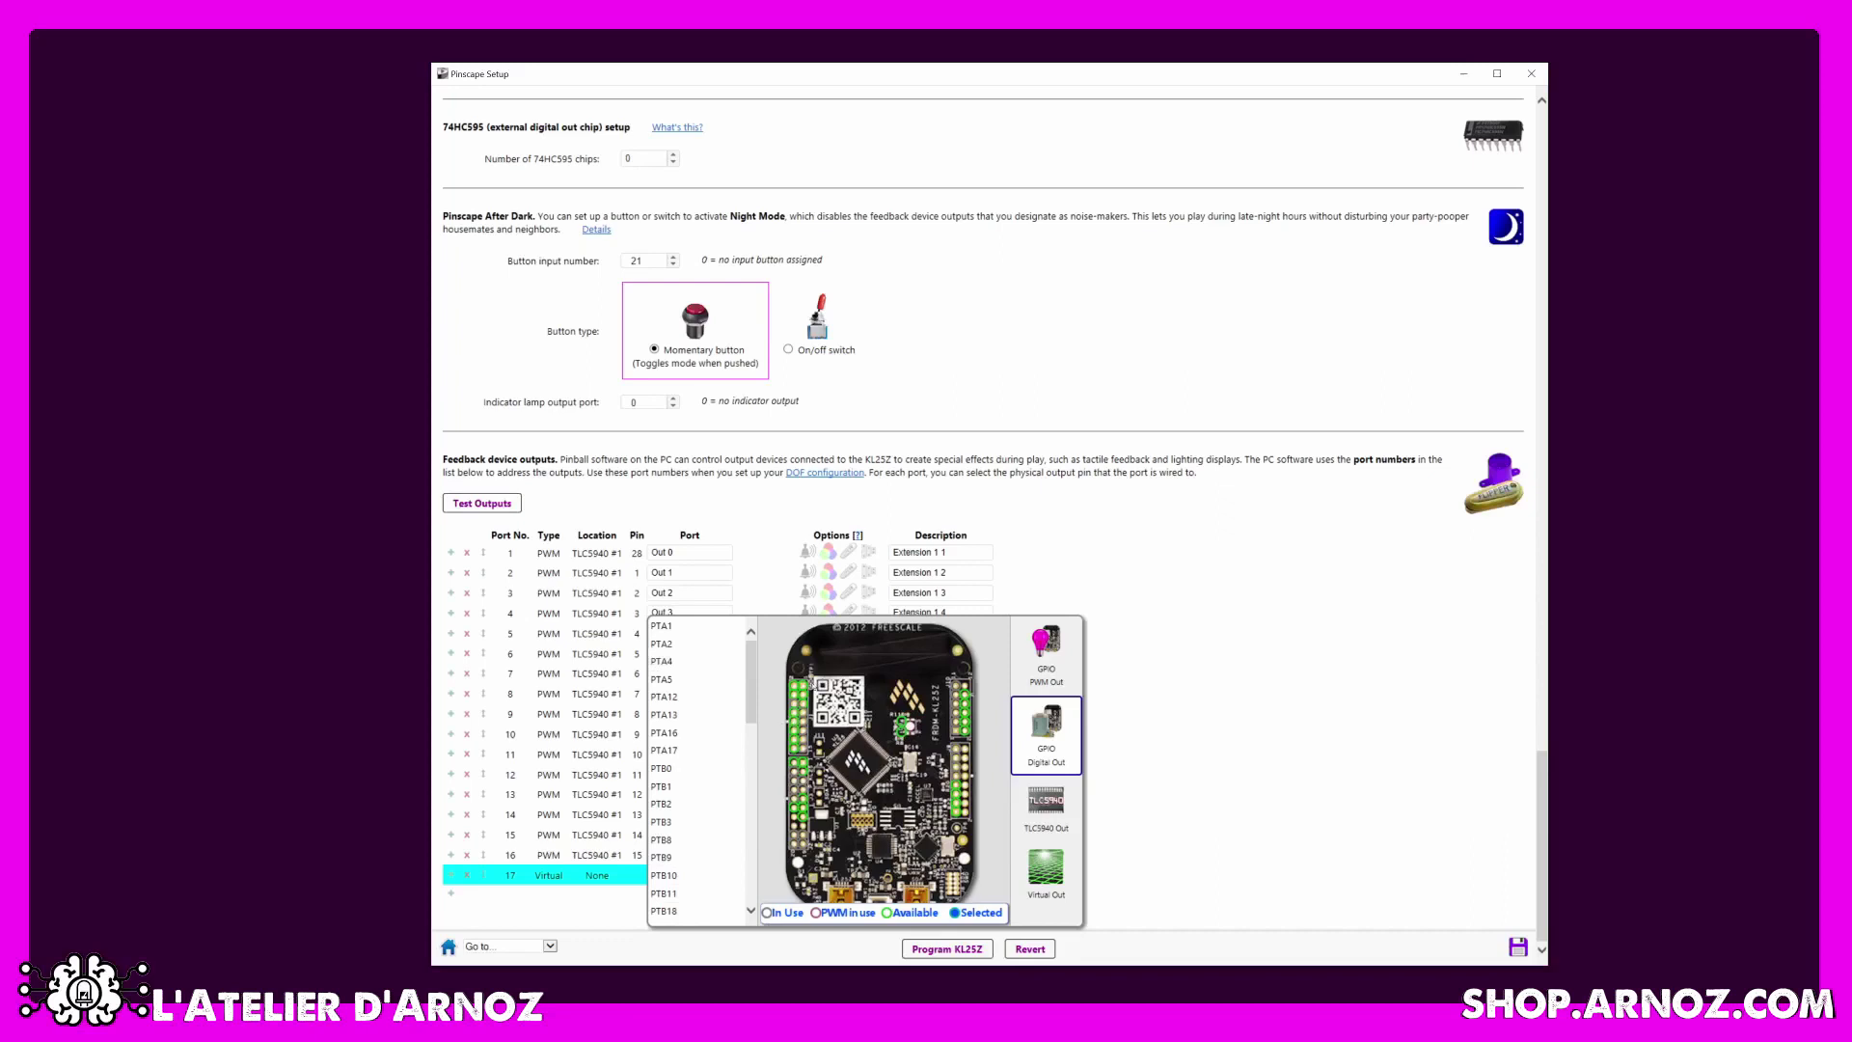
scroll(675, 898, down, 3)
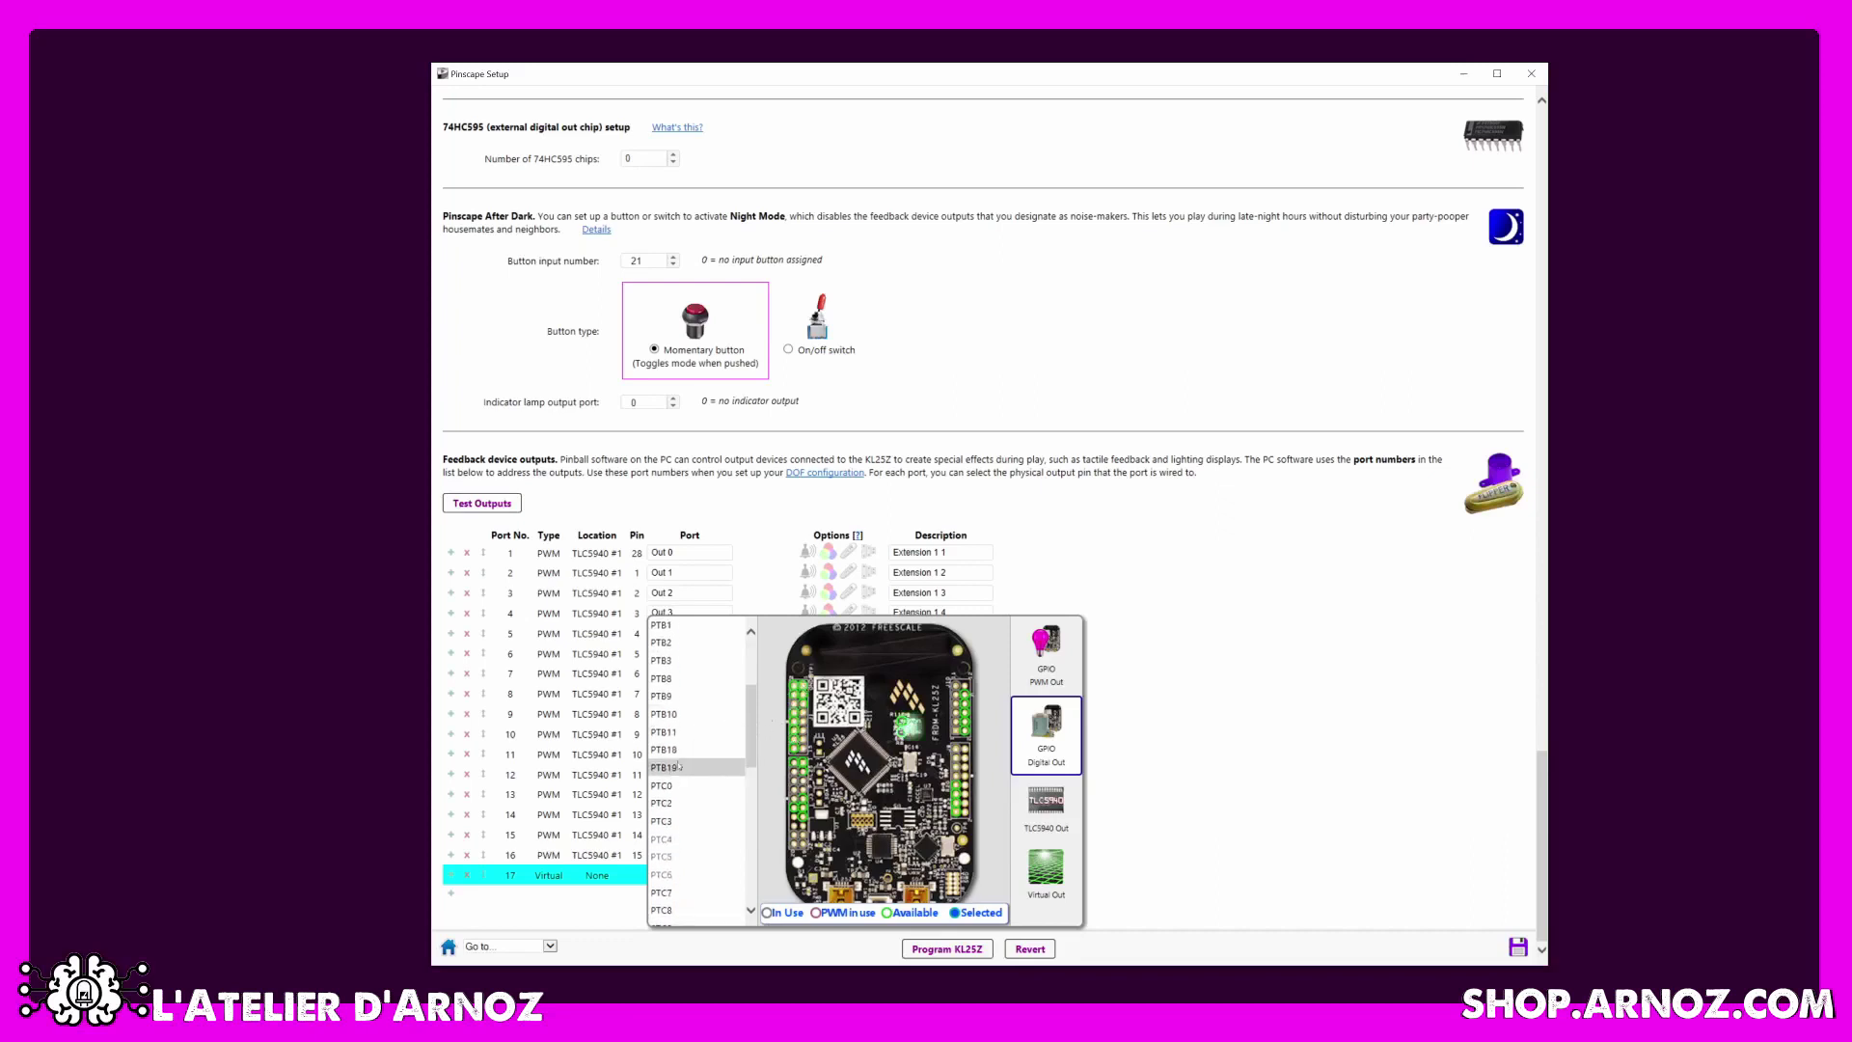
scroll(671, 723, up, 1)
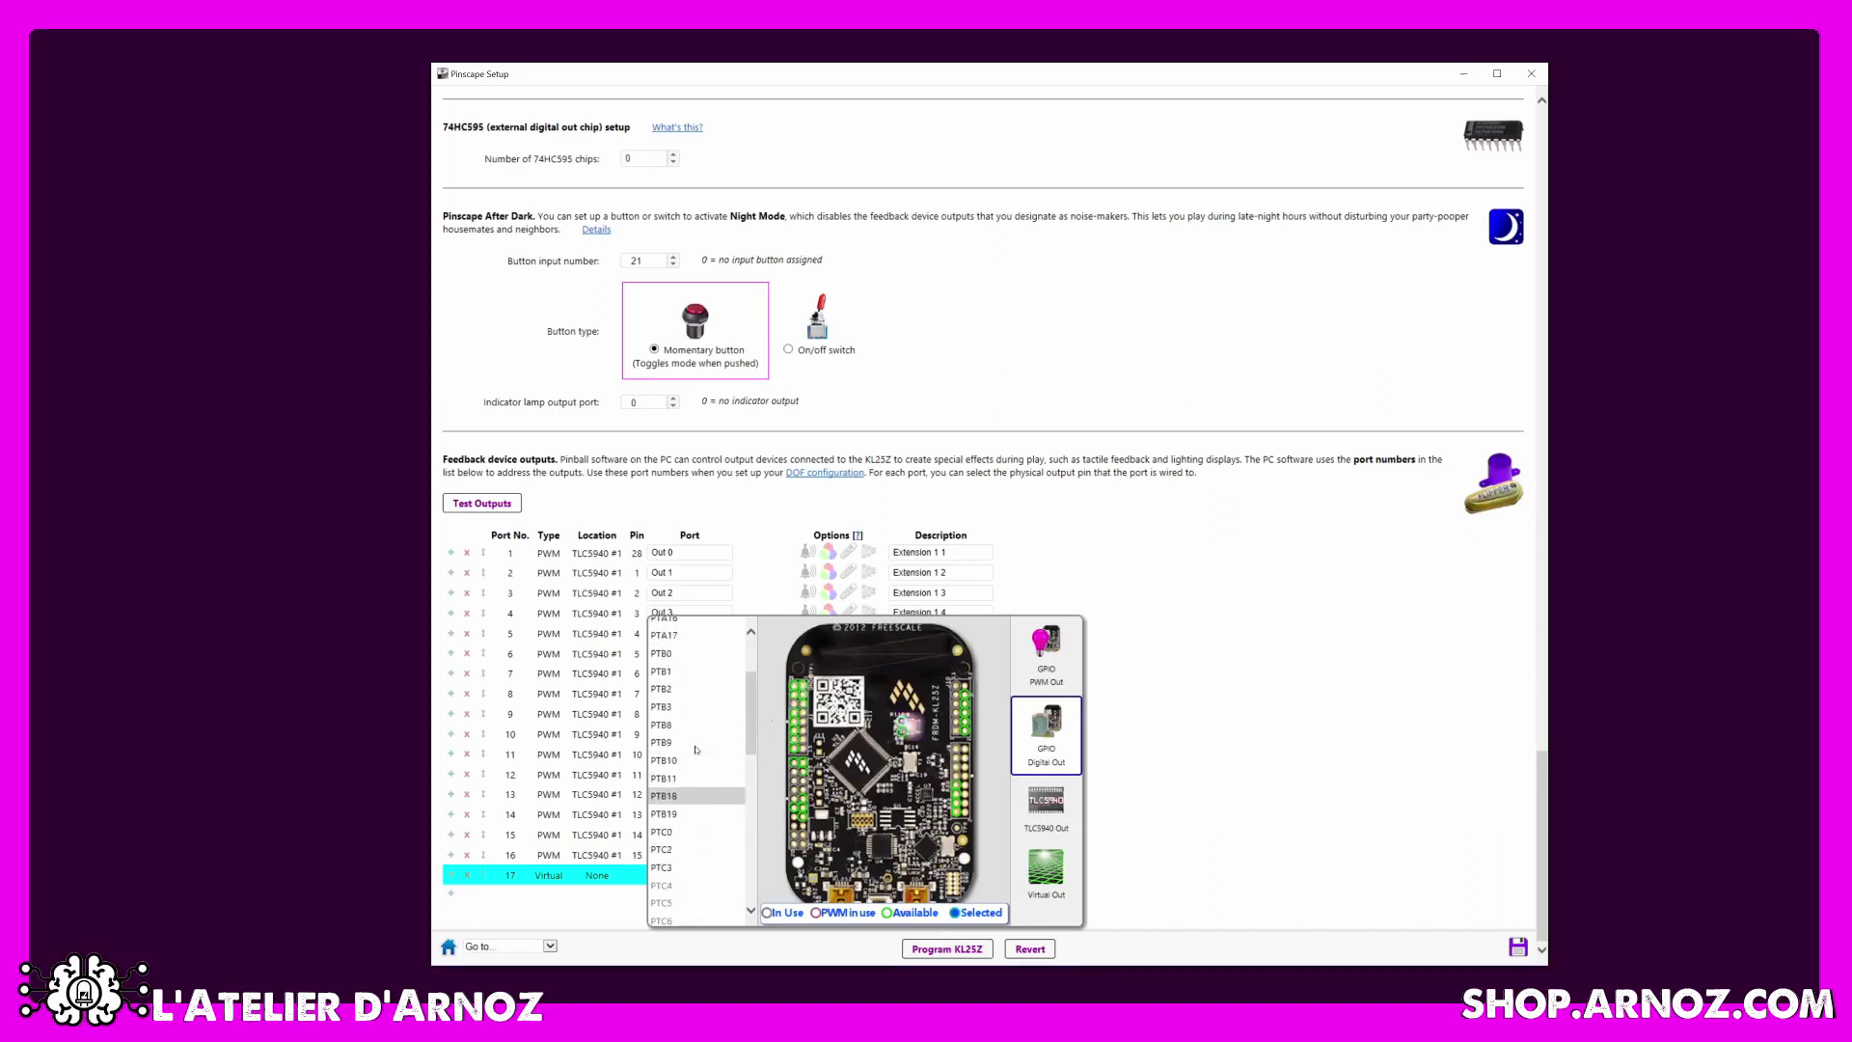
click(664, 673)
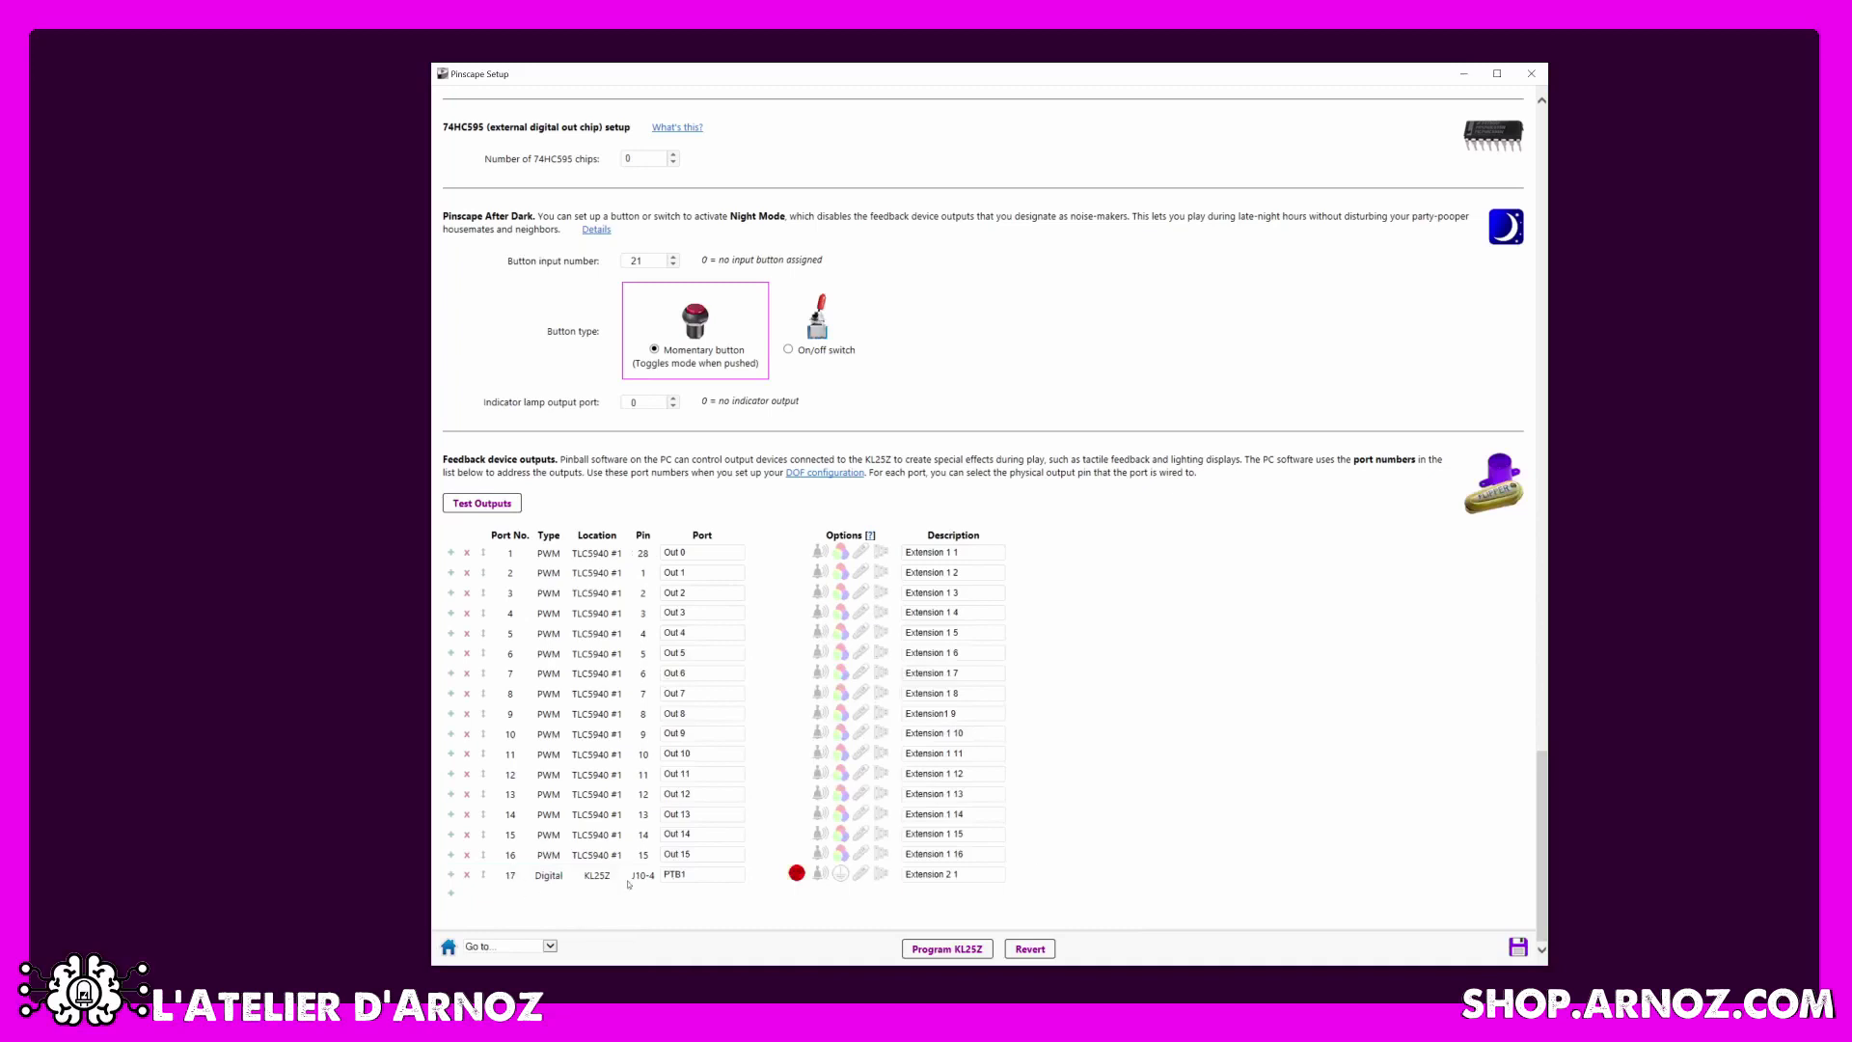
Expand the details of the ZB Launch Ball setup and examine how the feature uses its designated output port.
drag(605, 877, 586, 878)
mouse_move(798, 874)
scroll(882, 605, up, 20)
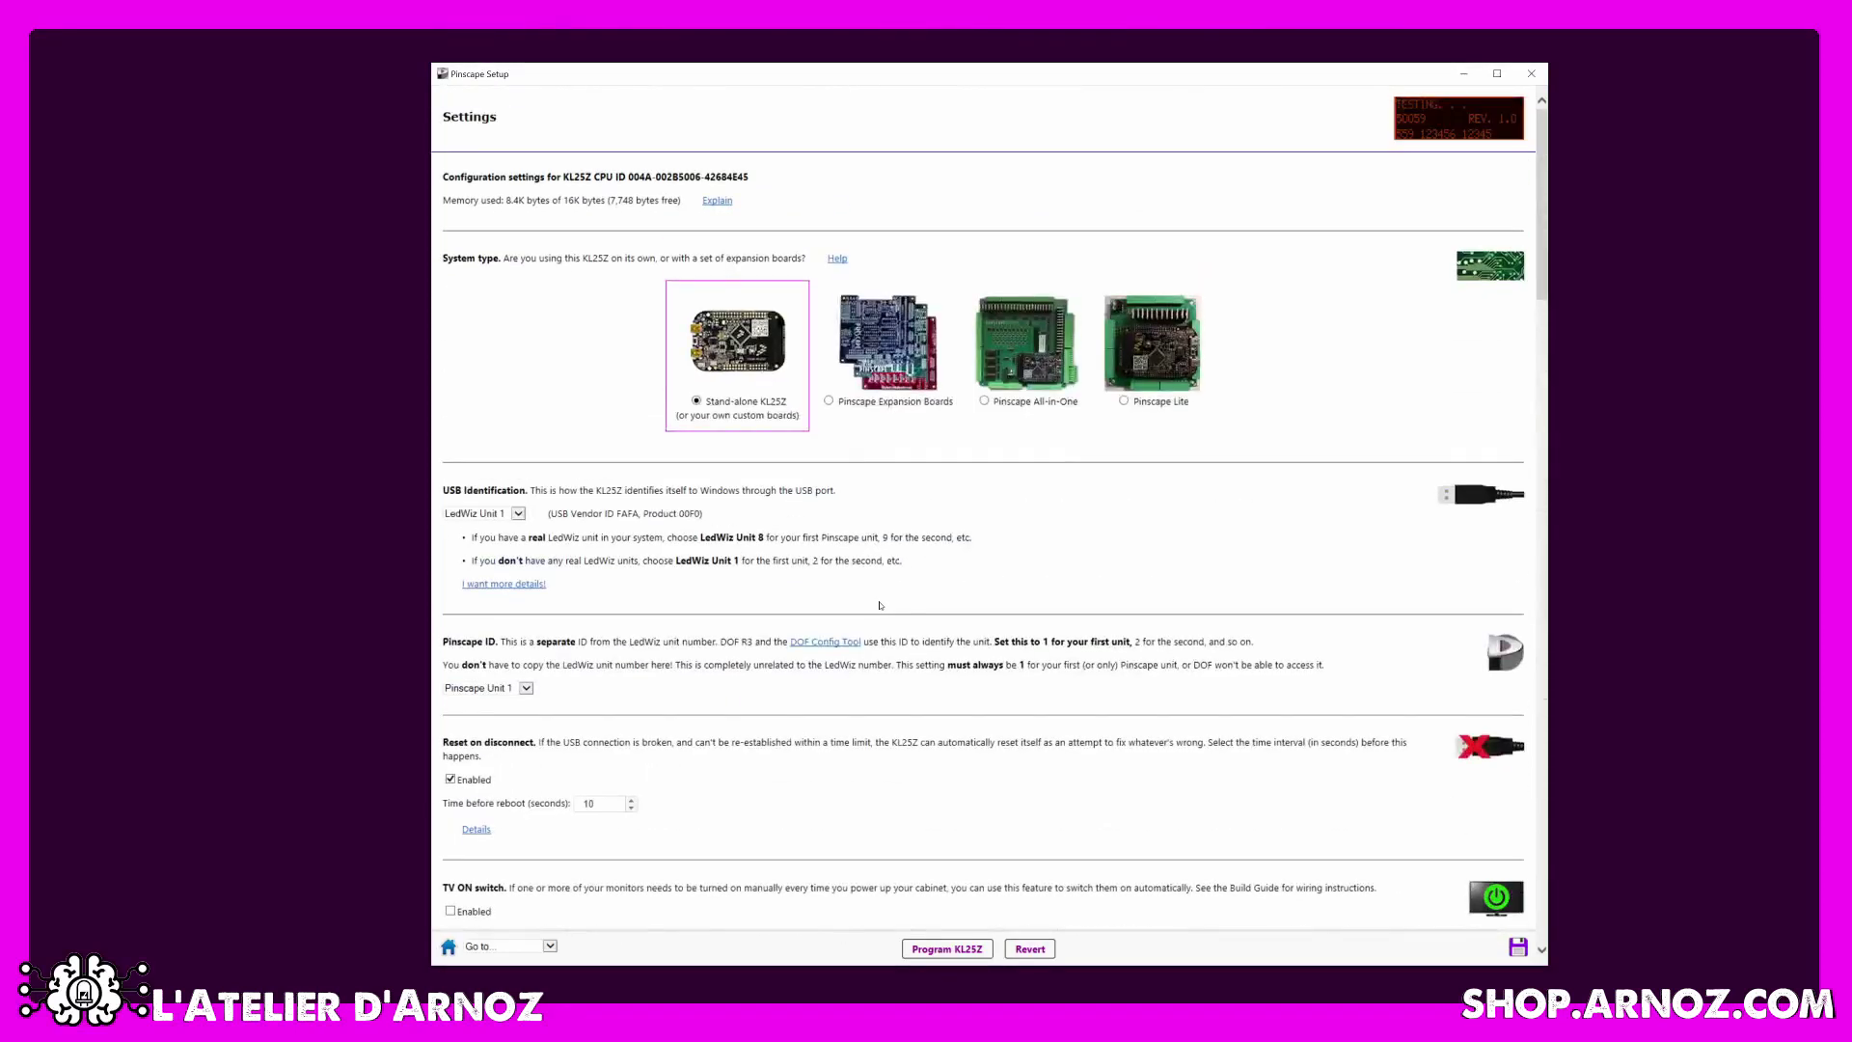
scroll(880, 605, down, 5)
scroll(880, 606, up, 1)
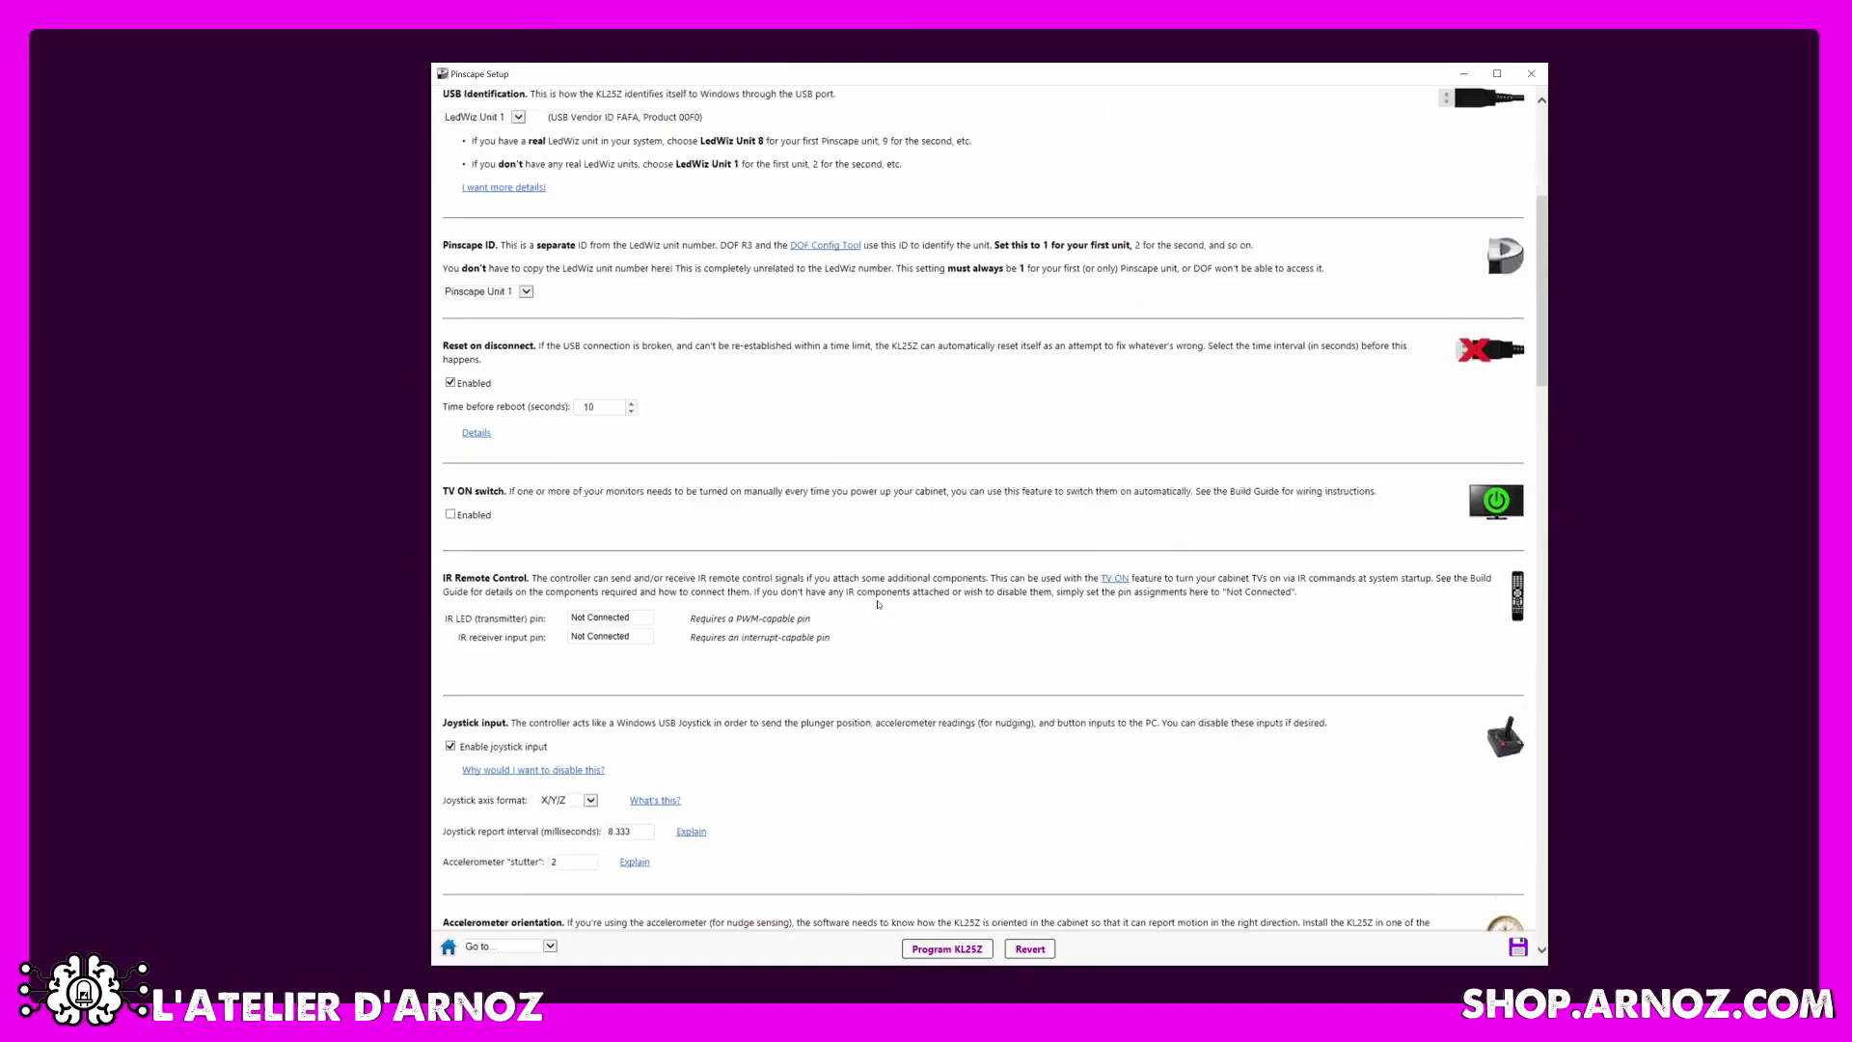
scroll(878, 607, down, 6)
scroll(876, 609, down, 1)
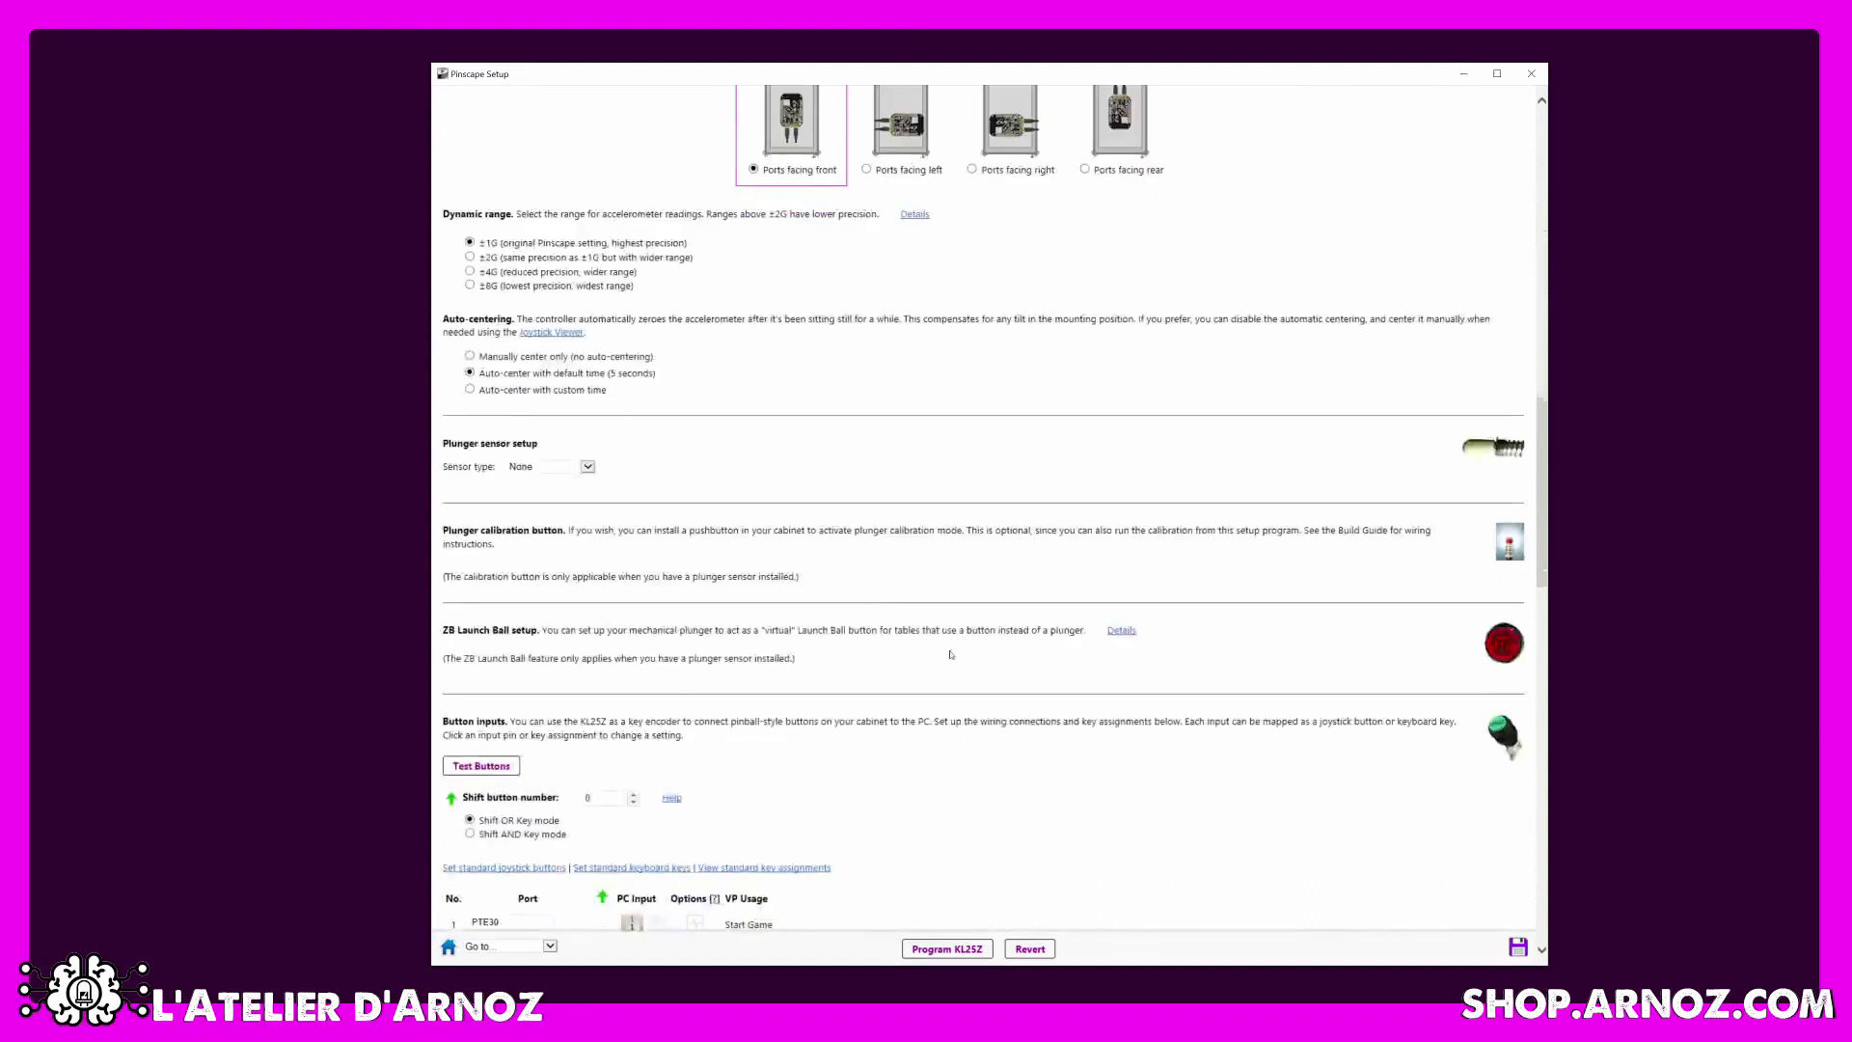
click(1120, 631)
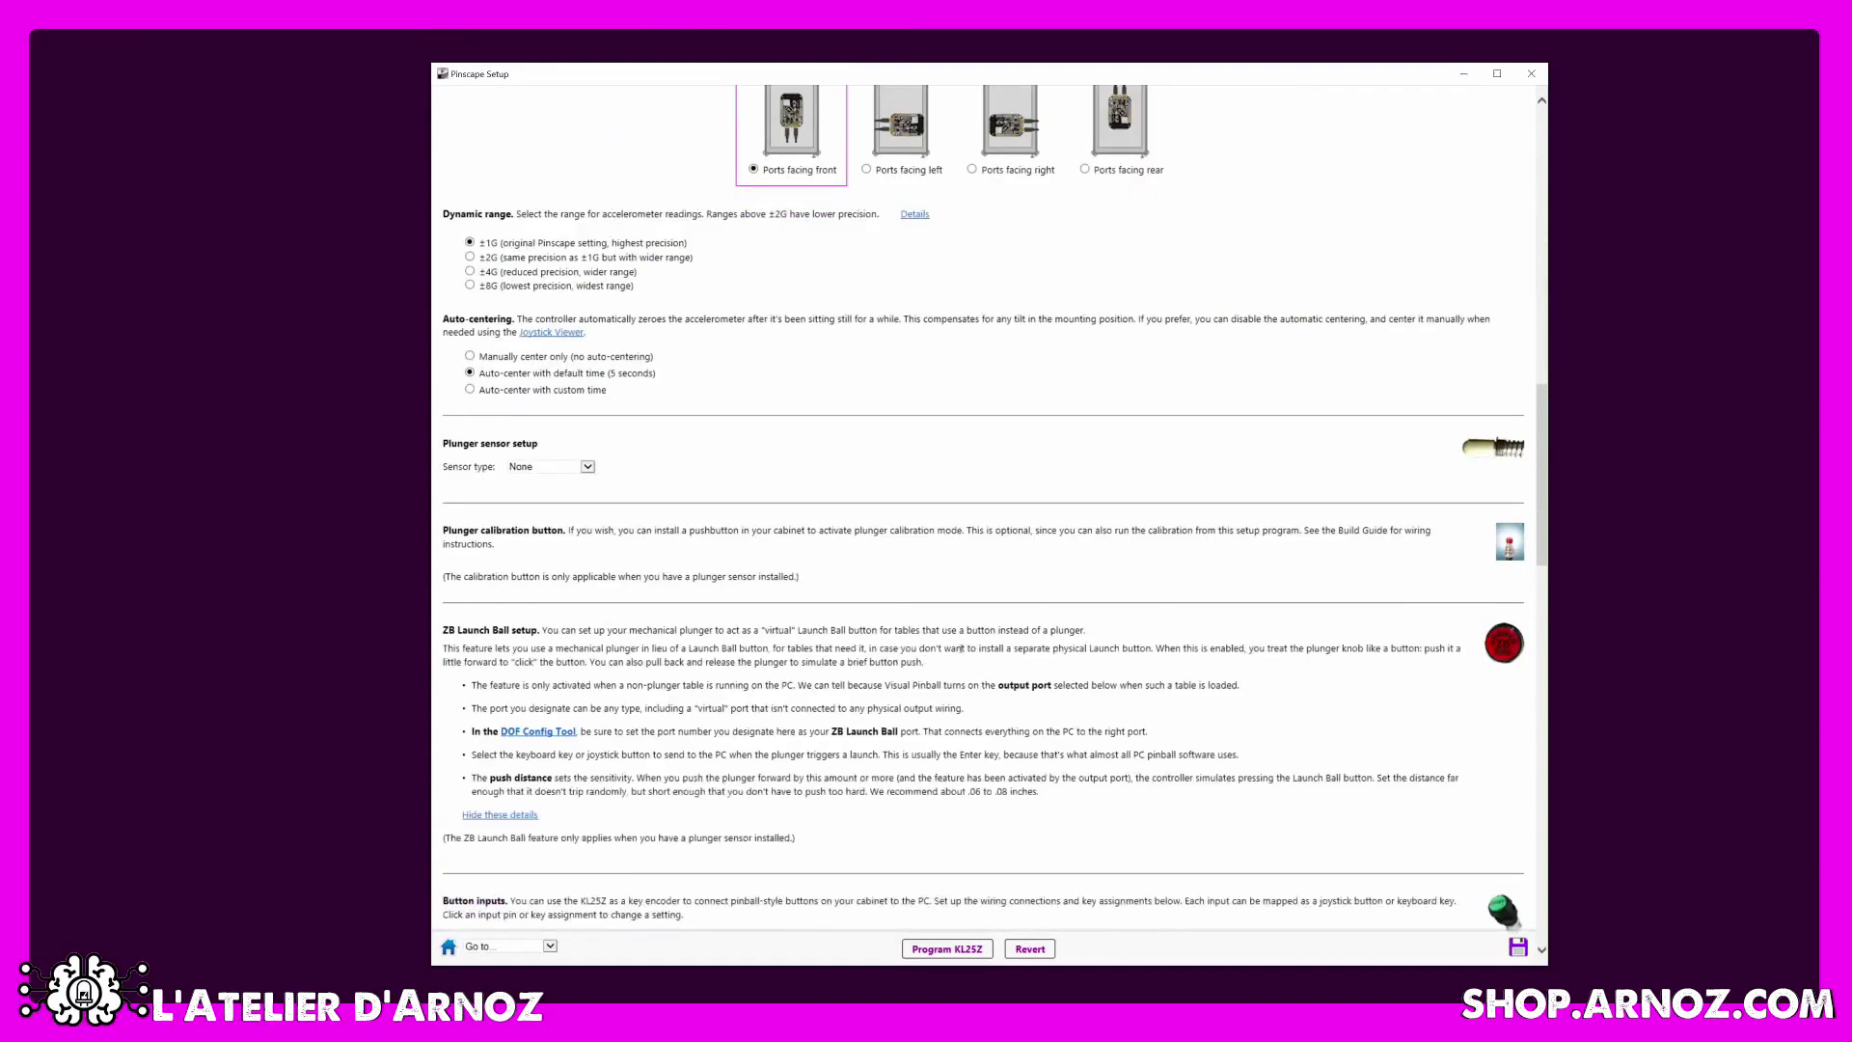
scroll(1033, 679, down, 6)
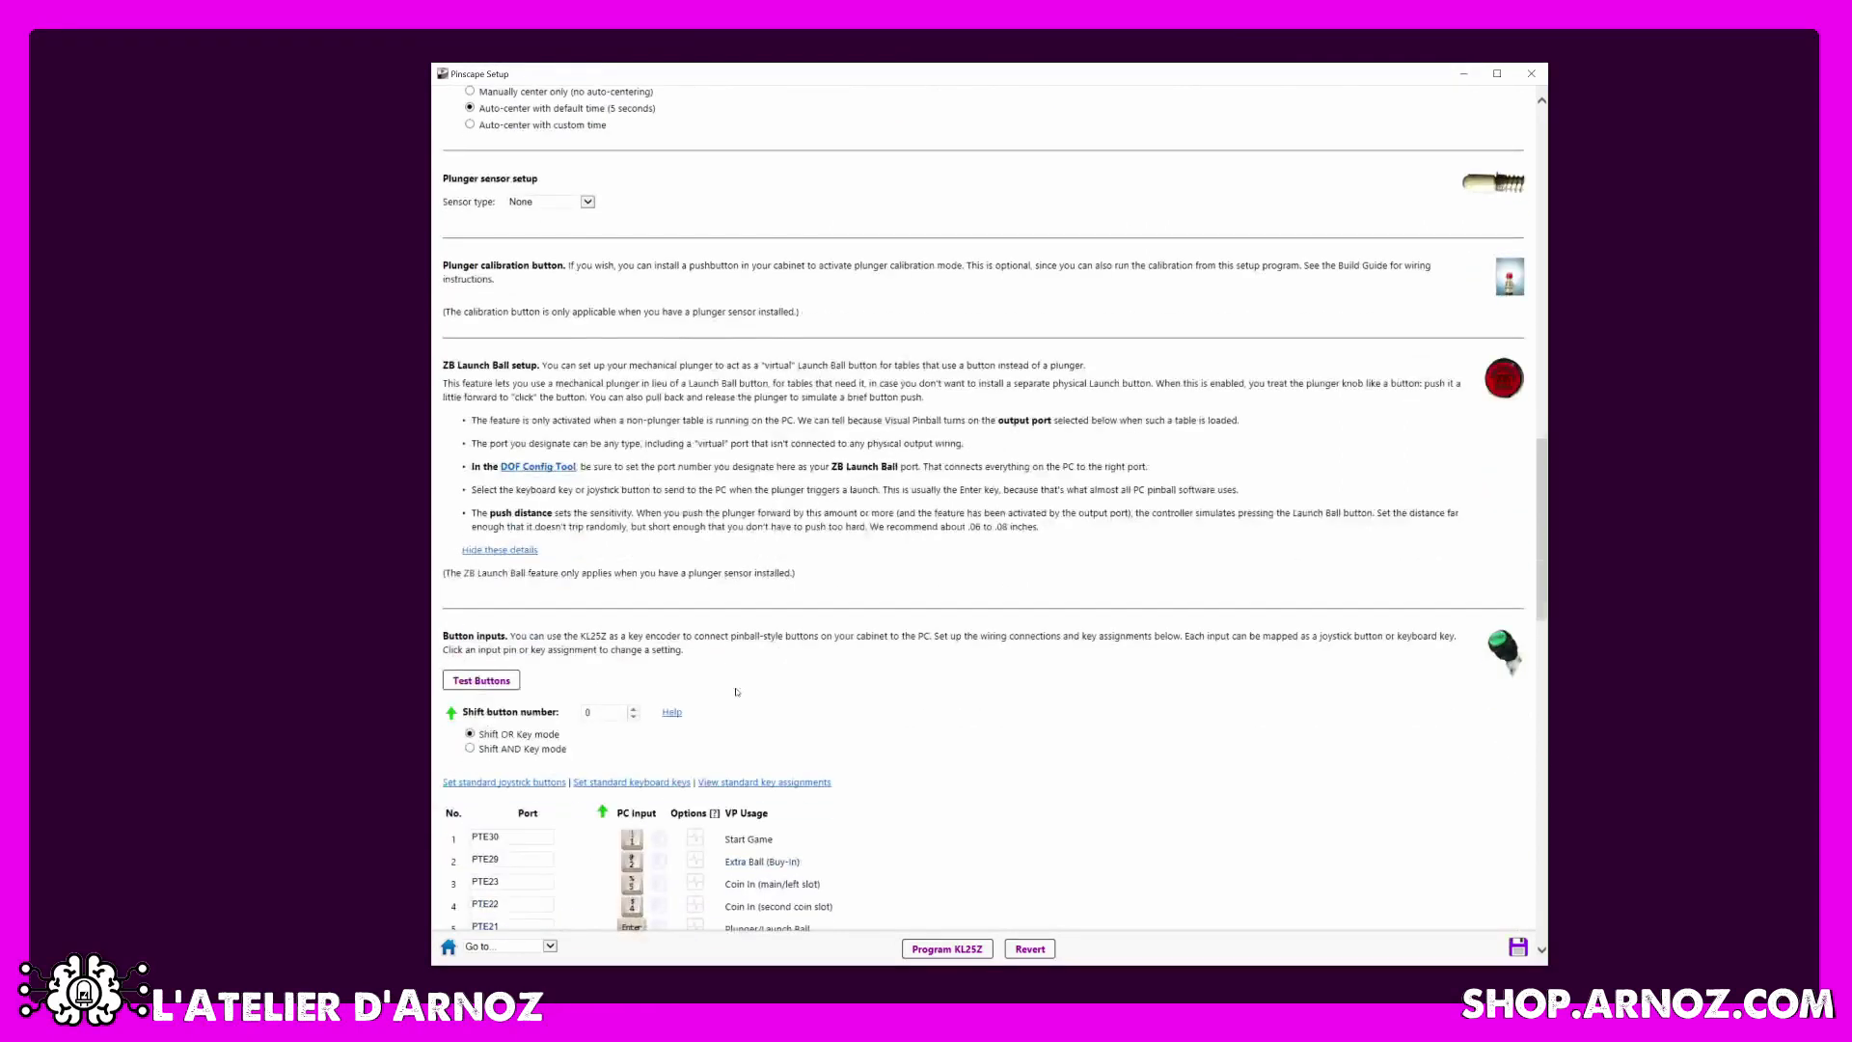
scroll(736, 692, down, 7)
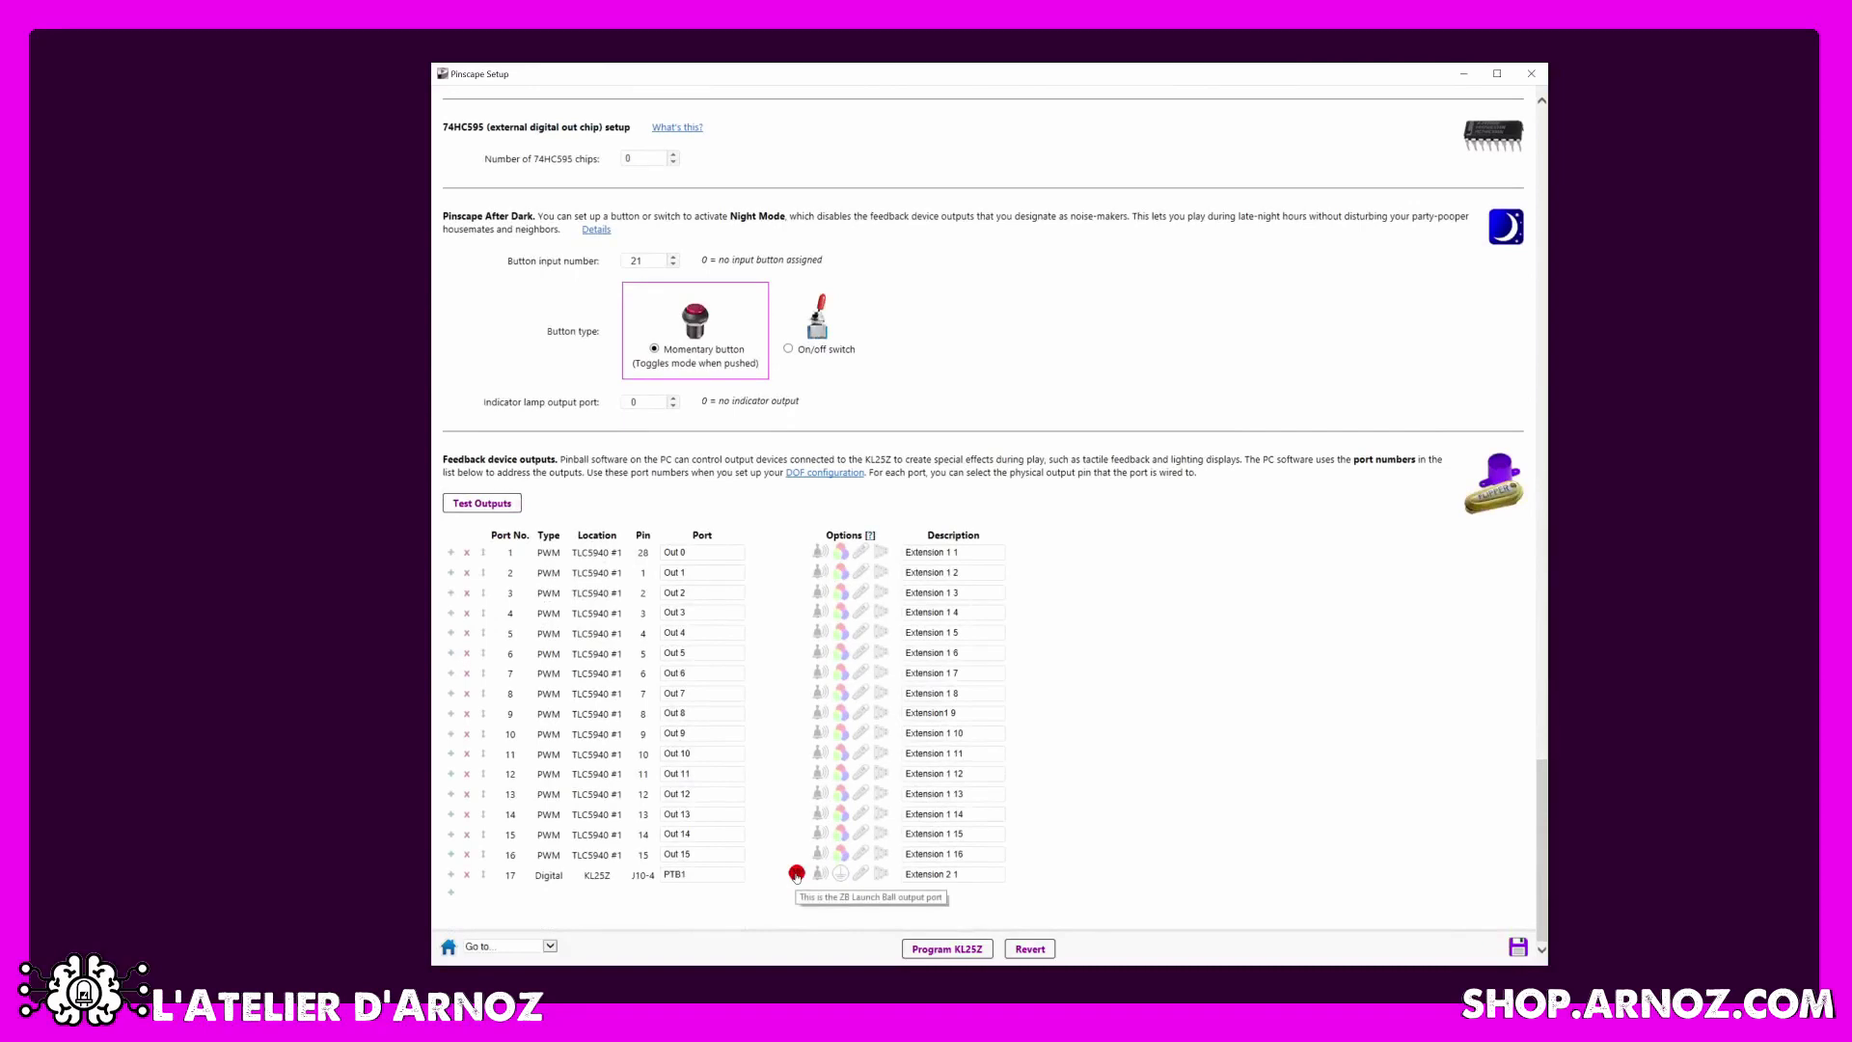
Add output port 18 to the feedback device outputs and designate it as the ZB Launch Port.
click(450, 892)
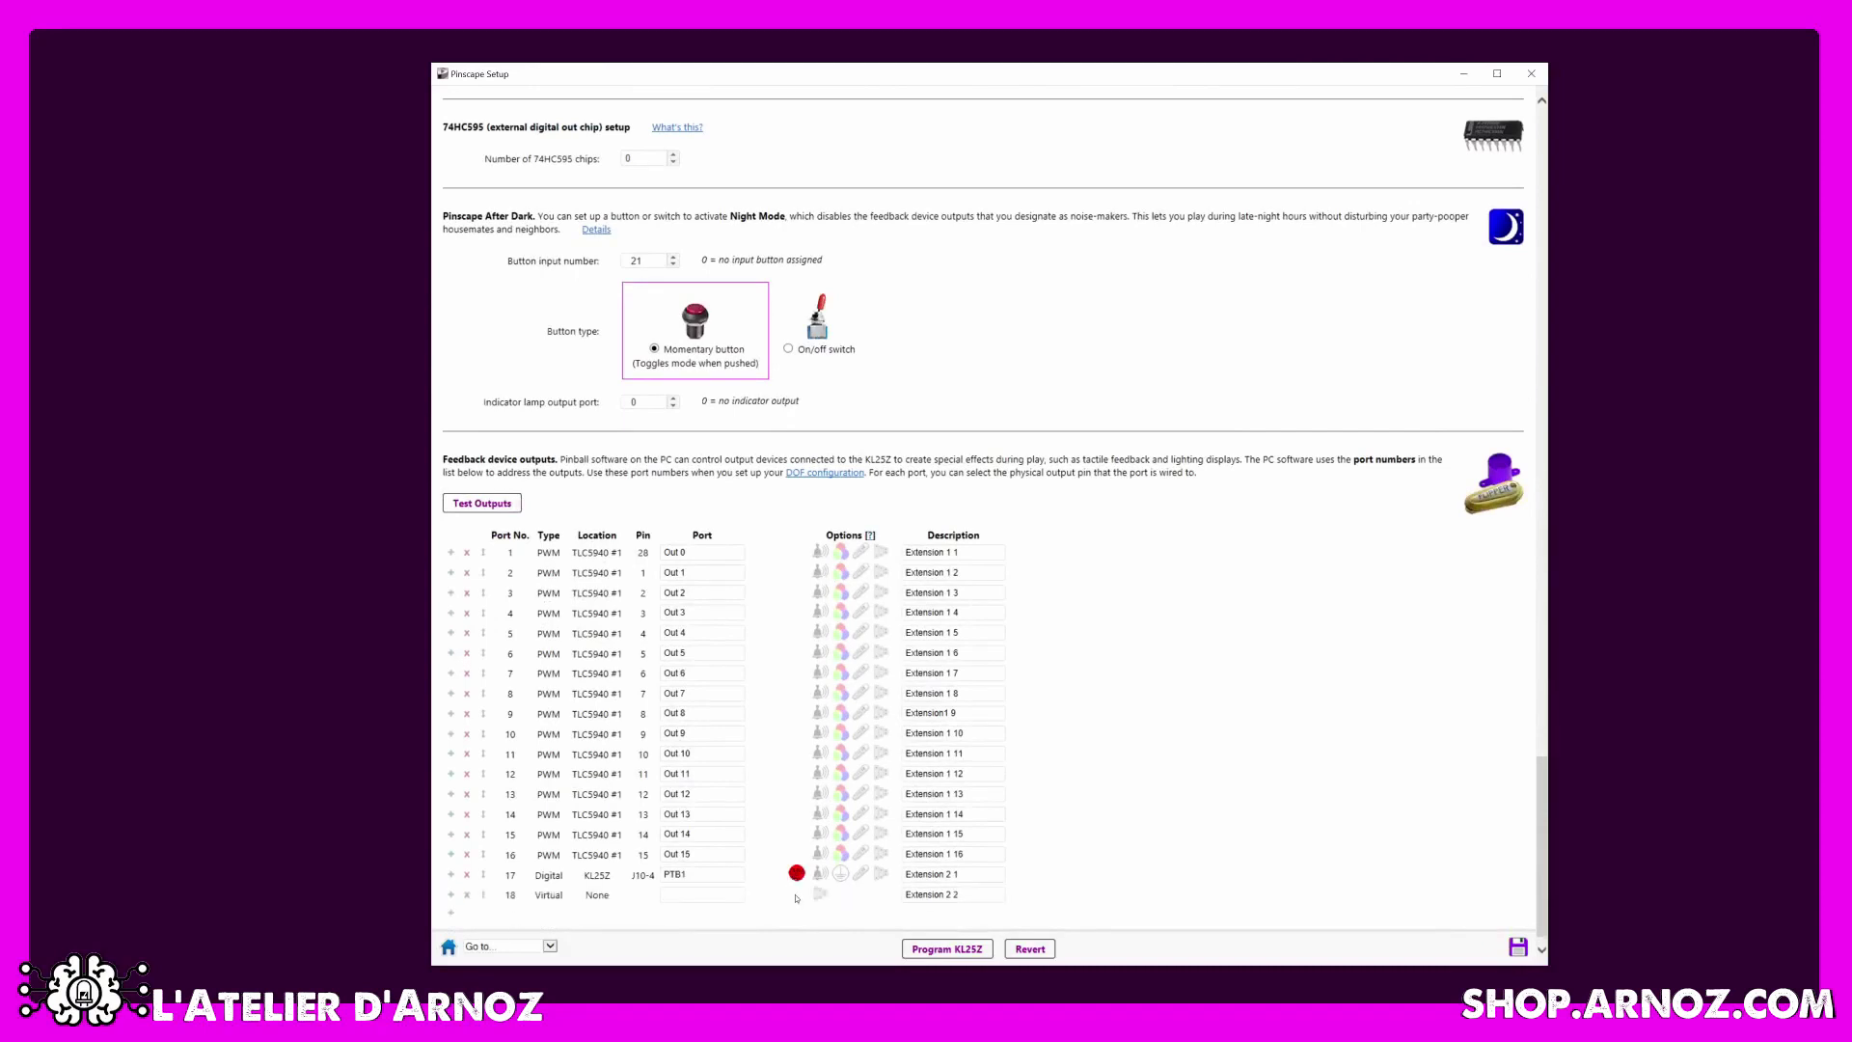
click(685, 902)
click(892, 782)
click(730, 876)
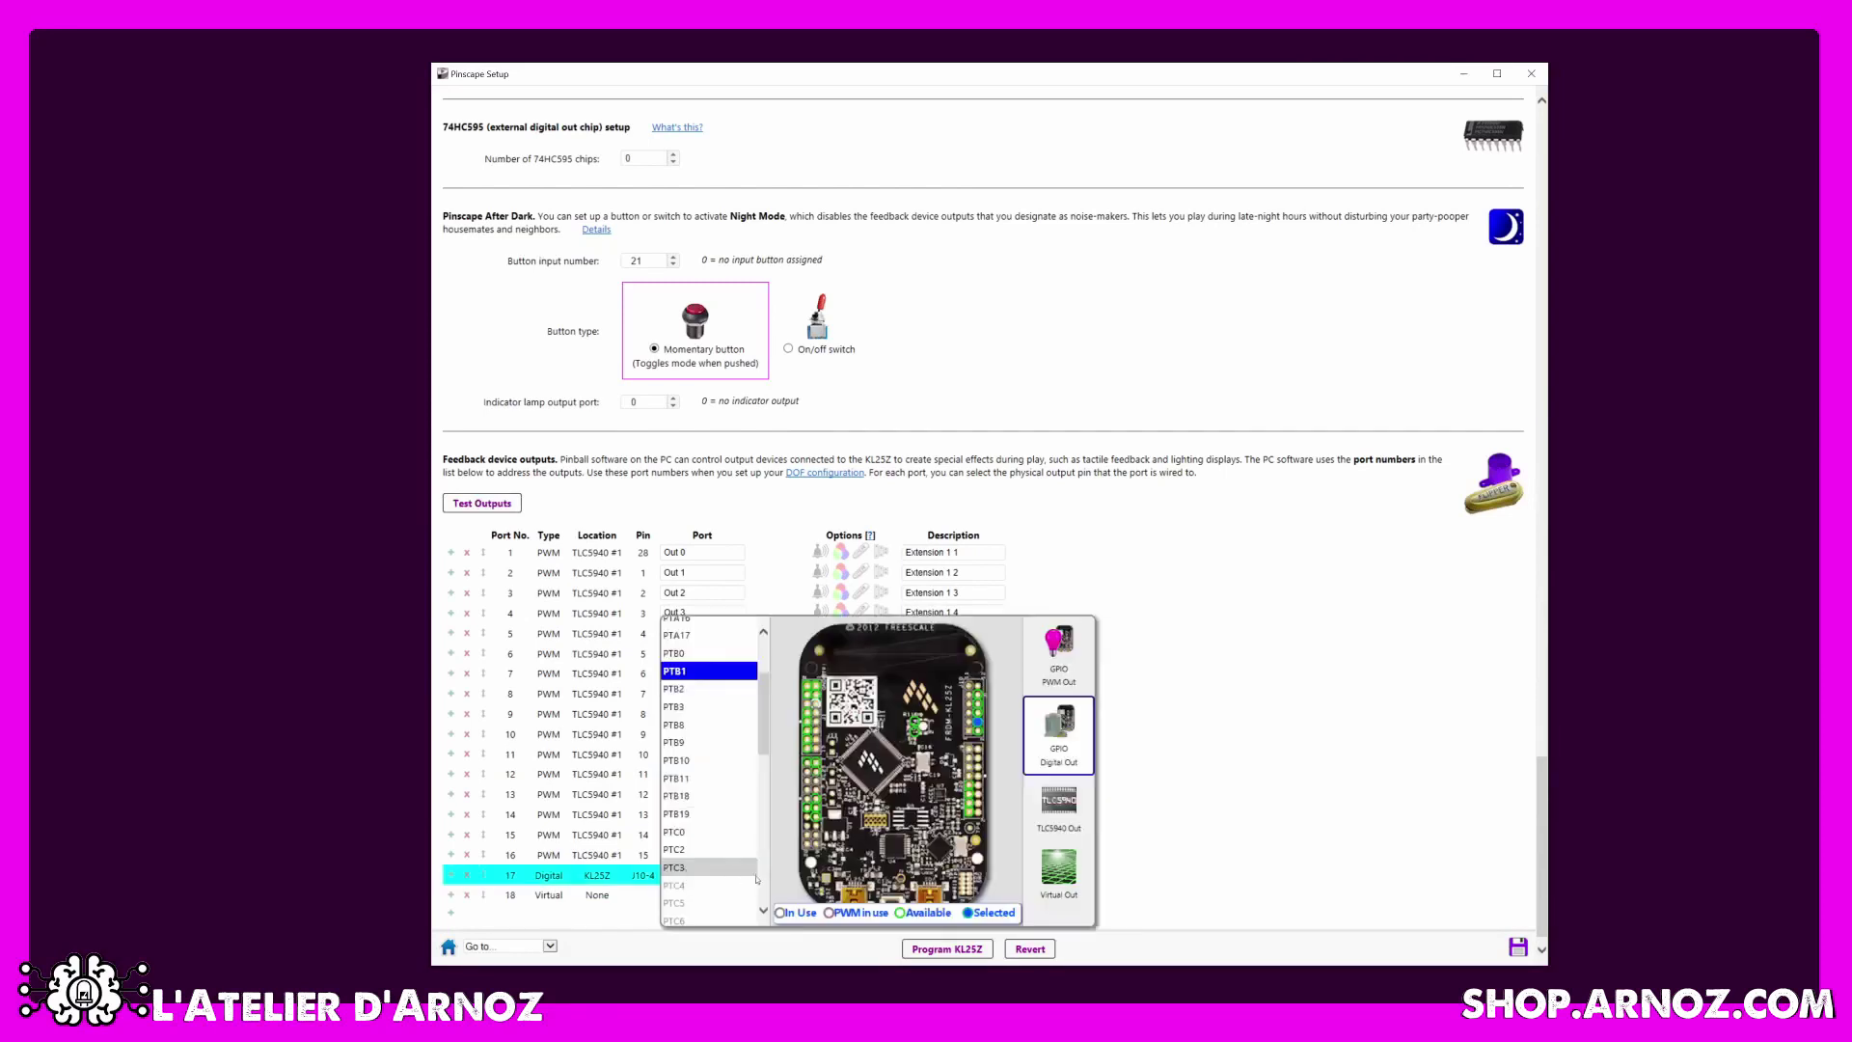
click(784, 807)
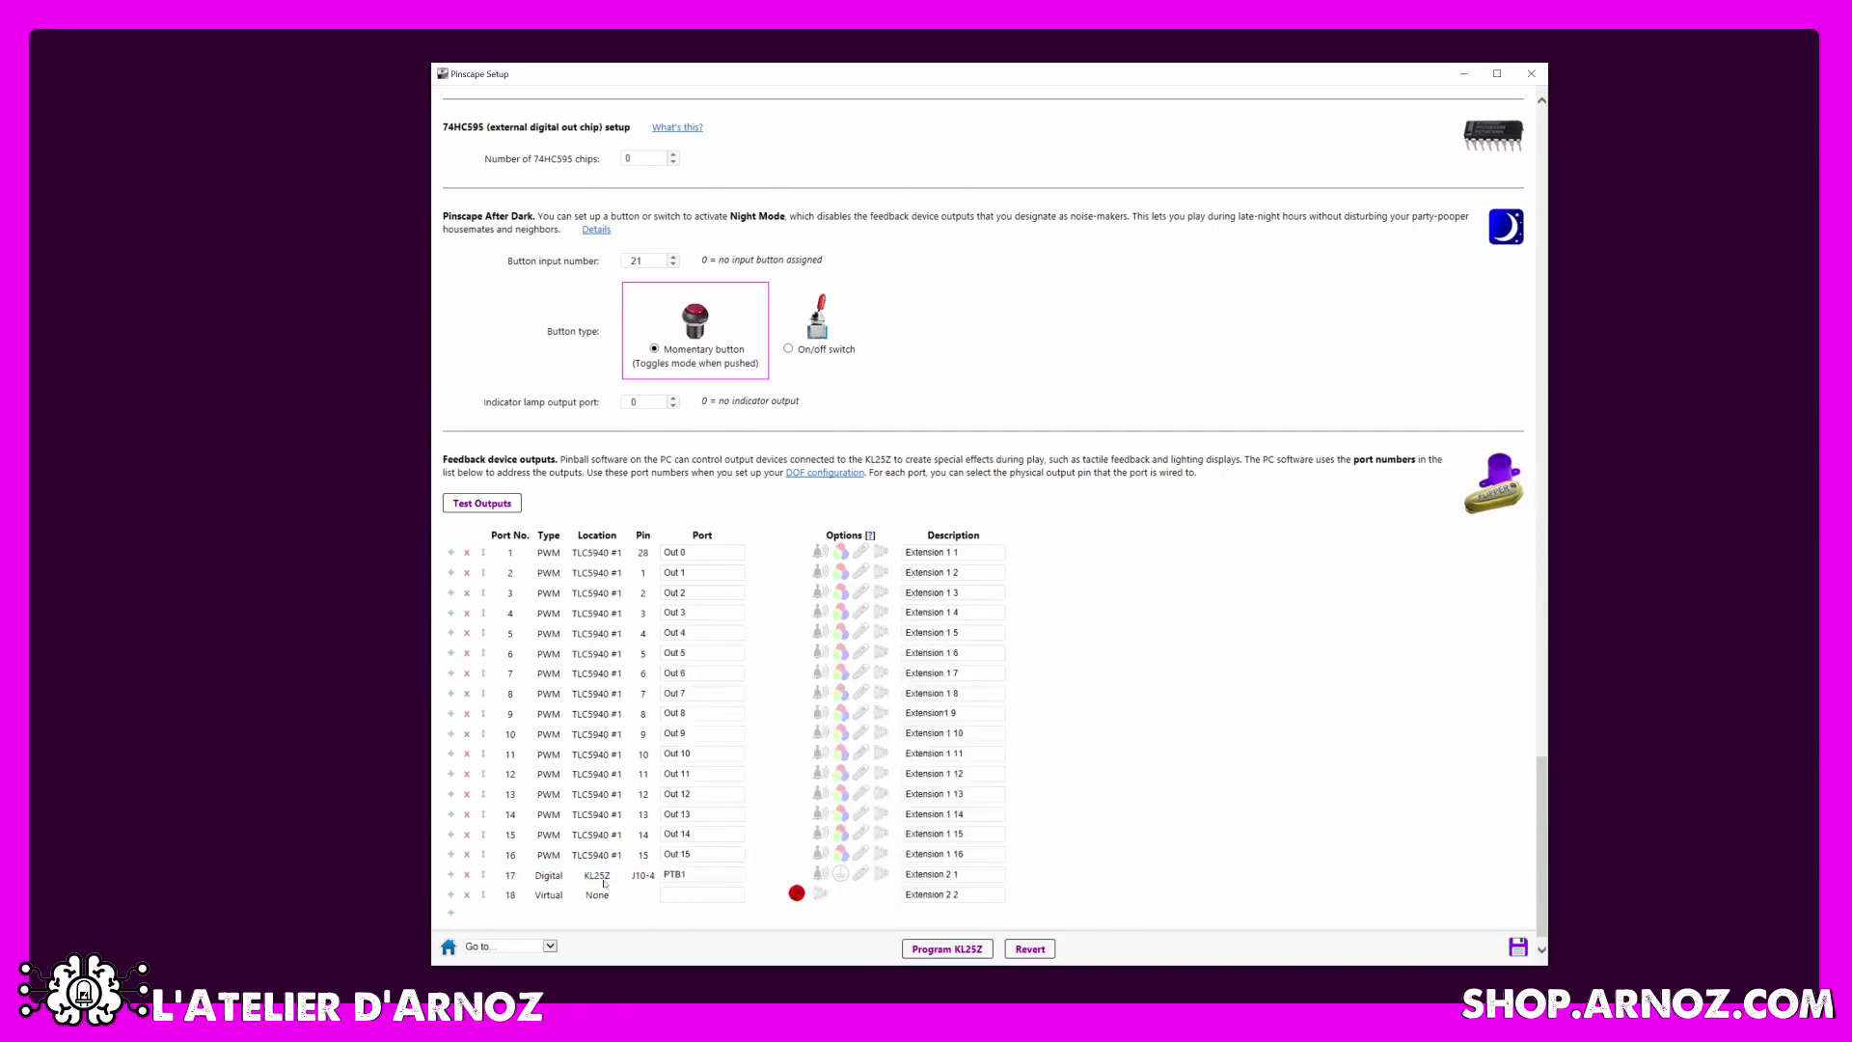
Set the description of output port 17 to "sortie mosfet digital 1".
click(983, 876)
text(sortie mosfet digital)
mouse_move(483, 875)
mouse_down()
mouse_move(482, 813)
mouse_move(483, 885)
mouse_up()
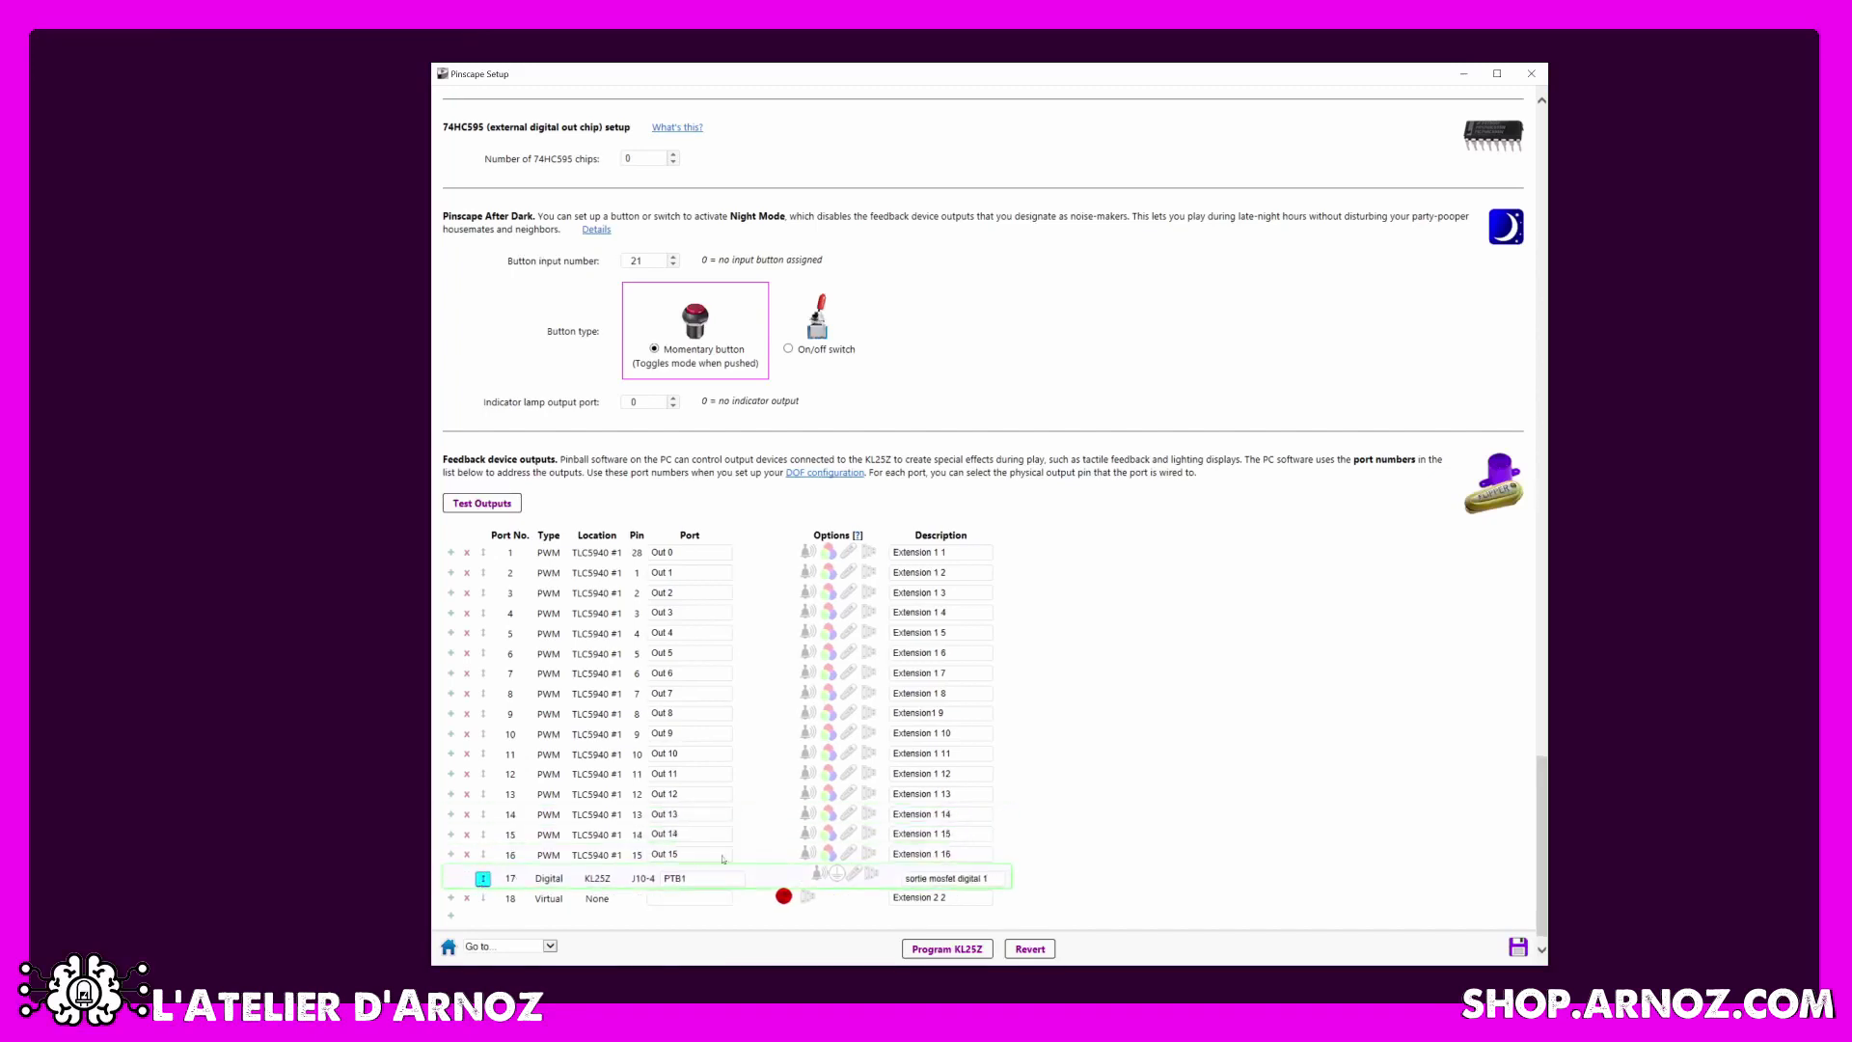
drag(723, 858, 700, 888)
Switch output port 17 to a GPIO PWM output on pin PTB1.
click(684, 876)
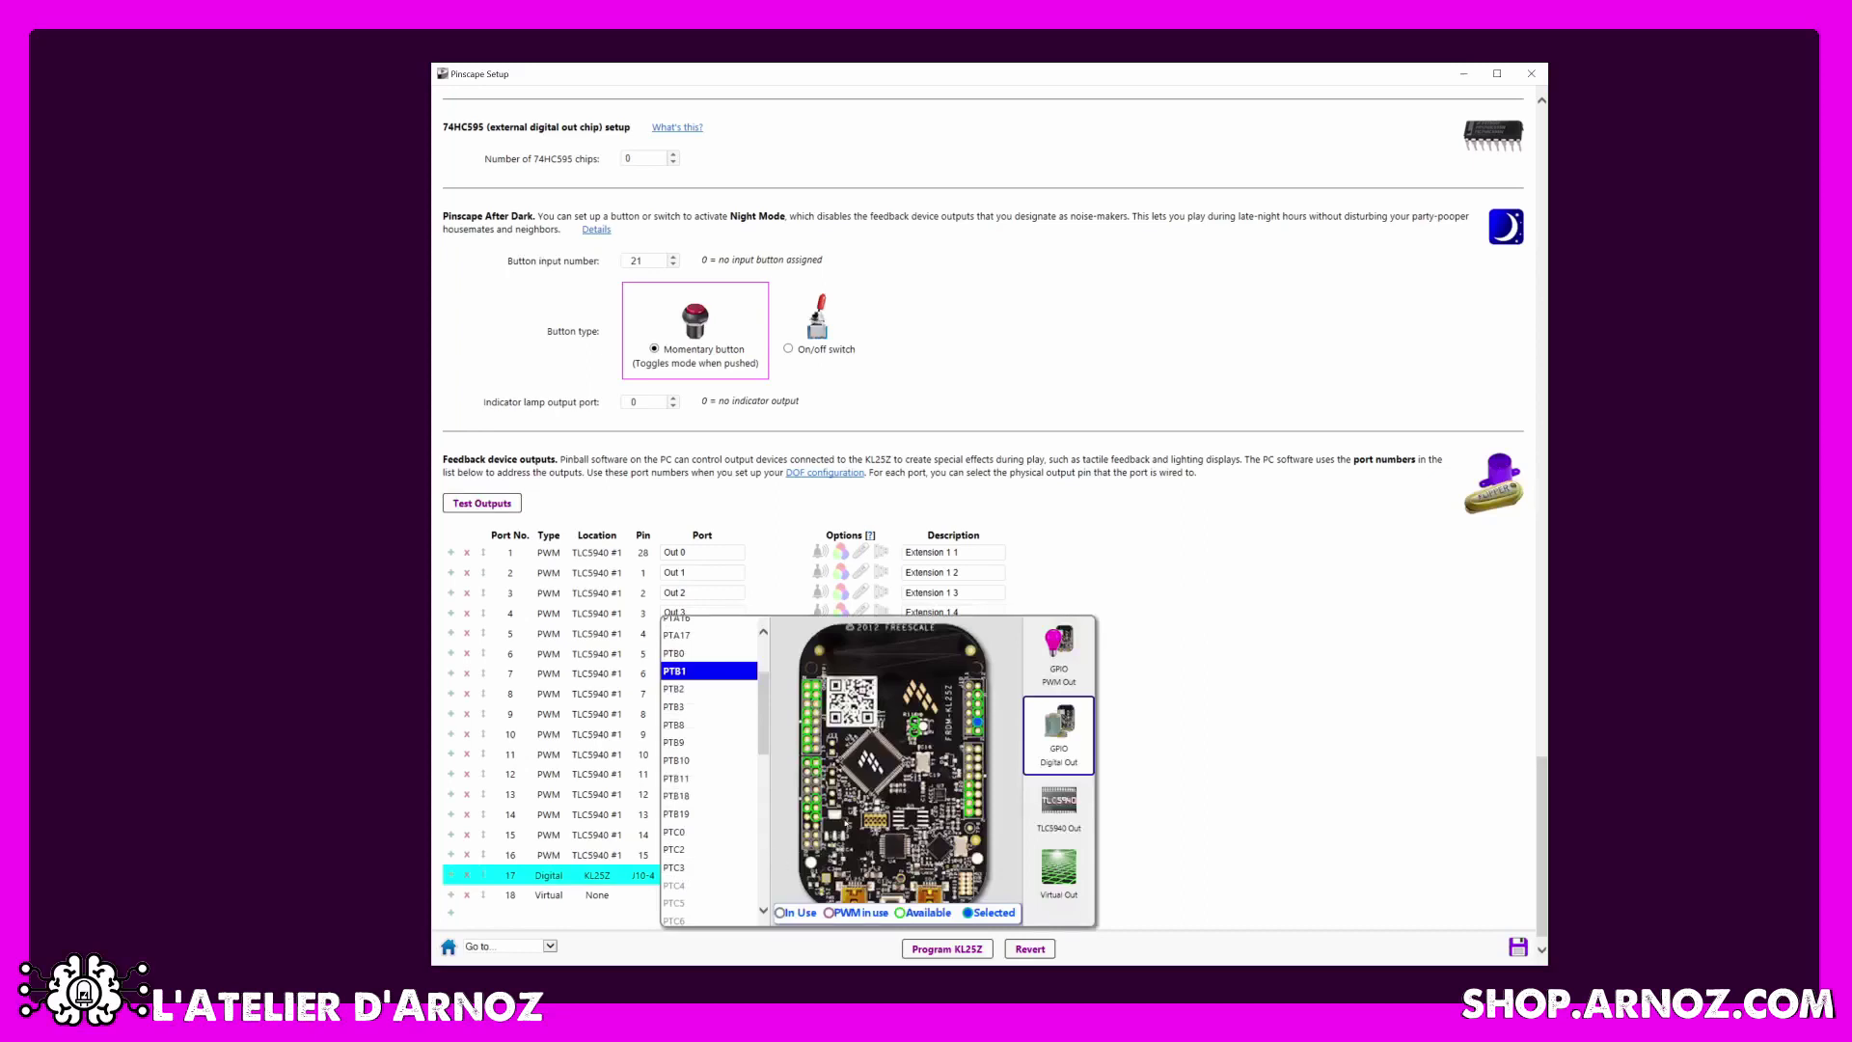
click(1051, 649)
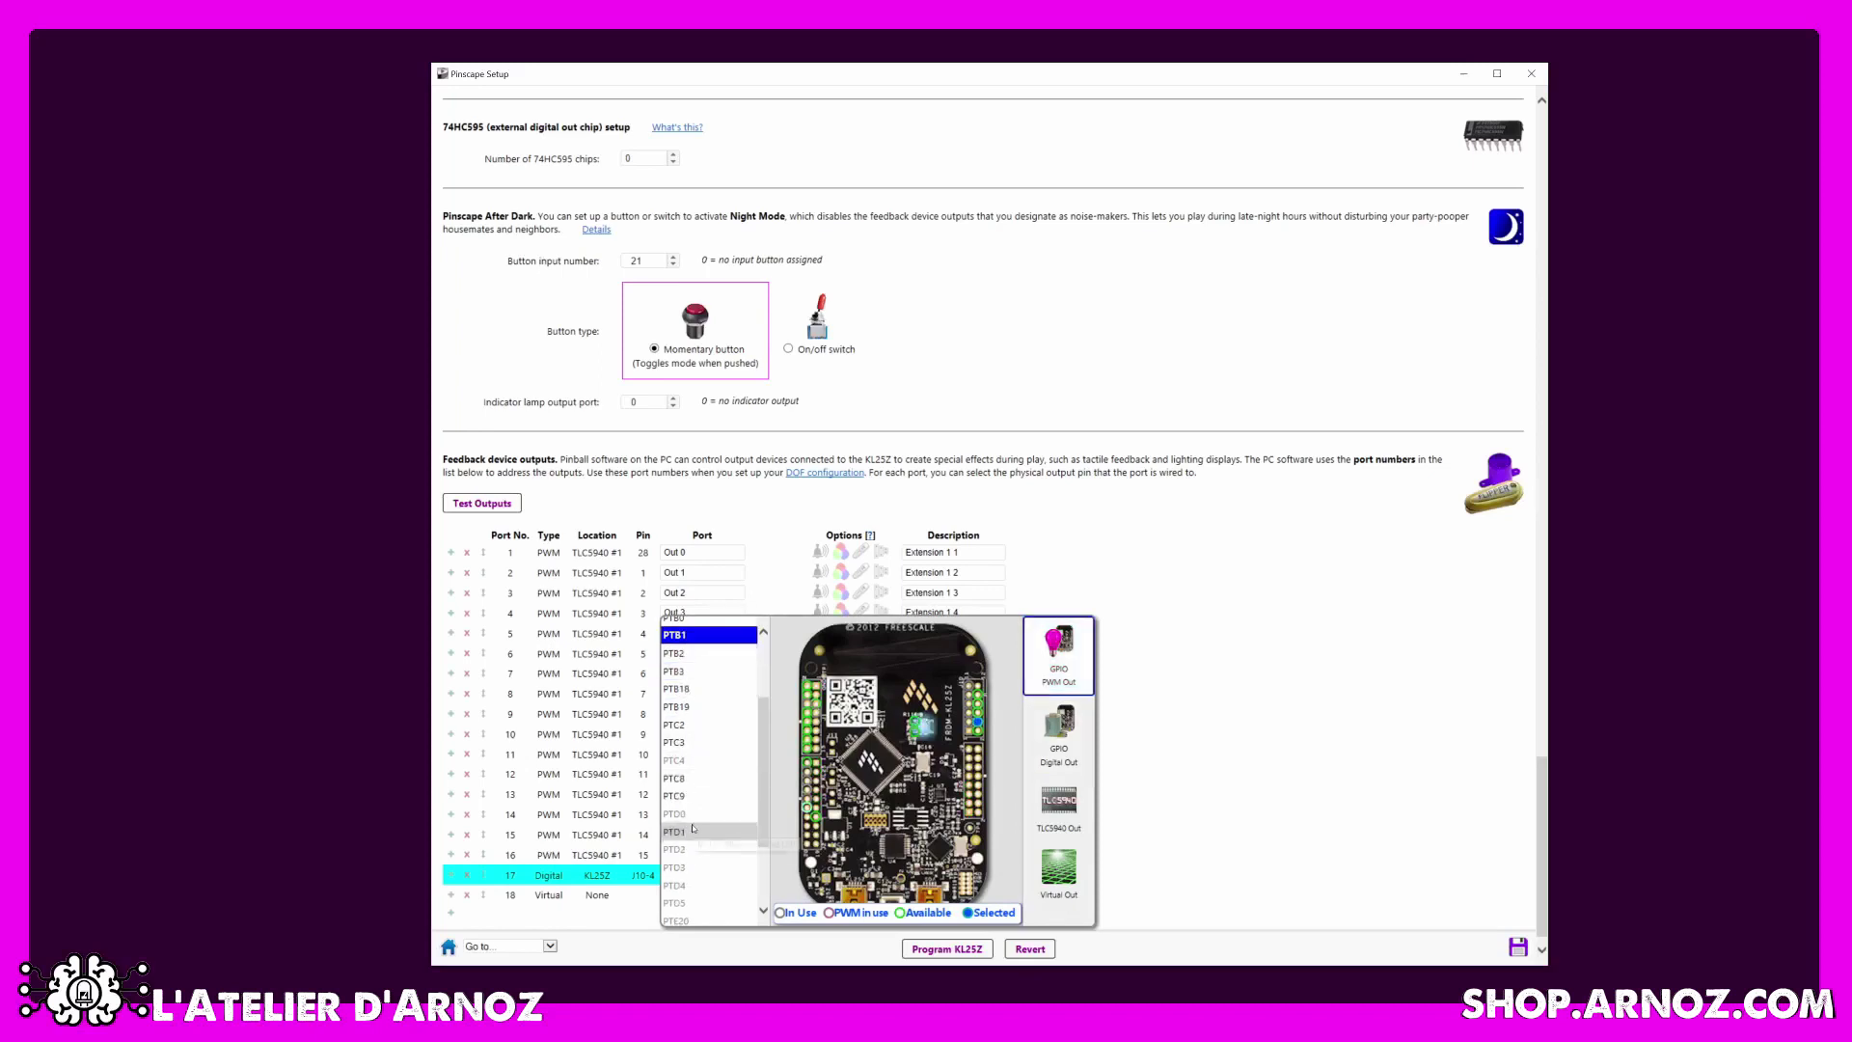
click(696, 637)
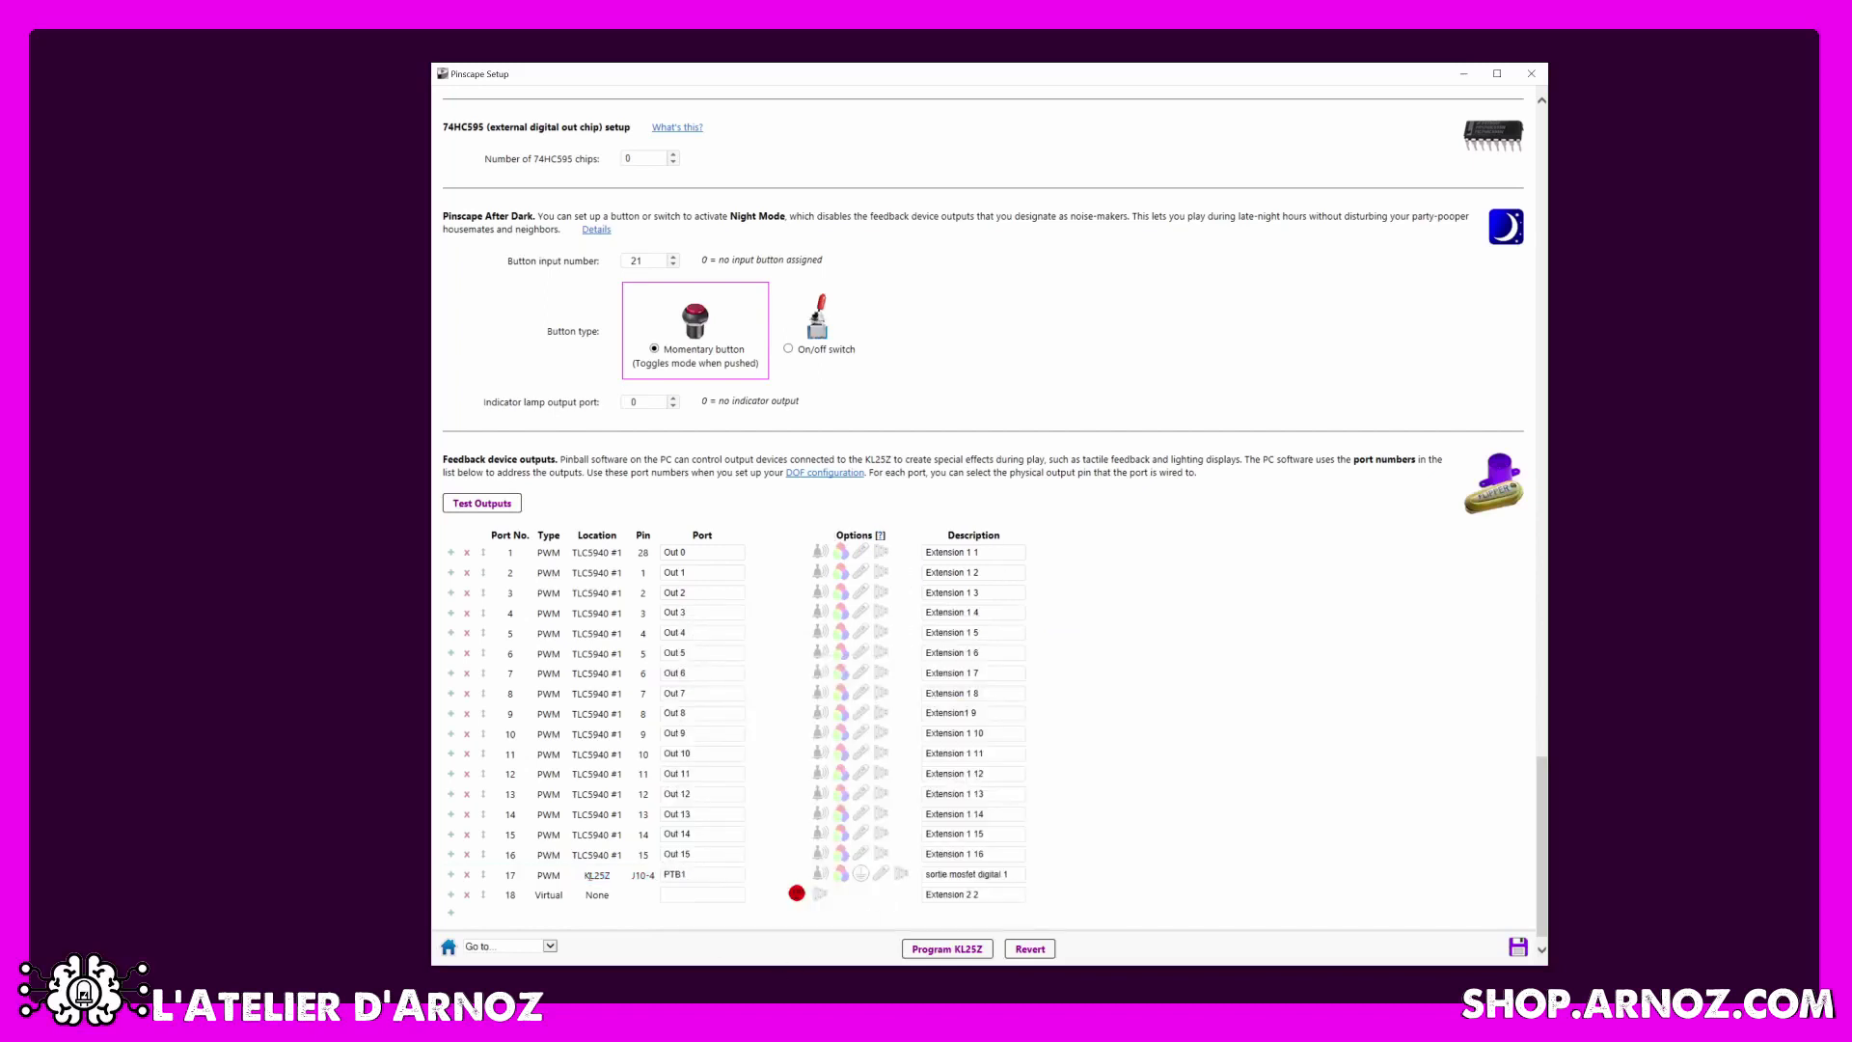
drag(536, 876, 617, 877)
click(643, 877)
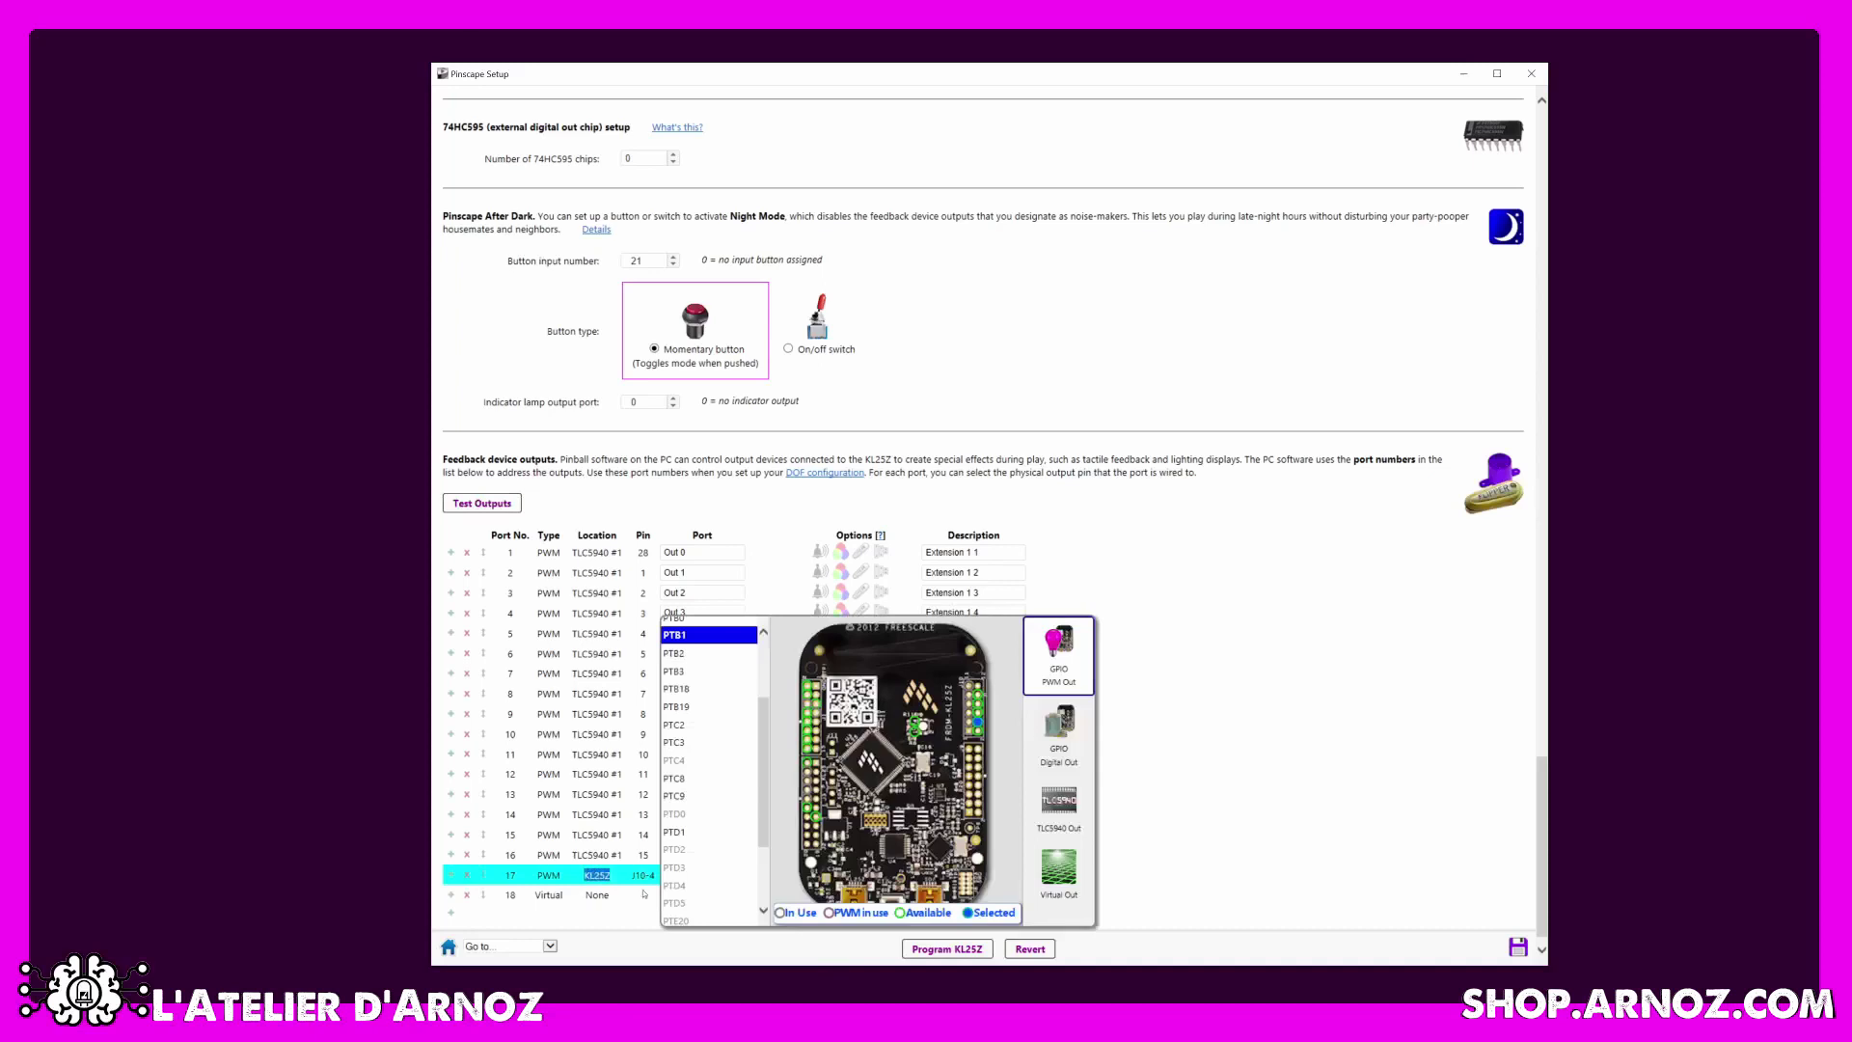
click(1282, 859)
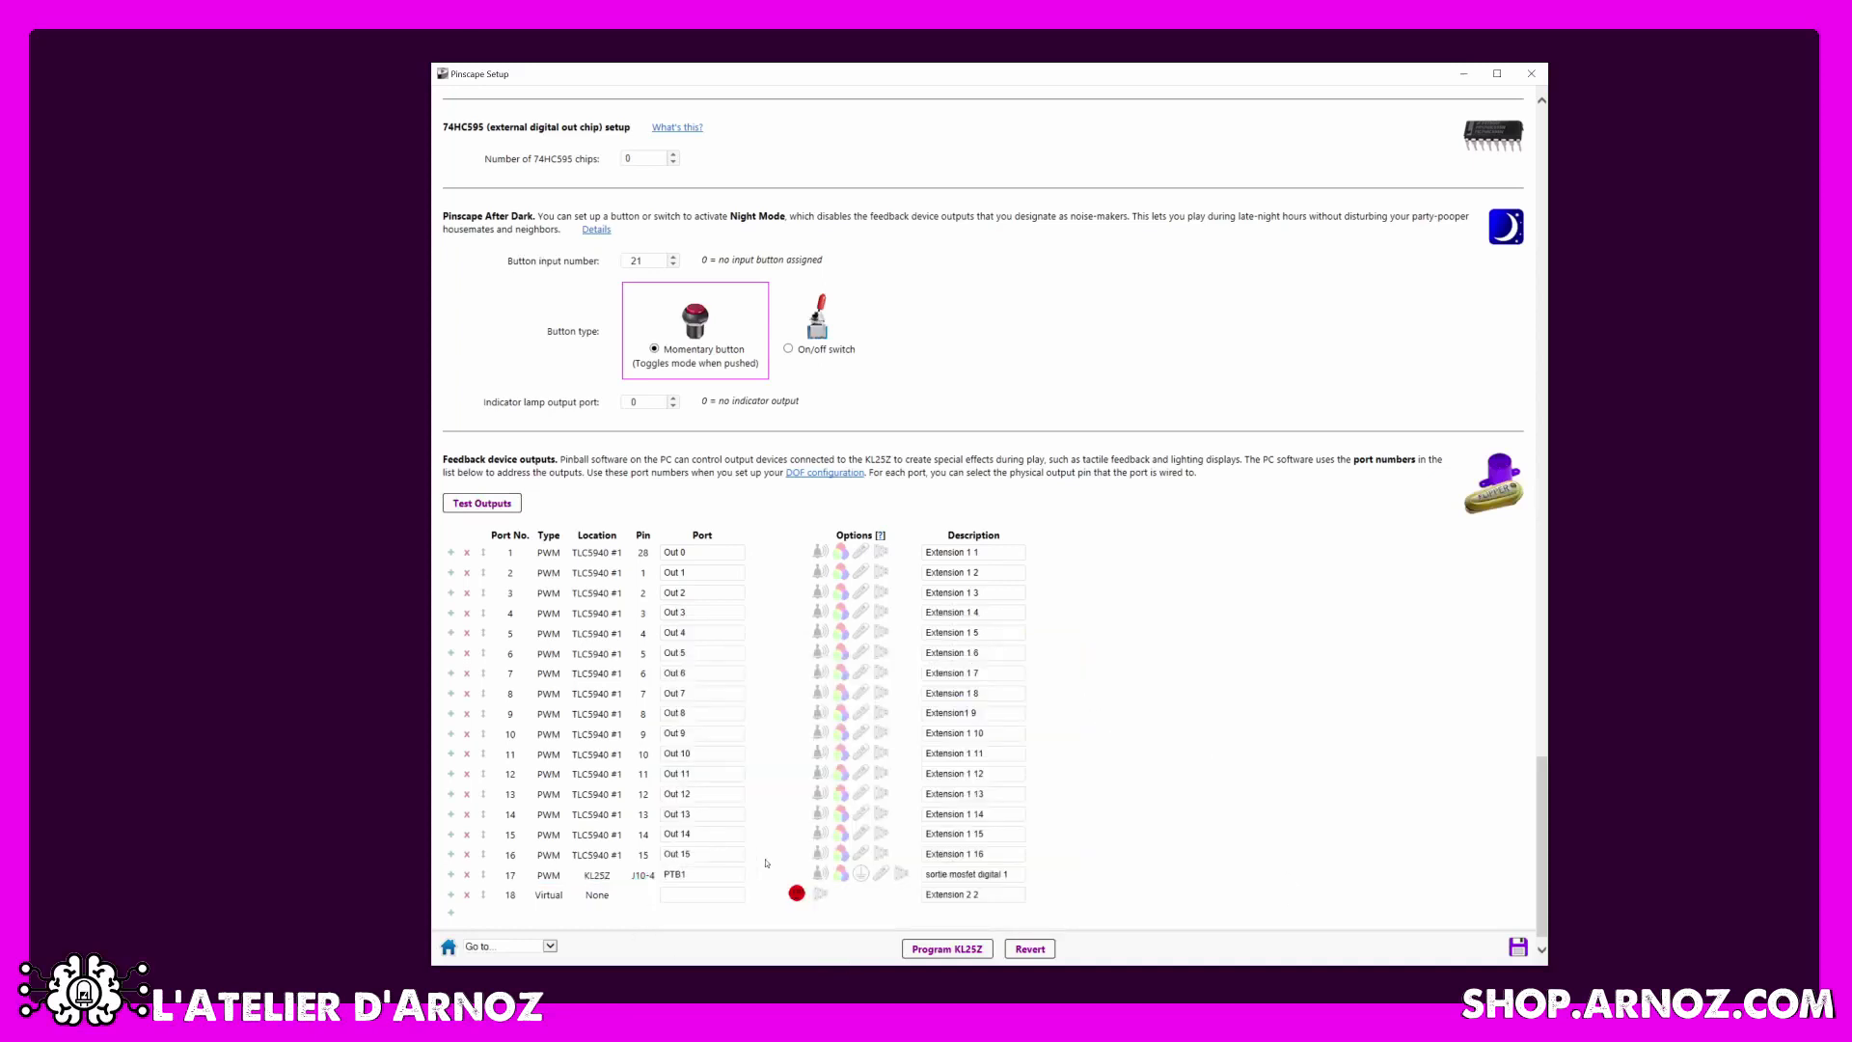
Assign output port 17 to OUT0 of TLC5940 chip 1.
click(714, 877)
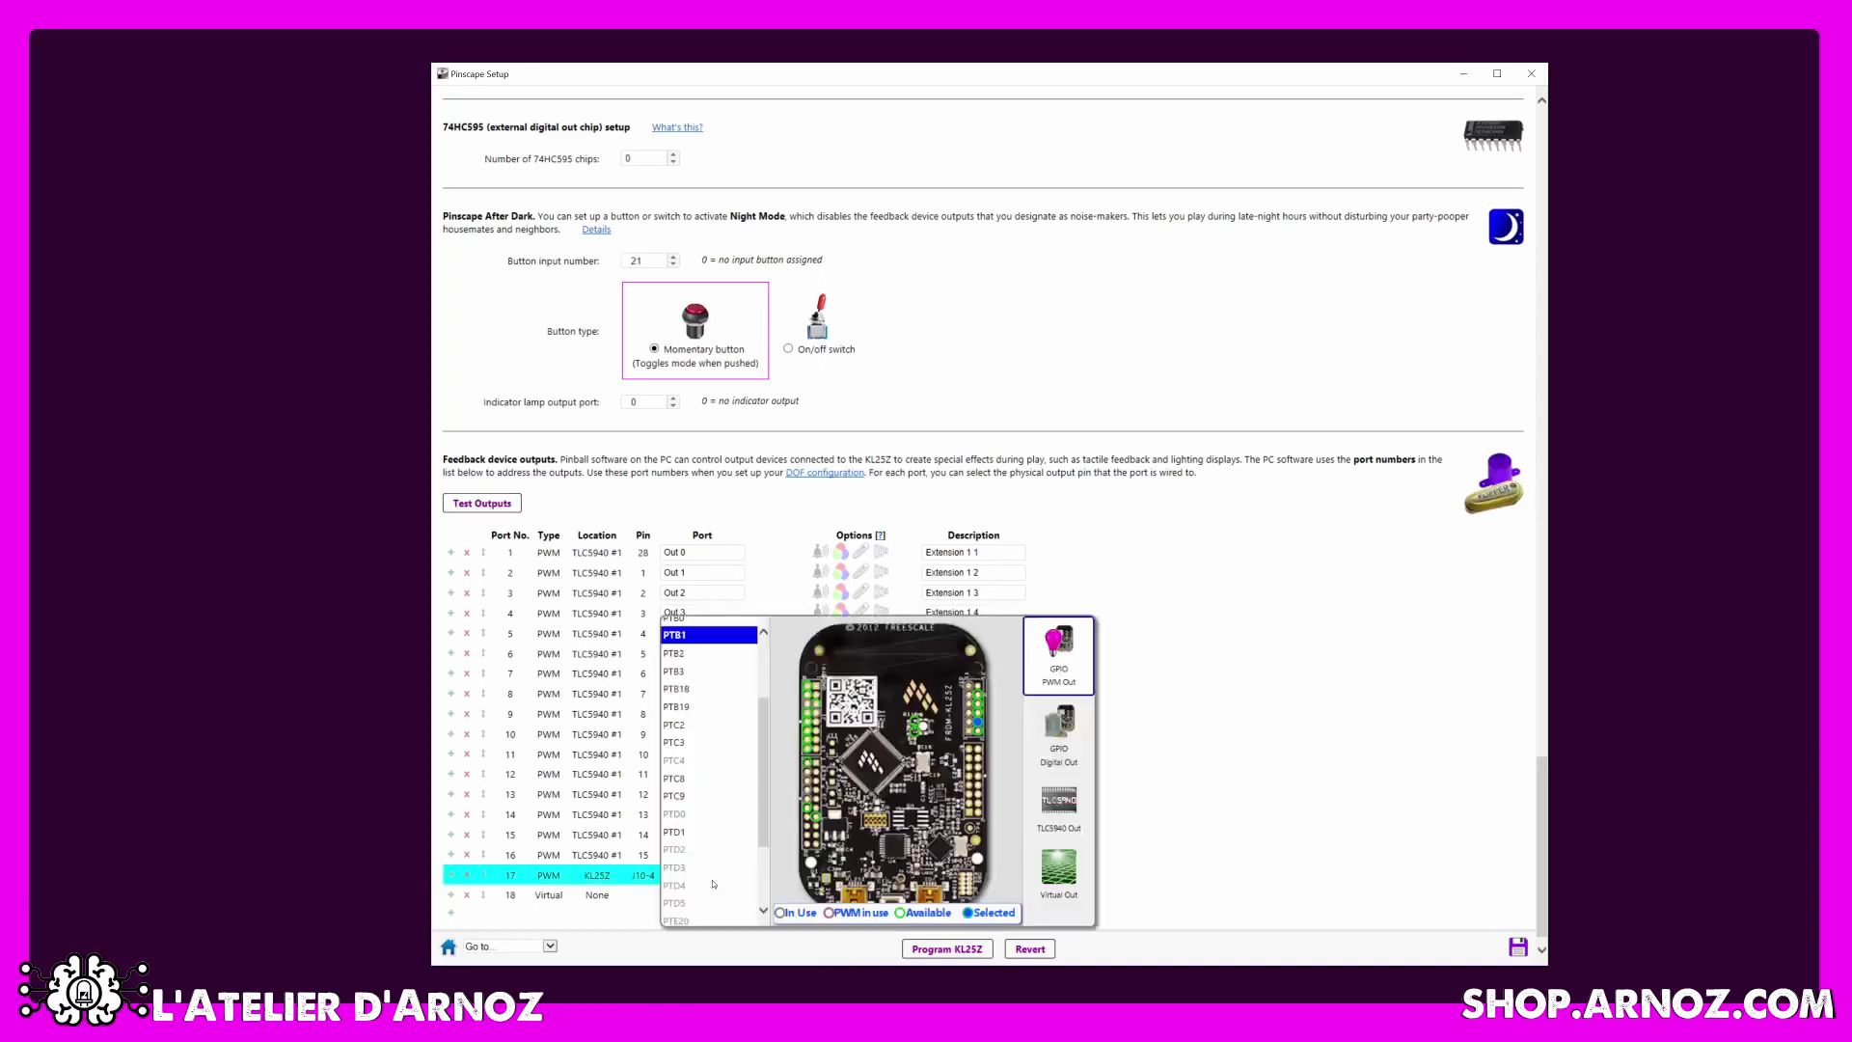
click(1045, 806)
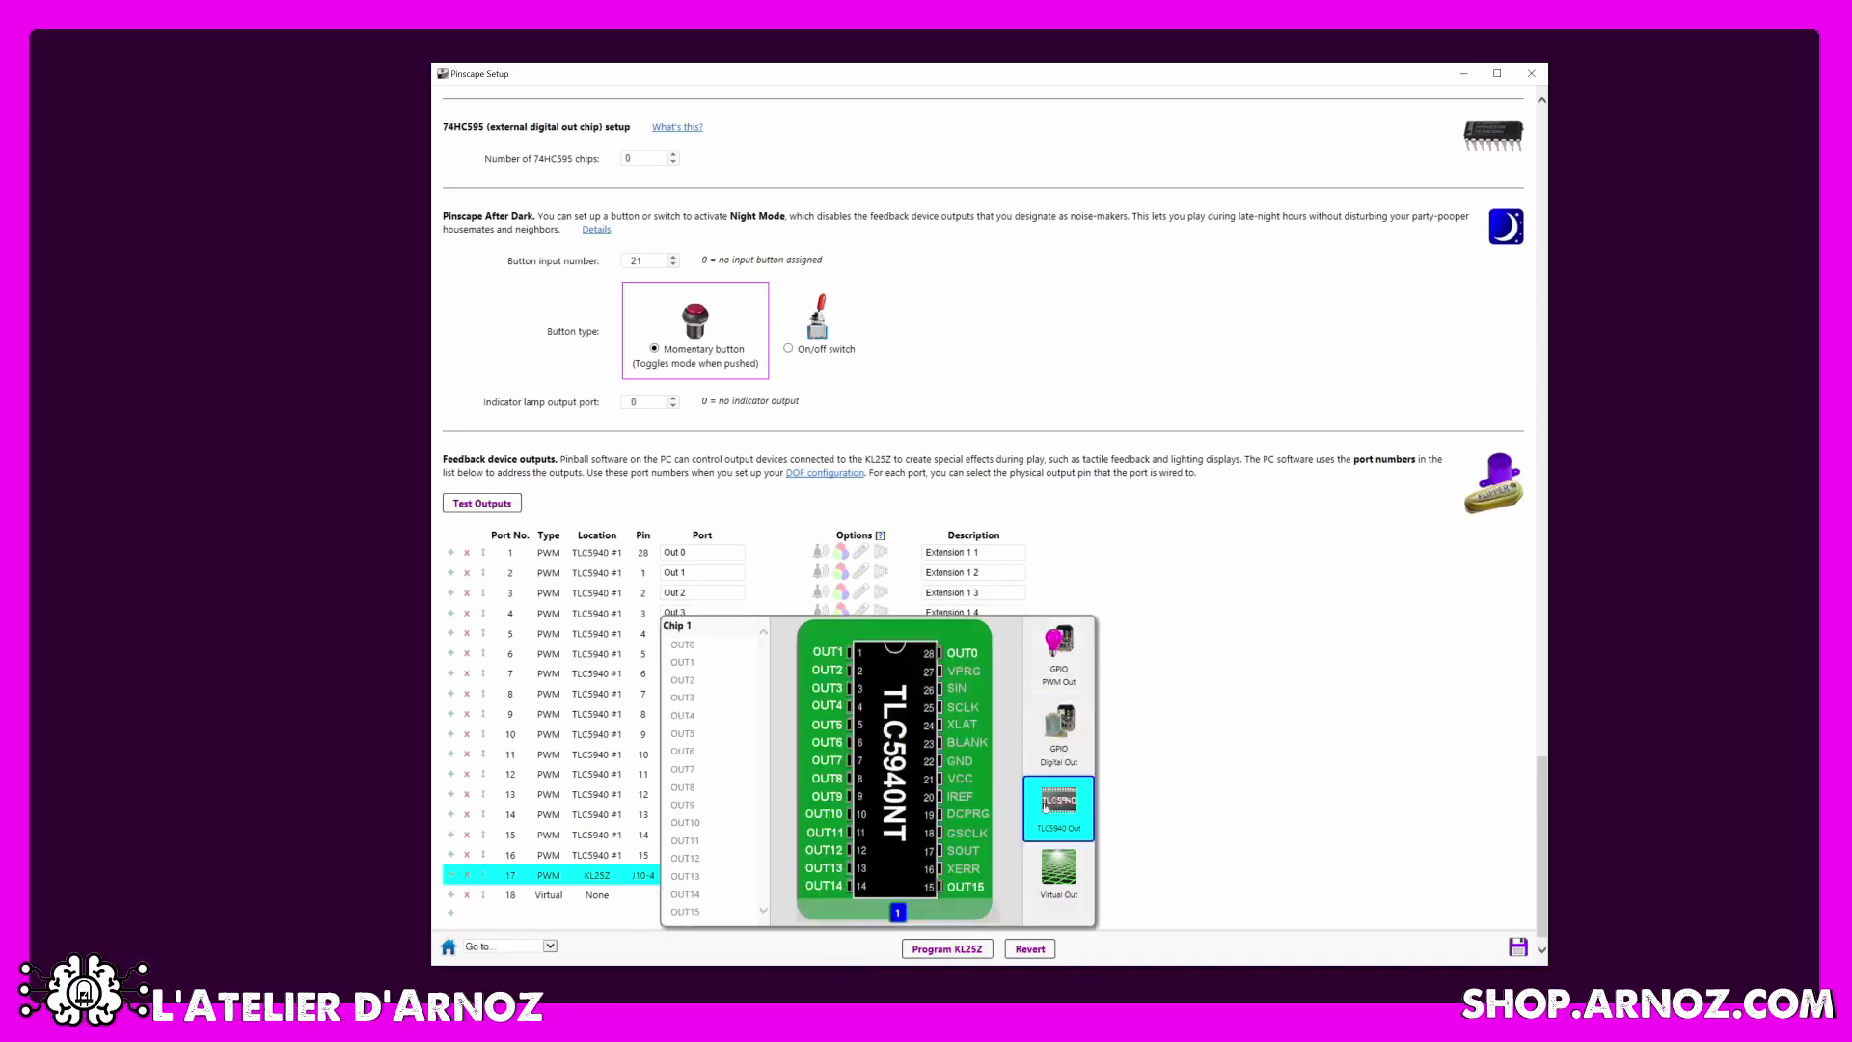
scroll(710, 691, down, 1)
scroll(710, 692, up, 3)
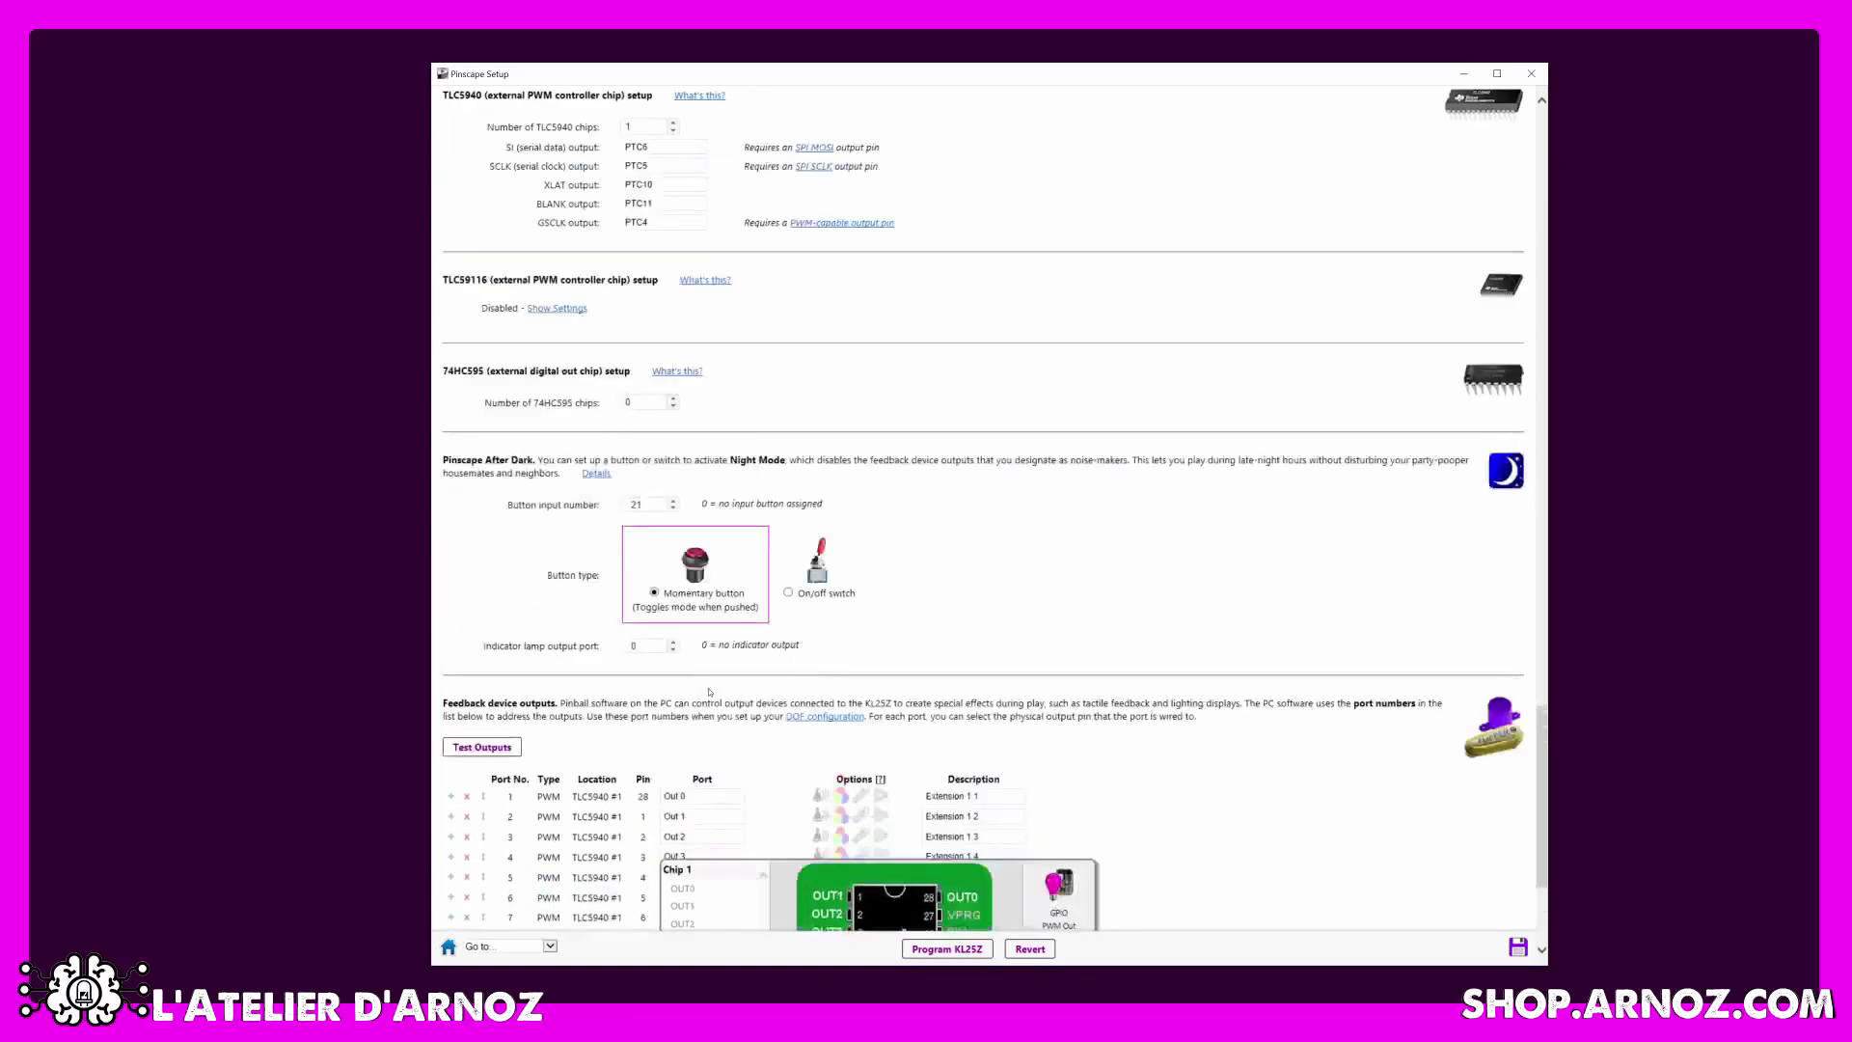
scroll(710, 691, down, 3)
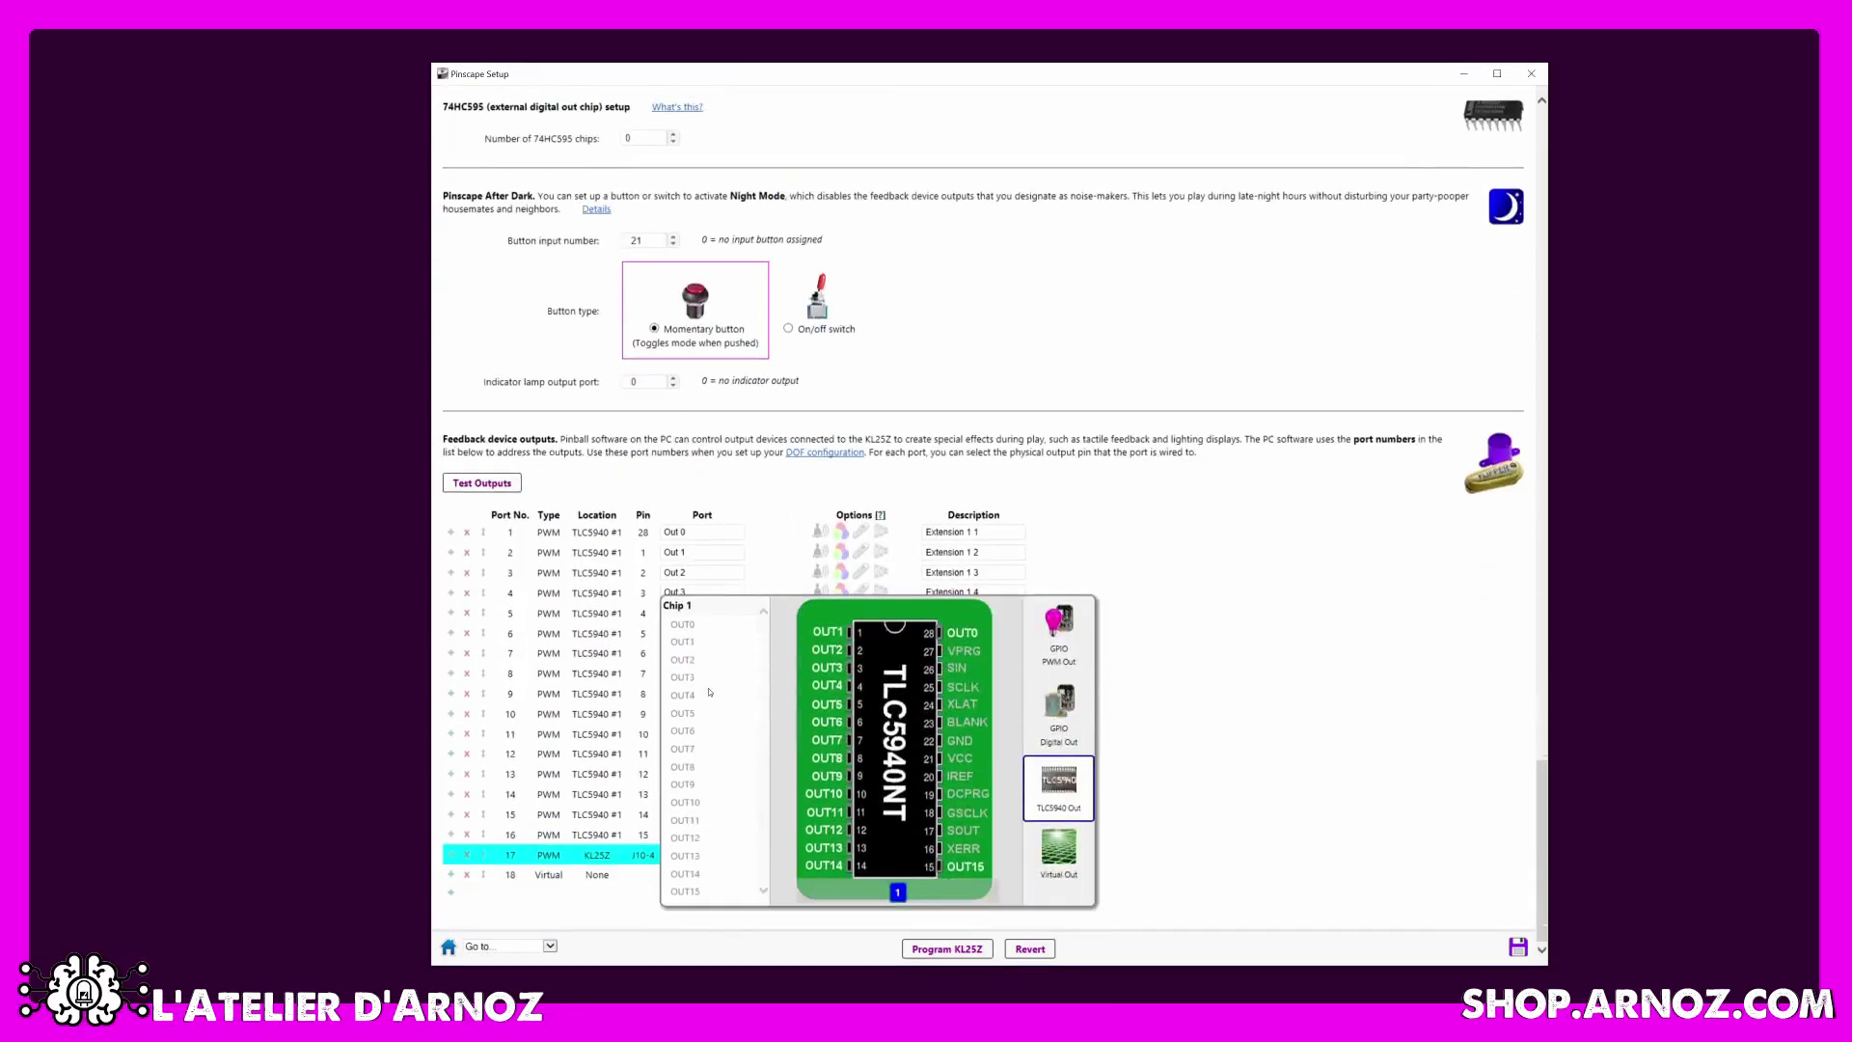
click(696, 627)
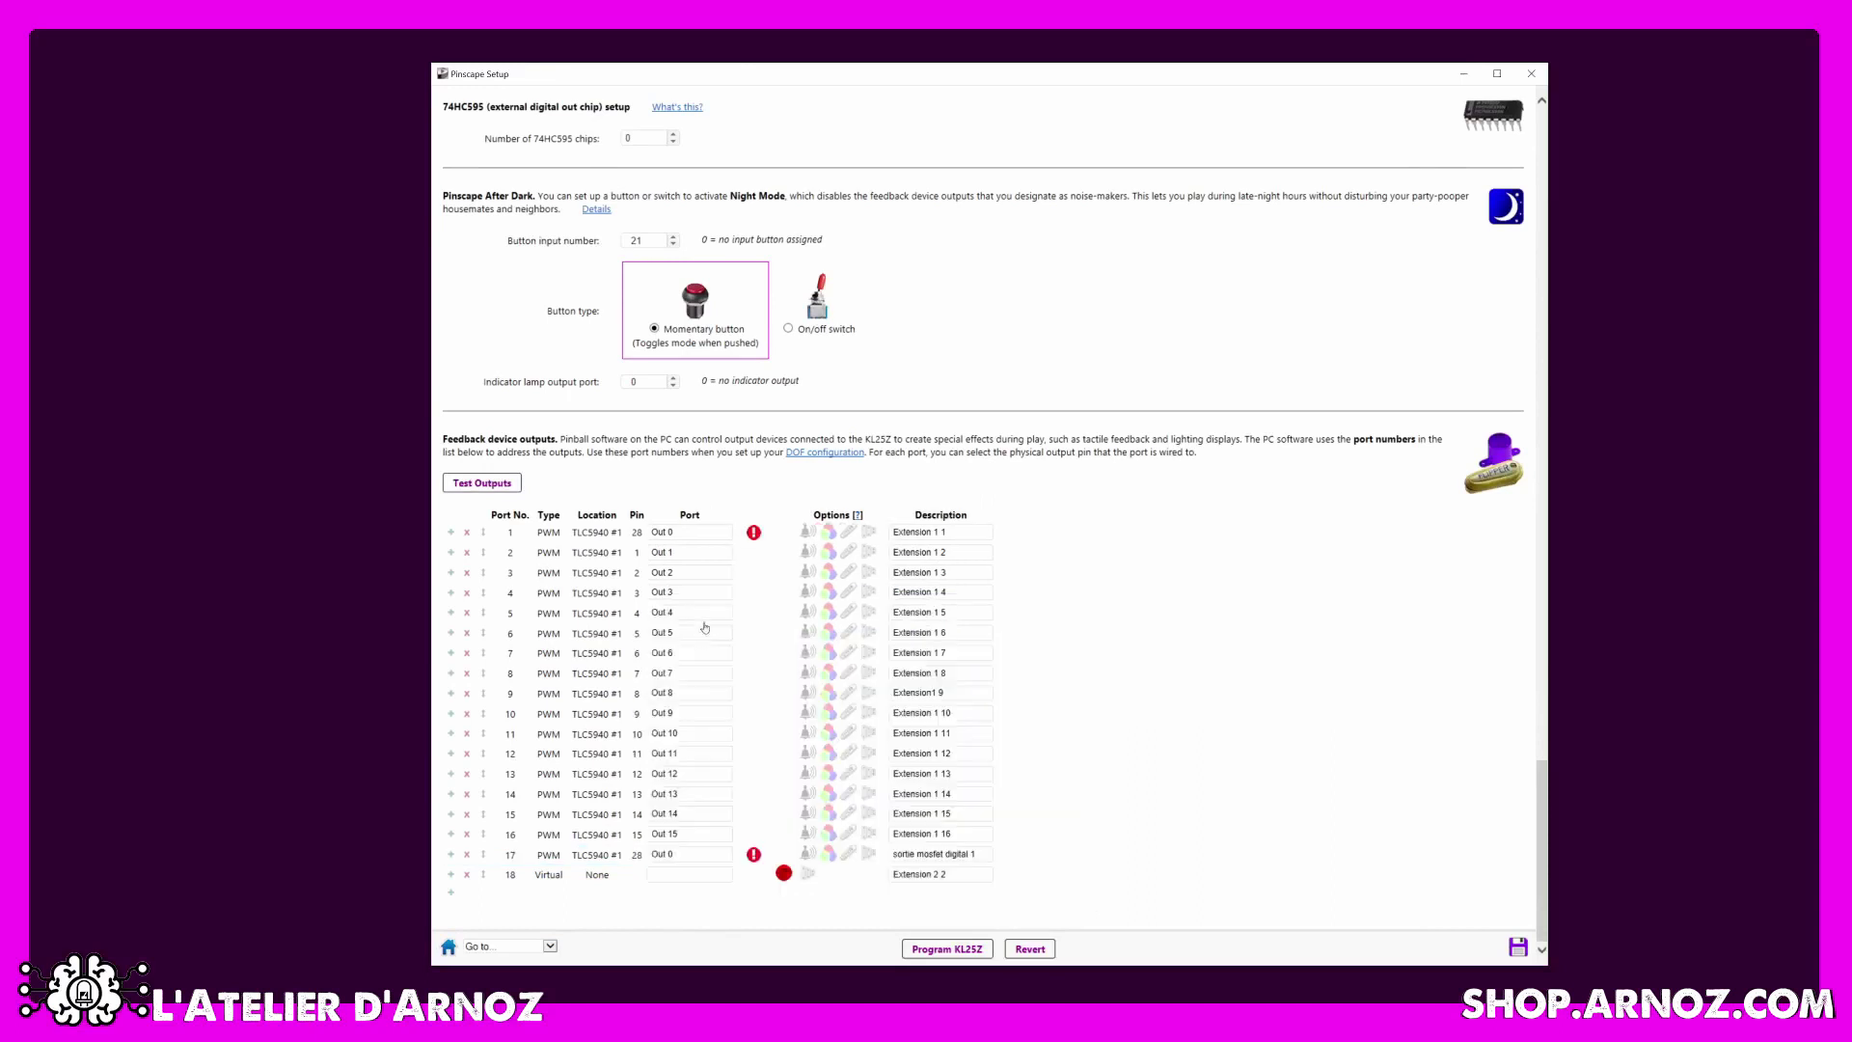
scroll(1100, 459, up, 3)
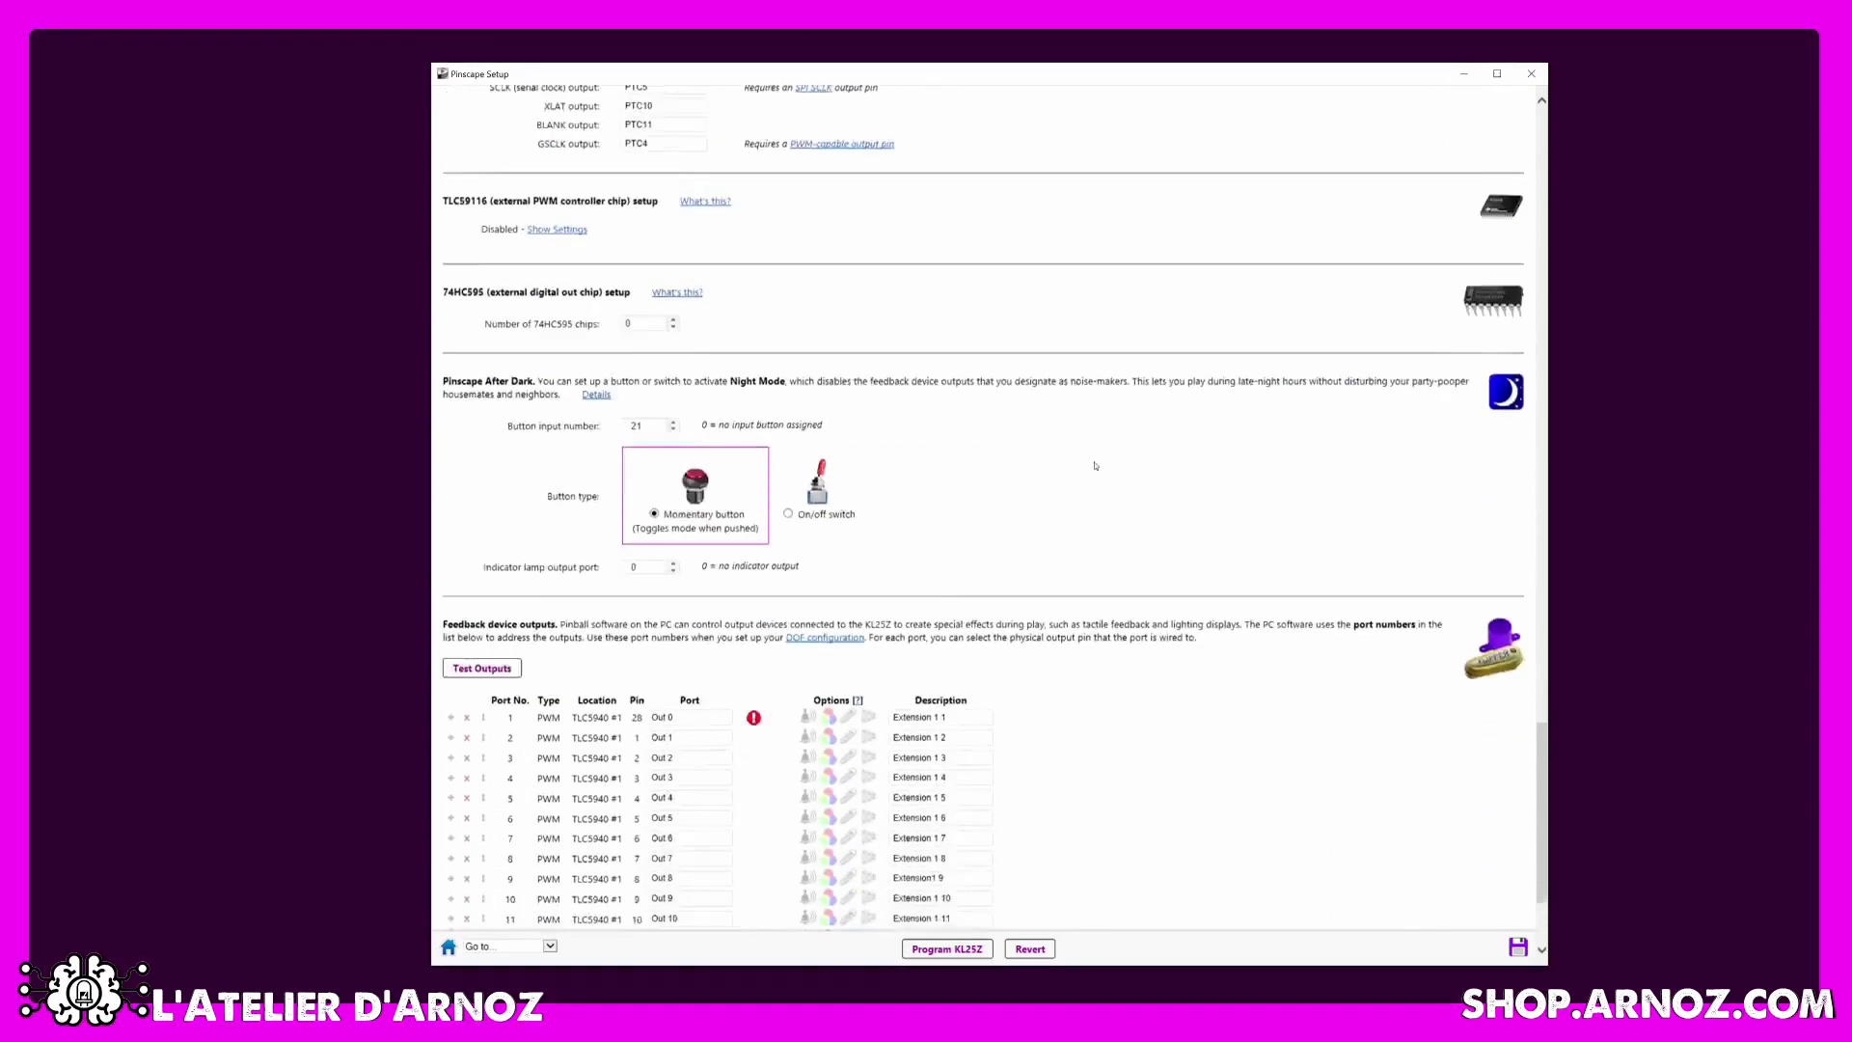
scroll(861, 773, down, 3)
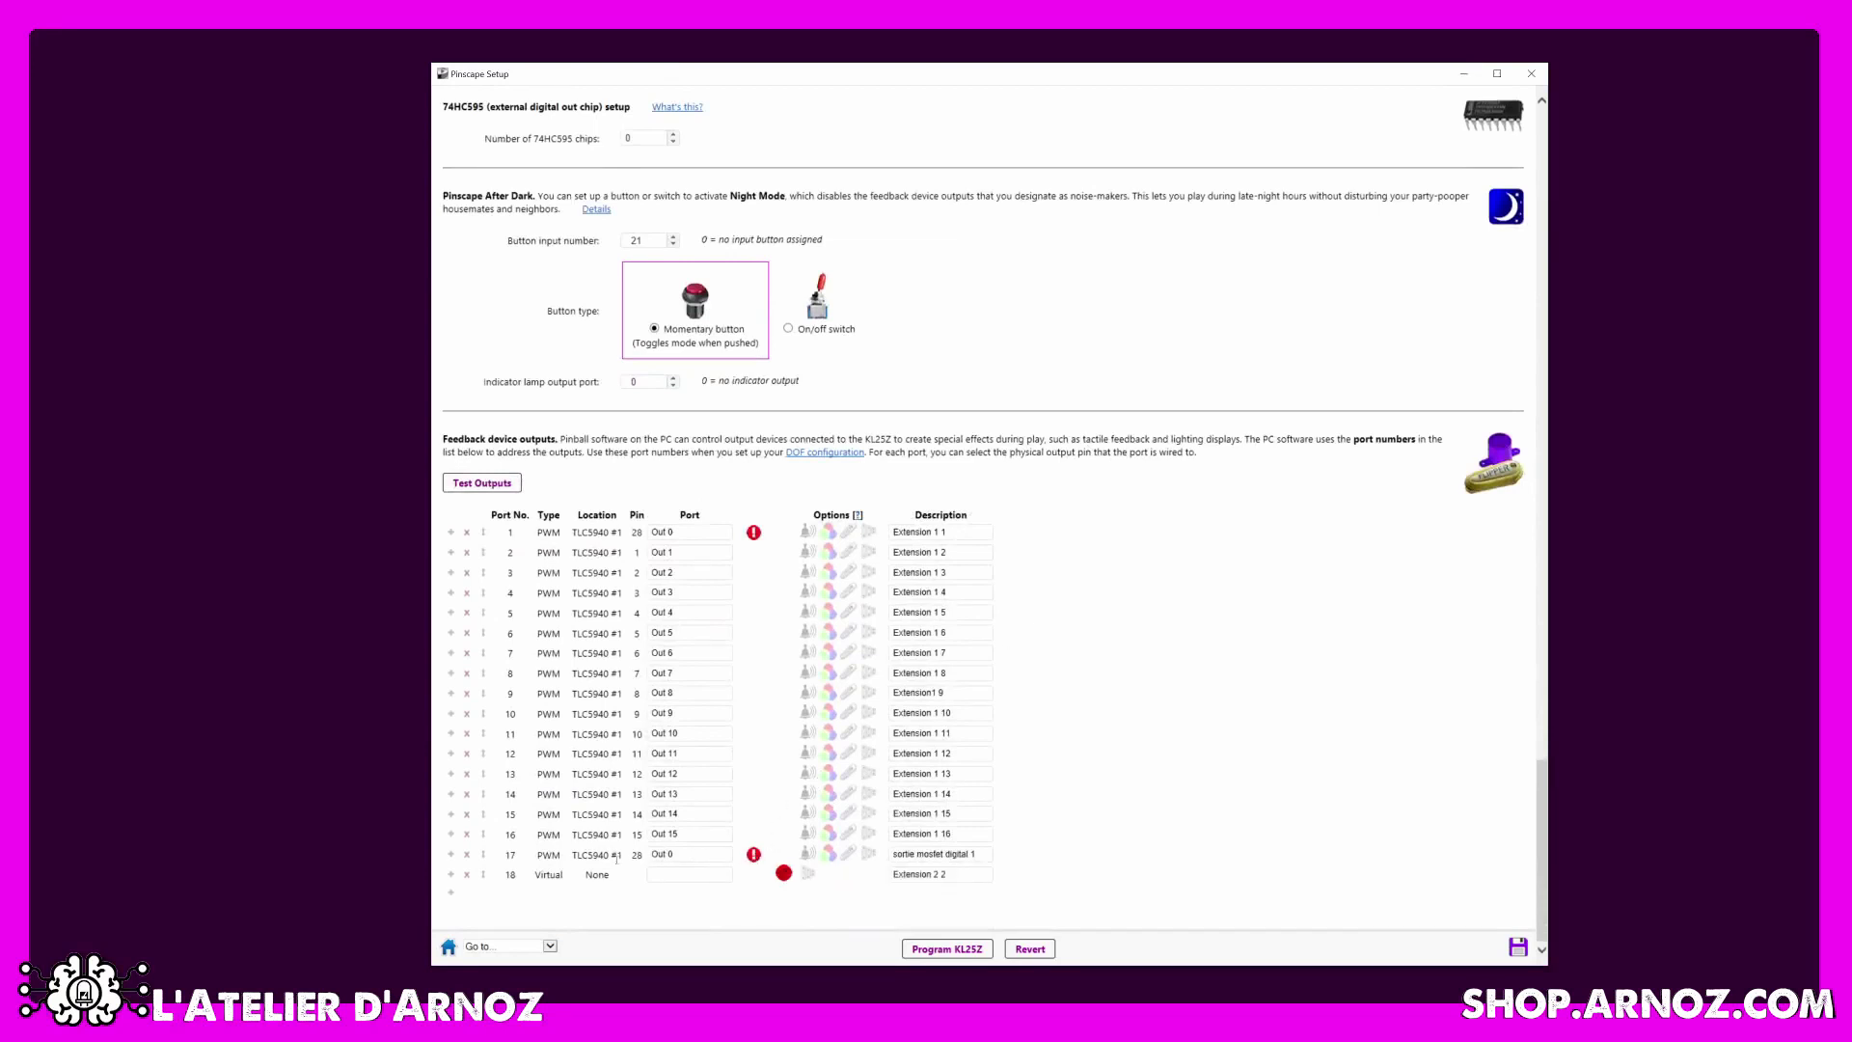
Delete output ports 17 and 18 from the feedback device outputs, confirming each deletion.
click(467, 856)
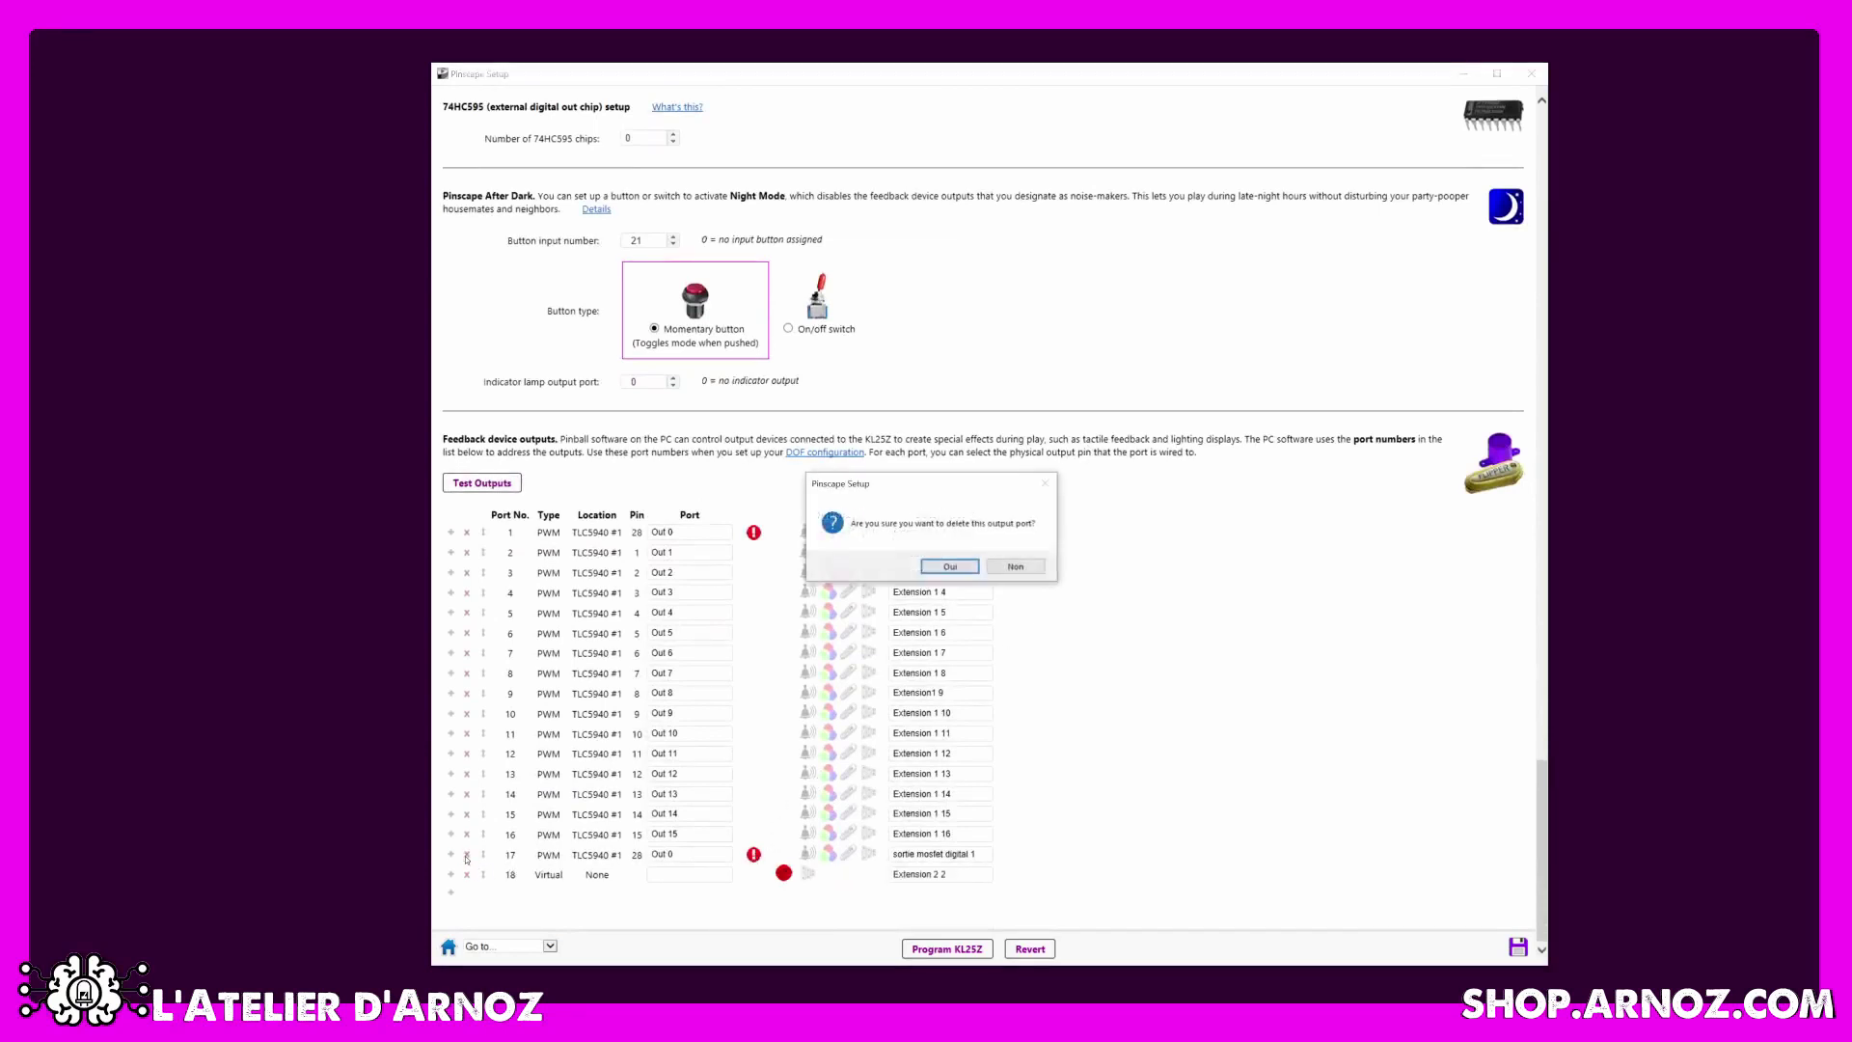
click(932, 569)
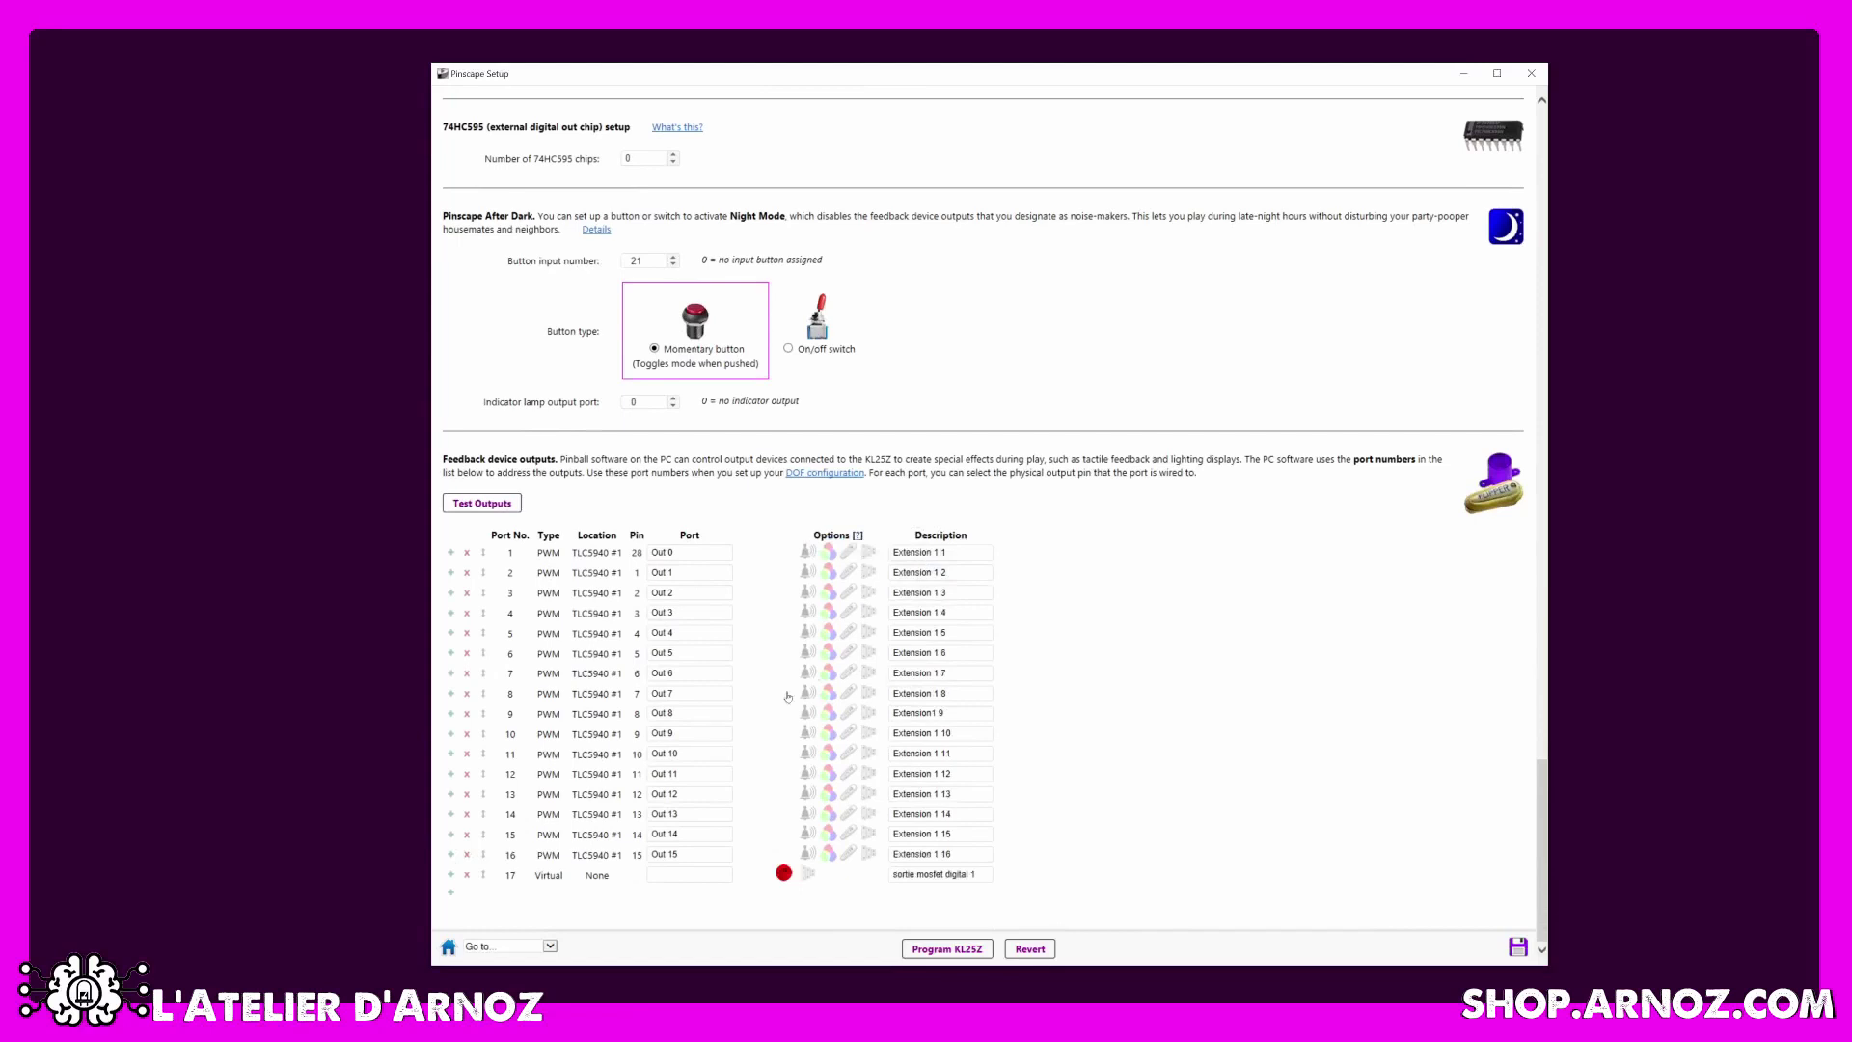
click(467, 875)
click(952, 567)
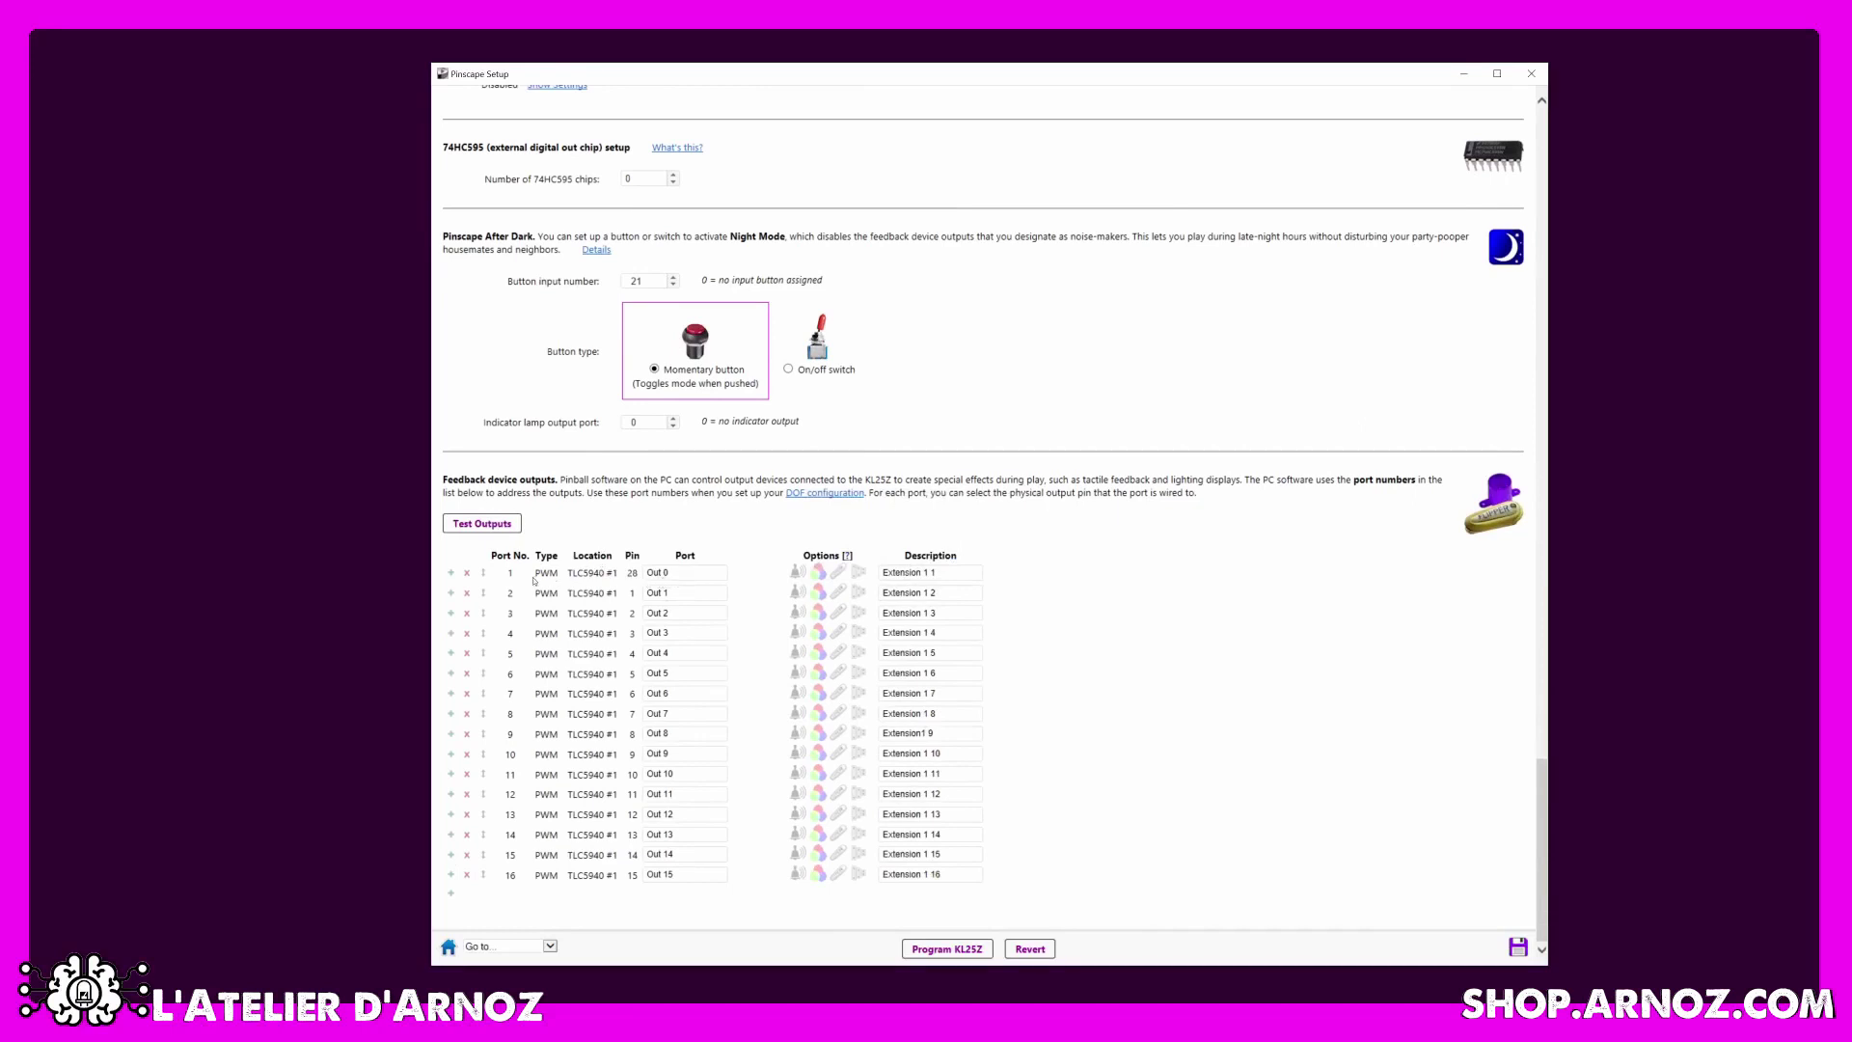
Set the description of output port 1 to "contacteur loin G", keeping its TLC5940 OUT0 assignment.
click(571, 575)
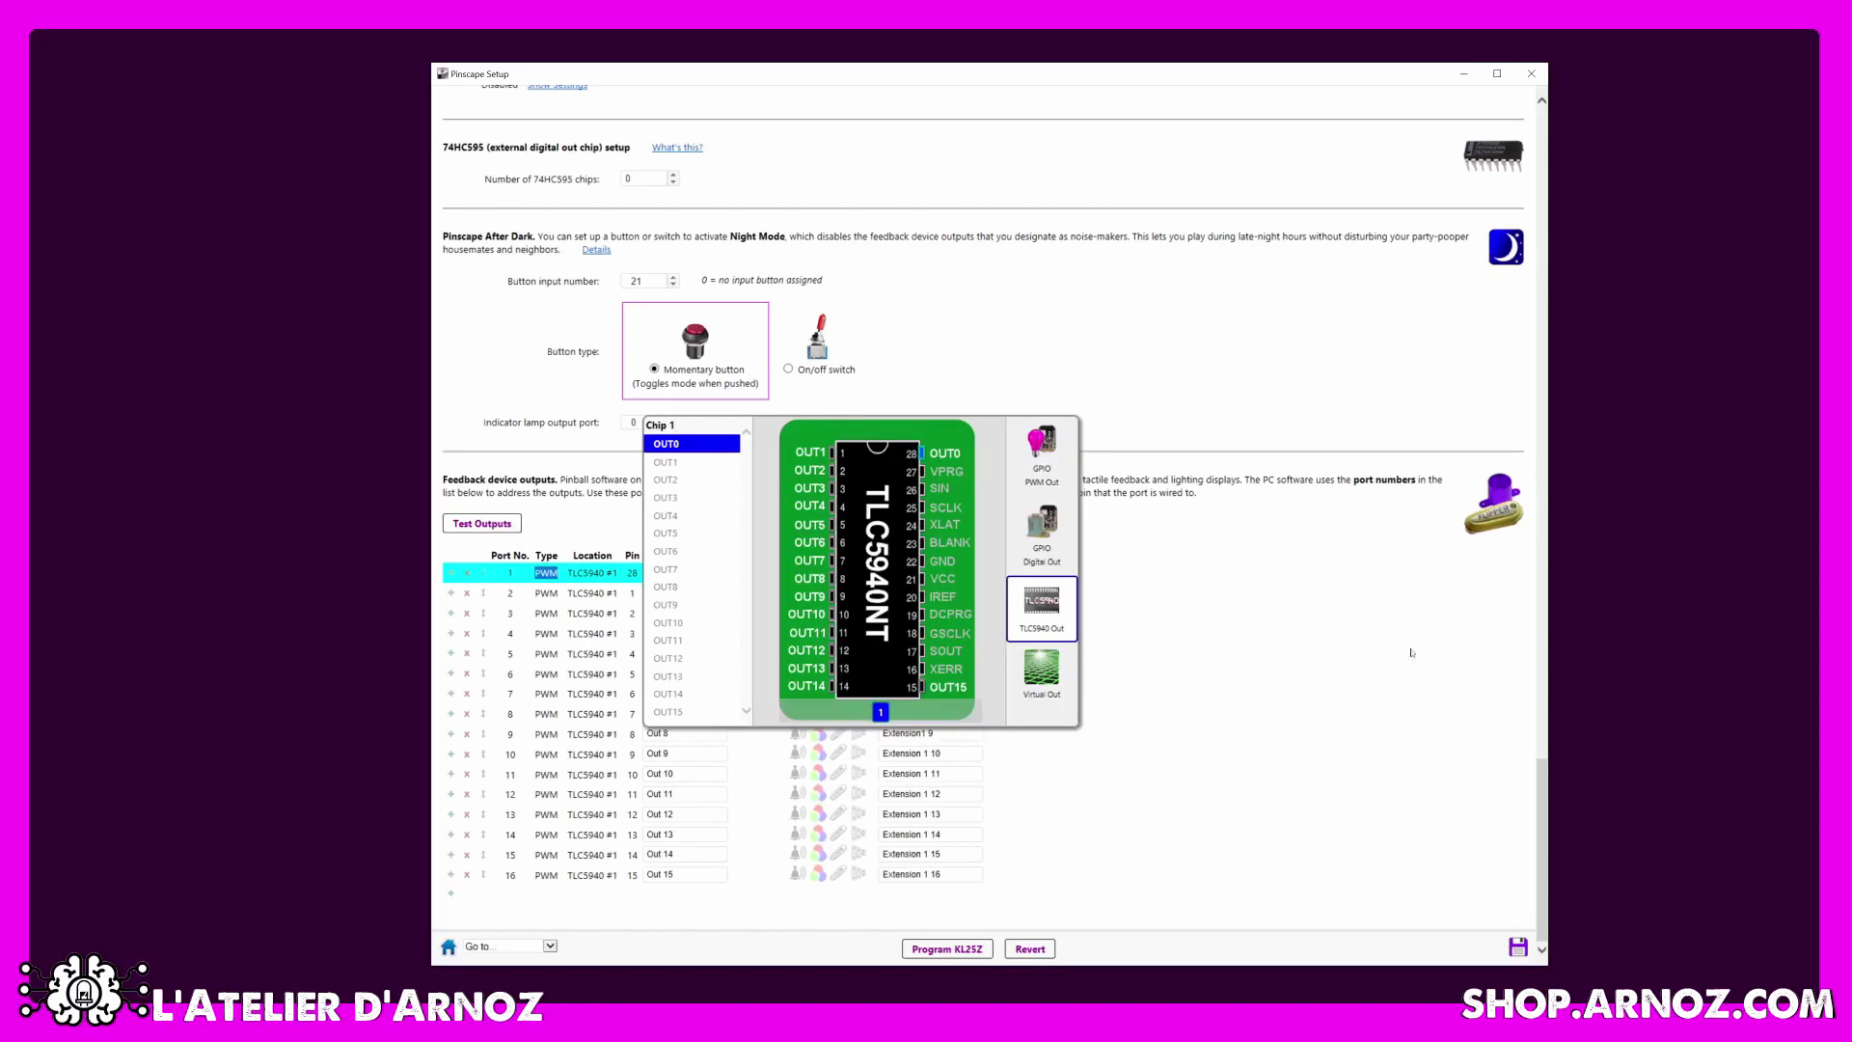
click(1398, 716)
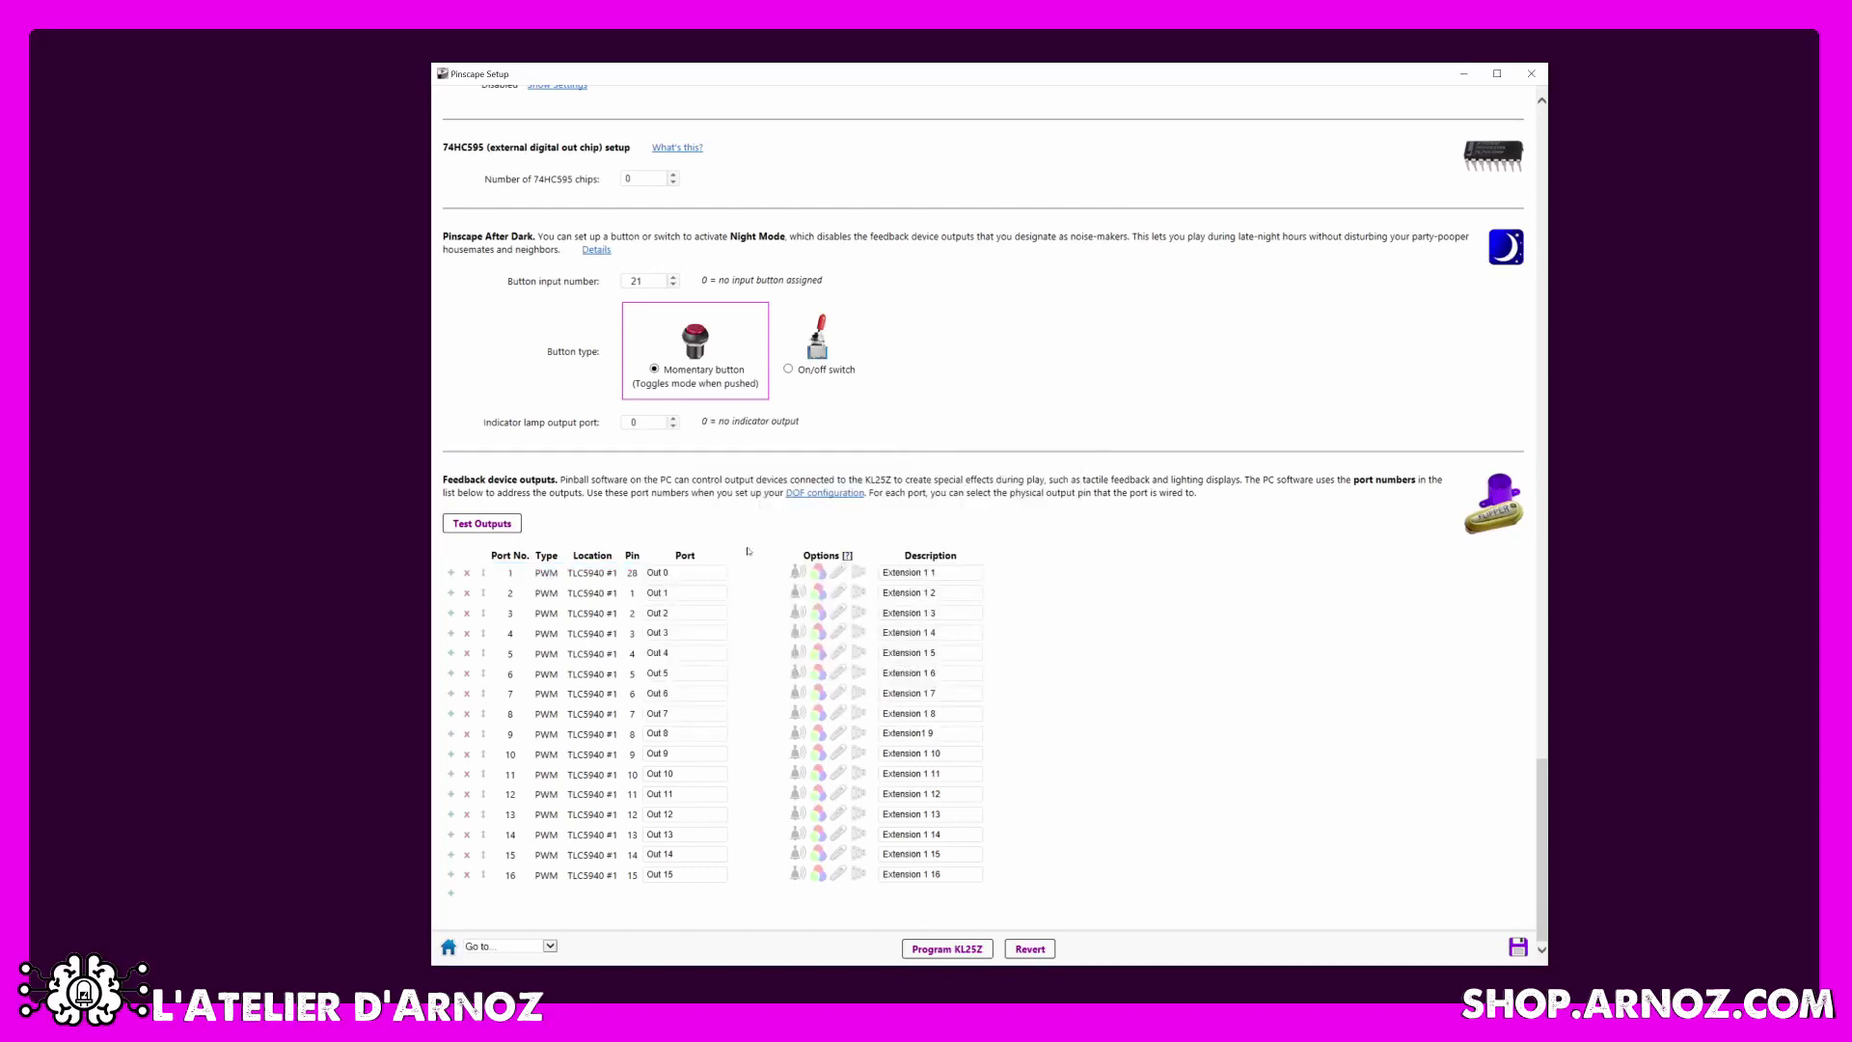
click(946, 573)
text(co)
click(819, 572)
drag(936, 572, 873, 576)
text(contacteur loin G)
Try the noisy-device option for Night Mode on output port 1.
click(796, 573)
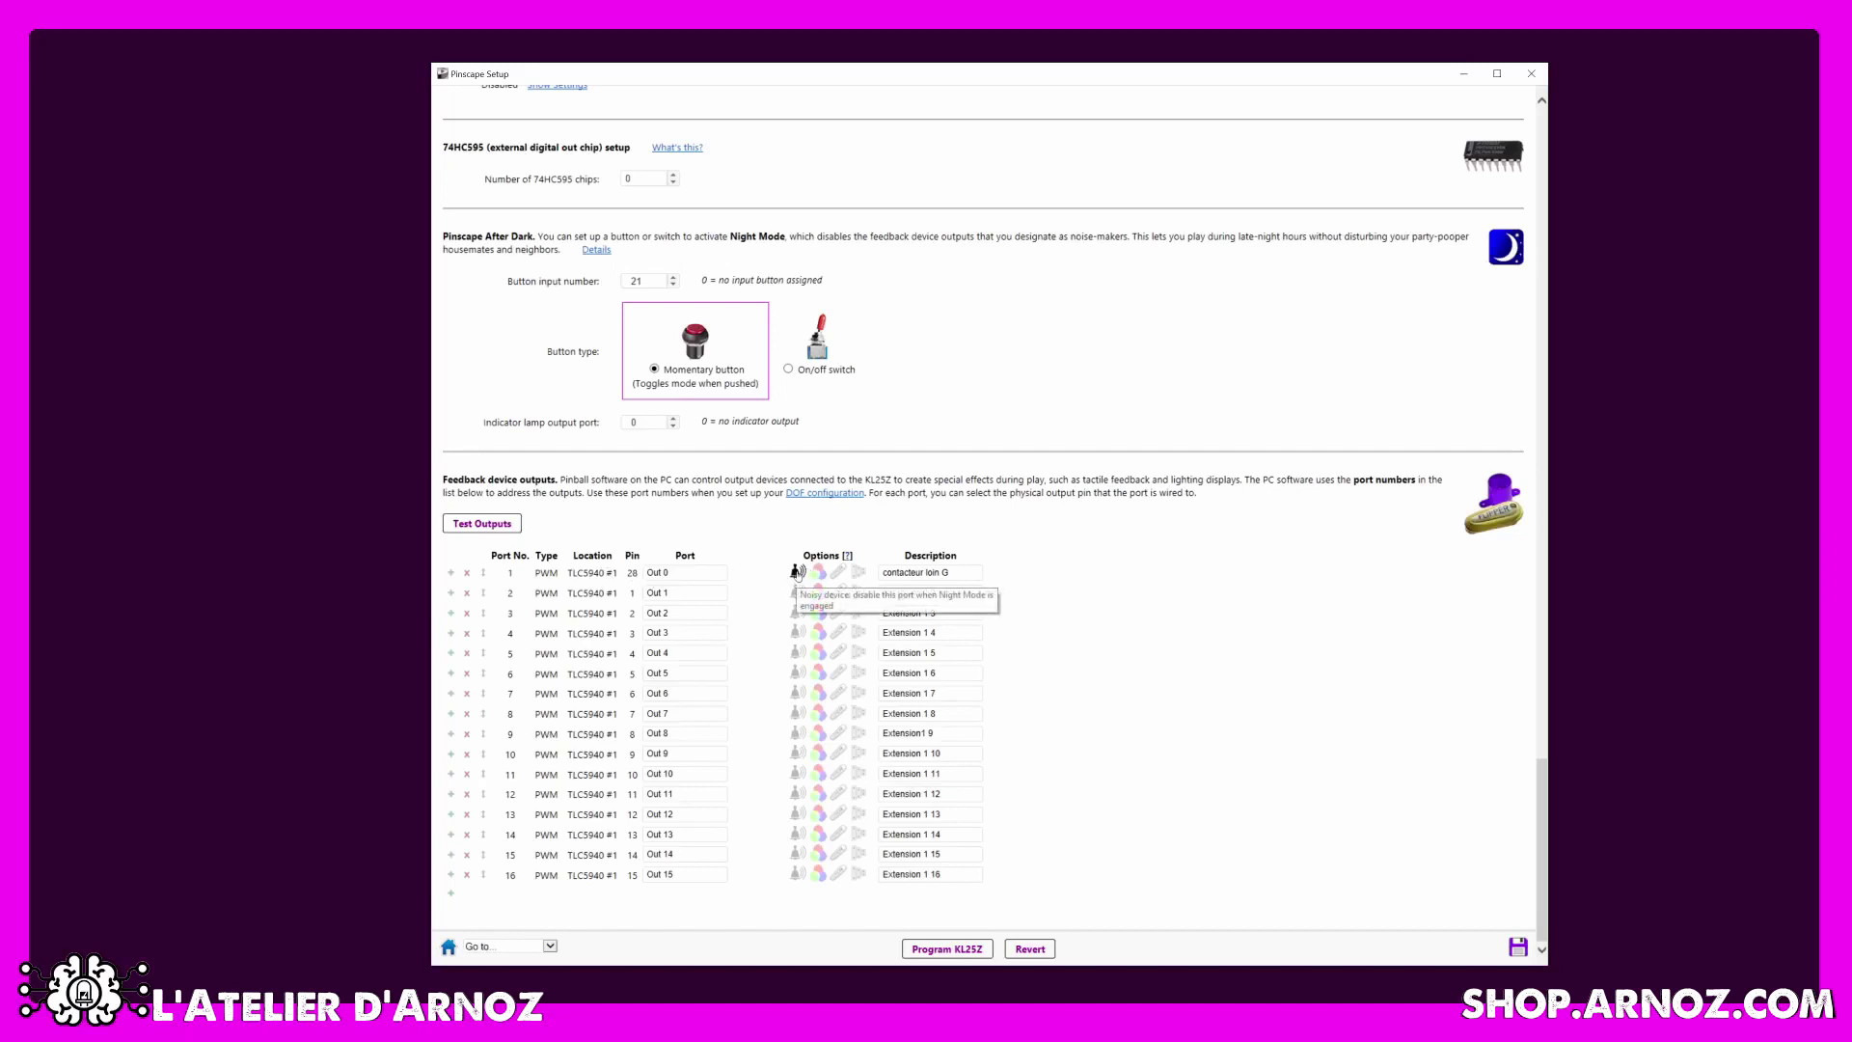
click(797, 573)
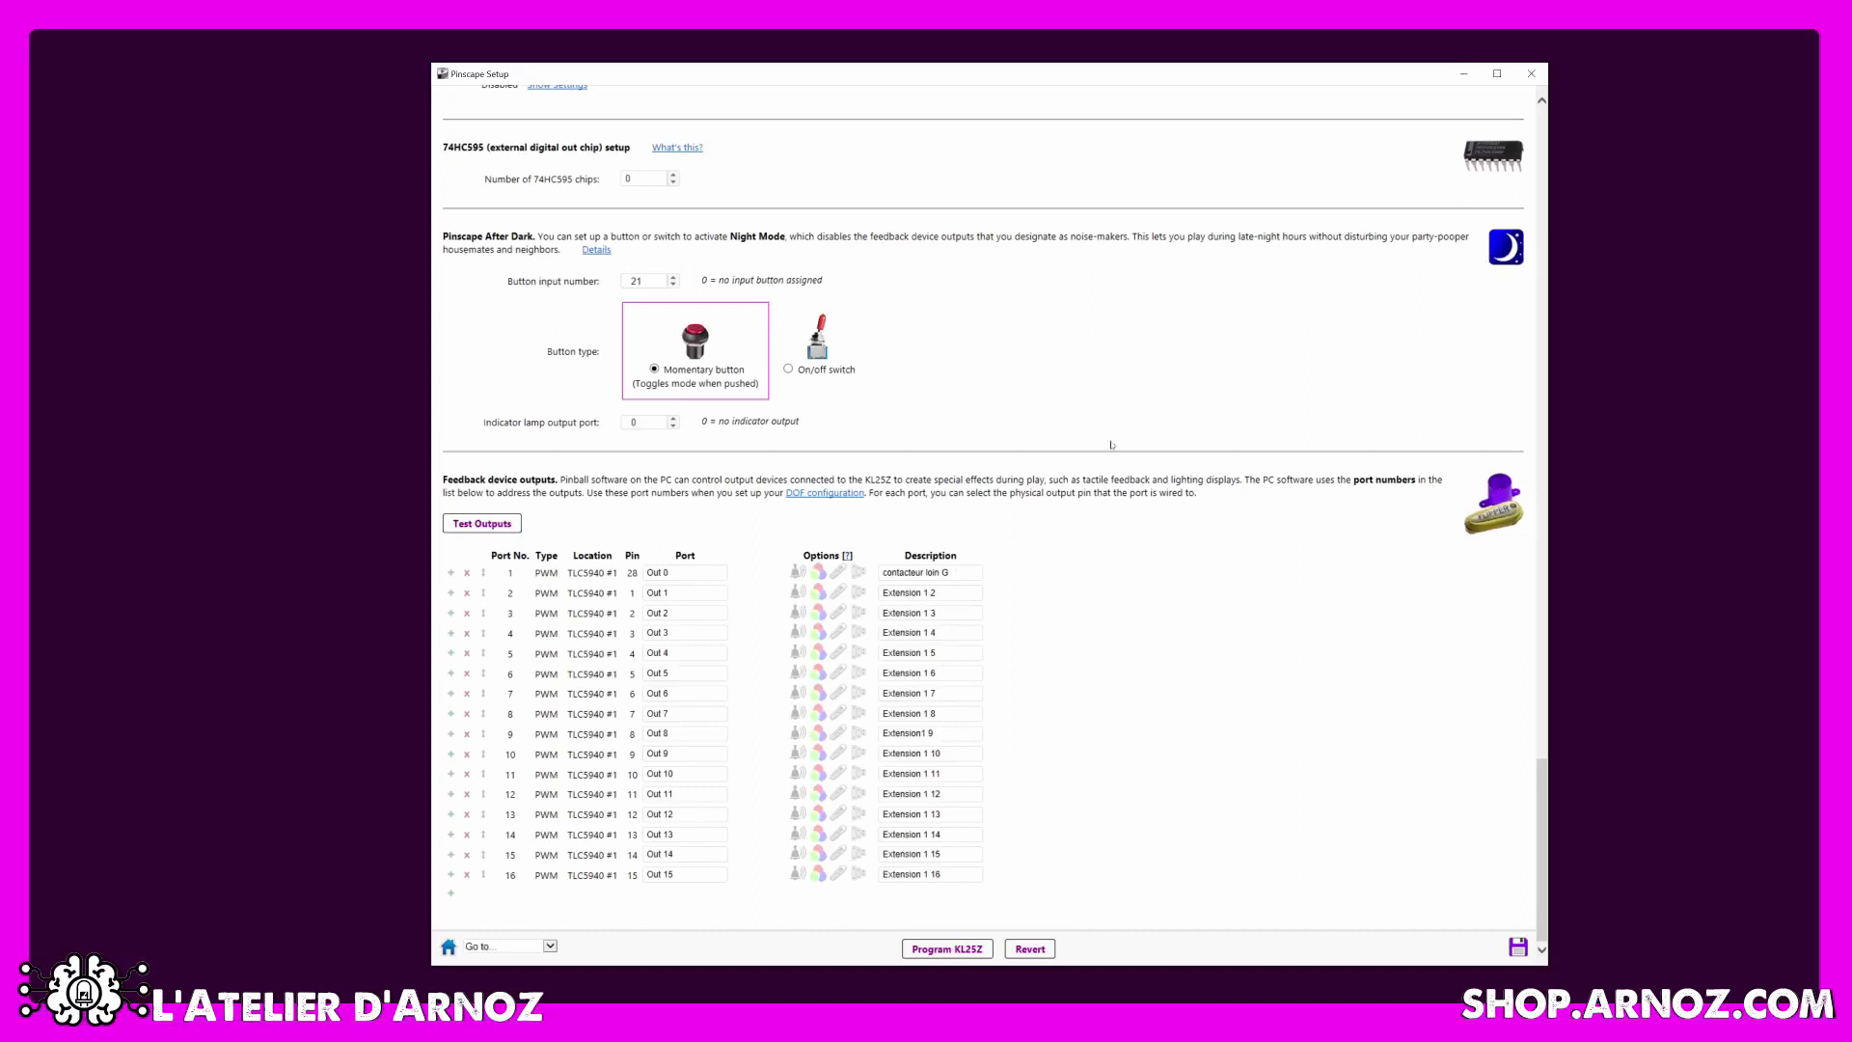
Try Flipper Logic on output port 1 with a 250 ms initial time and 33% hold power, followed by Chime Logic.
click(839, 574)
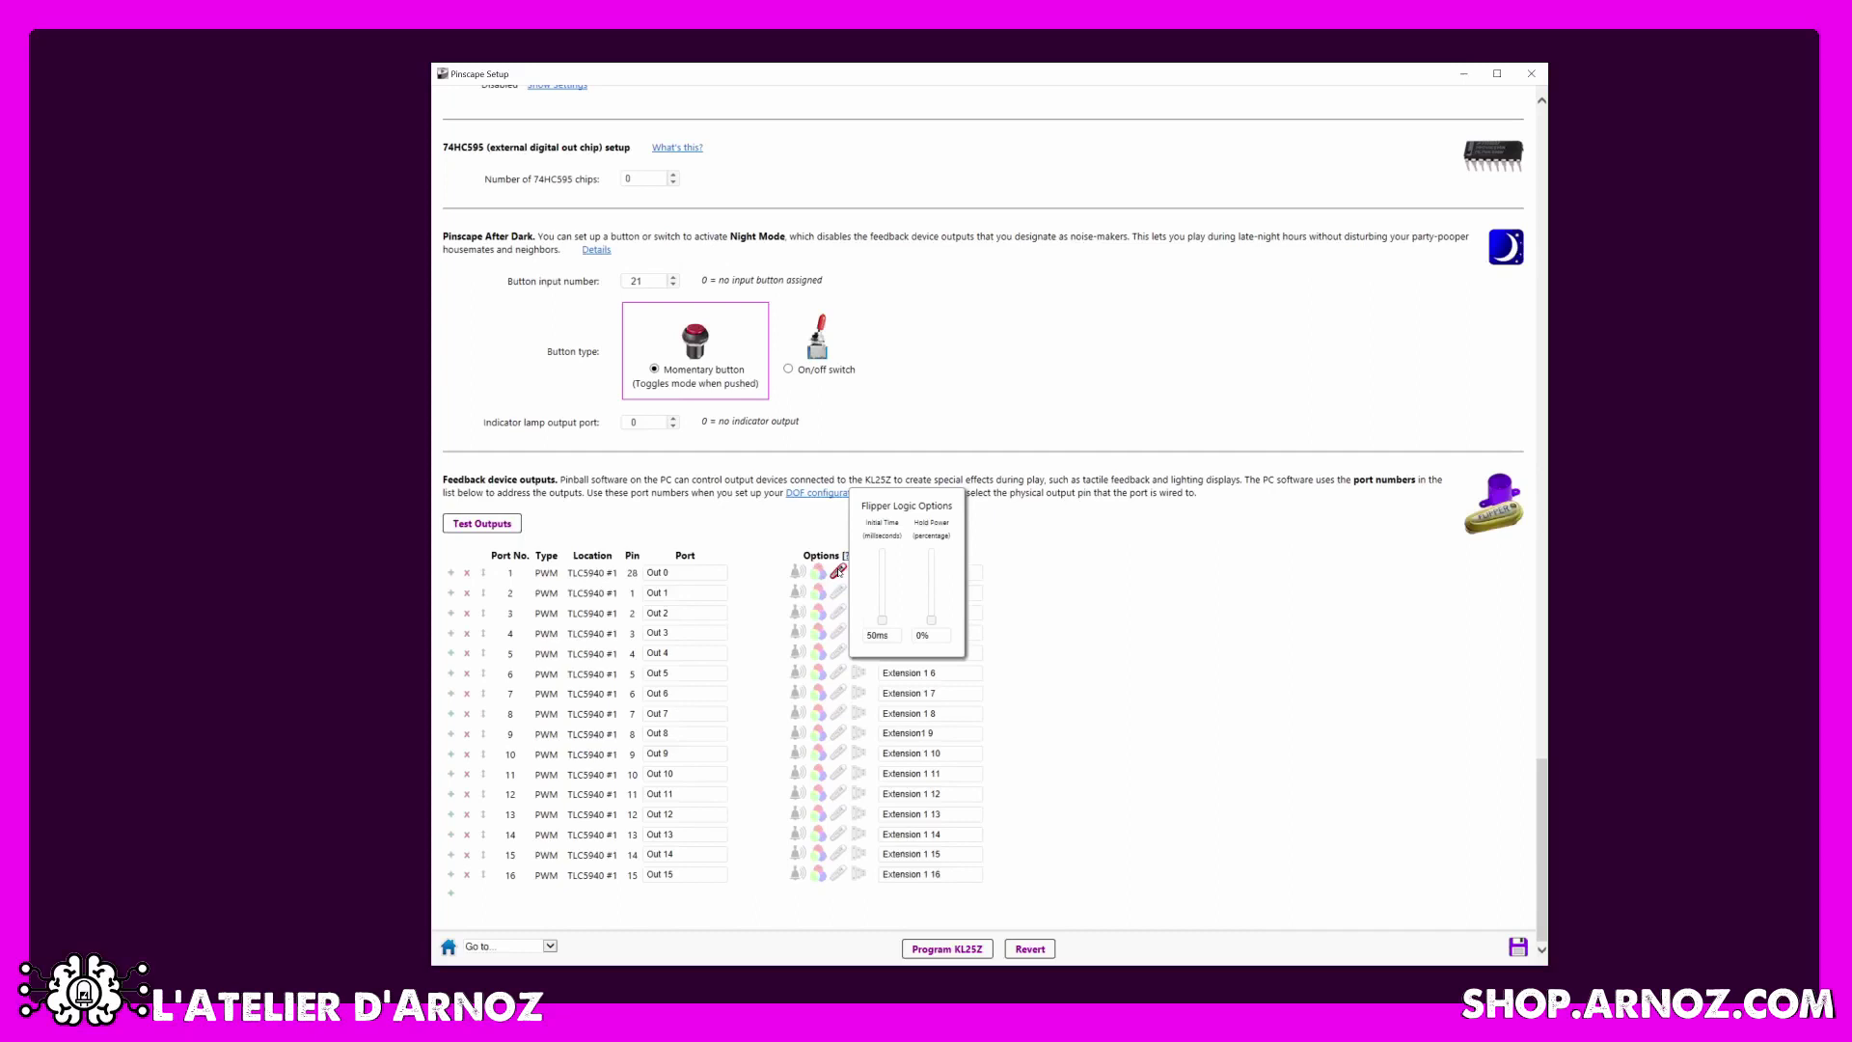
mouse_move(841, 568)
mouse_move(888, 620)
mouse_down()
mouse_move(883, 550)
mouse_move(884, 602)
mouse_up()
drag(936, 623, 938, 584)
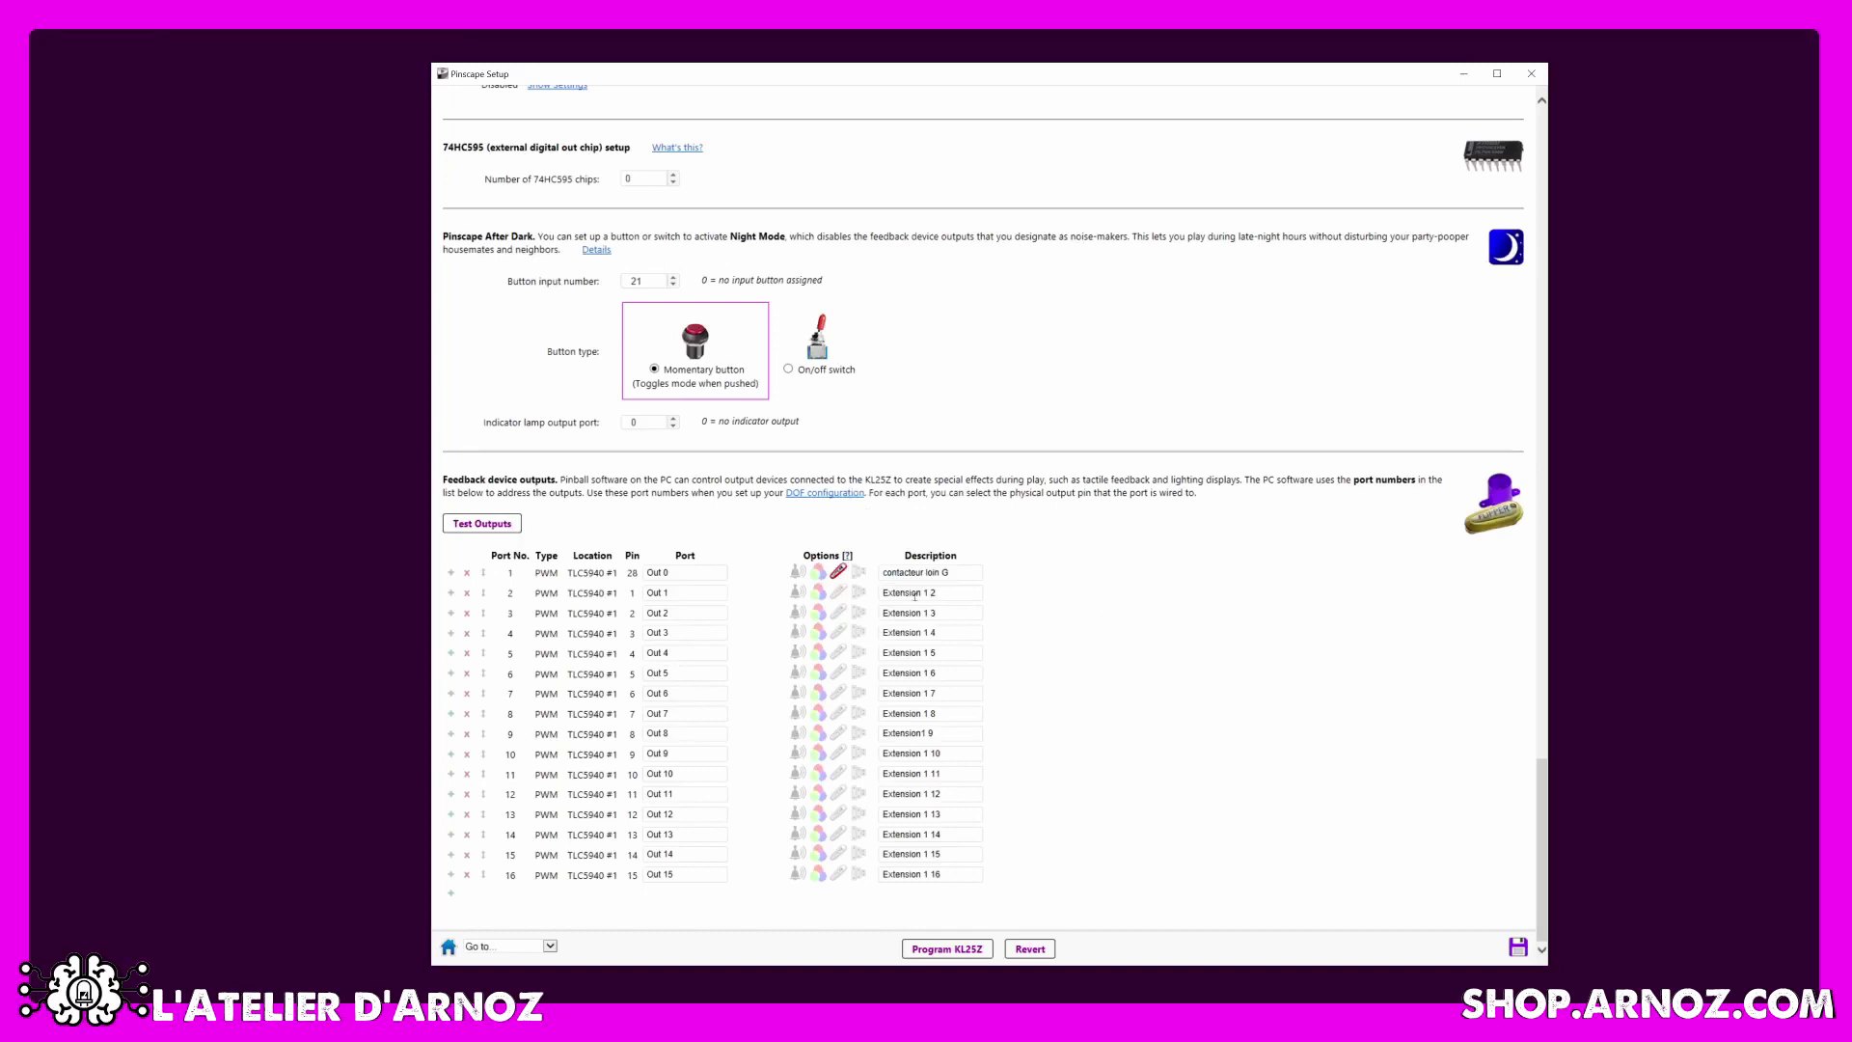
drag(934, 584, 934, 570)
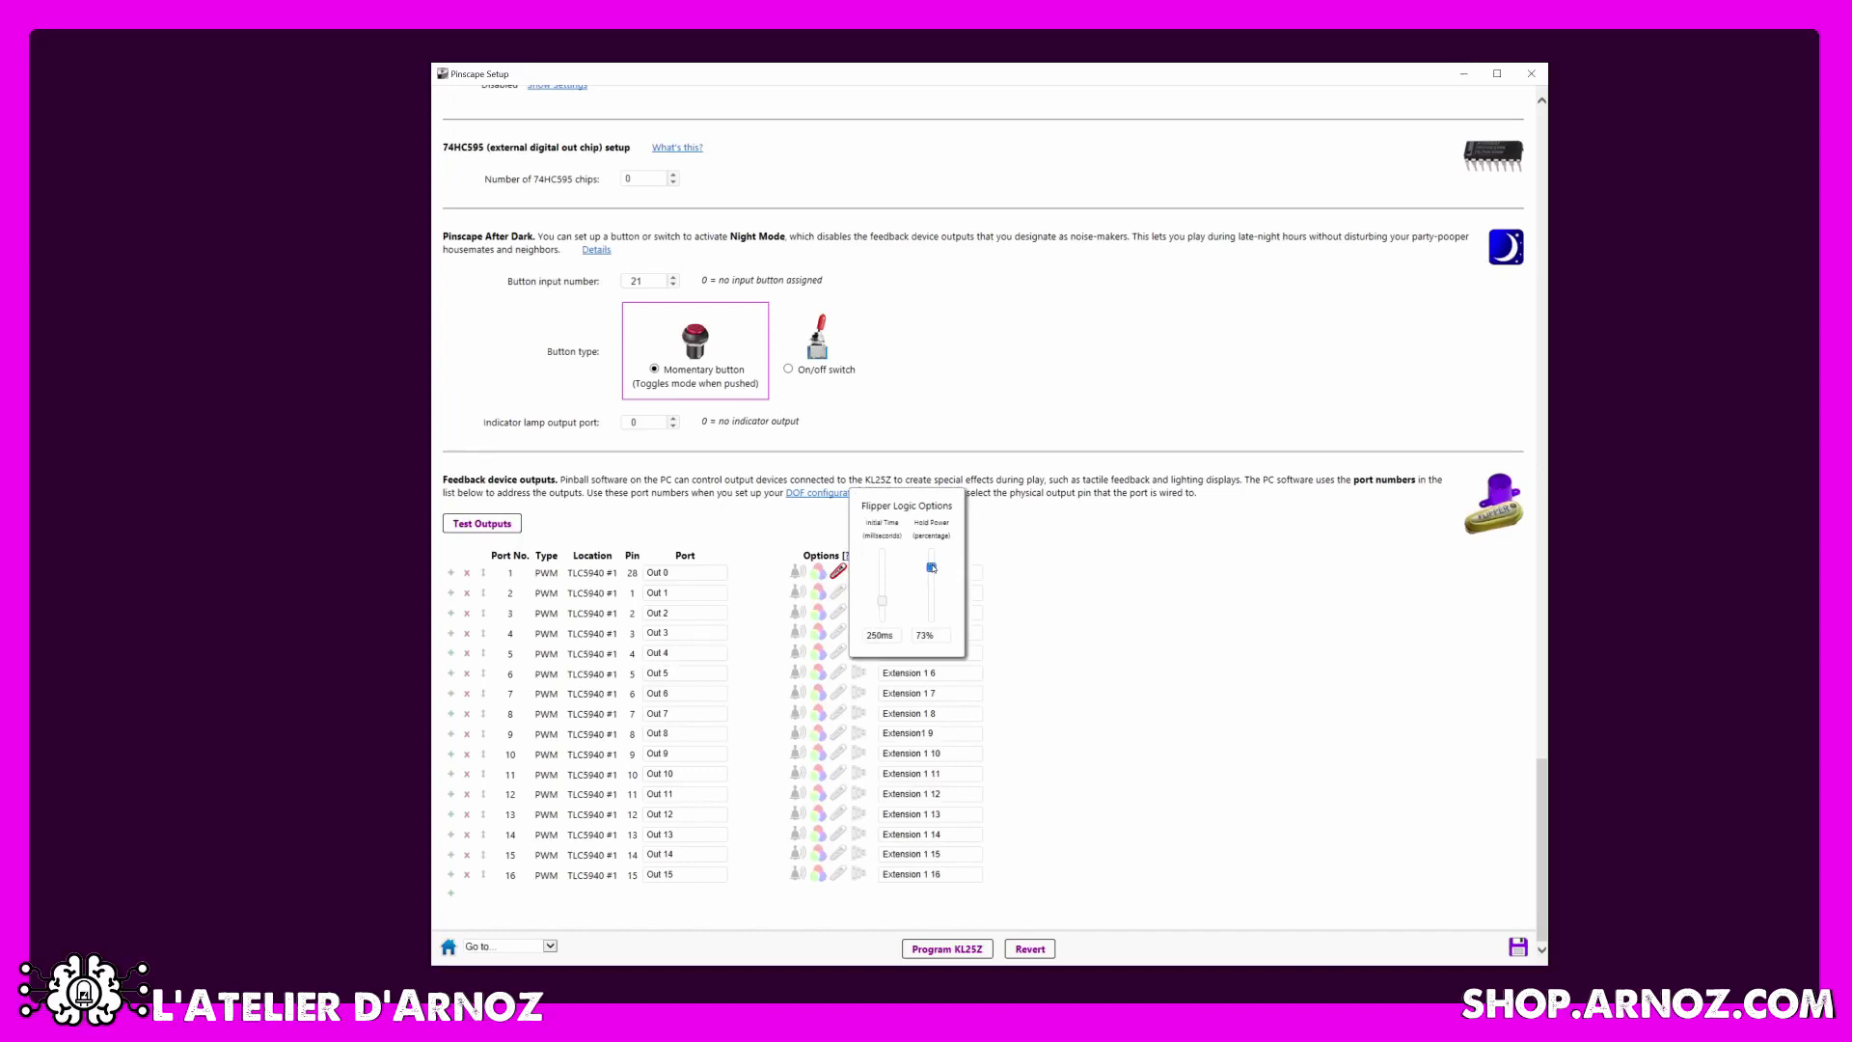
drag(934, 570, 937, 600)
click(1213, 631)
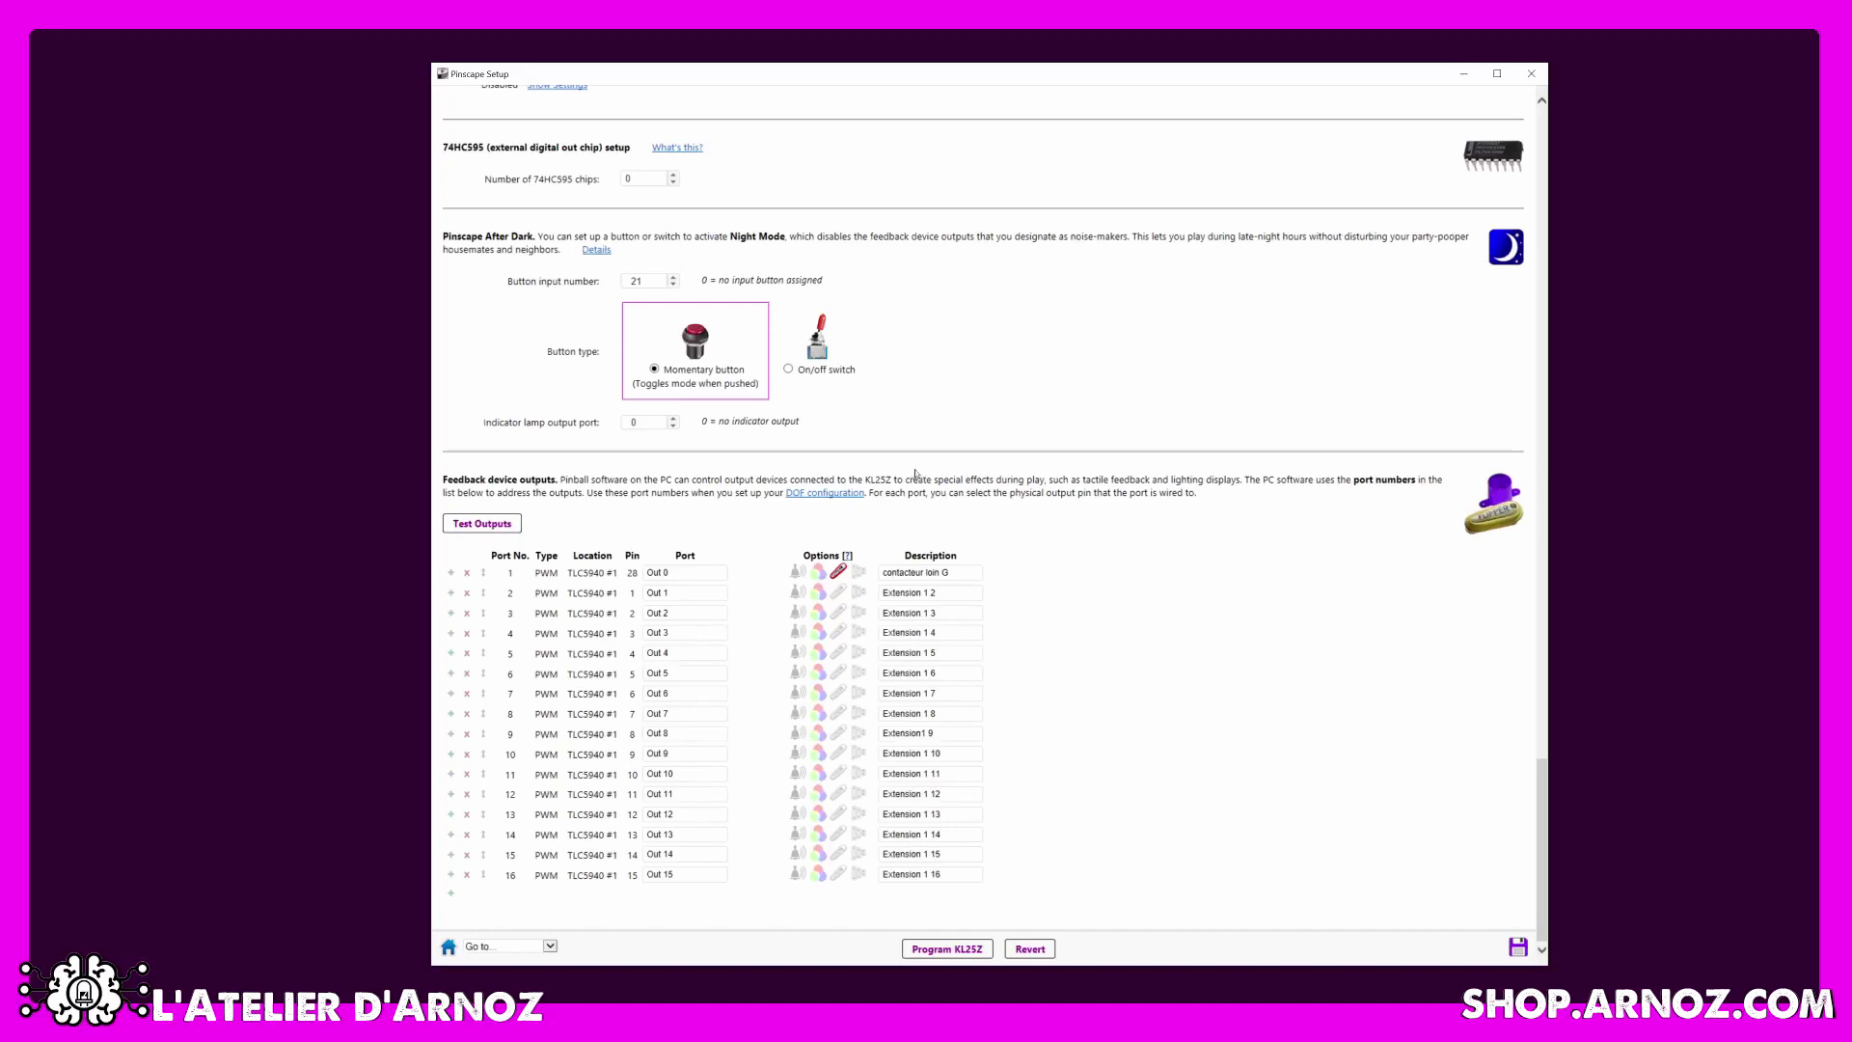
click(838, 572)
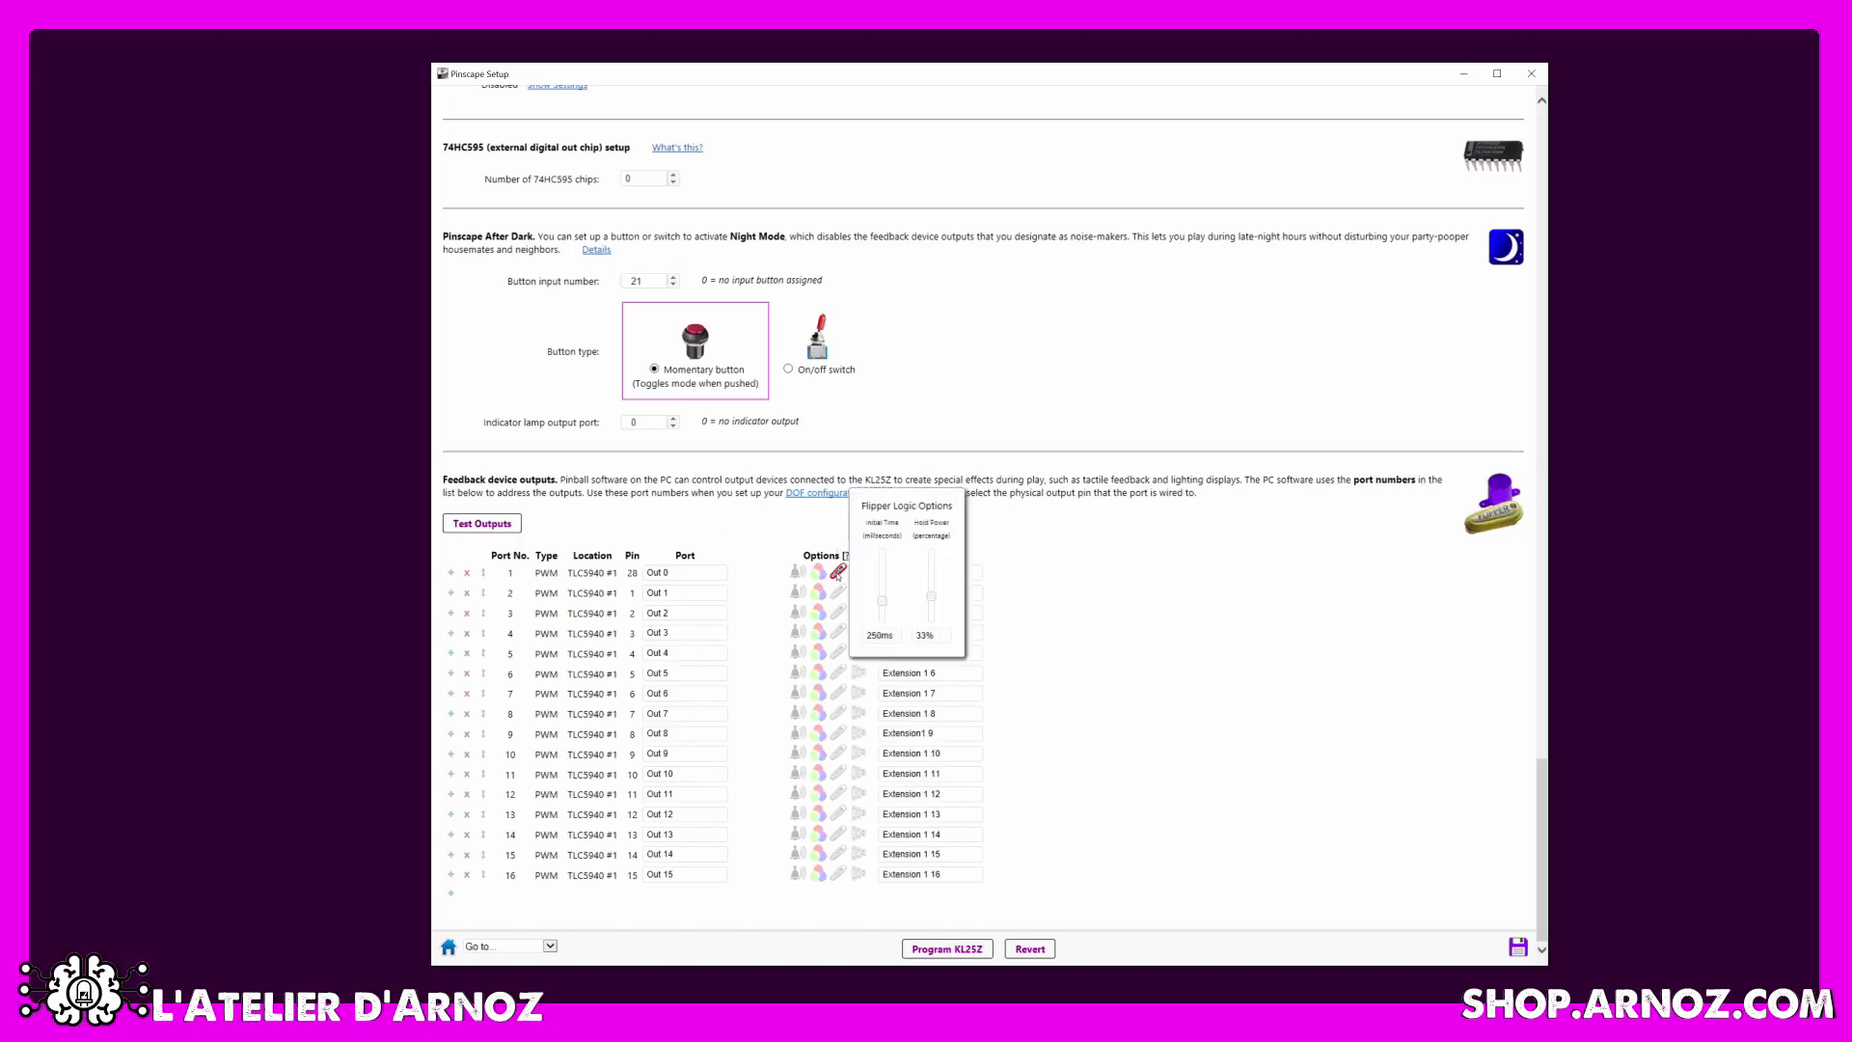
click(839, 574)
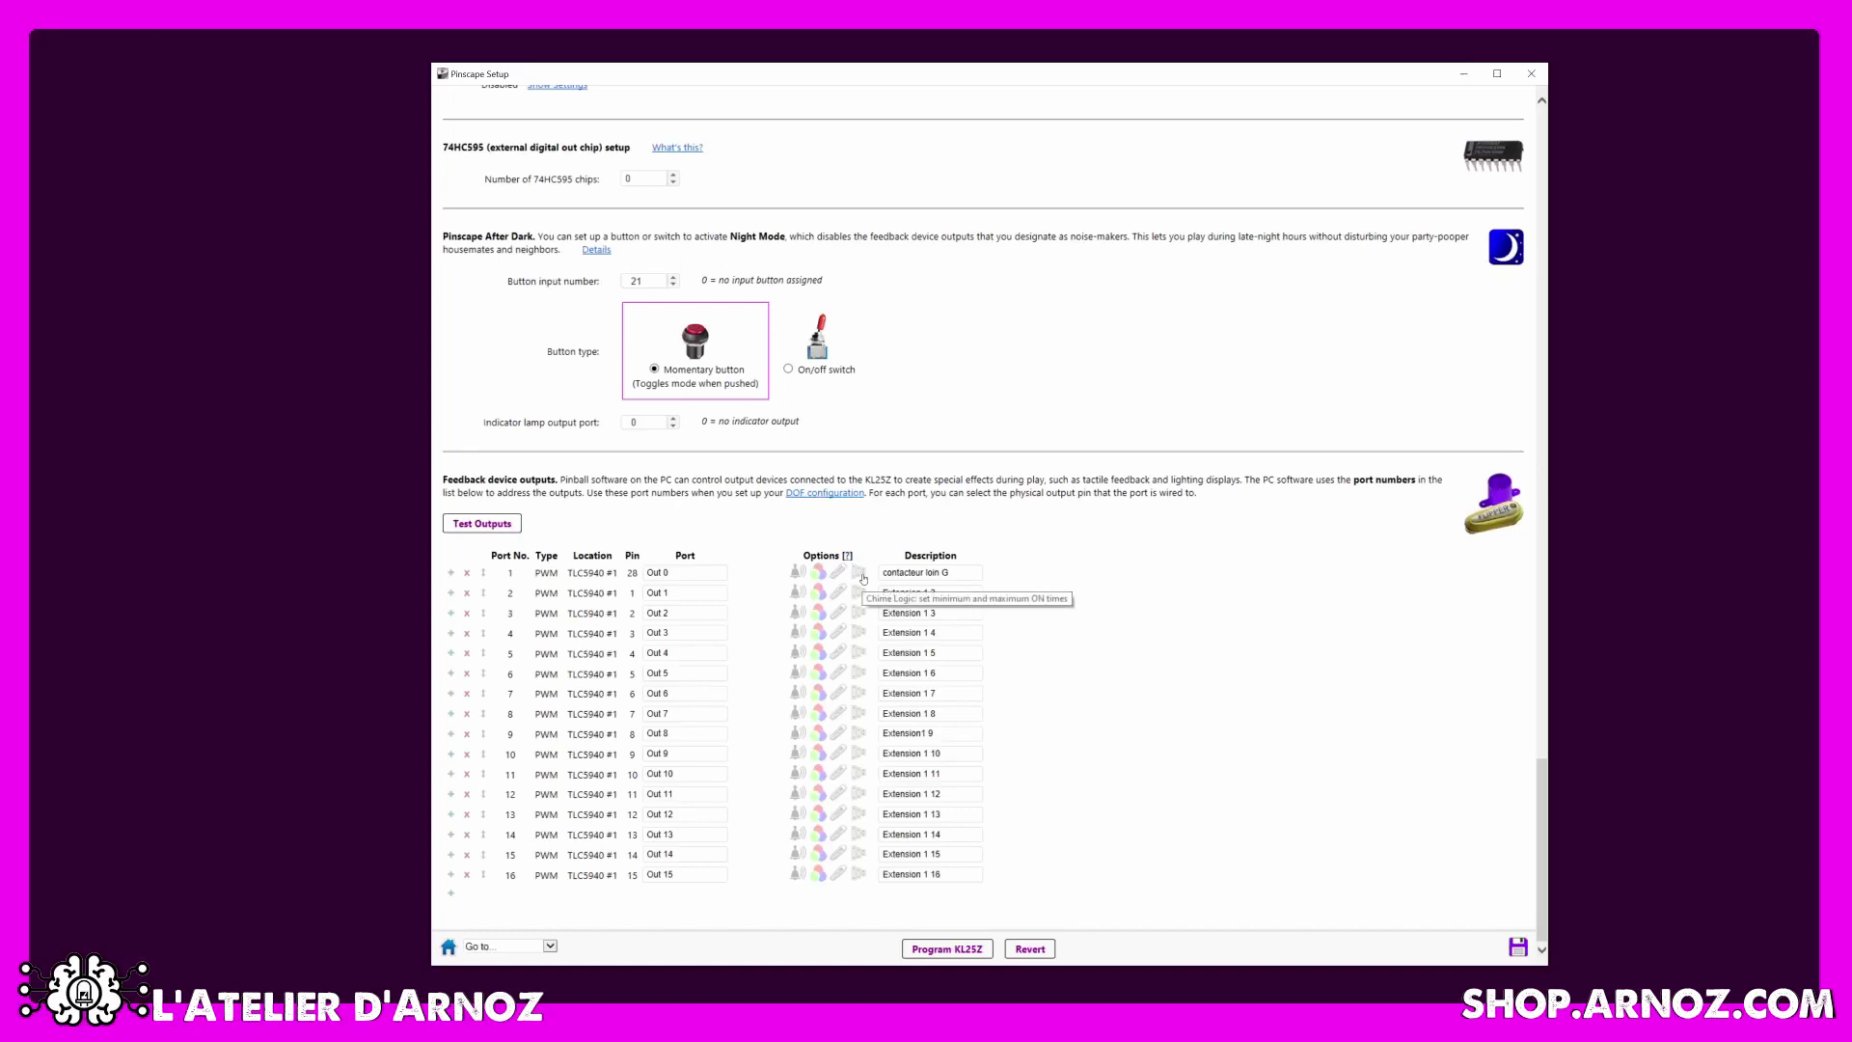
click(859, 573)
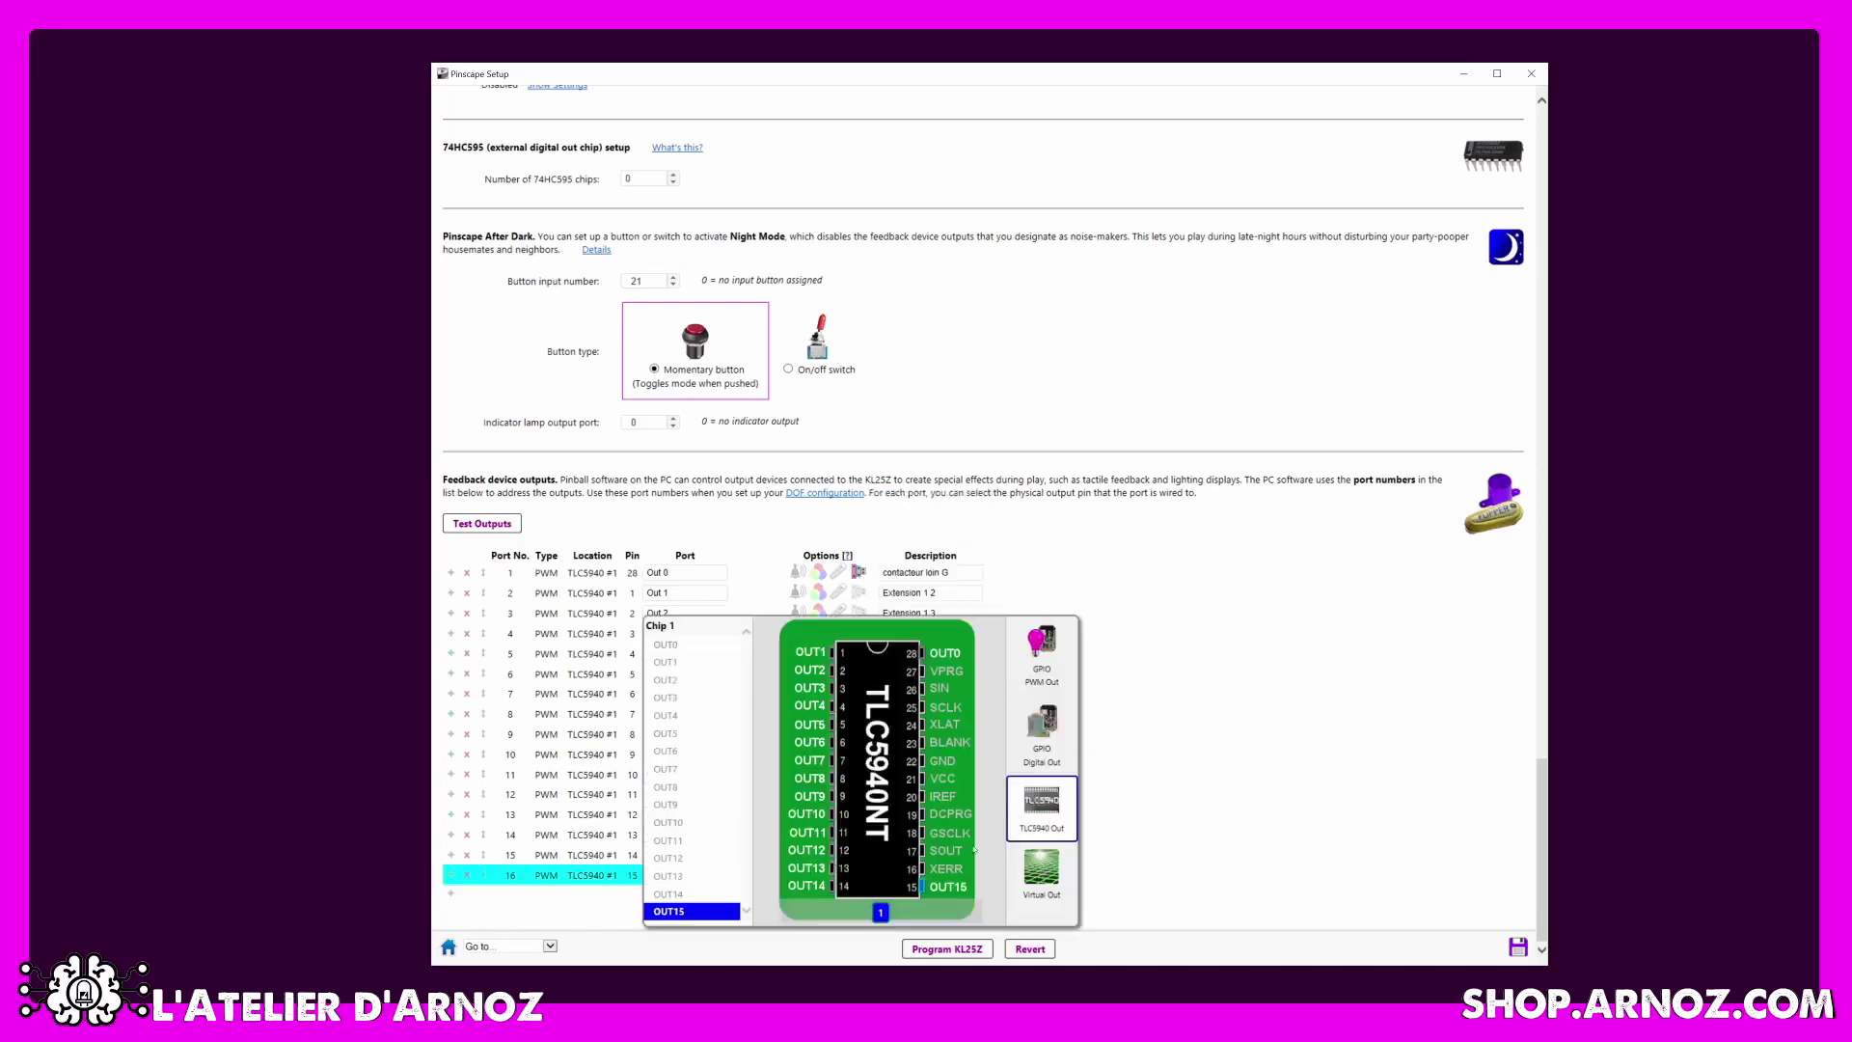
Switch output port 16 to a GPIO digital output on pin PTB1.
click(1042, 733)
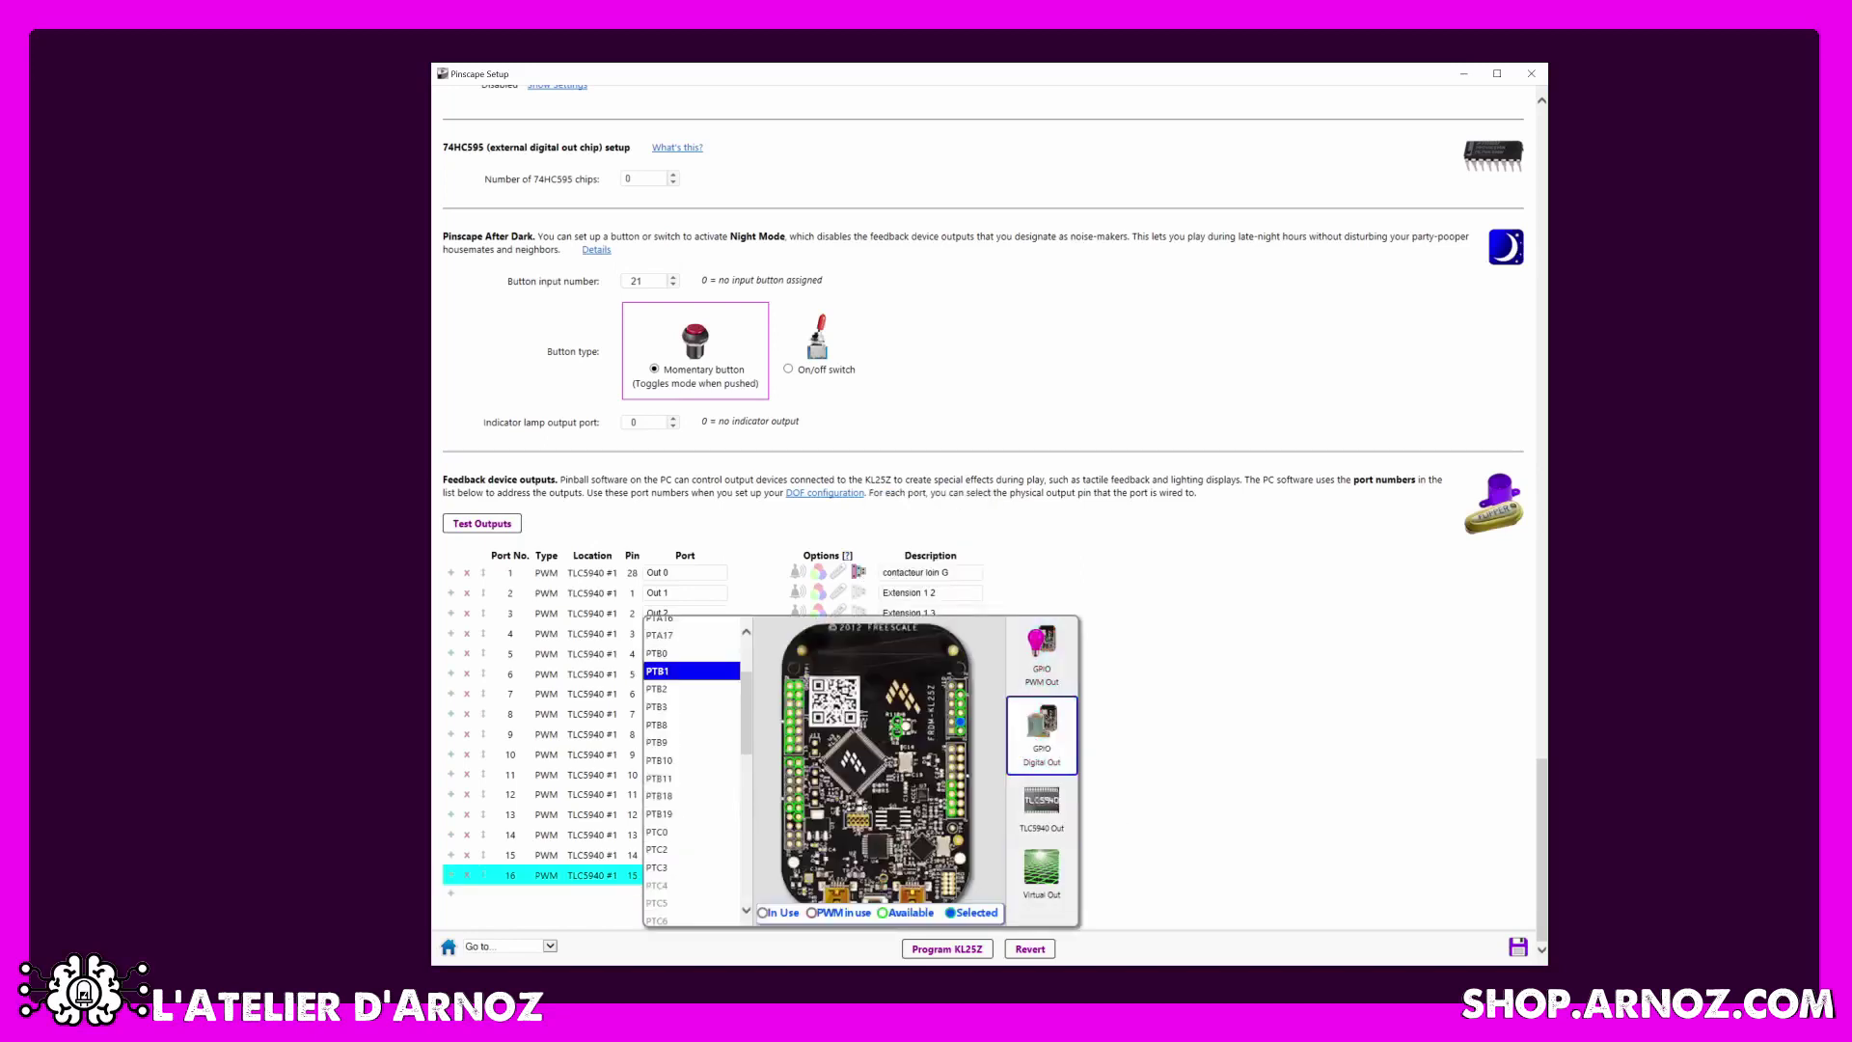
click(987, 716)
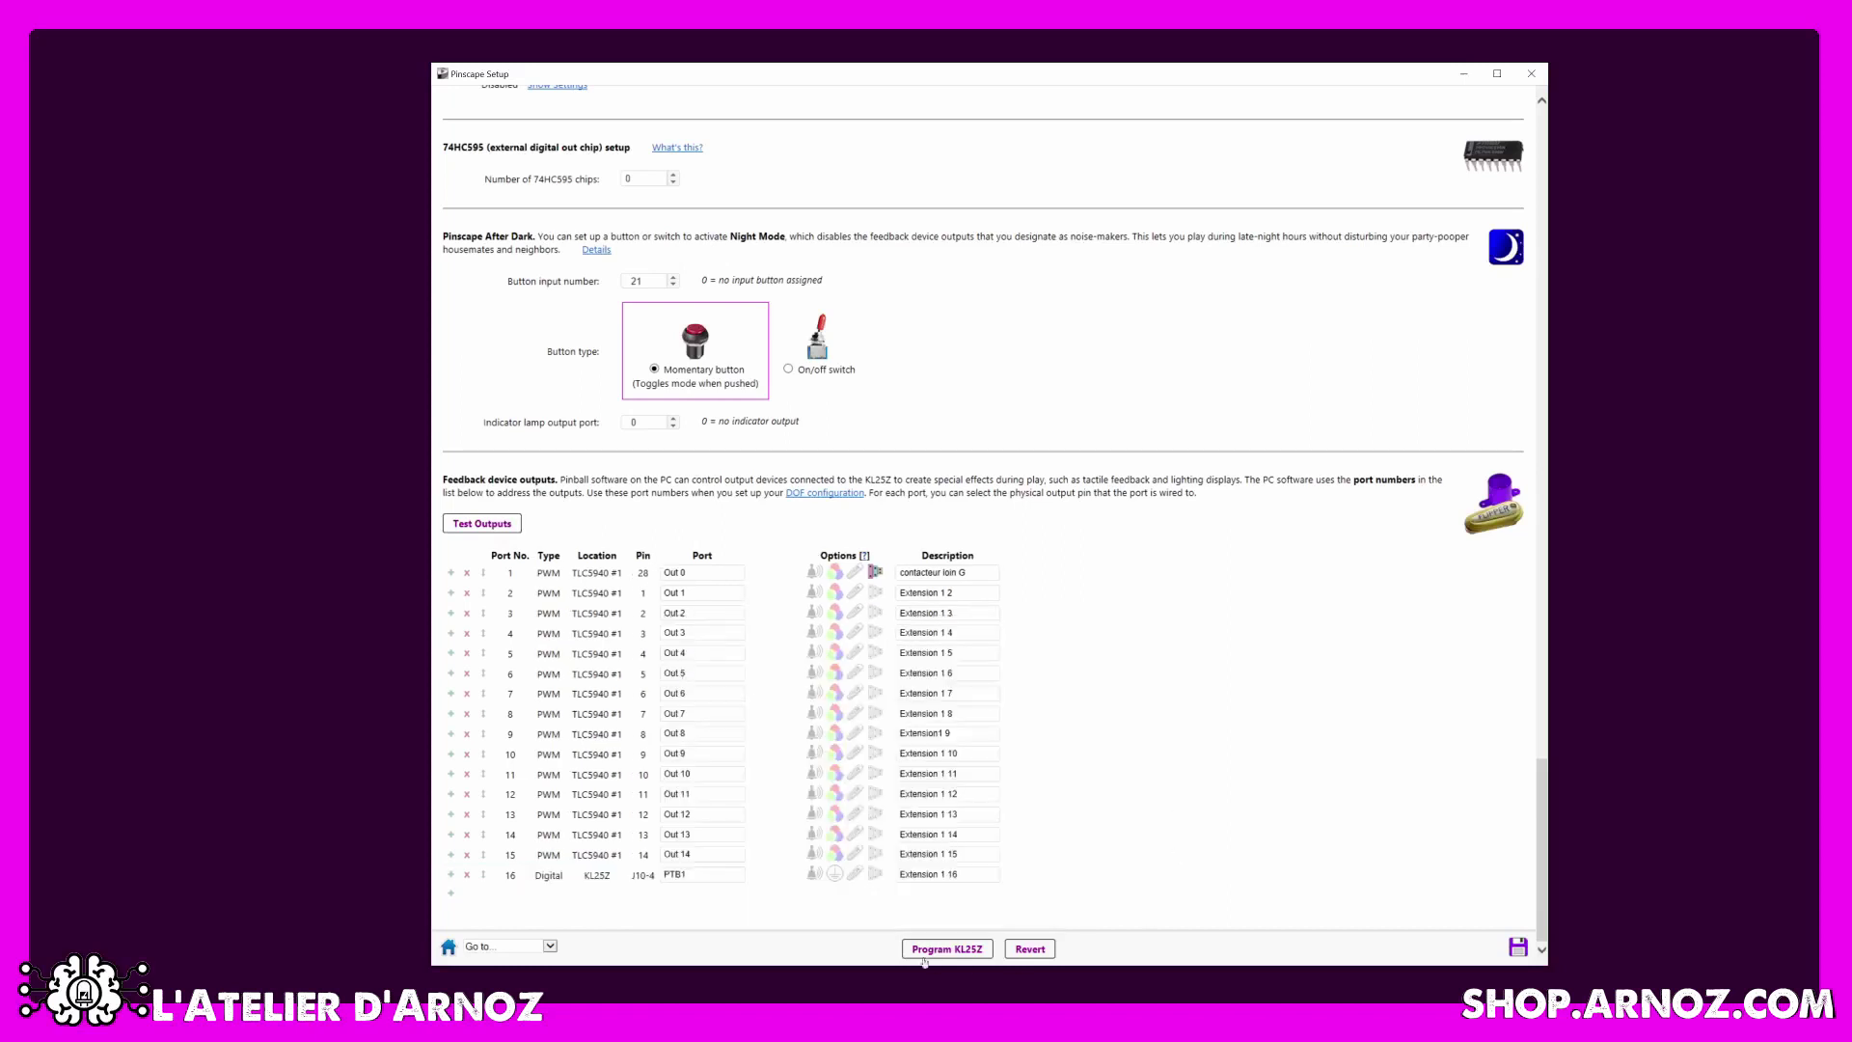
Try Flipper Logic with a longer initial time on output port 16, followed by Chime Logic.
click(855, 873)
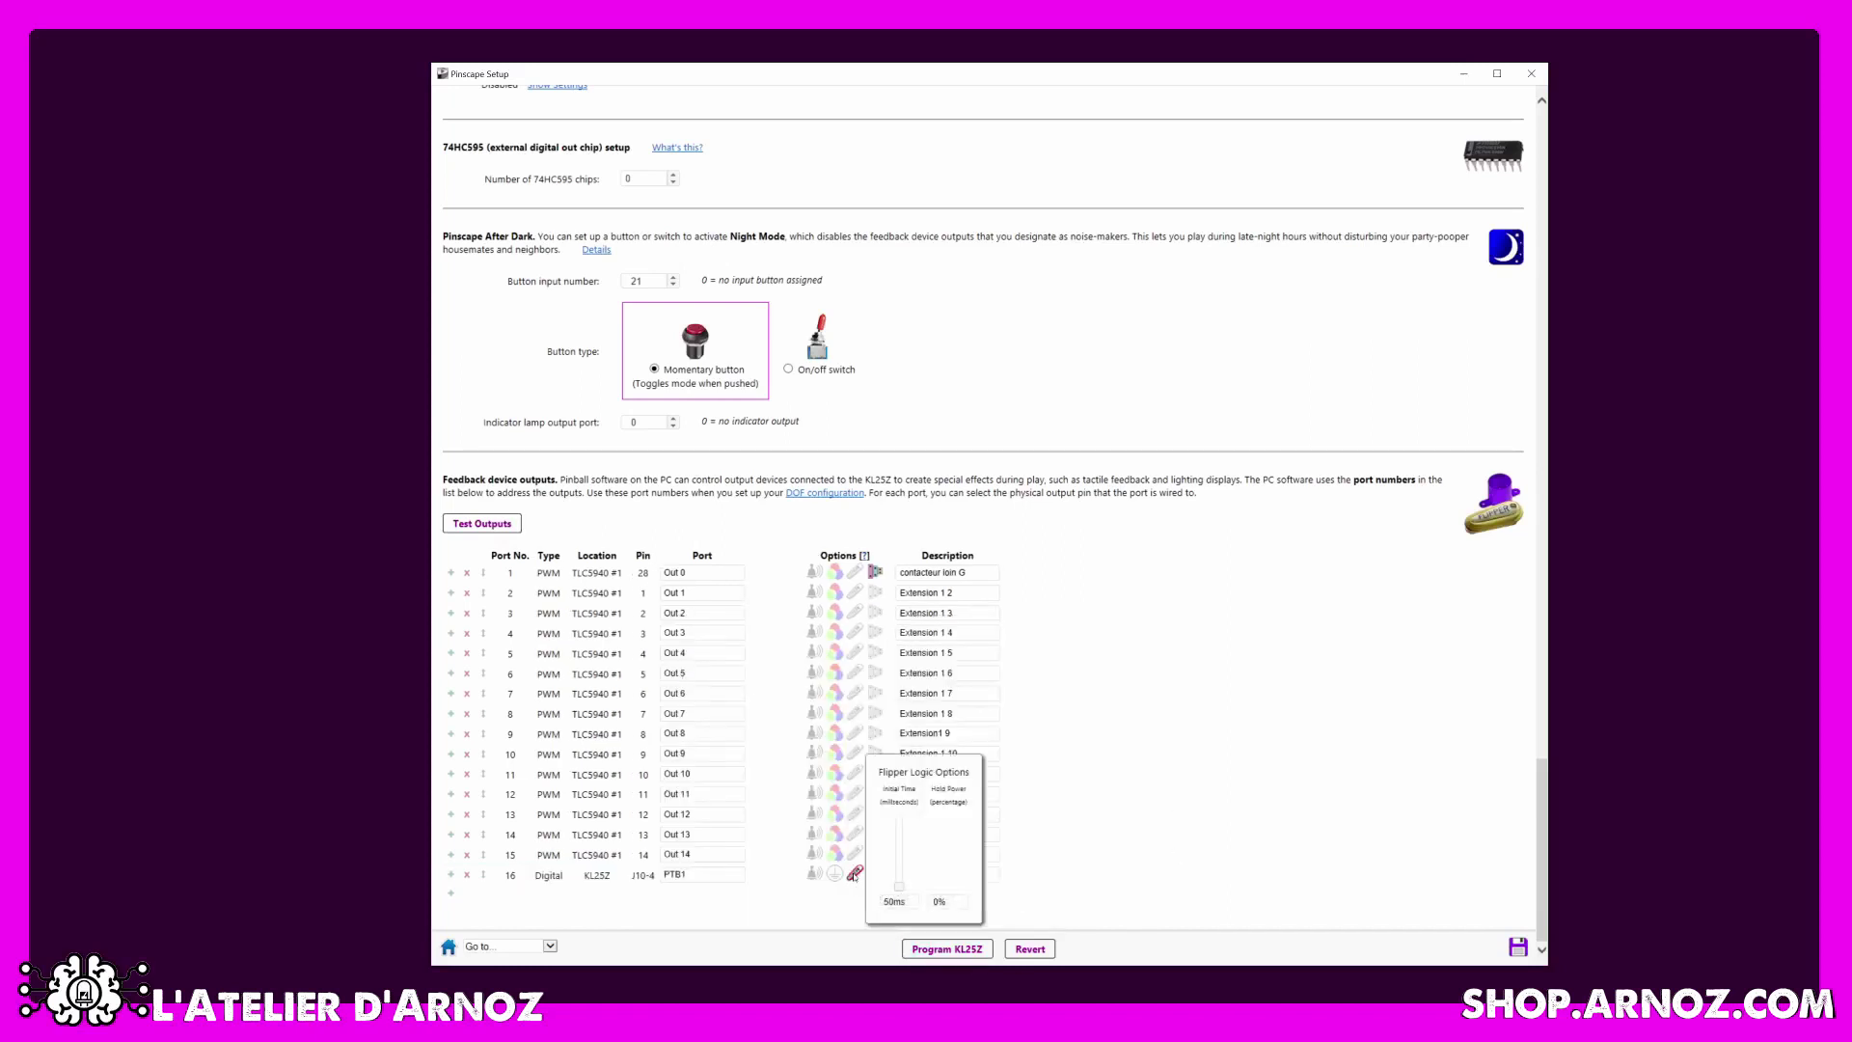
drag(898, 898, 920, 855)
click(1111, 852)
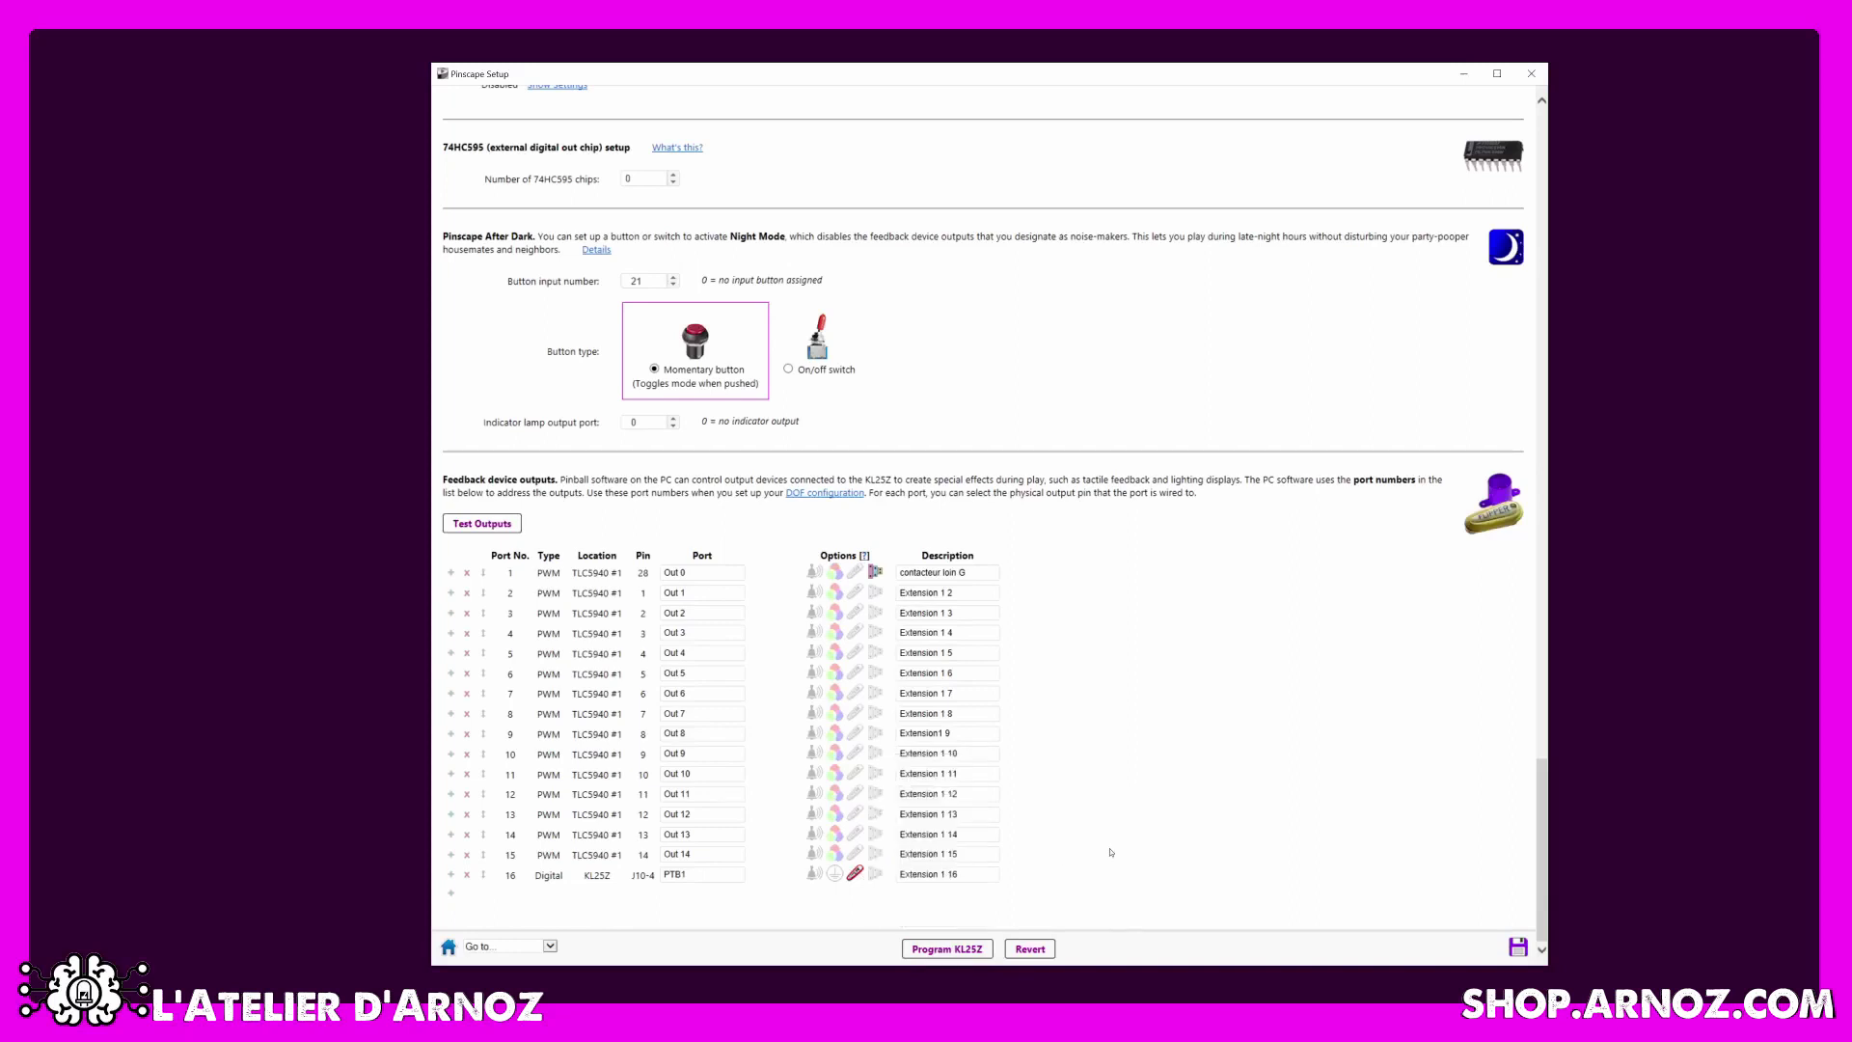
click(877, 876)
click(876, 876)
Try different minimum and maximum ON times for Chime Logic on output port 1.
mouse_move(876, 571)
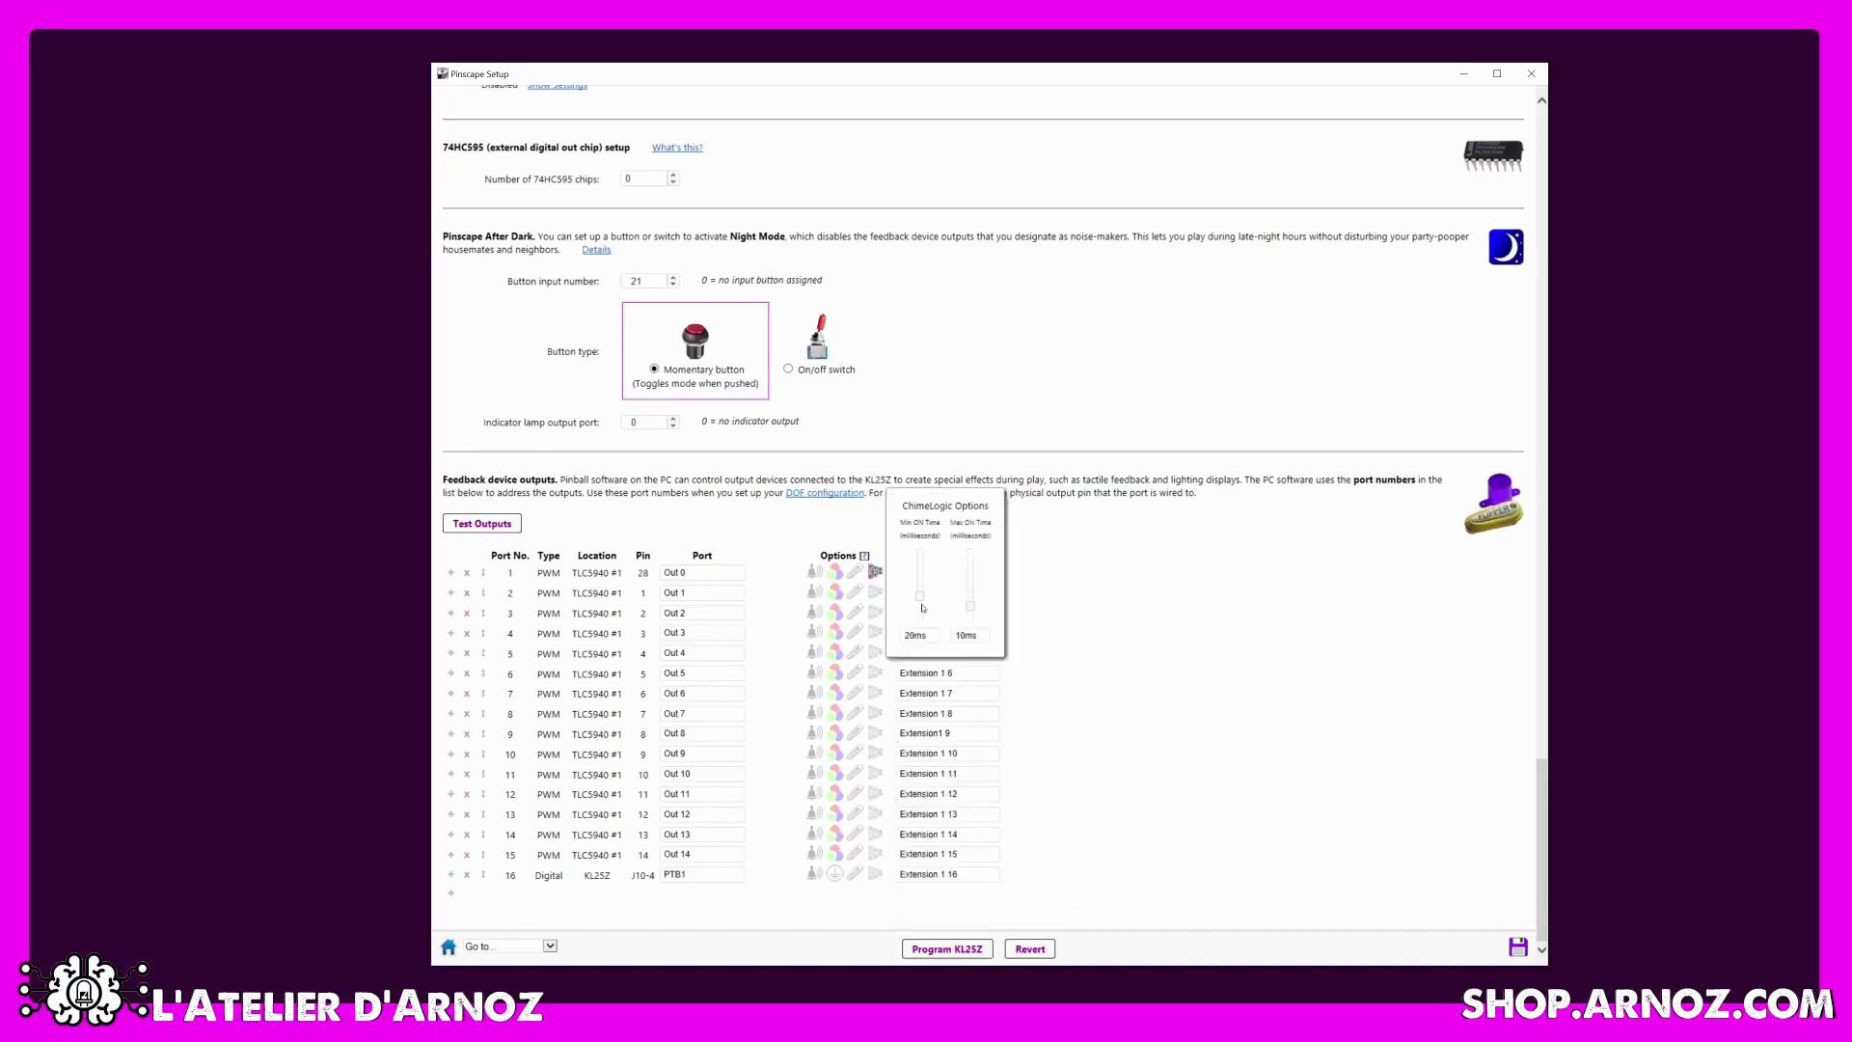
drag(919, 604, 920, 582)
drag(920, 581, 970, 562)
click(877, 573)
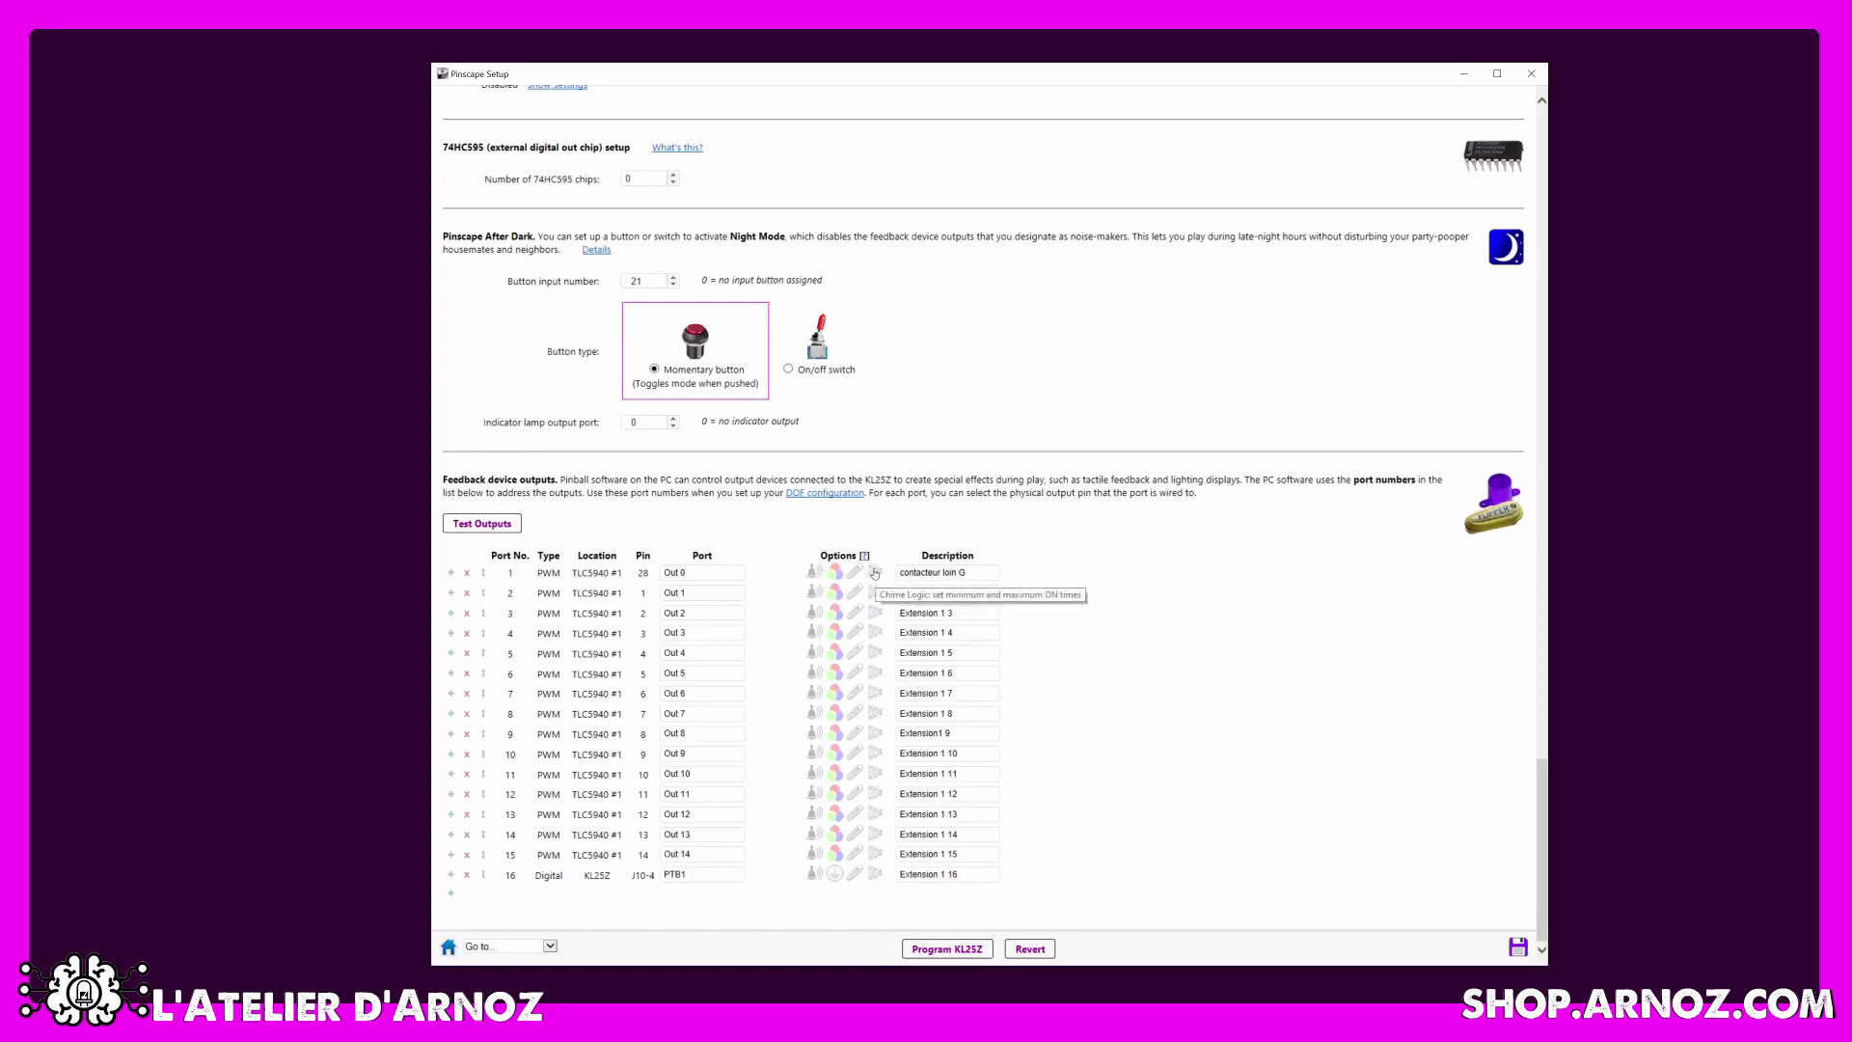
Set the number of TLC5940 chips to 2.
click(834, 874)
scroll(704, 887, up, 15)
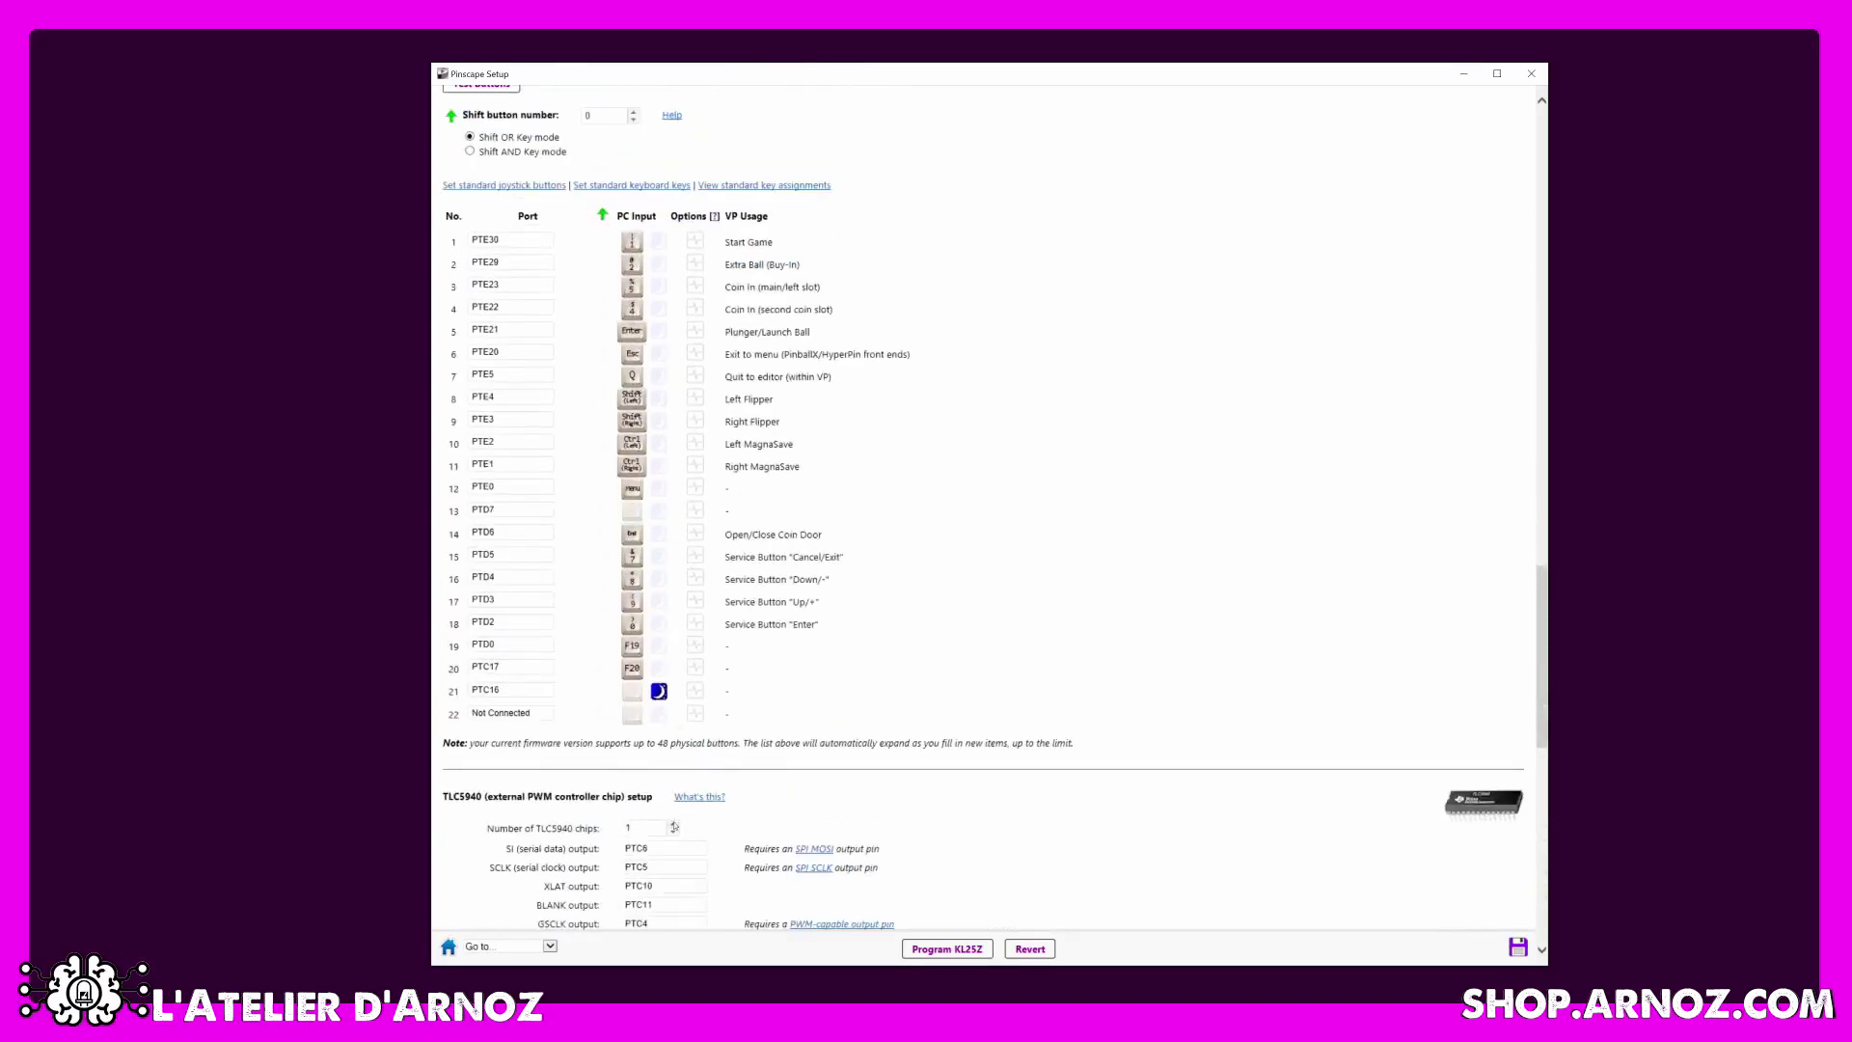
scroll(1091, 729, down, 12)
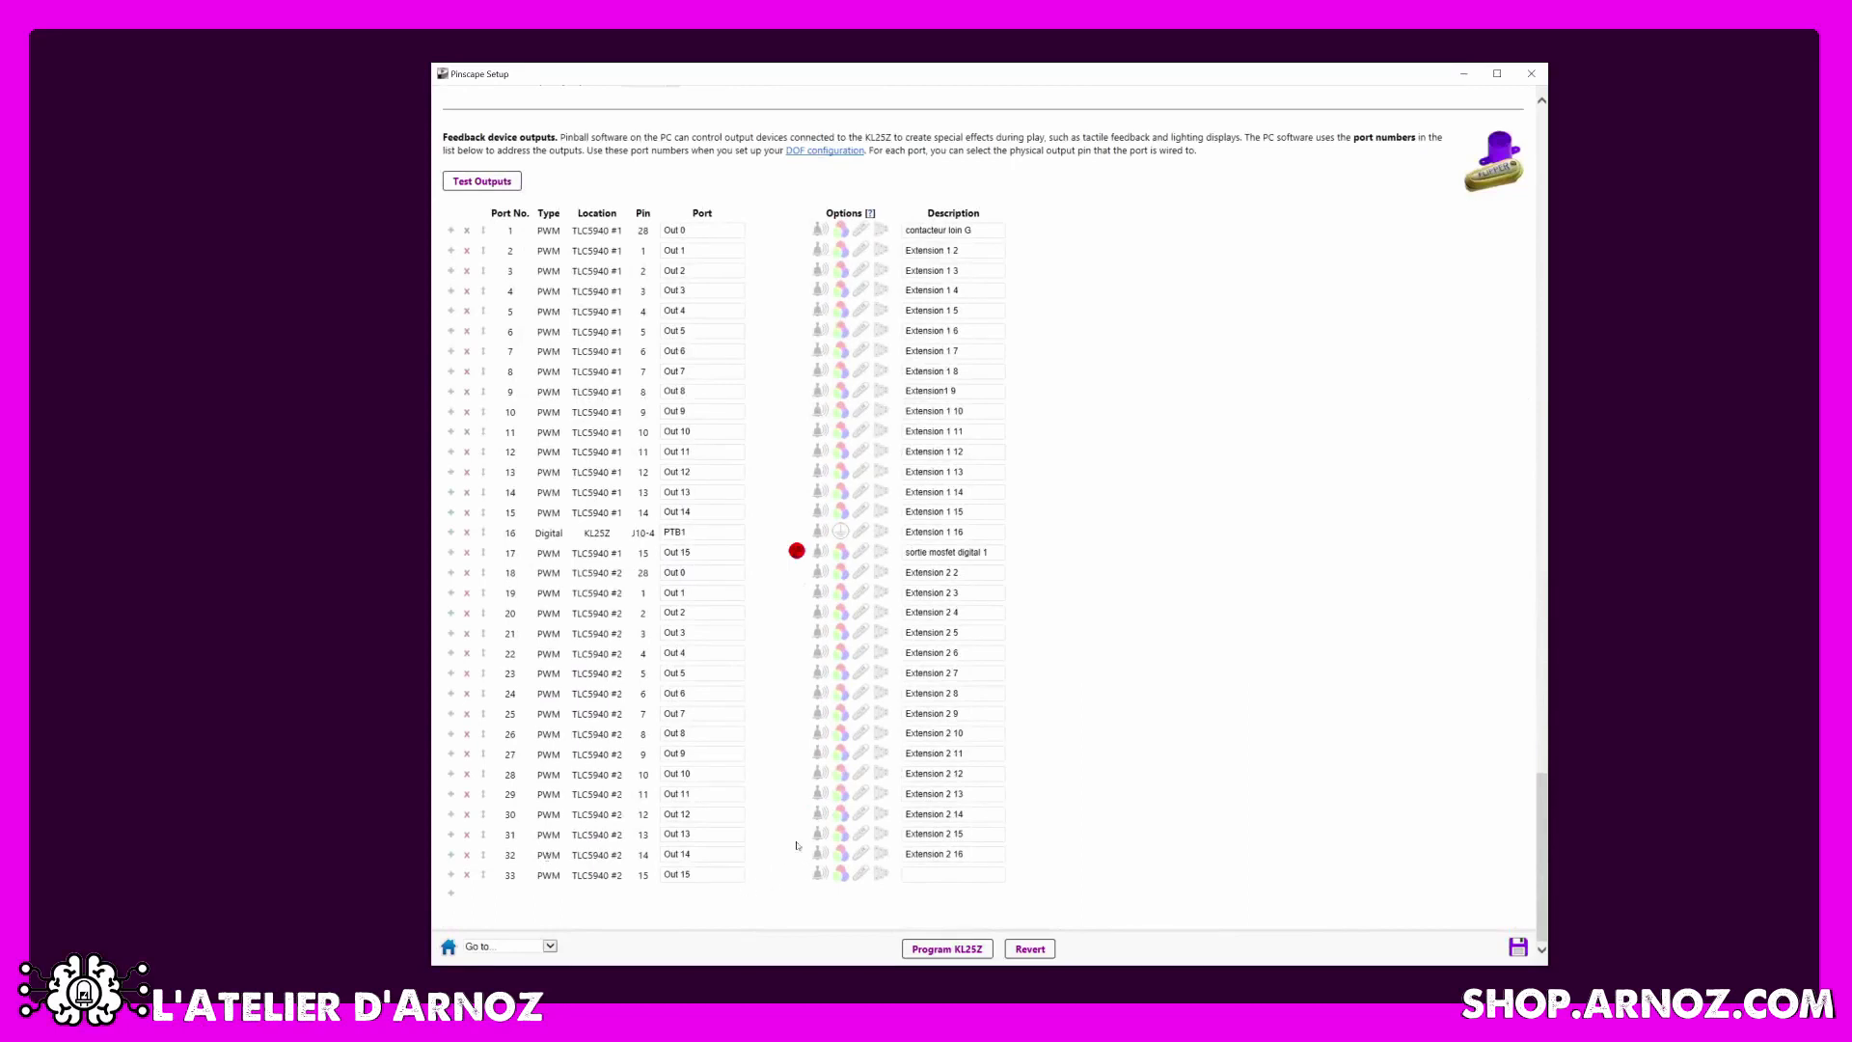
Move digital output port 16 to the end of the list as port 33 and make it a virtual ZB Launch Port.
drag(483, 534, 484, 907)
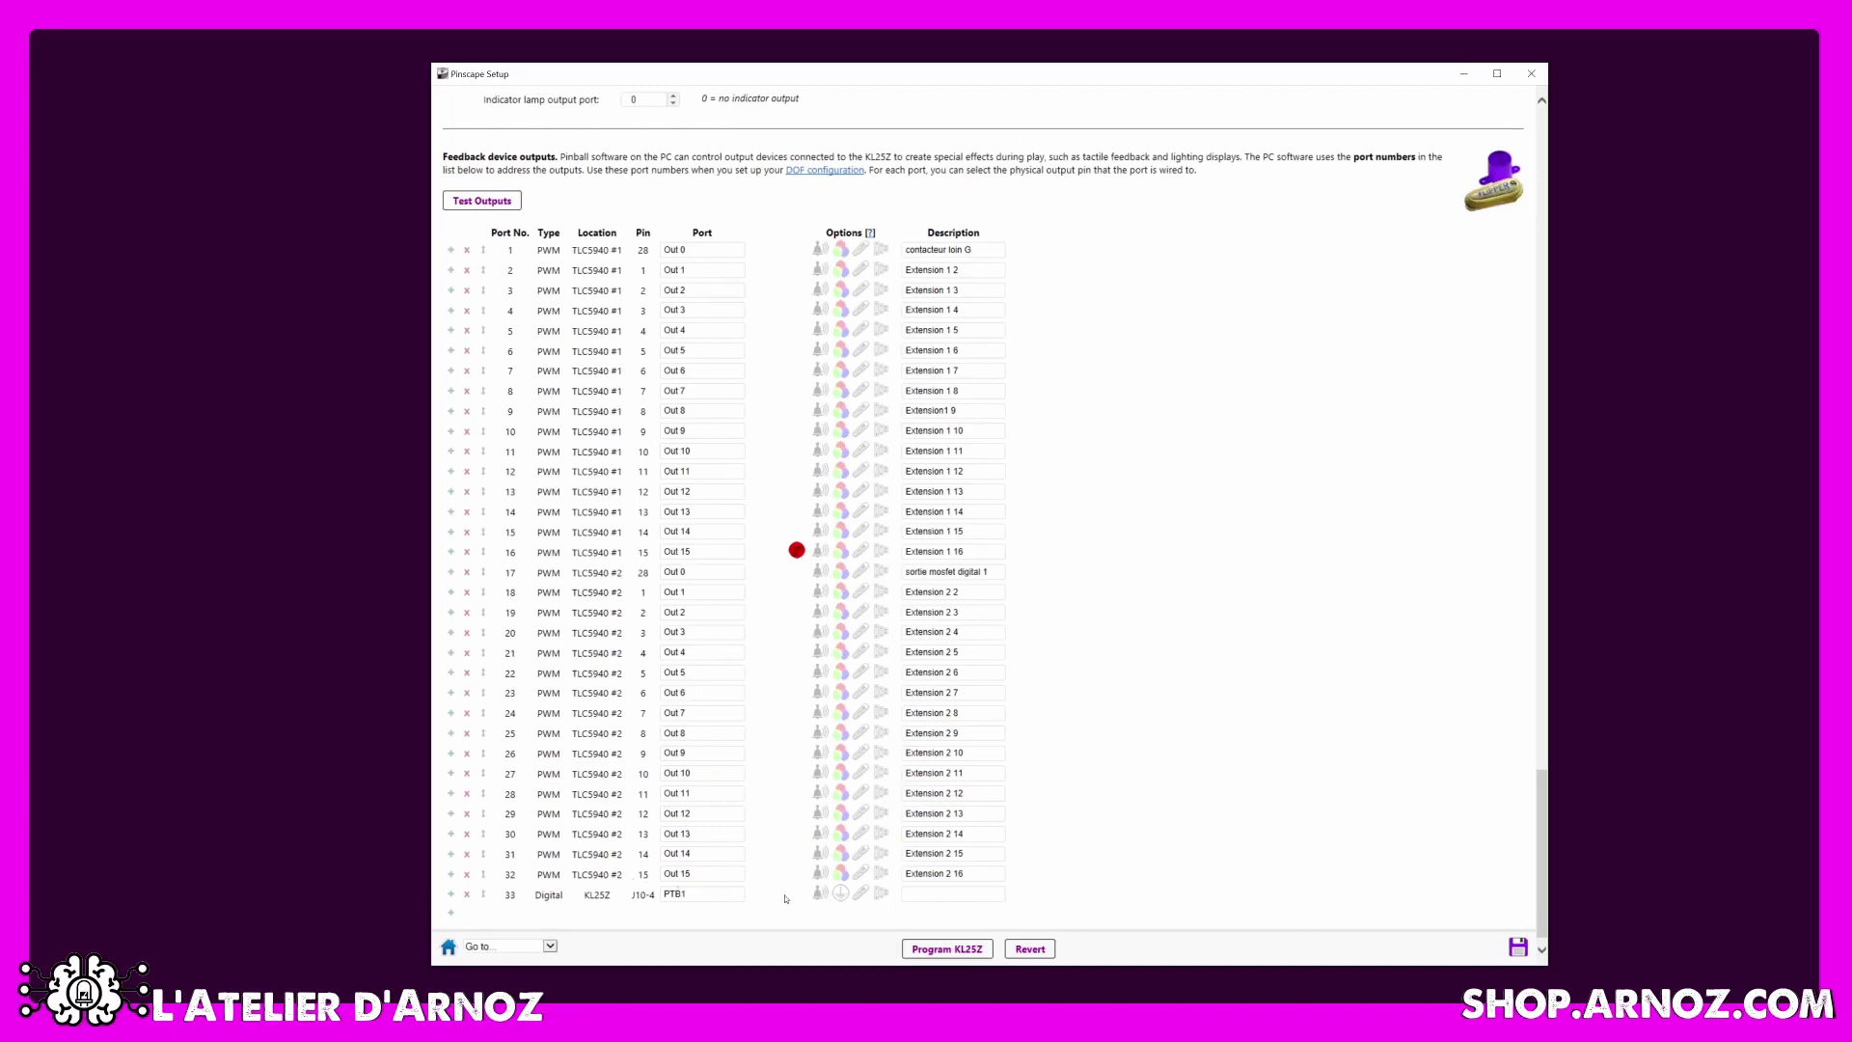
click(714, 896)
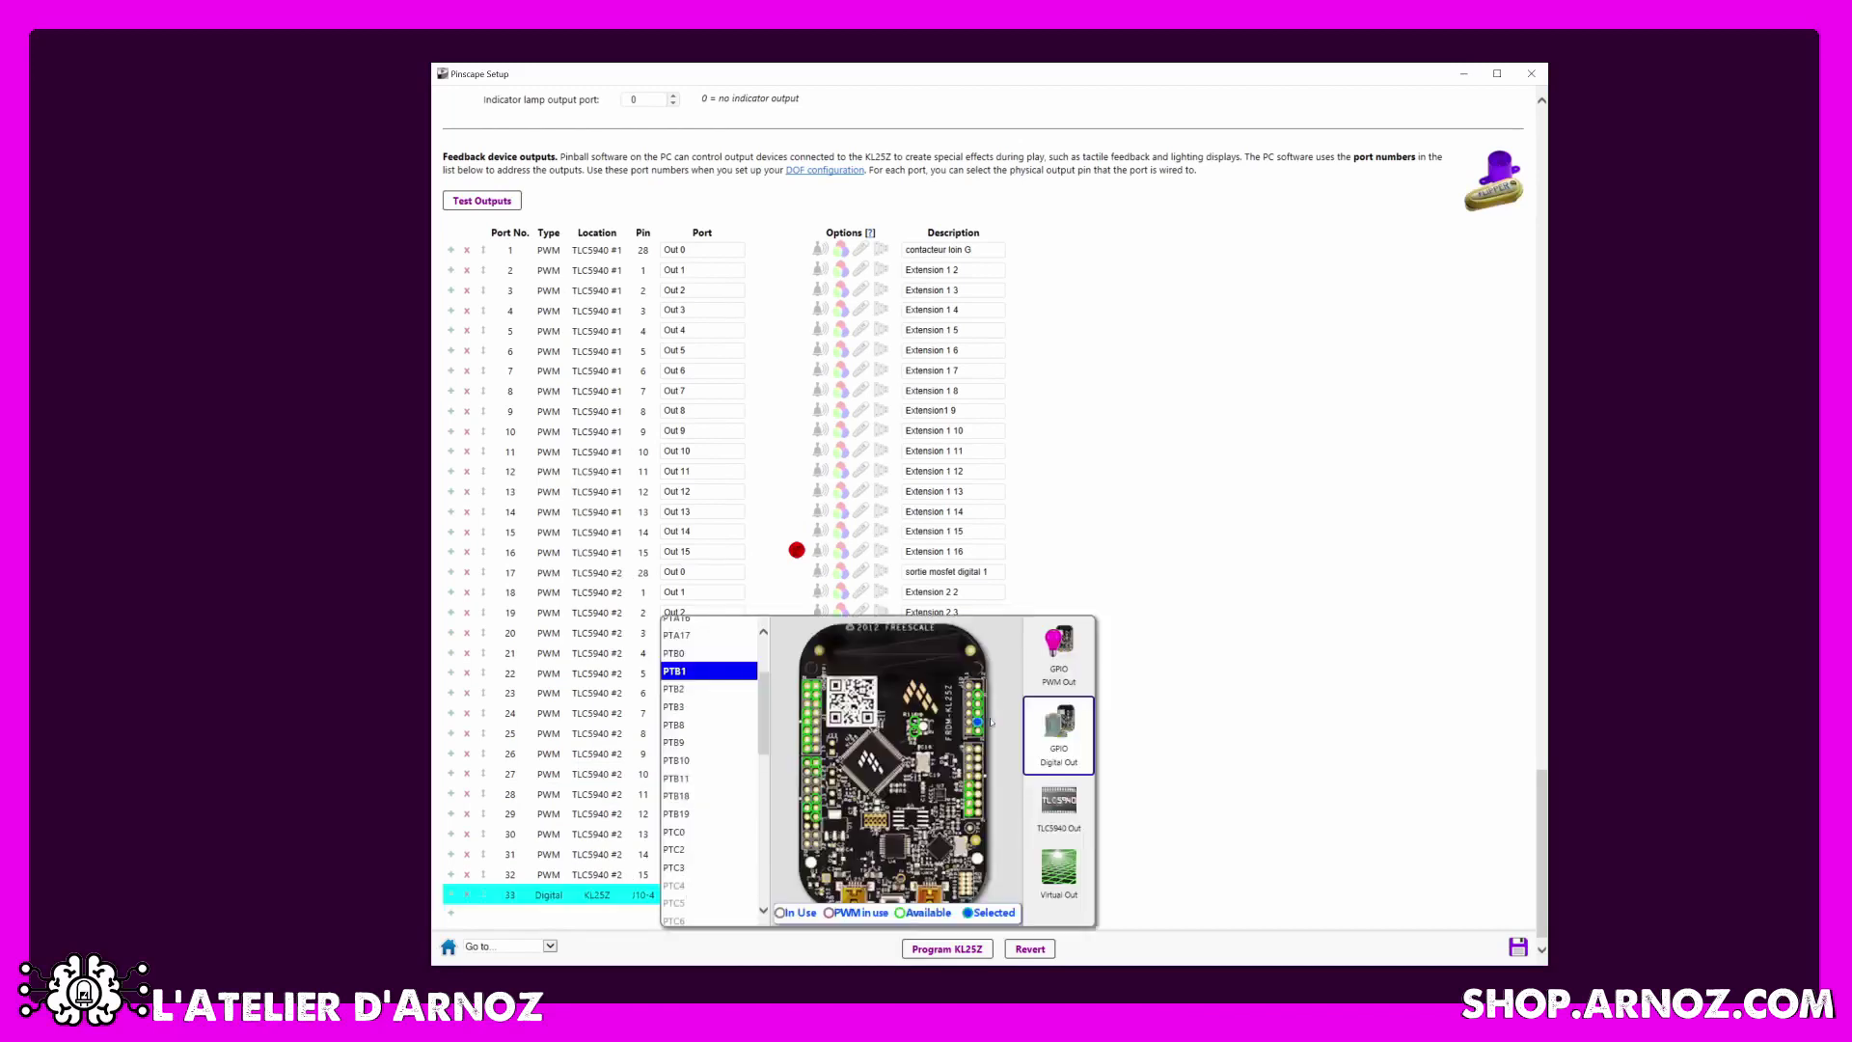
click(1054, 866)
click(880, 774)
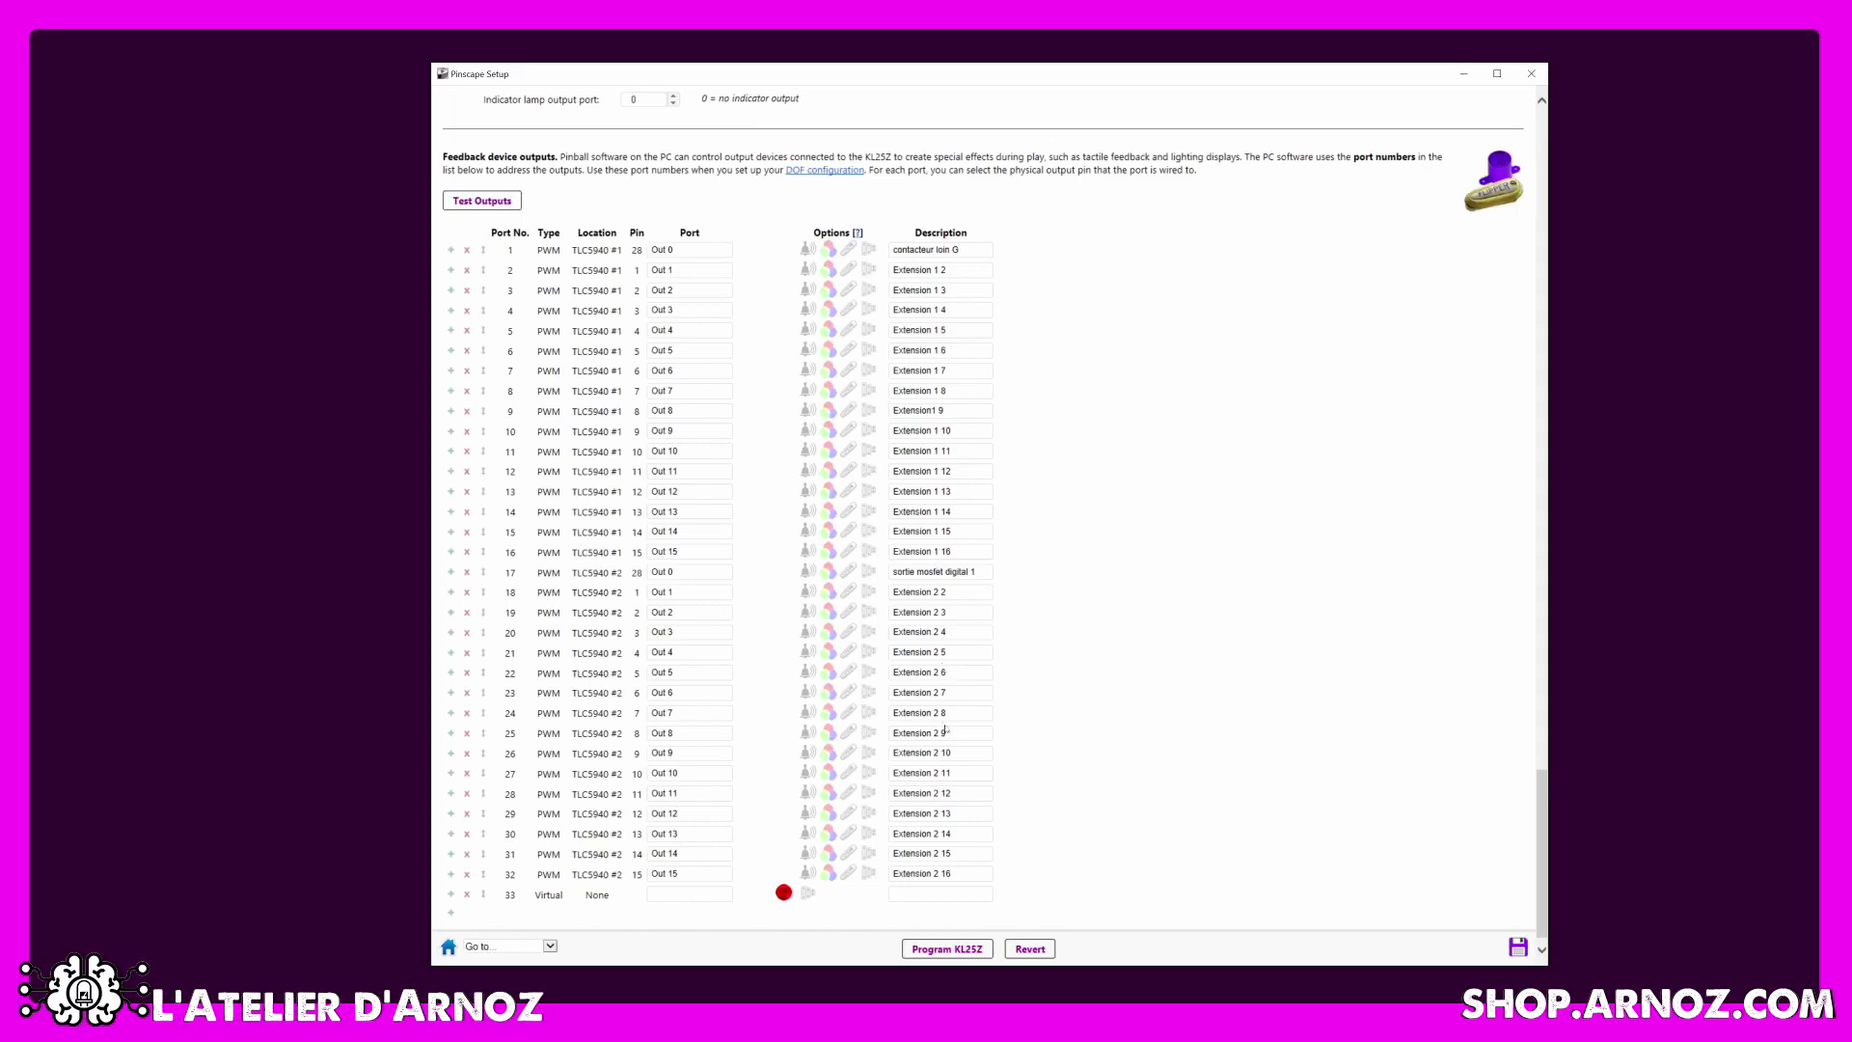
Review the feedback outputs, TLC5940 chip setup, button inputs and general settings across the whole configuration page.
scroll(843, 543, down, 1)
scroll(843, 543, up, 20)
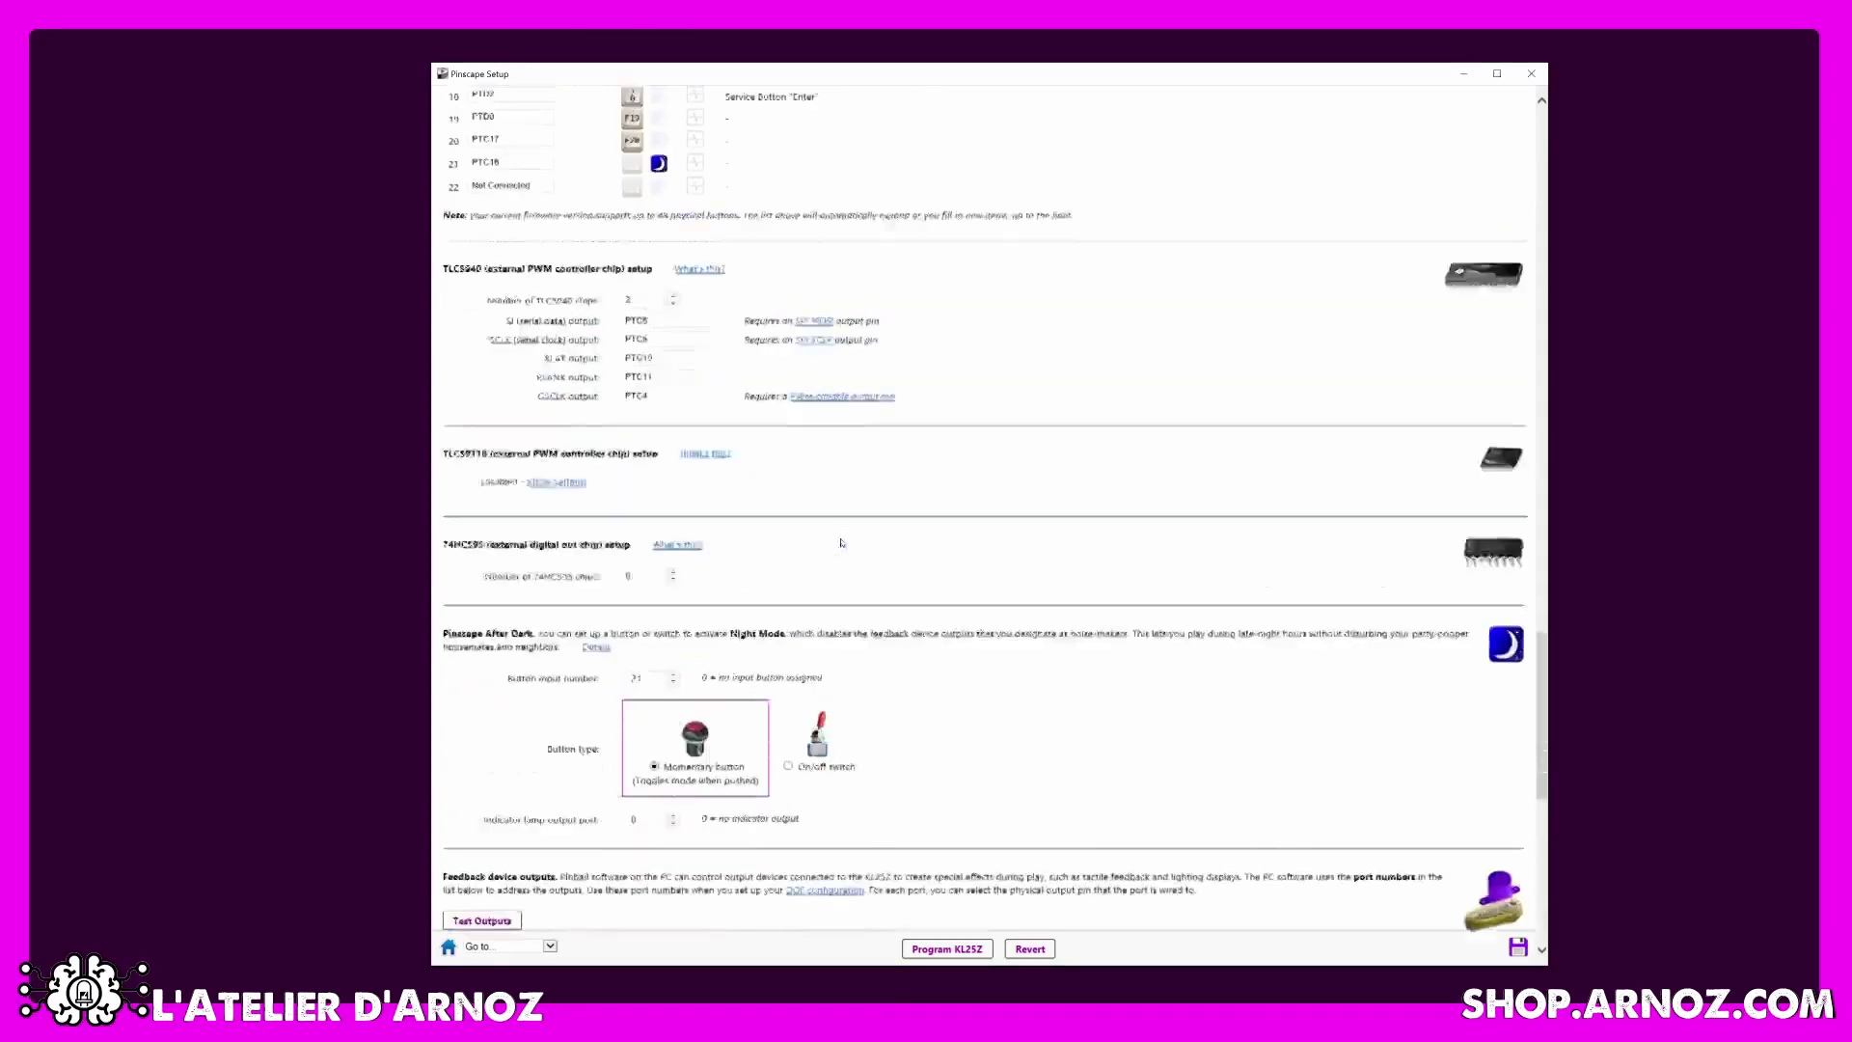
scroll(834, 555, down, 20)
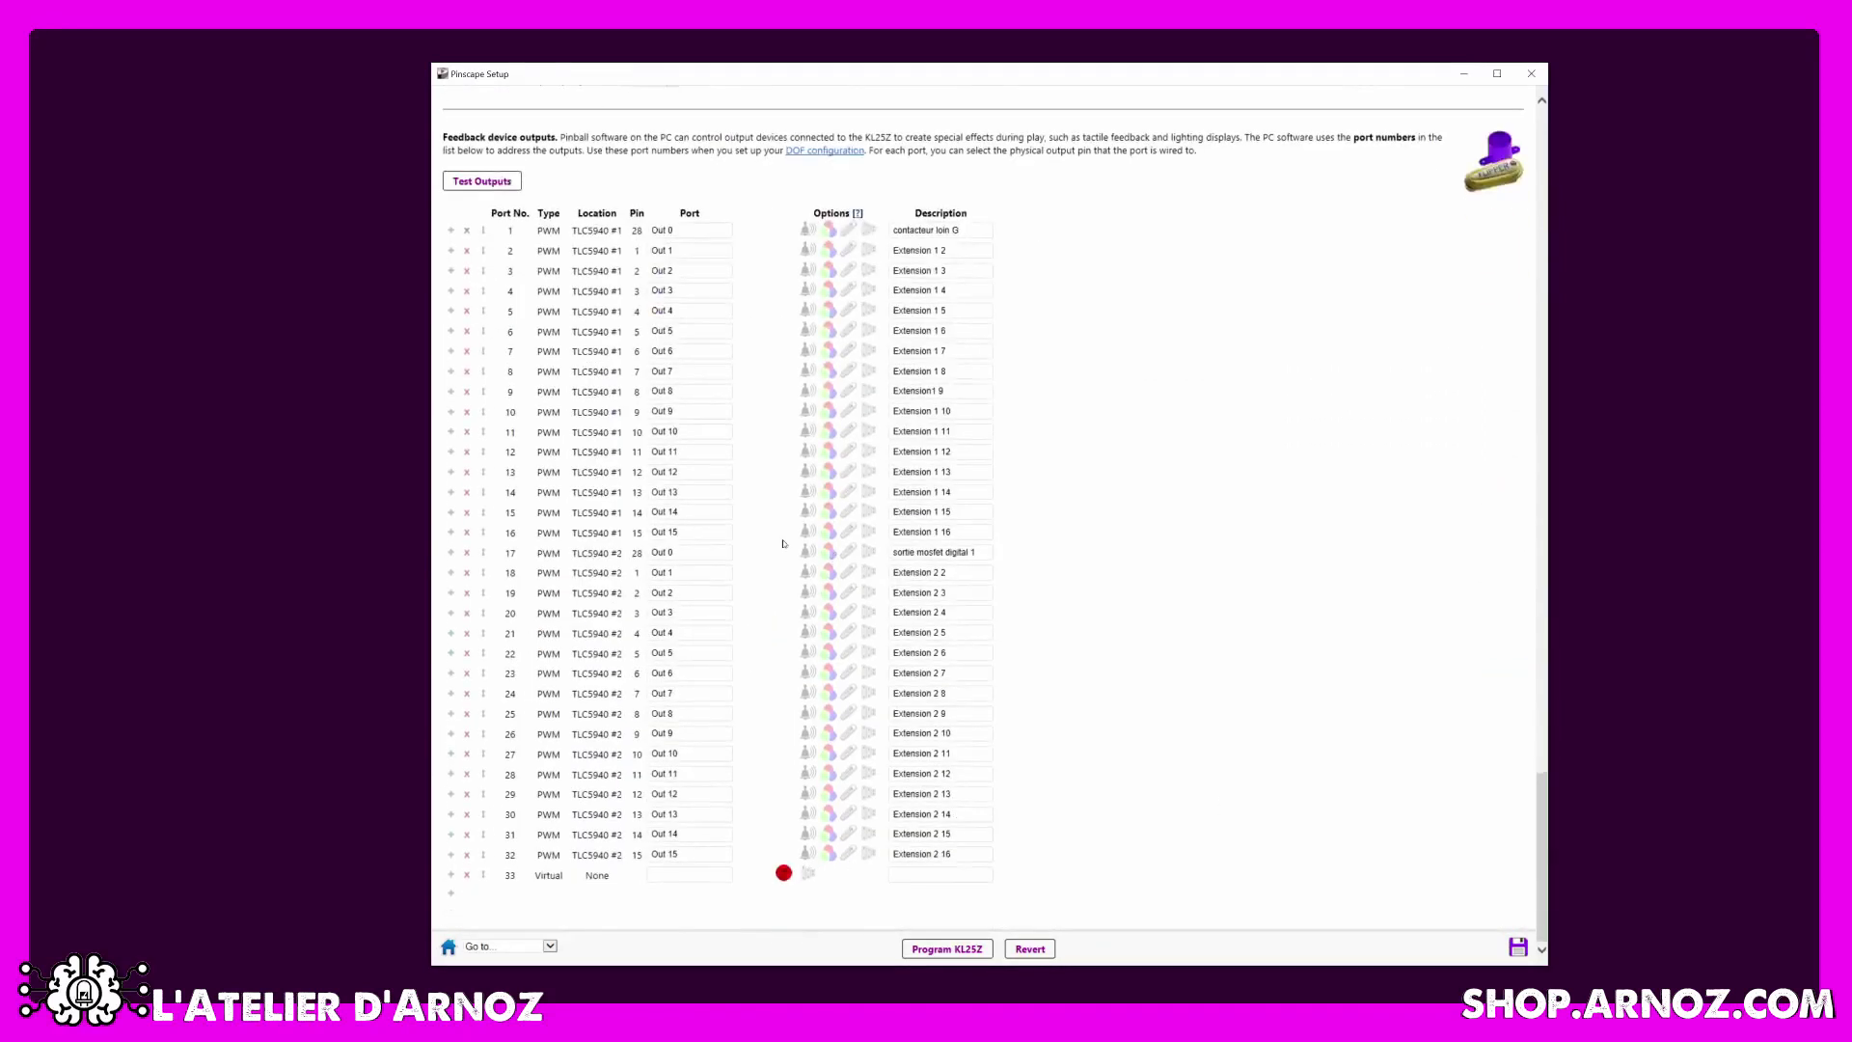
scroll(784, 543, up, 7)
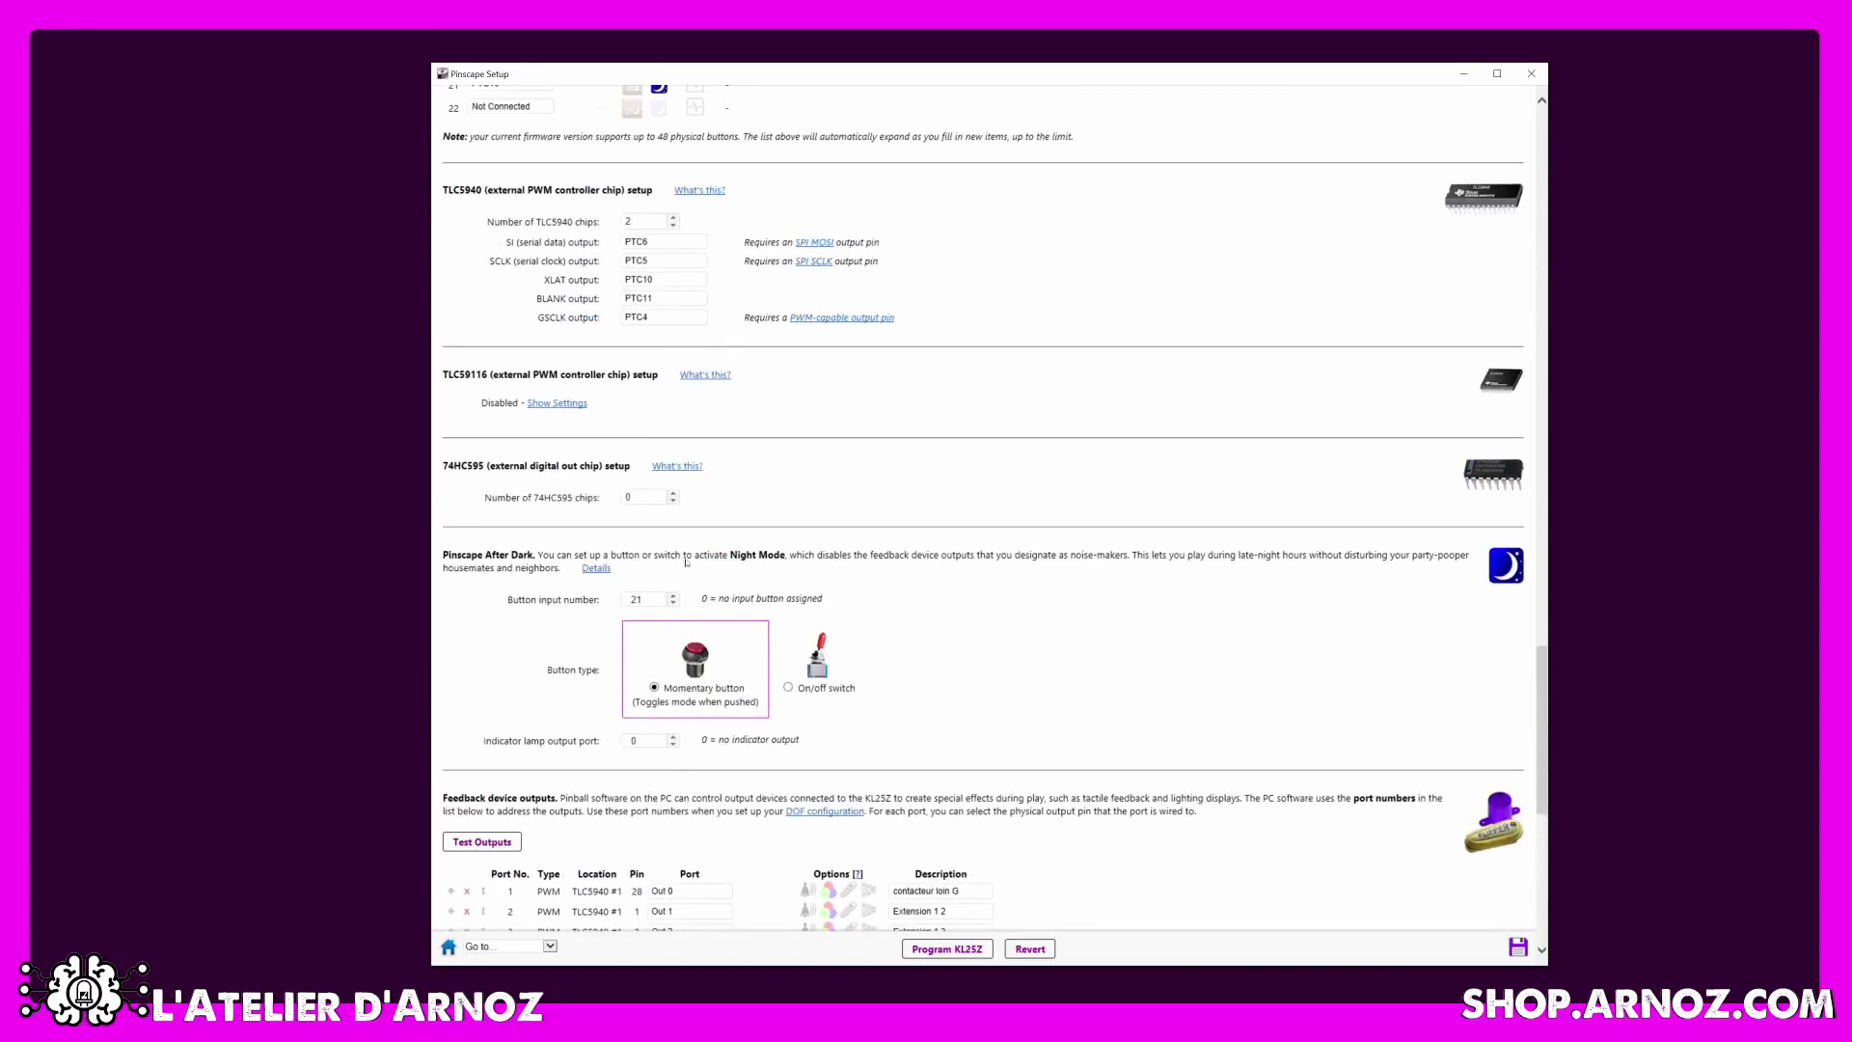
scroll(687, 384, up, 15)
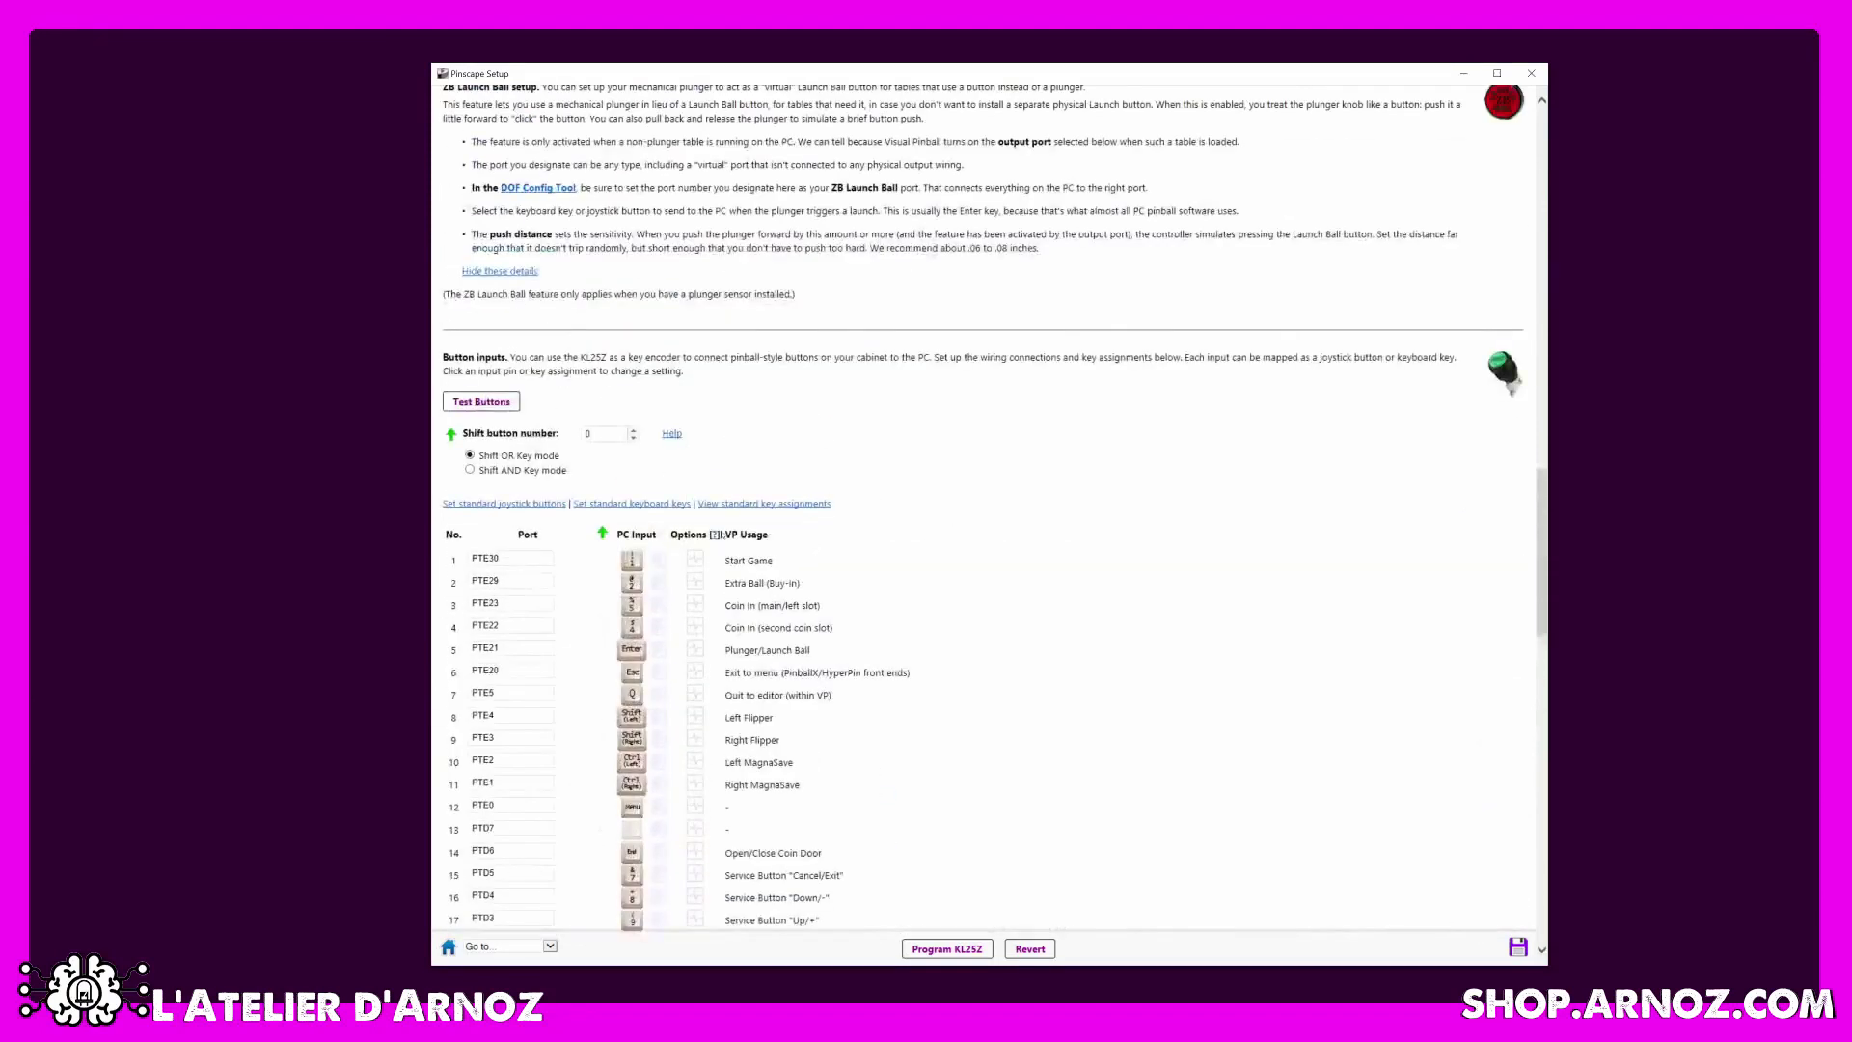
scroll(680, 501, up, 20)
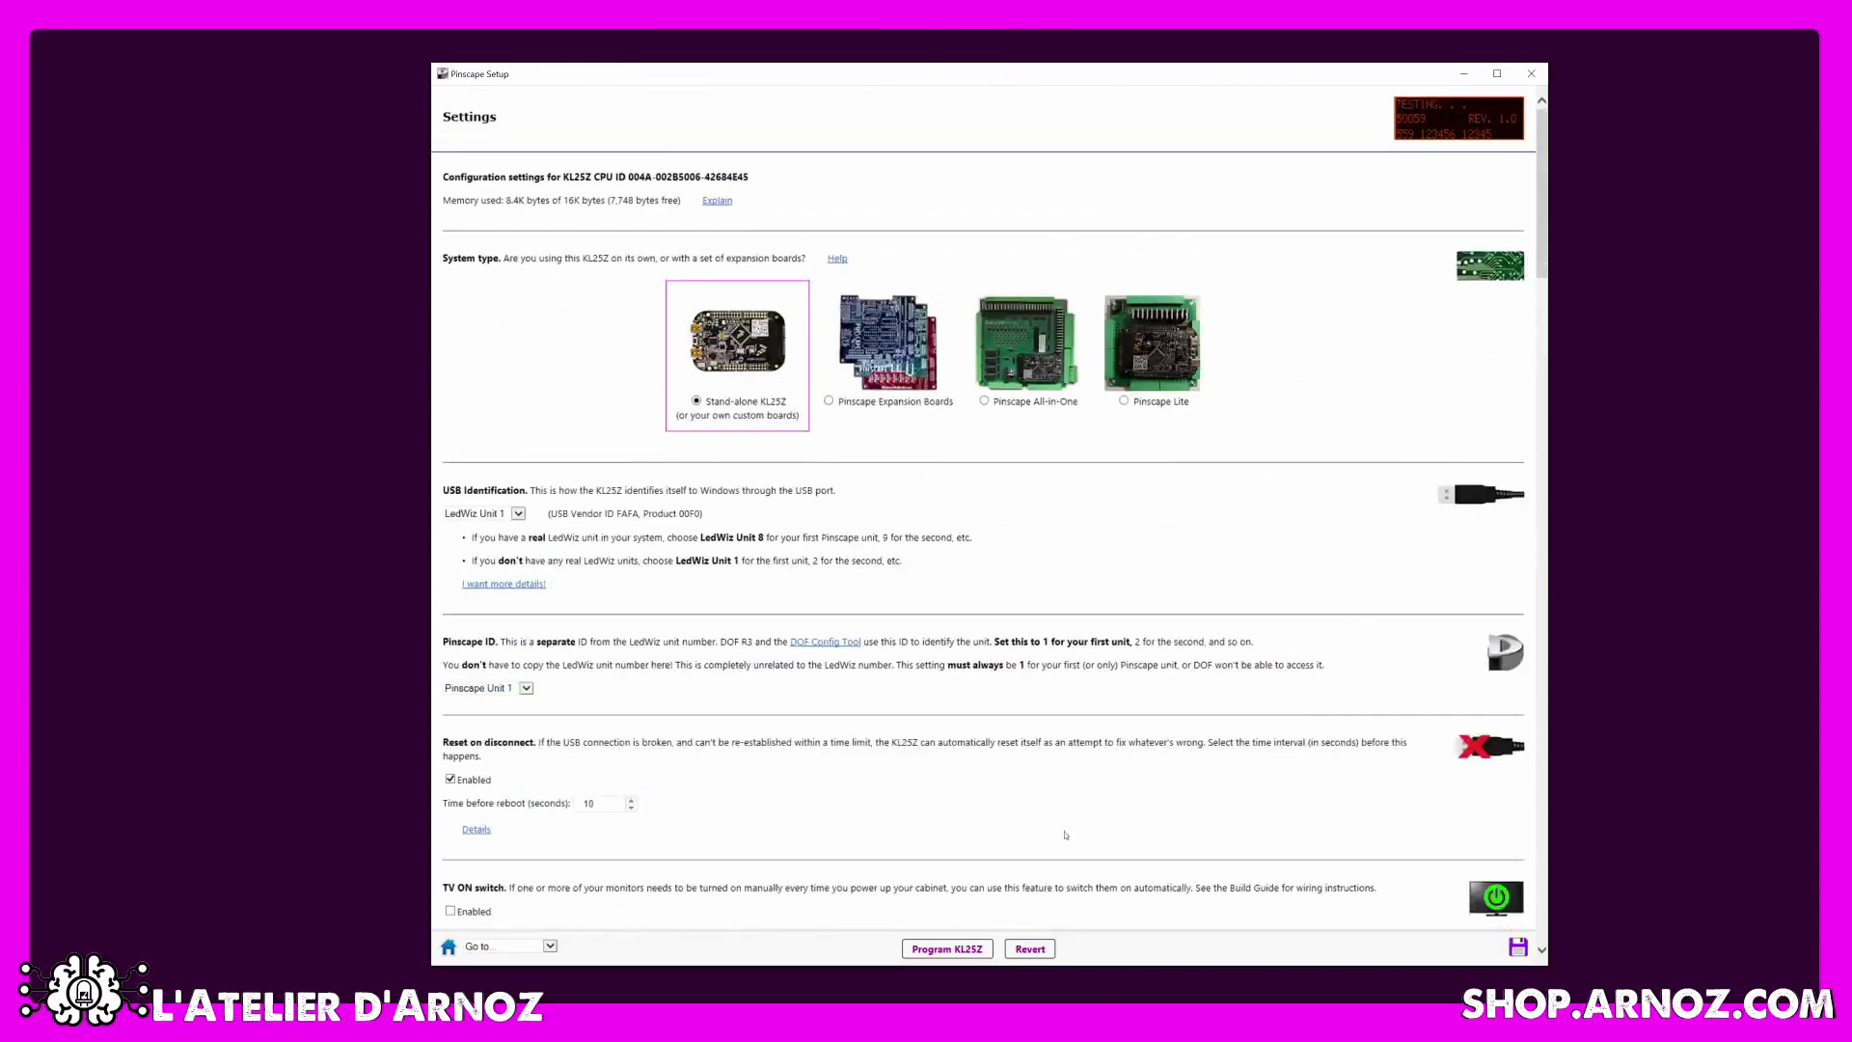
scroll(1096, 572, down, 20)
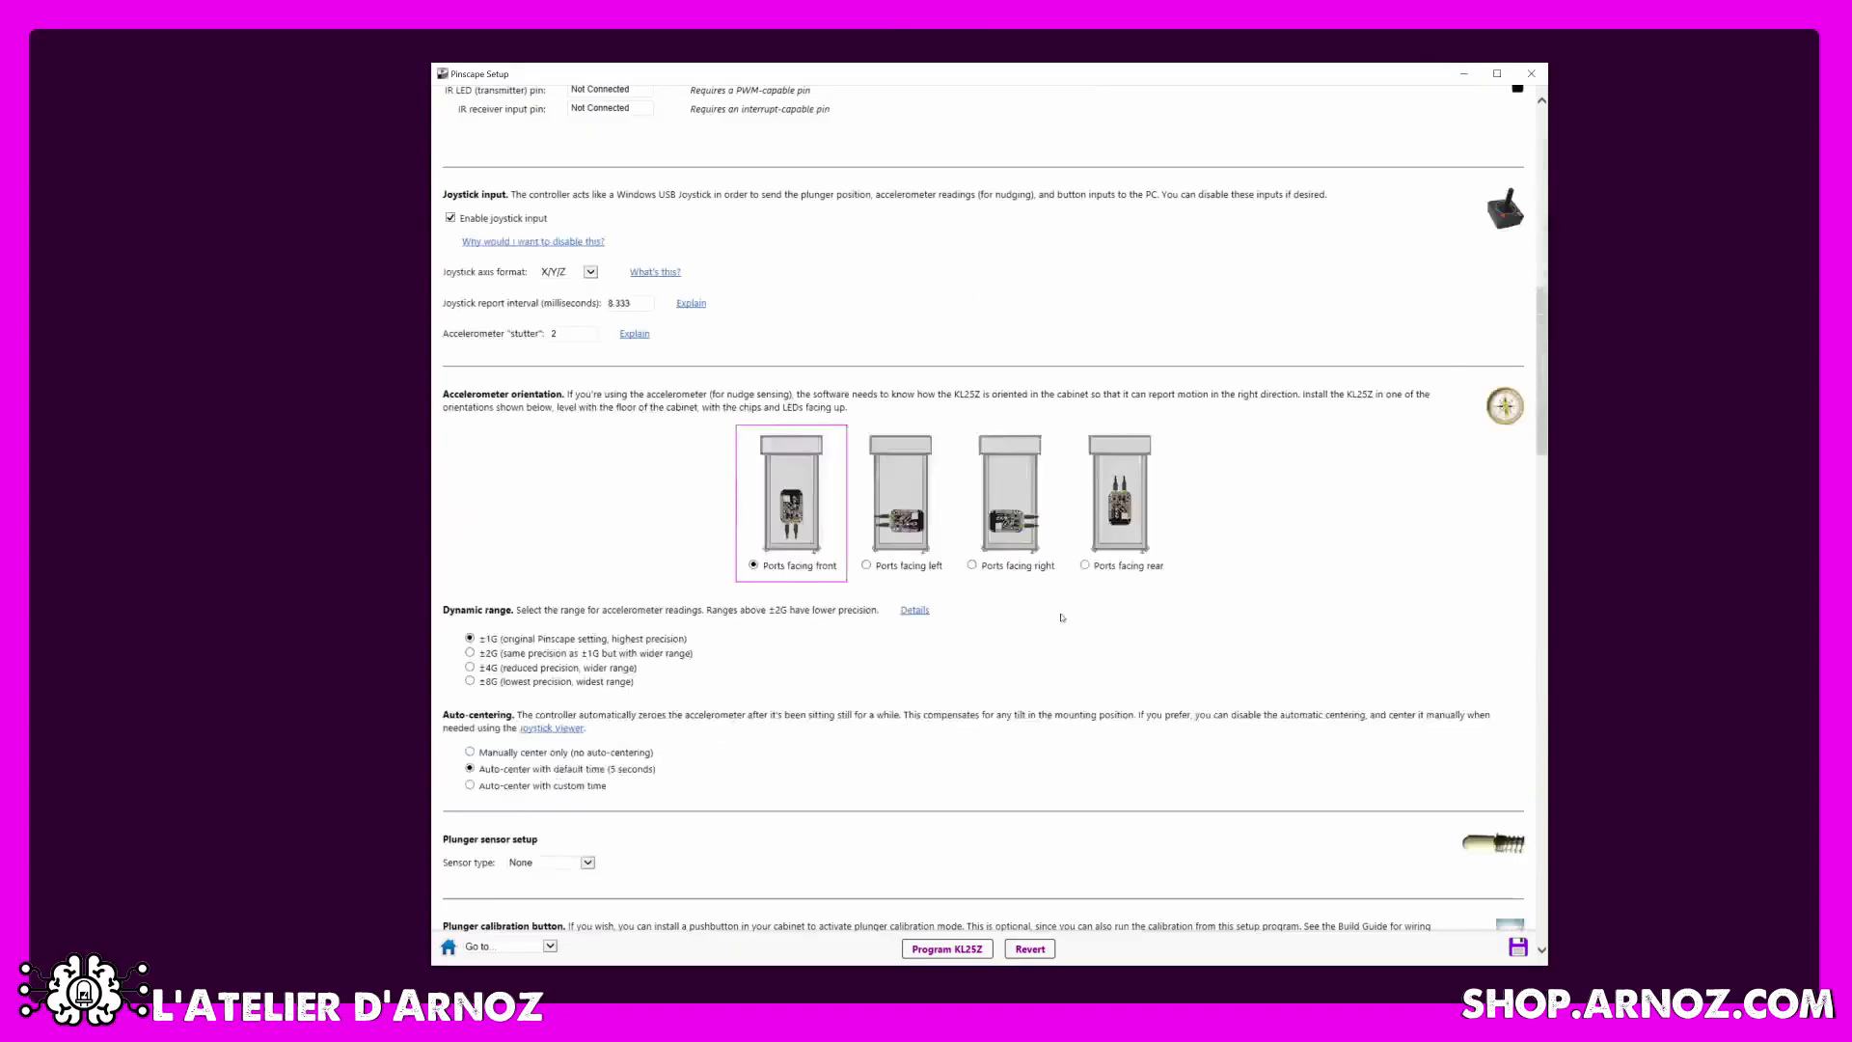
Program the KL25Z with the new settings and confirm overwriting the previous ones.
click(968, 949)
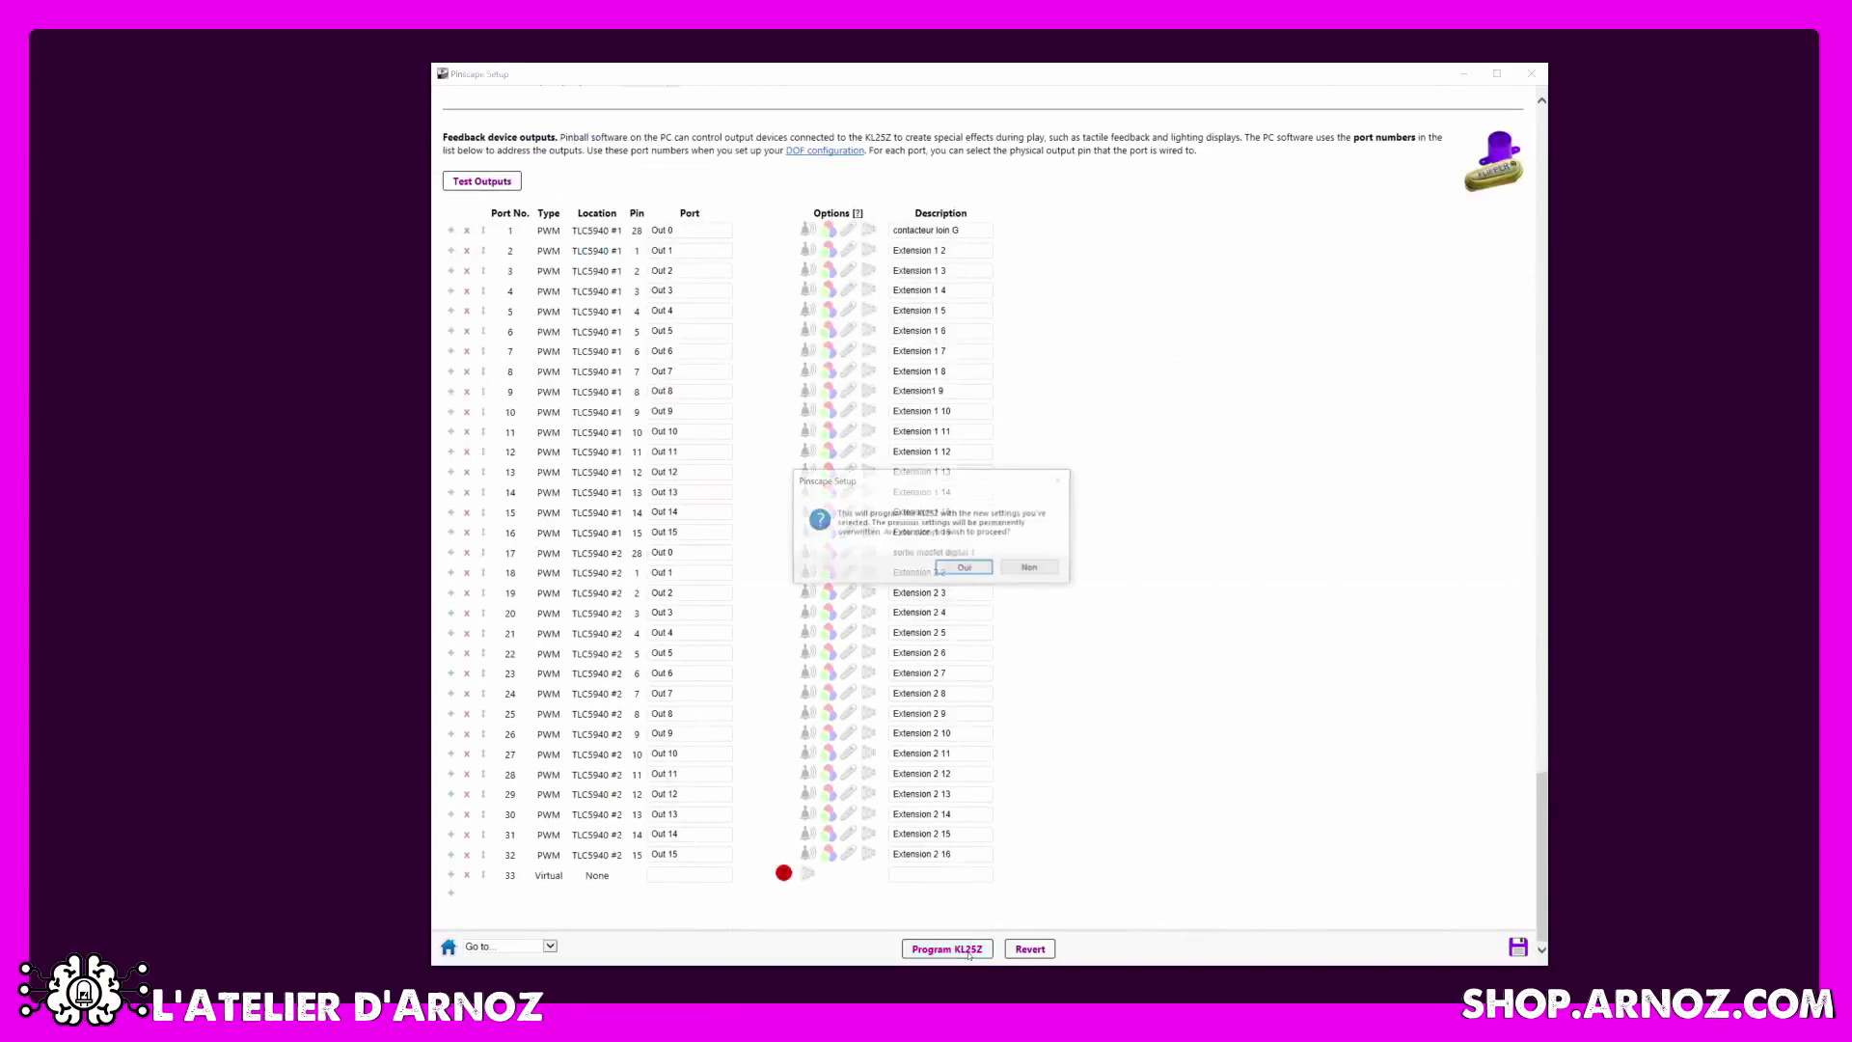
click(966, 568)
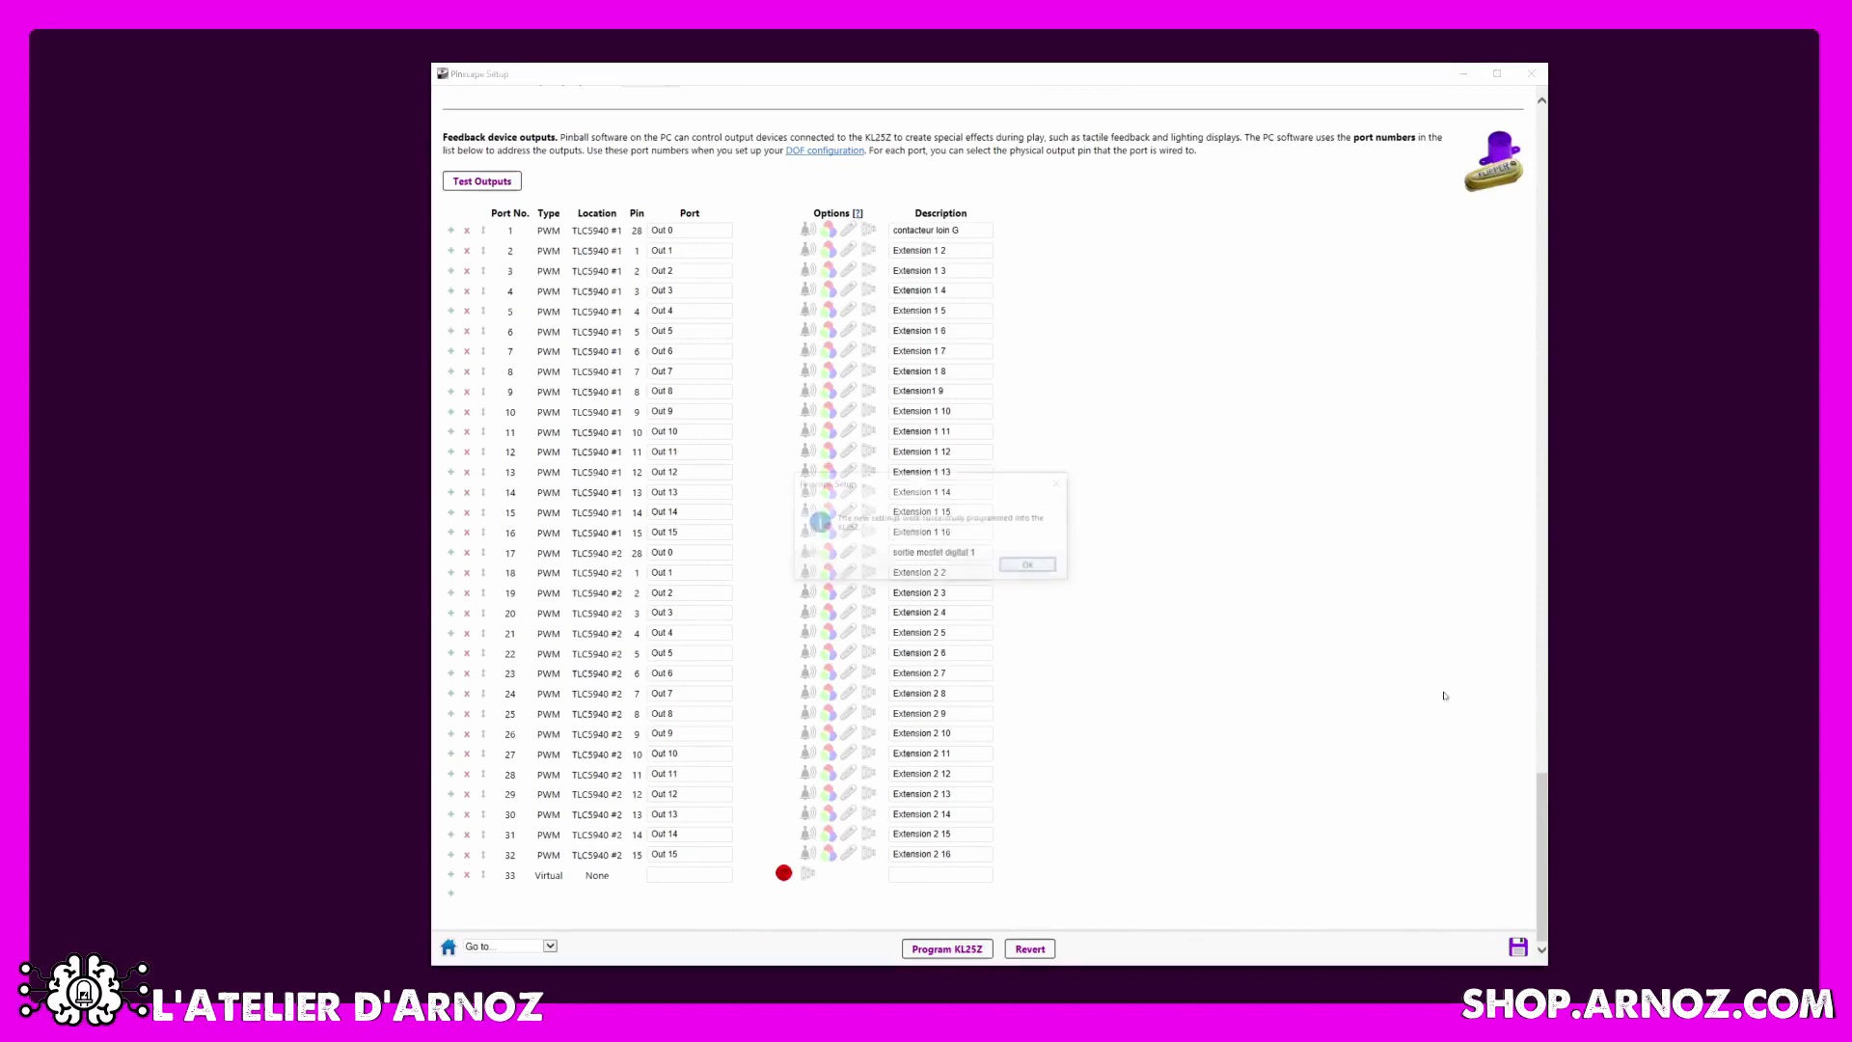
click(1021, 565)
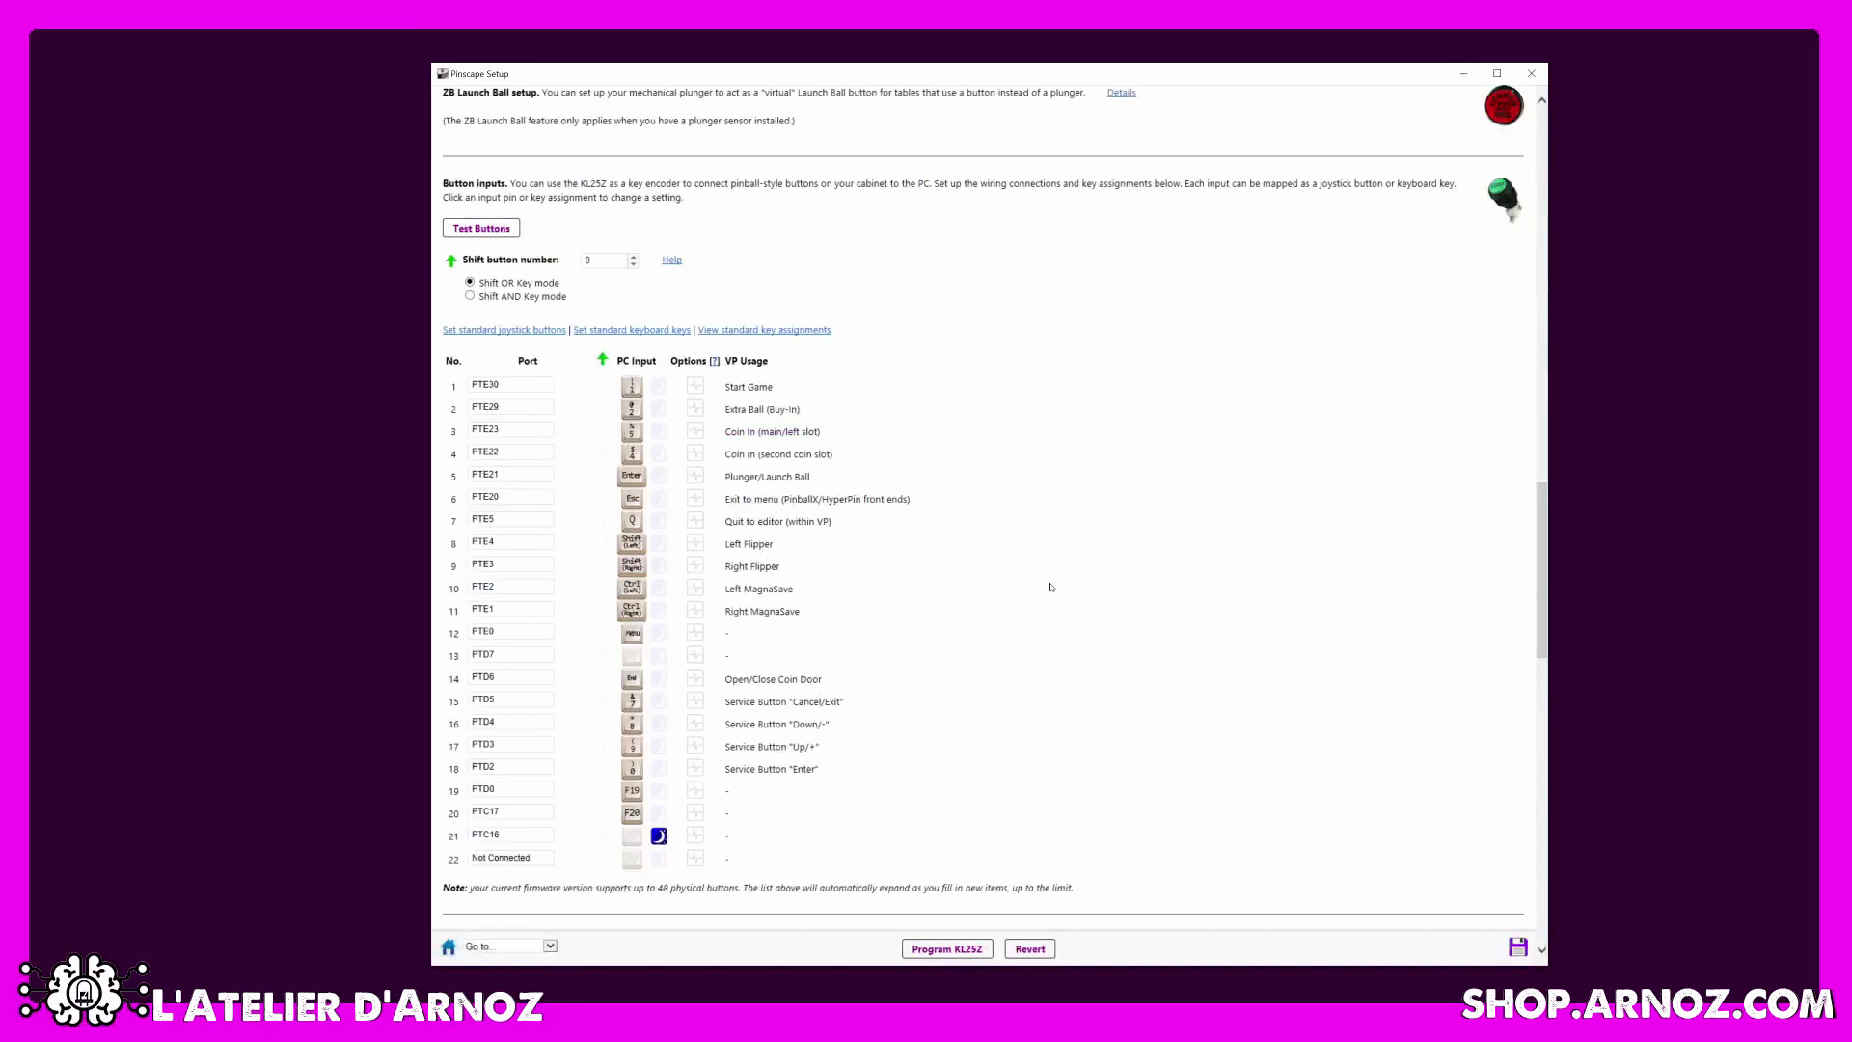
click(1512, 949)
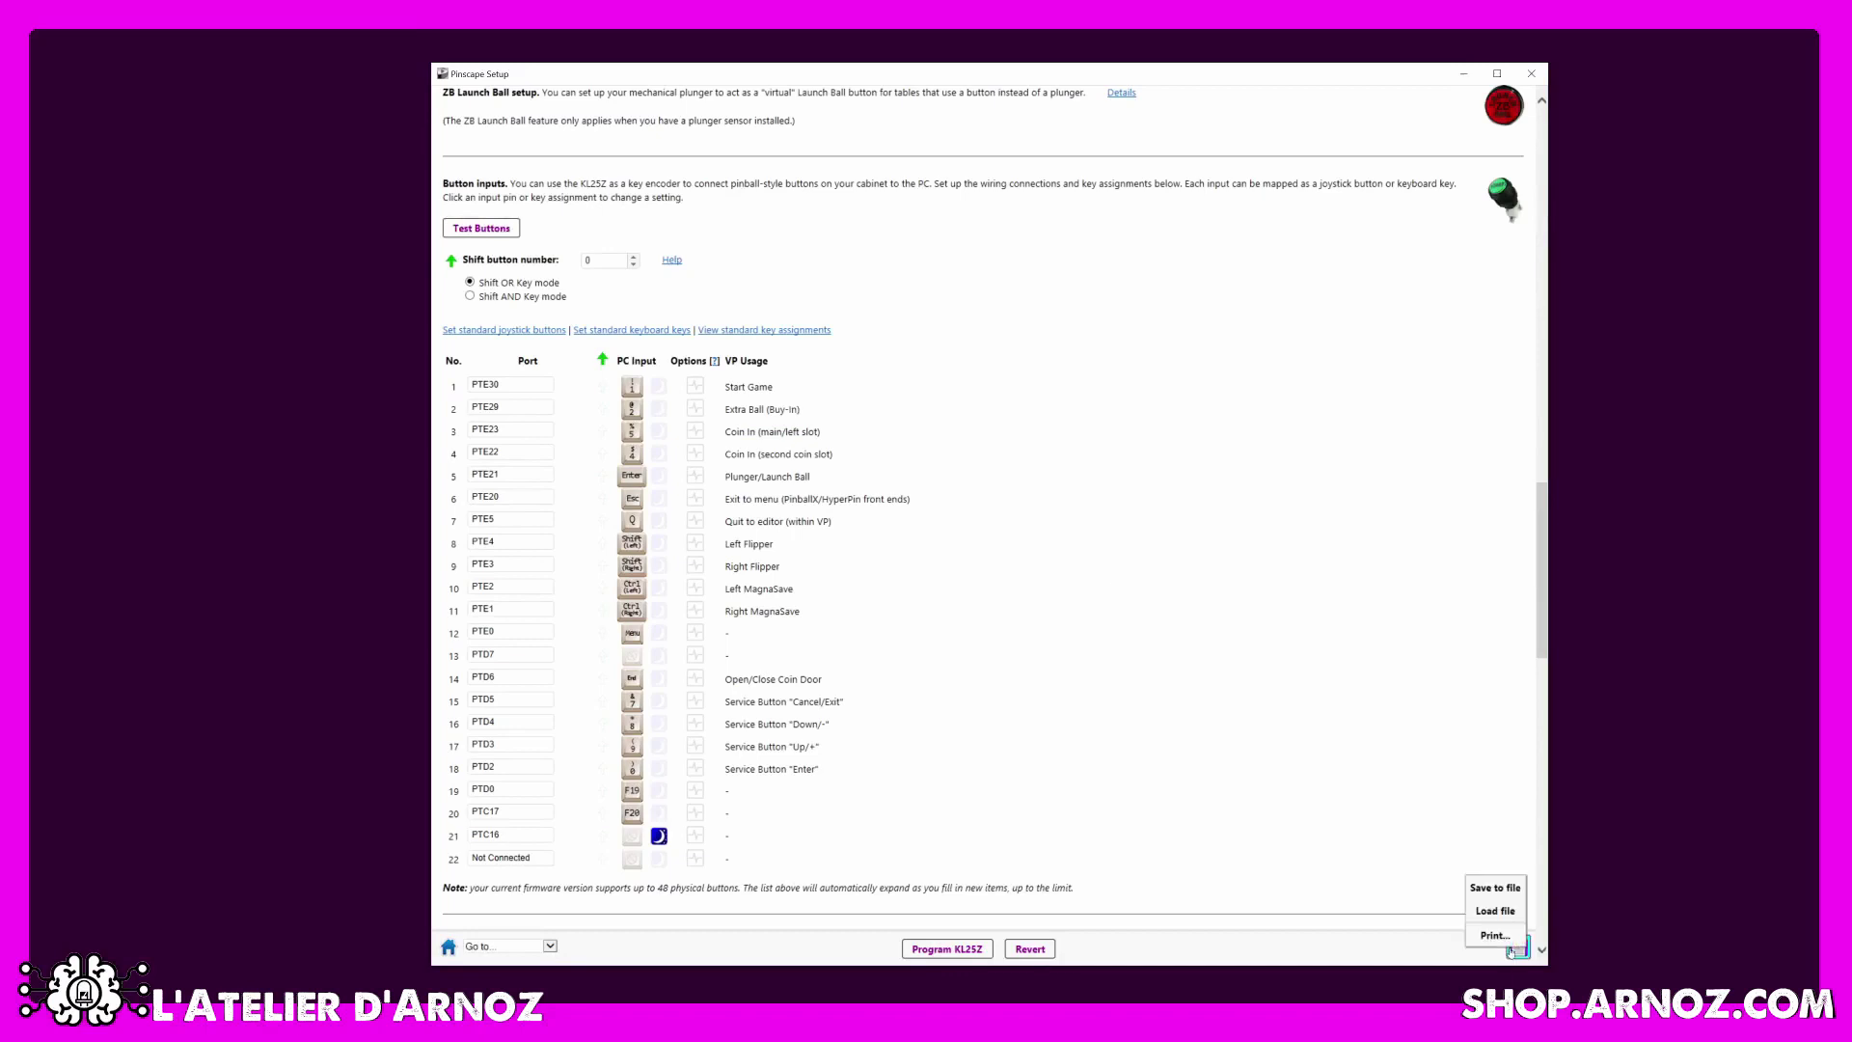
click(1496, 887)
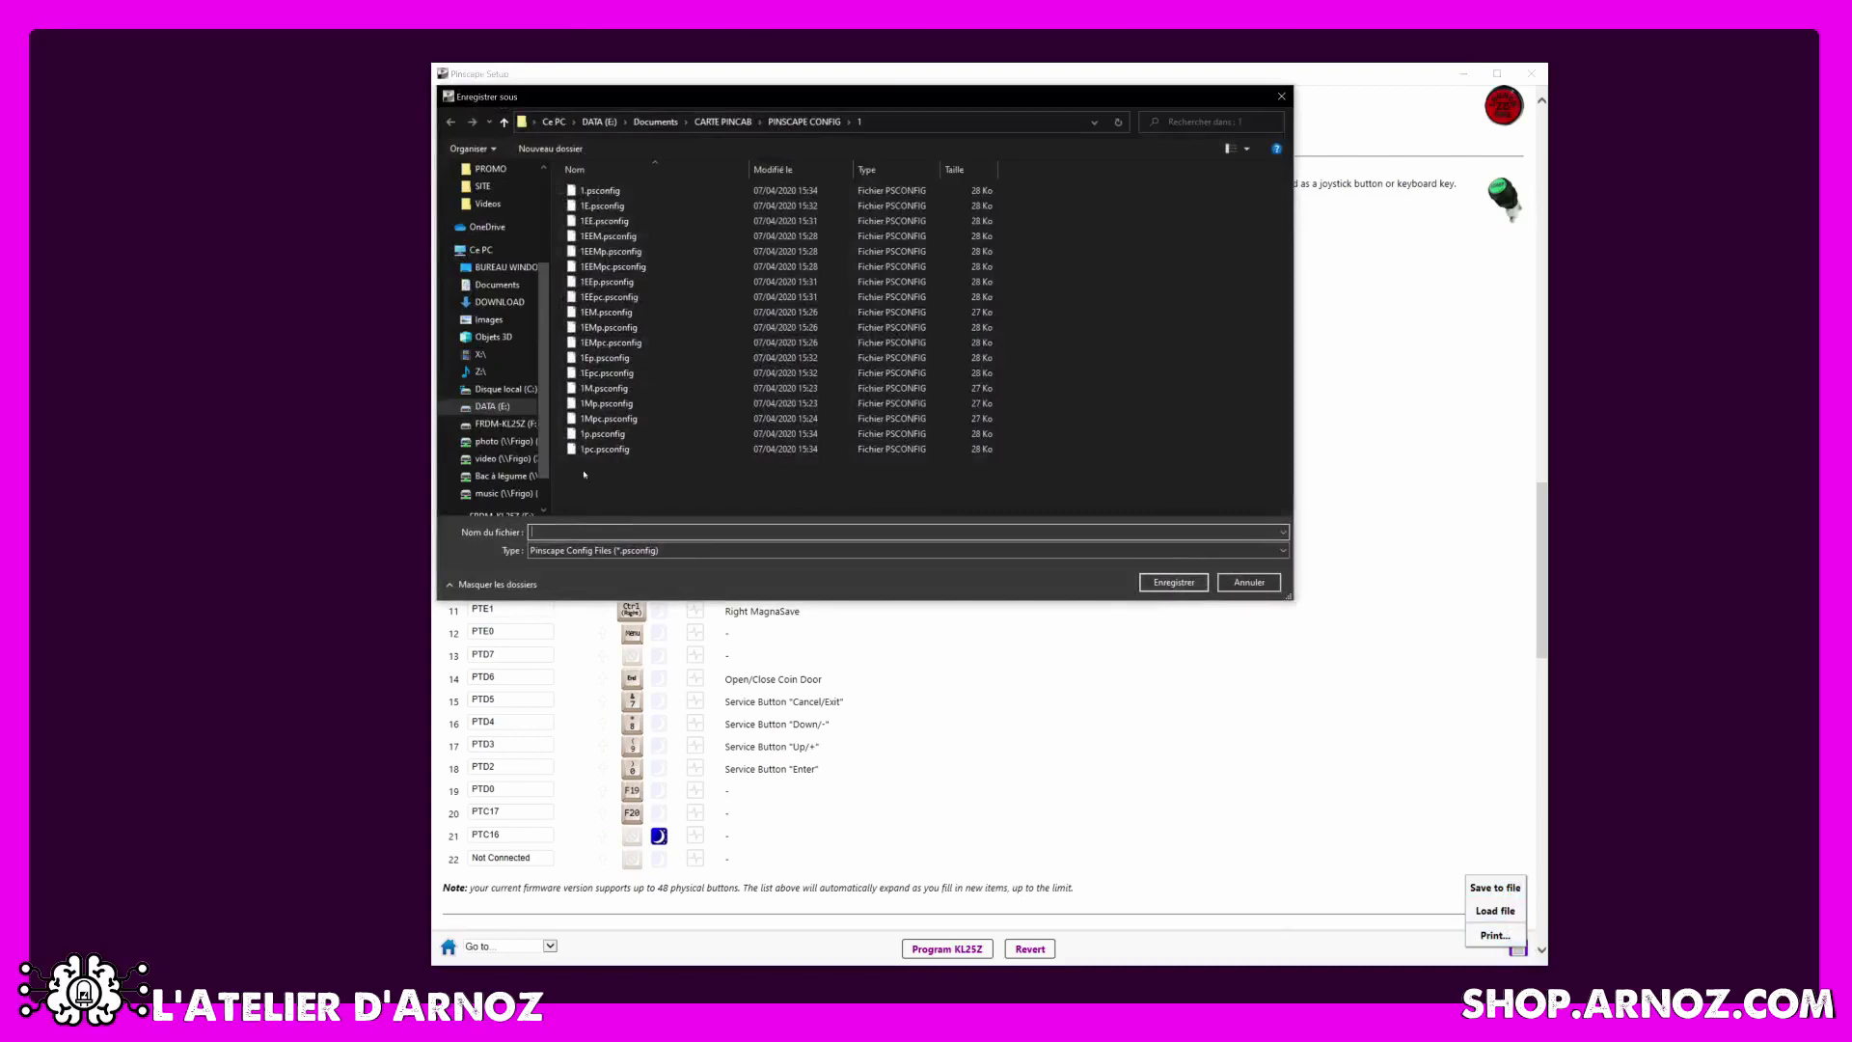
click(1250, 581)
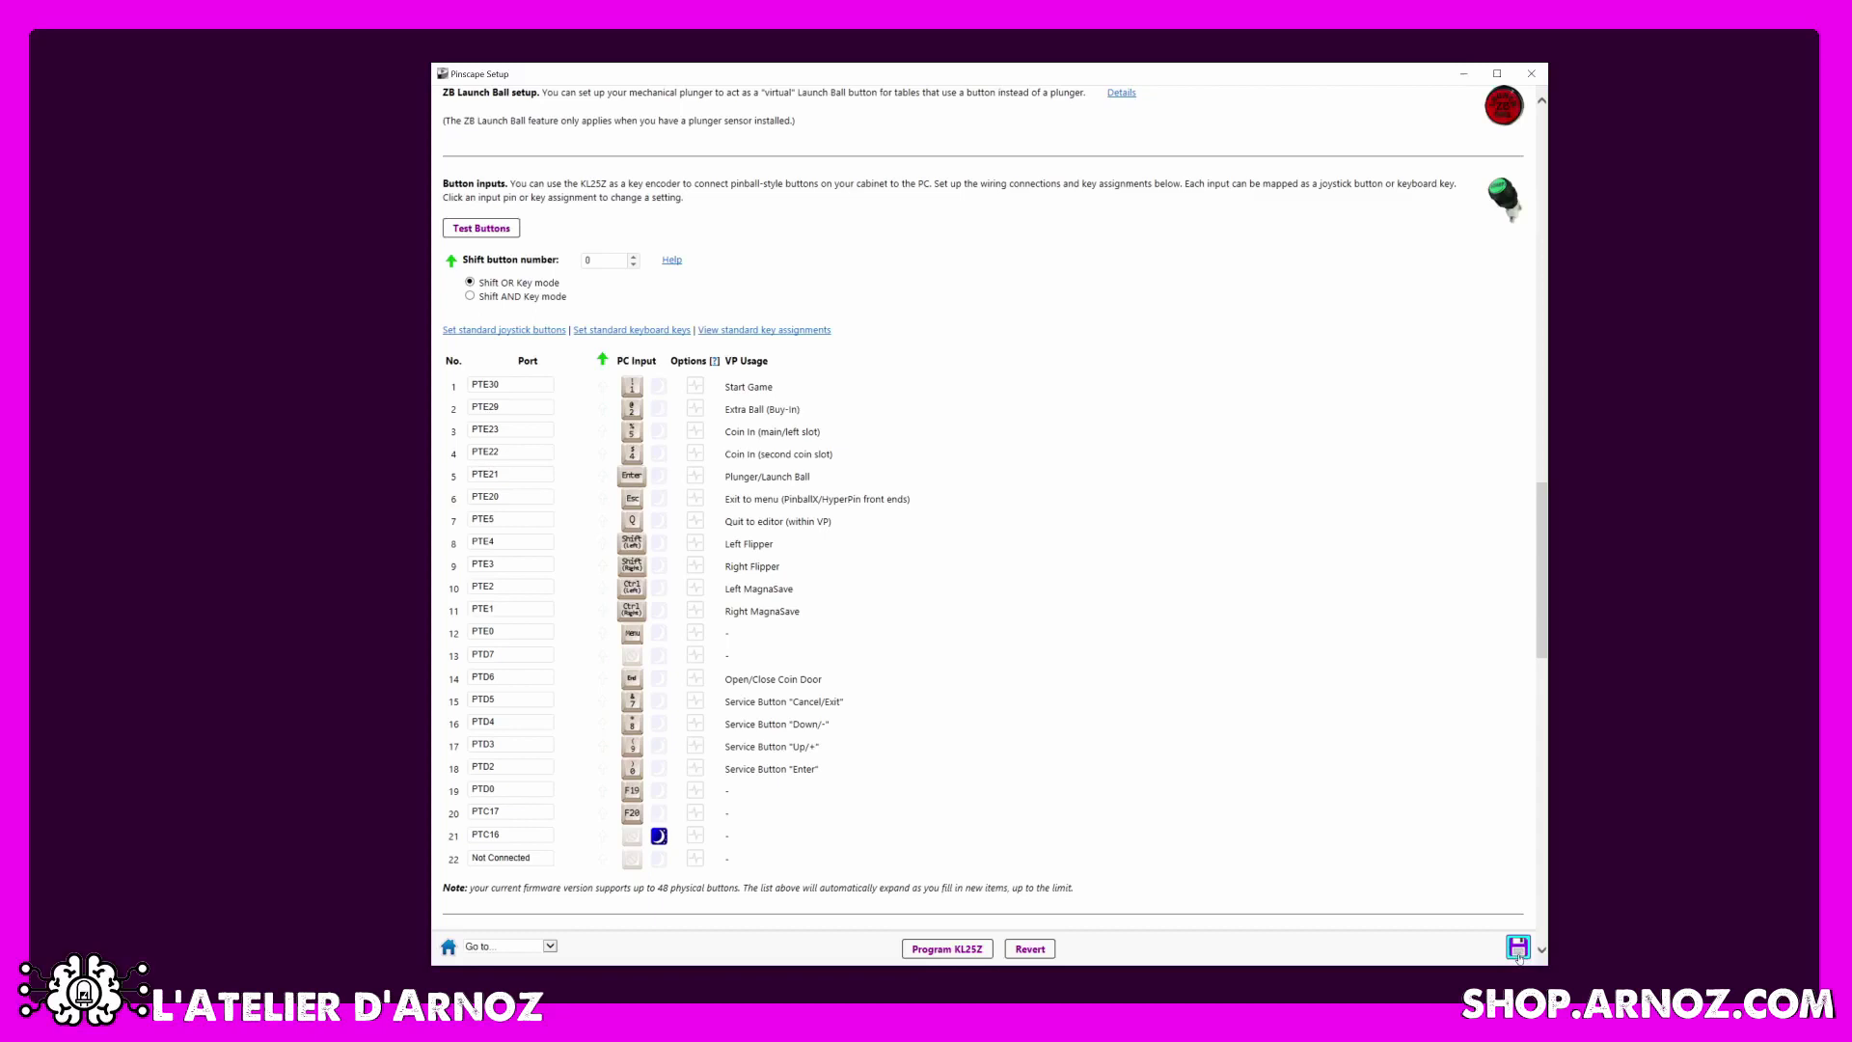
Load the saved Pinscape configuration file 1Epc.psconfig into the settings page.
click(1517, 952)
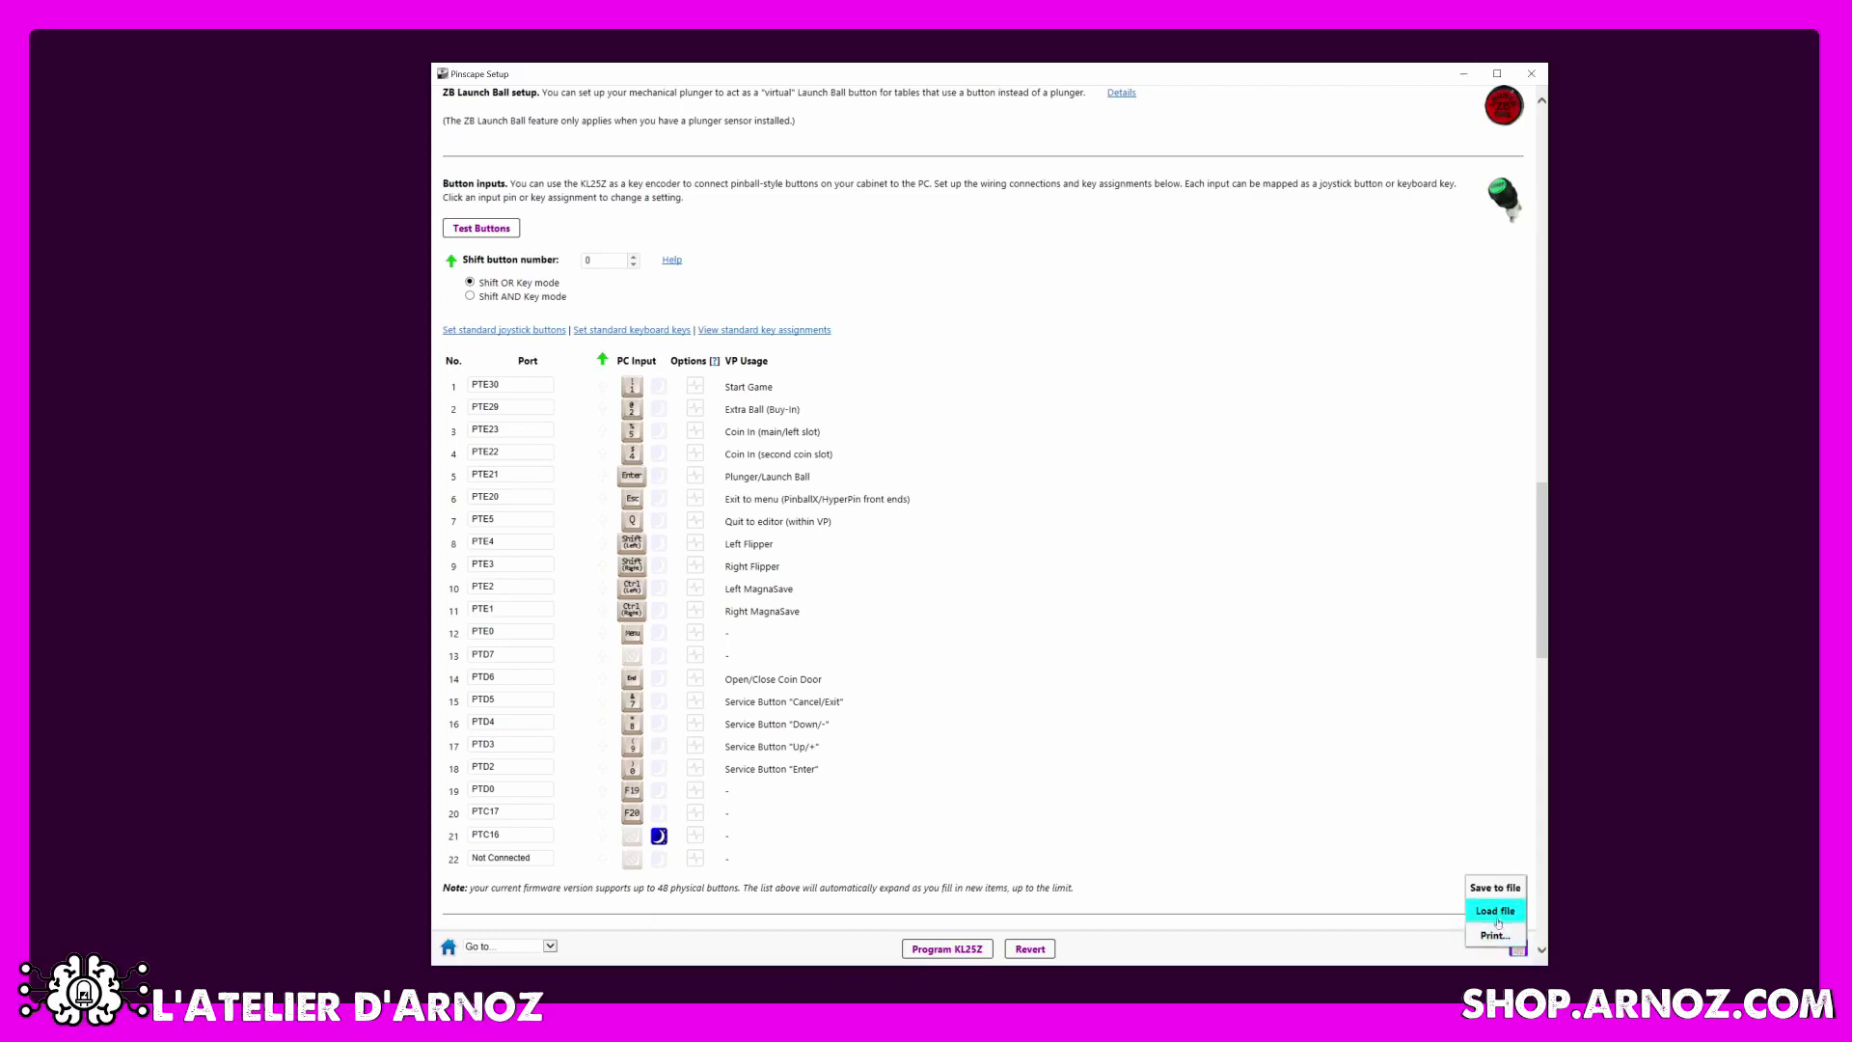
click(1496, 911)
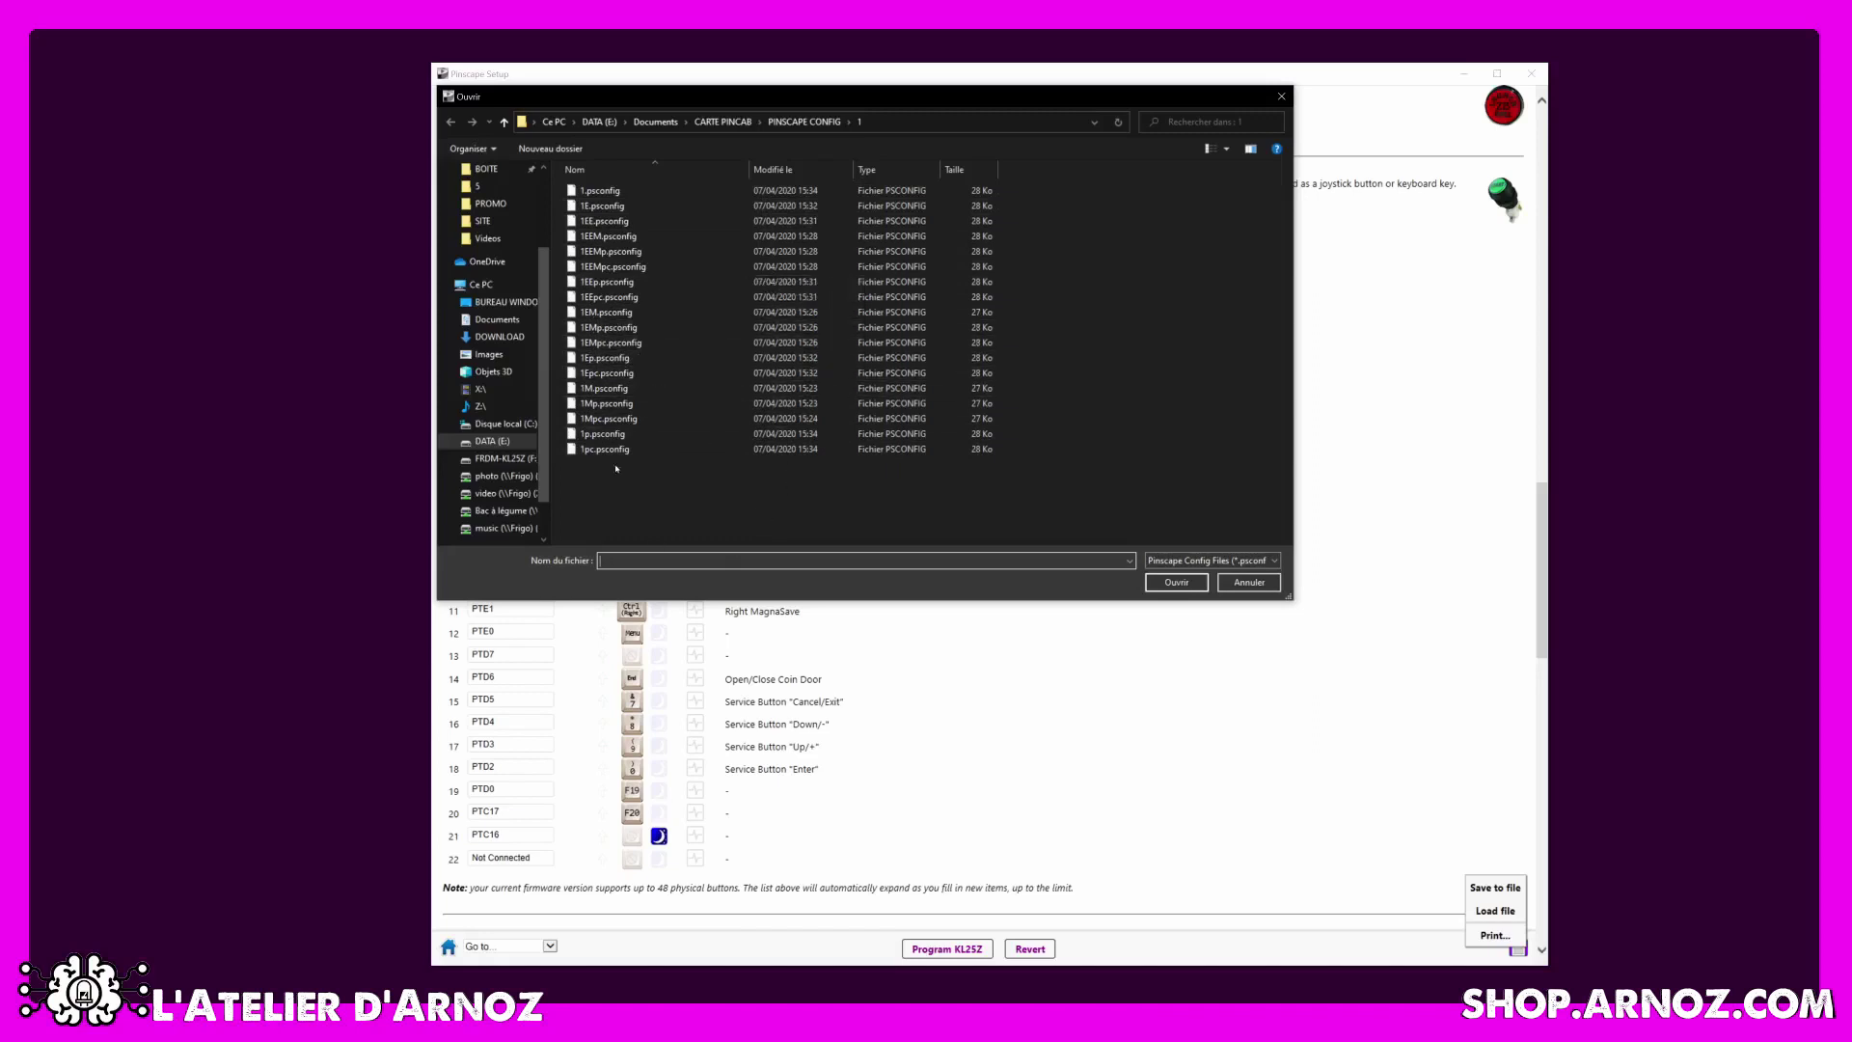
double_click(603, 374)
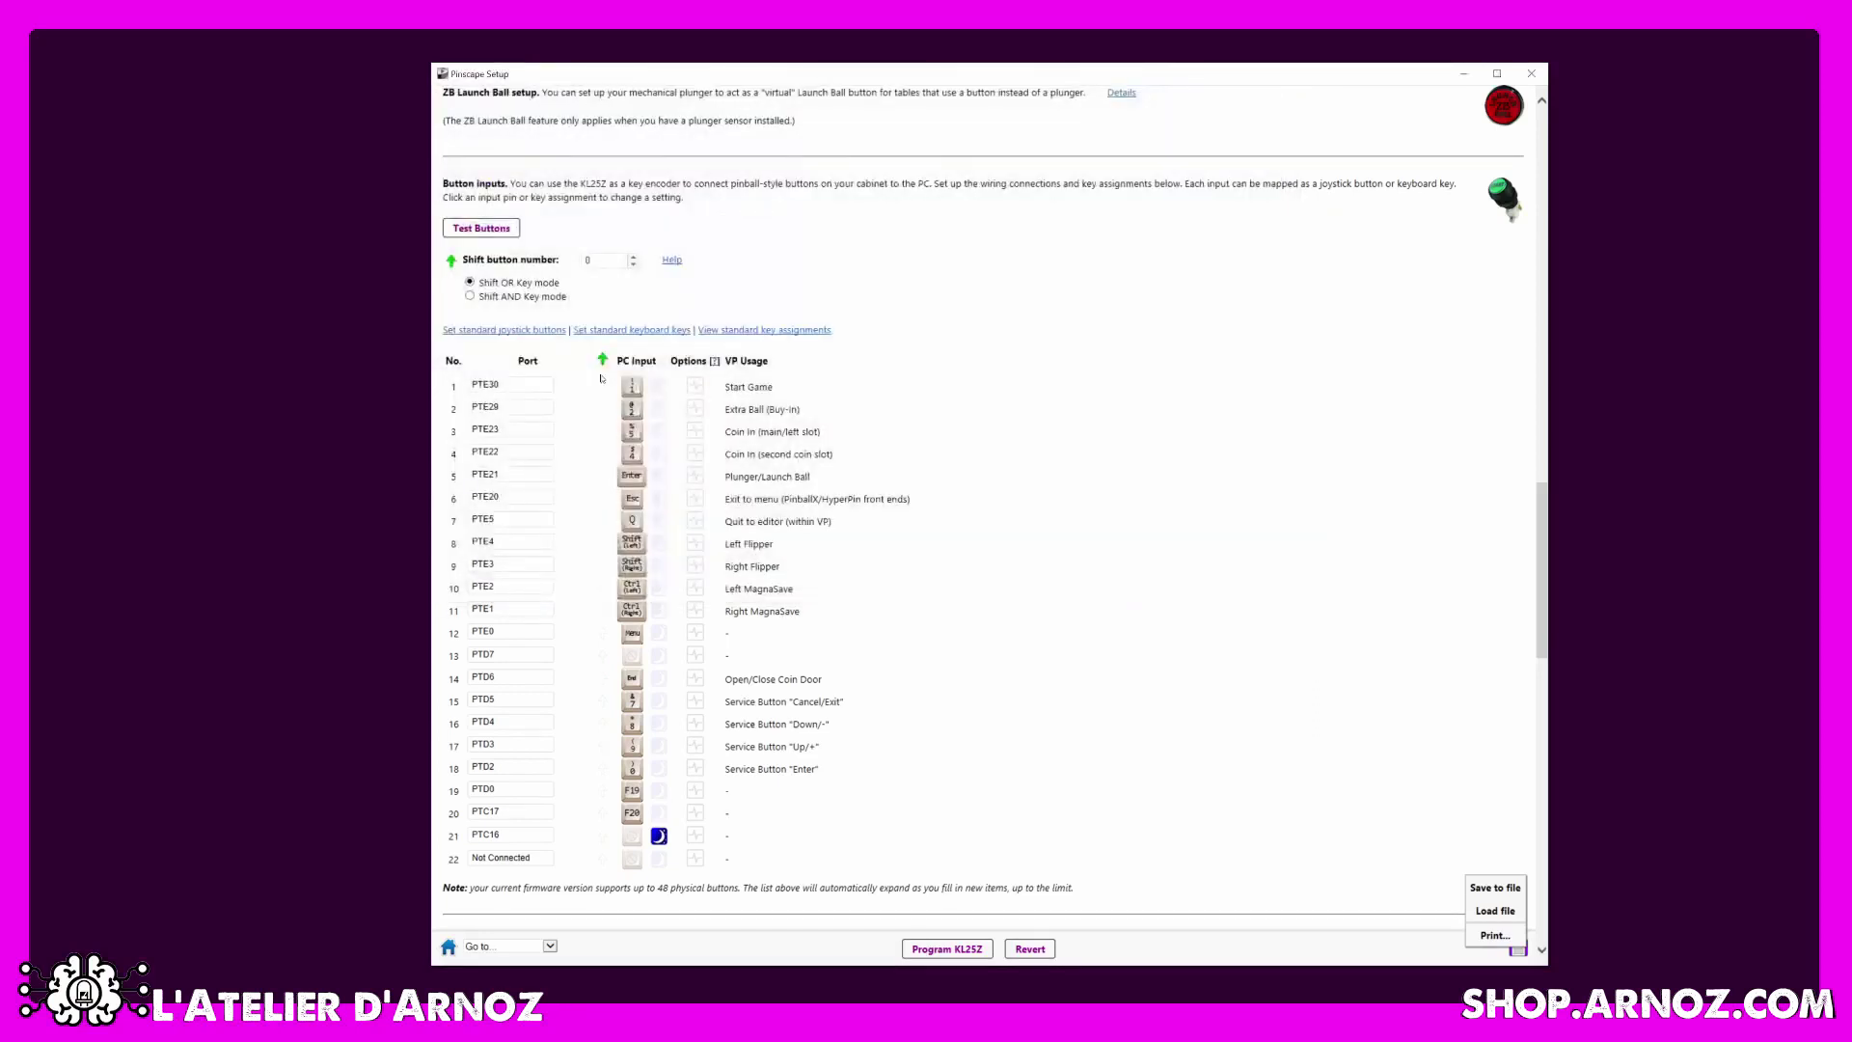
Check the loaded plunger, button, TLC5940 and feedback output settings and program them into the KL25Z, accepting the overwrite.
scroll(866, 691, up, 7)
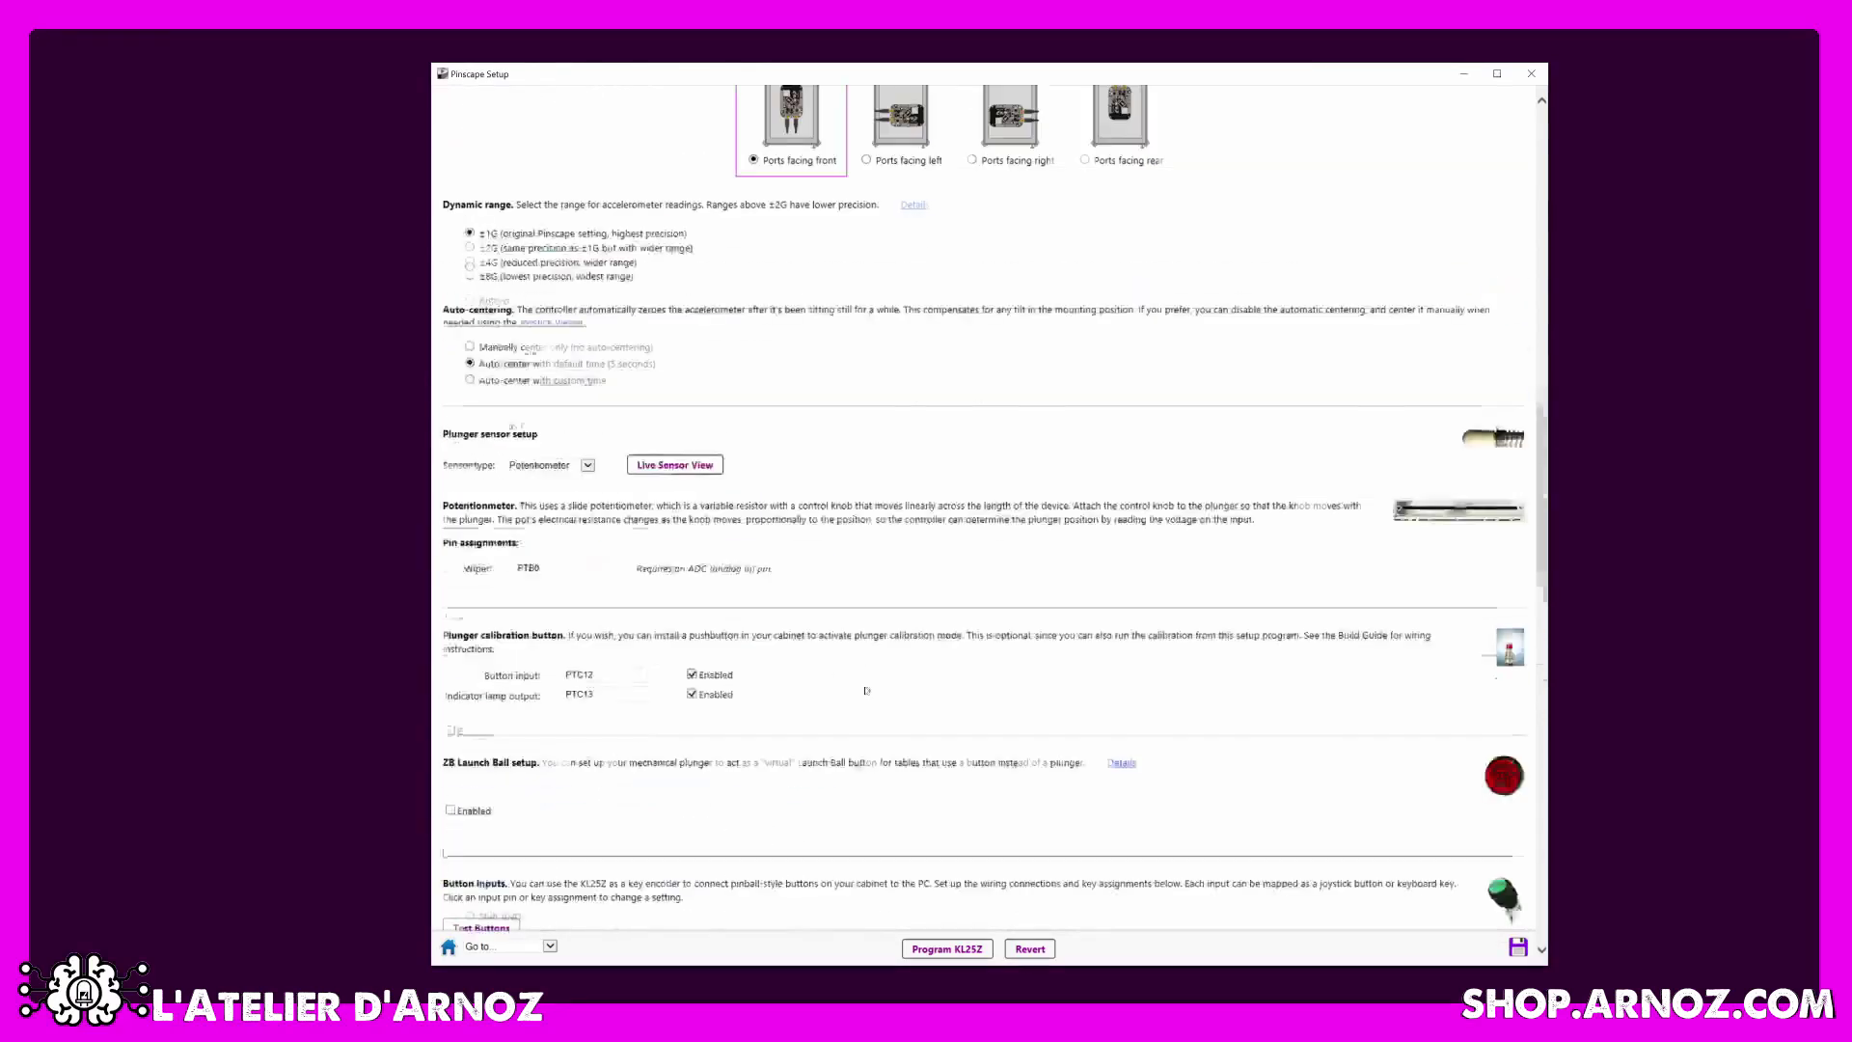
scroll(866, 691, up, 10)
scroll(863, 695, down, 10)
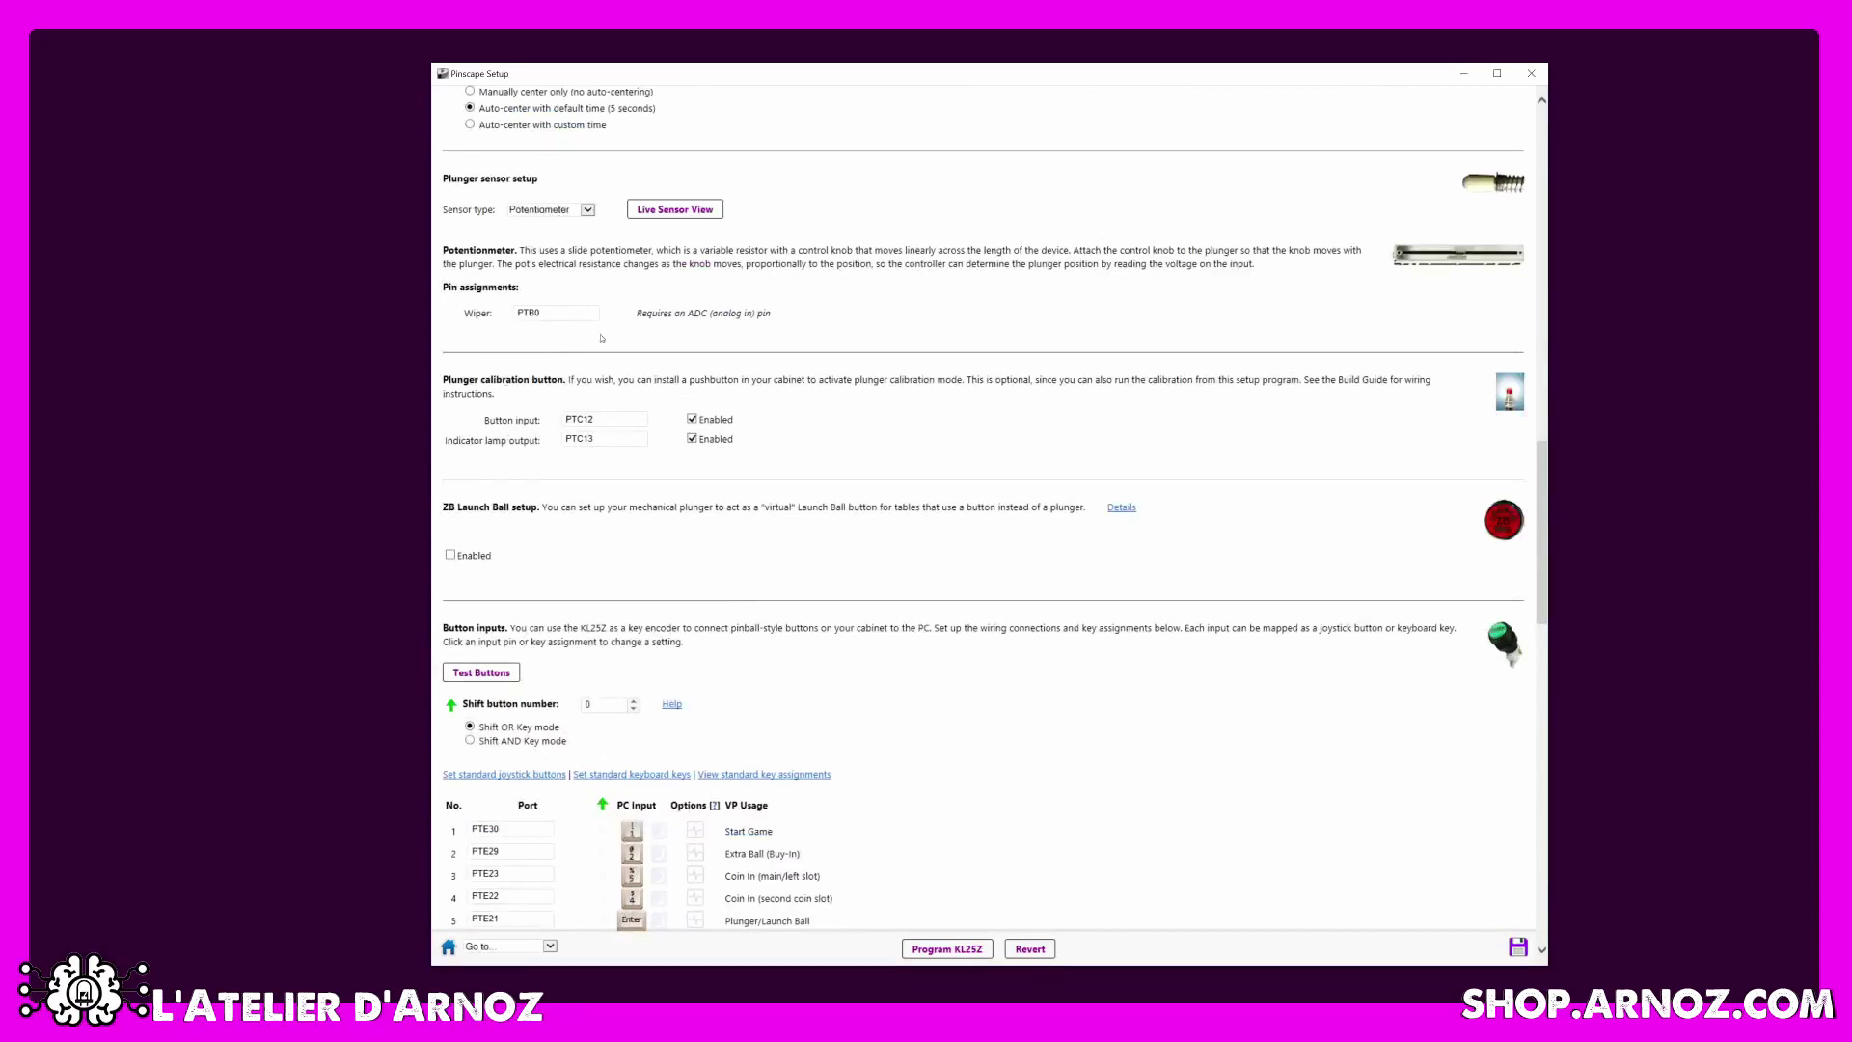
scroll(1073, 753, down, 7)
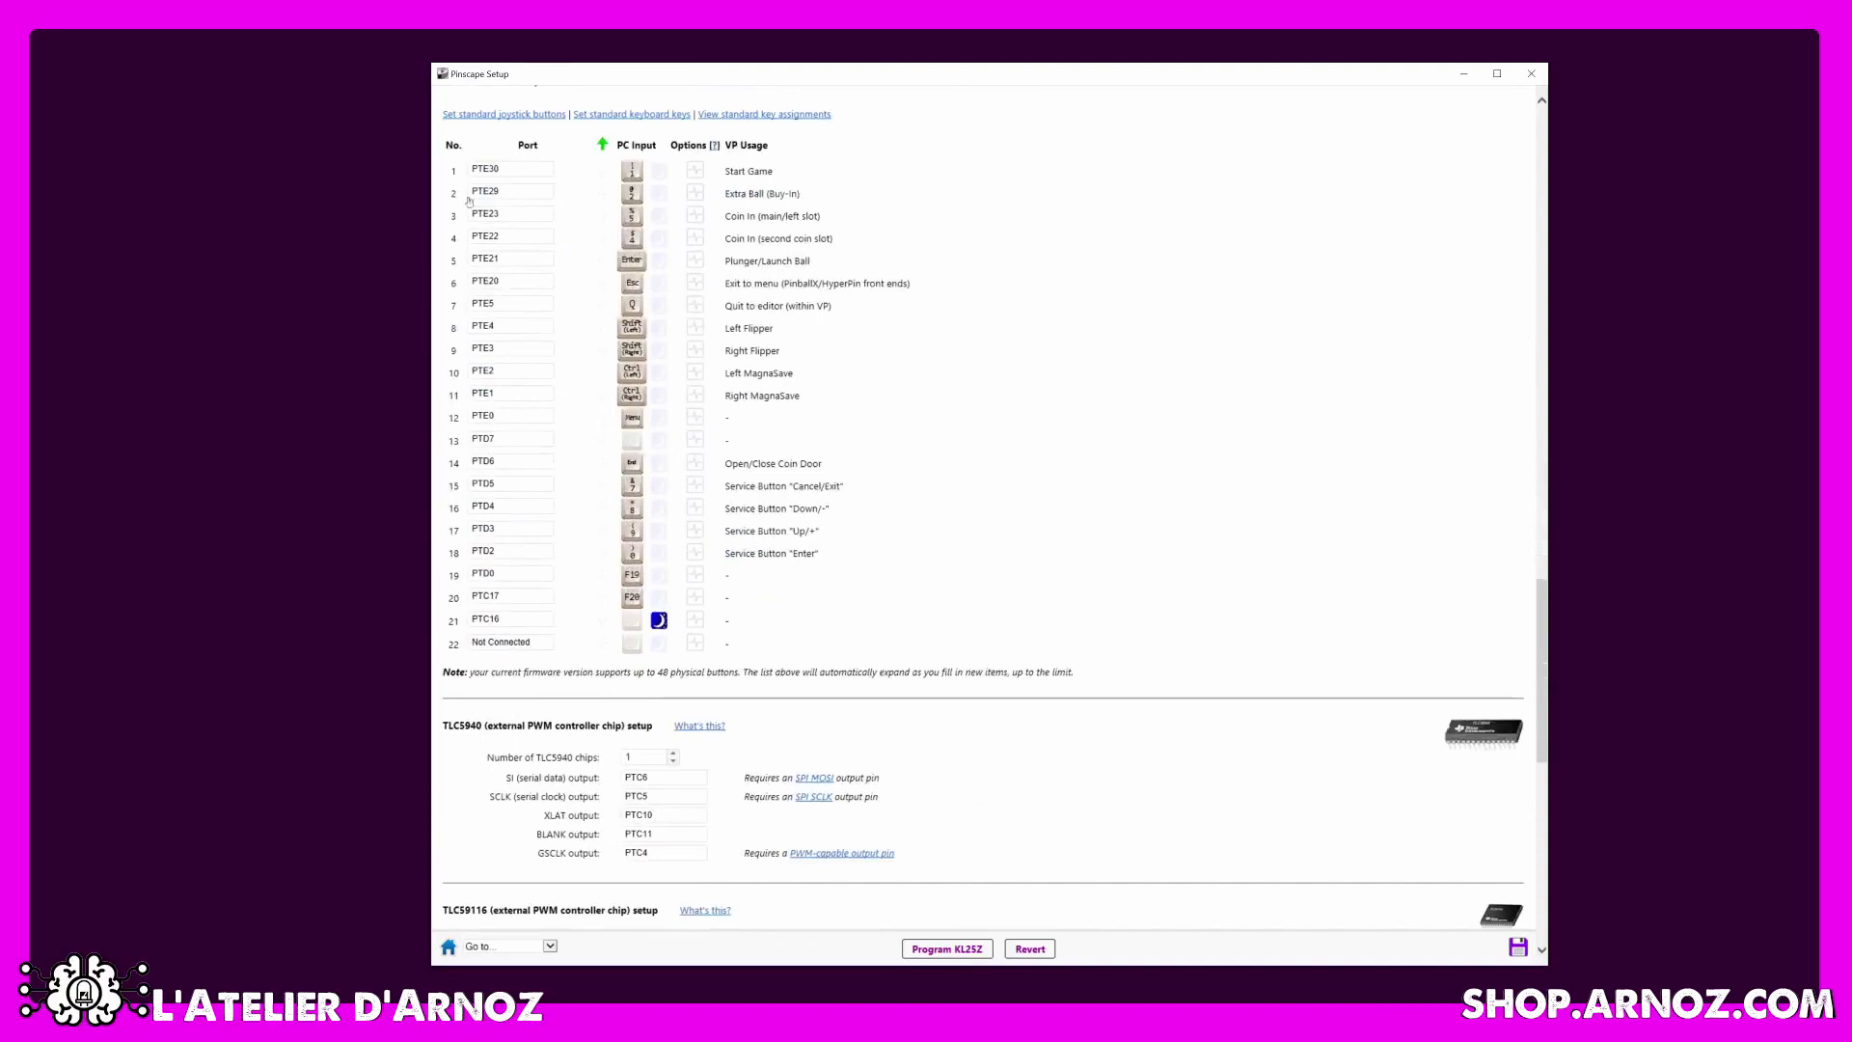
scroll(675, 656, down, 3)
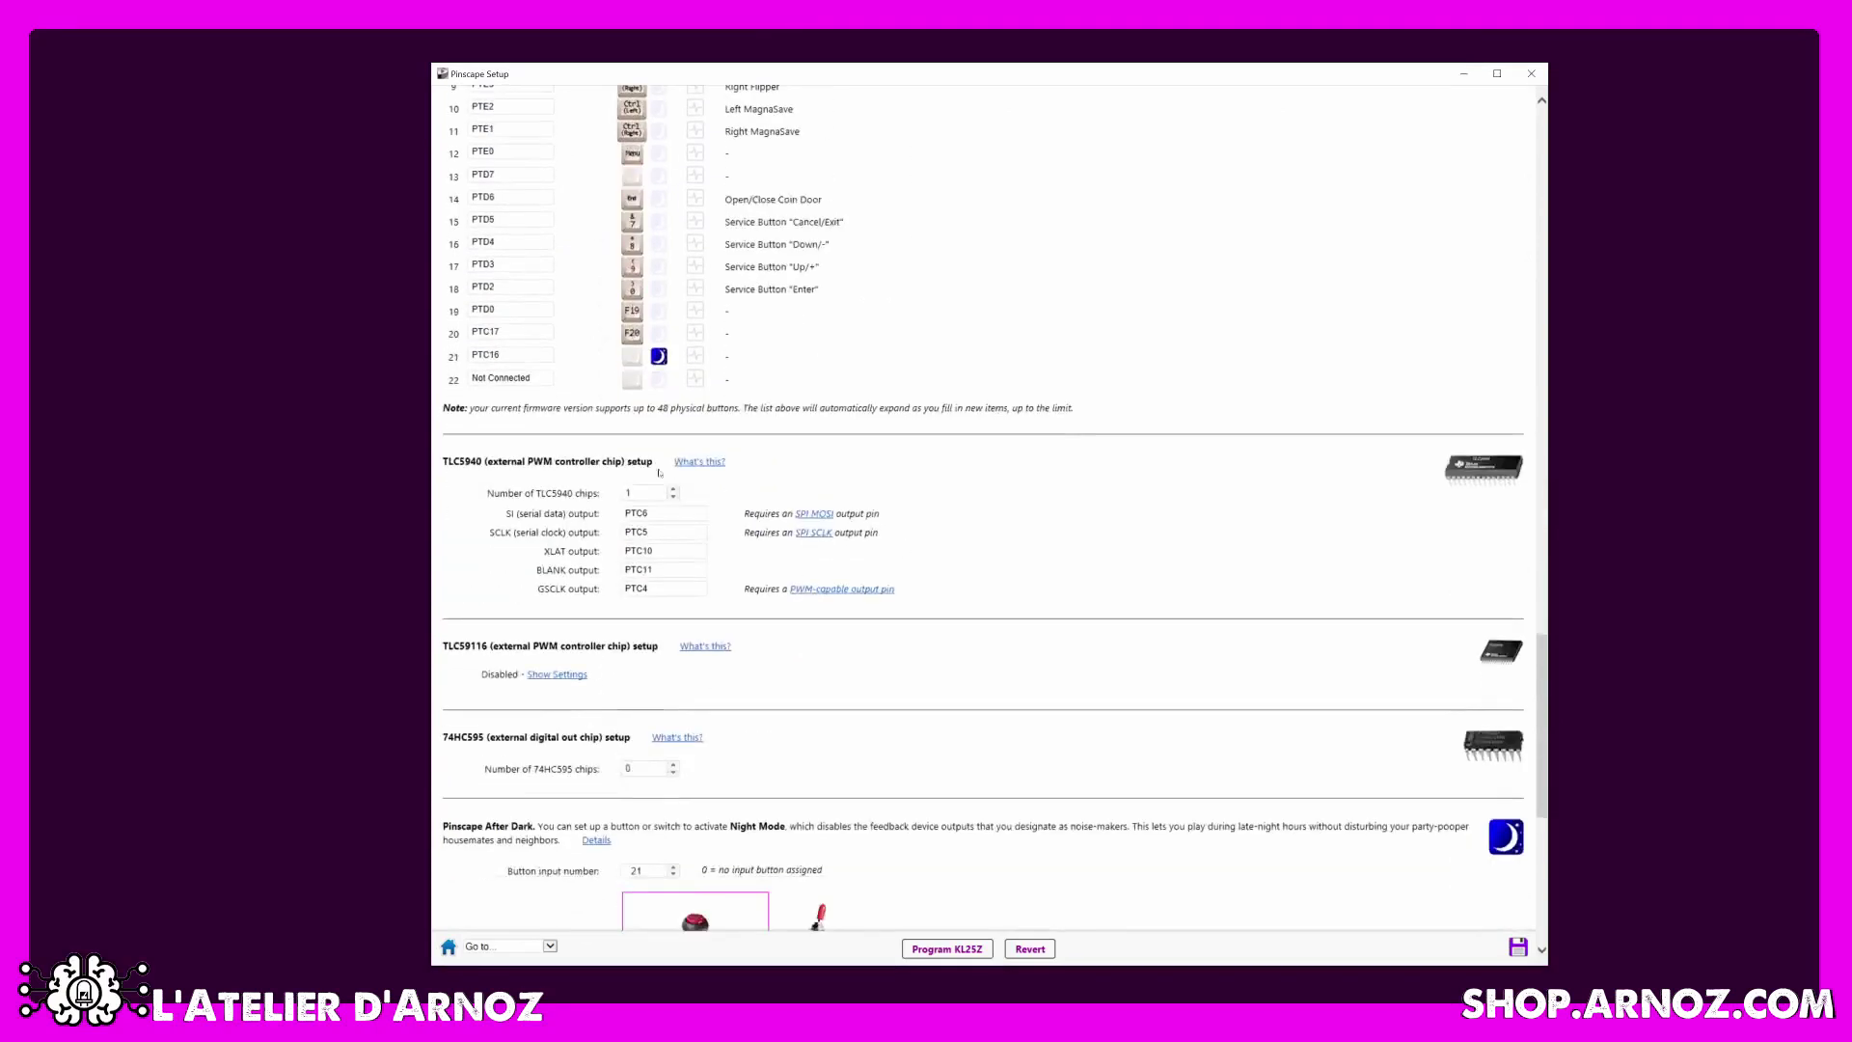
scroll(1125, 640, down, 7)
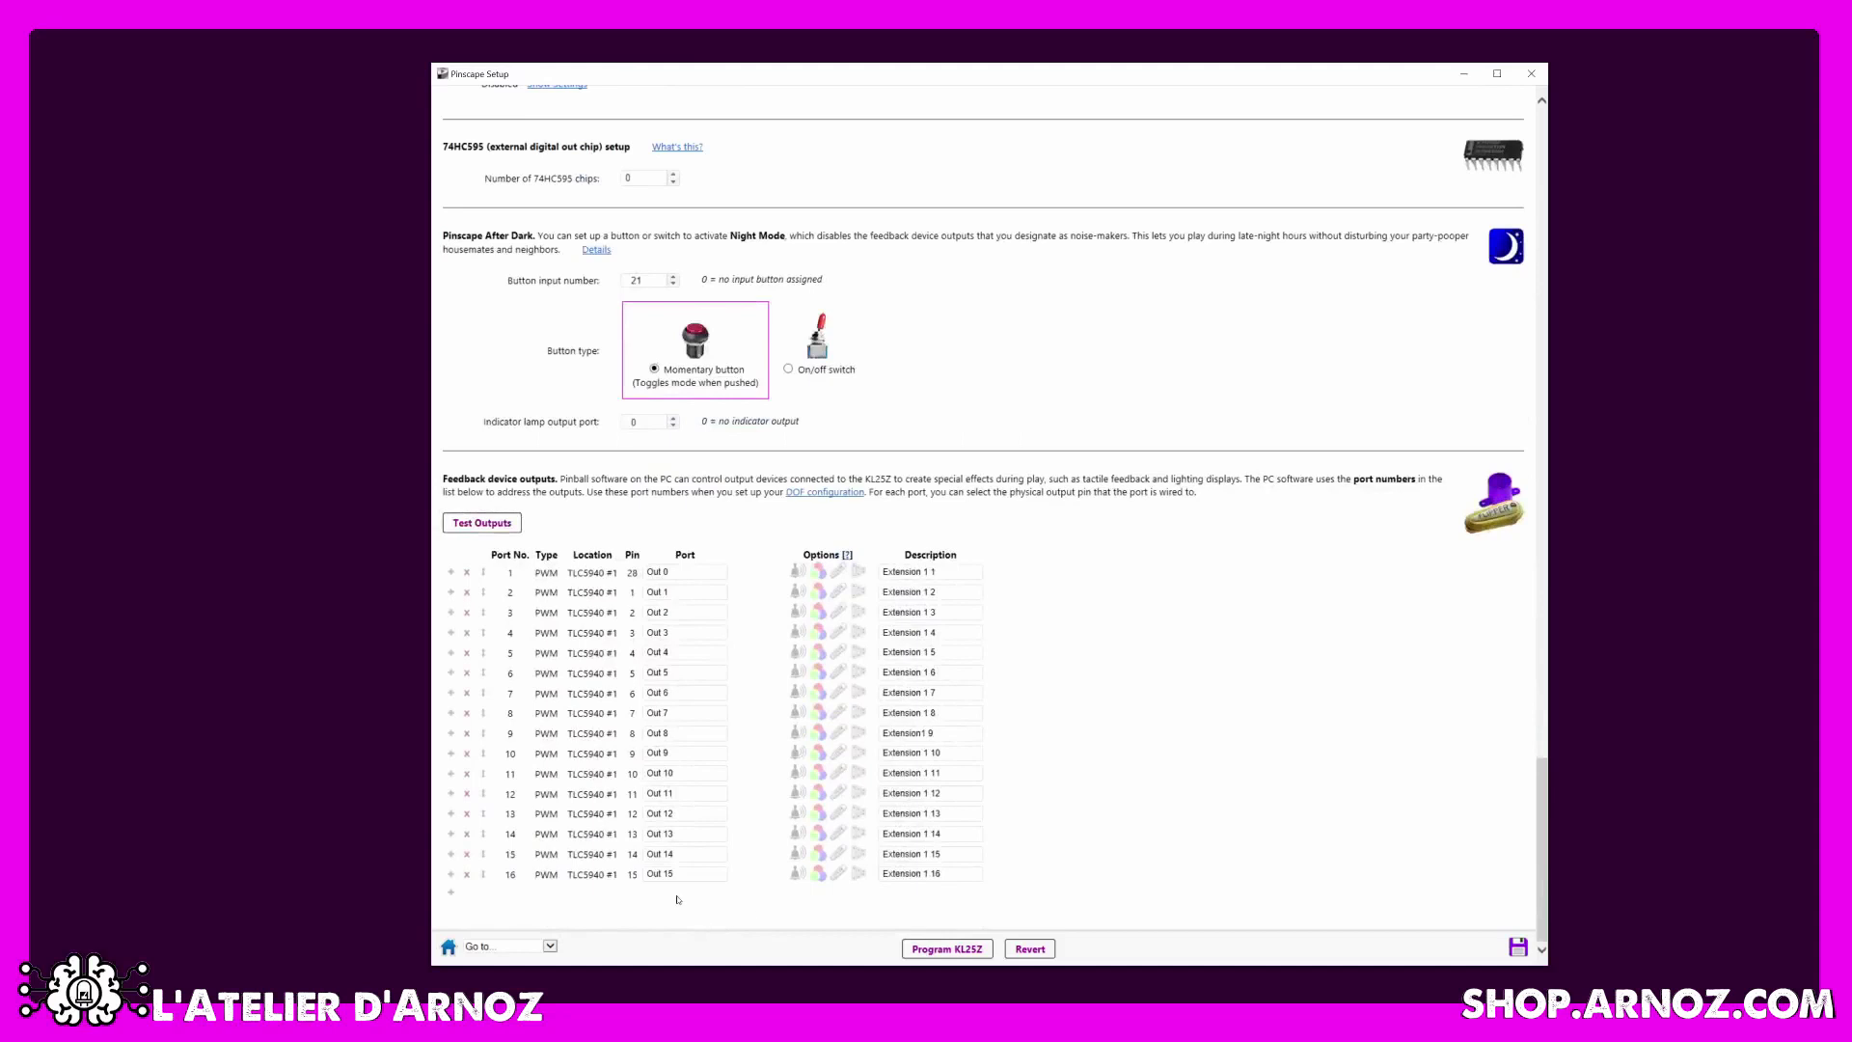
click(939, 951)
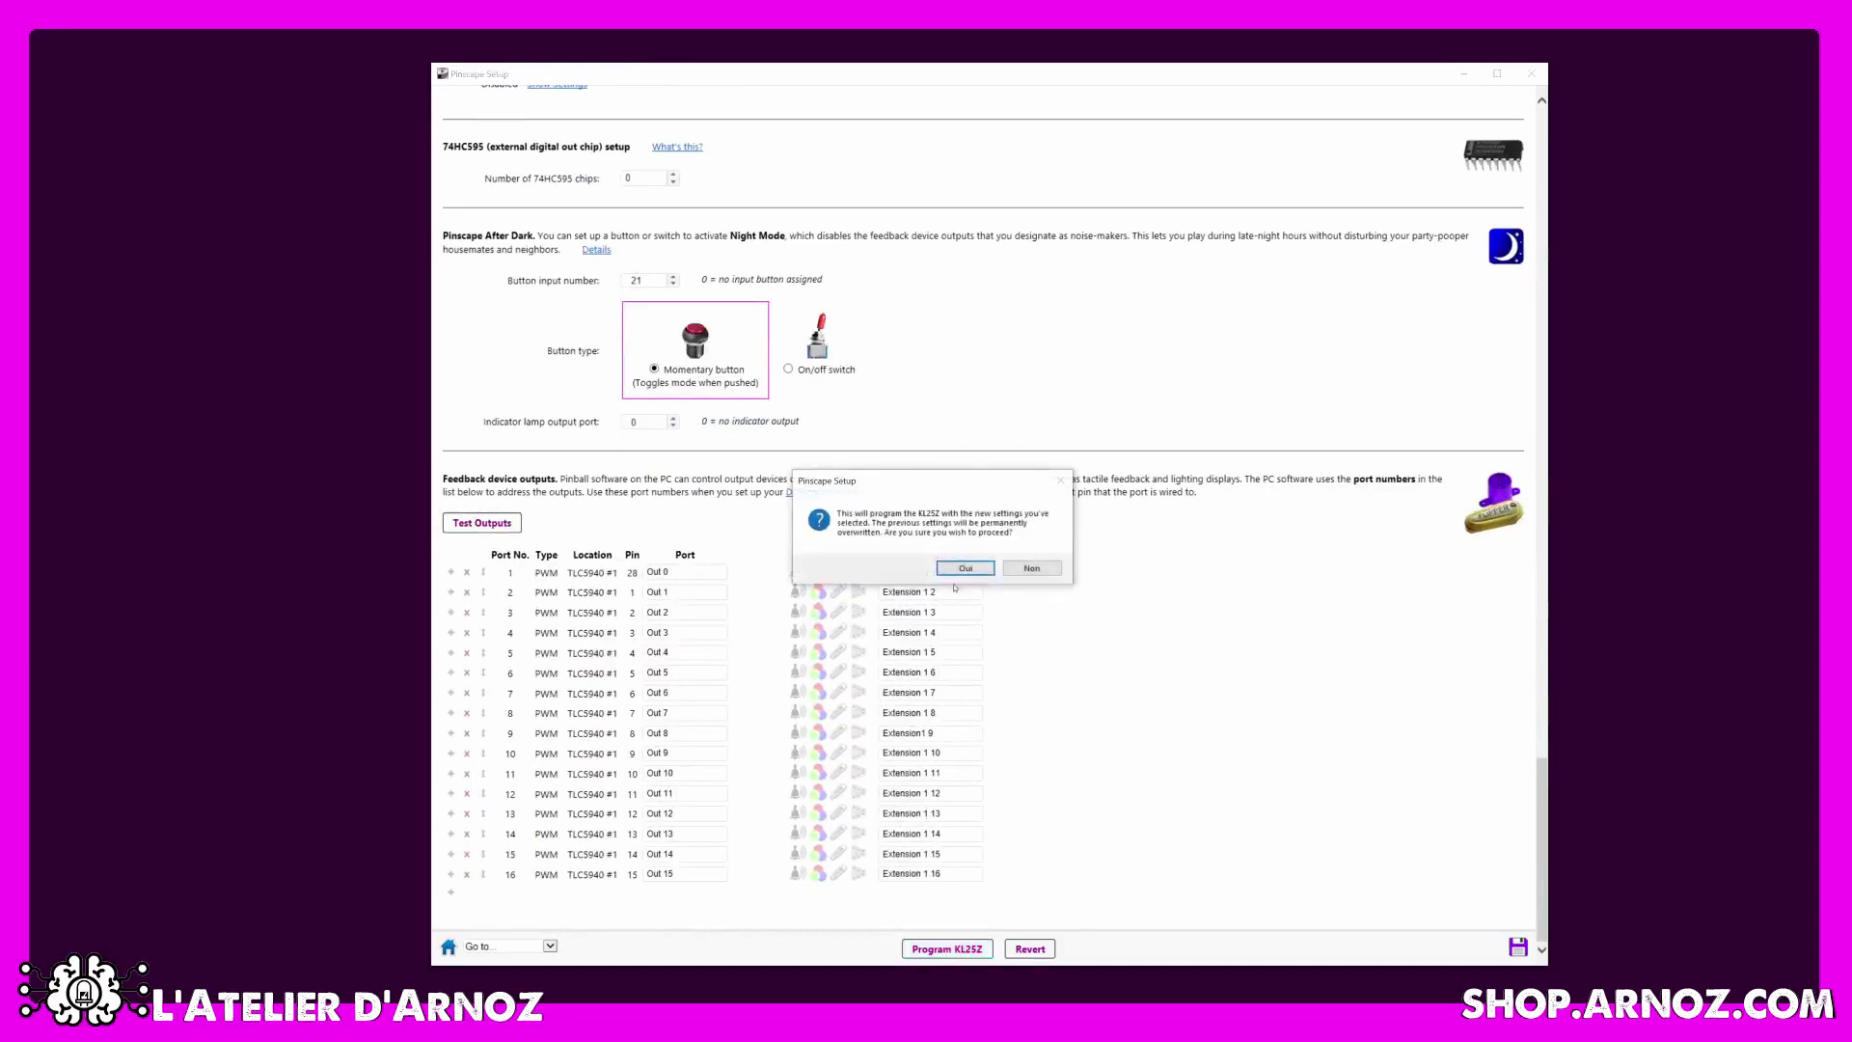
click(962, 571)
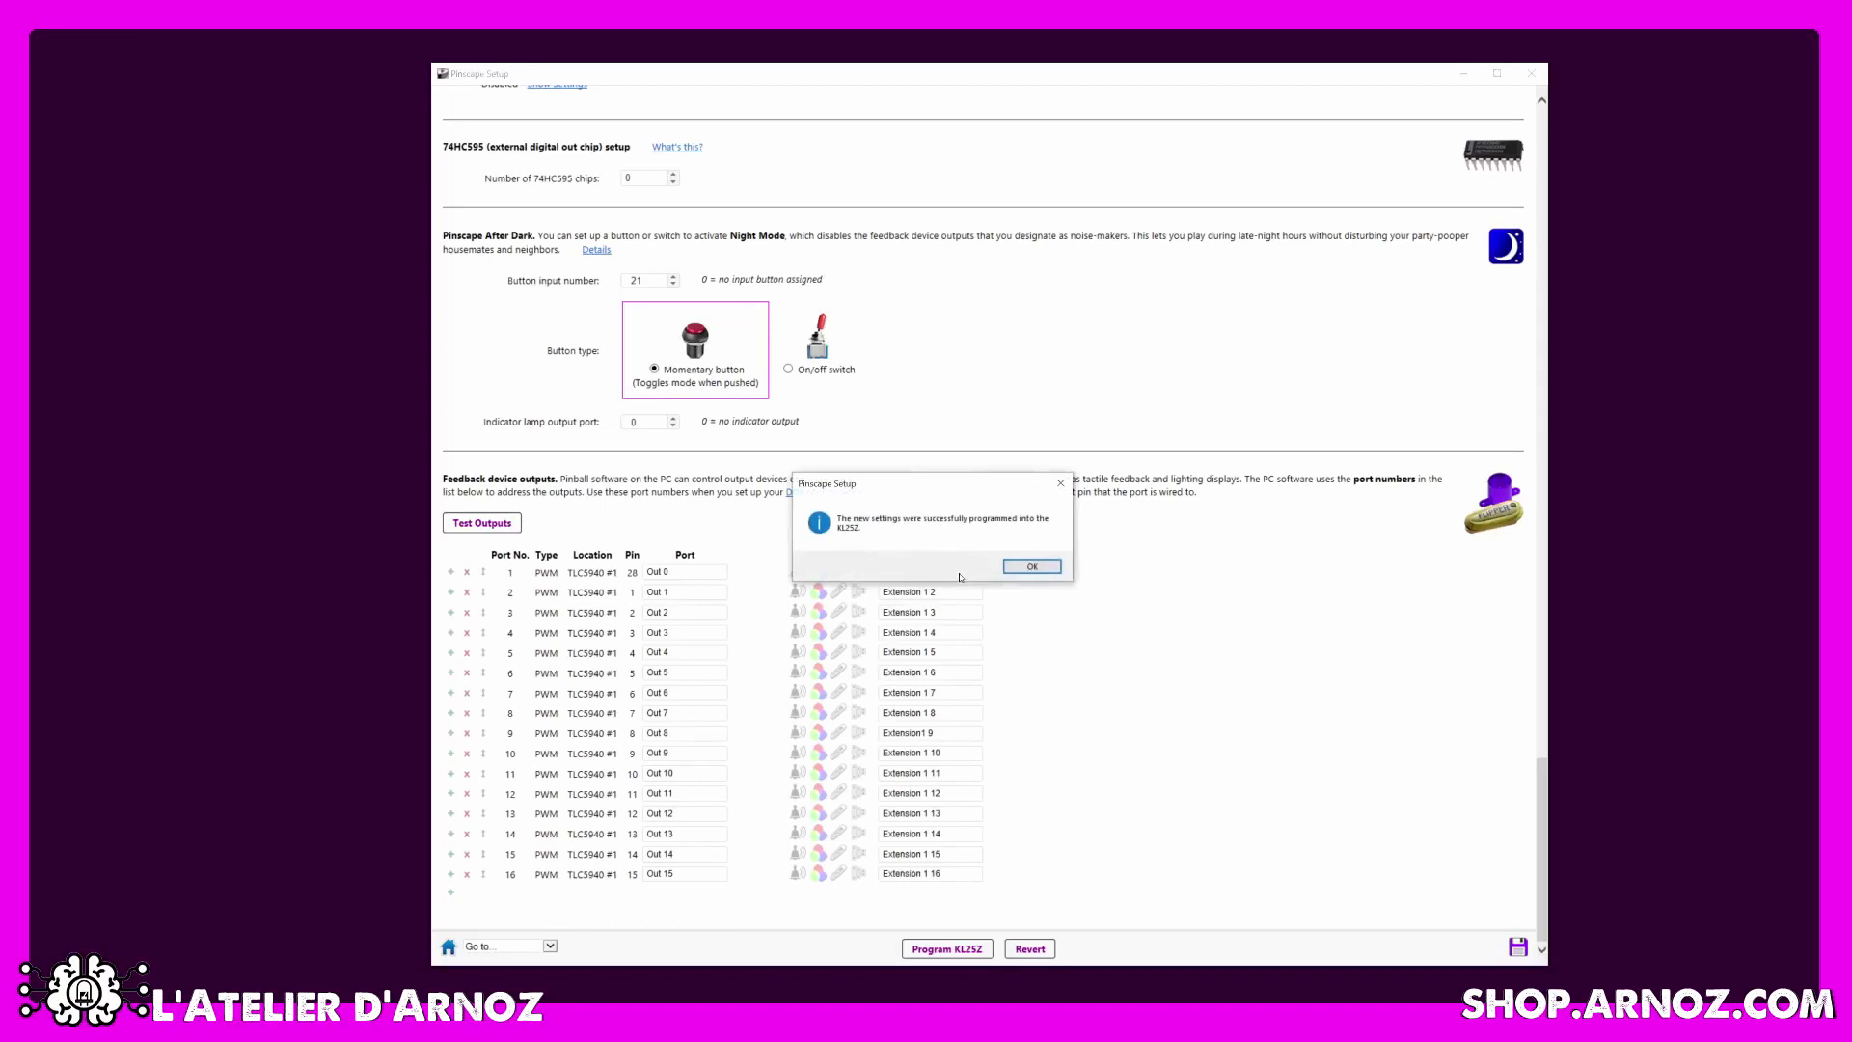
click(1031, 567)
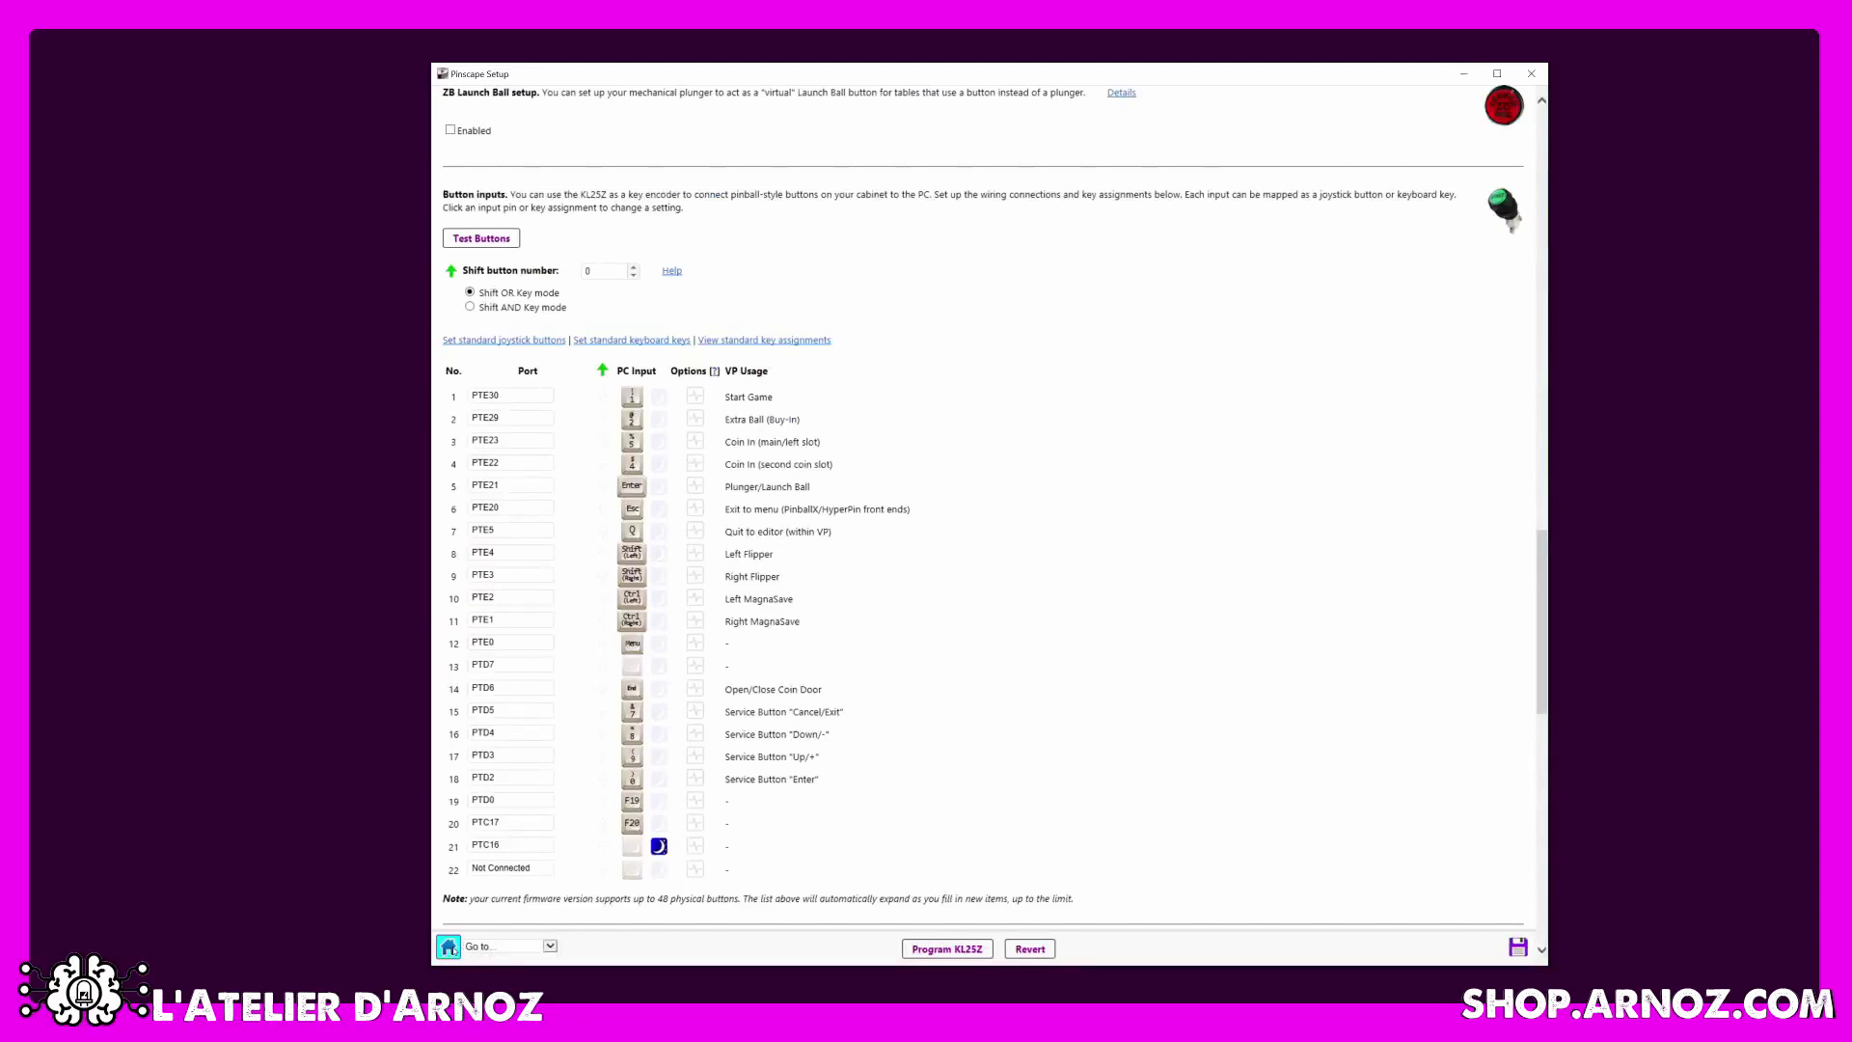
Restore the KL25Z settings from the backup file 1Epc.psconfig using Back up & Restore, and return to the Main Menu.
click(448, 947)
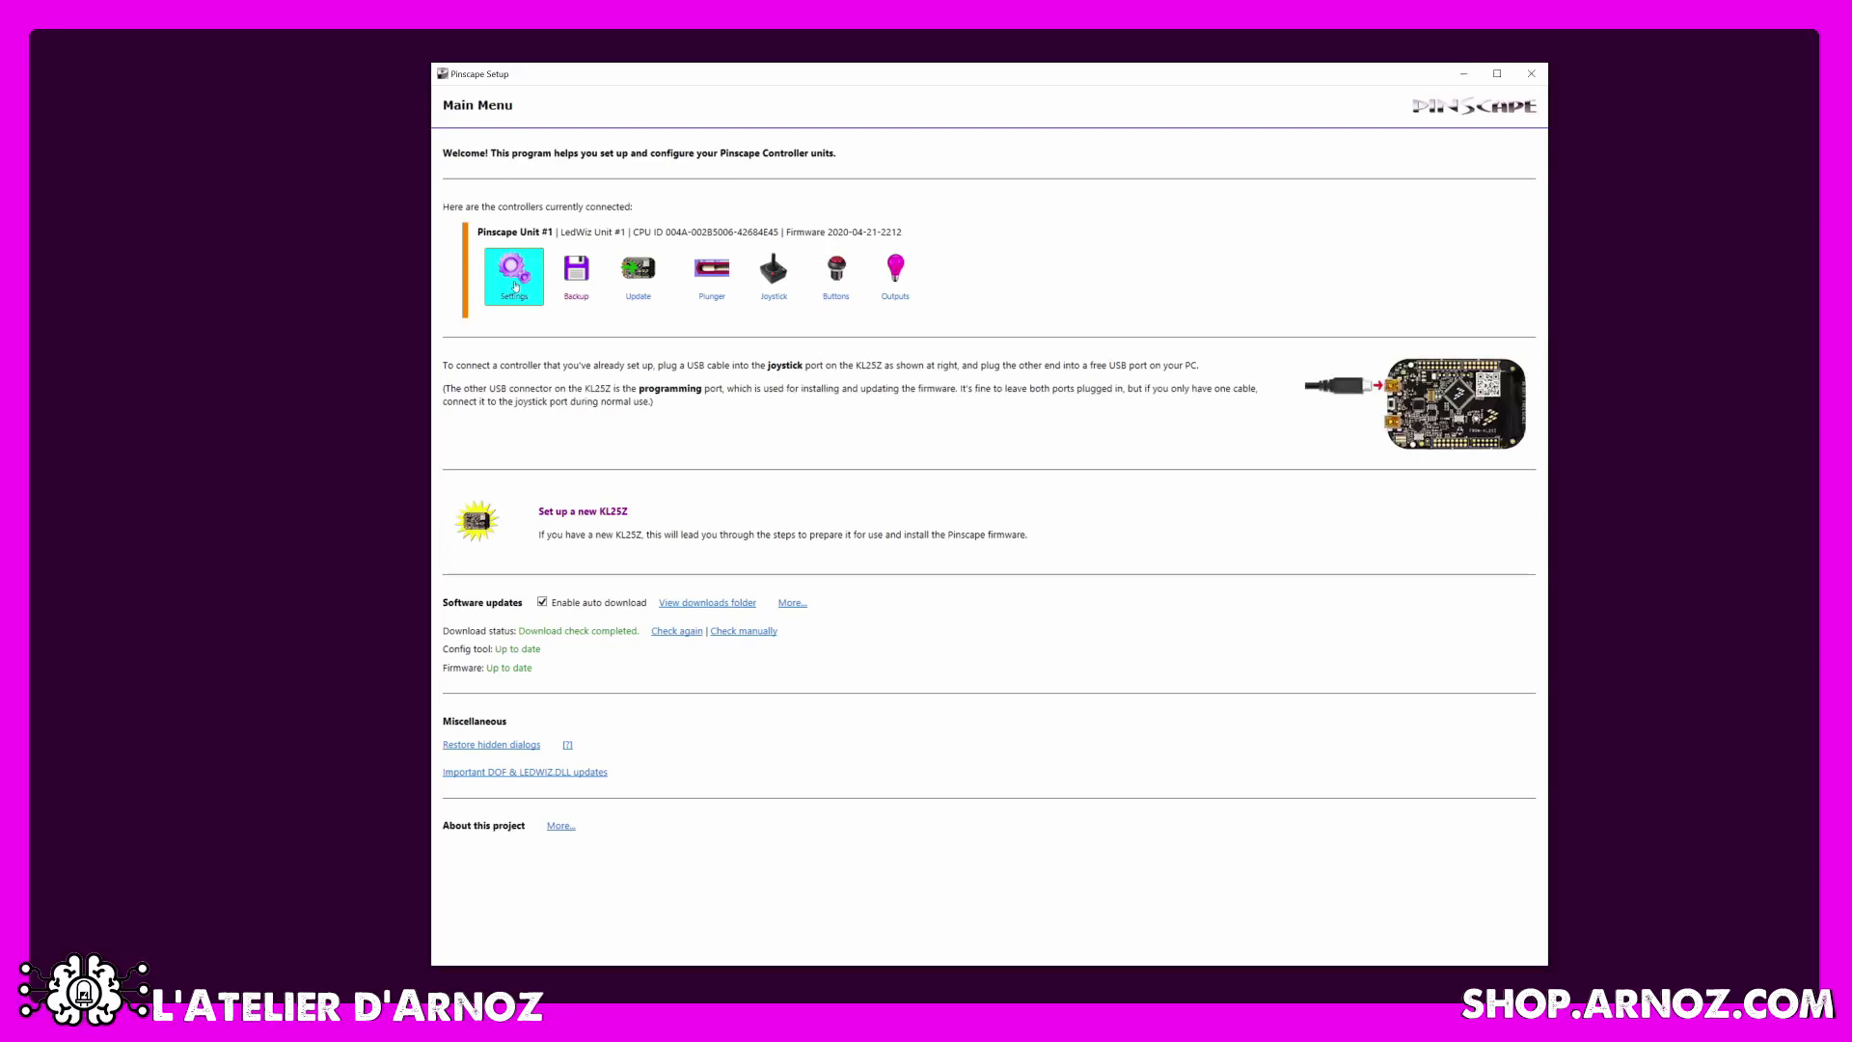
drag(521, 233, 656, 233)
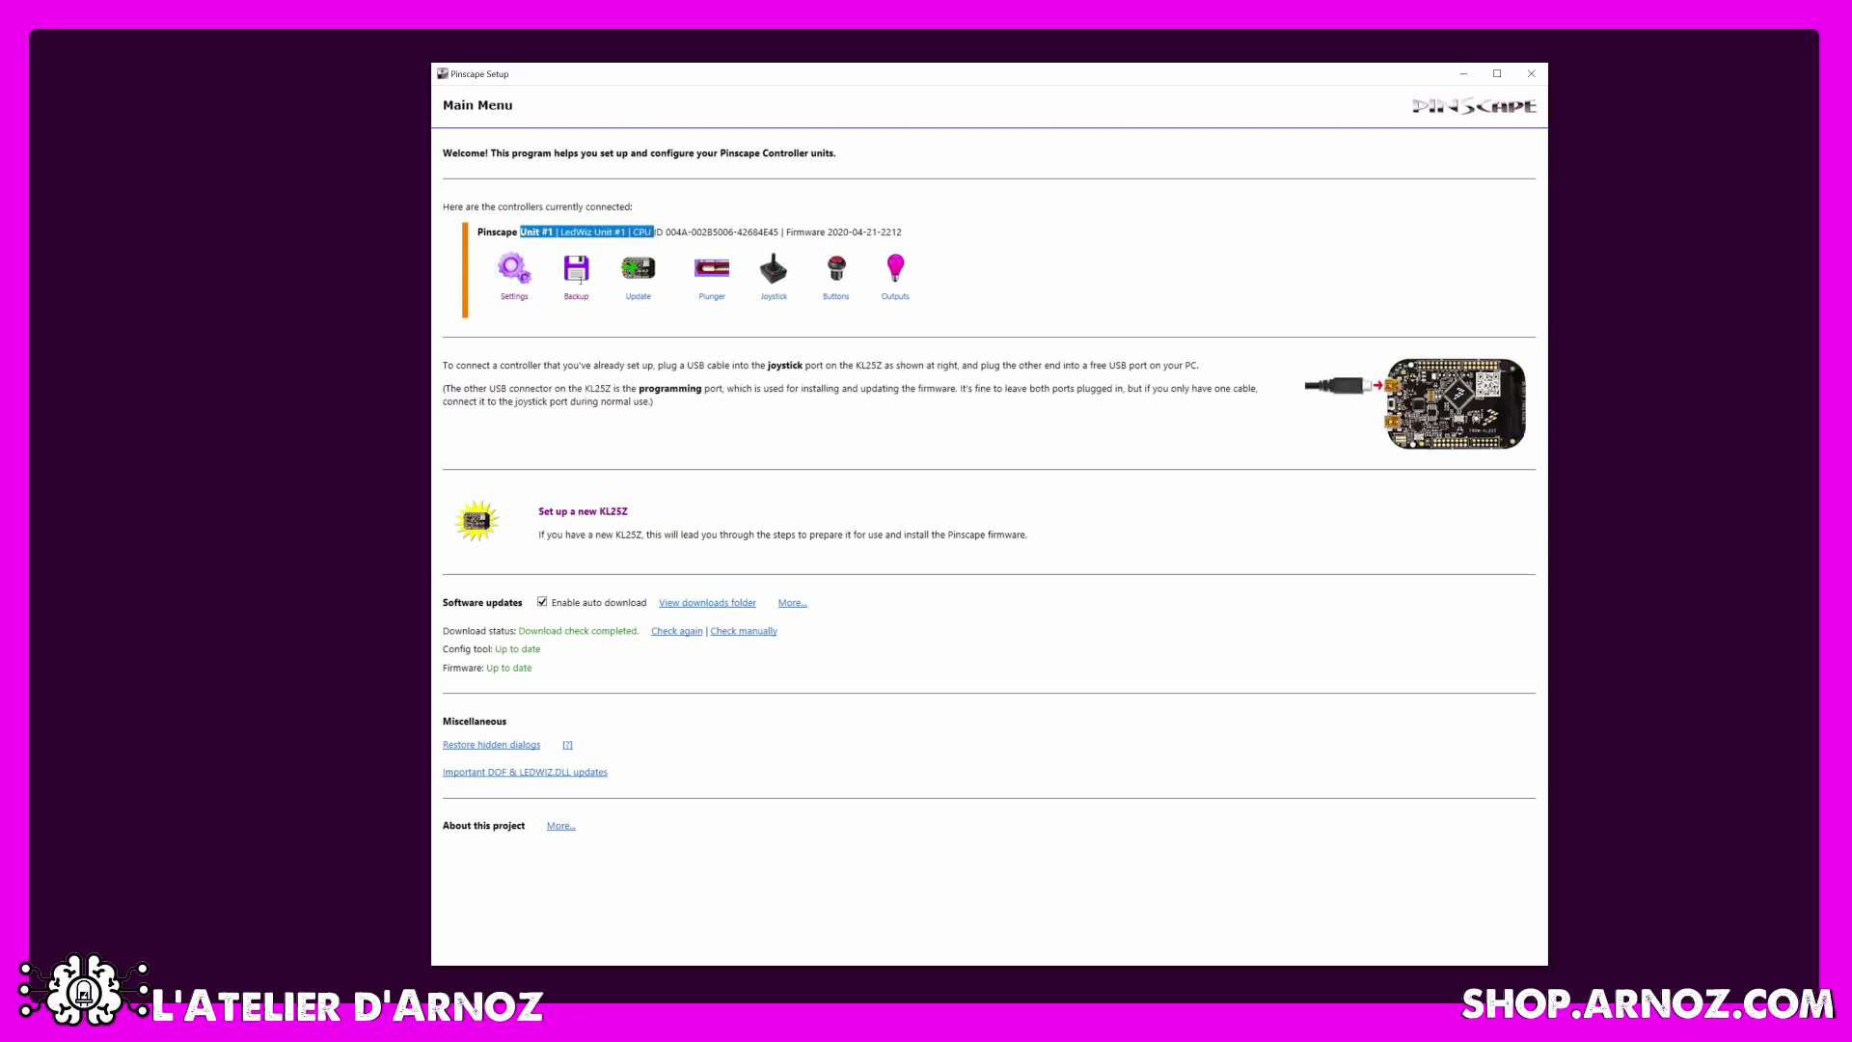
click(581, 285)
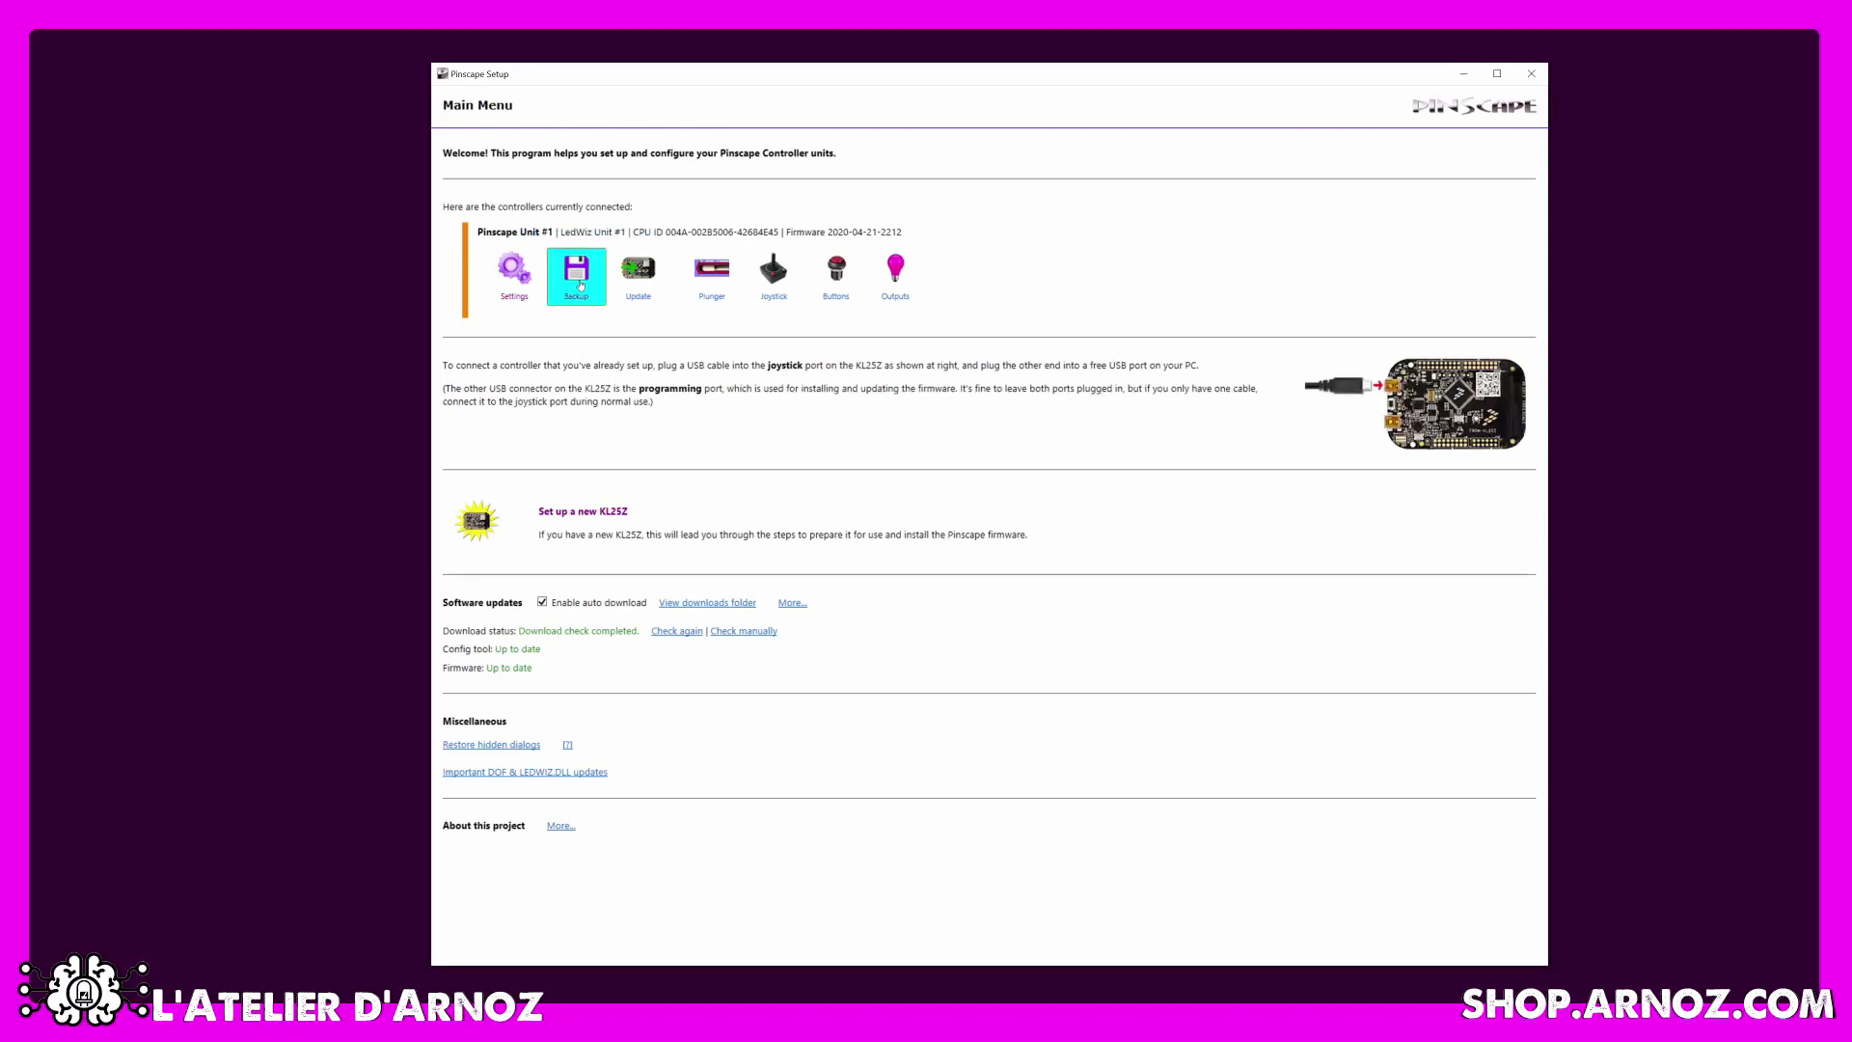
click(581, 285)
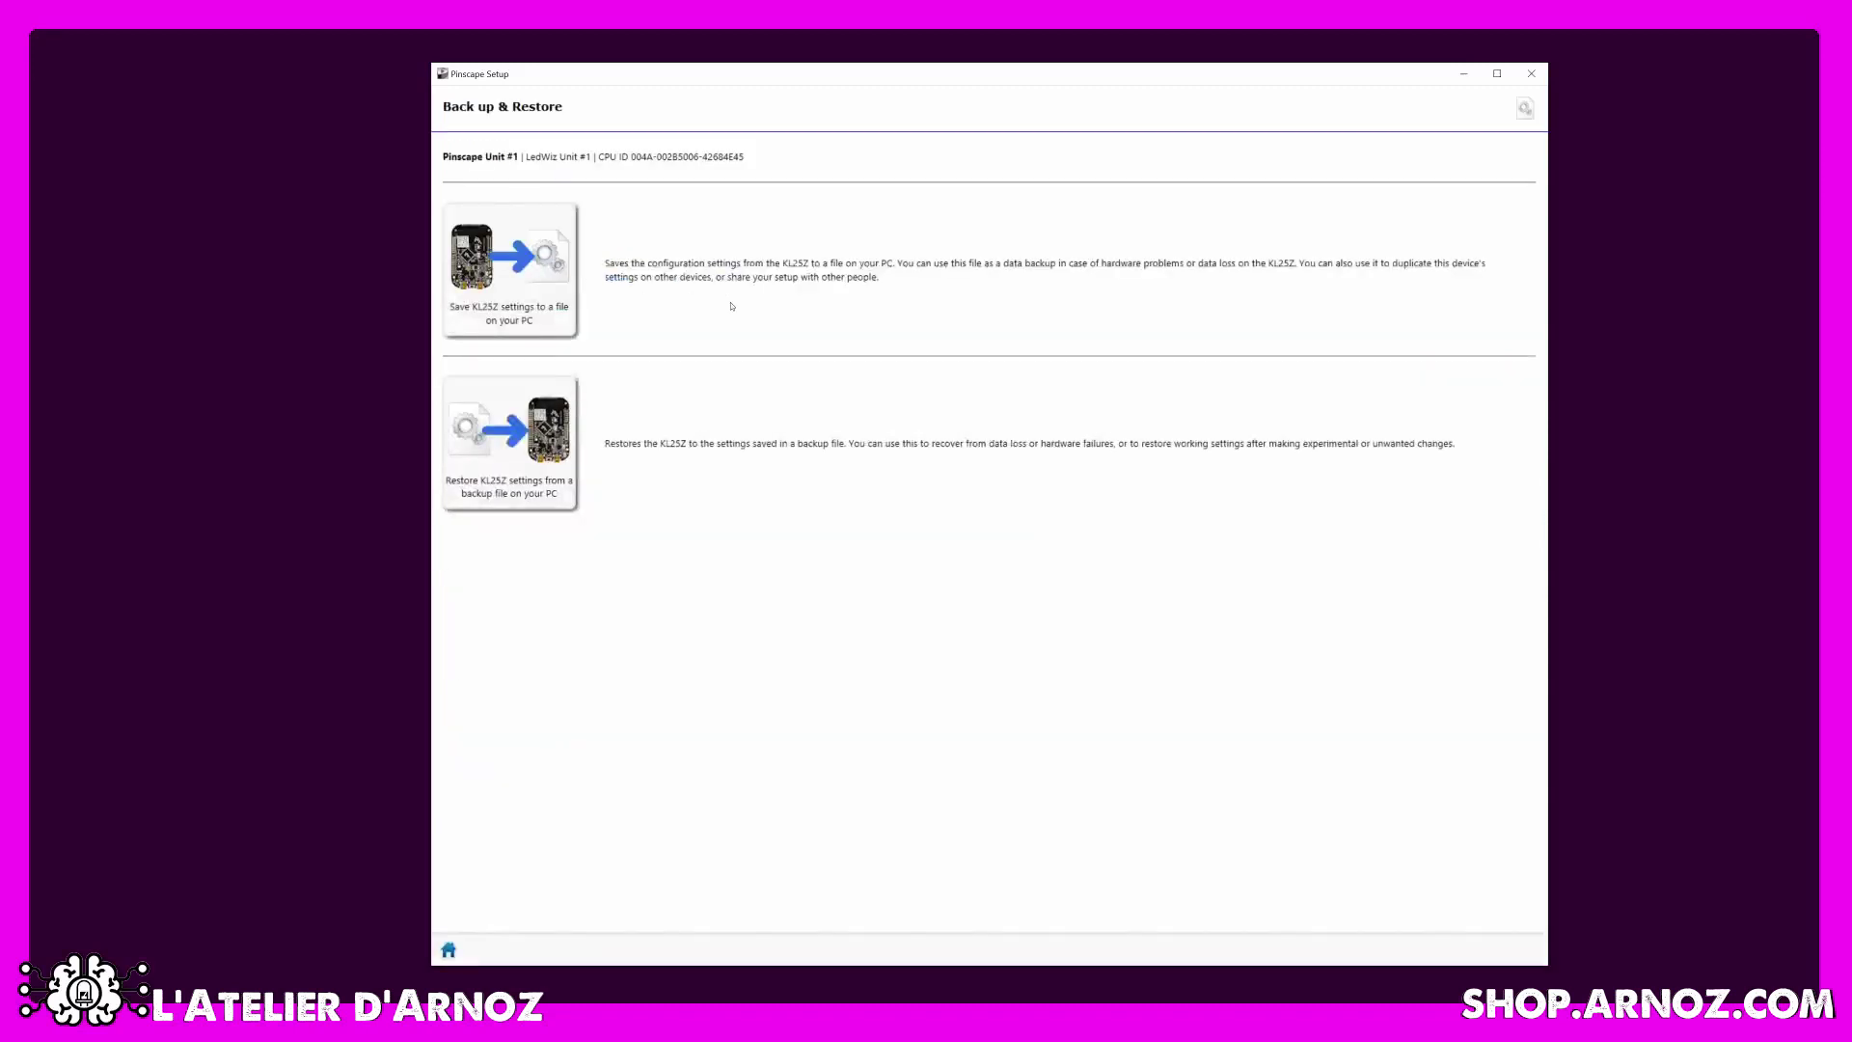
click(532, 437)
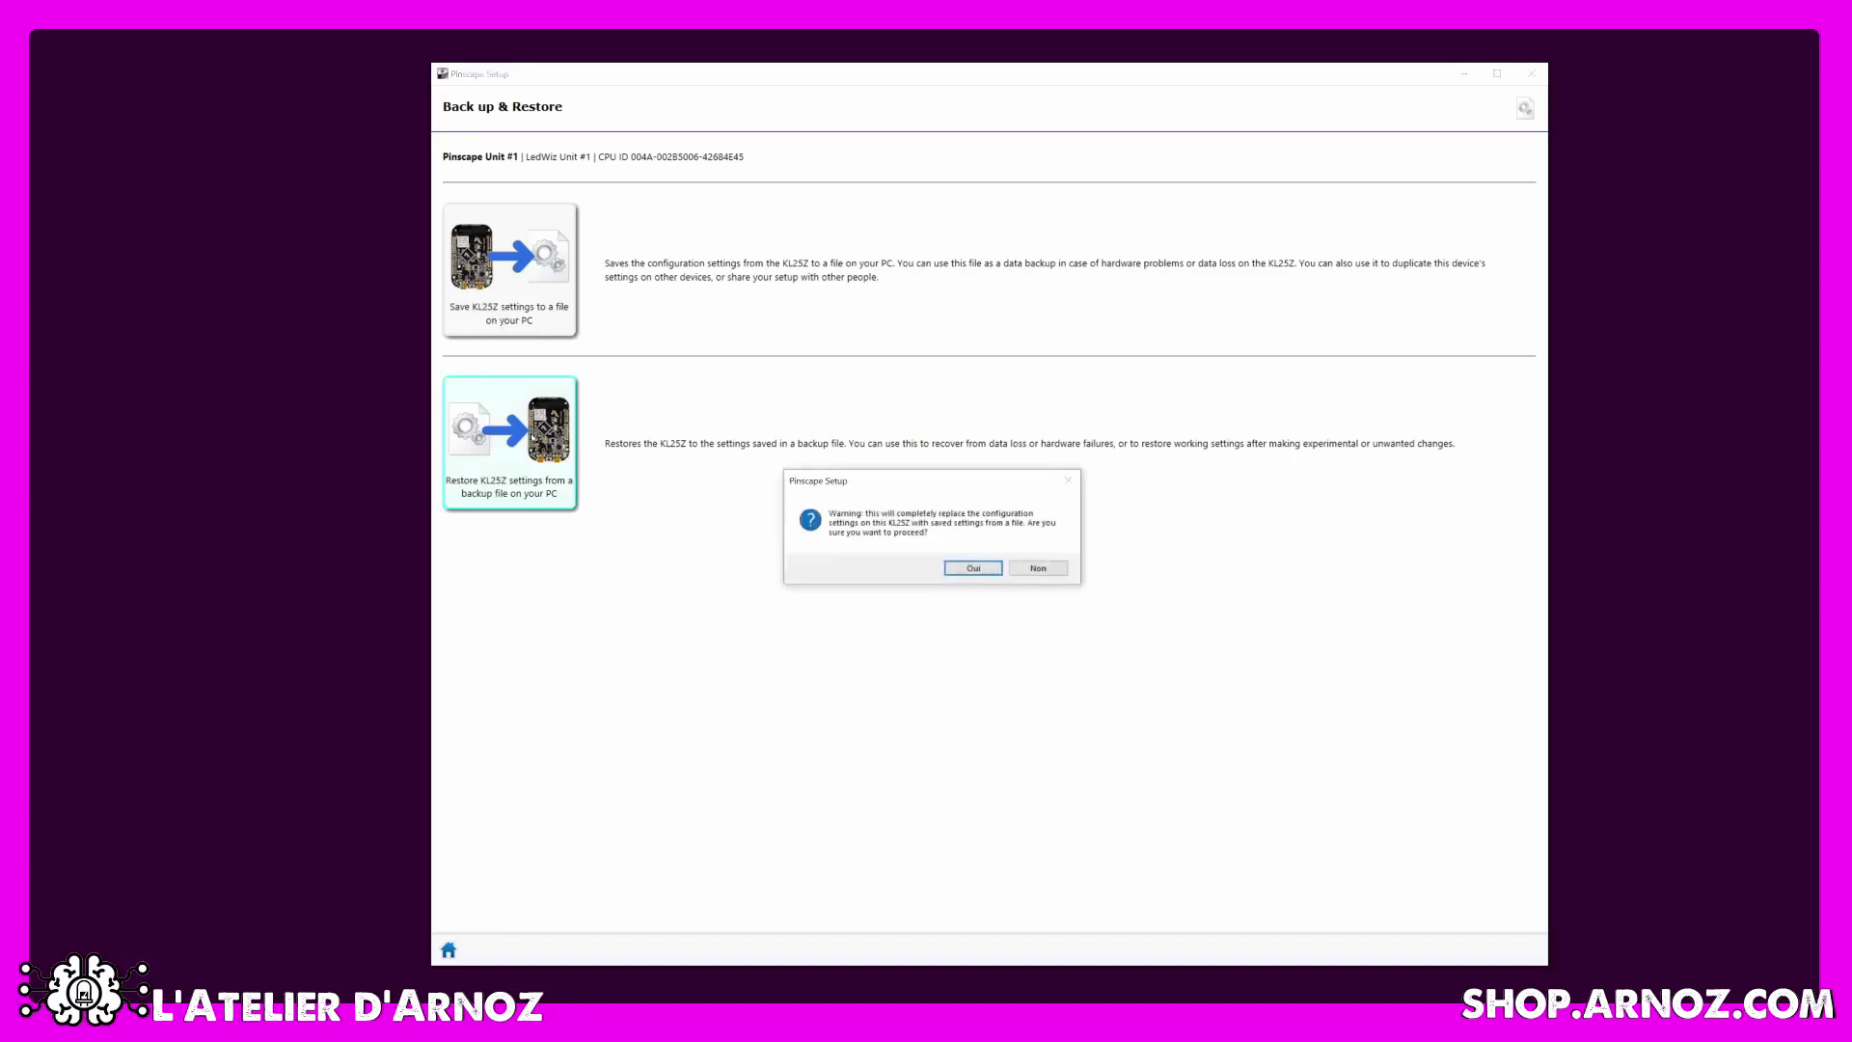
click(973, 569)
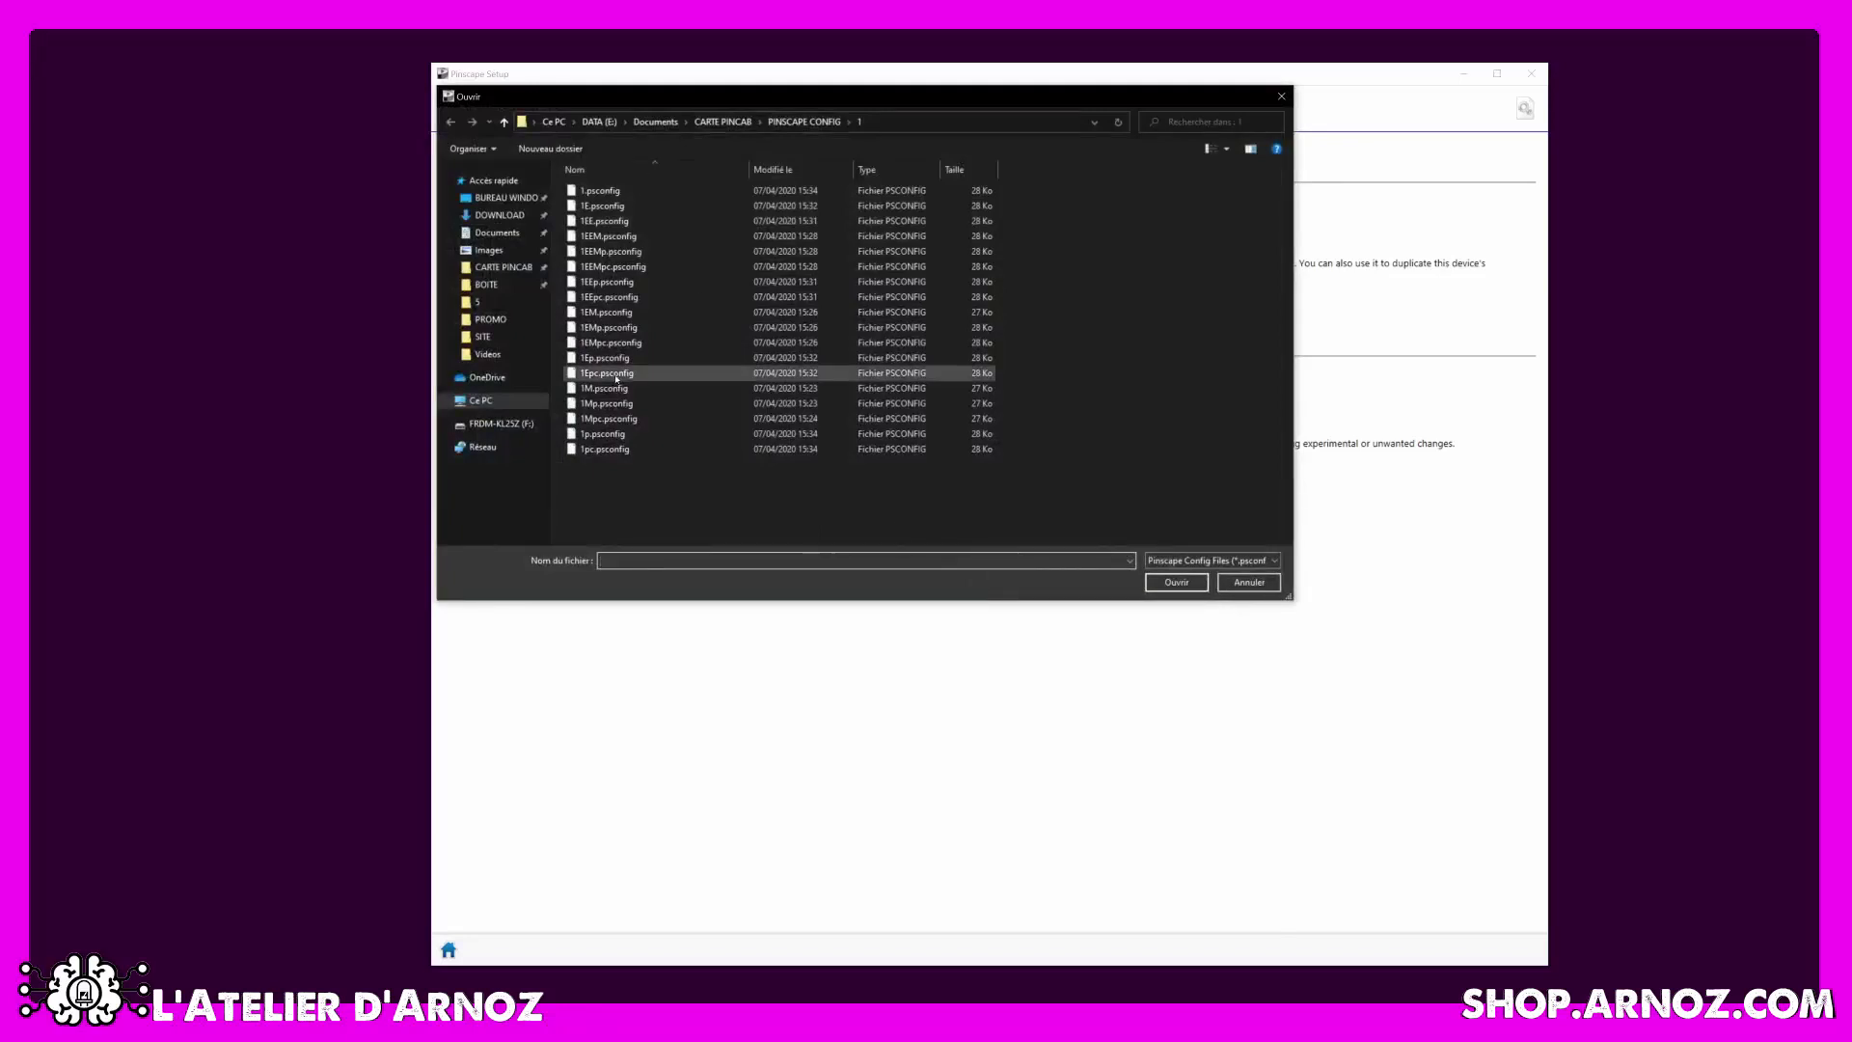
click(1174, 581)
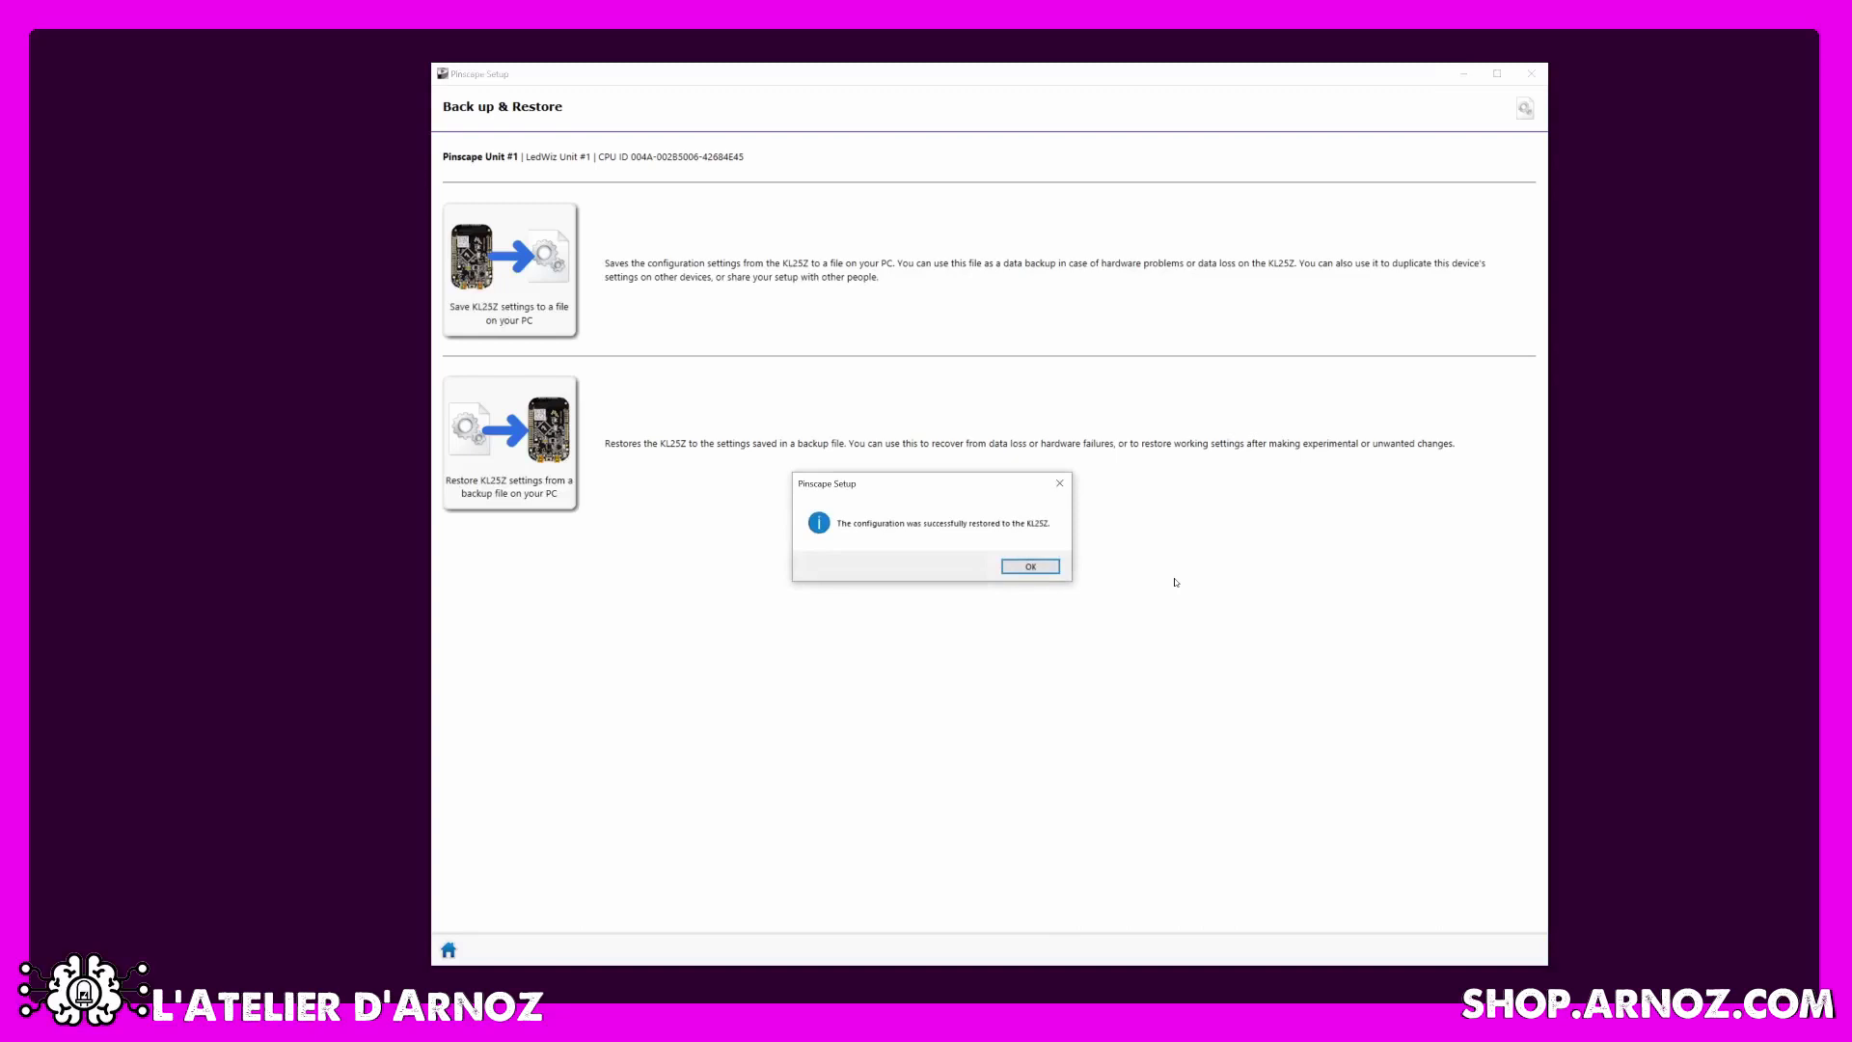
click(1031, 567)
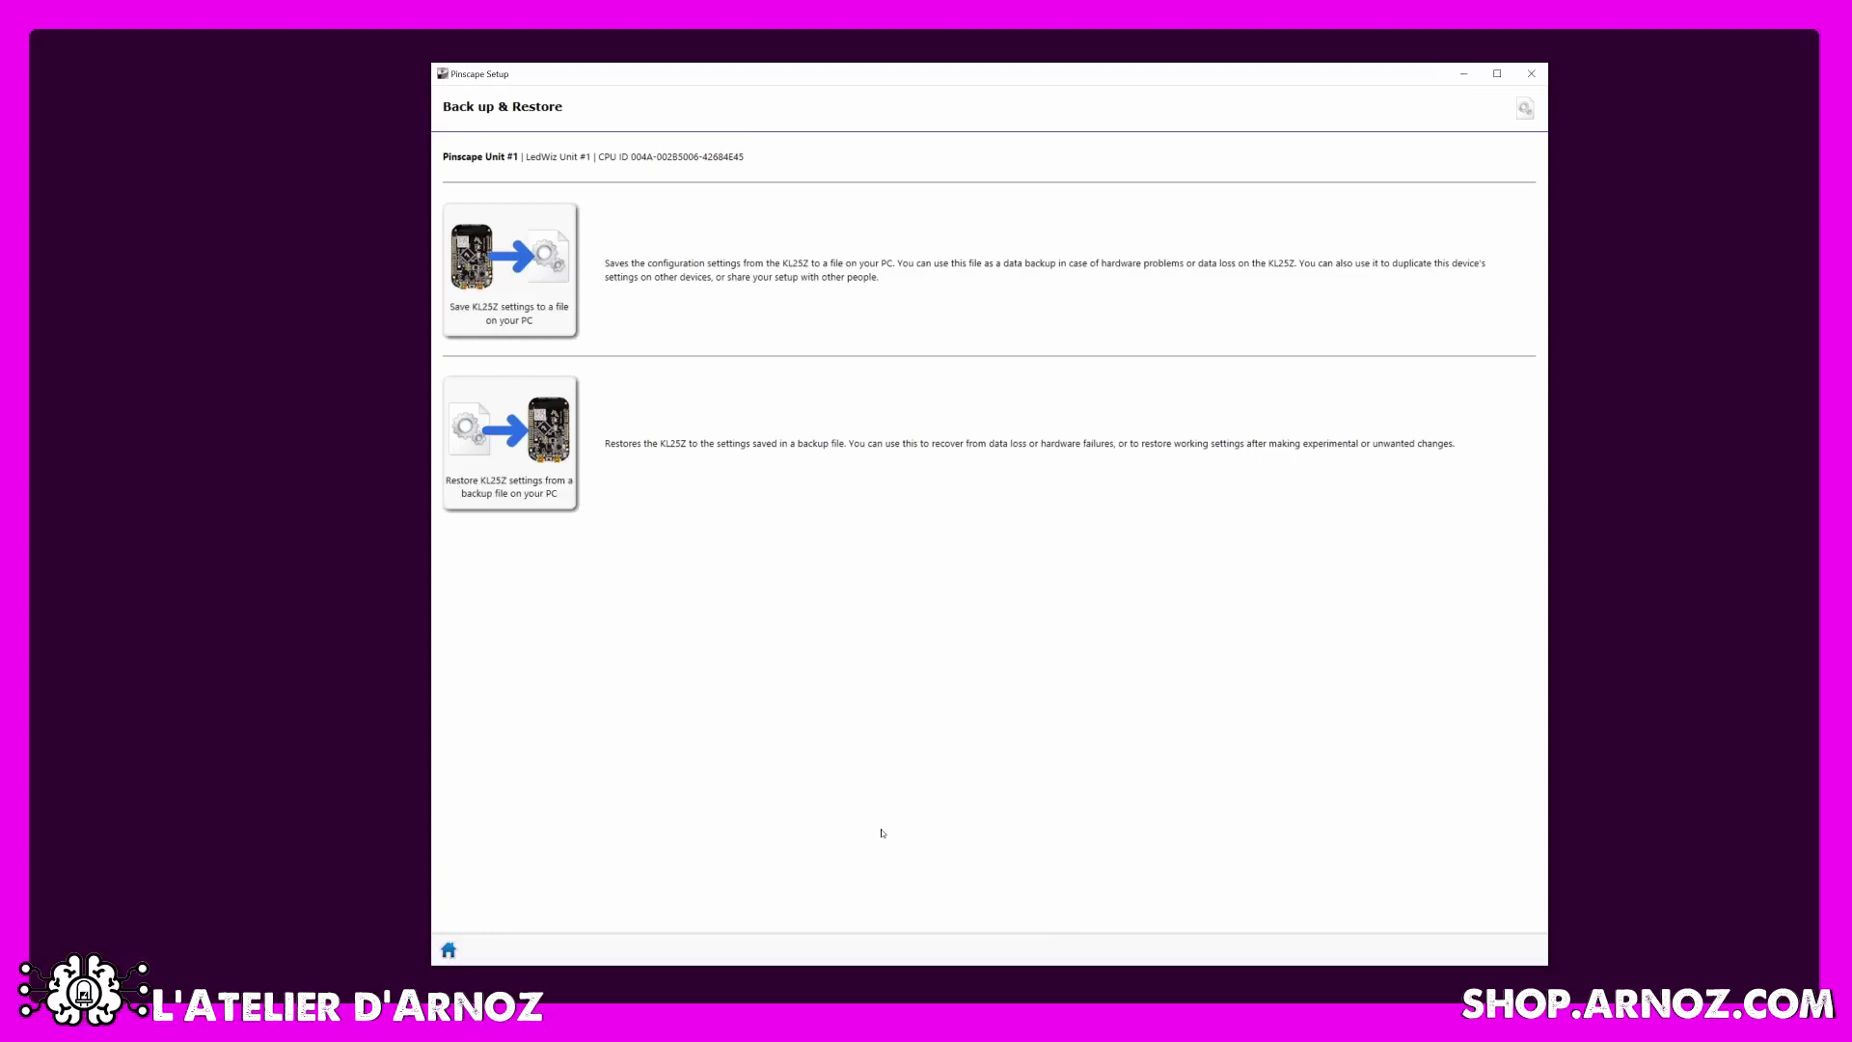
key(Tab)
key(Return)
key(Tab)
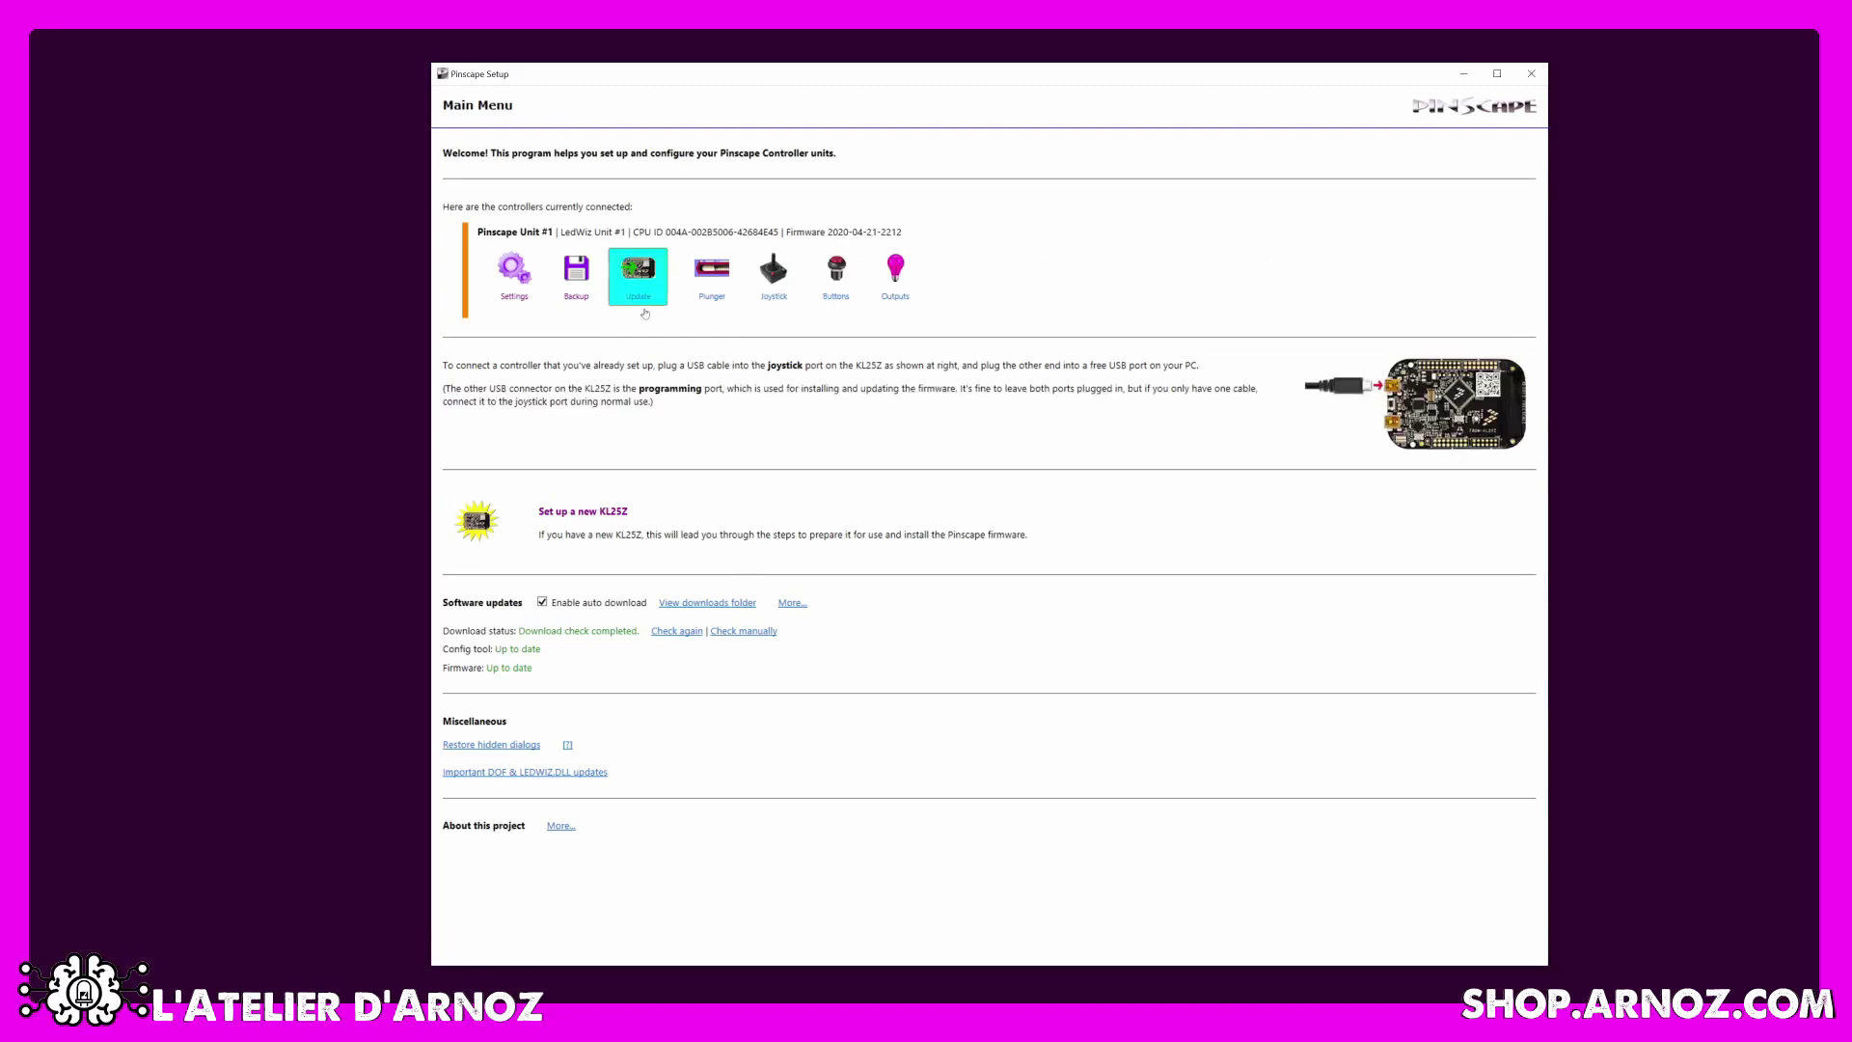
Inspect the controller's readings in the Plunger Sensor Viewer and the Joystick Viewer, closing each viewer after checking it.
click(646, 266)
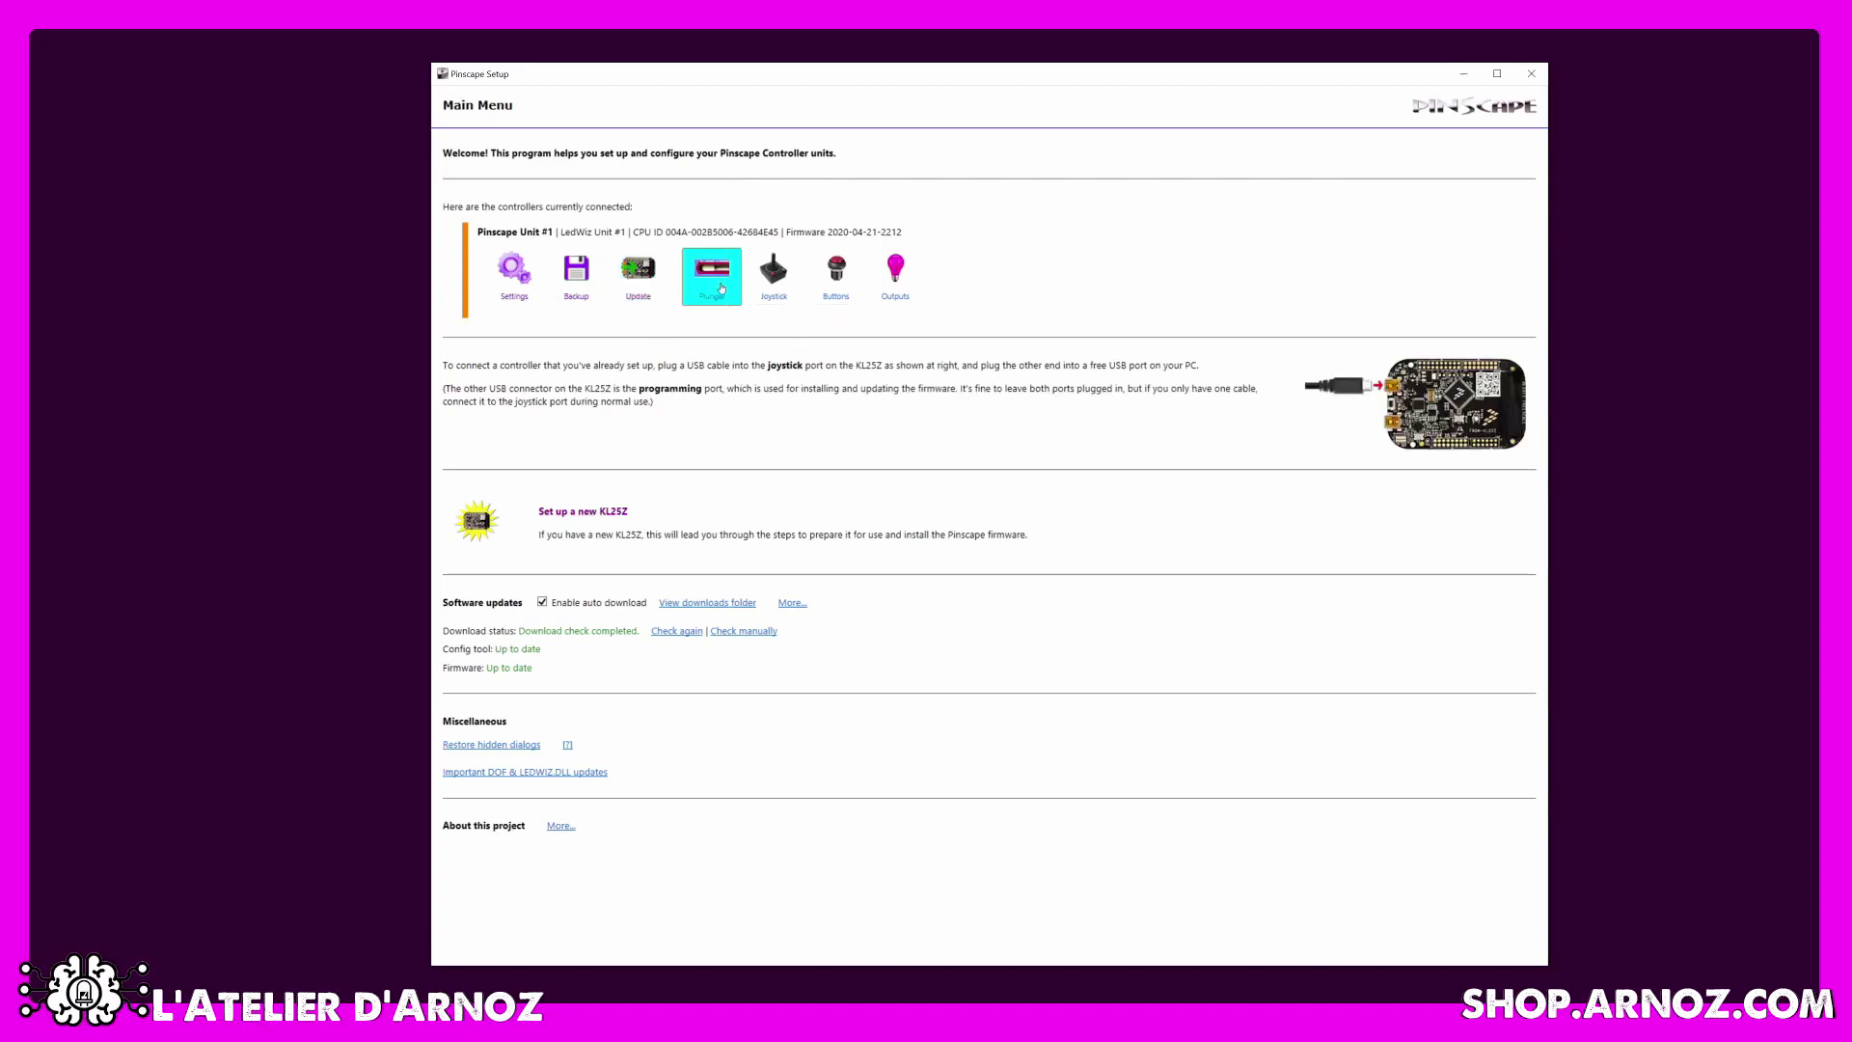
click(723, 286)
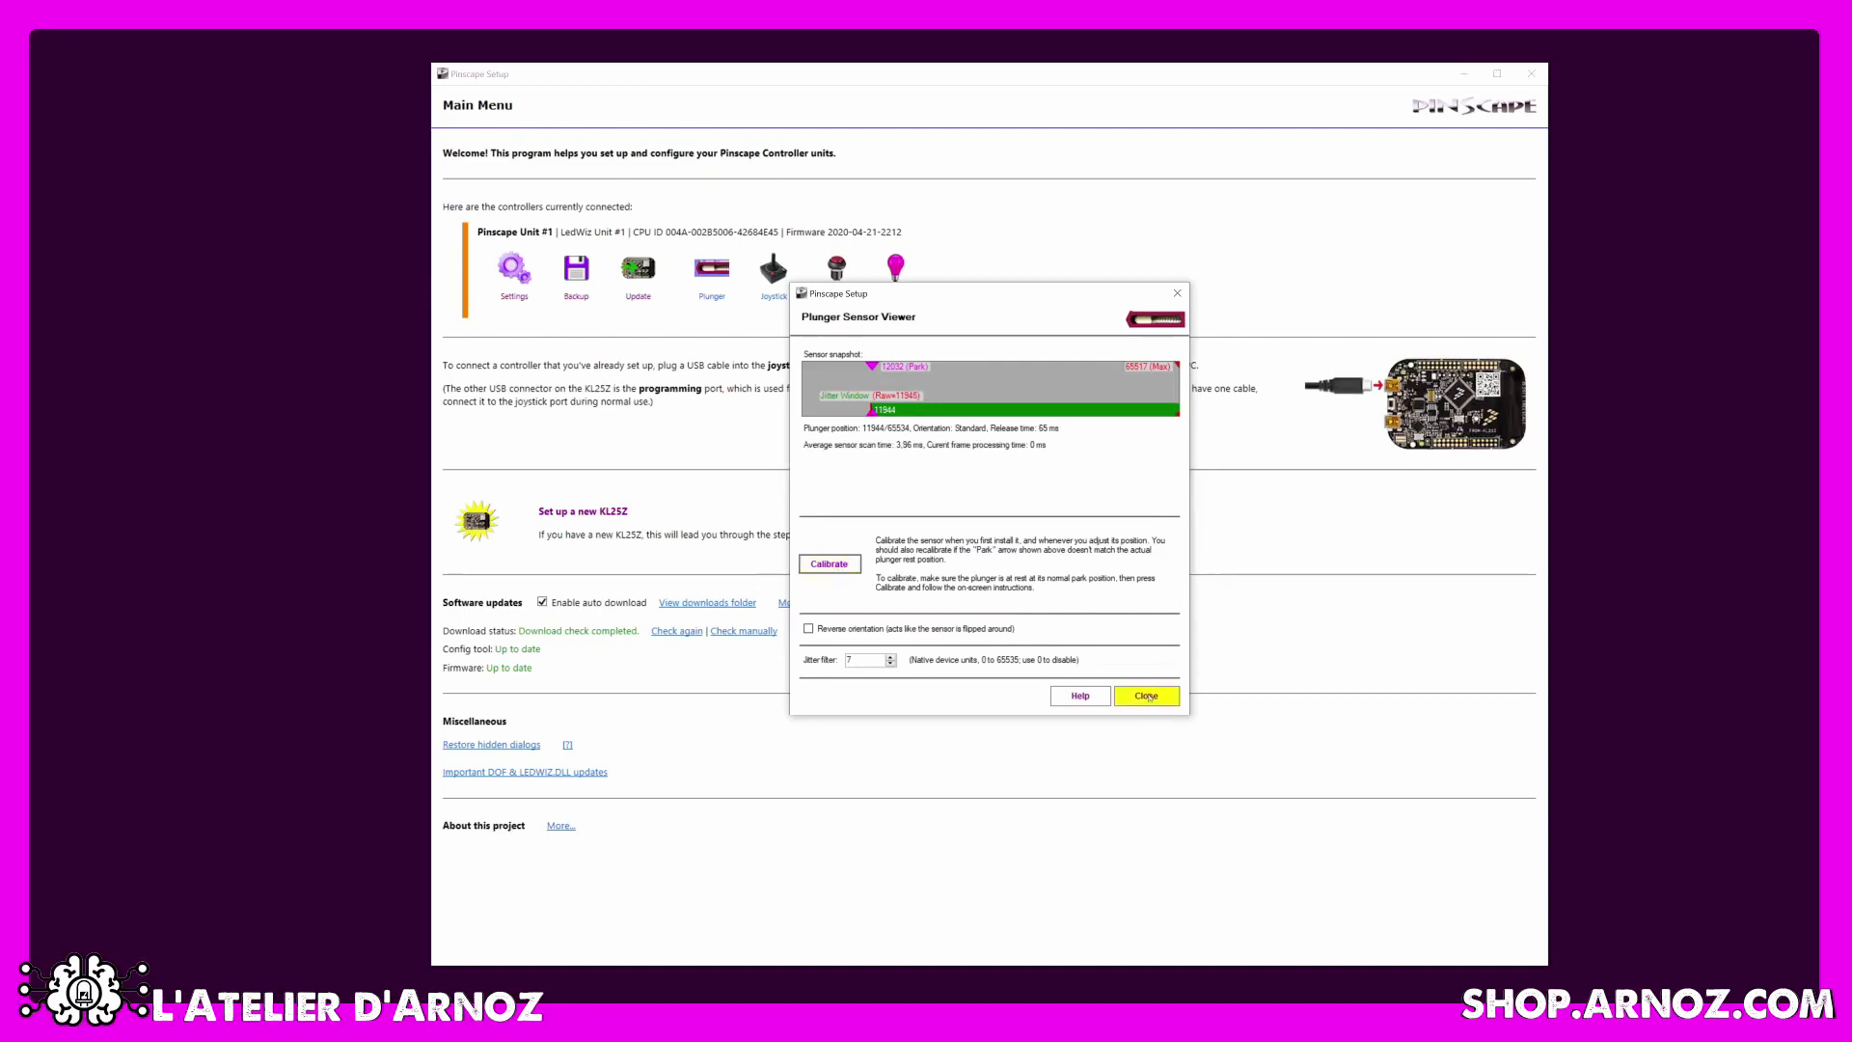
click(1146, 696)
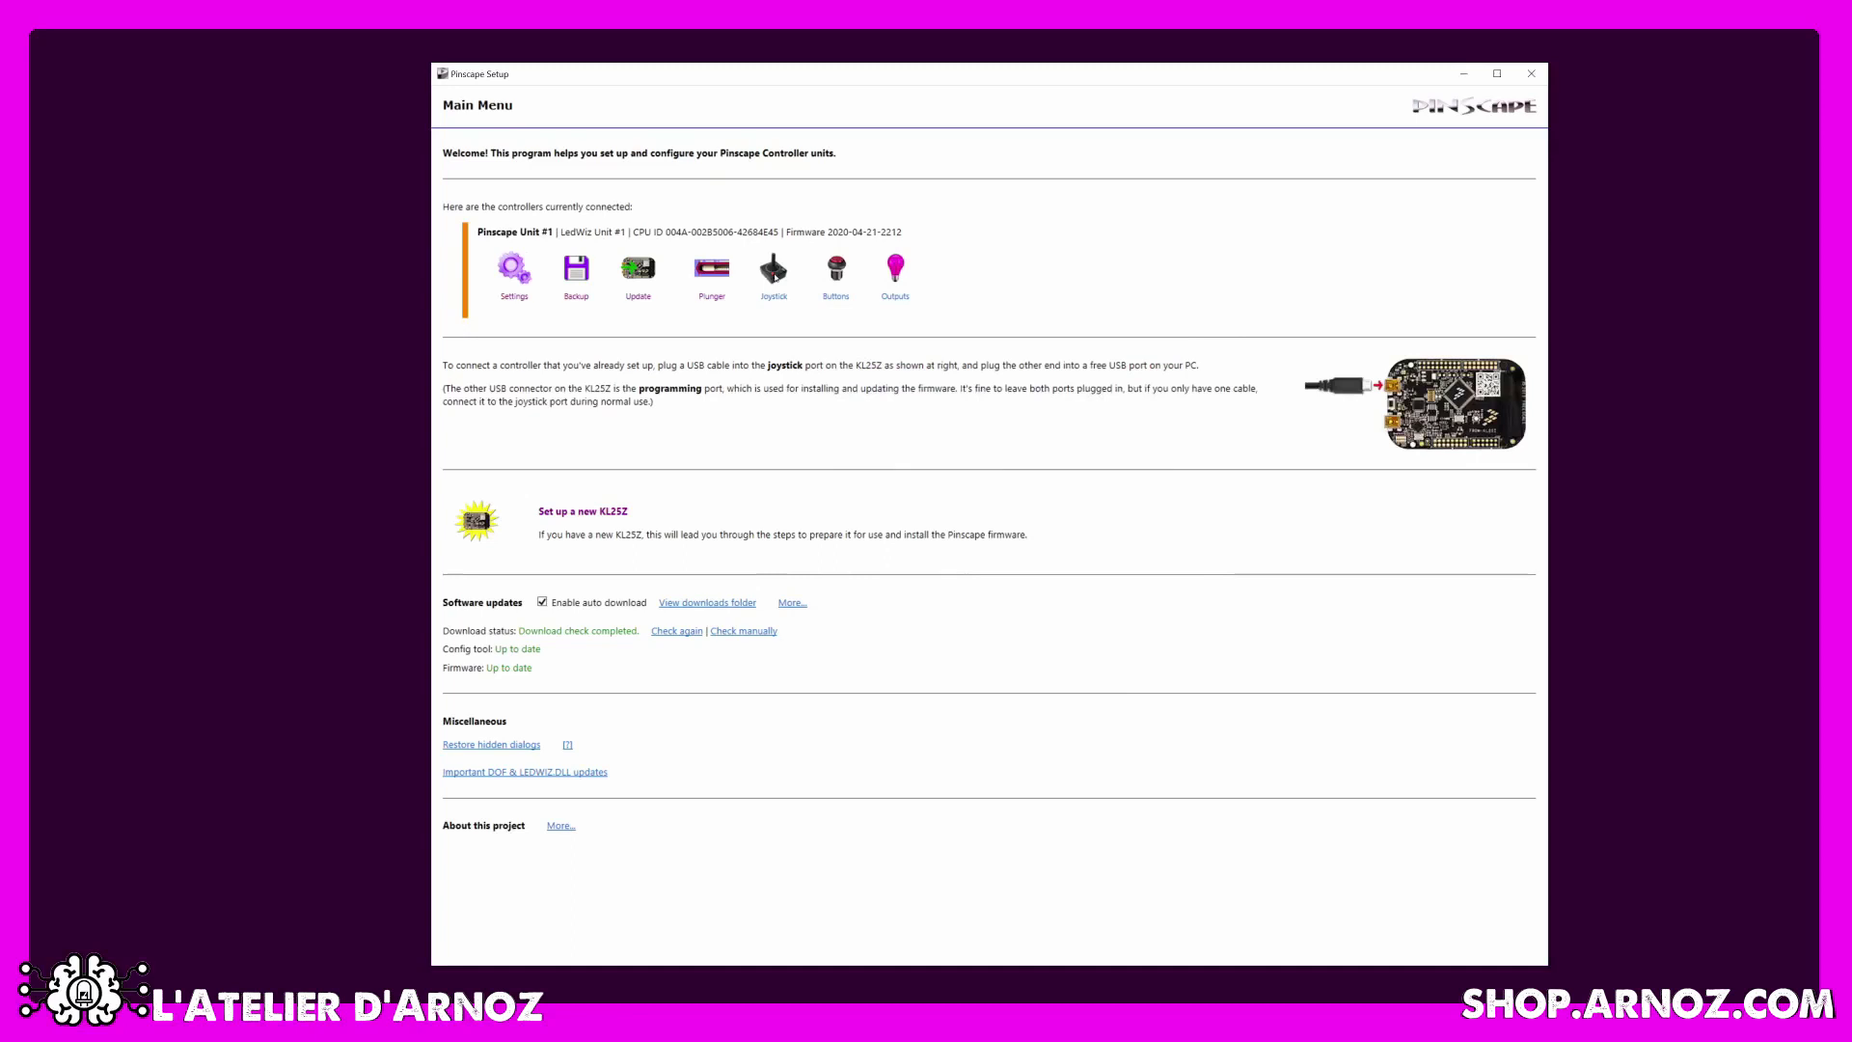
click(774, 272)
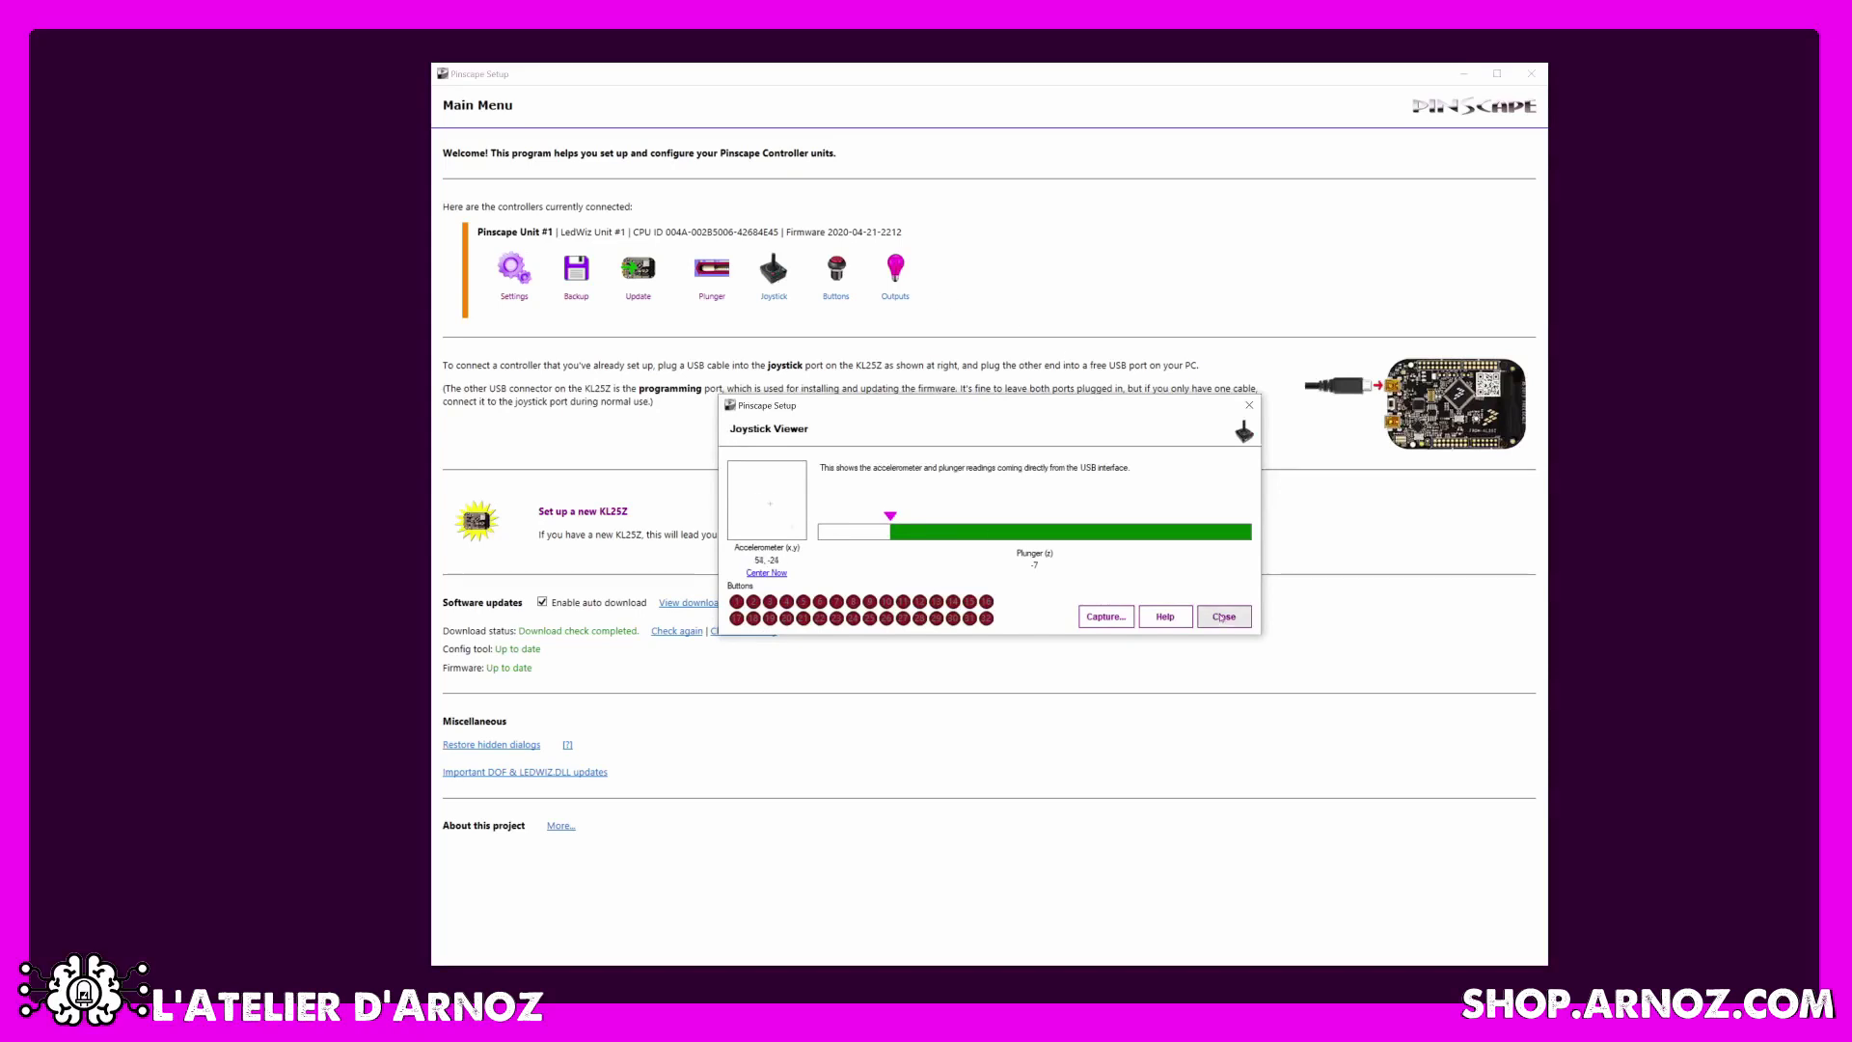
click(1223, 617)
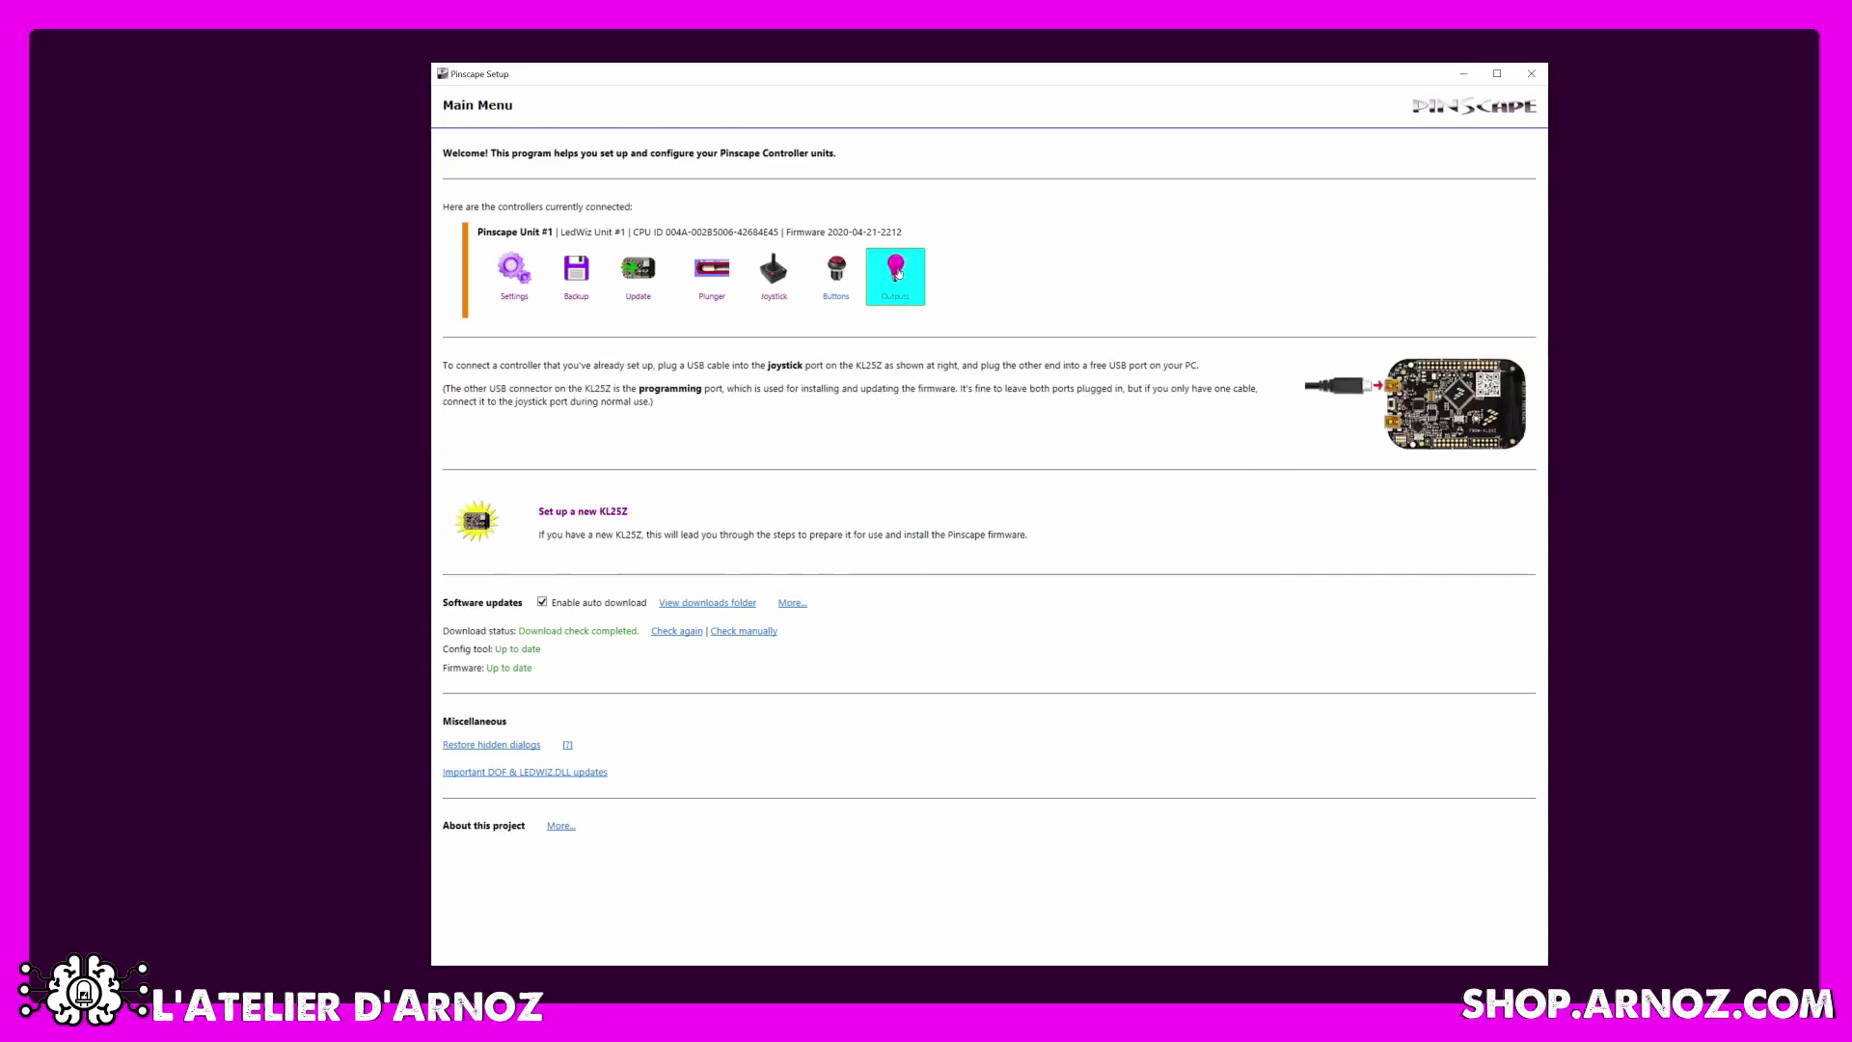
Open the Output Tester and test port 1 (Extension 1 1) with its PWM slider and its on/off switch.
click(898, 273)
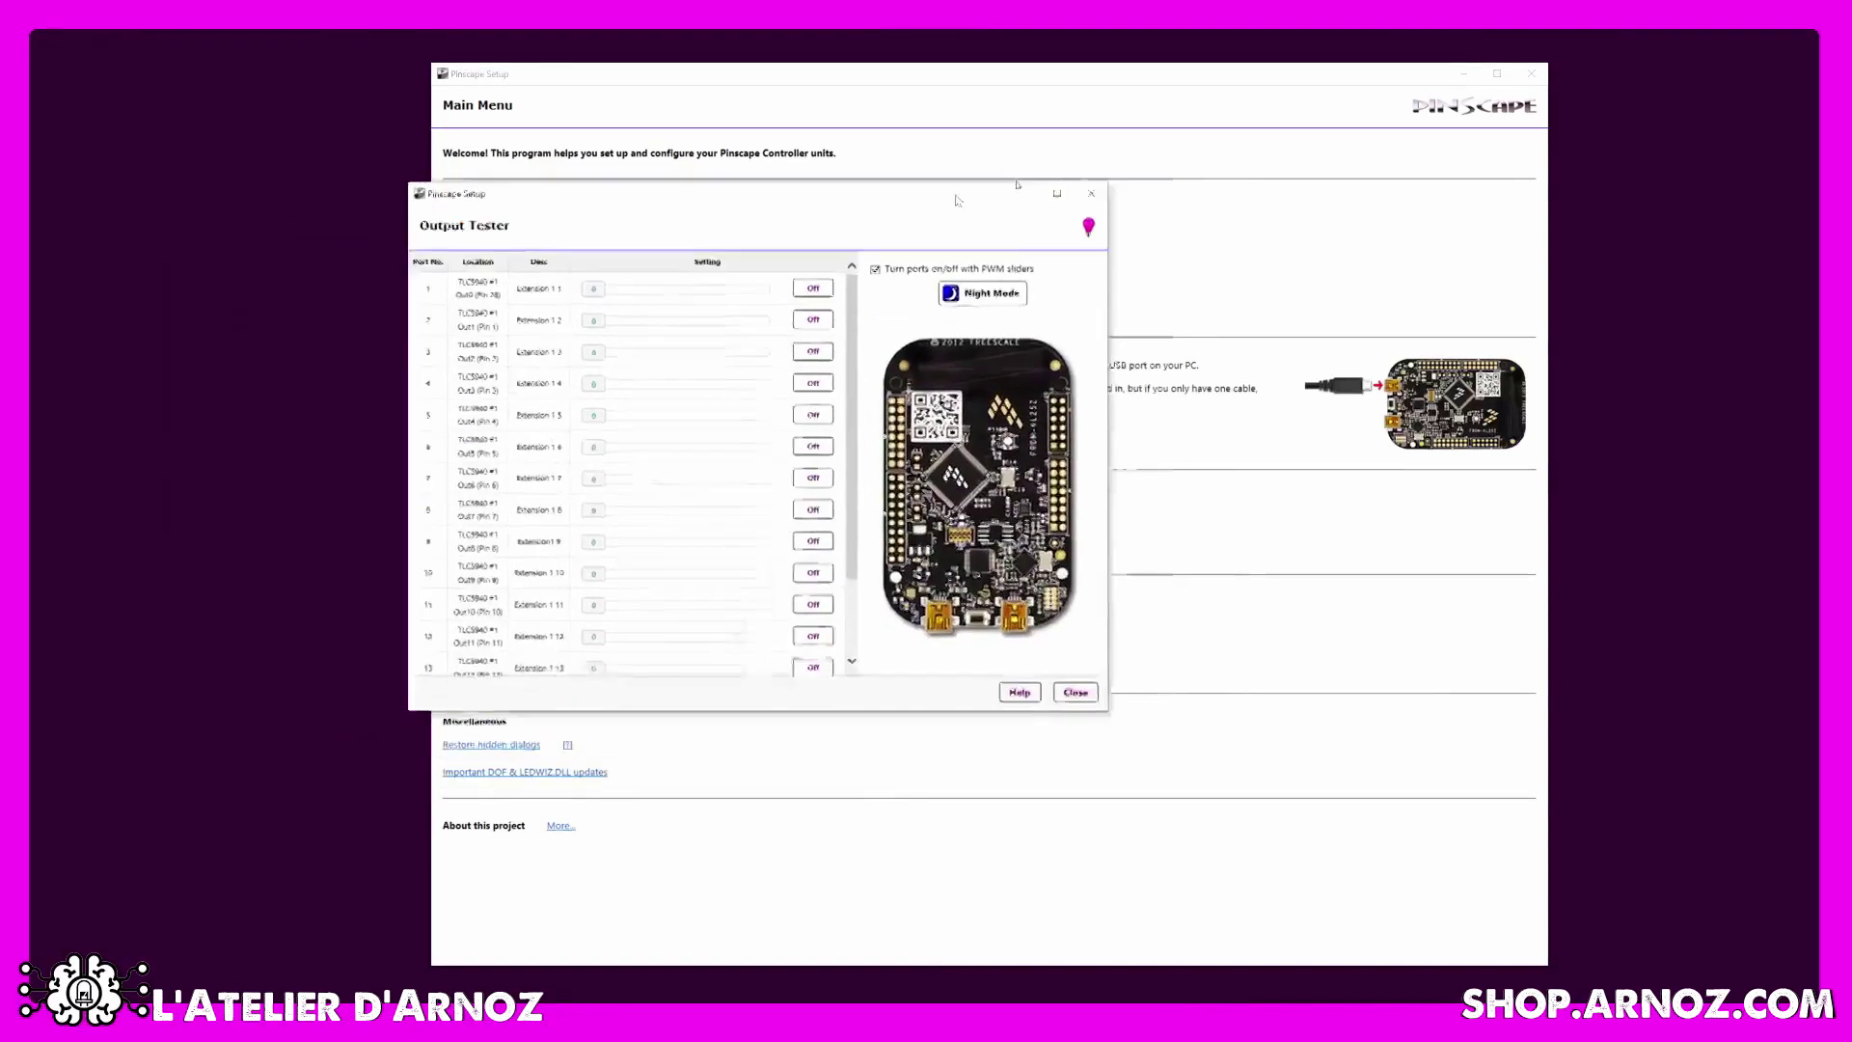
drag(843, 191, 1003, 362)
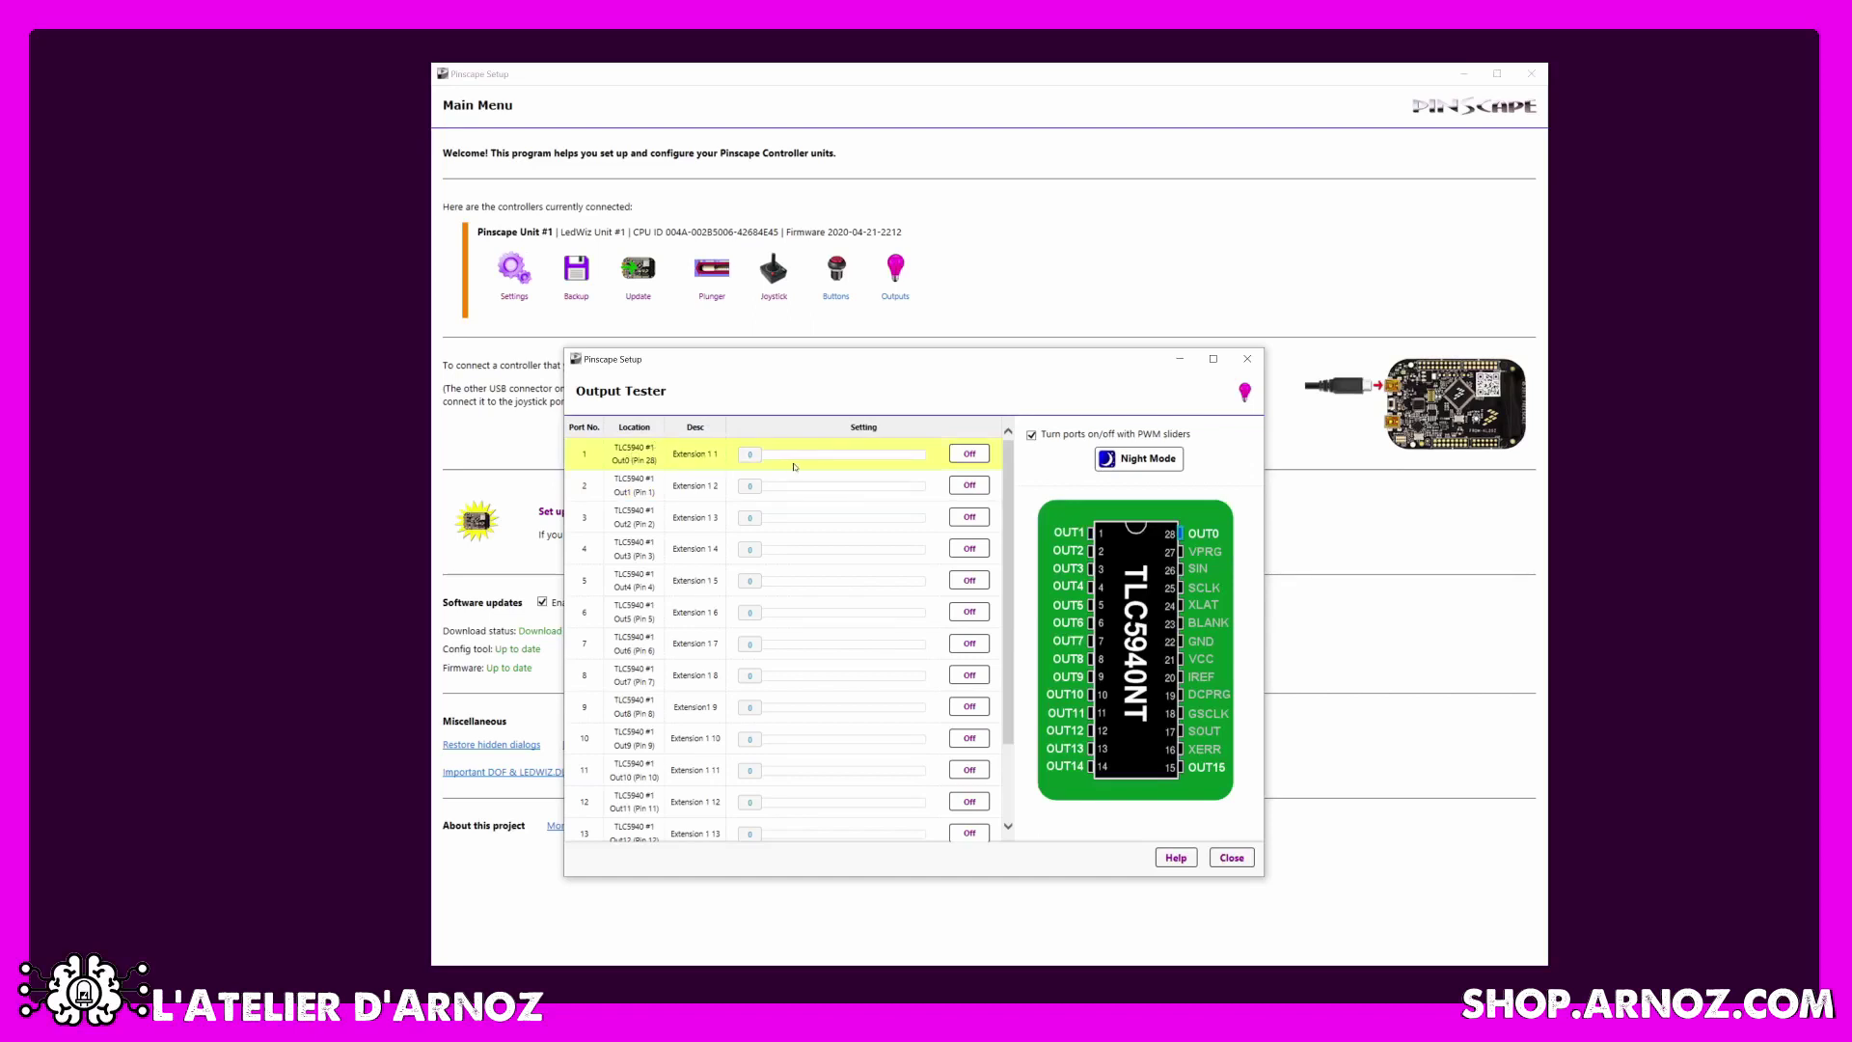
drag(760, 460, 719, 450)
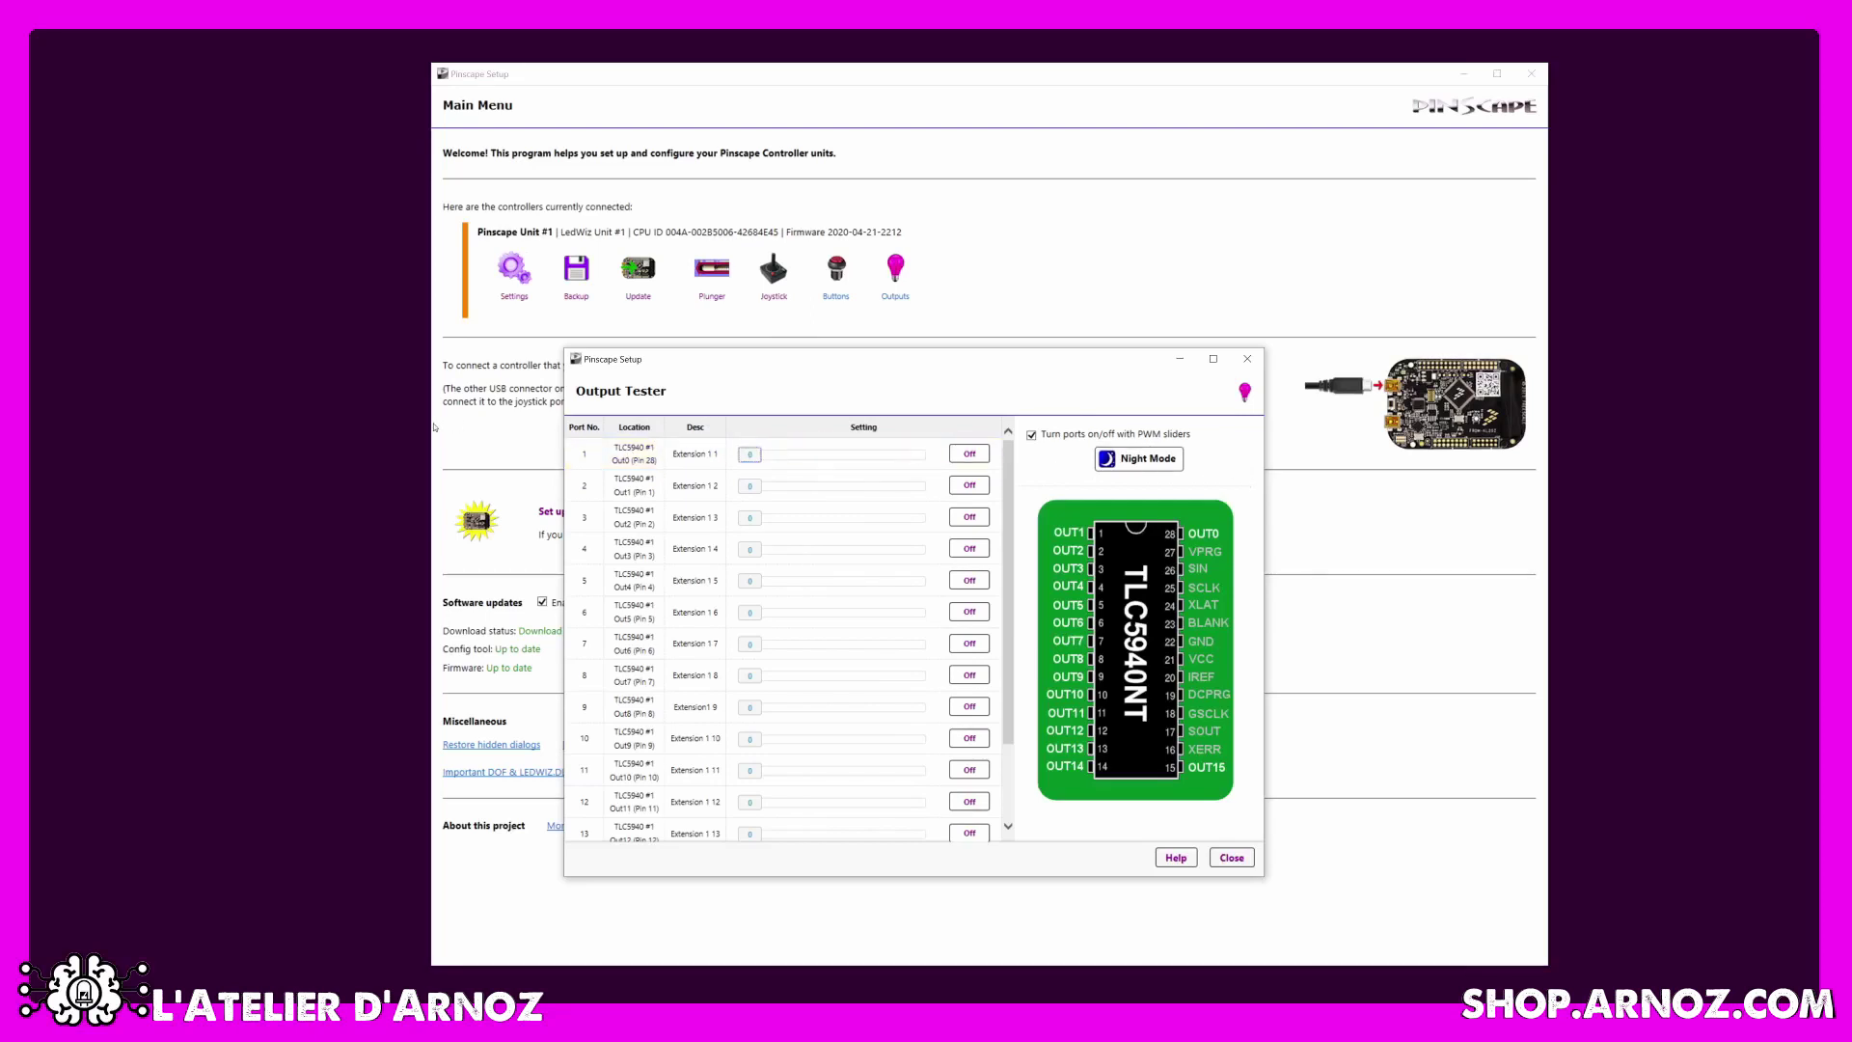
click(969, 454)
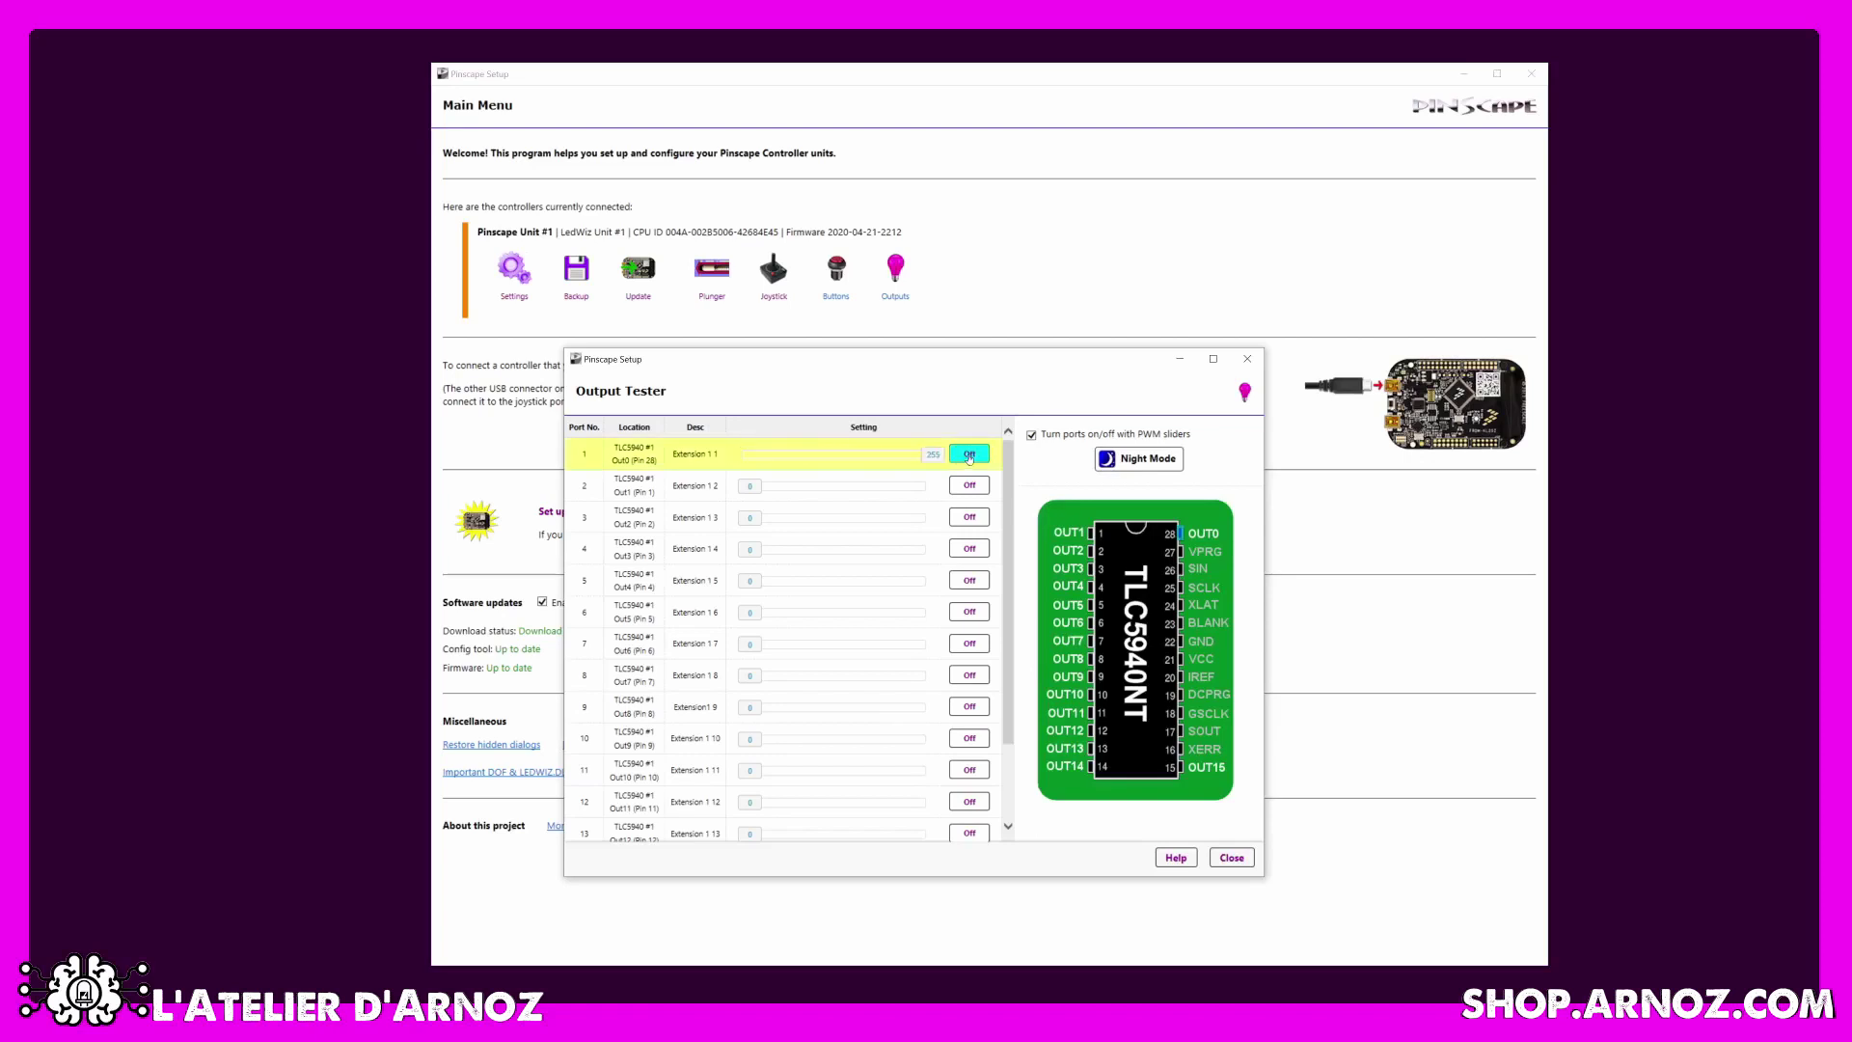
click(970, 454)
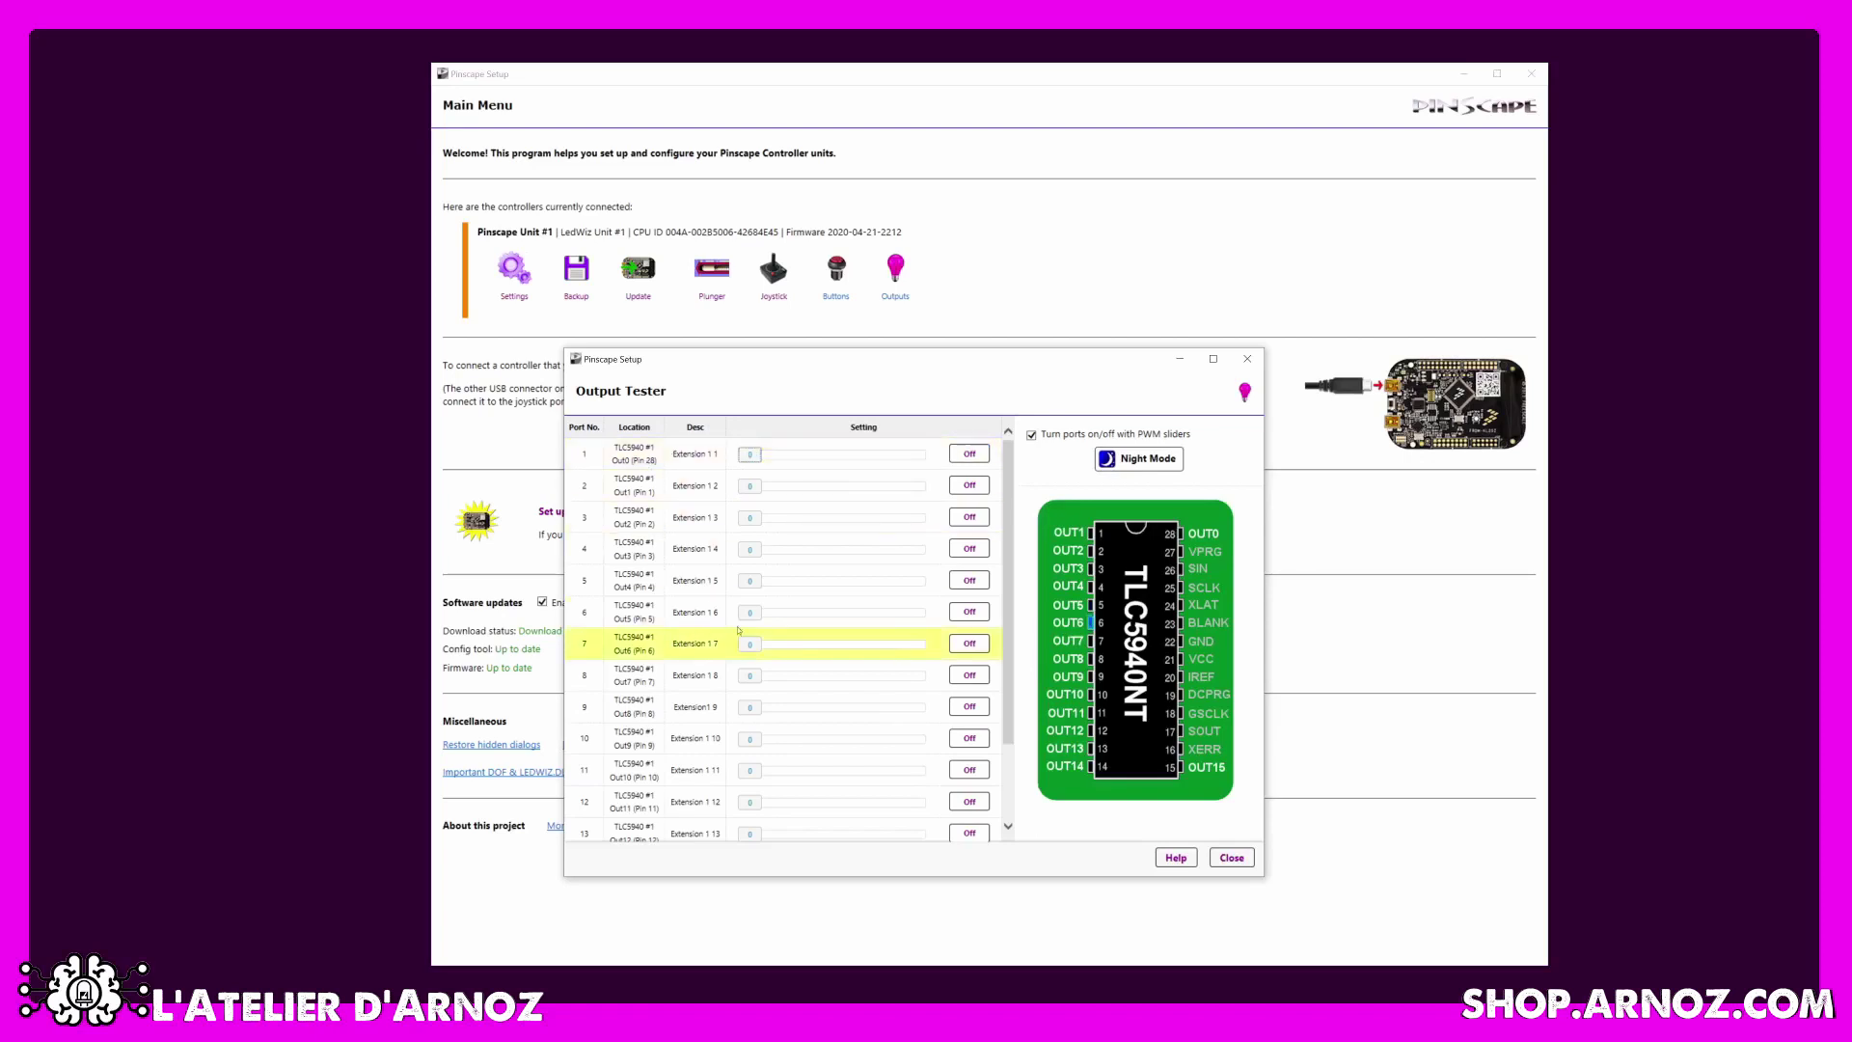
Test port 1's PWM slider with Night Mode on, switch Night Mode back off and close the Output Tester.
click(1141, 459)
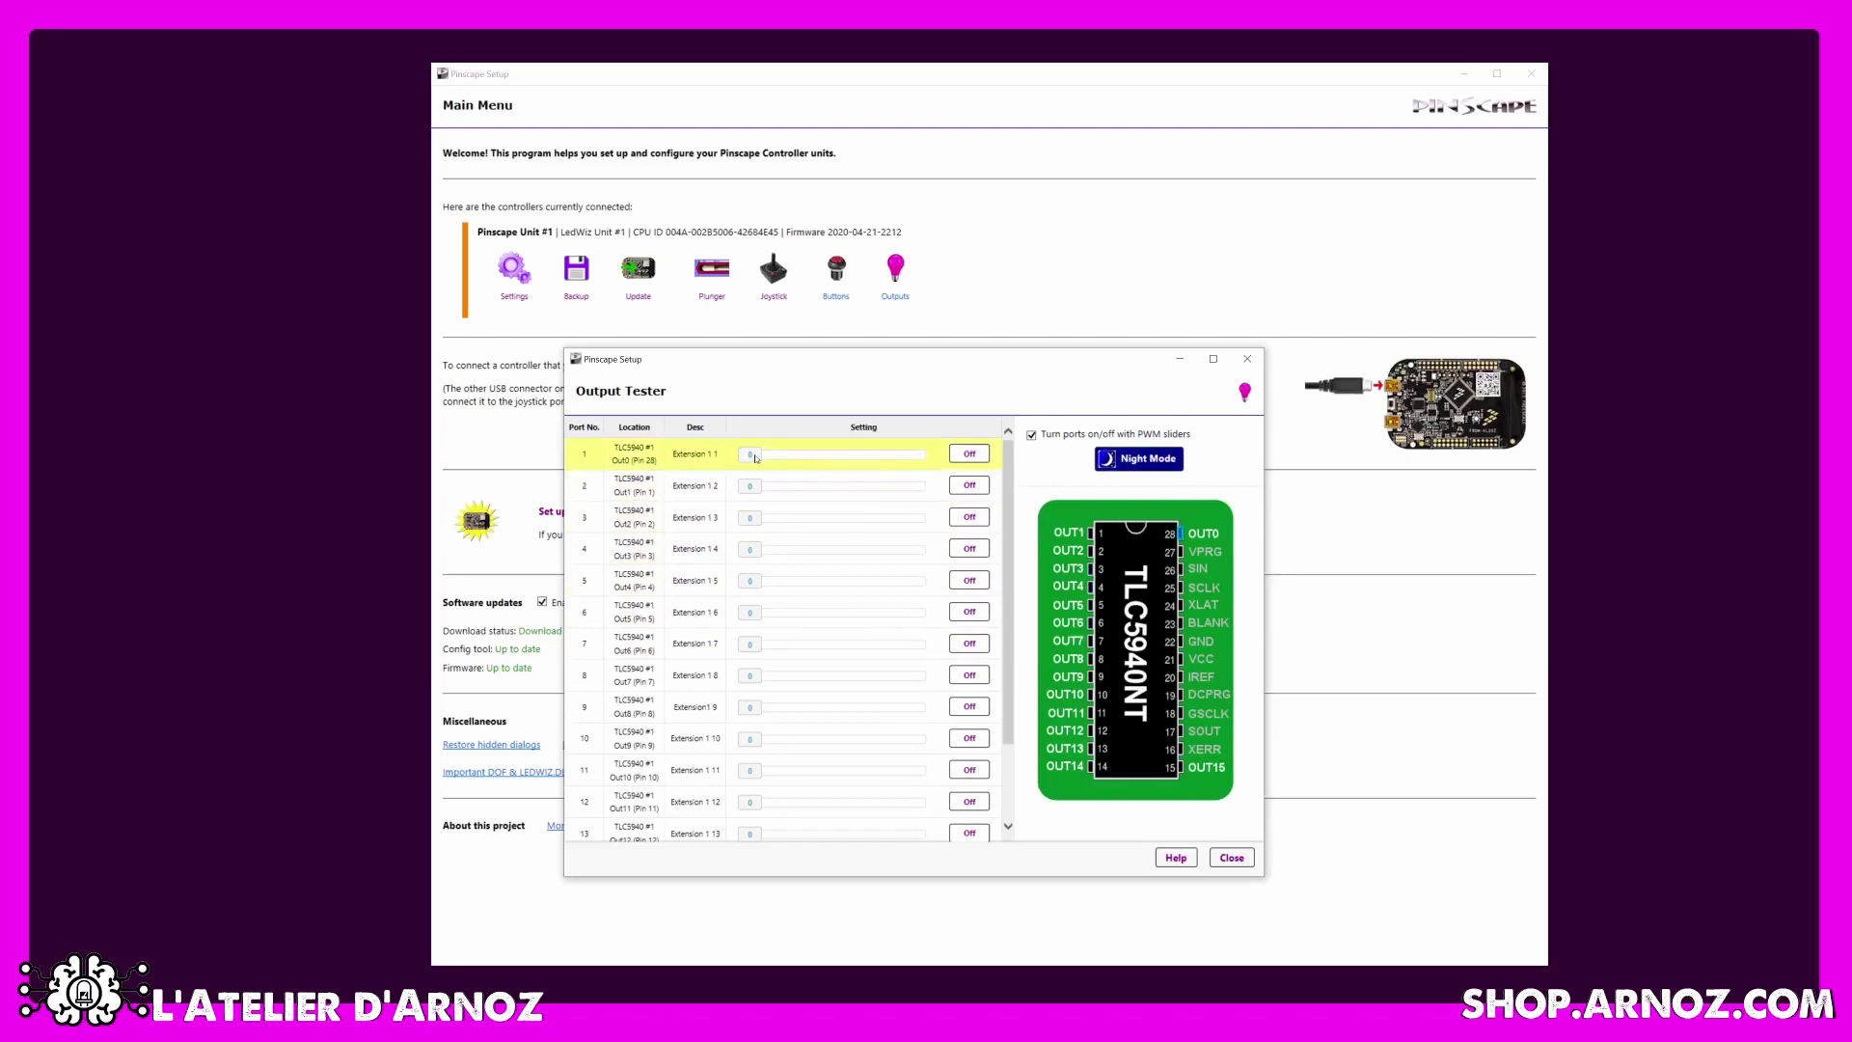
mouse_move(750, 455)
mouse_down()
mouse_move(868, 454)
mouse_move(750, 455)
mouse_move(767, 455)
mouse_up()
key(Home)
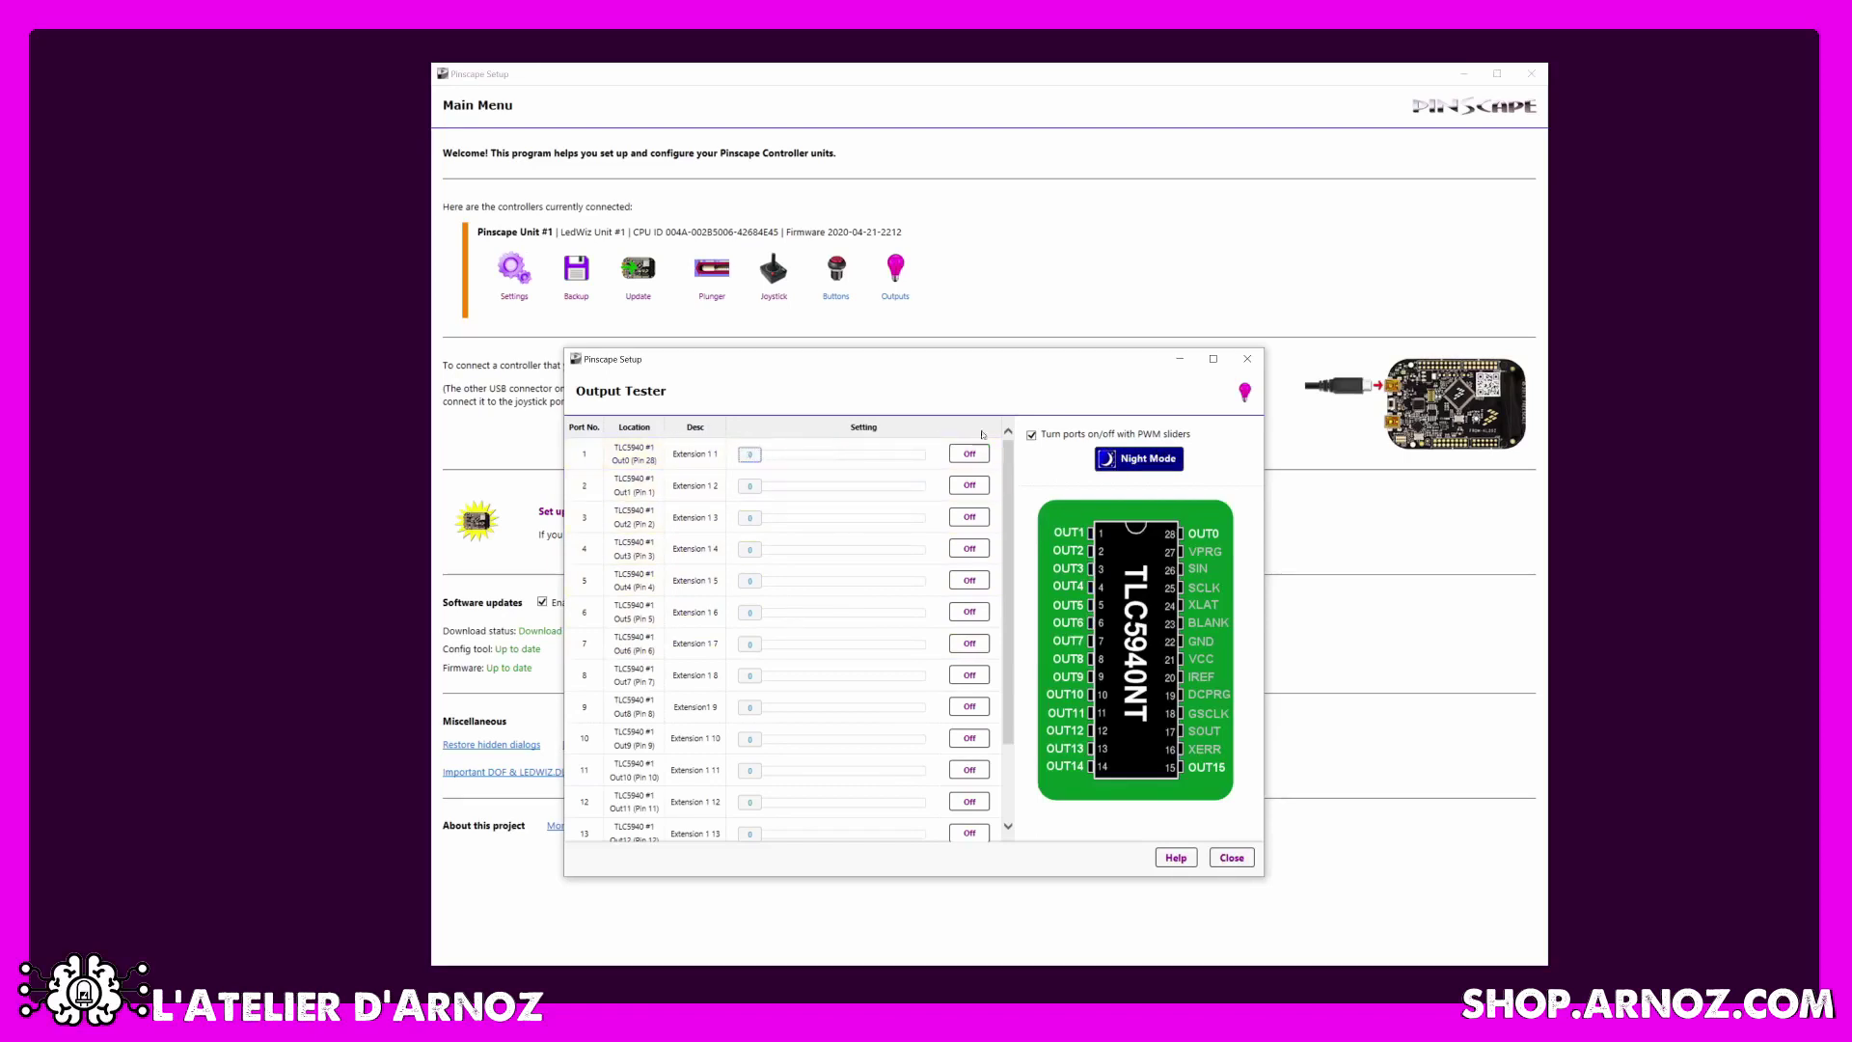
scroll(752, 502, down, 1)
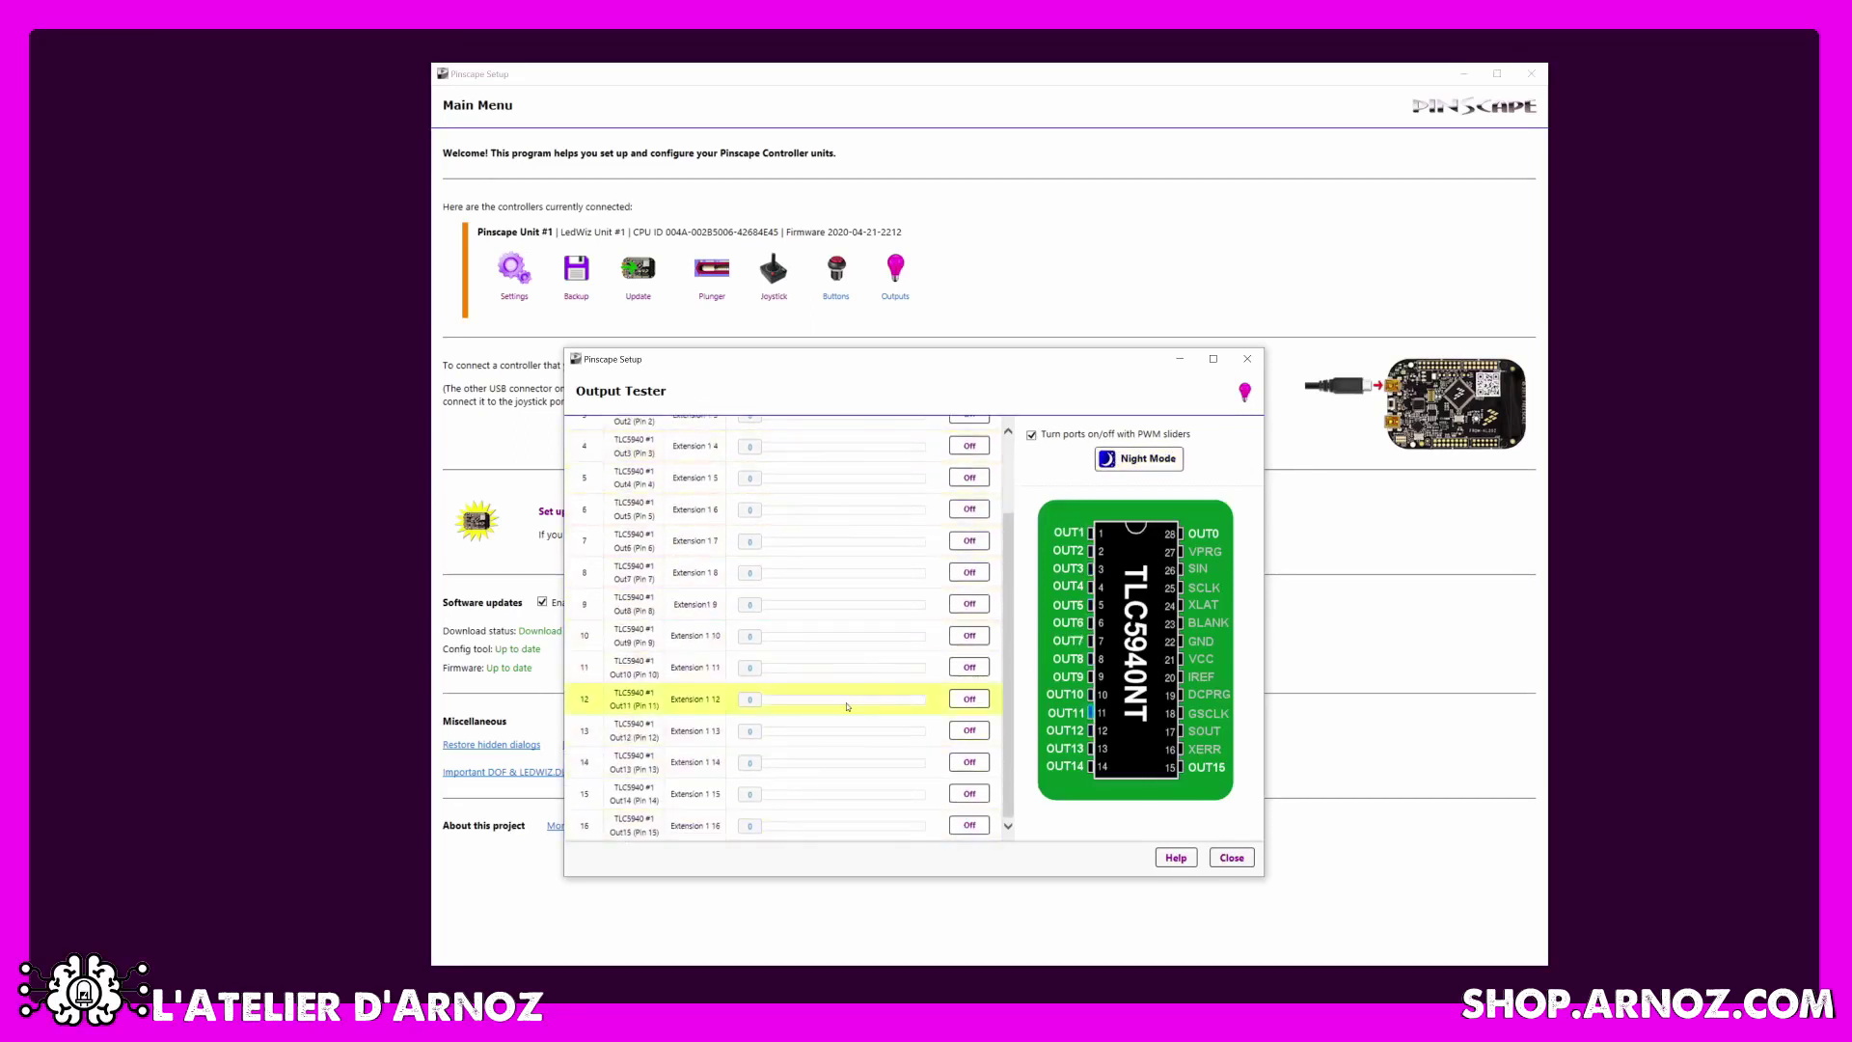
click(1232, 858)
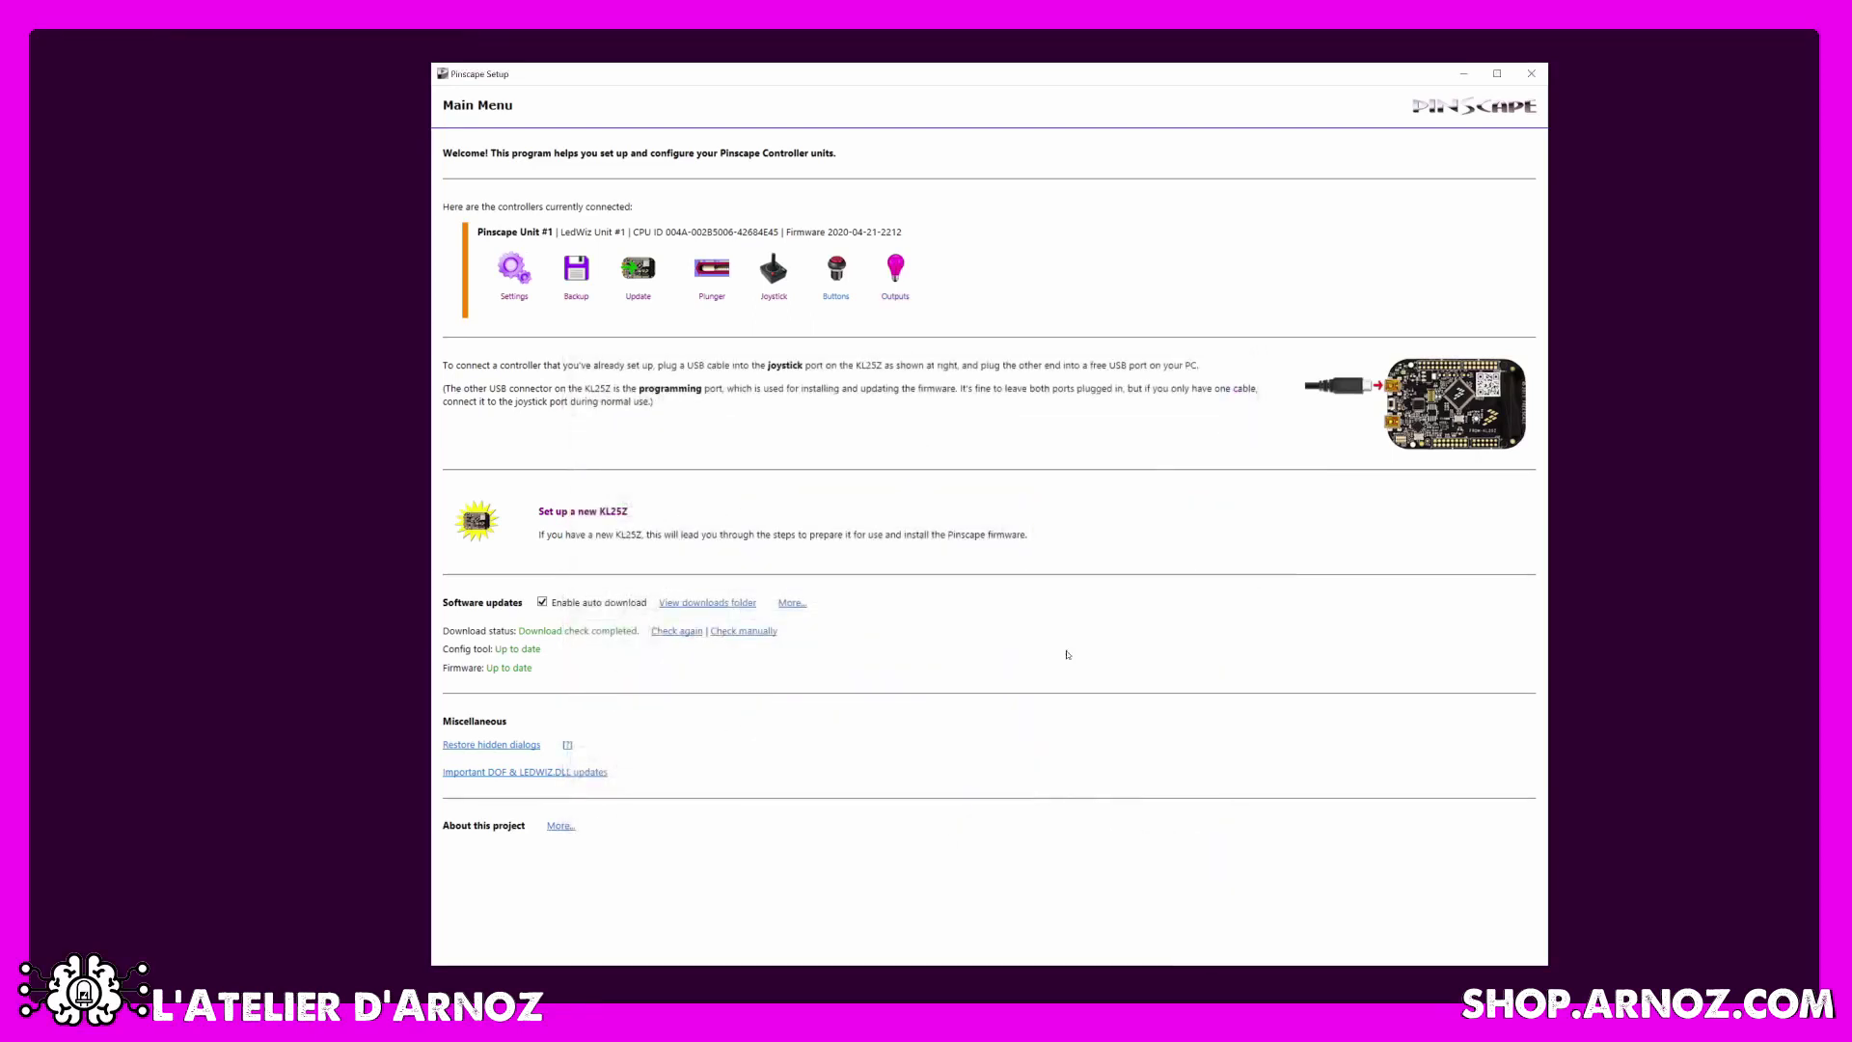